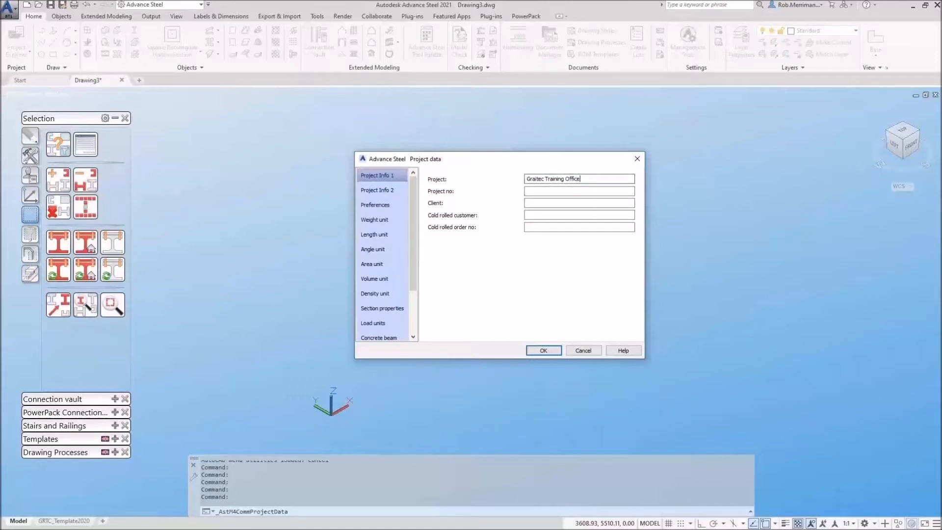
# - Enter project Graitec Training Offices, project number G45632, client Graitec UK, and the designer's and detailer's initials in the project data
pyautogui.click(564, 191)
pyautogui.click(564, 204)
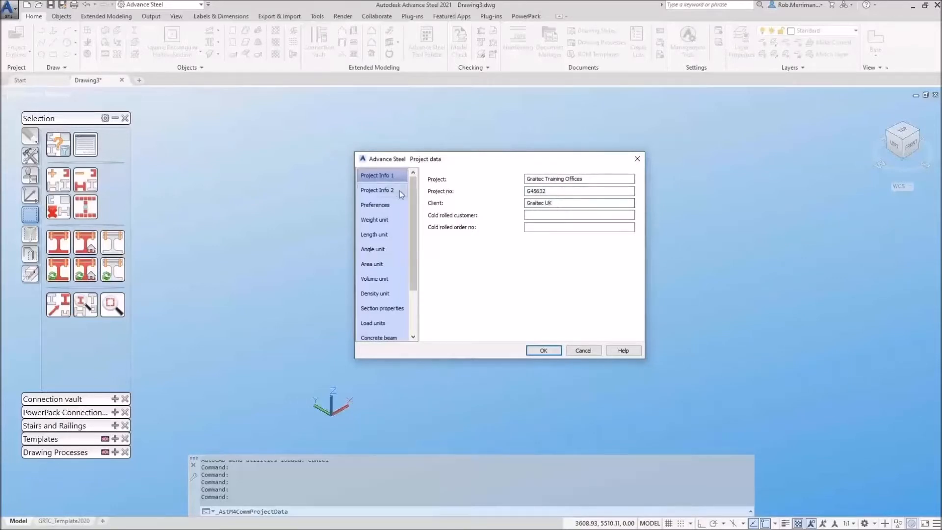
pyautogui.click(377, 189)
pyautogui.click(539, 202)
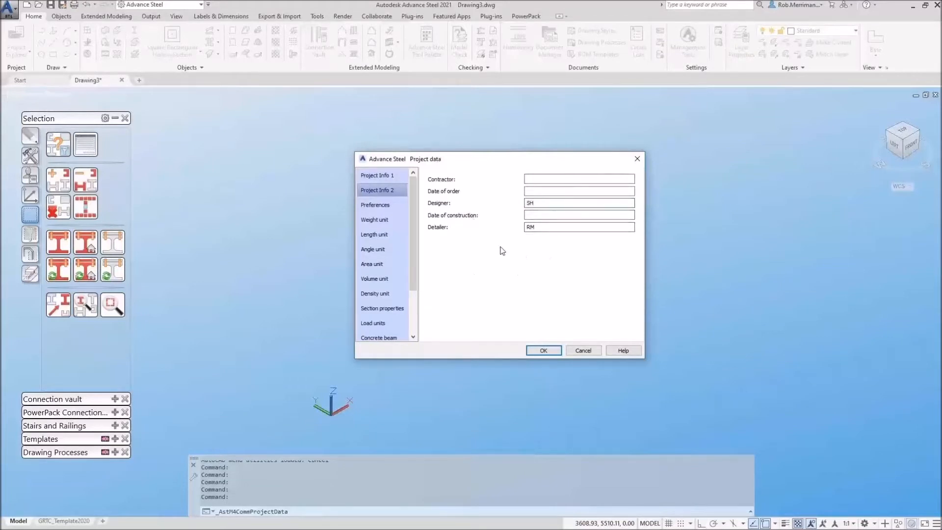
pyautogui.click(539, 351)
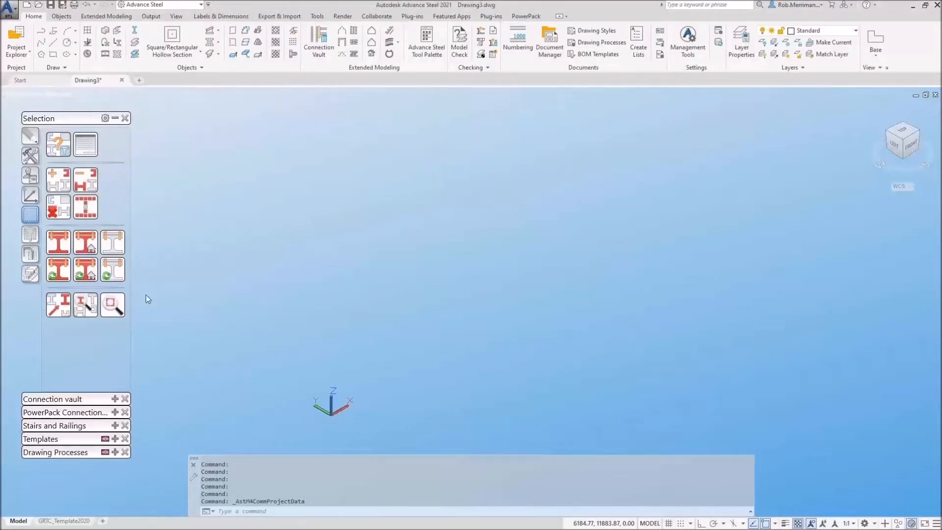
# - Start saving the drawing and choose the Desktop folder "Pushing beyond with Advance Steel" as its destination
pyautogui.click(49, 6)
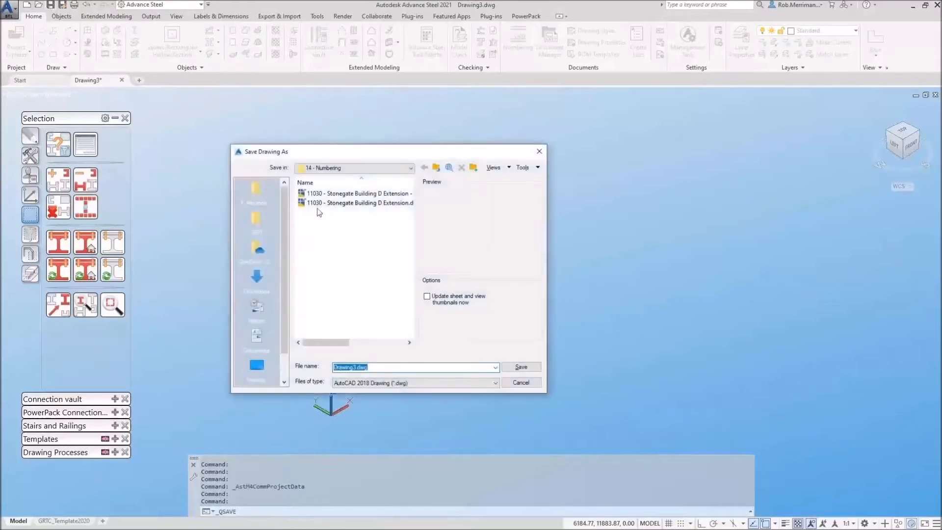
pyautogui.click(264, 210)
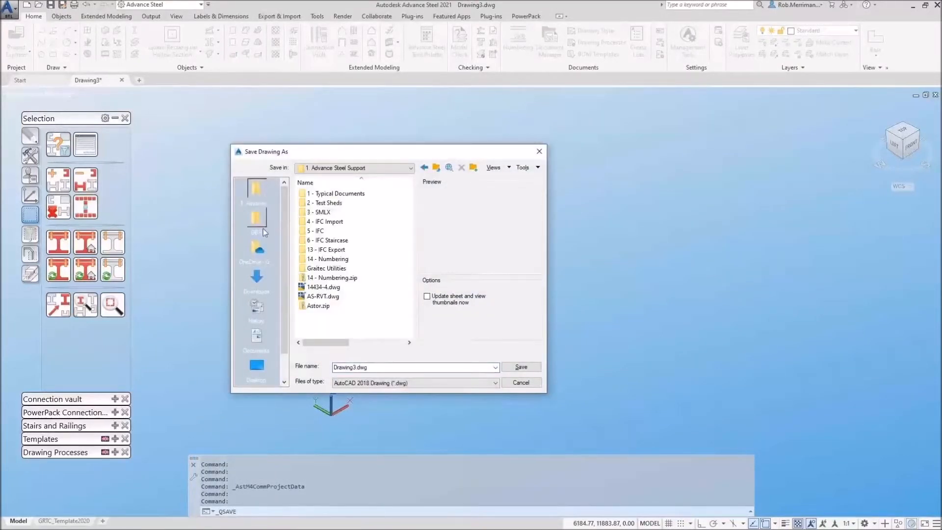
pyautogui.scroll(-1, 262, 245)
pyautogui.click(256, 335)
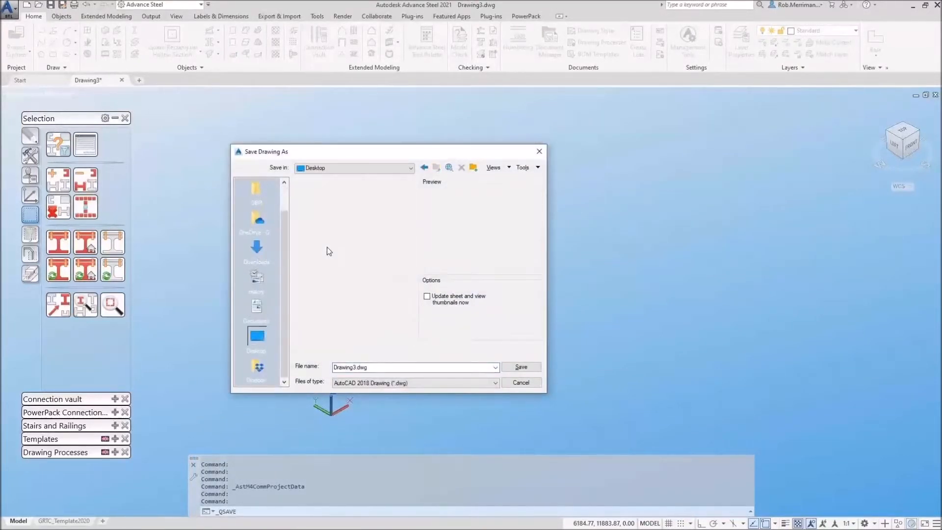
pyautogui.doubleClick(339, 259)
# - Name the drawing file "Graitec Tarining" and save it
pyautogui.click(354, 368)
pyautogui.moveTo(356, 368); pyautogui.dragTo(302, 366)
pyautogui.write('gRAITEC tRA')
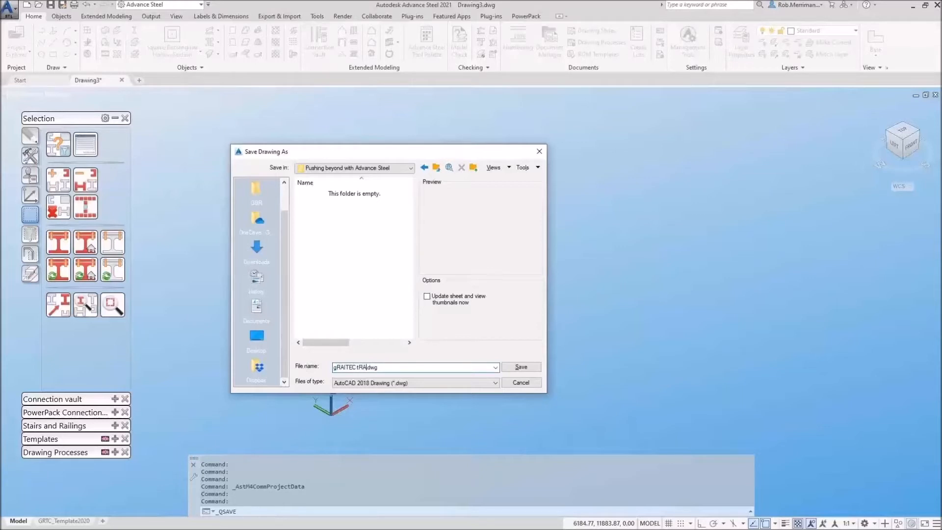
pyautogui.press('BackSpace')
pyautogui.press('BackSpace')
pyautogui.press('BackSpace')
pyautogui.press('BackSpace')
pyautogui.press('BackSpace')
pyautogui.press('BackSpace')
pyautogui.press('BackSpace')
pyautogui.press('BackSpace')
pyautogui.press('BackSpace')
pyautogui.press('BackSpace')
pyautogui.press('Return')
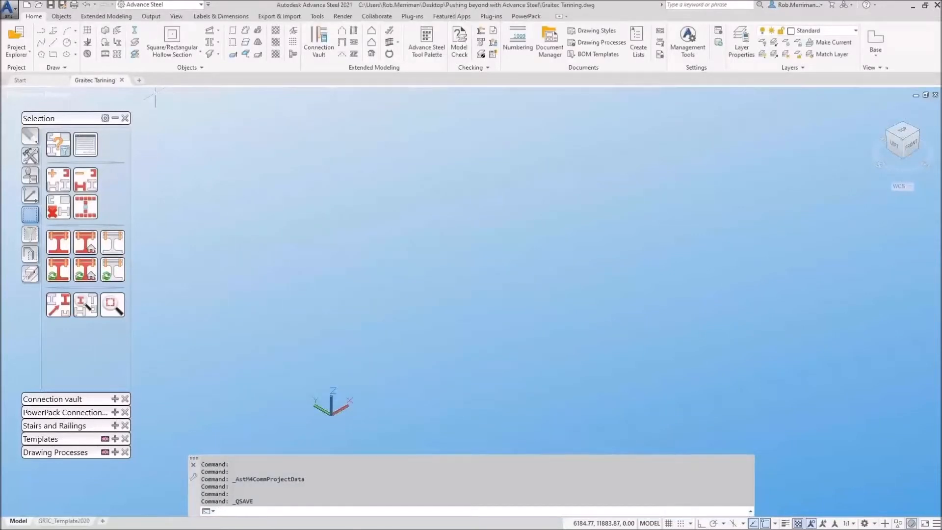
# - Start a sequence of parallel grid lines with a first line from 0,0,0 running 20000 along the Y axis
pyautogui.moveTo(370, 350); pyautogui.dragTo(480, 361, button='middle')
pyautogui.press('Escape')
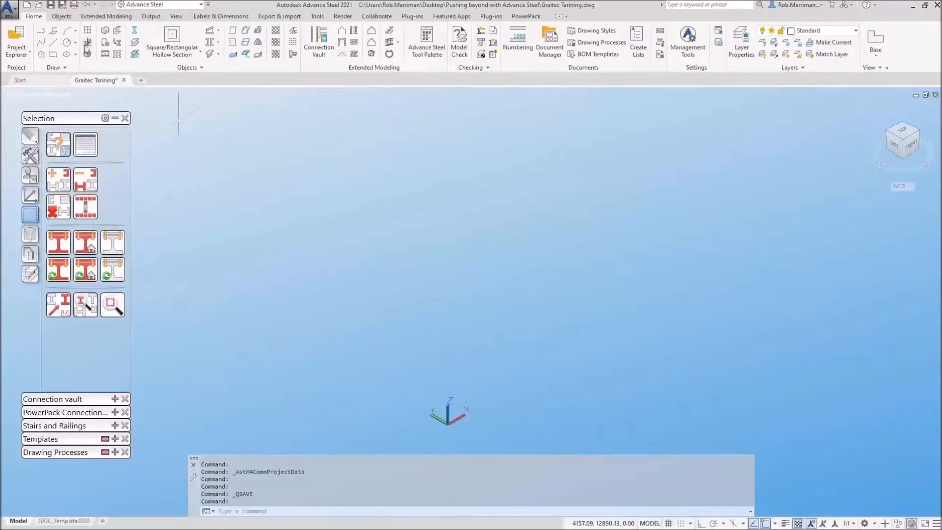
pyautogui.click(61, 17)
pyautogui.click(18, 31)
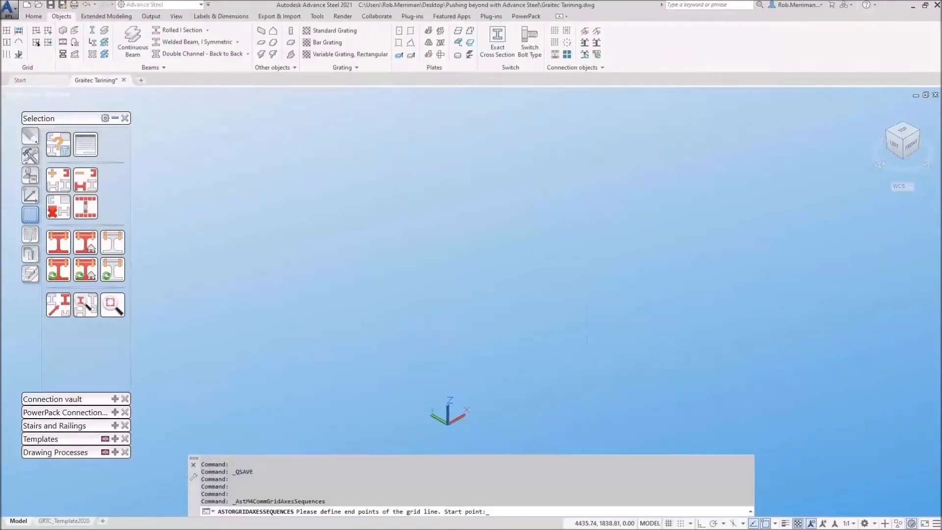
pyautogui.write('0,0,0')
pyautogui.press('Return')
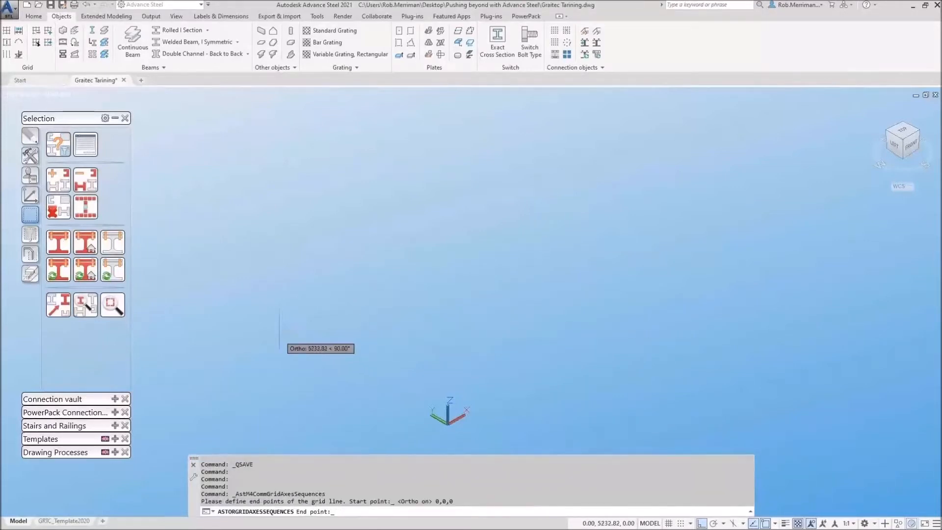
pyautogui.write('2000')
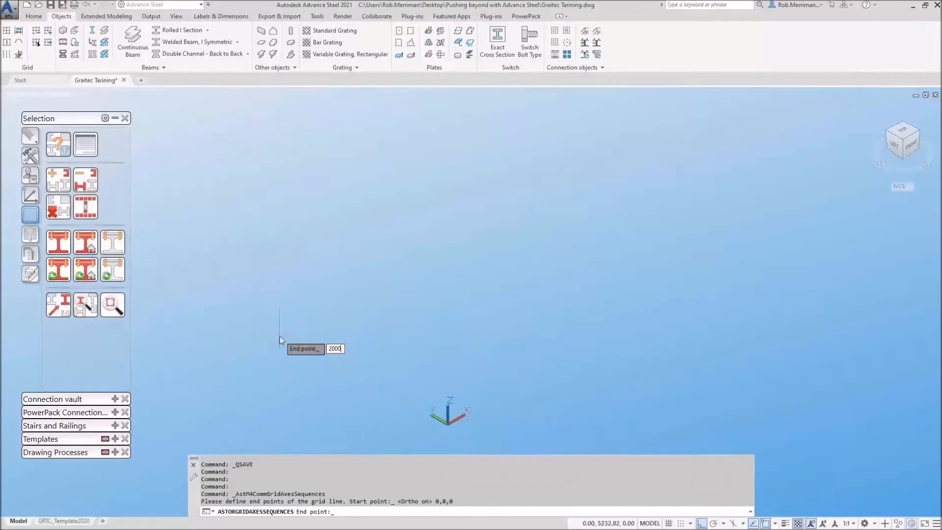
pyautogui.write('0')
pyautogui.press('Return')
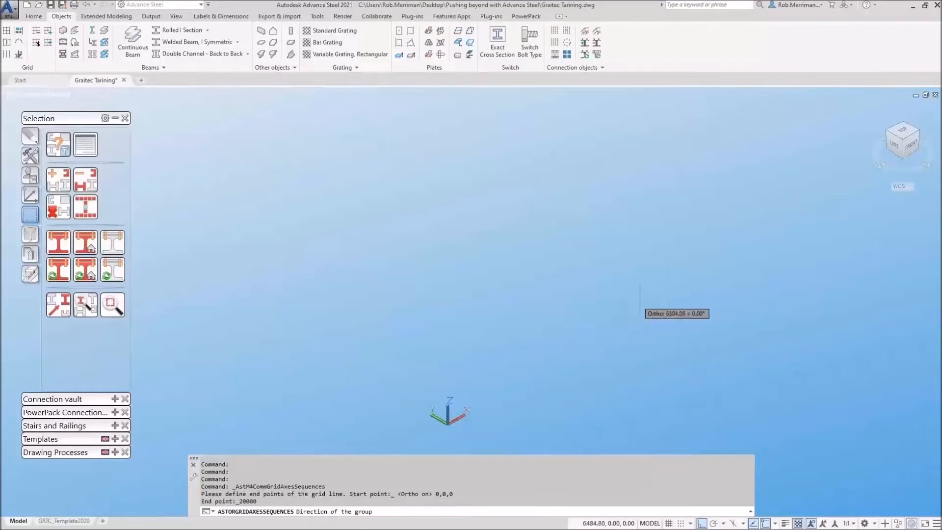
# - Run the grid group along X with line spacings of 3000, 2000, 2000, 2000 and 3000
pyautogui.click(657, 300)
pyautogui.write('3000')
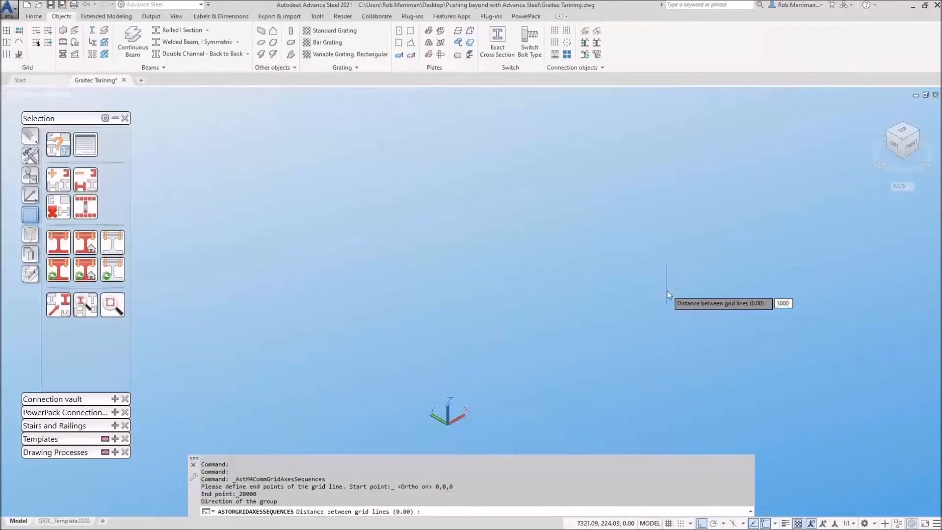
pyautogui.press('Return')
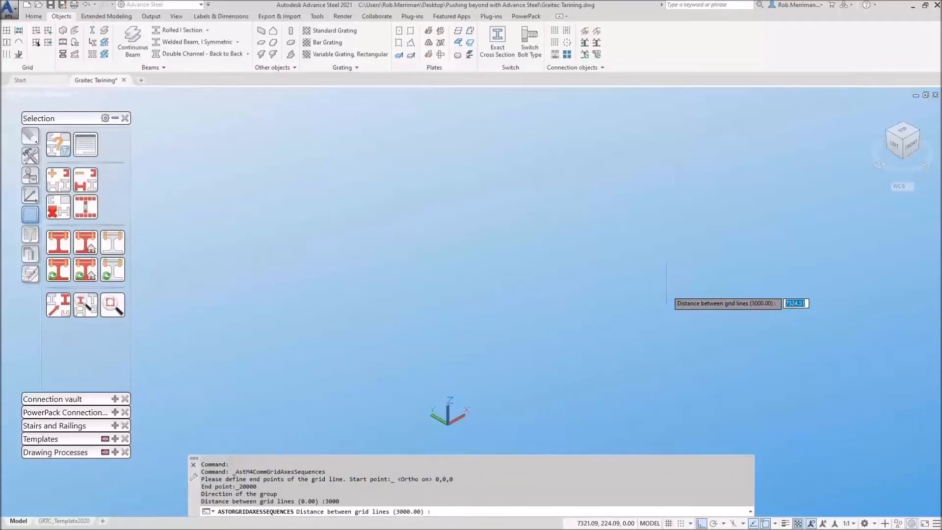
pyautogui.write('2000')
pyautogui.press('Return')
pyautogui.write('2000')
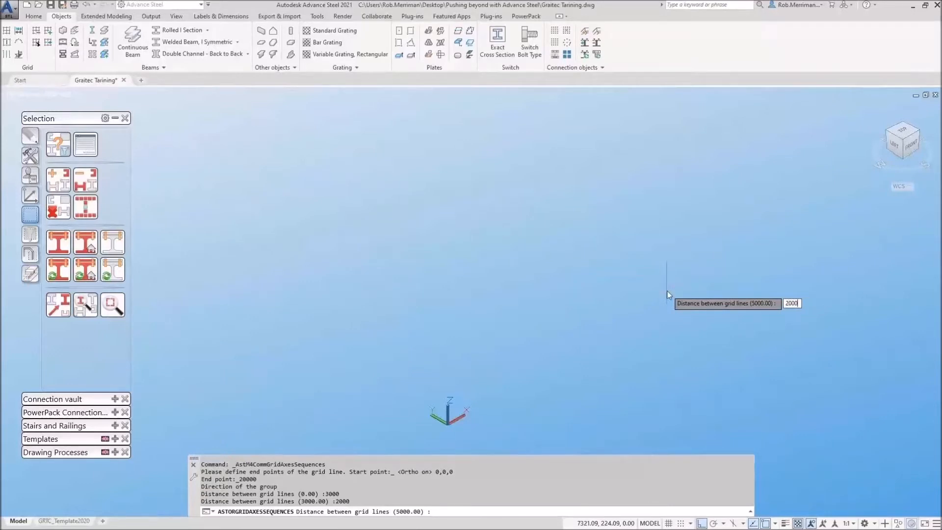
pyautogui.press('Return')
pyautogui.write('2000')
pyautogui.press('Return')
pyautogui.write('3000')
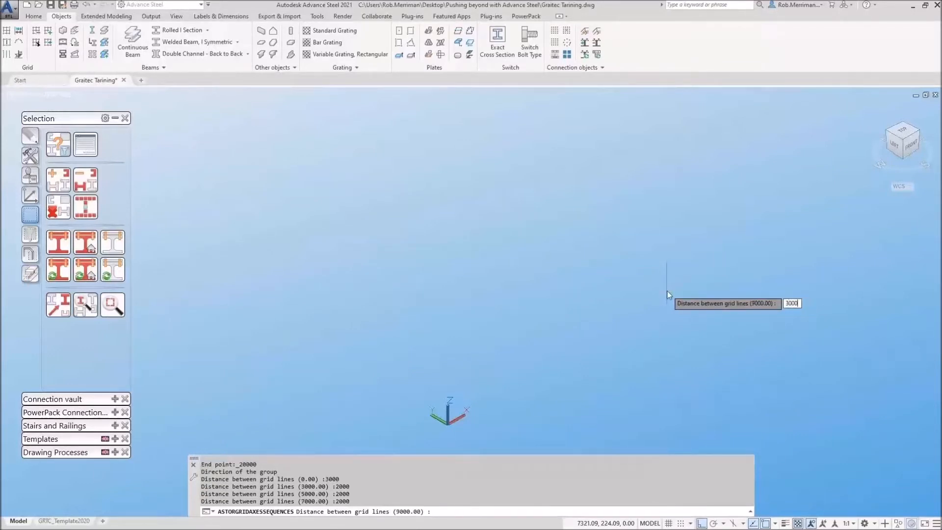
pyautogui.press('Return')
pyautogui.press('Return')
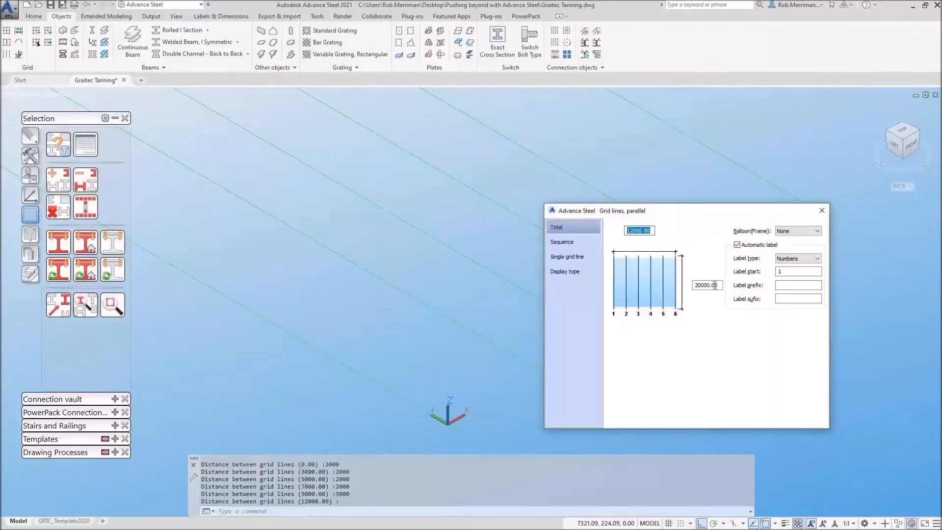
# - Give the numbered grid lines round balloon frames and close their properties
pyautogui.click(797, 230)
pyautogui.click(790, 240)
pyautogui.click(822, 209)
pyautogui.scroll(-5, 645, 286)
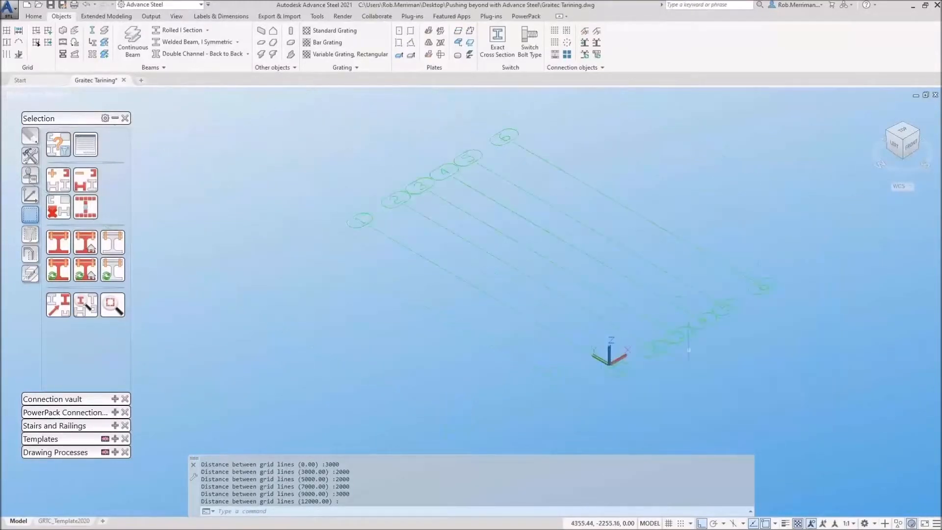
# - Start a crossing grid sequence from the origin to the near end of grid line 6, directed toward grid line 1's far end
pyautogui.keyDown('shift'); pyautogui.moveTo(645, 286); pyautogui.dragTo(648, 269, button='middle'); pyautogui.keyUp('shift')
pyautogui.click(18, 31)
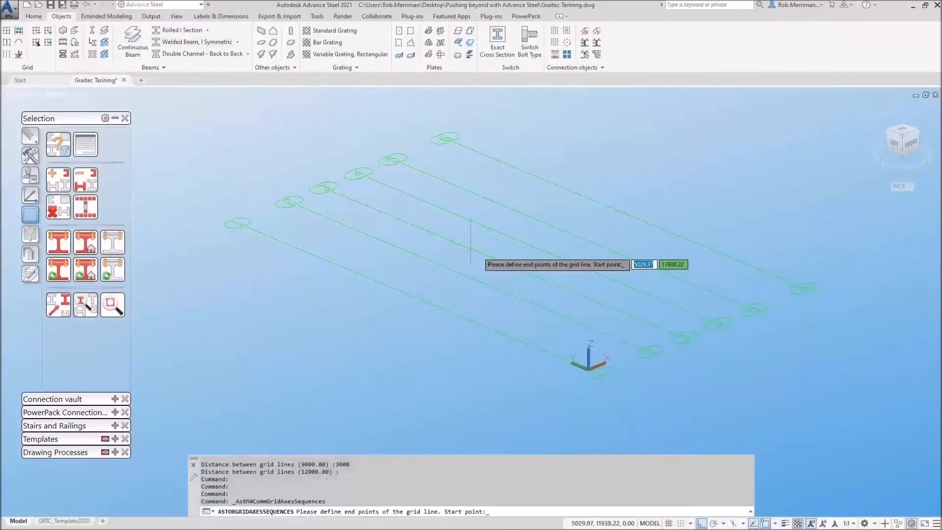
pyautogui.click(588, 366)
pyautogui.click(796, 284)
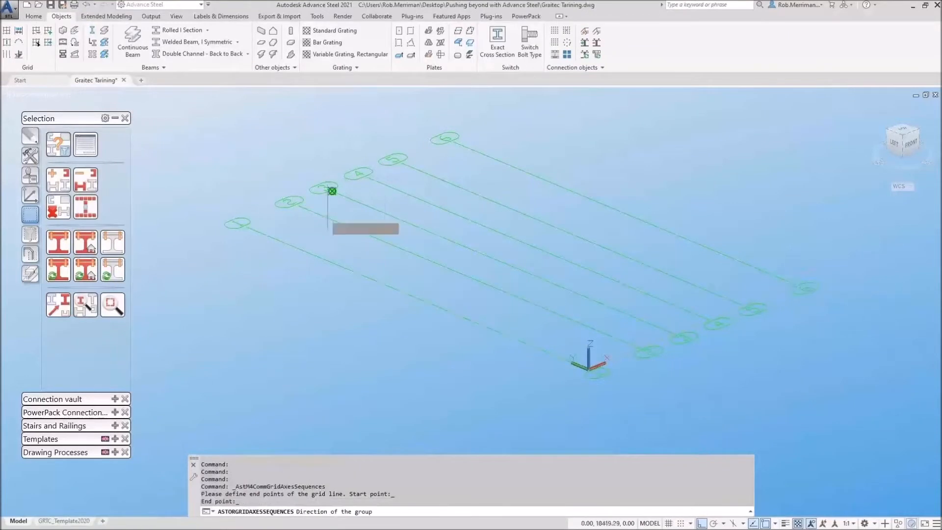
pyautogui.click(246, 226)
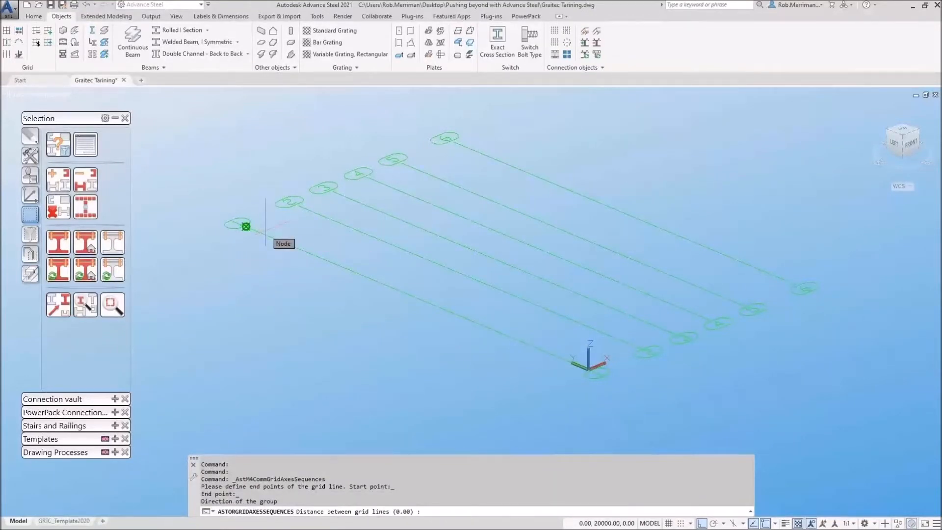
# - Space the crossing grid lines with four consecutive distances of 5000
pyautogui.write('5000')
pyautogui.press('Return')
pyautogui.write('500')
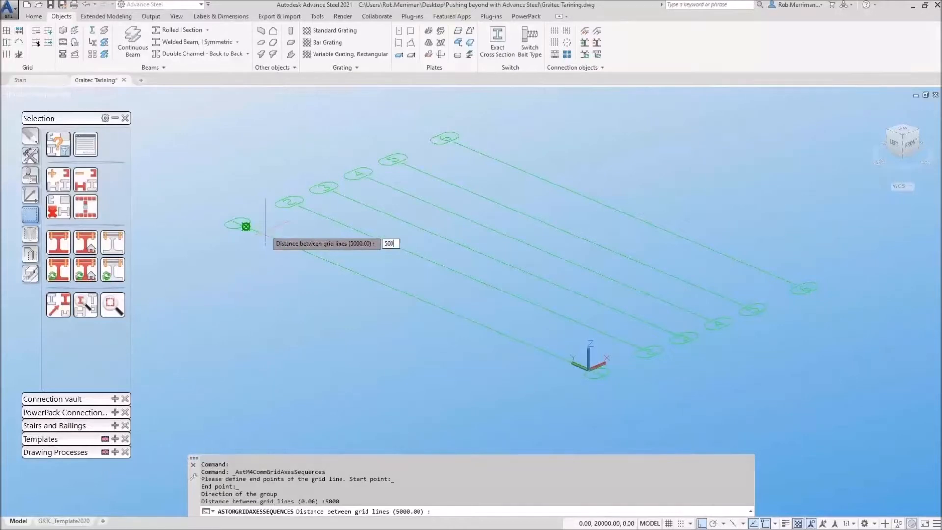
pyautogui.write('0')
pyautogui.press('Return')
pyautogui.write('5000')
pyautogui.press('Return')
pyautogui.write('5000')
pyautogui.press('Return')
pyautogui.press('Return')
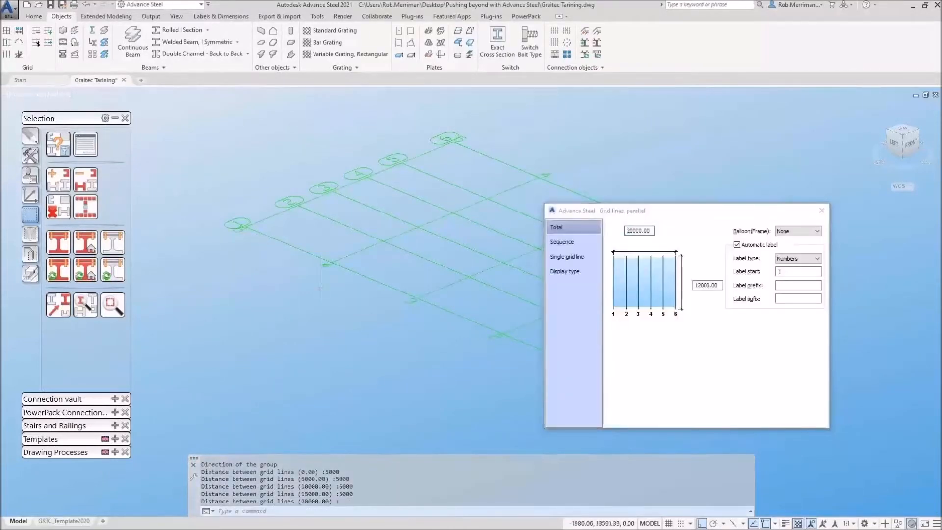
# - Switch the crossing grid lines' label type away from Numbers and give them round balloon frames
pyautogui.click(787, 258)
pyautogui.click(793, 273)
pyautogui.click(804, 230)
pyautogui.click(790, 243)
pyautogui.click(822, 210)
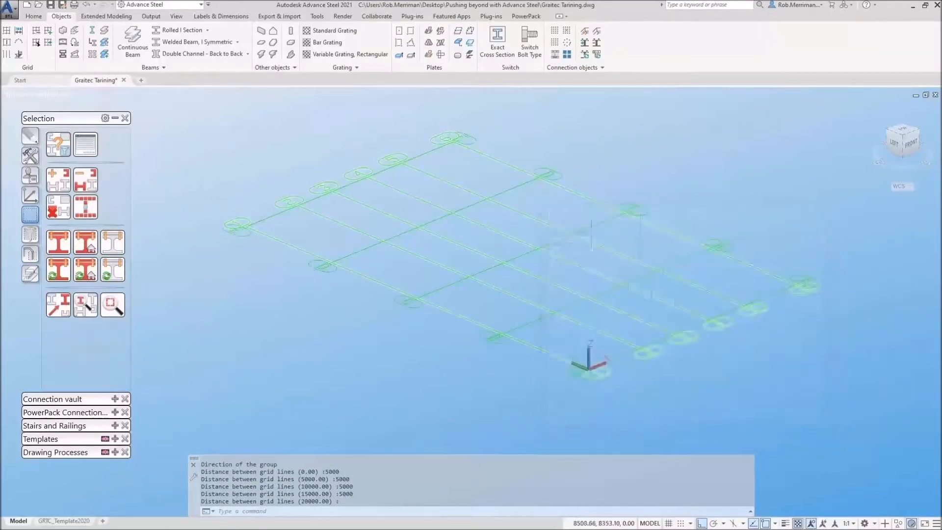
# - Place a vertical member from the Other Sections type, 7000 high, at the grid origin
pyautogui.scroll(-4, 462, 235)
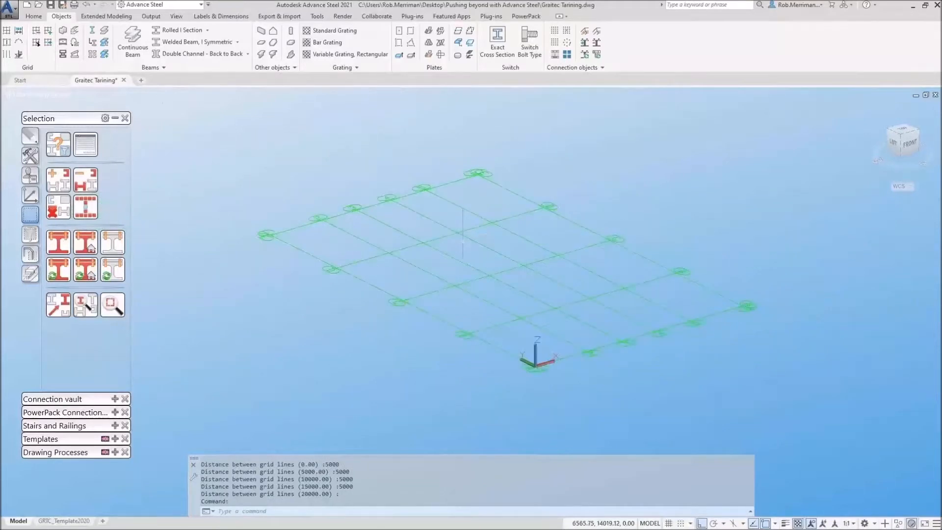
pyautogui.click(33, 16)
pyautogui.click(171, 62)
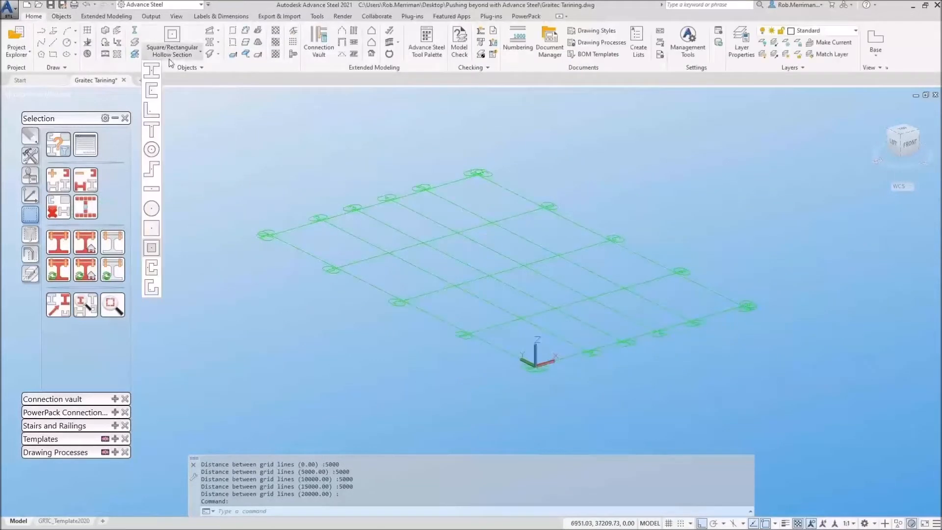
pyautogui.click(149, 287)
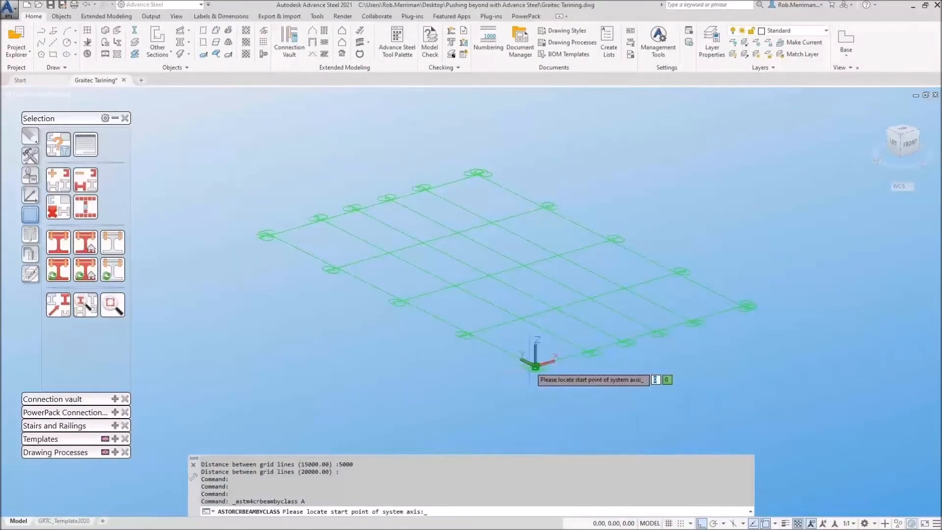
pyautogui.click(535, 365)
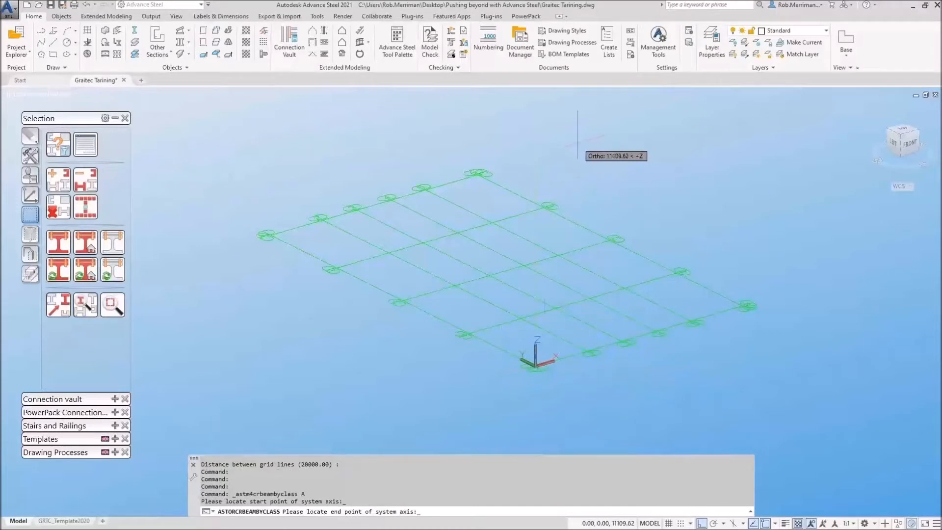
pyautogui.write('7000')
pyautogui.press('Return')
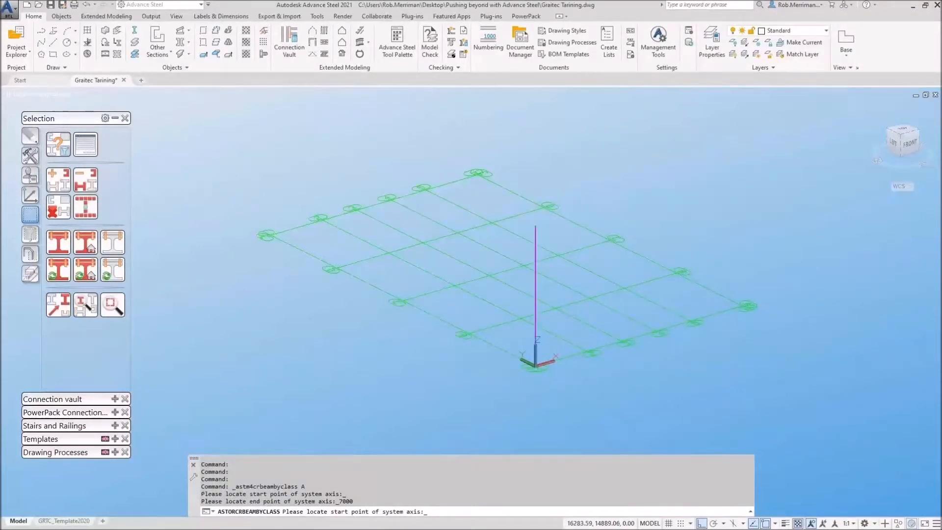
pyautogui.press('Return')
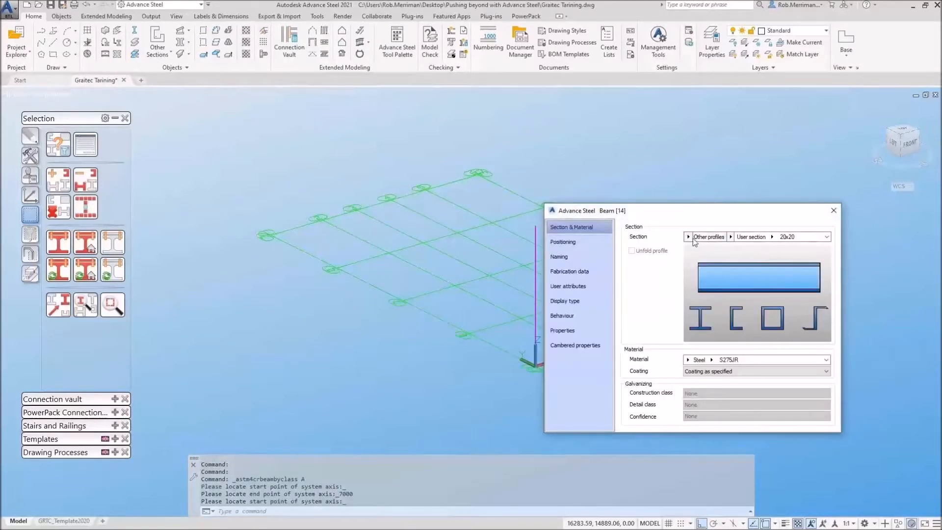
# - Change the vertical member's profile category to Timber sections, chosen from the complete list of section types
pyautogui.click(689, 236)
pyautogui.scroll(-4, 730, 422)
pyautogui.moveTo(730, 451)
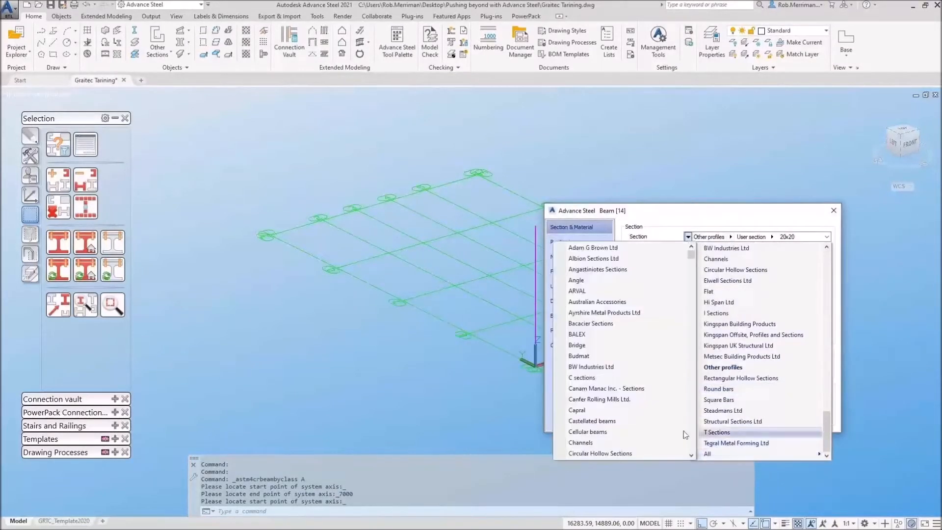
pyautogui.scroll(-12, 633, 422)
pyautogui.scroll(-4, 633, 422)
pyautogui.scroll(-1, 633, 420)
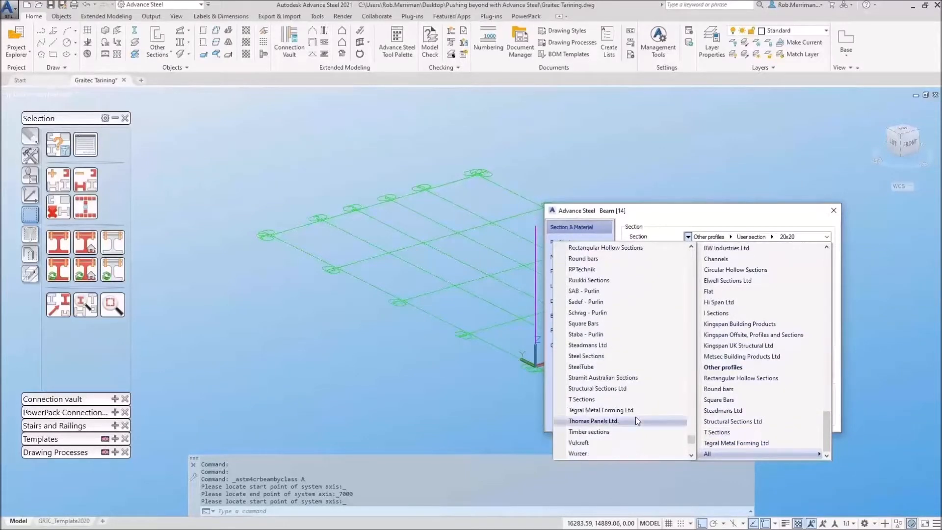
pyautogui.click(611, 432)
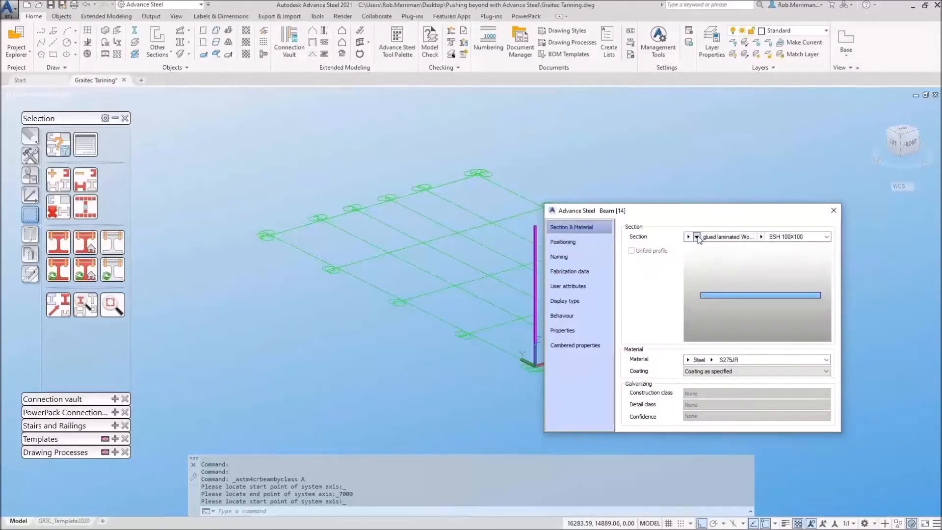
# - Set the member's section to glued laminated Wooden cross sections, size BSH 240X240
pyautogui.click(697, 238)
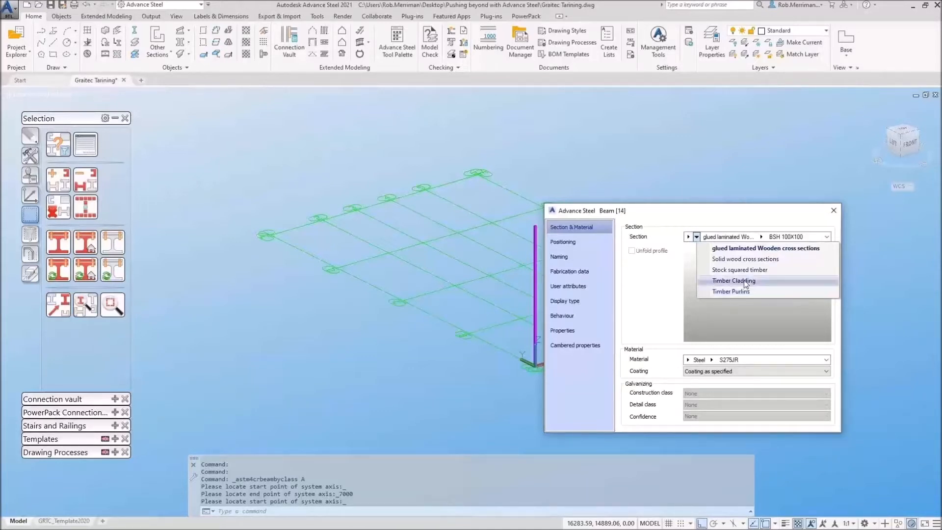
pyautogui.click(761, 248)
pyautogui.click(761, 238)
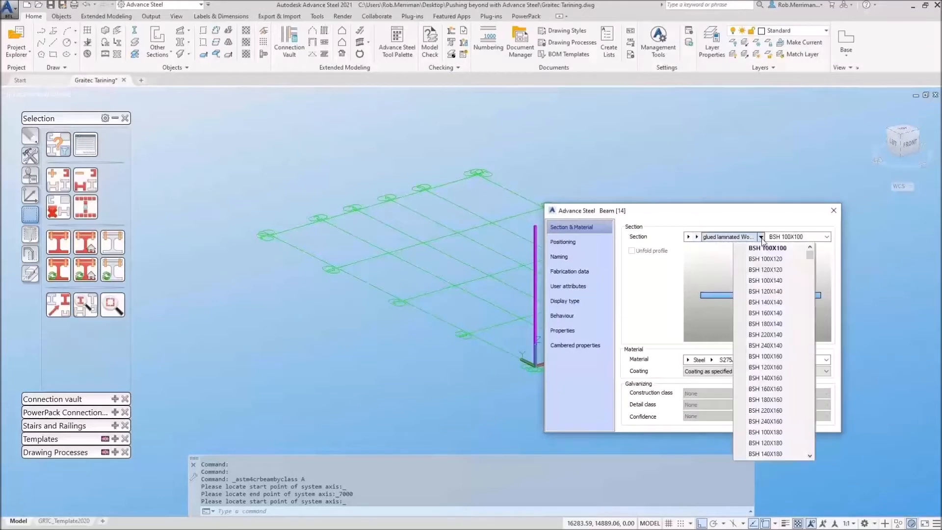
pyautogui.moveTo(810, 276); pyautogui.dragTo(810, 277)
pyautogui.scroll(3, 803, 280)
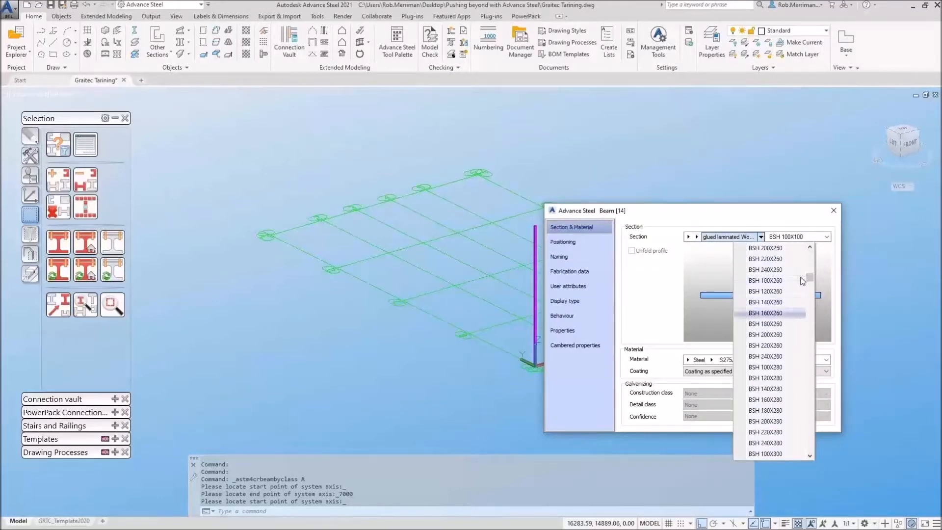
pyautogui.scroll(2, 802, 281)
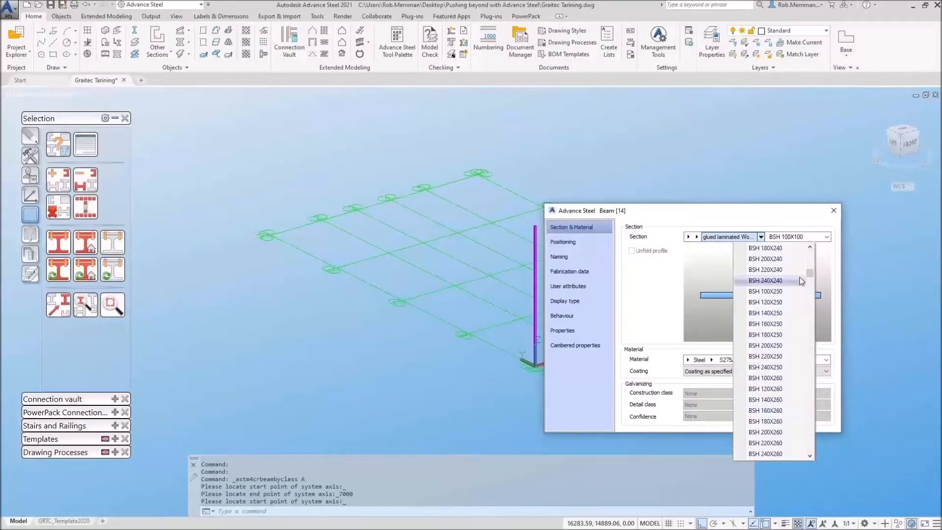
pyautogui.click(765, 280)
pyautogui.scroll(3, 485, 267)
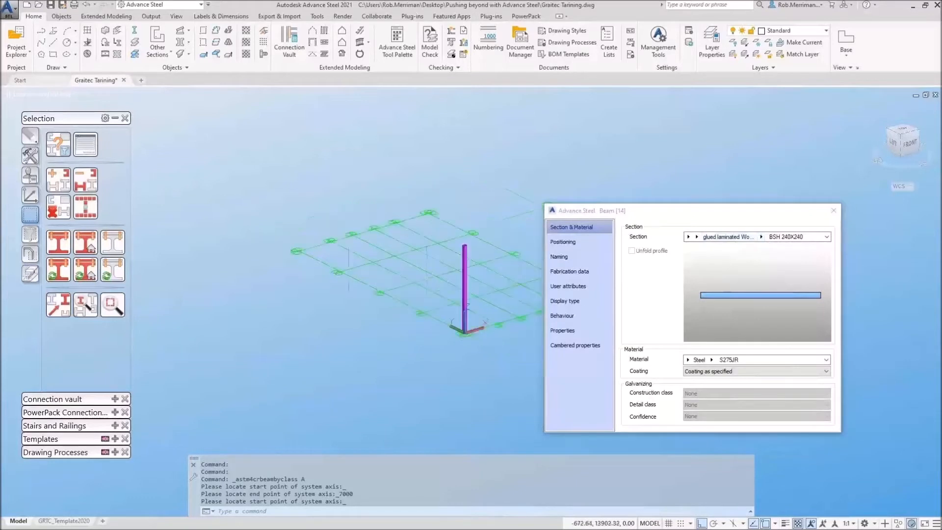
# - Set the member's material to Timber, grade Glued laminated timber BS14h
pyautogui.click(688, 359)
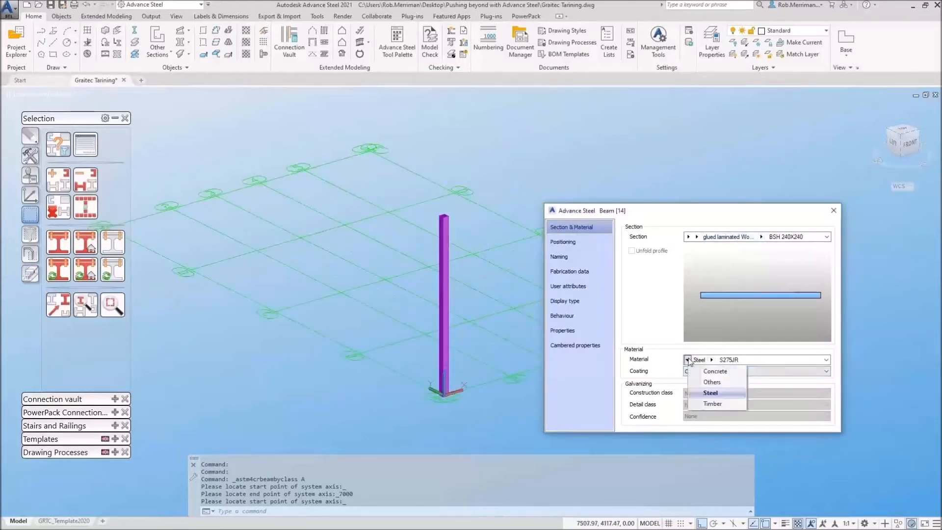
pyautogui.click(701, 399)
pyautogui.click(715, 360)
pyautogui.moveTo(721, 381)
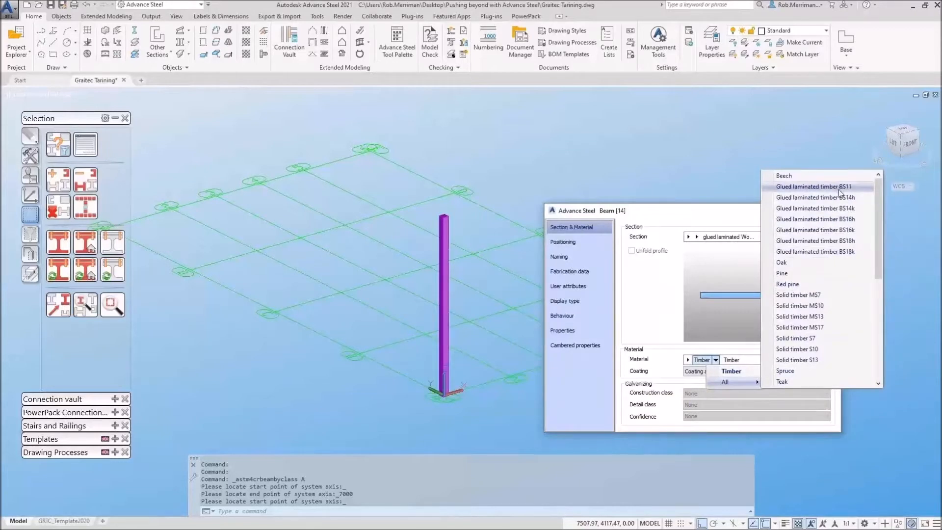
pyautogui.click(805, 198)
pyautogui.click(713, 371)
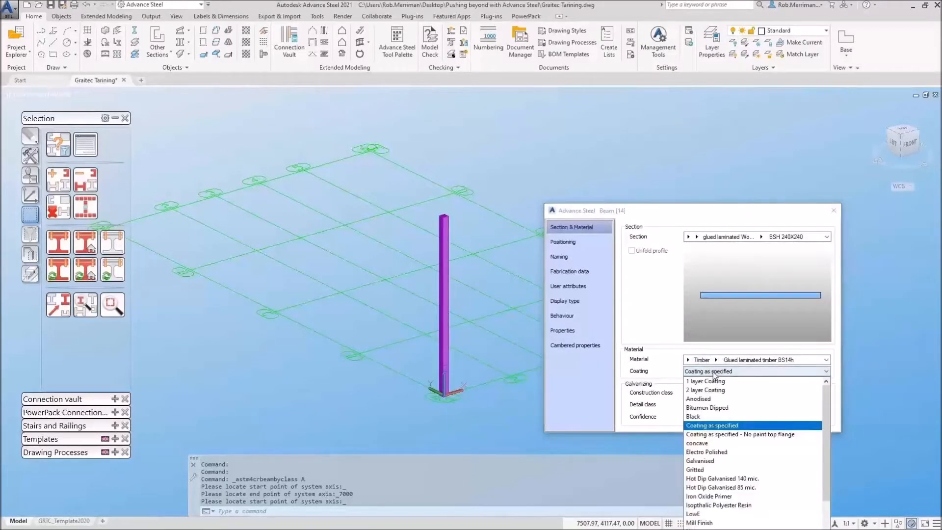
# - Set the timber member's model role to Cladding Flashing and close its properties
pyautogui.click(573, 240)
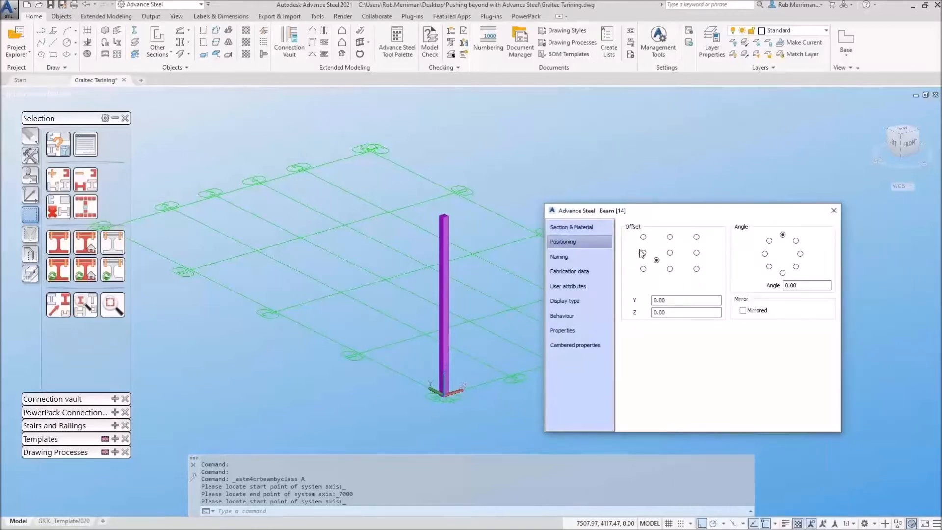
pyautogui.click(590, 255)
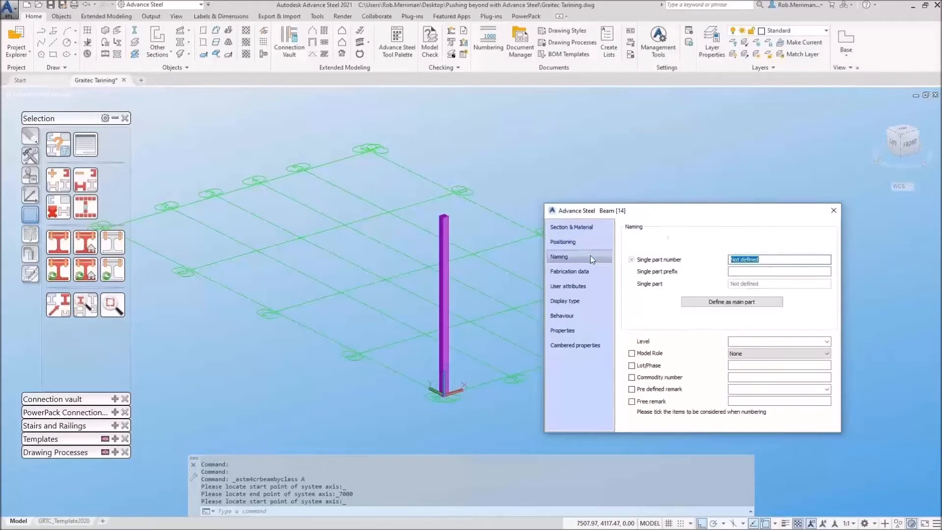
pyautogui.click(765, 353)
pyautogui.click(758, 359)
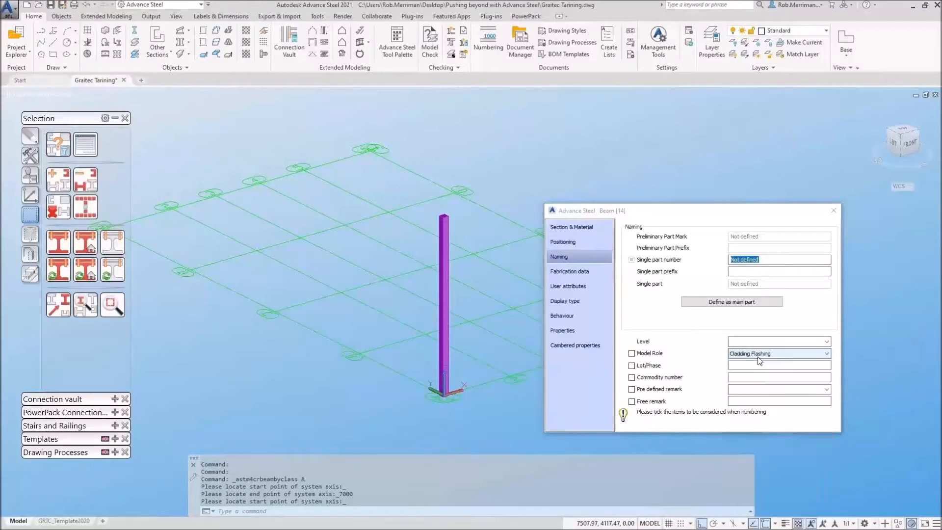
pyautogui.click(834, 210)
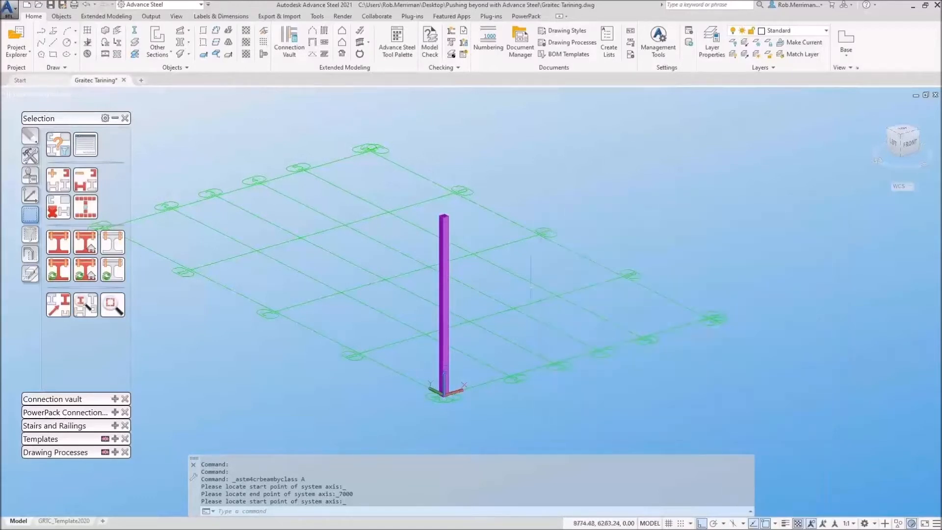
# - Move the timber column to the Timber beams layer and clear the selection
pyautogui.click(805, 30)
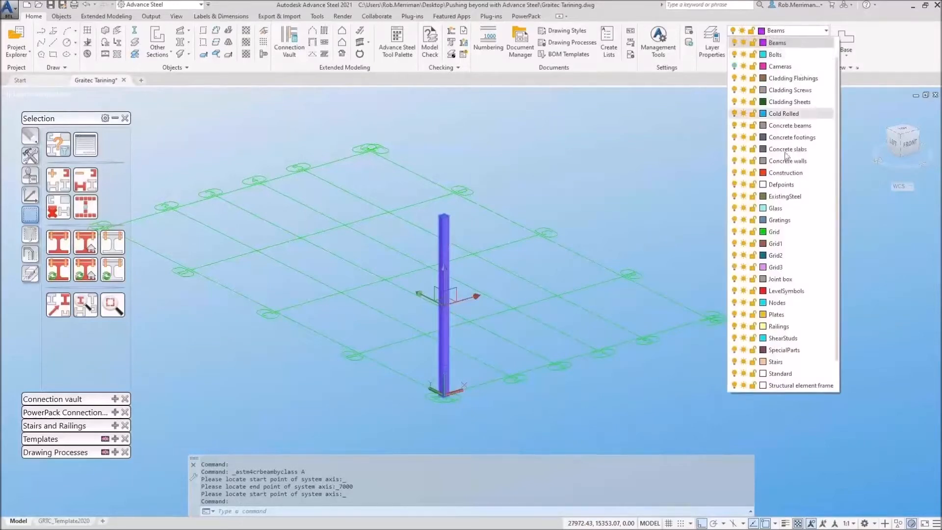
pyautogui.scroll(-1, 787, 155)
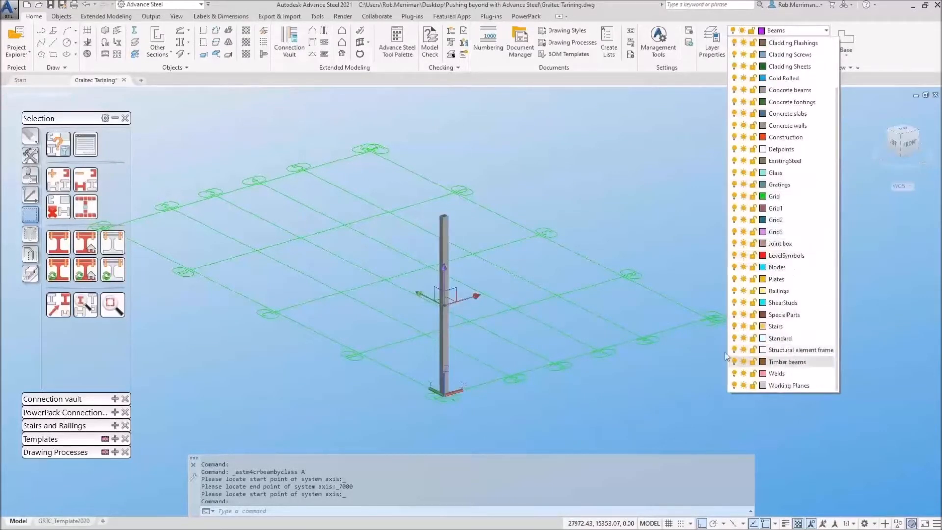
pyautogui.click(736, 361)
pyautogui.press('Escape')
# - Place a vertical Rolled I Section member, 400 high, at the grid origin at the timber column's base
pyautogui.scroll(5, 434, 382)
pyautogui.keyDown('shift'); pyautogui.moveTo(493, 373); pyautogui.dragTo(507, 344, button='middle'); pyautogui.keyUp('shift')
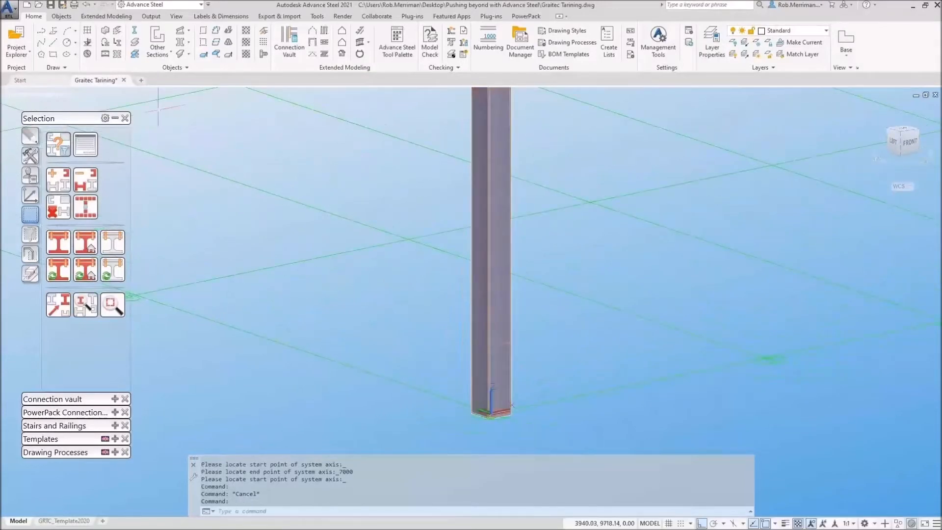
pyautogui.click(157, 54)
pyautogui.click(152, 287)
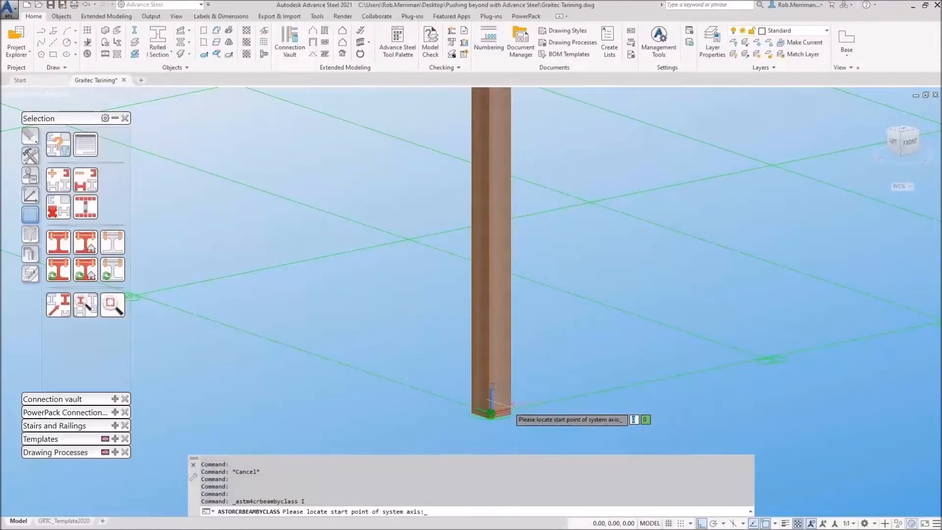
pyautogui.click(491, 410)
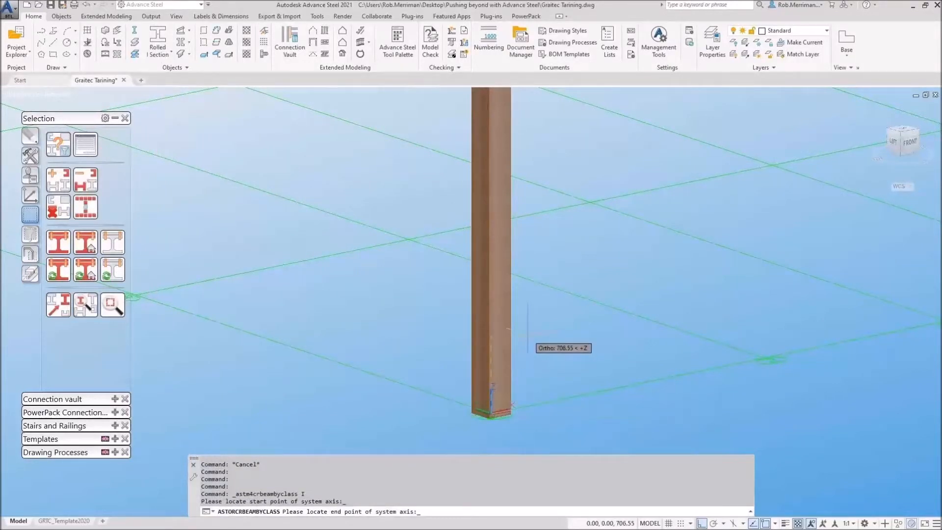
pyautogui.write('40')
pyautogui.press('Return')
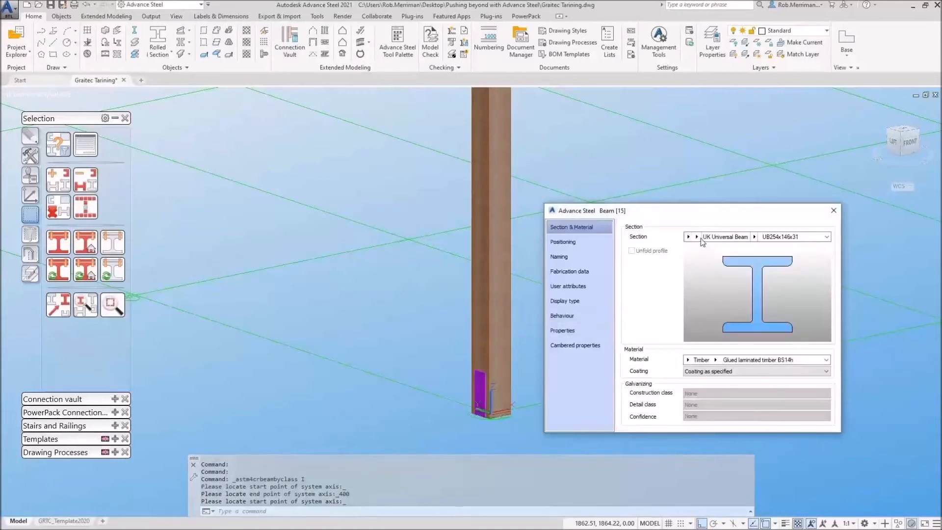
# - Set the short member's section to UK Universal Column UC254x254x107
pyautogui.click(696, 237)
pyautogui.click(712, 303)
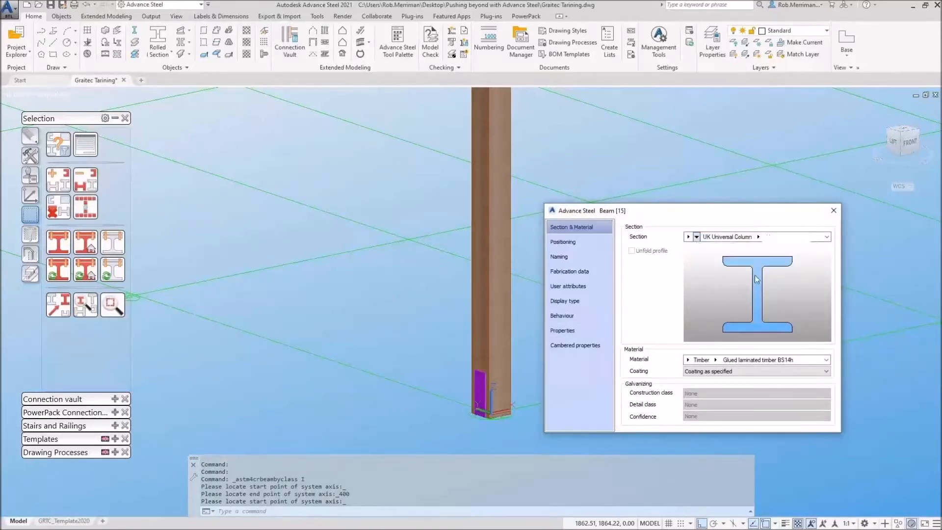
pyautogui.click(759, 237)
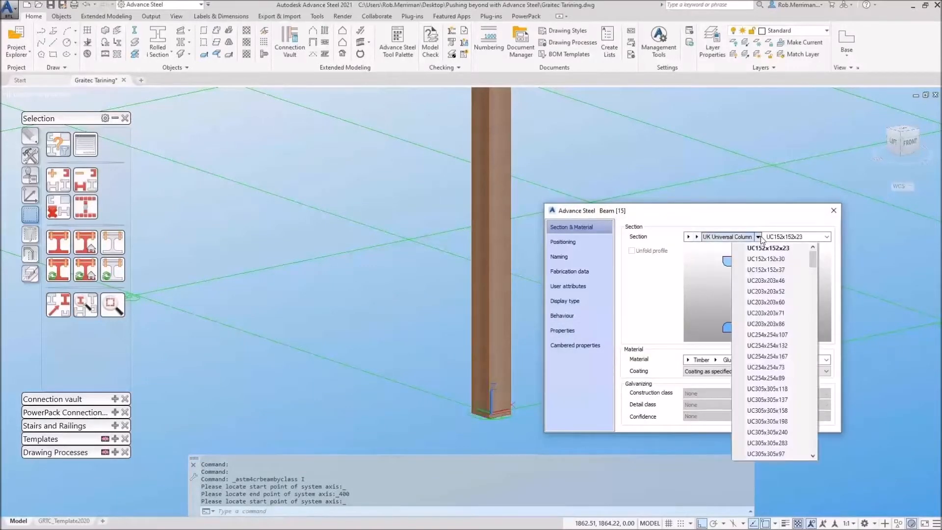
pyautogui.click(766, 335)
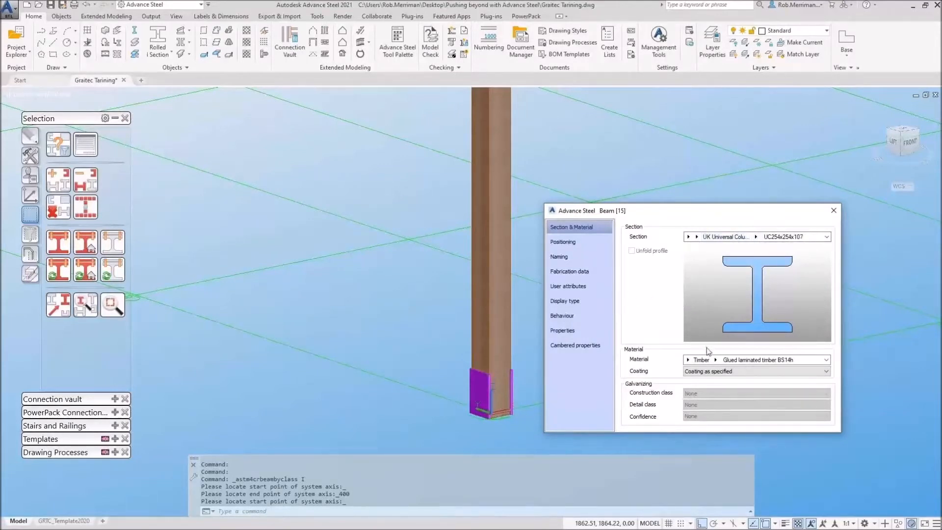
# - Set the short member's material to Steel S355JR and its coating to Galvanised
pyautogui.click(688, 359)
pyautogui.click(702, 378)
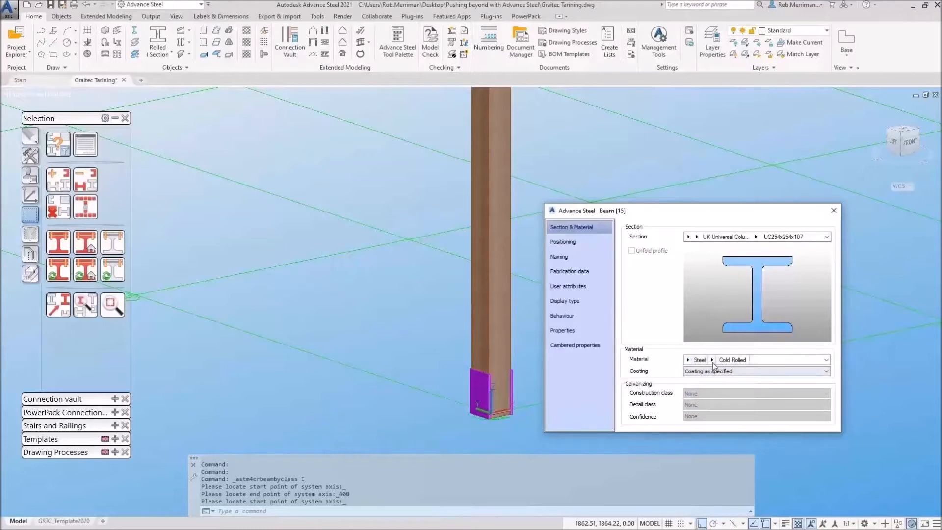
pyautogui.click(712, 360)
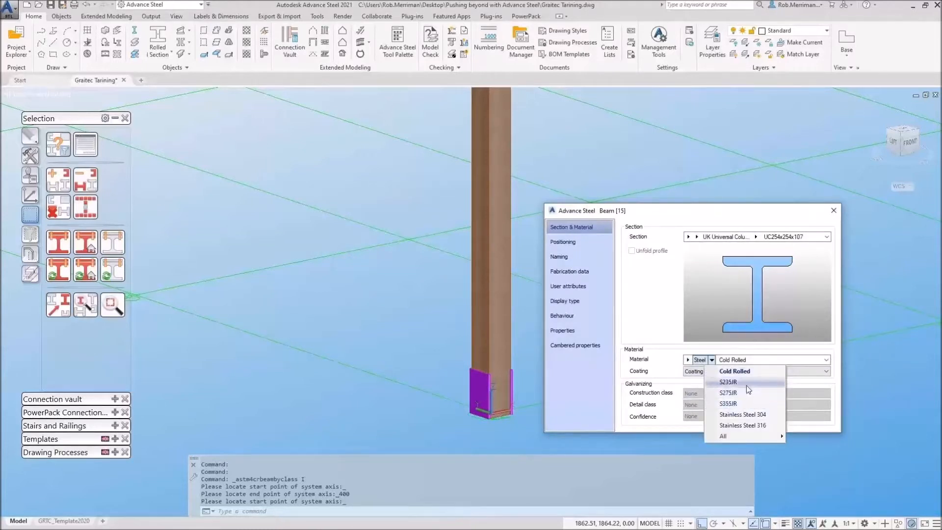
pyautogui.click(740, 403)
pyautogui.click(713, 376)
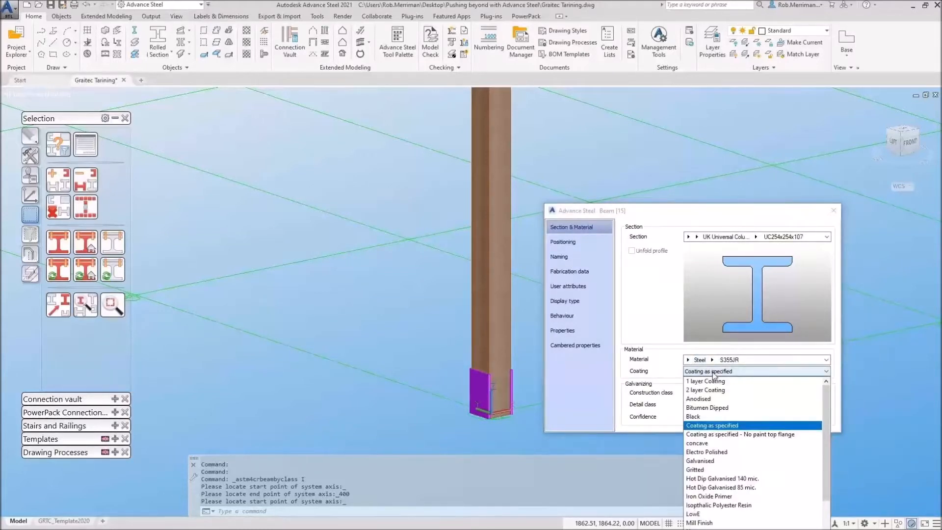
pyautogui.click(735, 459)
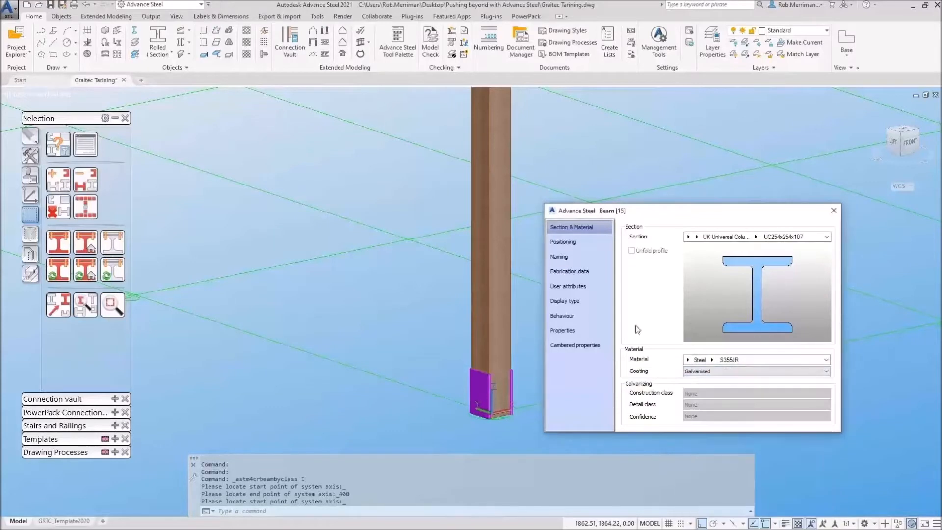
# - Set the short steel member's model role to Column, then leave its properties and the section command
pyautogui.click(581, 240)
pyautogui.click(736, 354)
pyautogui.click(736, 354)
pyautogui.scroll(2, 737, 354)
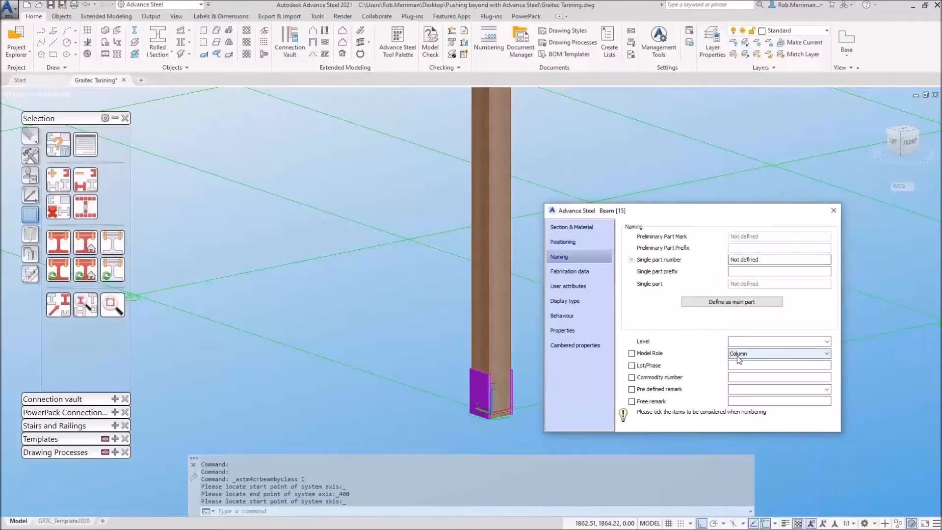
pyautogui.press('Escape')
pyautogui.scroll(5, 499, 392)
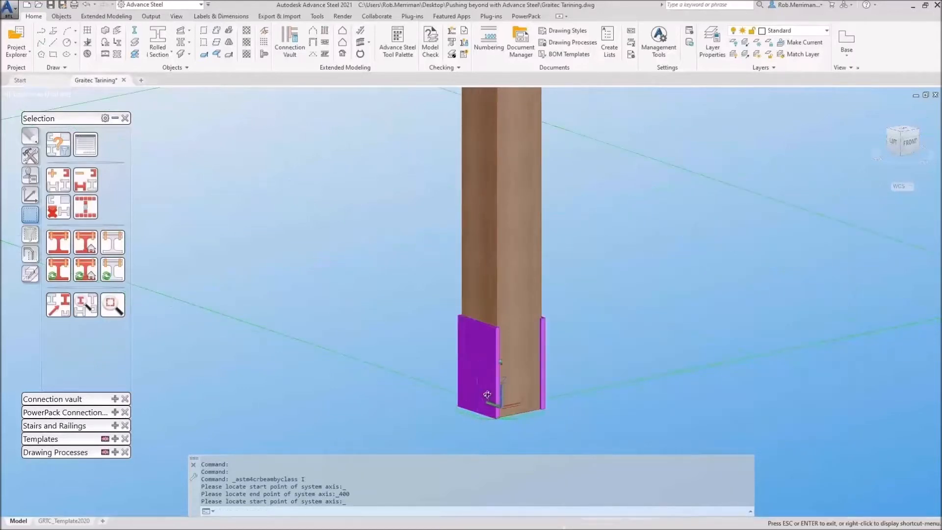
pyautogui.press('Escape')
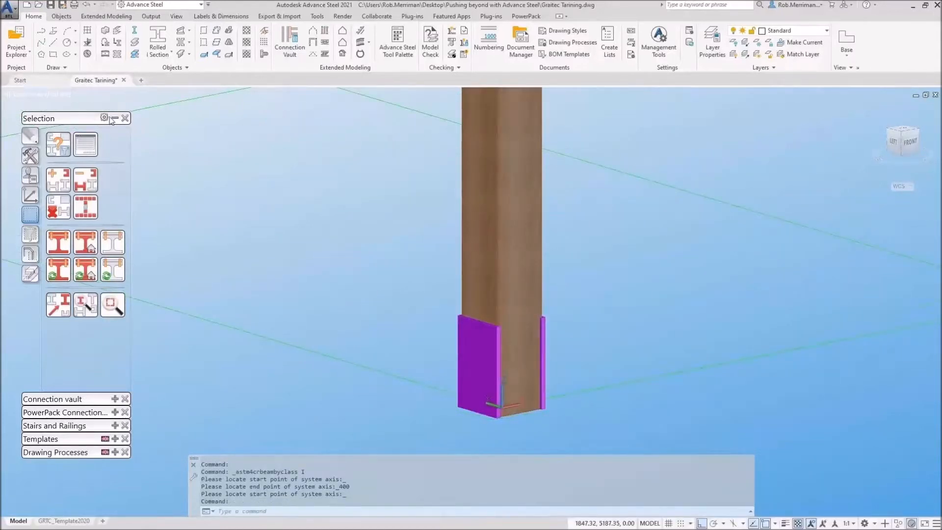
# - Add a Base plate connection to the short steel column at the timber column's base, without an additional concrete object
pyautogui.click(114, 118)
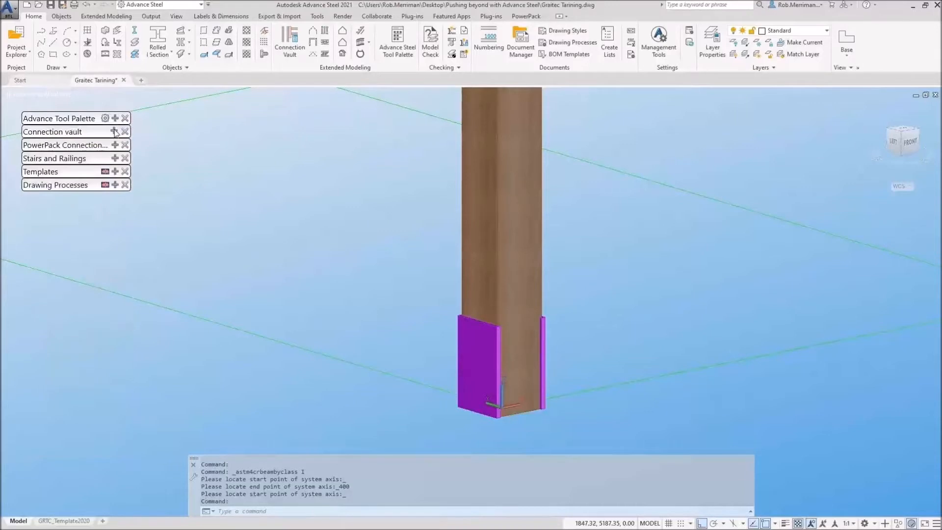
pyautogui.click(114, 131)
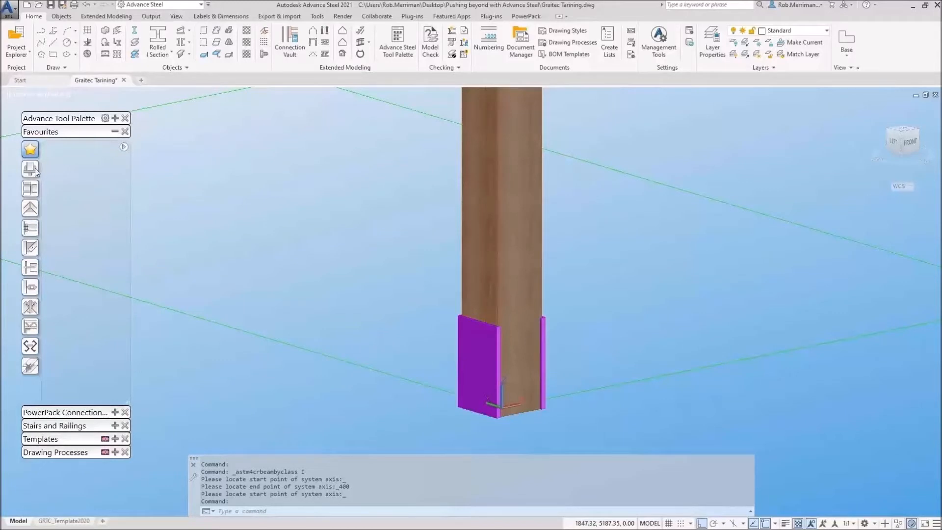
pyautogui.click(31, 168)
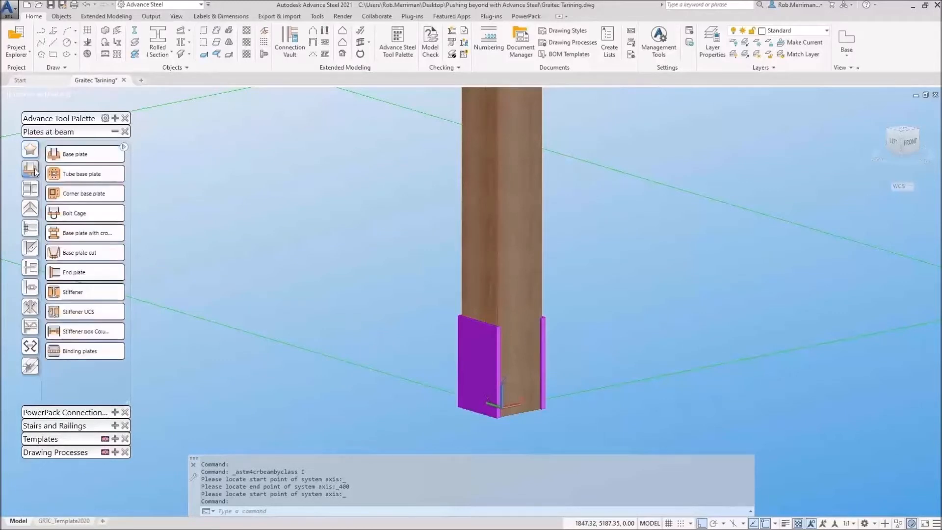
pyautogui.click(74, 153)
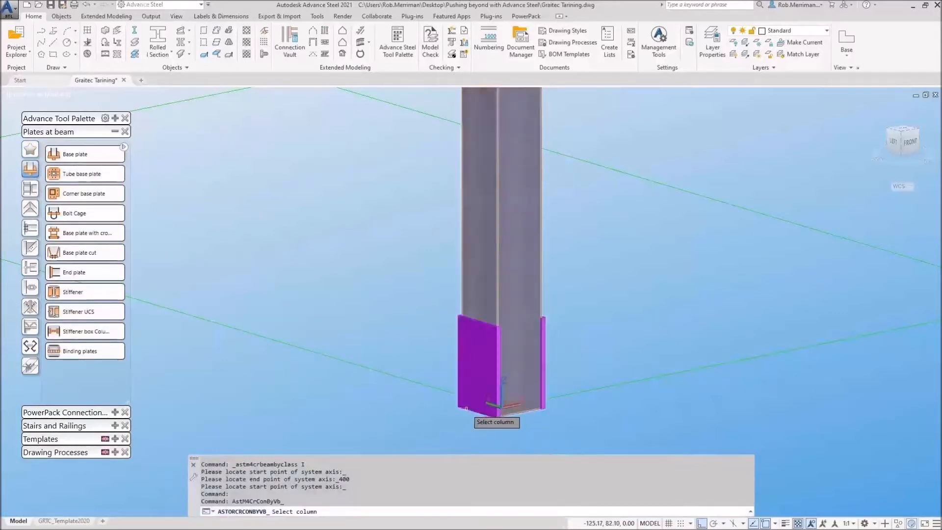
pyautogui.click(466, 408)
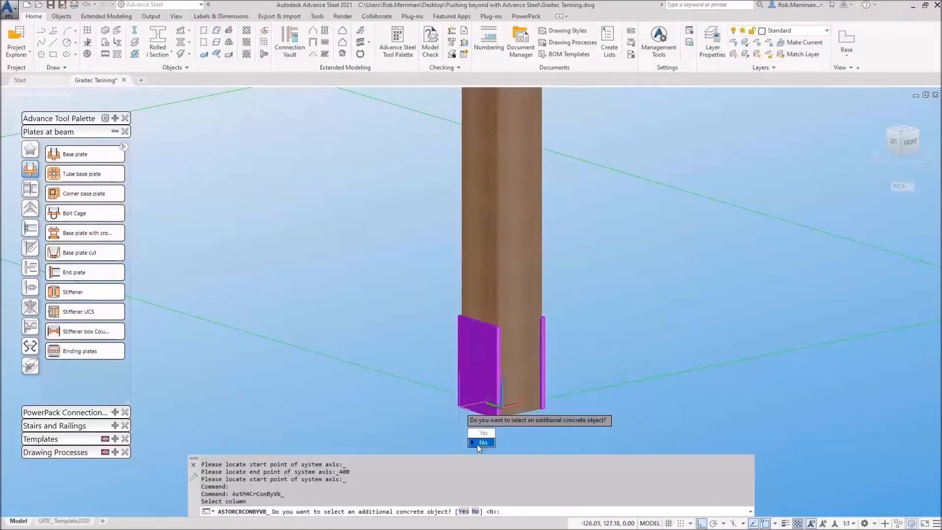
pyautogui.click(479, 444)
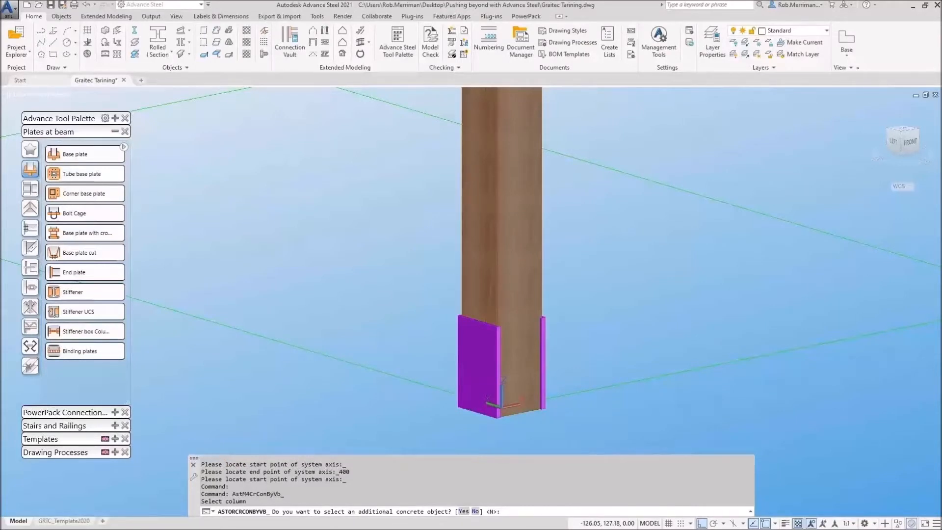
pyautogui.moveTo(451, 430); pyautogui.dragTo(301, 273, button='middle')
pyautogui.click(733, 244)
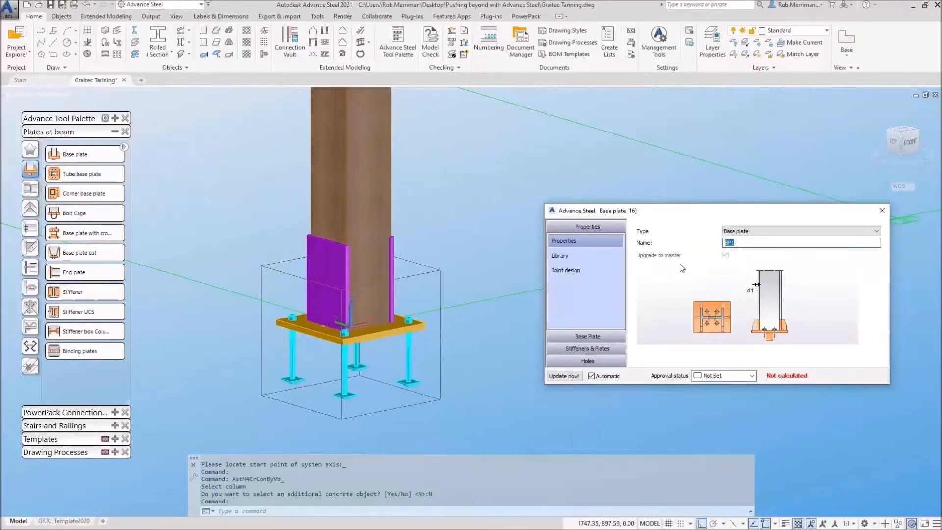
# - Set the base plate's thickness to 20 mm and its column shortening to a value of 35
pyautogui.click(613, 336)
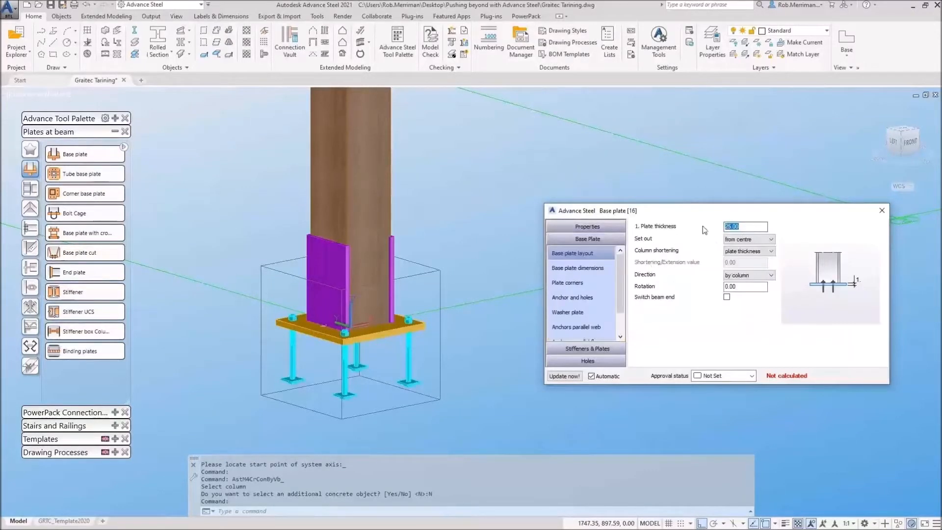
pyautogui.press('Return')
pyautogui.click(747, 251)
pyautogui.click(745, 269)
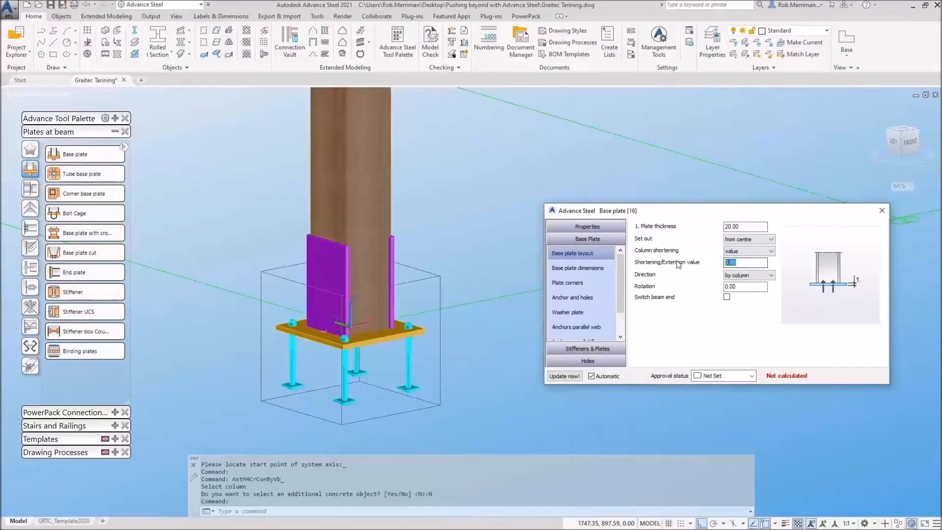
pyautogui.write('35')
pyautogui.press('Return')
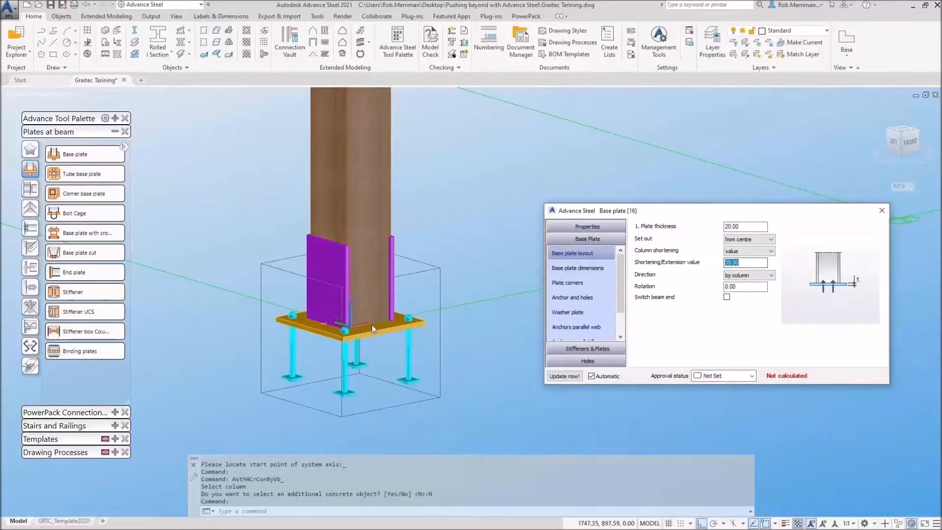
# - Review the base plate's dimensions and corners, and set the anchor grade to 8.8
pyautogui.scroll(3, 364, 322)
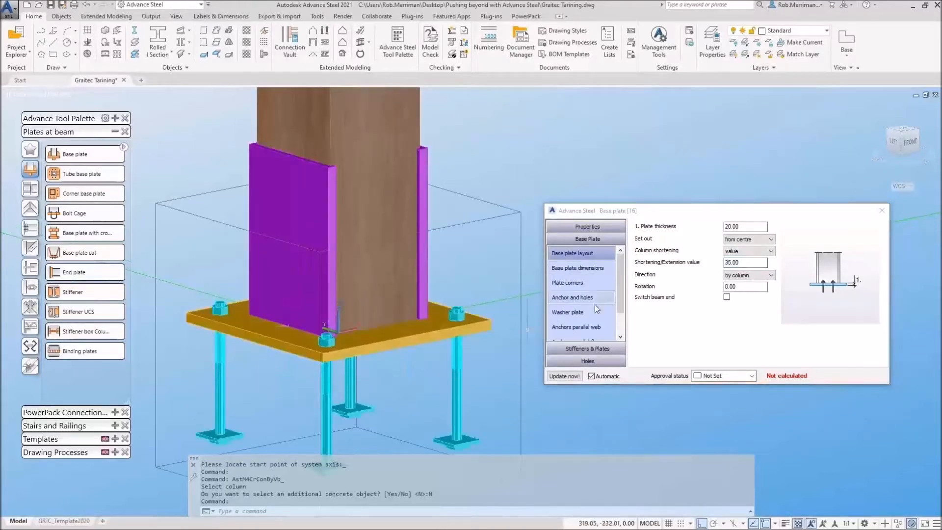
pyautogui.click(582, 273)
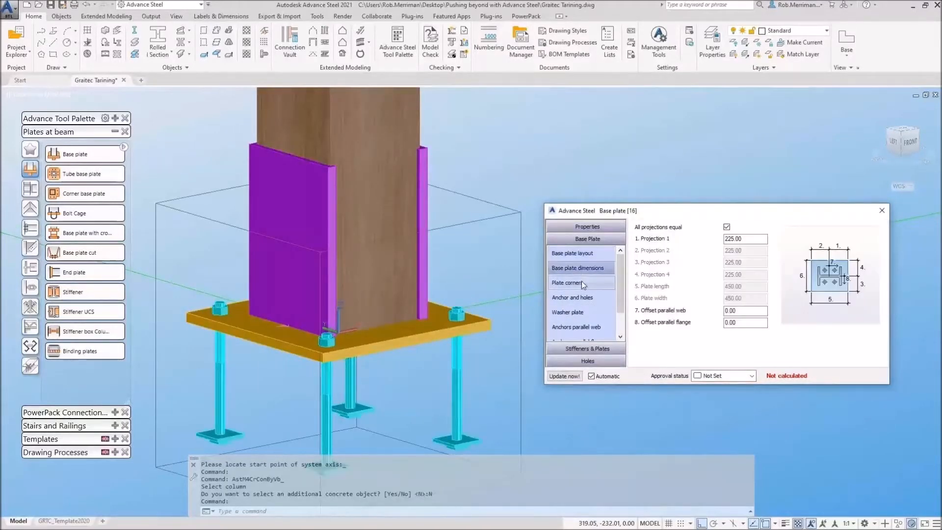
pyautogui.click(583, 283)
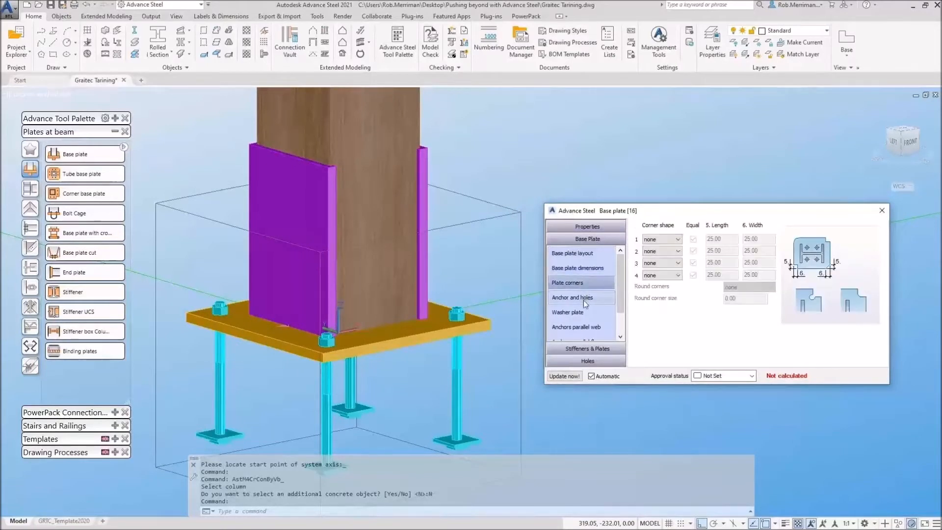
pyautogui.click(583, 298)
pyautogui.click(714, 251)
pyautogui.click(712, 270)
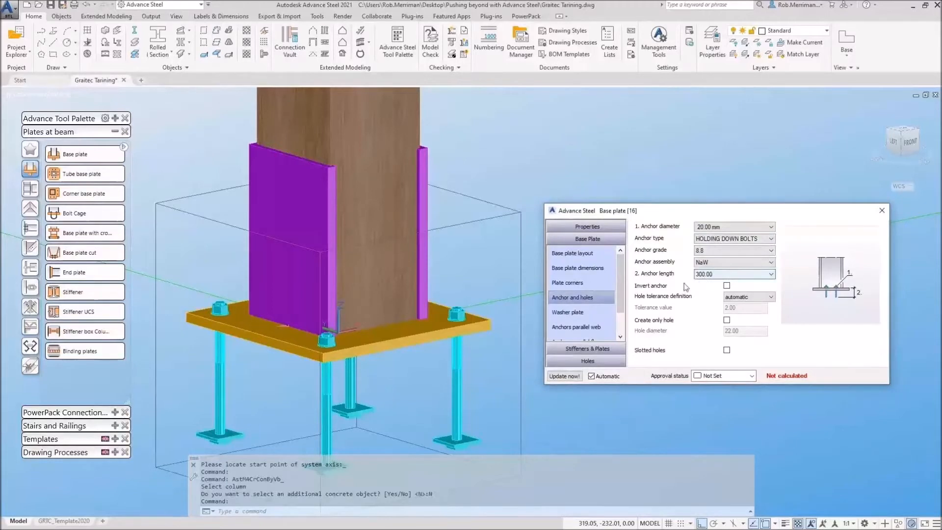
# - Set the base plate weld to 10 mm thick all around, then close the connection's properties
pyautogui.click(603, 315)
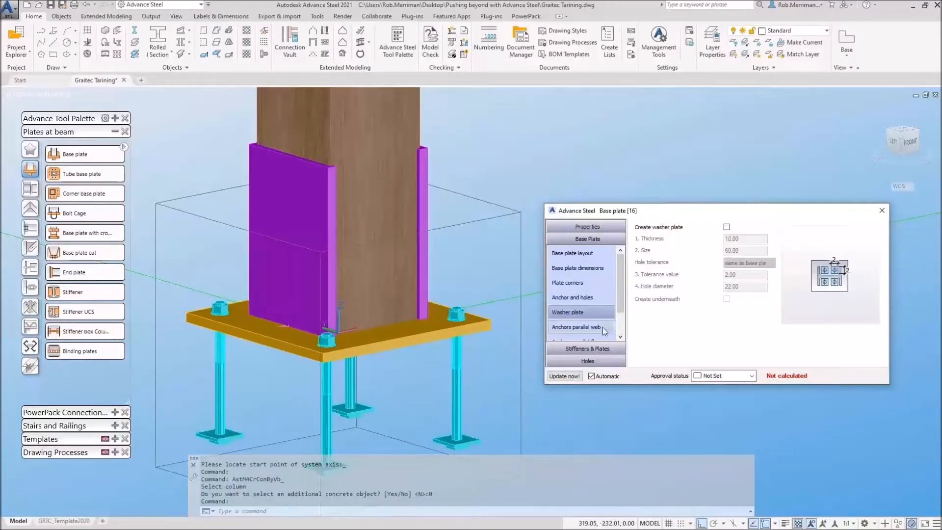
pyautogui.click(603, 327)
pyautogui.scroll(-1, 590, 305)
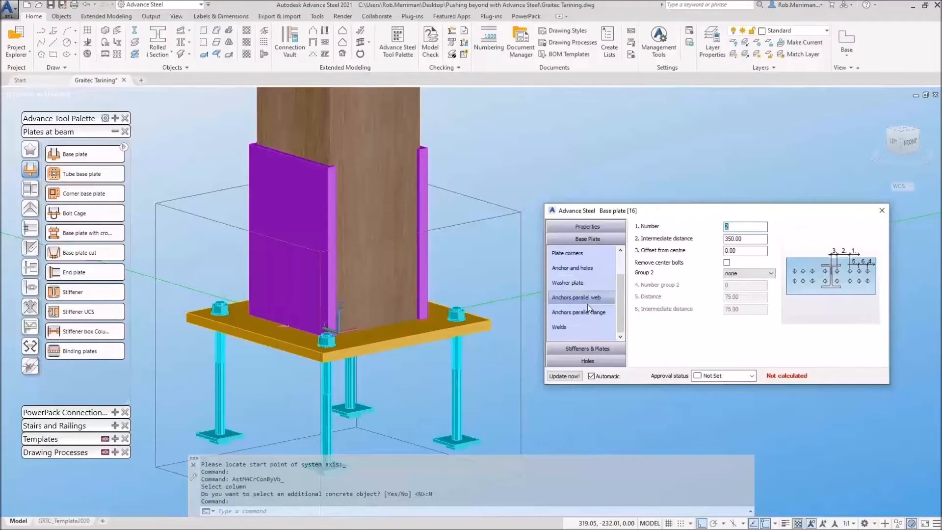
pyautogui.click(584, 325)
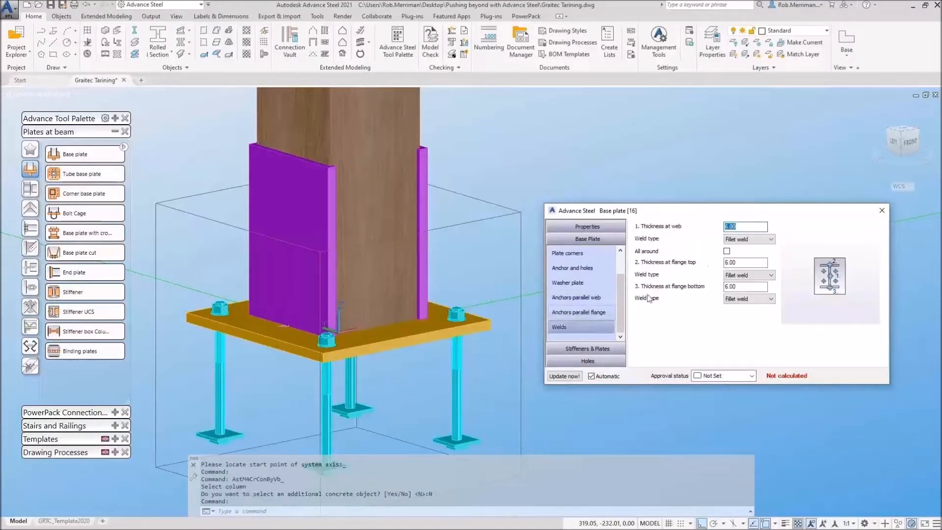
pyautogui.write('10')
pyautogui.click(726, 251)
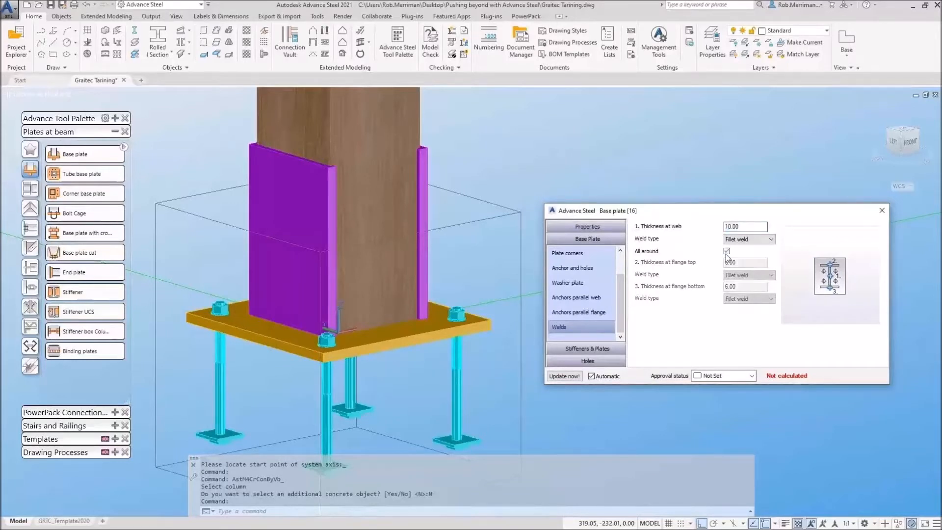
pyautogui.click(878, 212)
pyautogui.scroll(-2, 535, 361)
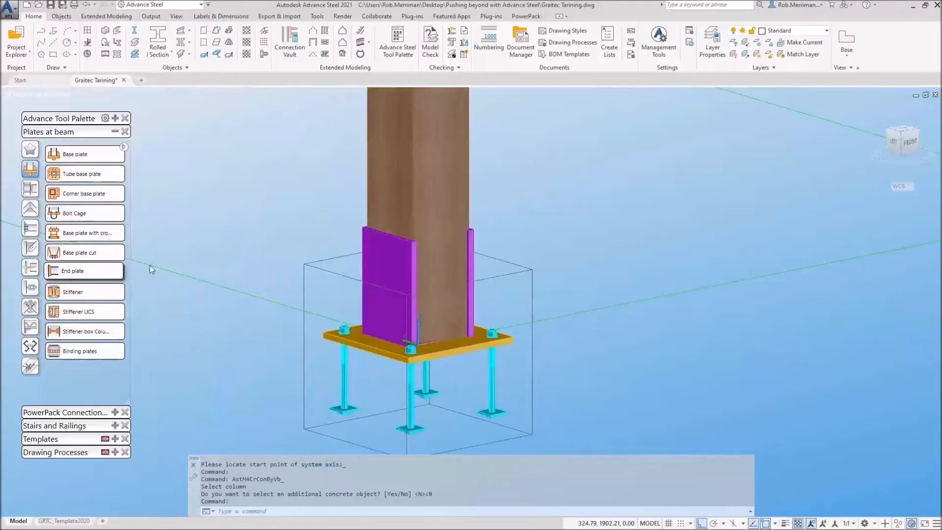
# - Add an End plate connection to the upper end of the short steel column
pyautogui.click(83, 270)
pyautogui.scroll(3, 343, 231)
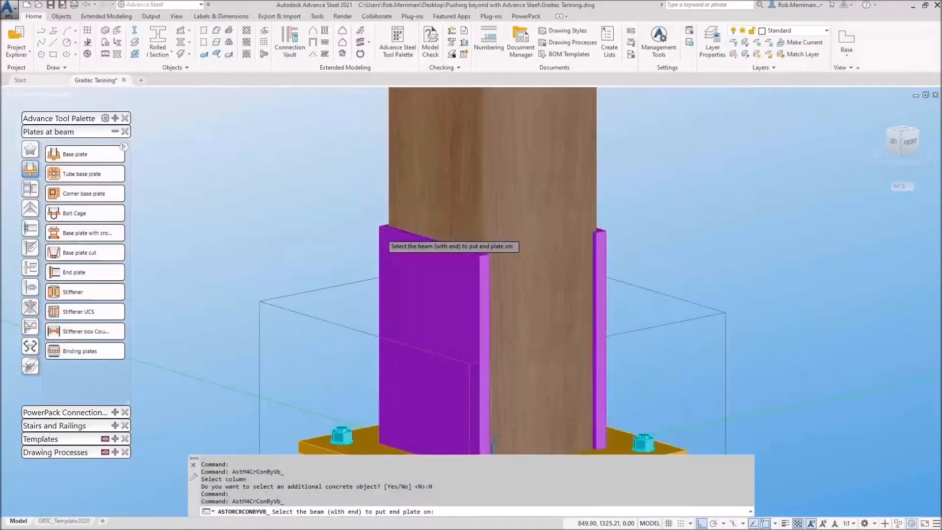
pyautogui.click(429, 241)
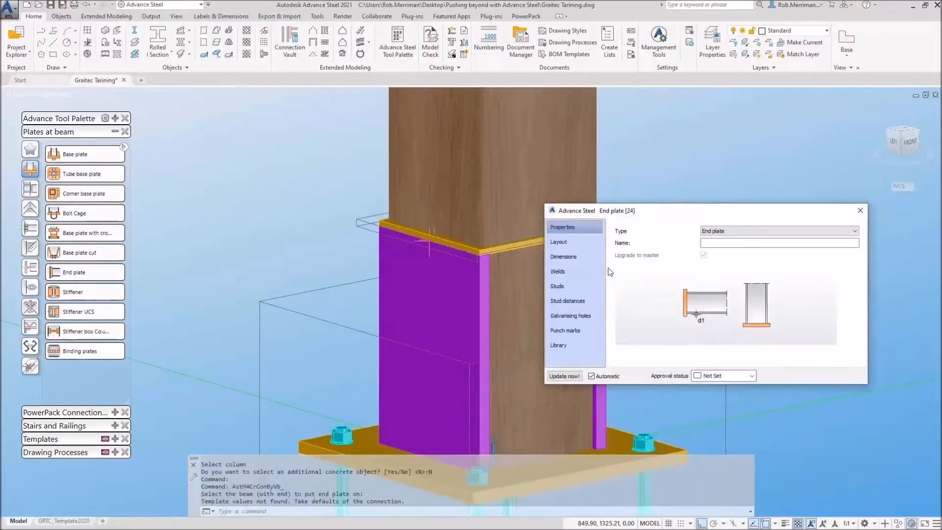
# - Set the end plate's shortening to plate thickness and its layout to total from centre
pyautogui.click(584, 242)
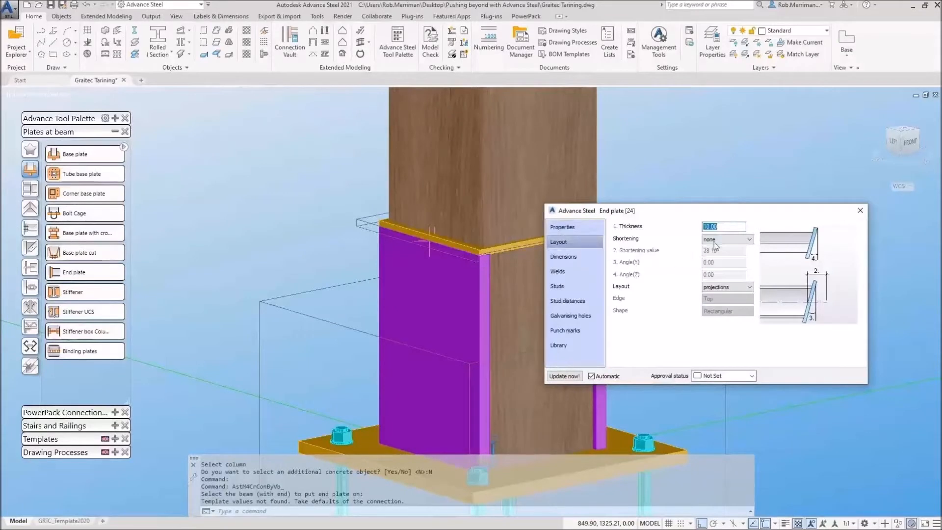
pyautogui.click(726, 240)
pyautogui.click(725, 255)
pyautogui.click(726, 287)
pyautogui.click(728, 308)
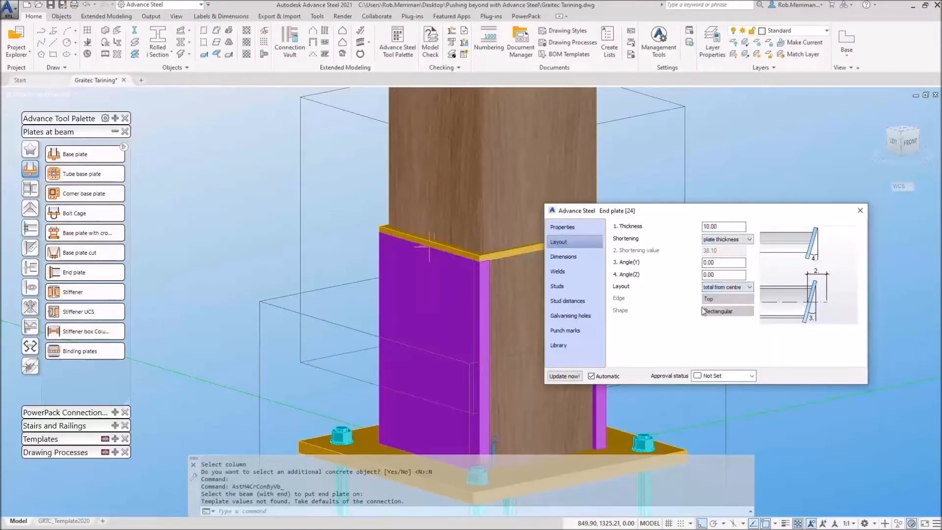
# - Set the end plate's length to 250 mm and leave its properties
pyautogui.click(586, 260)
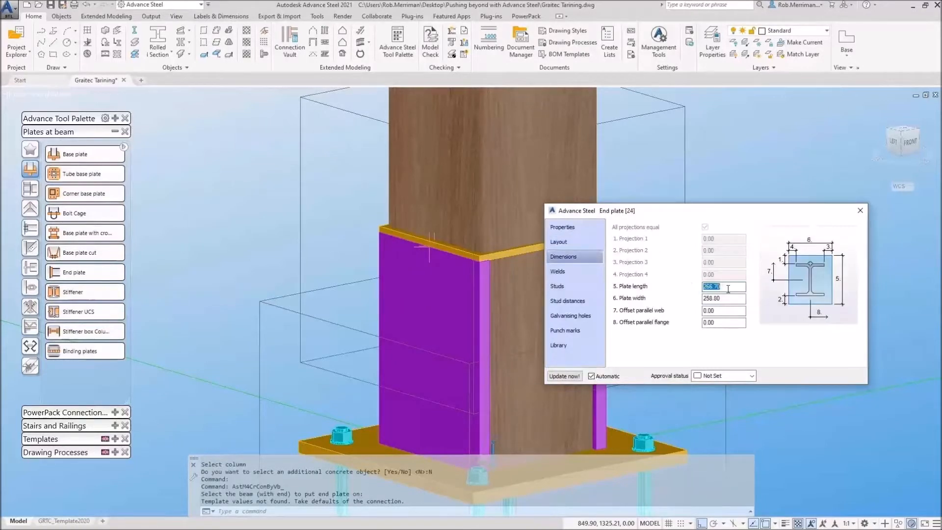
pyautogui.write('250')
pyautogui.press('Tab')
pyautogui.press('Return')
pyautogui.scroll(-2, 475, 262)
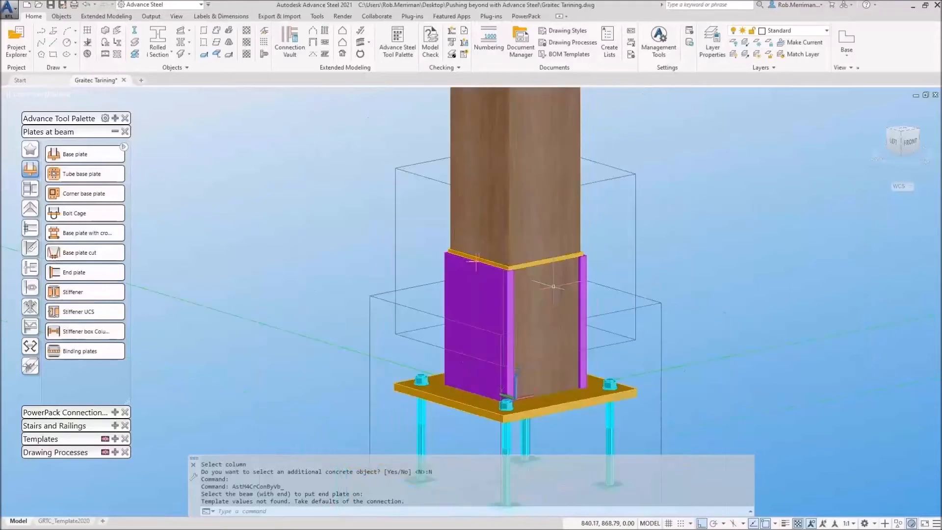
# - Mark the connecting elements of the short steel column to check how it is joined
pyautogui.click(115, 118)
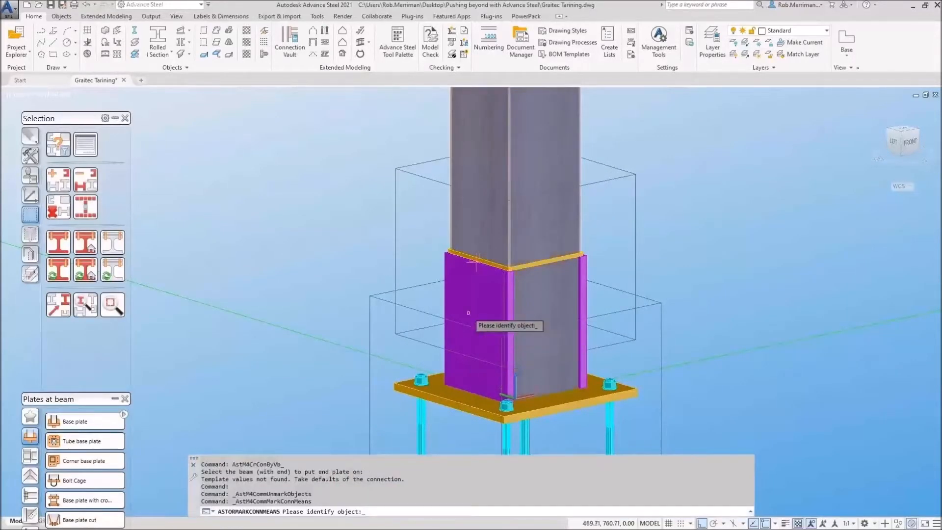
pyautogui.click(486, 324)
pyautogui.press('Return')
pyautogui.click(85, 206)
pyautogui.press('Return')
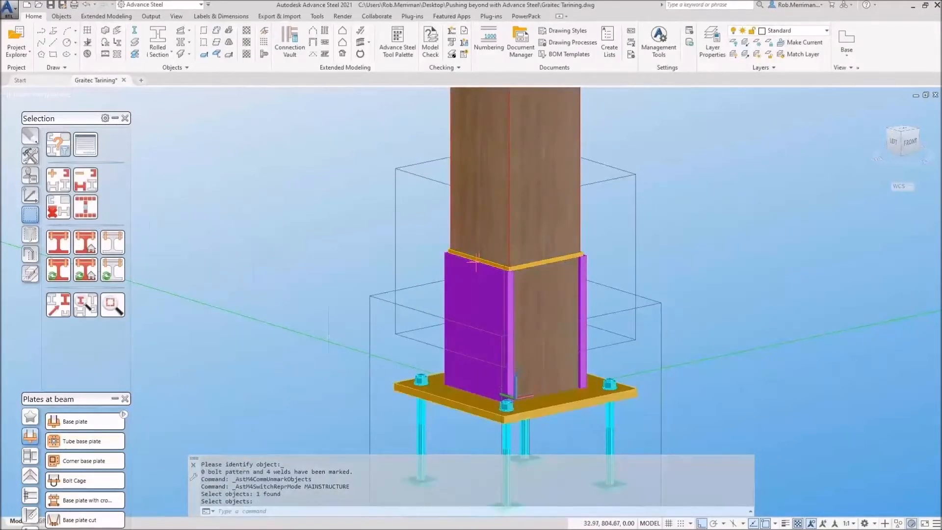
# - Mark and select the objects connected to the base plate to check the stub assembly, then clear the marking and selection
pyautogui.click(86, 269)
pyautogui.click(409, 390)
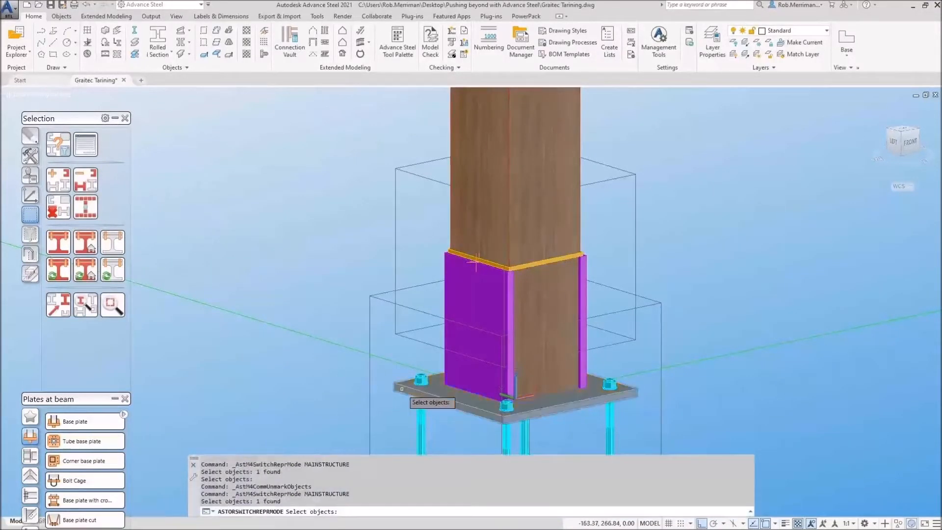
pyautogui.press('Return')
pyautogui.click(86, 207)
pyautogui.keyDown('shift'); pyautogui.moveTo(294, 245); pyautogui.dragTo(315, 278, button='middle'); pyautogui.keyUp('shift')
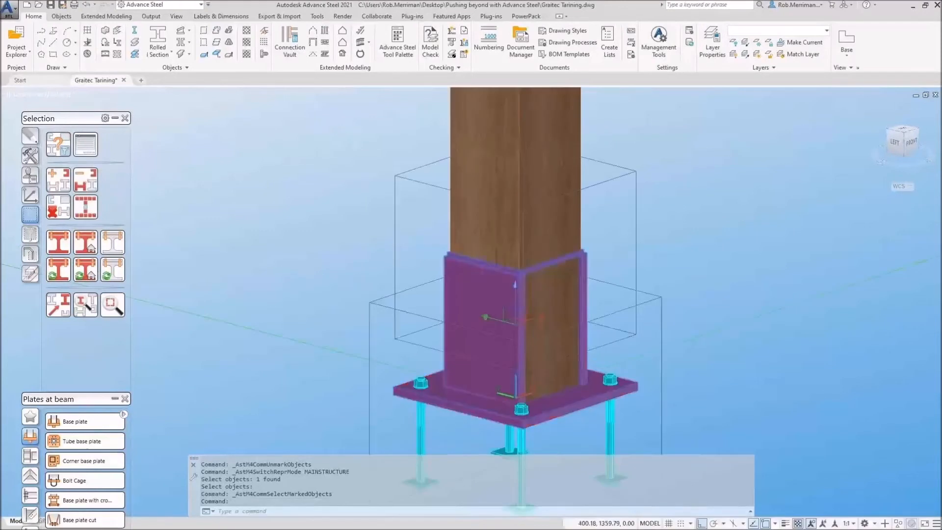
pyautogui.click(58, 207)
pyautogui.press('Escape')
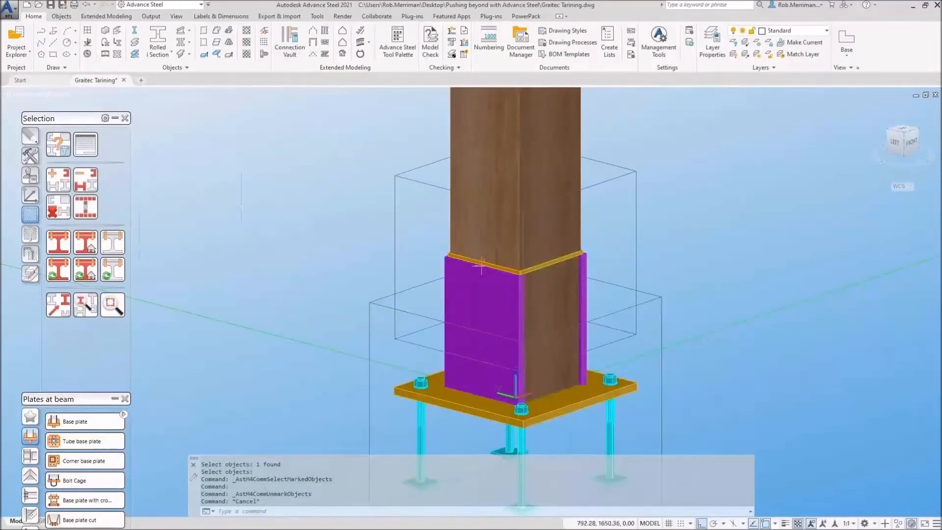
# - Create a Saw cut - Flange connection that cuts the timber column against the end plate on top of the steel stub
pyautogui.click(30, 273)
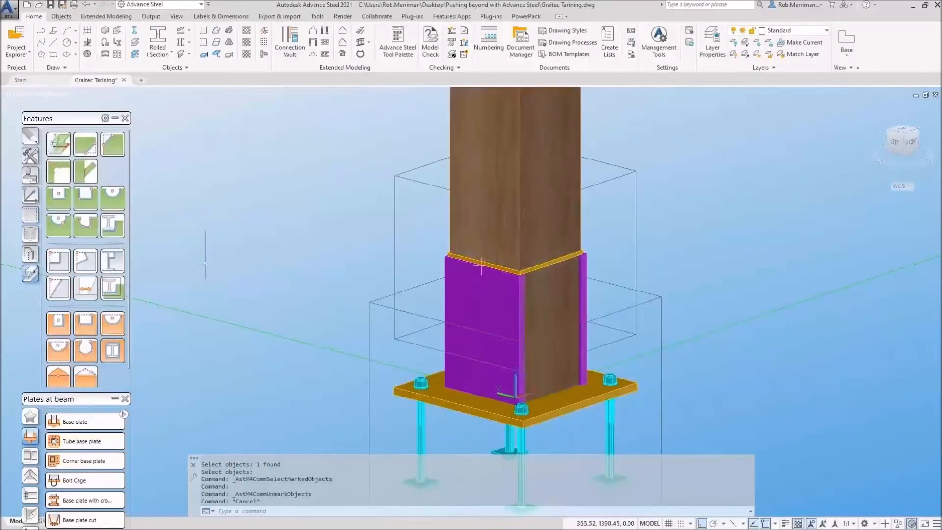
pyautogui.click(85, 171)
pyautogui.scroll(3, 577, 247)
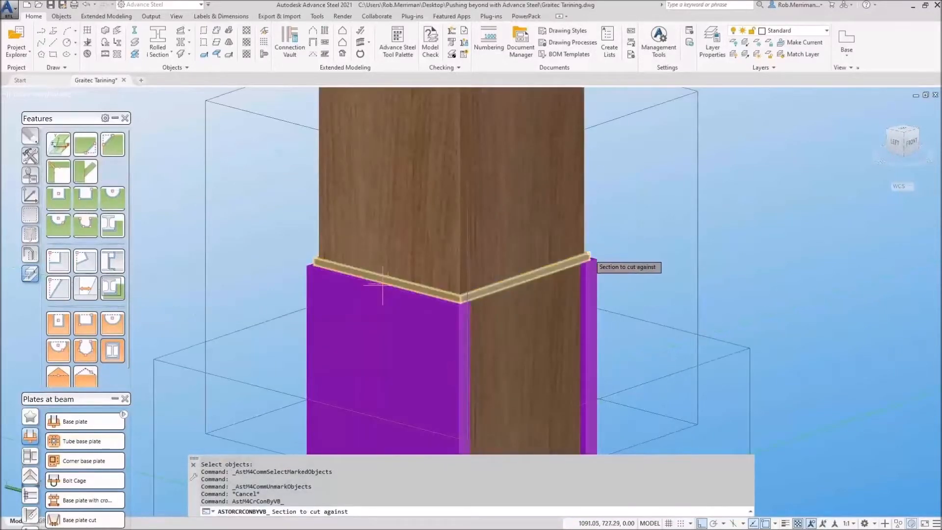
pyautogui.click(587, 253)
pyautogui.press('Return')
pyautogui.click(579, 222)
pyautogui.press('Return')
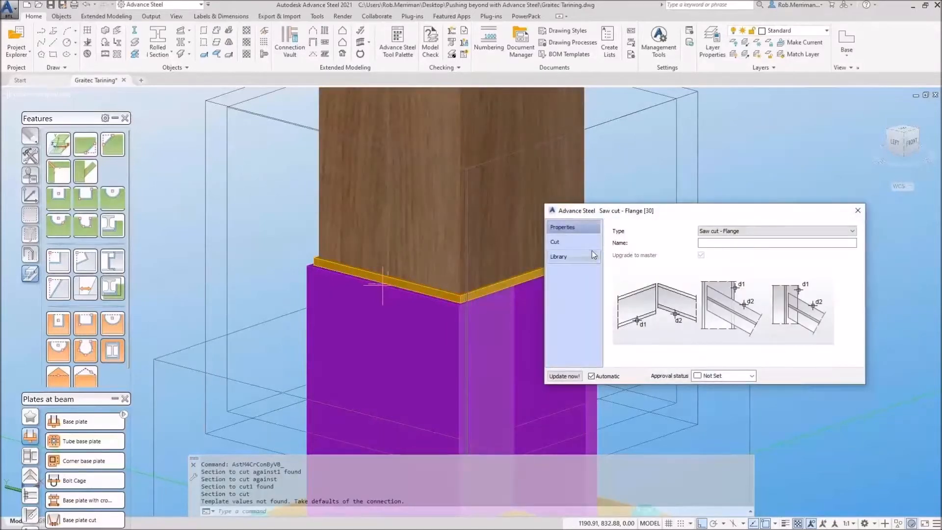
# - Set the saw cut's gap between the timber column and the end plate to 10 mm
pyautogui.click(581, 243)
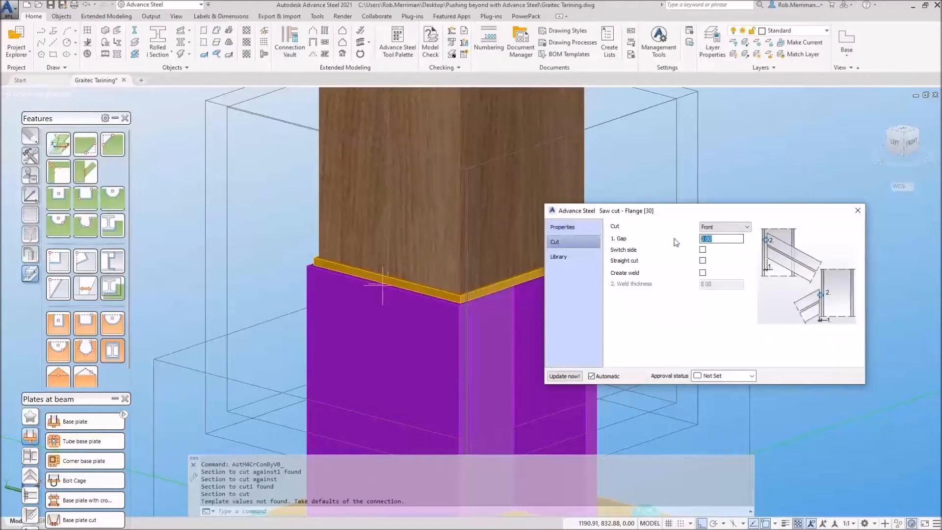
pyautogui.write('10')
pyautogui.press('Return')
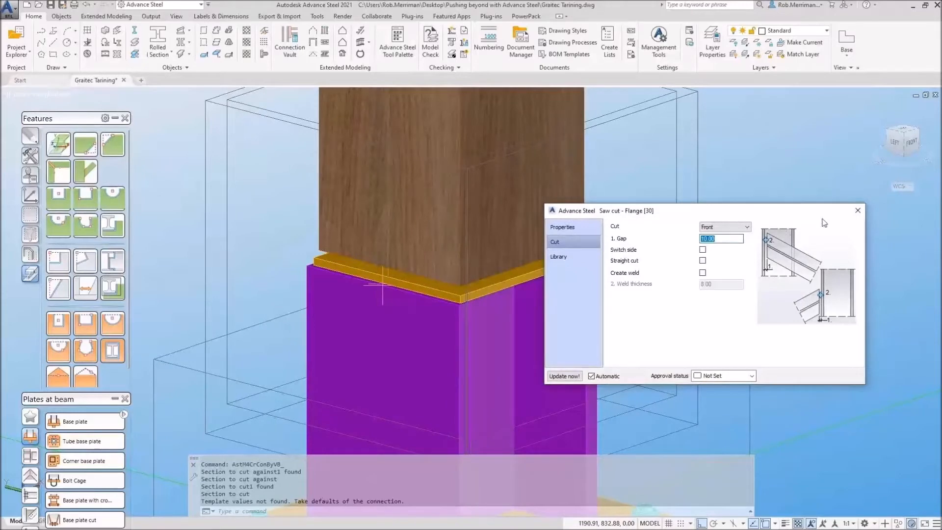
# - Move the UCS origin to the centre of the end plate's top face and rotate the UCS about the X axis
pyautogui.click(857, 211)
pyautogui.keyDown('shift'); pyautogui.moveTo(737, 253); pyautogui.dragTo(765, 249, button='middle'); pyautogui.keyUp('shift')
pyautogui.scroll(-2, 623, 283)
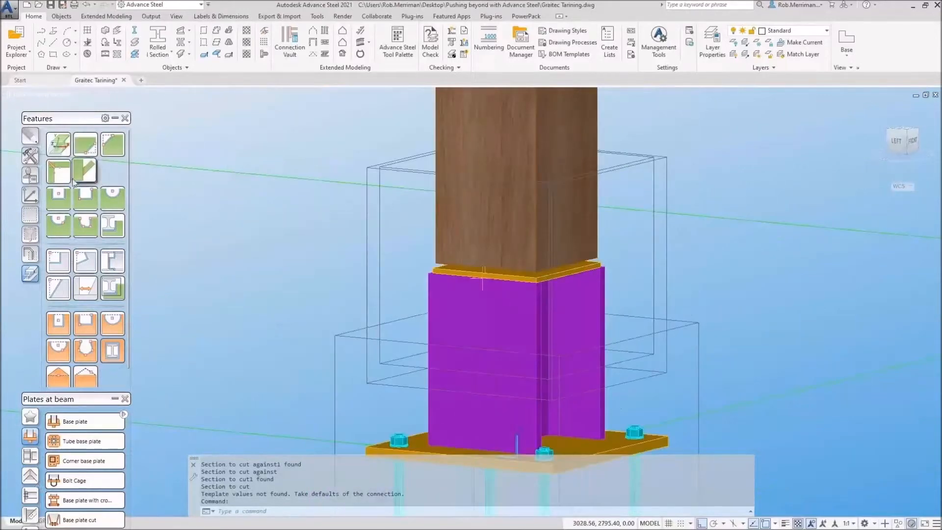
pyautogui.click(35, 202)
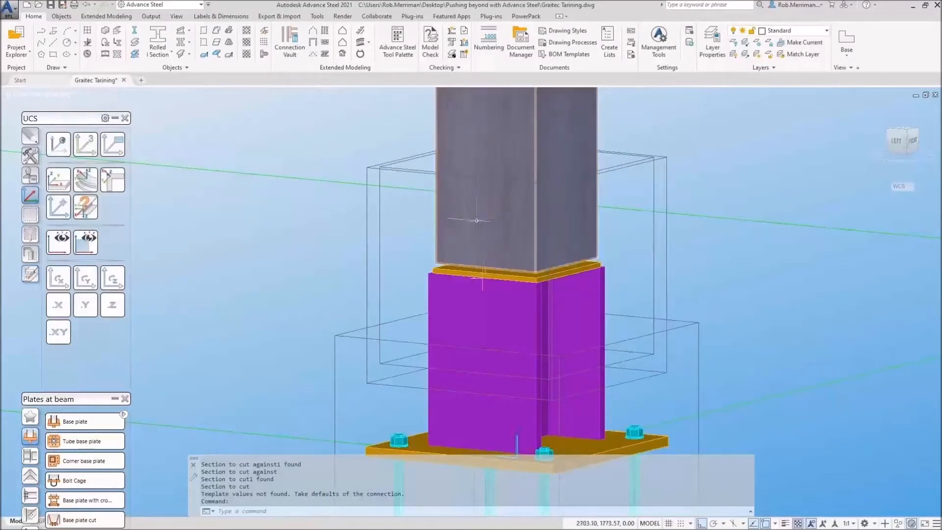
pyautogui.click(57, 206)
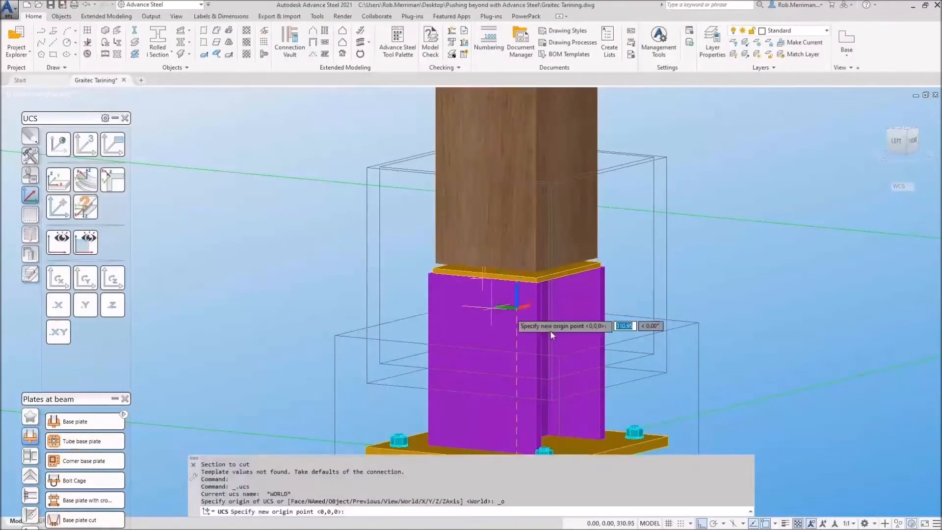
pyautogui.click(517, 330)
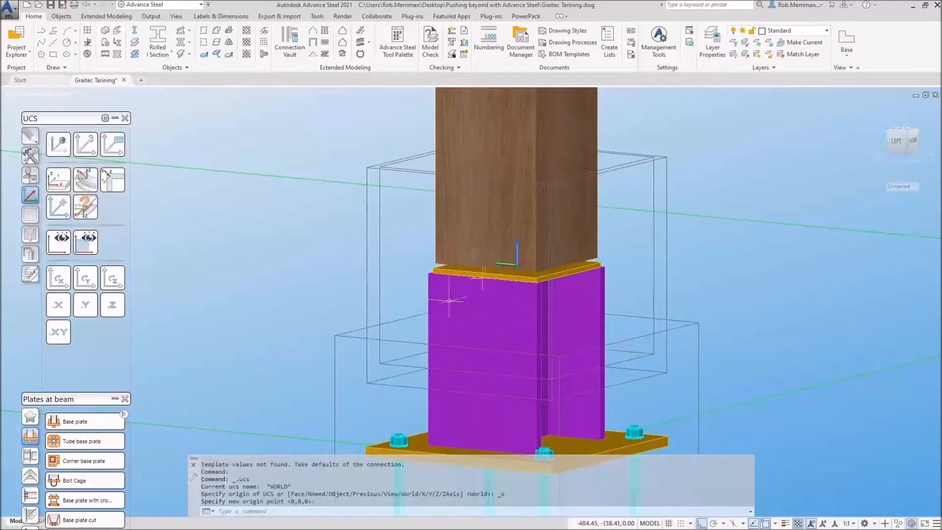
pyautogui.click(56, 280)
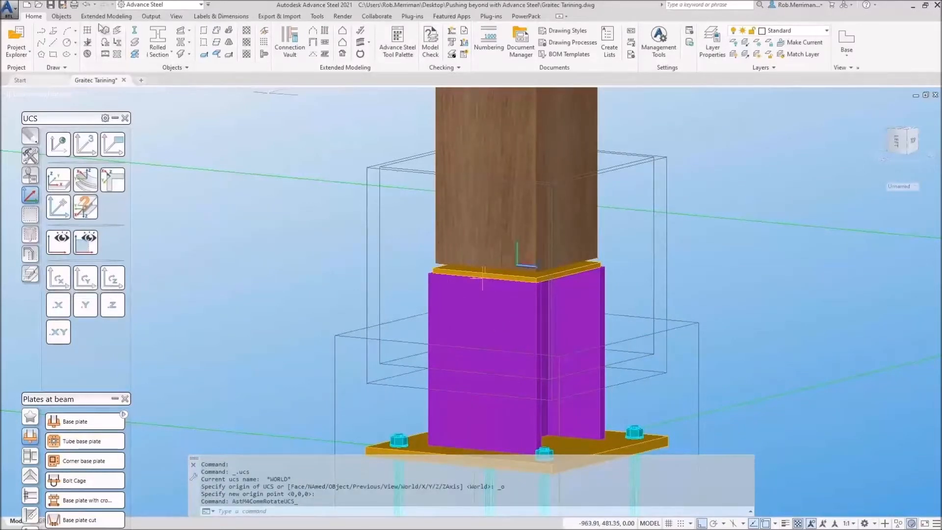
# - Create a rectangular plate by its centre point, placed at the UCS origin on top of the end plate
pyautogui.click(66, 17)
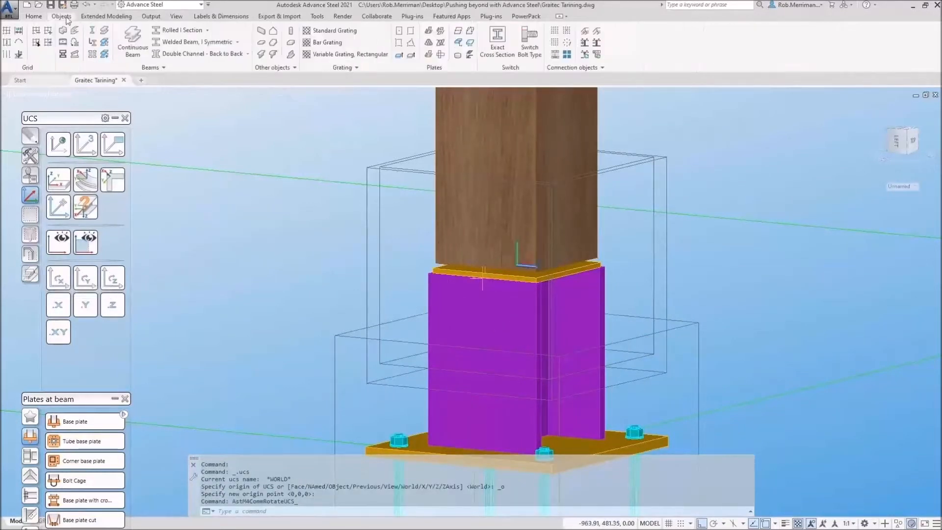
pyautogui.click(401, 35)
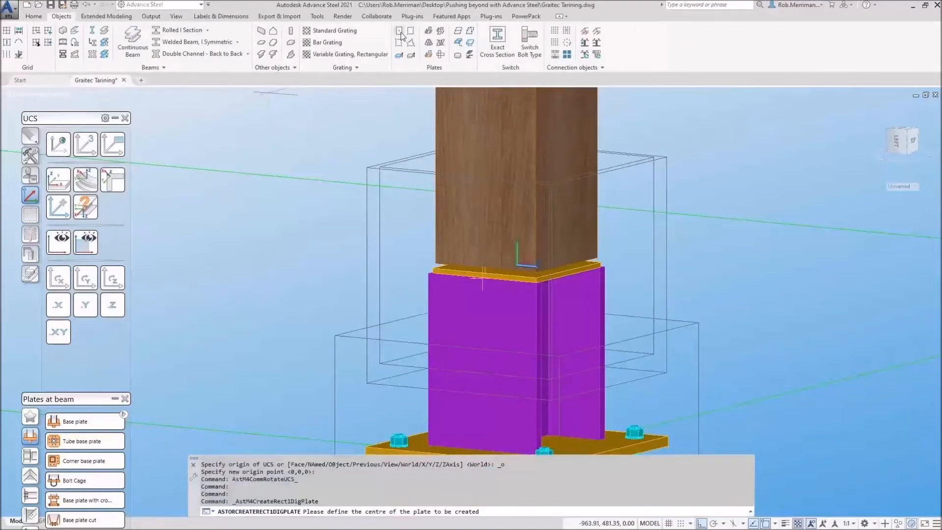
pyautogui.click(402, 34)
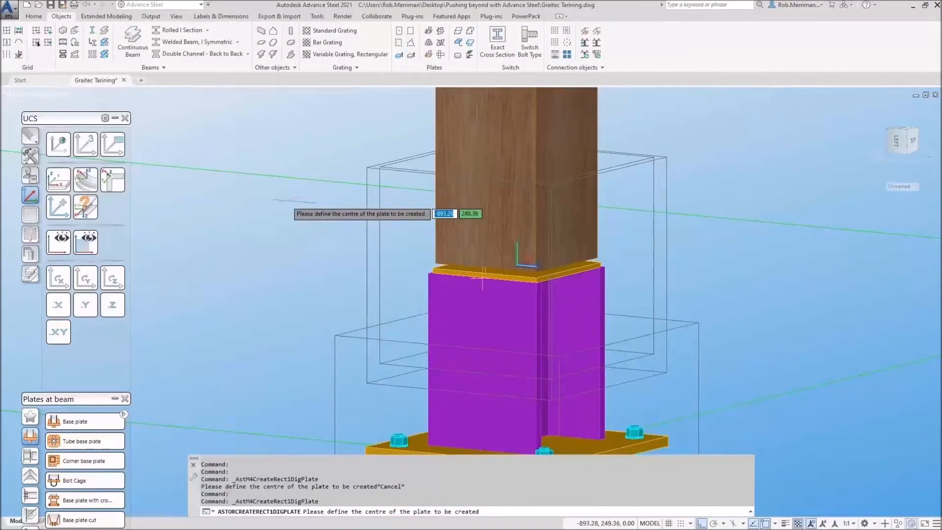
pyautogui.click(515, 327)
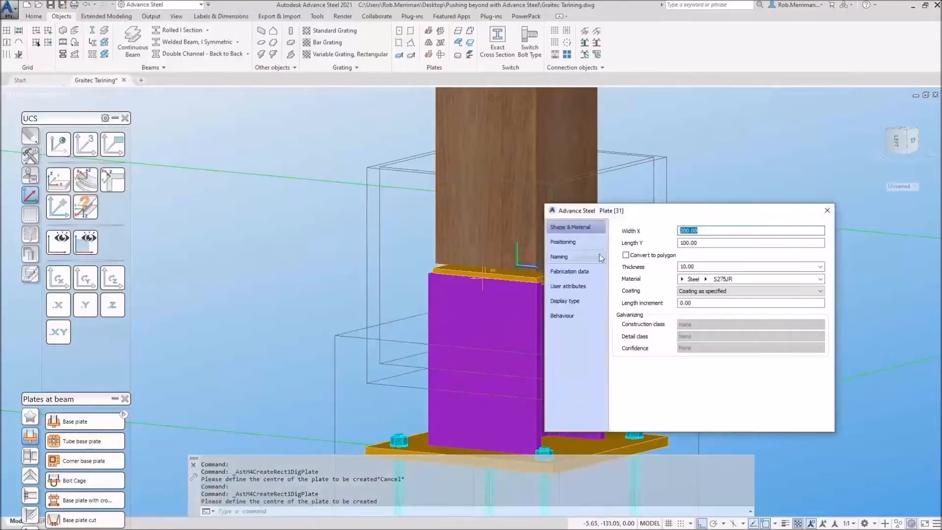
# - Set the new plate's Width X to 240 mm and Length Y to 300 mm
pyautogui.write('250')
pyautogui.press('Tab')
pyautogui.write('300')
pyautogui.press('Tab')
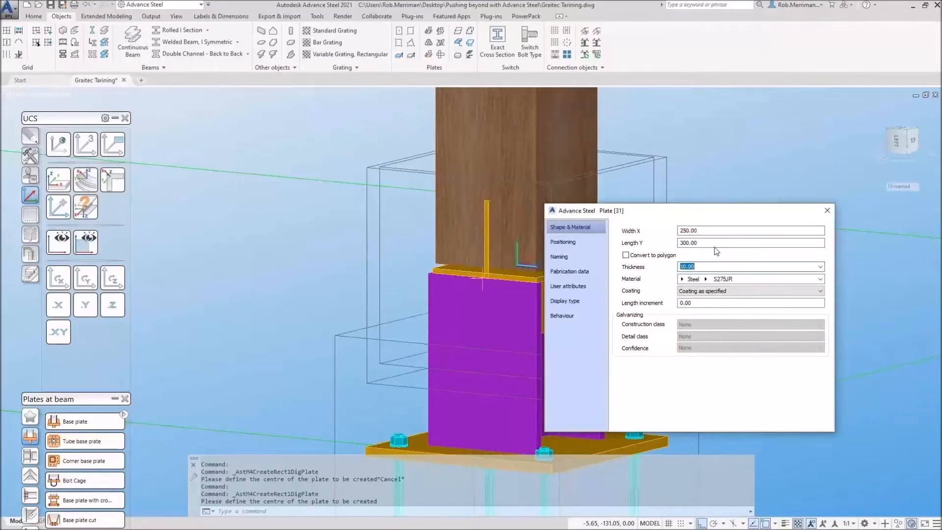
pyautogui.moveTo(711, 231); pyautogui.dragTo(687, 230)
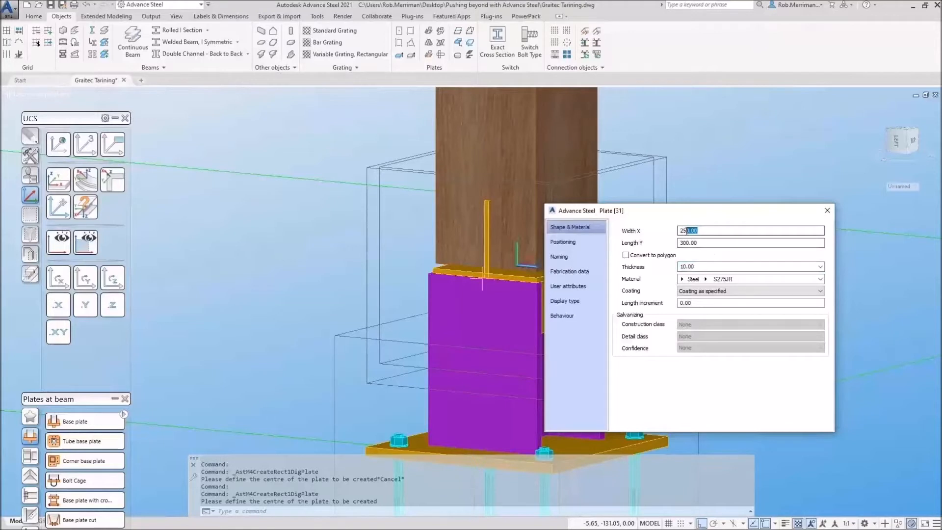
pyautogui.write('40')
pyautogui.press('Return')
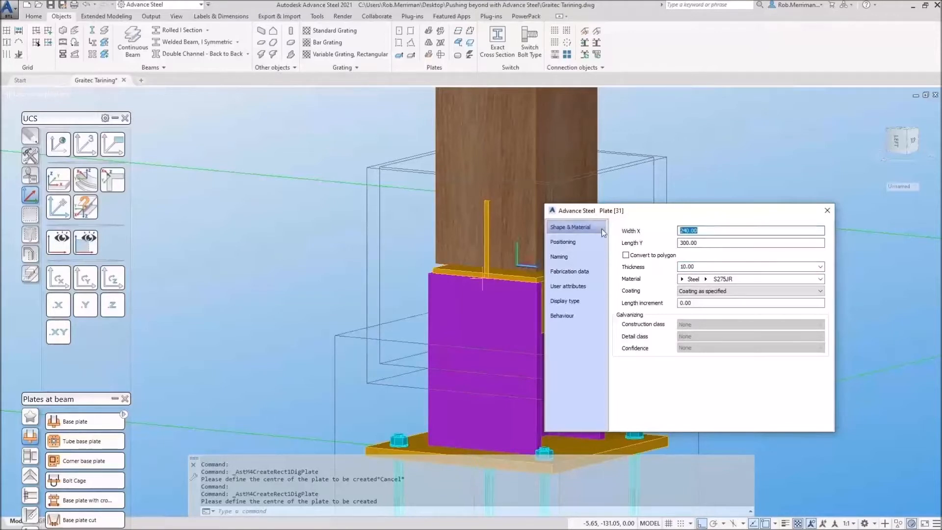
# - Offset the vertical plate to its bottom-centre point so it stands on the end plate, and justify its thickness centrally
pyautogui.click(569, 242)
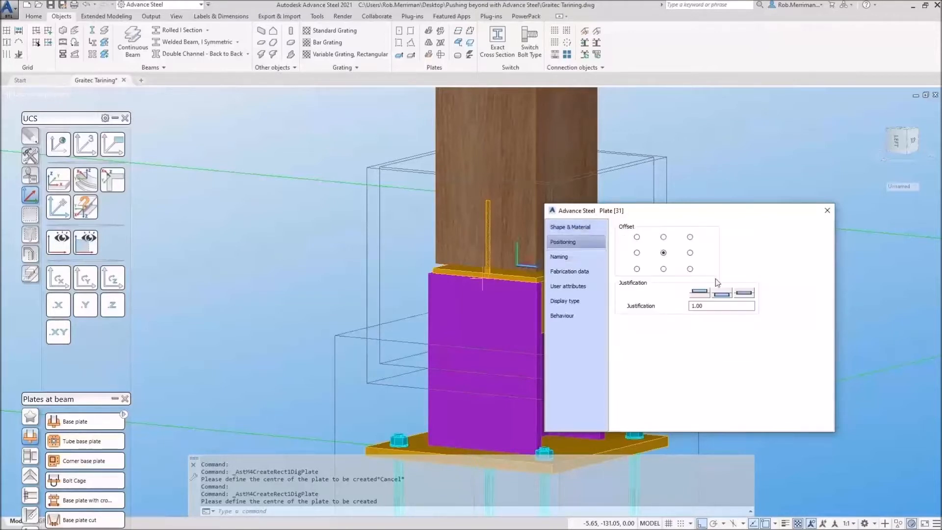
pyautogui.click(663, 269)
pyautogui.click(738, 294)
pyautogui.press('Escape')
pyautogui.keyDown('shift'); pyautogui.moveTo(736, 294); pyautogui.dragTo(590, 264, button='middle'); pyautogui.keyUp('shift')
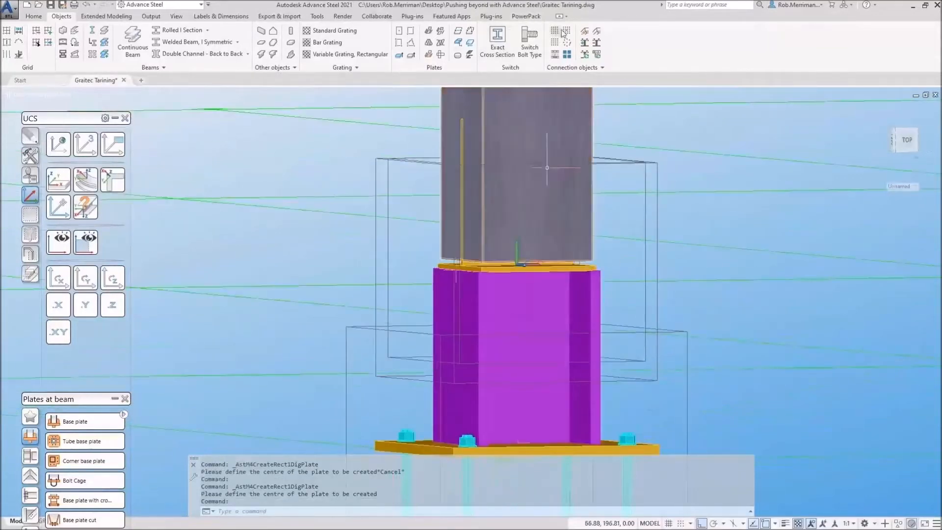
# - Weld the vertical plate to the end plate with a weld point at 0,0,0, keeping the default fillet weld settings
pyautogui.click(585, 32)
pyautogui.scroll(3, 469, 268)
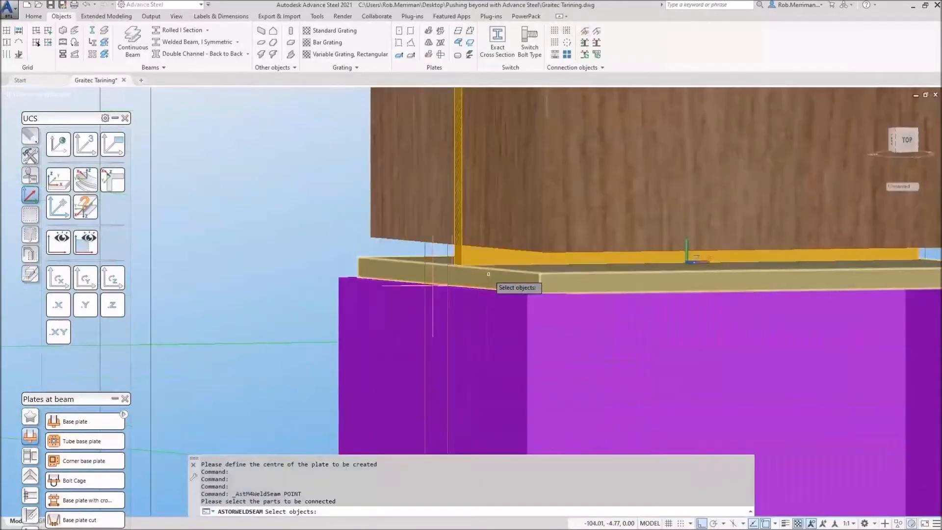
pyautogui.click(485, 261)
pyautogui.click(485, 263)
pyautogui.press('Return')
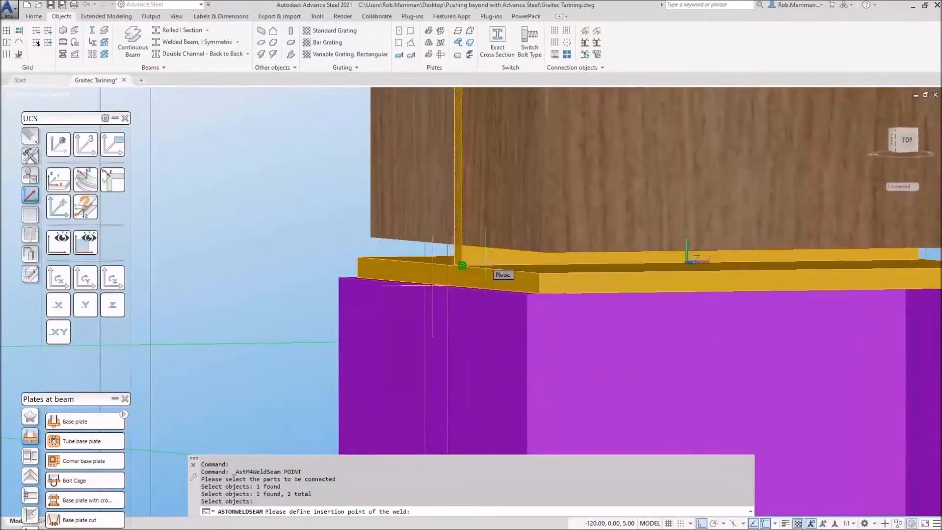
pyautogui.write('0,0,0')
pyautogui.press('Return')
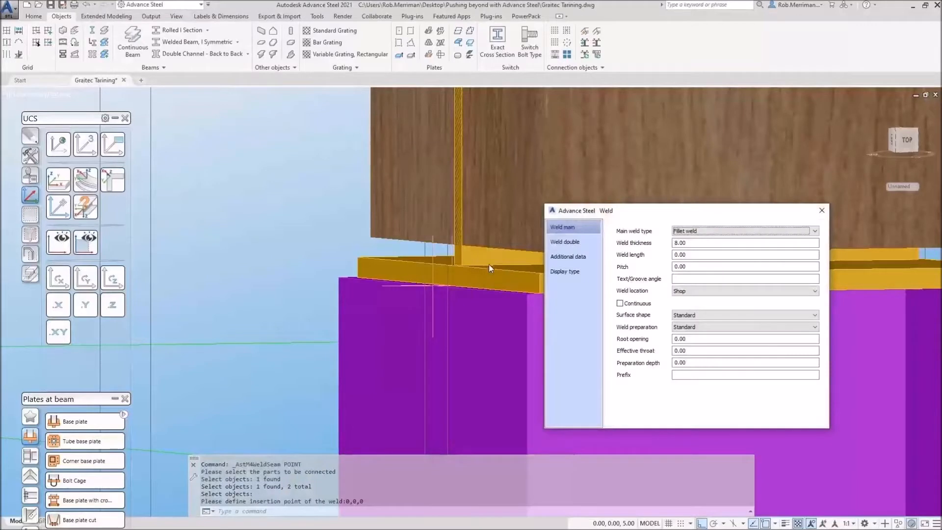
pyautogui.click(586, 241)
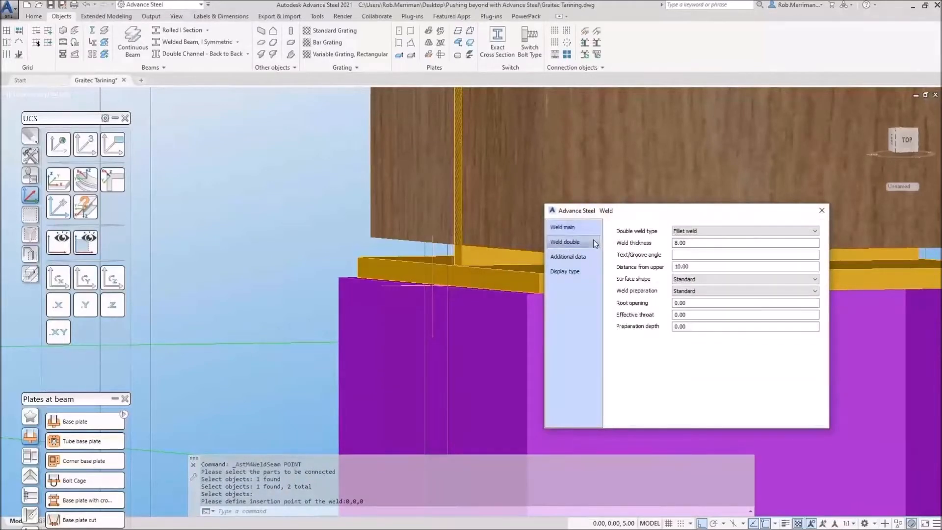
pyautogui.click(592, 227)
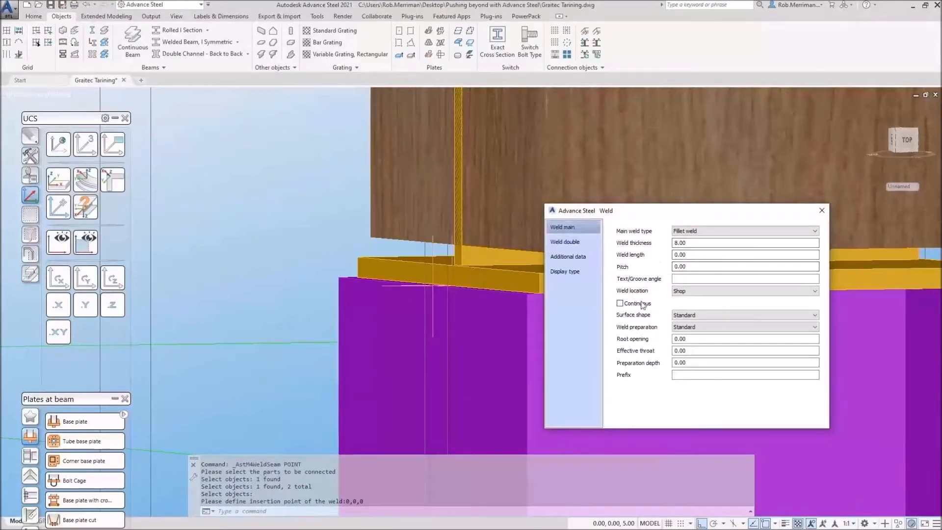
pyautogui.click(822, 210)
# - Create a Bolts/Anchors/Holes on plate connection with the vertical plate as main plate and the timber column as connecting object
pyautogui.scroll(-5, 500, 344)
pyautogui.keyDown('shift'); pyautogui.moveTo(463, 296); pyautogui.dragTo(483, 291, button='middle'); pyautogui.keyUp('shift')
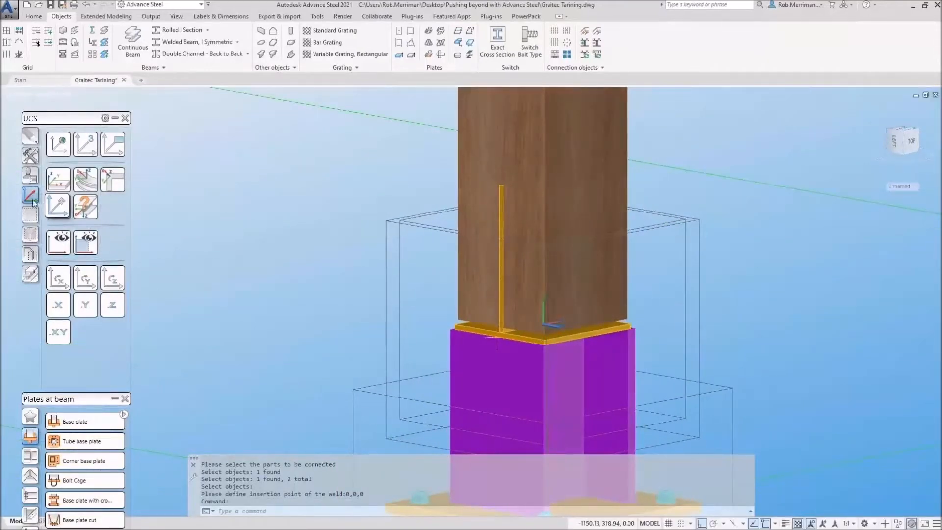
pyautogui.click(32, 179)
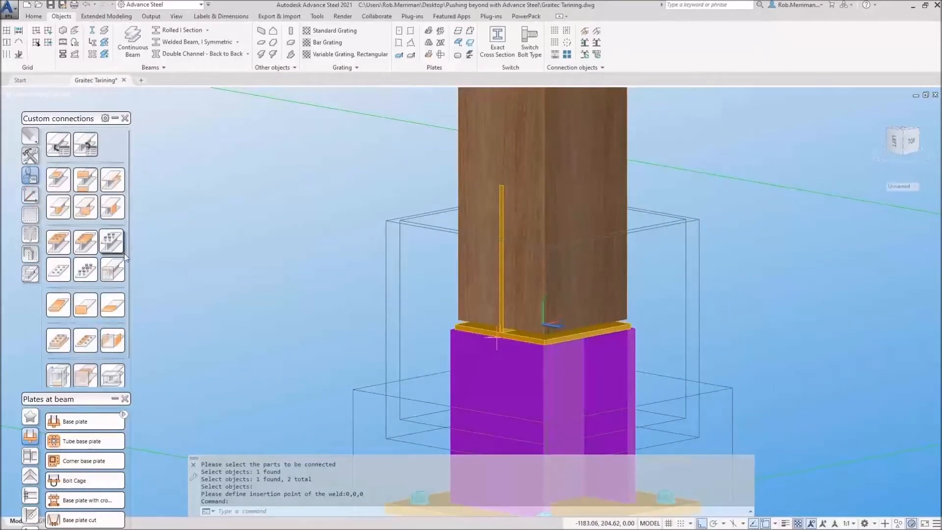
pyautogui.click(114, 398)
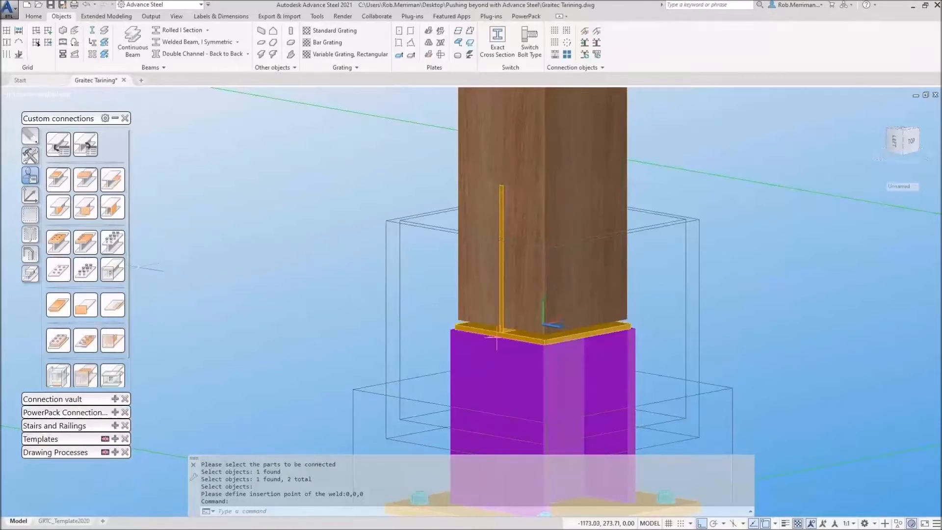
pyautogui.click(57, 269)
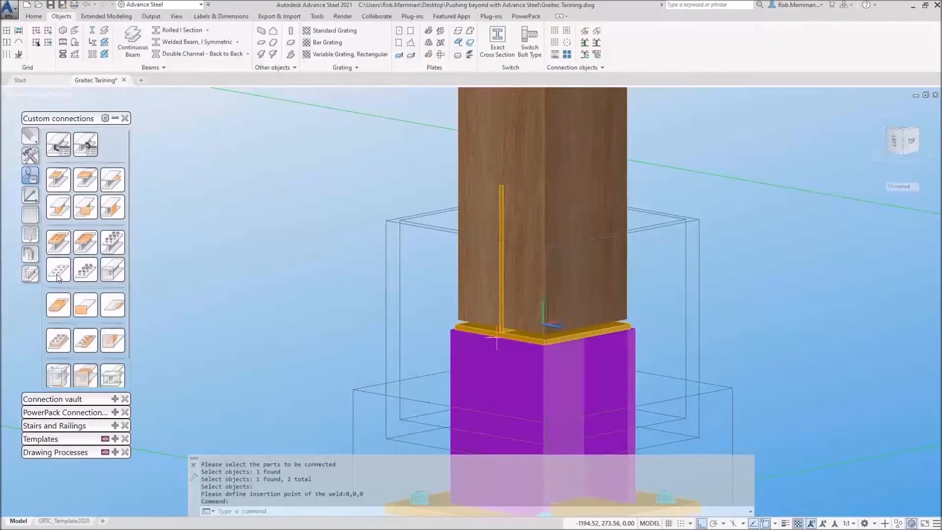
pyautogui.scroll(3, 508, 276)
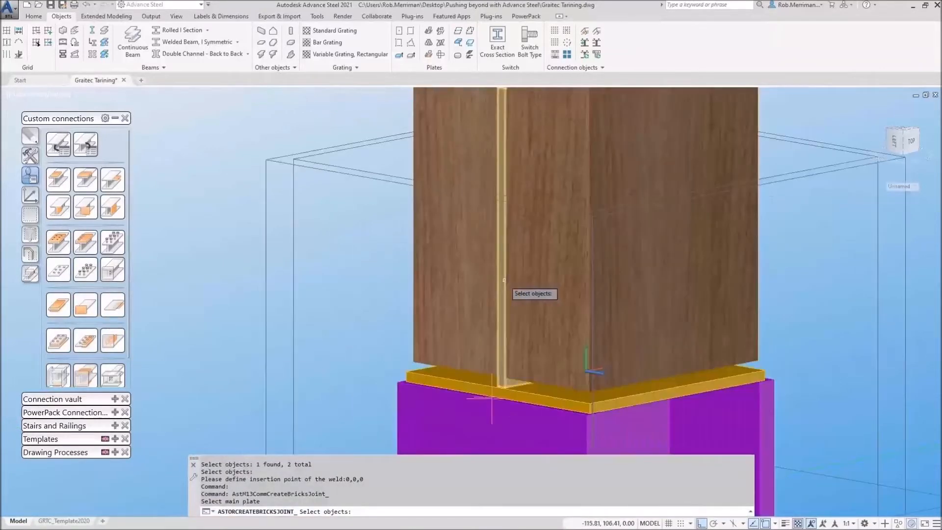
pyautogui.click(504, 281)
pyautogui.press('Return')
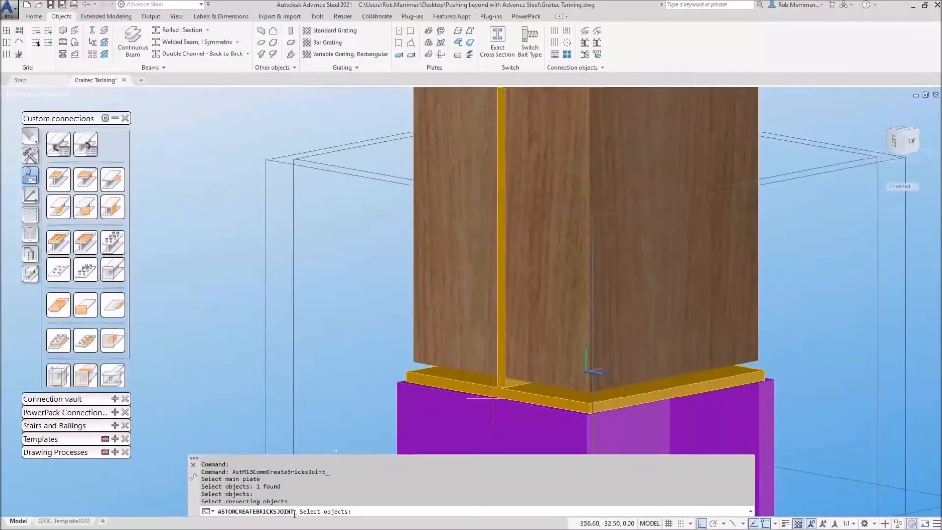
pyautogui.scroll(-3, 526, 267)
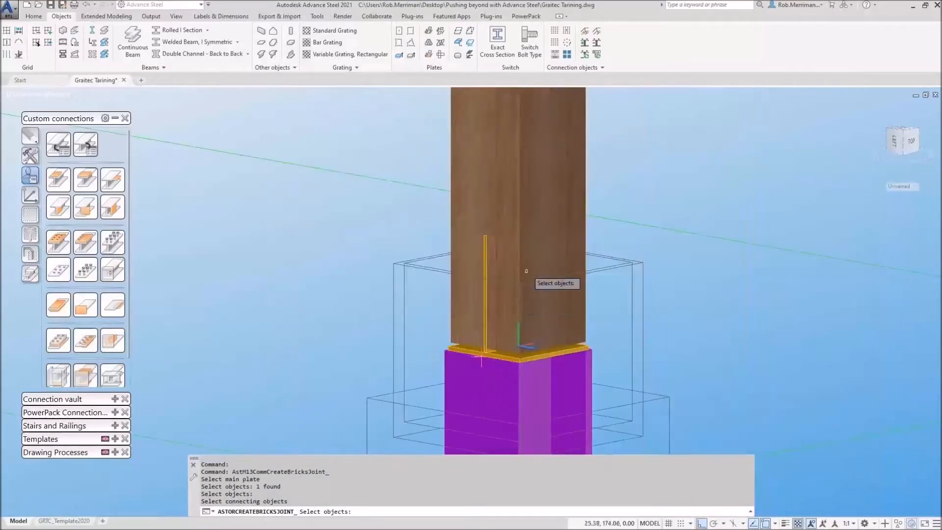
pyautogui.click(526, 264)
pyautogui.press('Return')
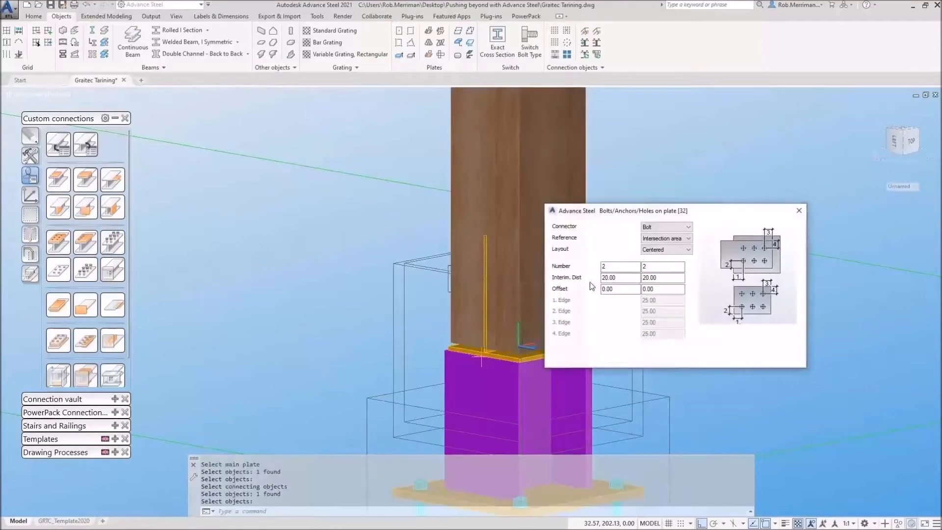
# - Set the bolt group to 3 bolts in Y with intermediate distances of 90 mm in X and Y
pyautogui.moveTo(588, 256); pyautogui.dragTo(411, 256, button='middle')
pyautogui.scroll(2, 414, 256)
pyautogui.moveTo(699, 206); pyautogui.dragTo(610, 162)
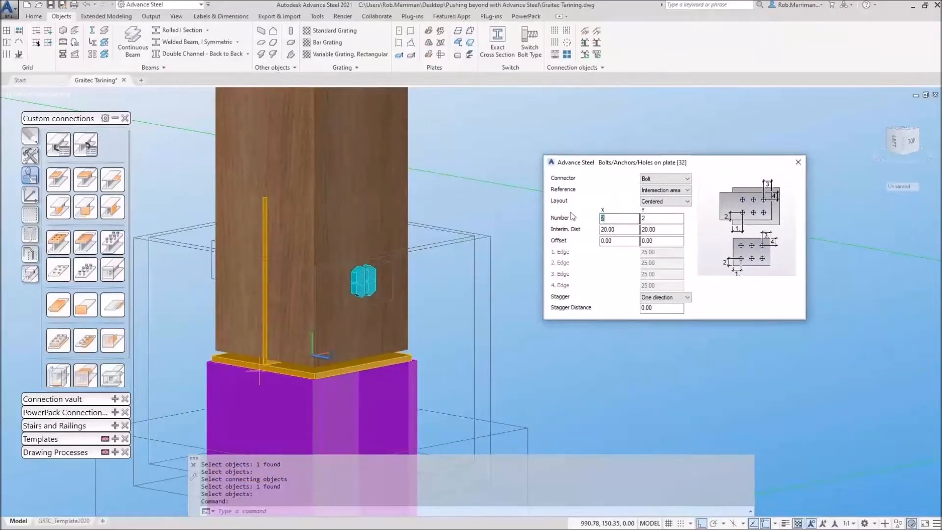
pyautogui.press('Tab')
pyautogui.write('3')
pyautogui.press('Tab')
pyautogui.write('90')
pyautogui.press('Tab')
pyautogui.press('Tab')
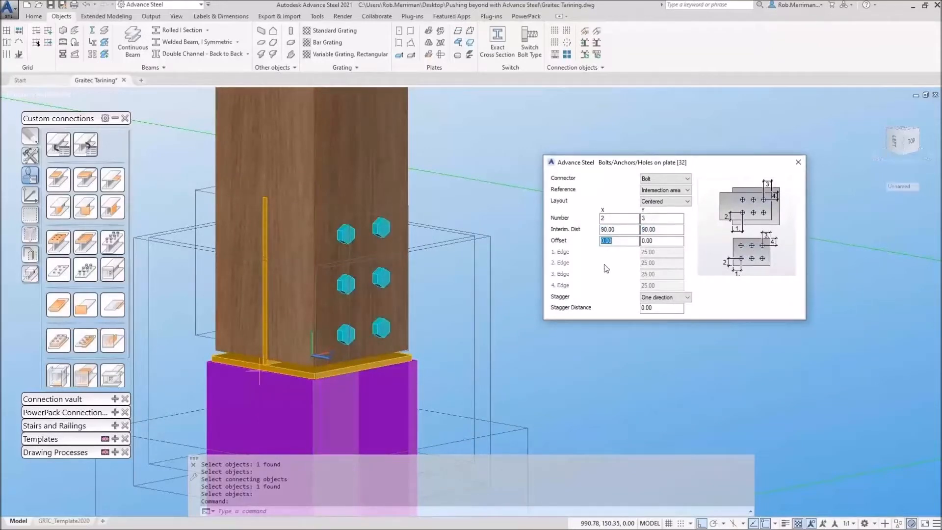
pyautogui.click(797, 163)
# - Cut the timber column around the vertical plate with an Element contour, UCS feature
pyautogui.keyDown('shift'); pyautogui.moveTo(578, 230); pyautogui.dragTo(519, 212, button='middle'); pyautogui.keyUp('shift')
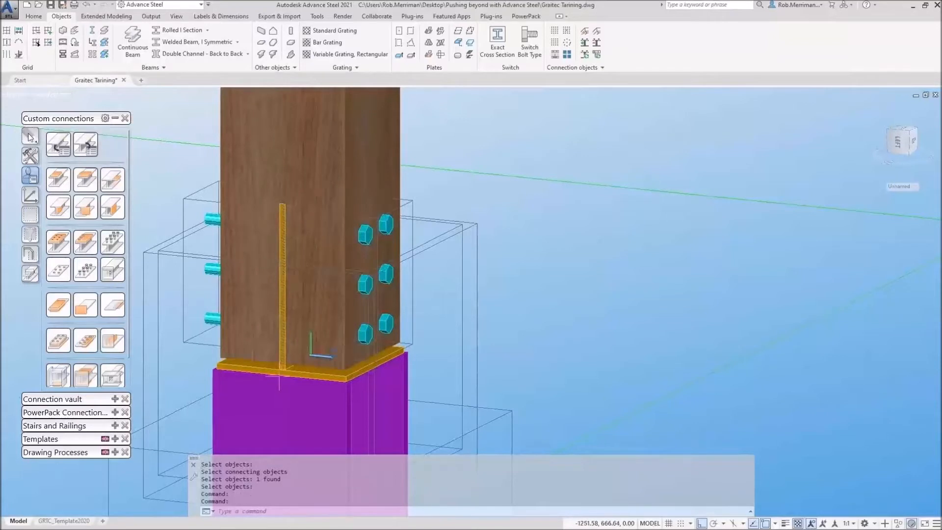
pyautogui.moveTo(30, 155)
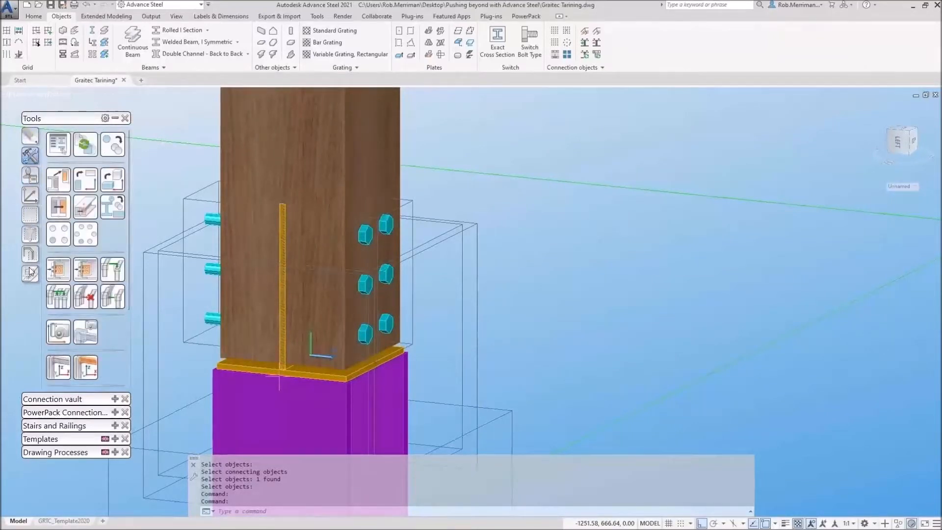
pyautogui.moveTo(31, 271)
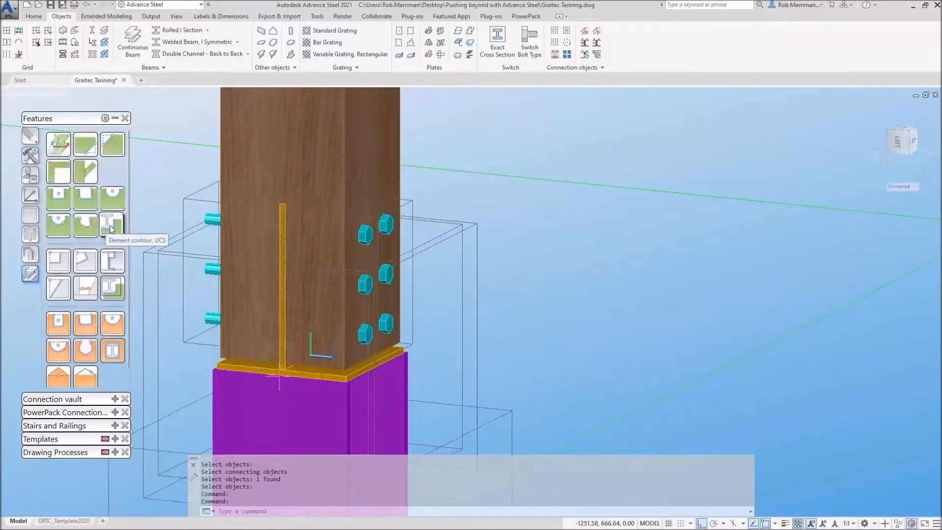
pyautogui.click(108, 229)
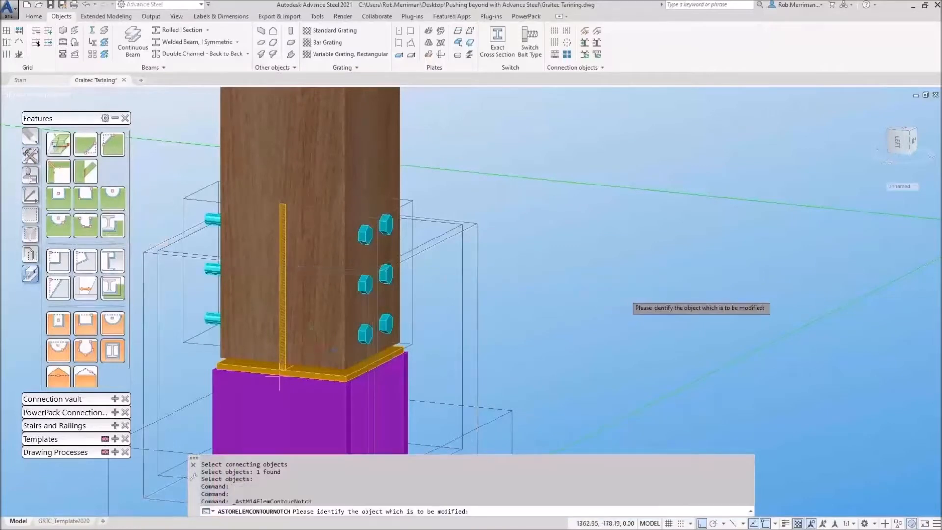
pyautogui.scroll(-2, 435, 361)
pyautogui.scroll(5, 314, 298)
pyautogui.click(296, 283)
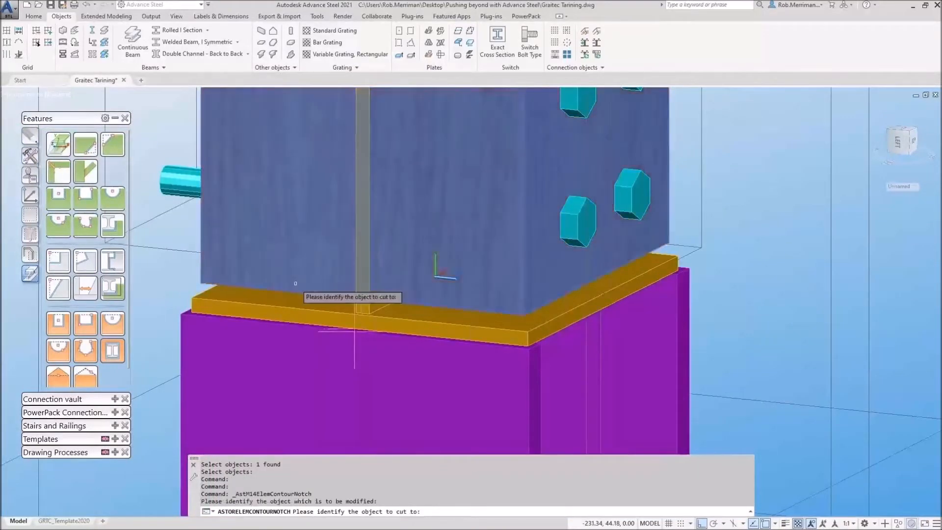
pyautogui.click(365, 297)
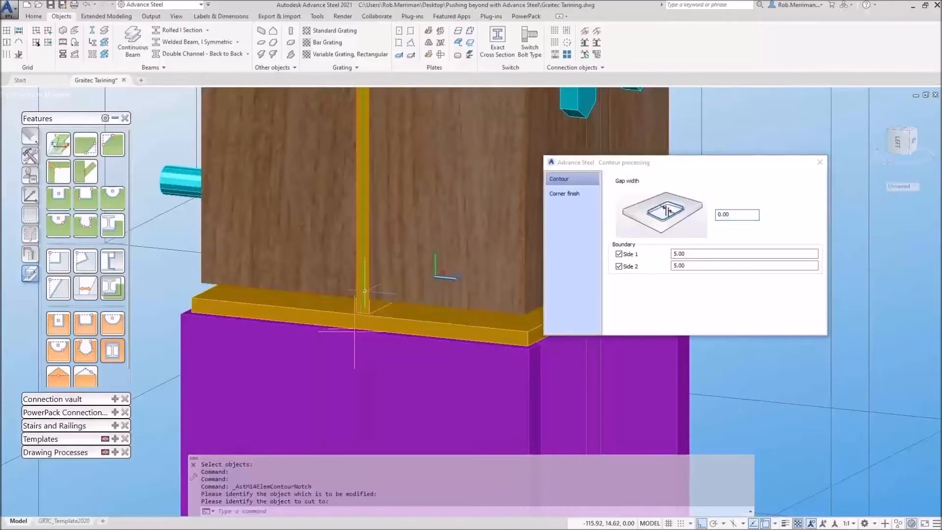
# - Set the column slot's contour gap width to 5 mm and its Side 1 and Side 2 boundaries to 7 mm
pyautogui.scroll(-1, 413, 256)
pyautogui.moveTo(413, 256)
pyautogui.keyDown('shift'); pyautogui.mouseDown(button='middle')
pyautogui.moveTo(442, 267)
pyautogui.moveTo(437, 278)
pyautogui.mouseUp(button='middle'); pyautogui.keyUp('shift')
pyautogui.scroll(-3, 423, 332)
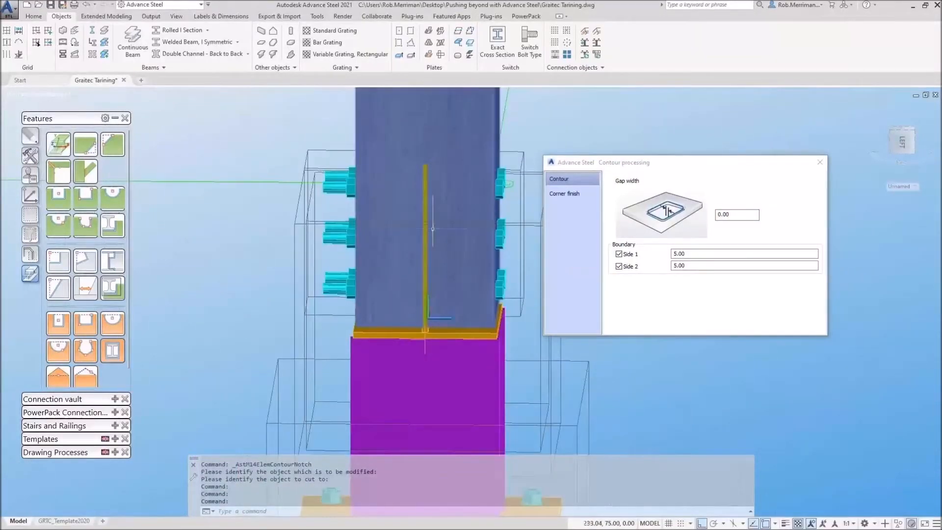
pyautogui.scroll(1, 431, 172)
pyautogui.click(724, 215)
pyautogui.write('5')
pyautogui.press('Return')
pyautogui.click(679, 254)
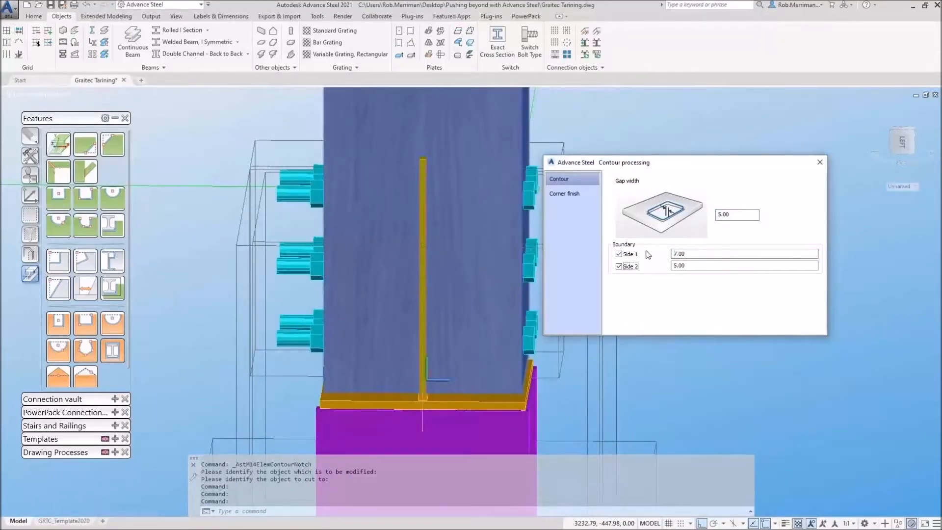
pyautogui.write('7')
pyautogui.press('Tab')
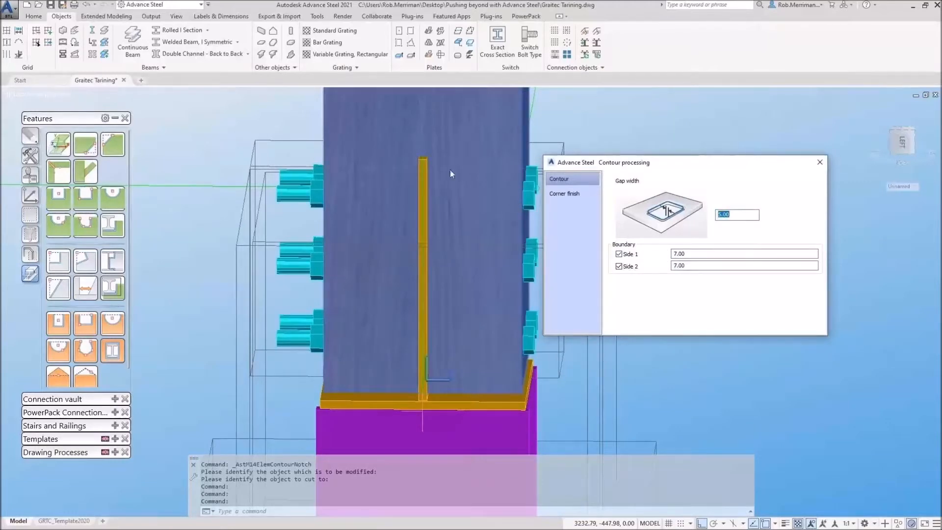
# - Set the slot contour's Side 1 and Side 2 boundaries to 6 mm each and finish the contour settings
pyautogui.scroll(10, 422, 147)
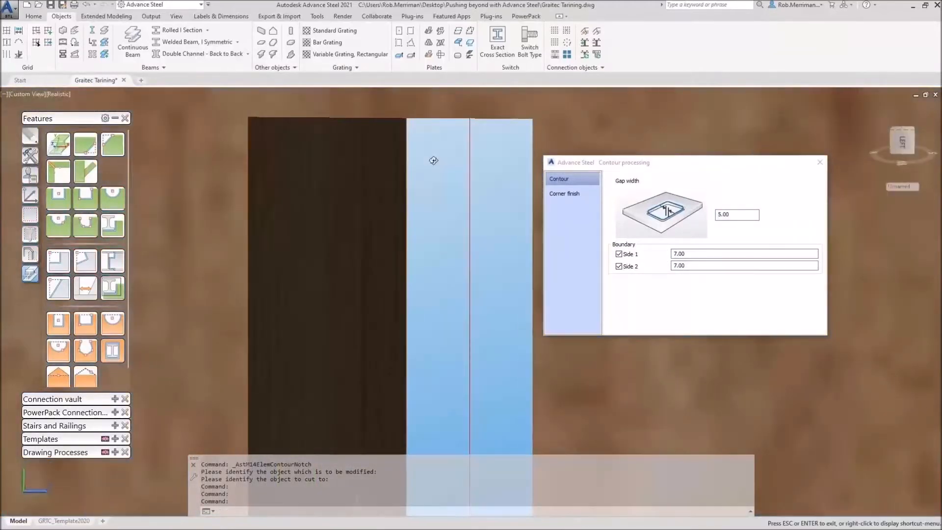
pyautogui.scroll(-8, 433, 161)
pyautogui.doubleClick(698, 253)
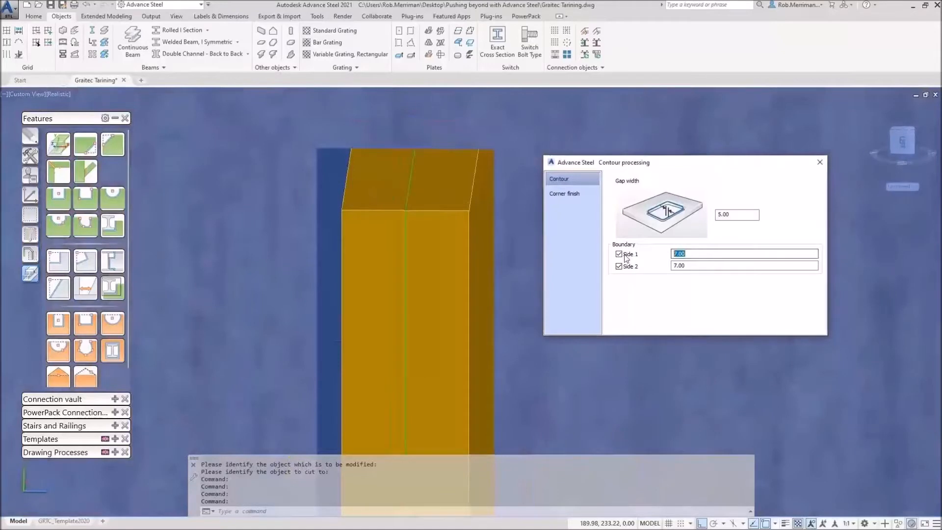
pyautogui.press('Tab')
pyautogui.press('Tab')
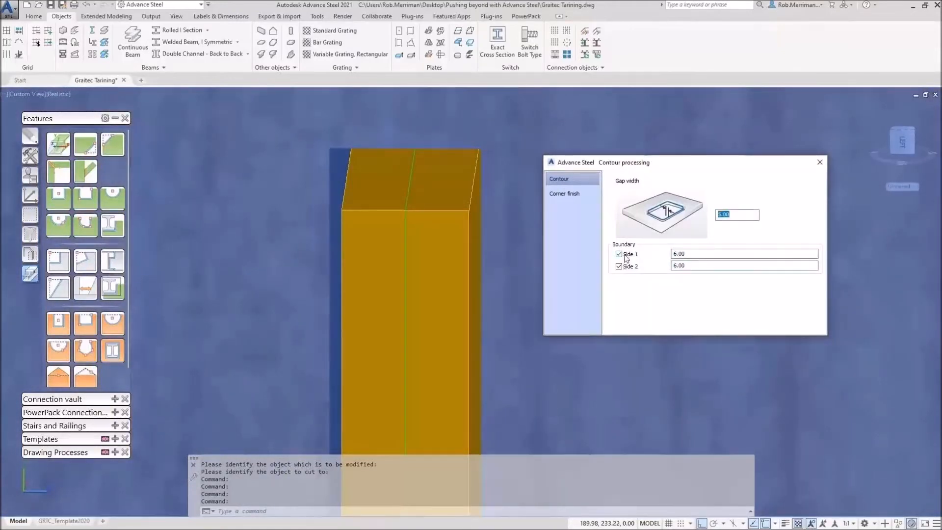
pyautogui.press('Return')
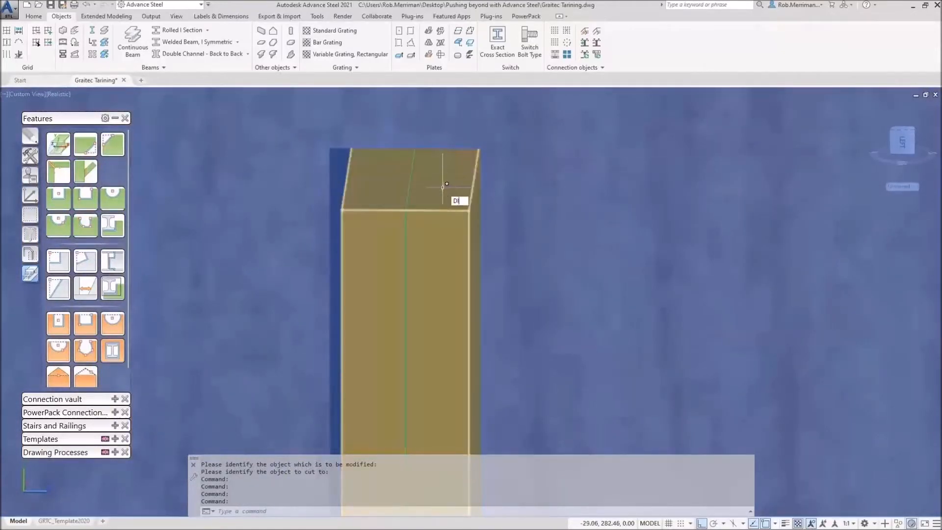
# - Measure the width of the slot in the timber column between its two upper endpoints
pyautogui.write('DI')
pyautogui.press('Return')
pyautogui.keyDown('shift'); pyautogui.rightClick(443, 187); pyautogui.keyUp('shift')
pyautogui.click(466, 254)
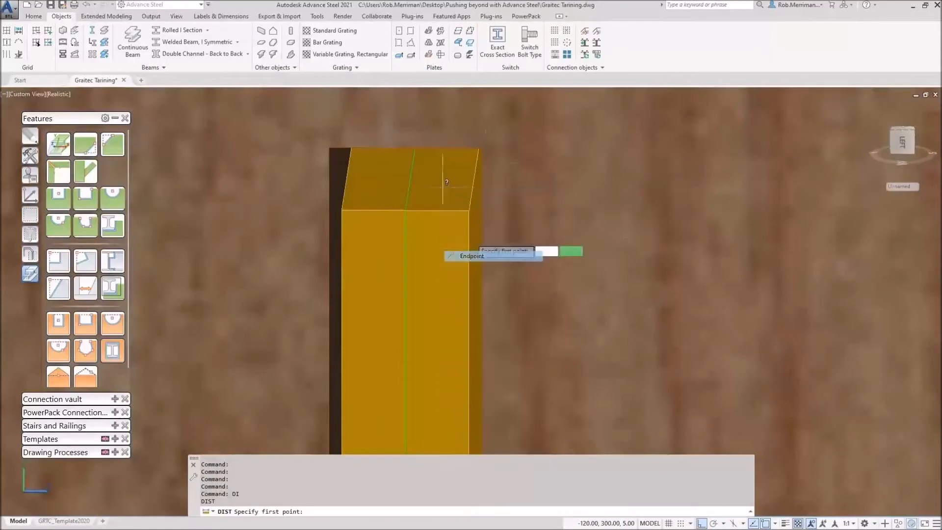
pyautogui.click(468, 210)
pyautogui.keyDown('shift'); pyautogui.rightClick(359, 149); pyautogui.keyUp('shift')
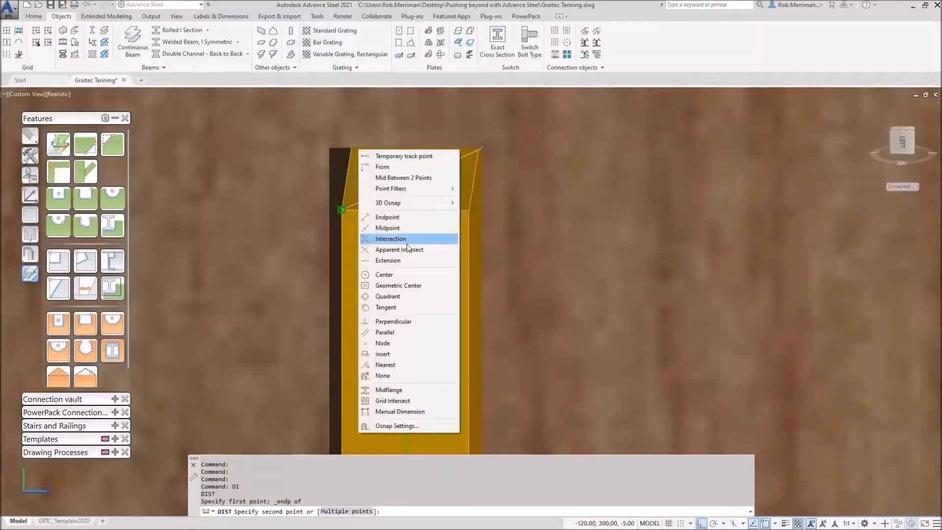
pyautogui.click(400, 217)
pyautogui.click(325, 145)
pyautogui.press('Escape')
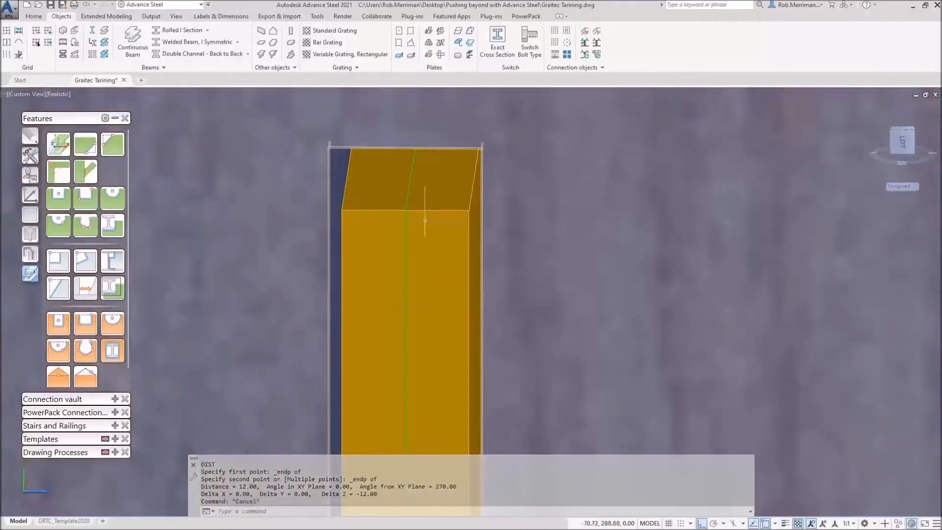
# - Switch the model's visual style to 2D Wireframe, keeping the column's bolted connection in view
pyautogui.scroll(-15, 425, 211)
pyautogui.keyDown('shift'); pyautogui.moveTo(438, 238); pyautogui.dragTo(486, 235, button='middle'); pyautogui.keyUp('shift')
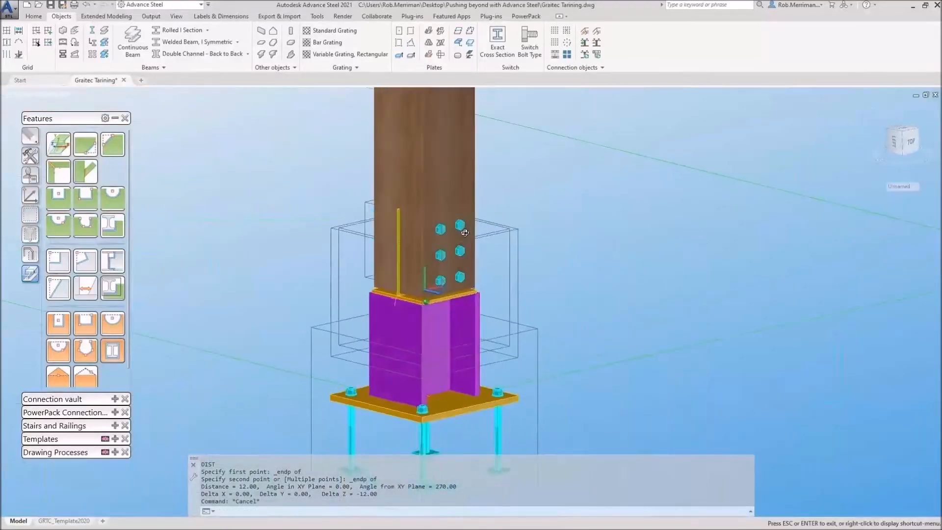
pyautogui.press('Escape')
pyautogui.scroll(5, 447, 222)
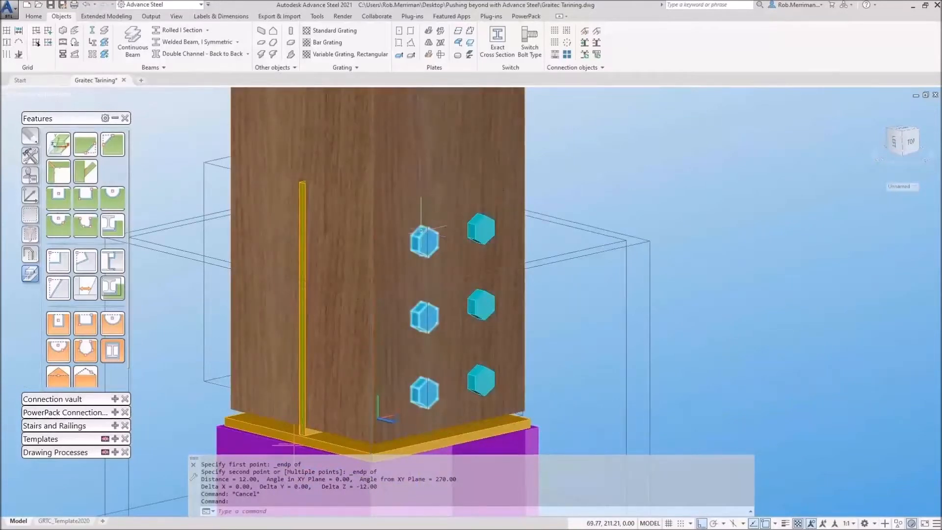
pyautogui.click(61, 94)
pyautogui.click(87, 118)
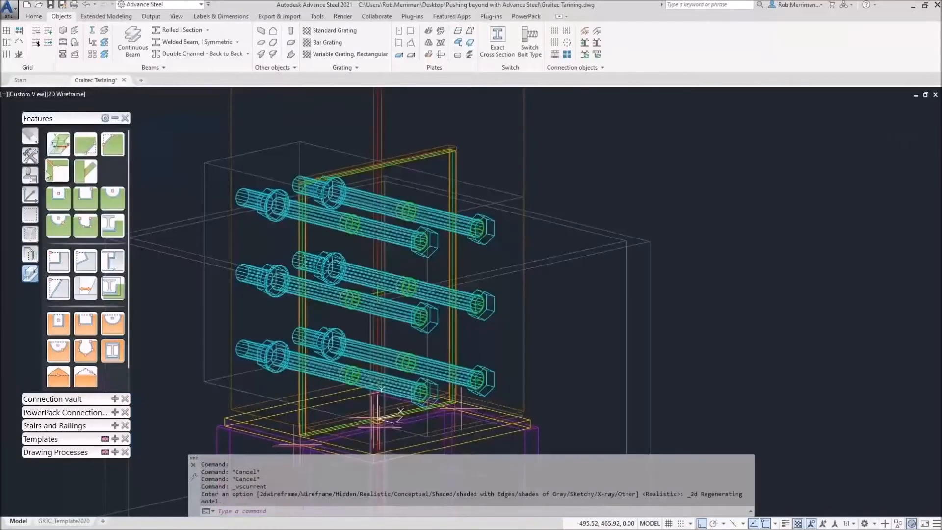
# - Cut the timber column with a Circular contour, centre, UCS feature of radius 25 mm centred on an upper bolt
pyautogui.click(113, 199)
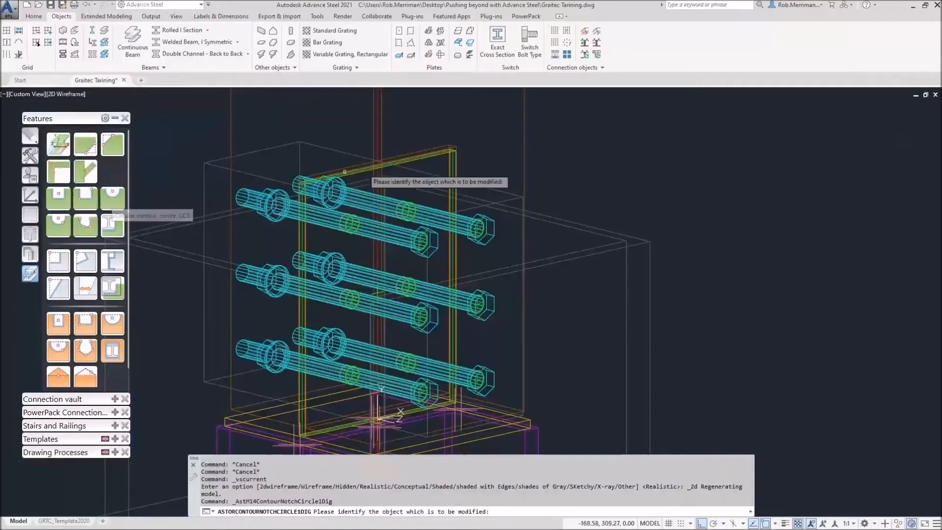
pyautogui.click(524, 167)
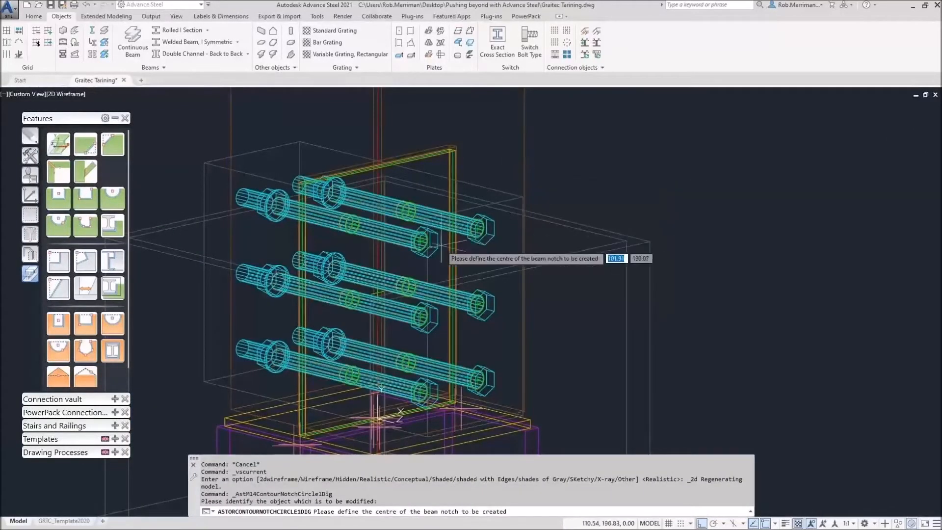
pyautogui.click(422, 244)
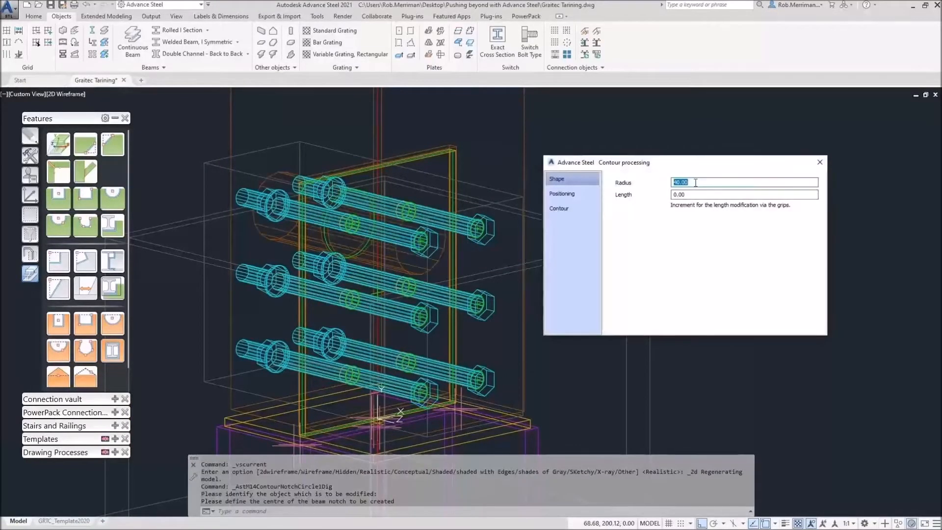
pyautogui.write('20')
pyautogui.press('Return')
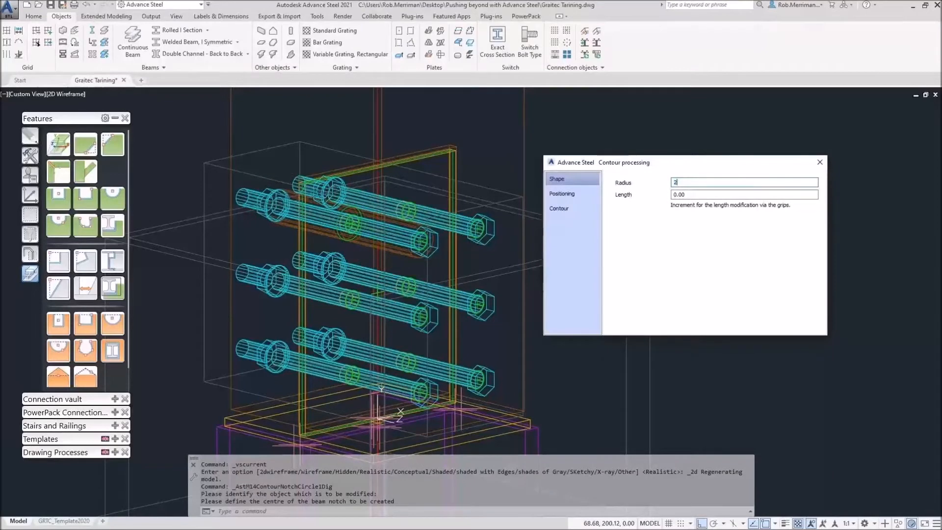
pyautogui.keyDown('shift'); pyautogui.moveTo(407, 181); pyautogui.dragTo(447, 198, button='middle'); pyautogui.keyUp('shift')
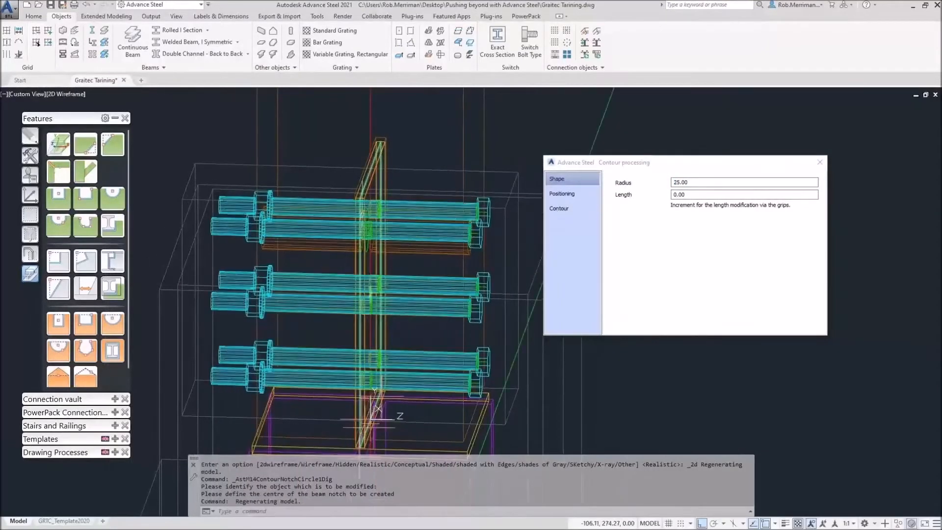
pyautogui.keyDown('shift'); pyautogui.moveTo(378, 408); pyautogui.dragTo(375, 408, button='middle'); pyautogui.keyUp('shift')
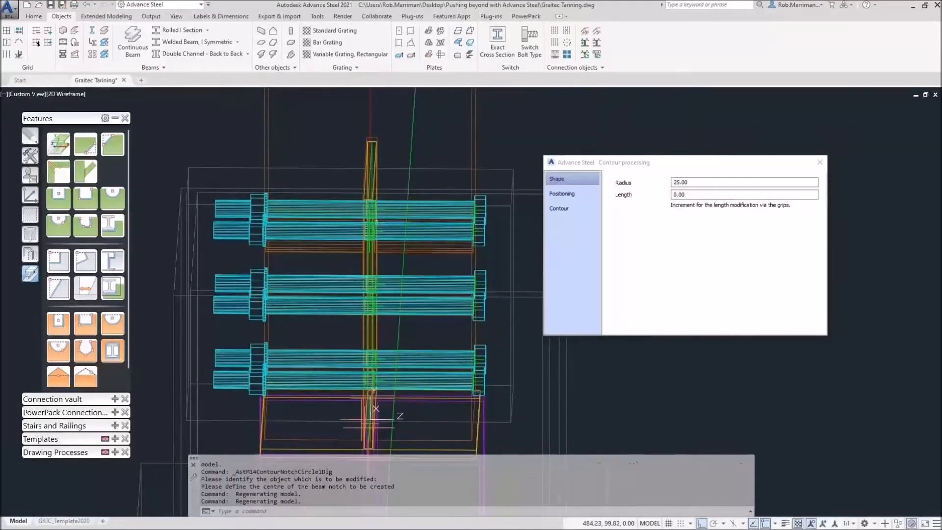
# - Limit the circular contour's depth by enabling its Side 2 boundary at -95 mm
pyautogui.click(574, 195)
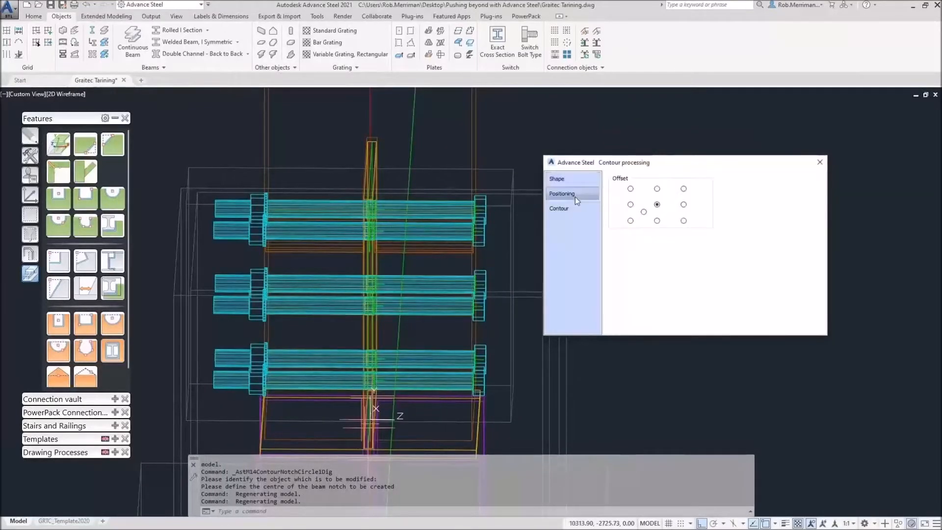
pyautogui.click(571, 209)
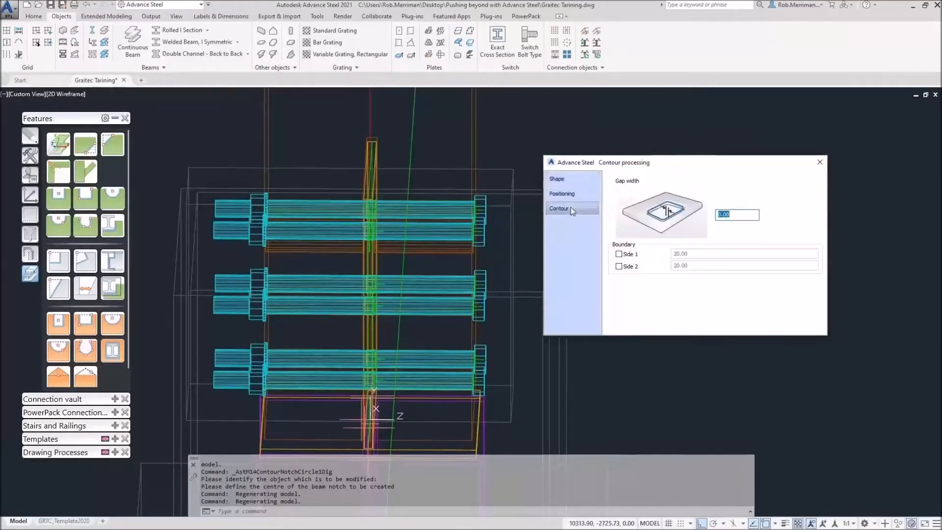
pyautogui.click(632, 269)
pyautogui.press('Return')
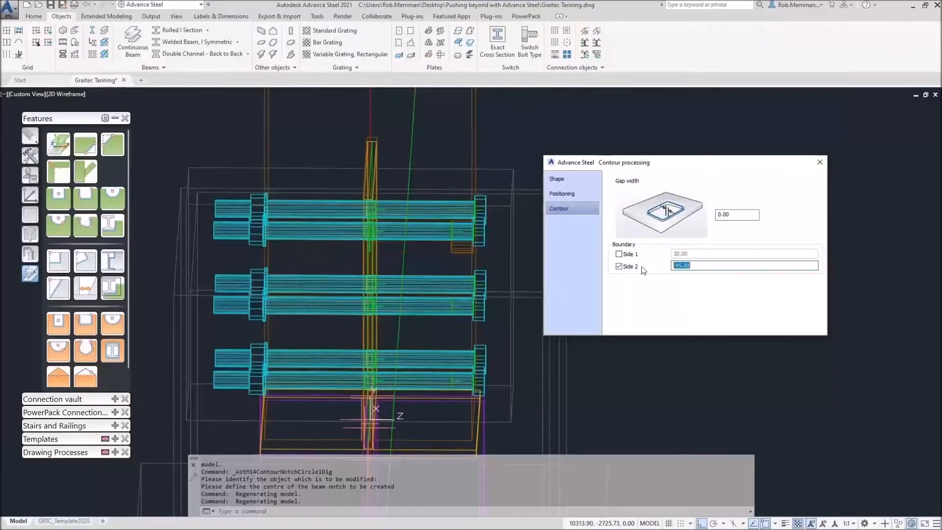
pyautogui.press('Escape')
pyautogui.scroll(5, 462, 231)
pyautogui.keyDown('shift'); pyautogui.moveTo(501, 229); pyautogui.dragTo(470, 256, button='middle'); pyautogui.keyUp('shift')
pyautogui.scroll(-6, 470, 423)
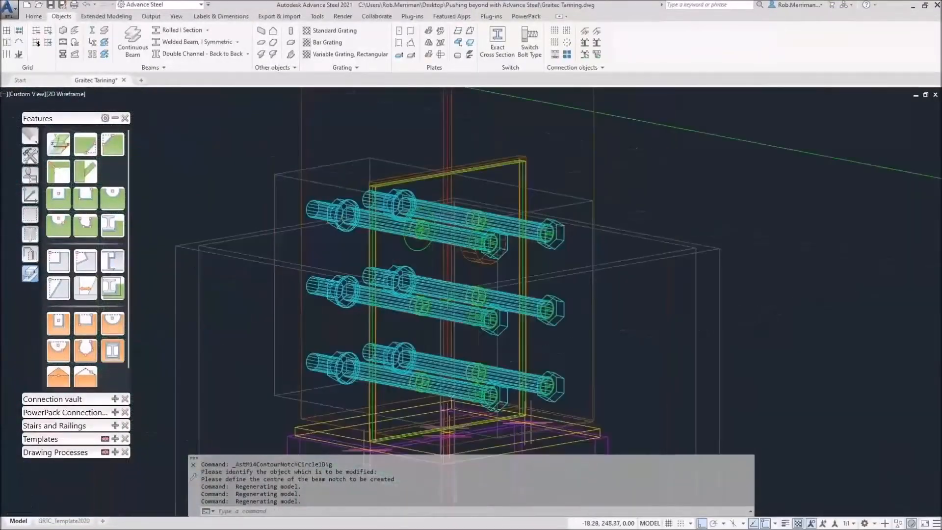
# - Rotate the UCS twice about its Y axis so its Z axis faces the column's opposite side
pyautogui.scroll(-2, 440, 215)
pyautogui.click(30, 196)
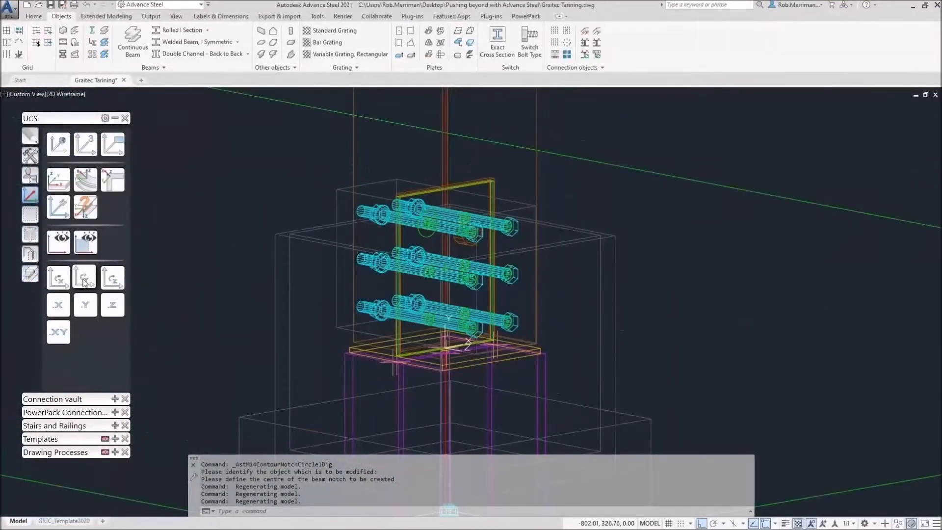
pyautogui.click(84, 279)
pyautogui.click(84, 281)
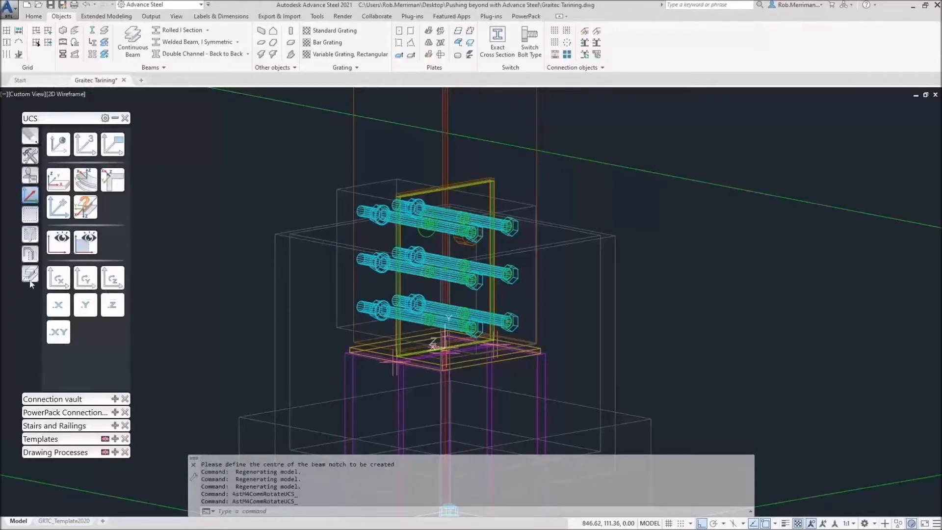
# - Add a second Circular contour, centre, UCS cut to the timber column on the same upper bolt, keeping radius 25 mm
pyautogui.click(30, 273)
pyautogui.click(120, 197)
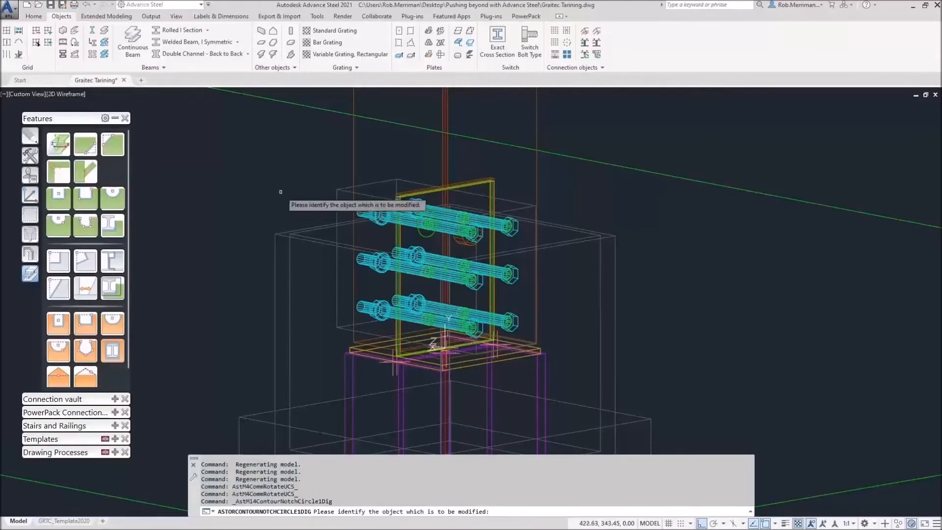
pyautogui.click(356, 180)
pyautogui.scroll(4, 474, 236)
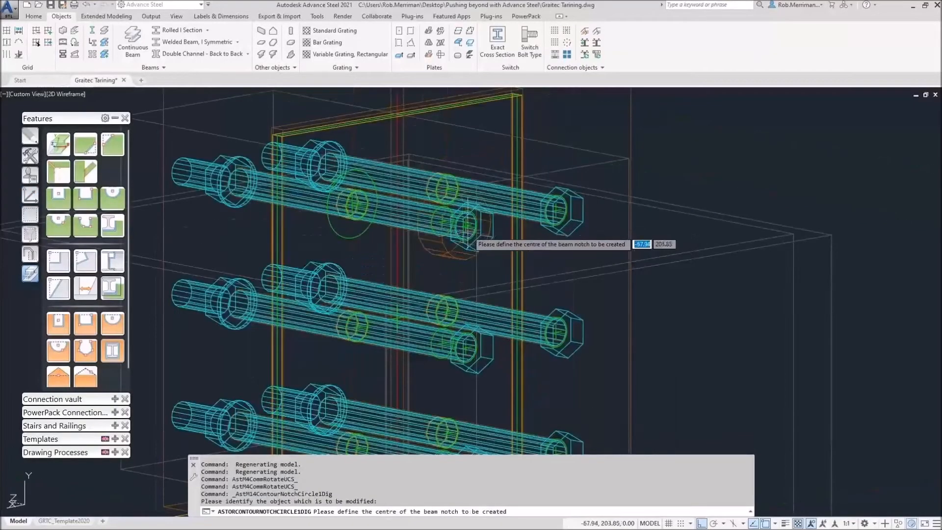
pyautogui.click(468, 227)
pyautogui.press('Escape')
pyautogui.keyDown('shift'); pyautogui.moveTo(324, 216); pyautogui.dragTo(368, 231, button='middle'); pyautogui.keyUp('shift')
# - Inspect the circular recess around the bolt head in the Realistic visual style, and return to 2D Wireframe
pyautogui.click(74, 94)
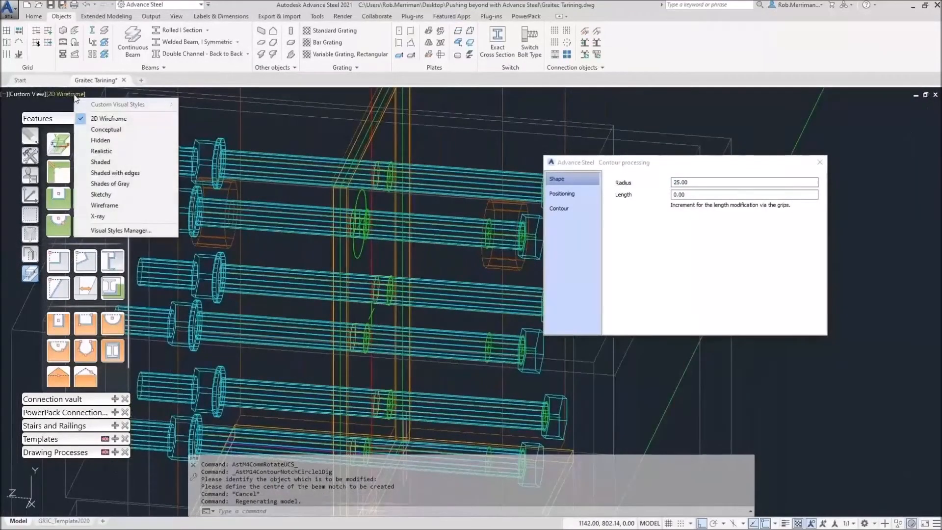
pyautogui.click(102, 149)
pyautogui.moveTo(418, 232)
pyautogui.keyDown('shift'); pyautogui.mouseDown(button='middle')
pyautogui.moveTo(438, 251)
pyautogui.moveTo(592, 258)
pyautogui.moveTo(483, 249)
pyautogui.mouseUp(button='middle'); pyautogui.keyUp('shift')
pyautogui.click(61, 96)
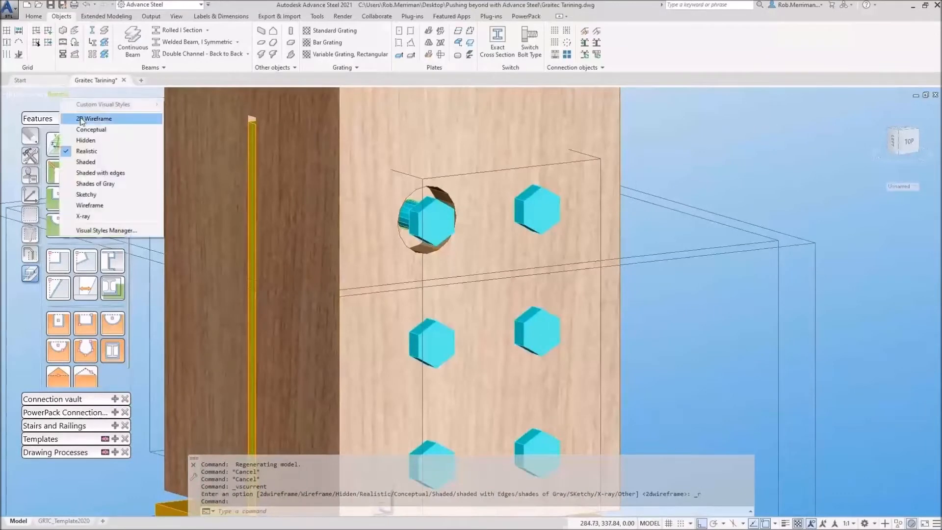
pyautogui.click(69, 104)
# - Turn the UCS back with two rotations about its Y axis
pyautogui.click(30, 155)
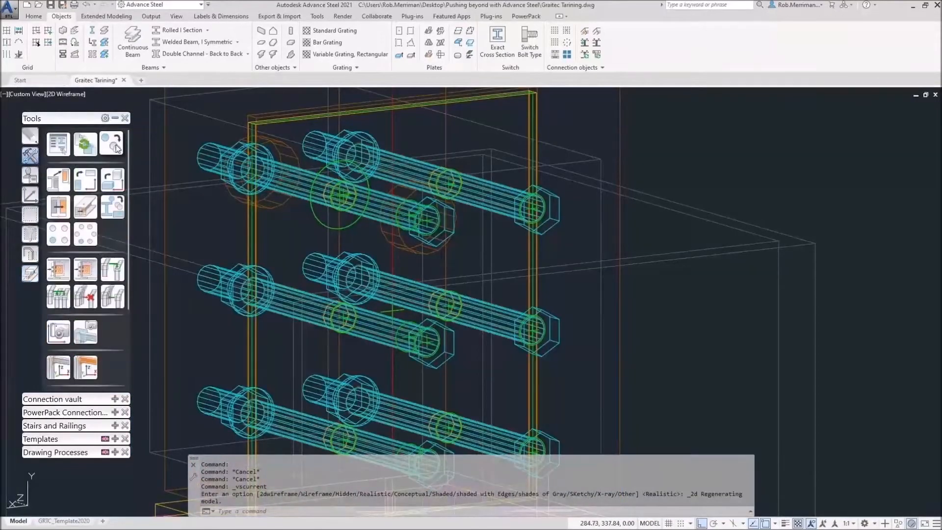
pyautogui.click(30, 195)
pyautogui.click(85, 279)
pyautogui.click(85, 279)
# - Array the two circular contour cuts across the column's bolts, with 2 copies at 90 in X and 3 copies at -90 in Y
pyautogui.click(28, 160)
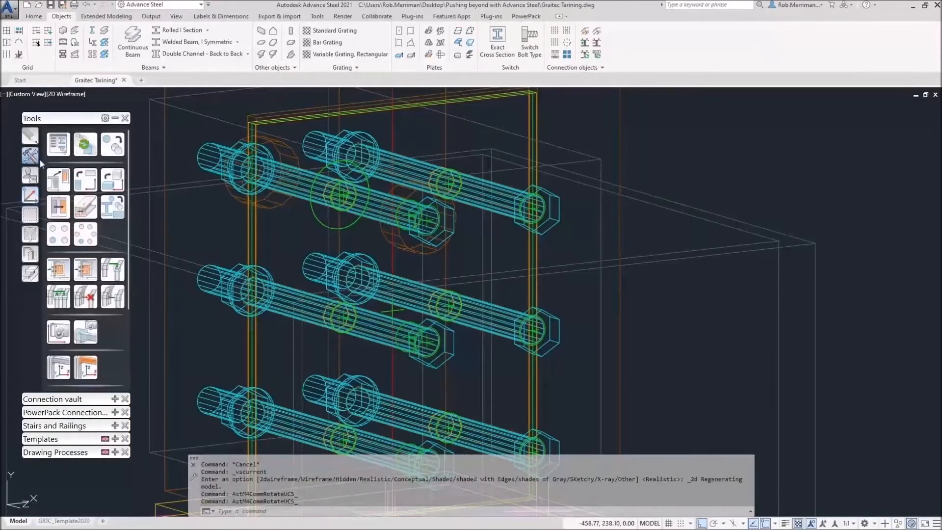
pyautogui.click(111, 147)
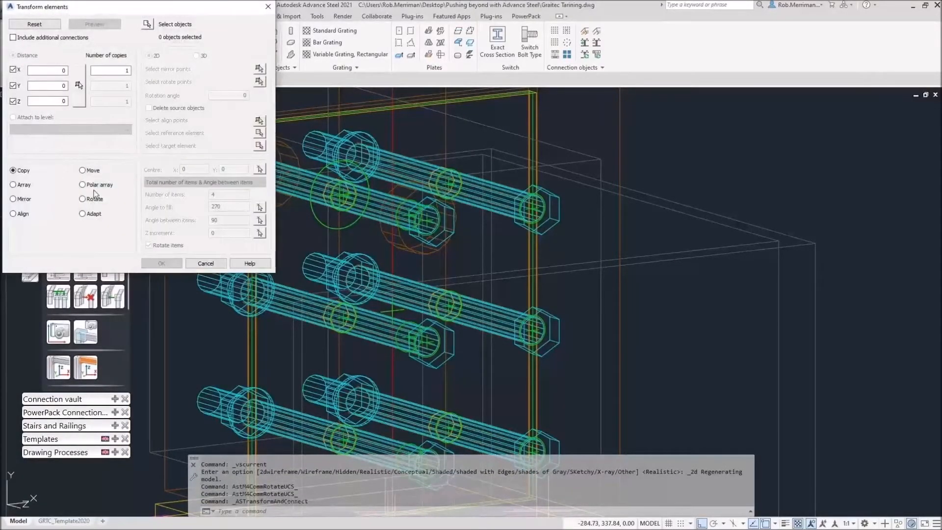
pyautogui.click(27, 185)
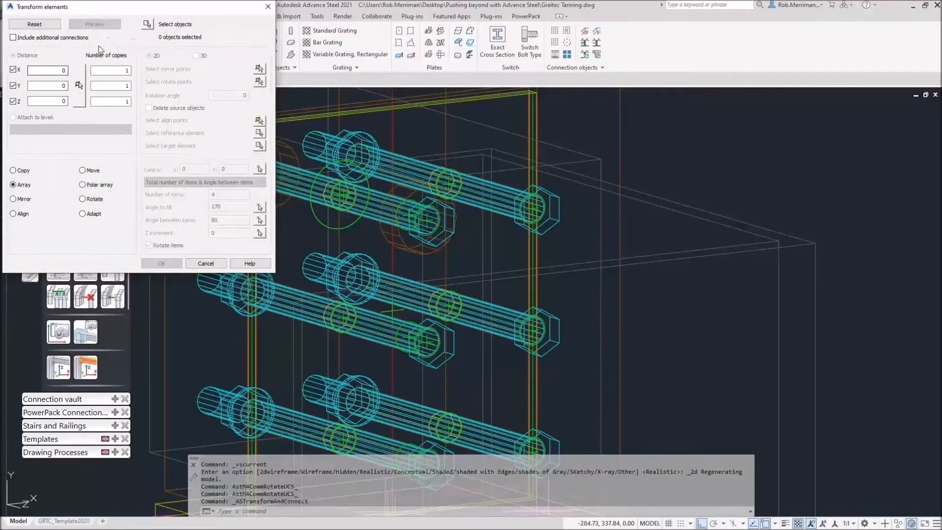
pyautogui.click(147, 25)
pyautogui.click(307, 213)
pyautogui.click(294, 222)
pyautogui.press('Return')
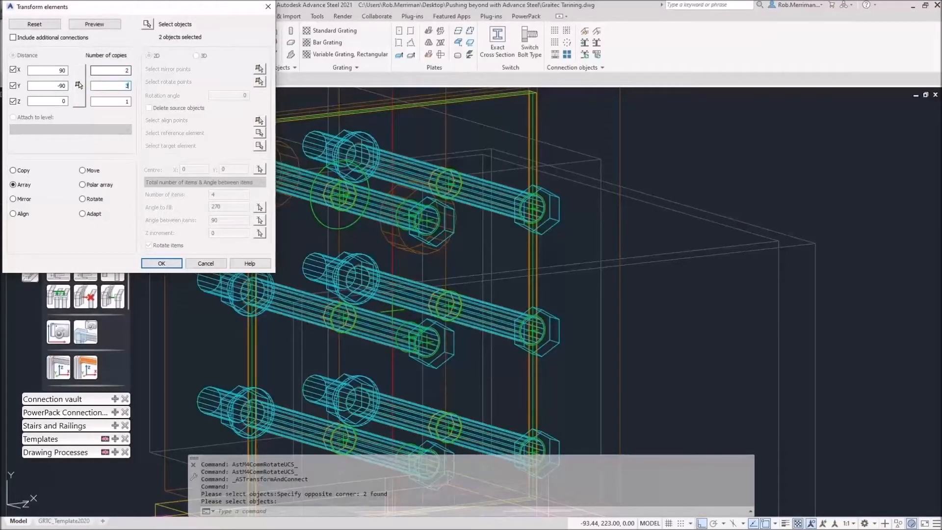
pyautogui.click(79, 24)
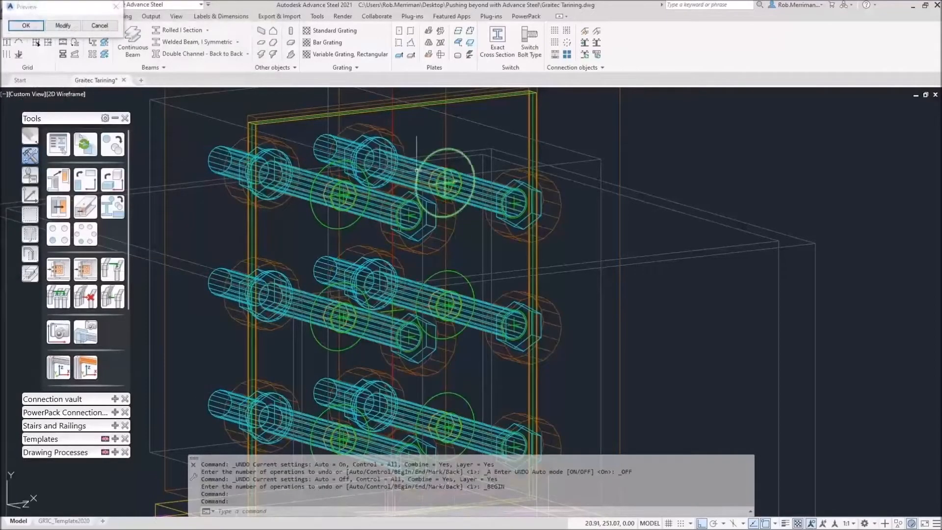
pyautogui.scroll(-2, 416, 169)
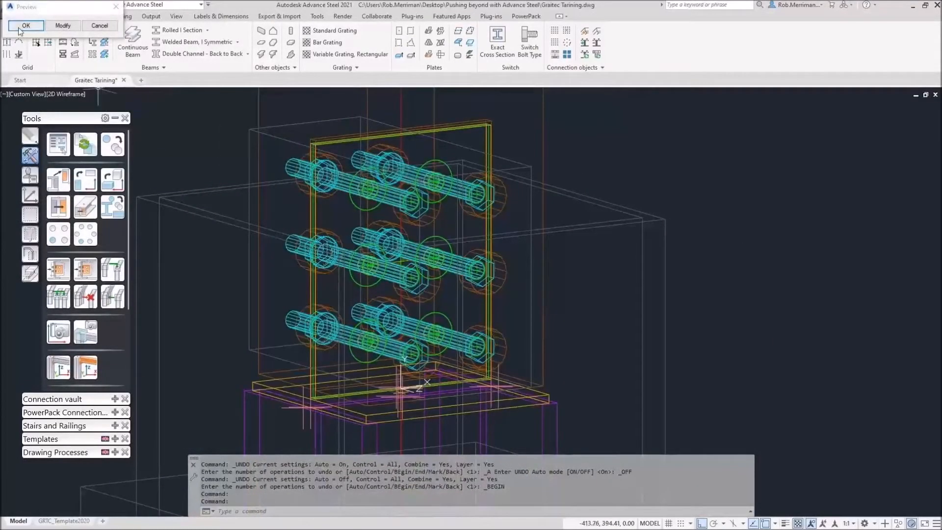
pyautogui.click(25, 26)
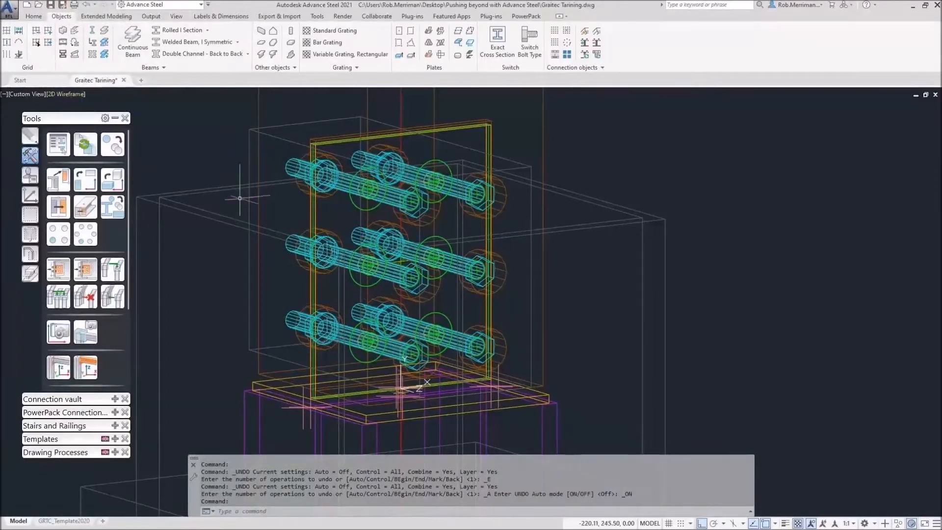
# - Switch the model to the Realistic visual style and view the whole timber column on the grid
pyautogui.click(64, 94)
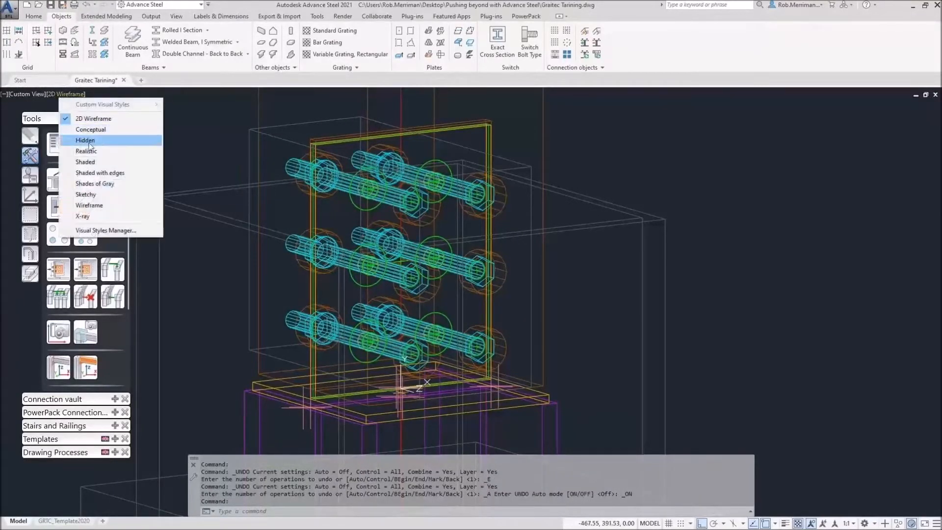
pyautogui.click(80, 144)
pyautogui.keyDown('shift'); pyautogui.moveTo(303, 406); pyautogui.dragTo(414, 271, button='middle'); pyautogui.keyUp('shift')
pyautogui.scroll(-15, 342, 319)
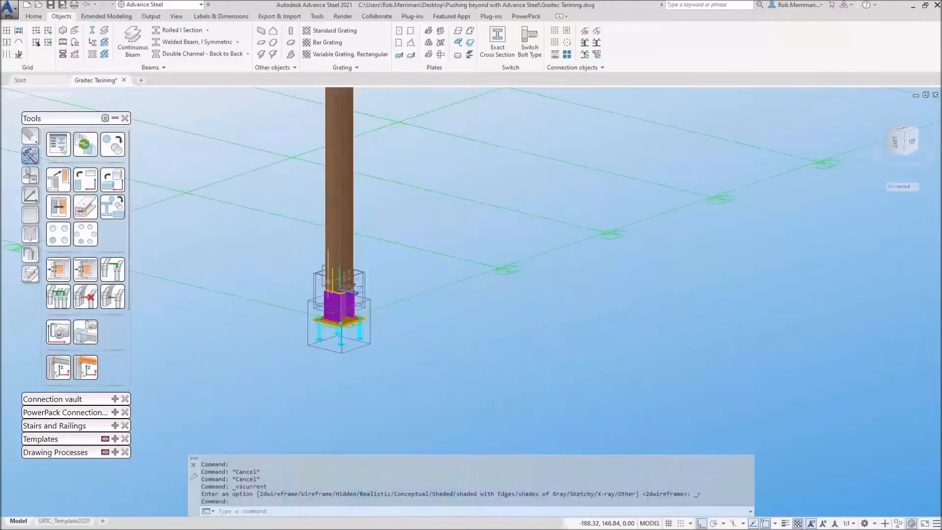
pyautogui.scroll(4, 339, 284)
pyautogui.moveTo(386, 284)
pyautogui.keyDown('shift'); pyautogui.mouseDown(button='middle')
pyautogui.moveTo(330, 282)
pyautogui.moveTo(336, 330)
pyautogui.moveTo(380, 279)
pyautogui.mouseUp(button='middle'); pyautogui.keyUp('shift')
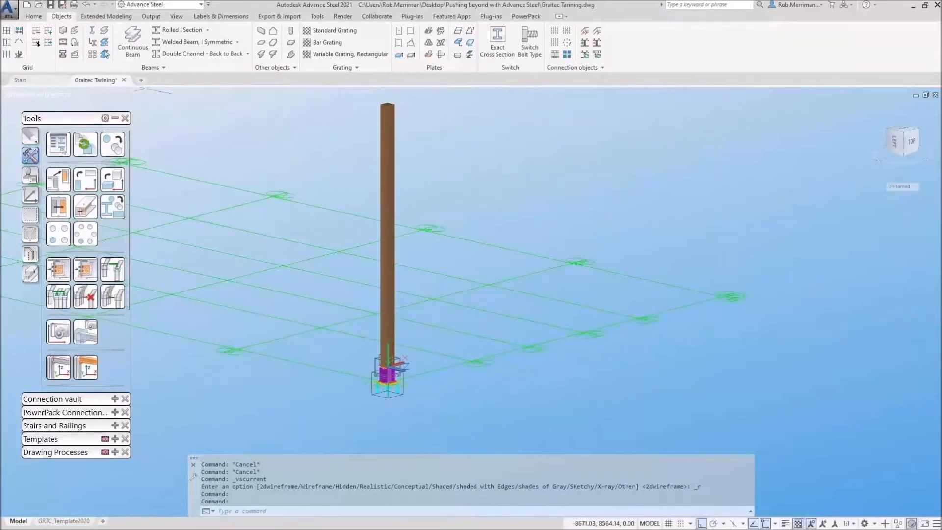
# - Place an Other Sections beam as a vertical column 7000 mm high at the far corner of the grid's front edge
pyautogui.click(34, 18)
pyautogui.click(158, 57)
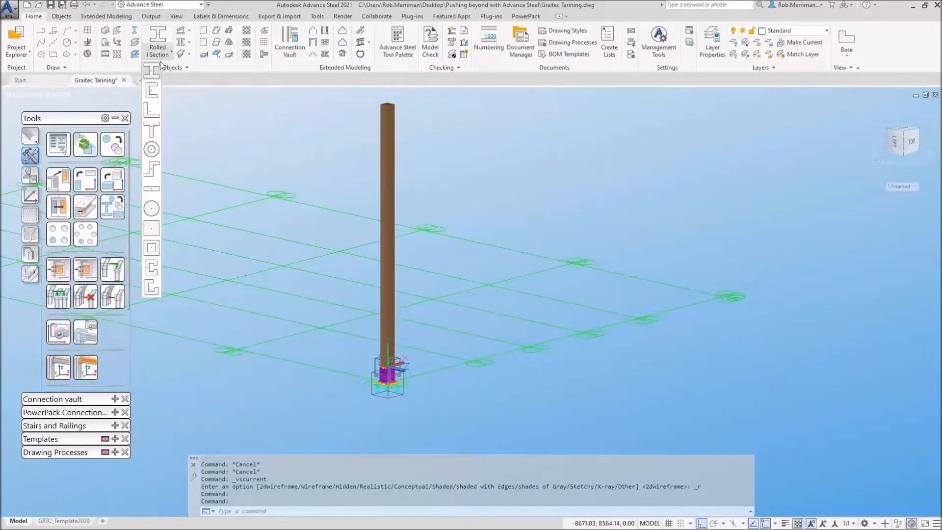
pyautogui.click(155, 291)
pyautogui.click(721, 296)
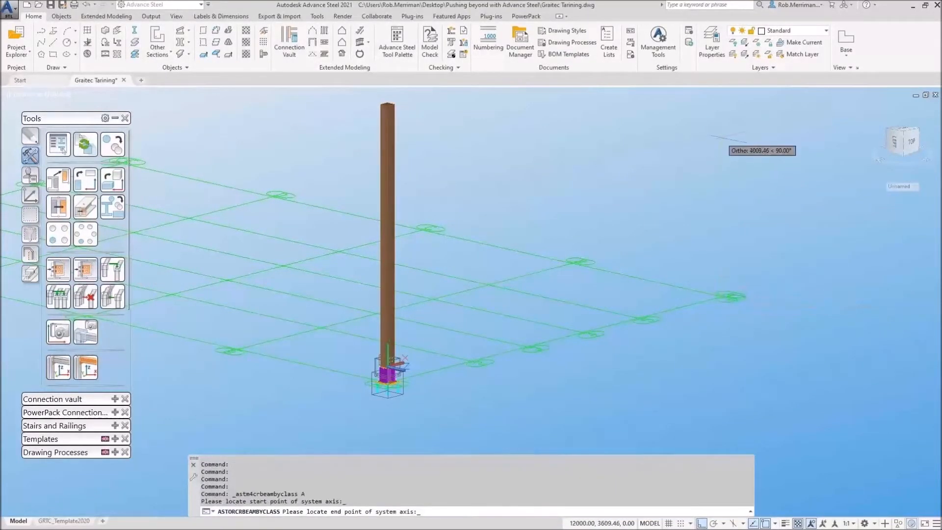
pyautogui.write('7000')
pyautogui.press('Return')
pyautogui.press('Return')
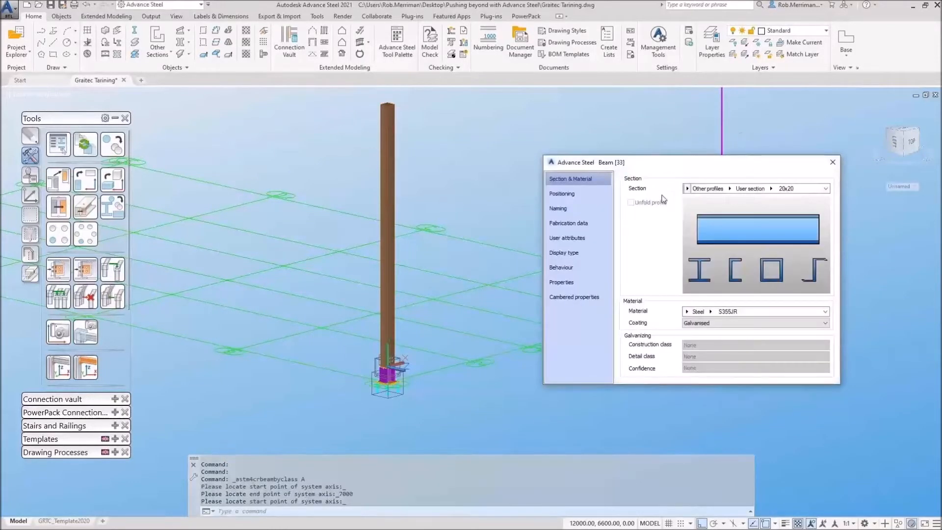
# - Set the new column's section to the glued laminated timber profile BSH 240X240 from the Timber sections
pyautogui.click(687, 189)
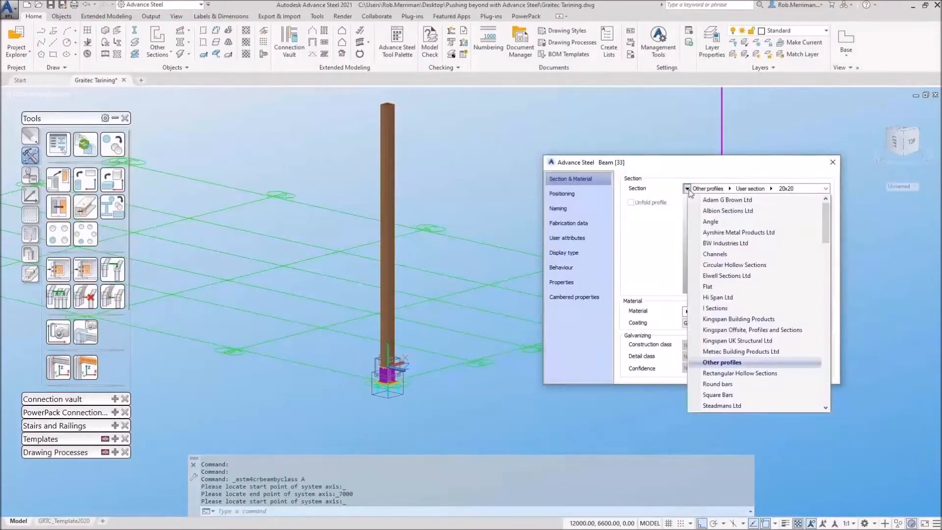
pyautogui.scroll(-2, 695, 233)
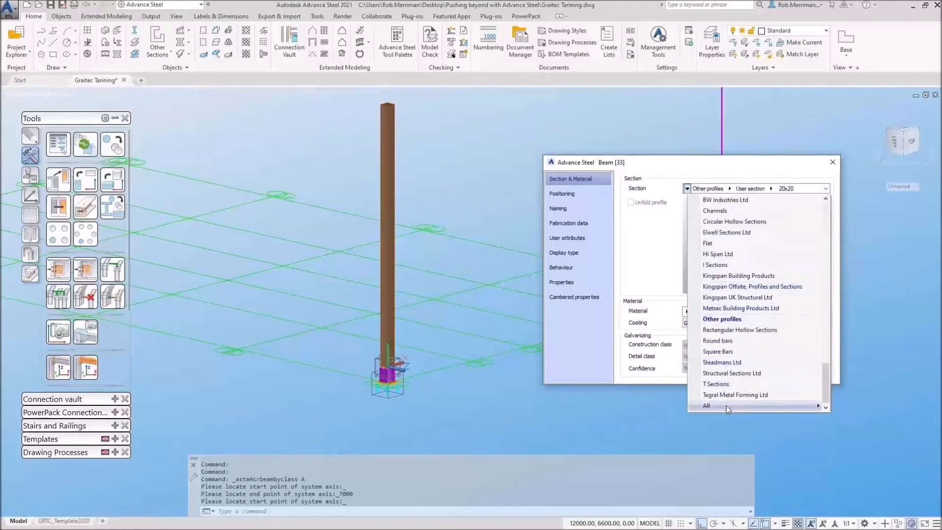
pyautogui.moveTo(726, 405)
pyautogui.moveTo(691, 245); pyautogui.dragTo(690, 396)
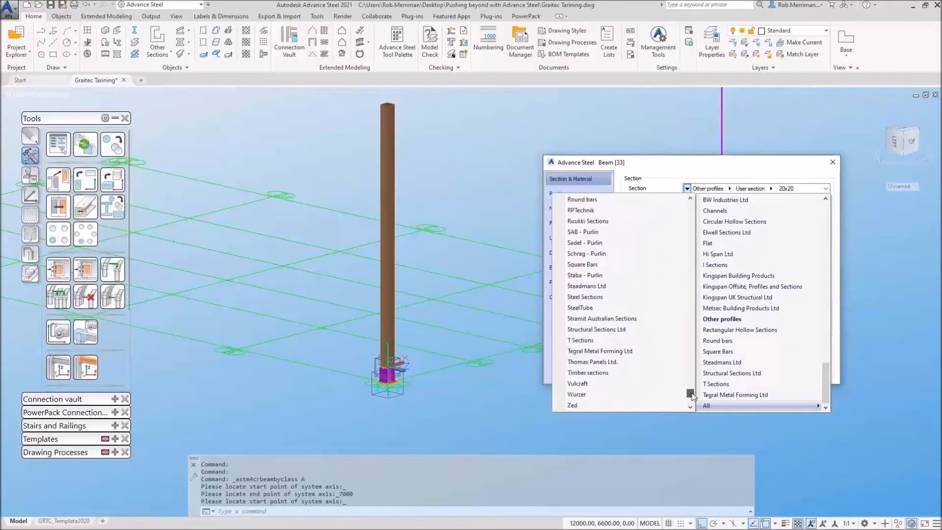
pyautogui.click(637, 373)
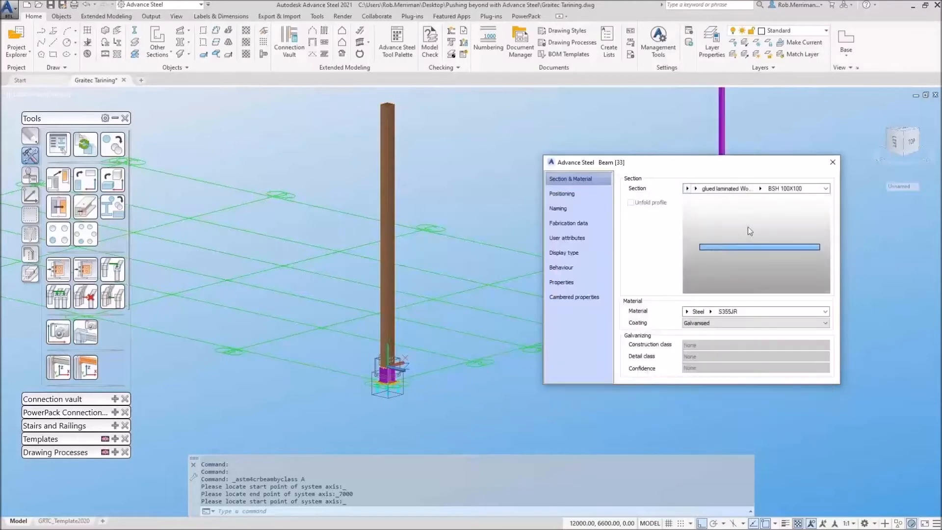
pyautogui.click(760, 189)
pyautogui.moveTo(808, 206); pyautogui.dragTo(814, 232)
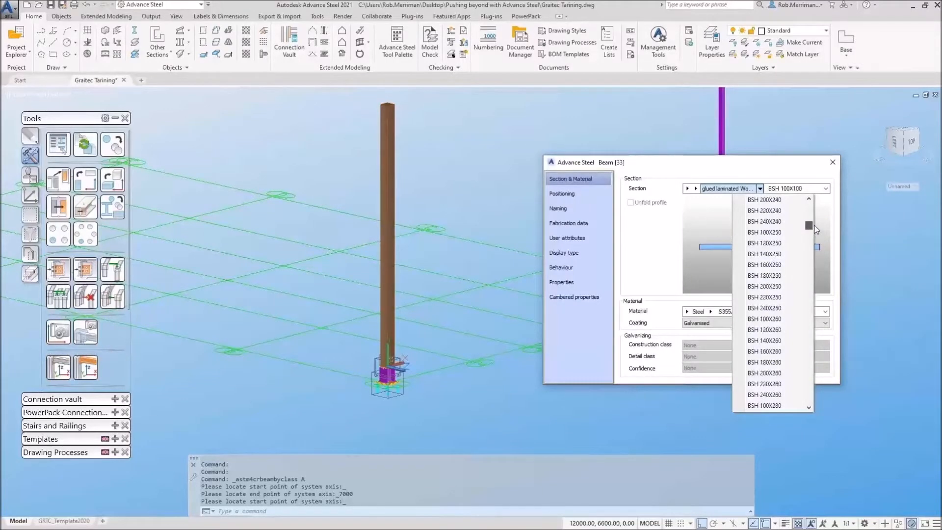
pyautogui.click(785, 221)
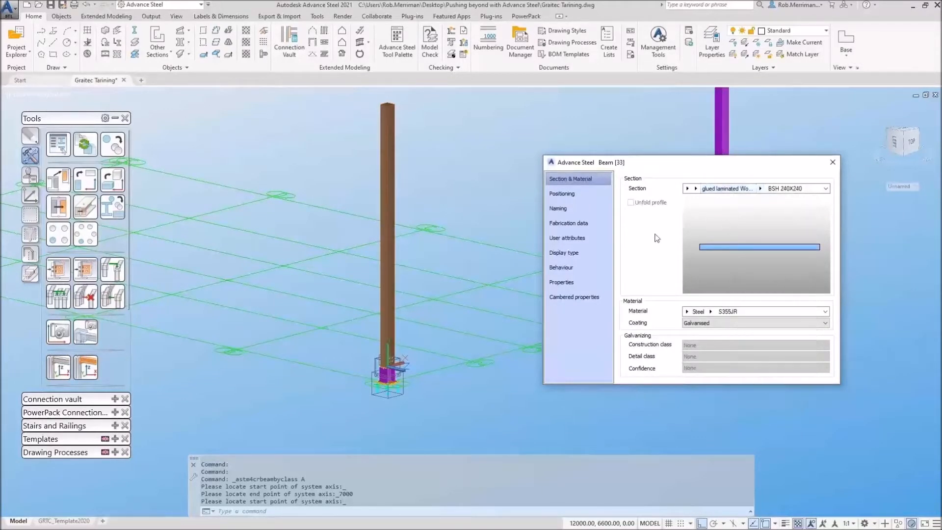
# - Set the new column's material to Timber, Glued laminated timber BS14h, with the coating Coating as specified
pyautogui.click(687, 312)
pyautogui.click(700, 347)
pyautogui.click(710, 311)
pyautogui.click(687, 311)
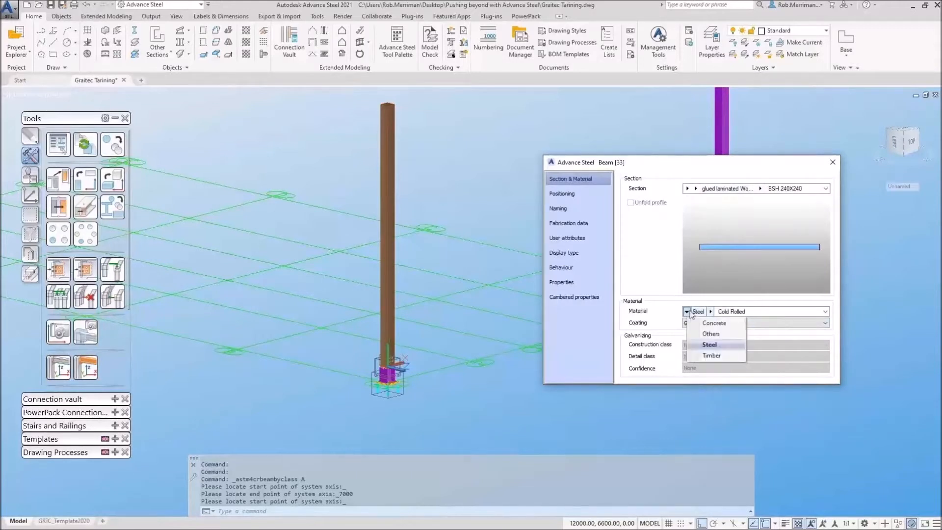
pyautogui.click(697, 359)
pyautogui.click(714, 312)
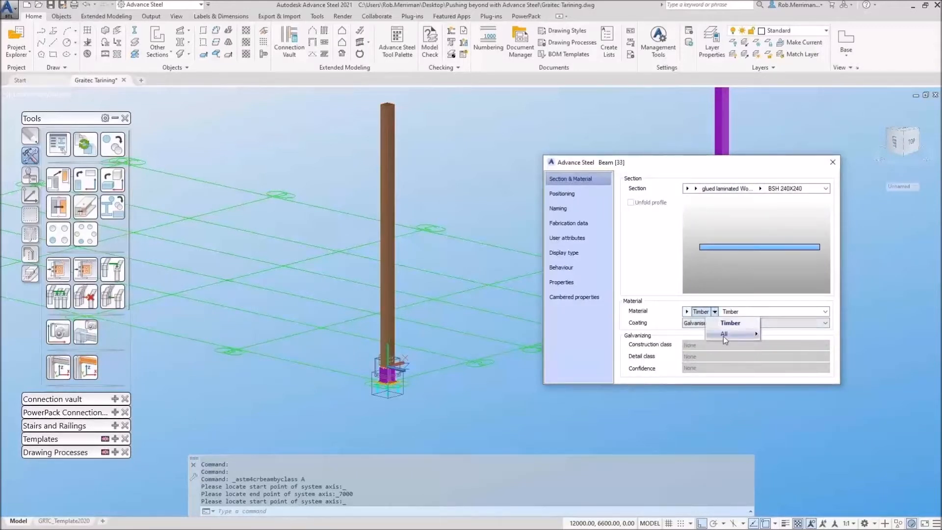
pyautogui.moveTo(738, 334)
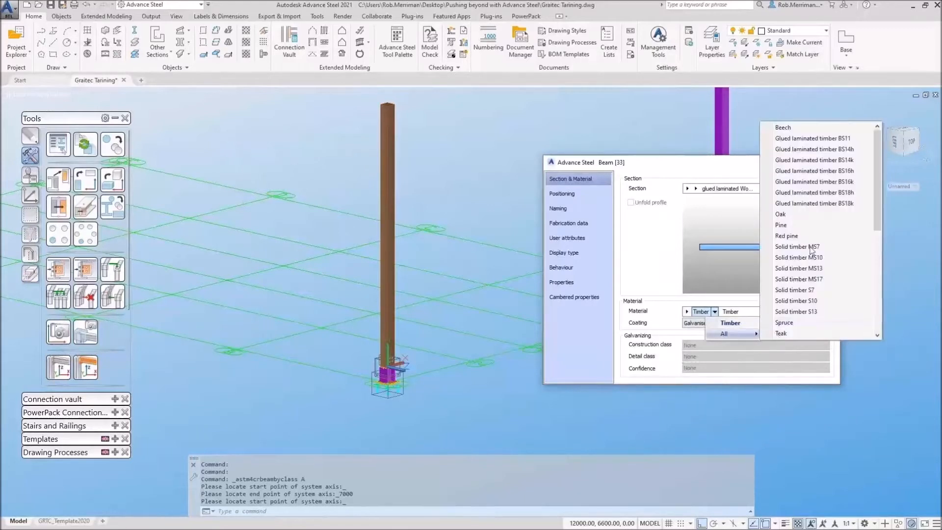
pyautogui.click(806, 150)
pyautogui.click(707, 325)
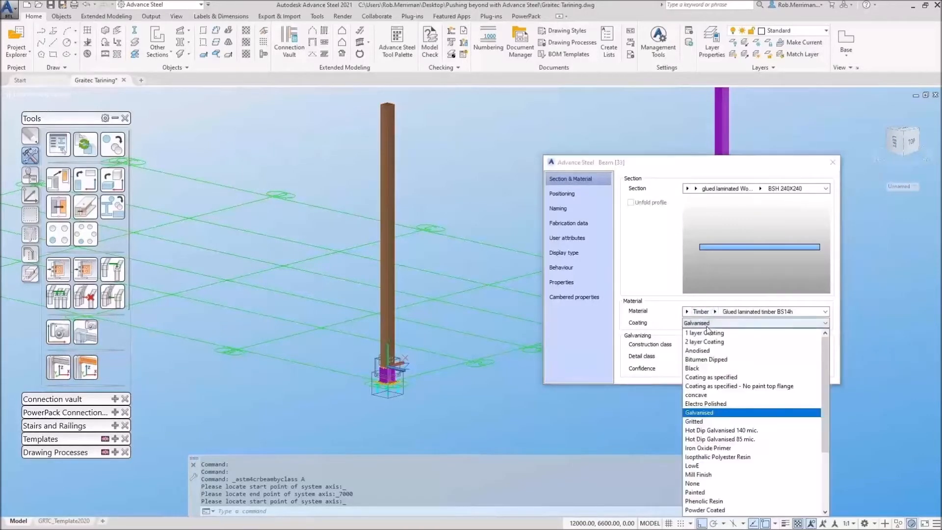
pyautogui.click(714, 379)
# - Choose a column Model Role in the new column's naming properties and finish the beam command
pyautogui.click(591, 199)
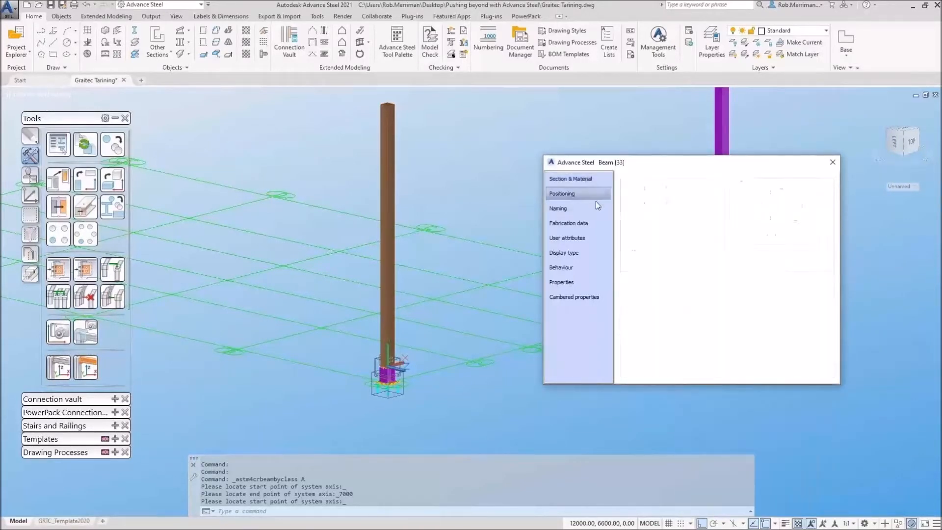
pyautogui.click(604, 211)
pyautogui.click(738, 305)
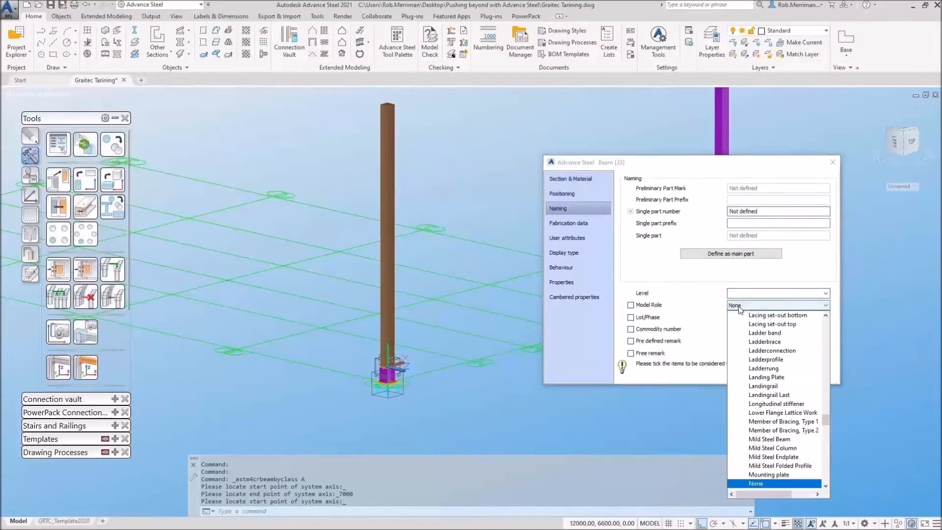
pyautogui.write('cold')
pyautogui.press('Return')
pyautogui.press('Escape')
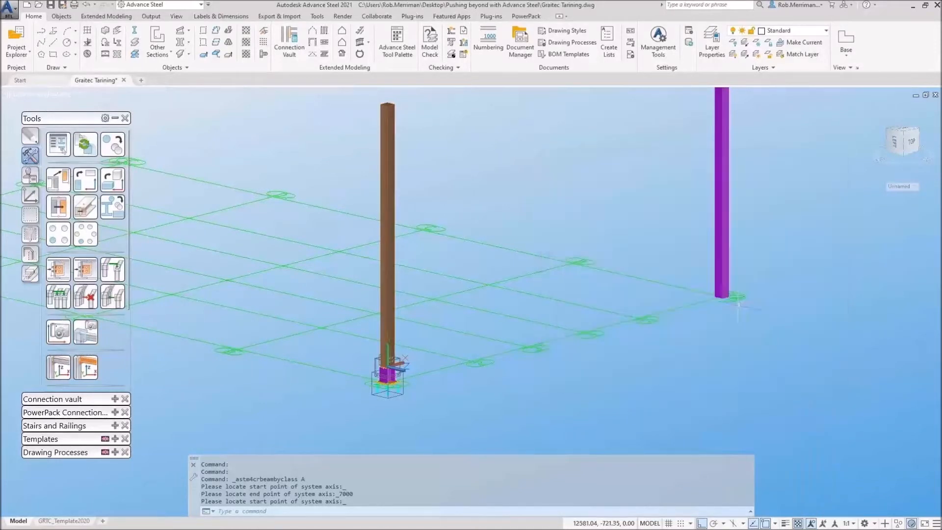
# - Move the new column from the Beams layer to the layer used for the existing timber column
pyautogui.click(721, 151)
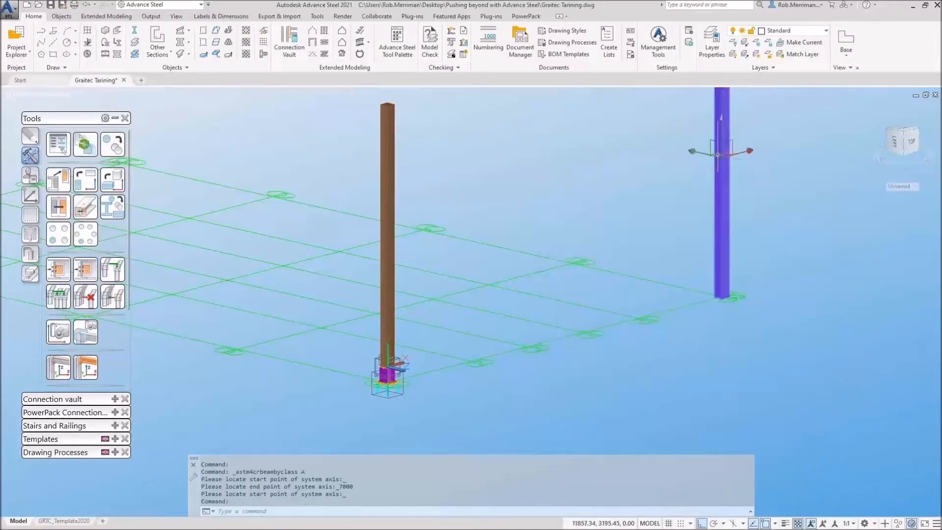
pyautogui.click(788, 33)
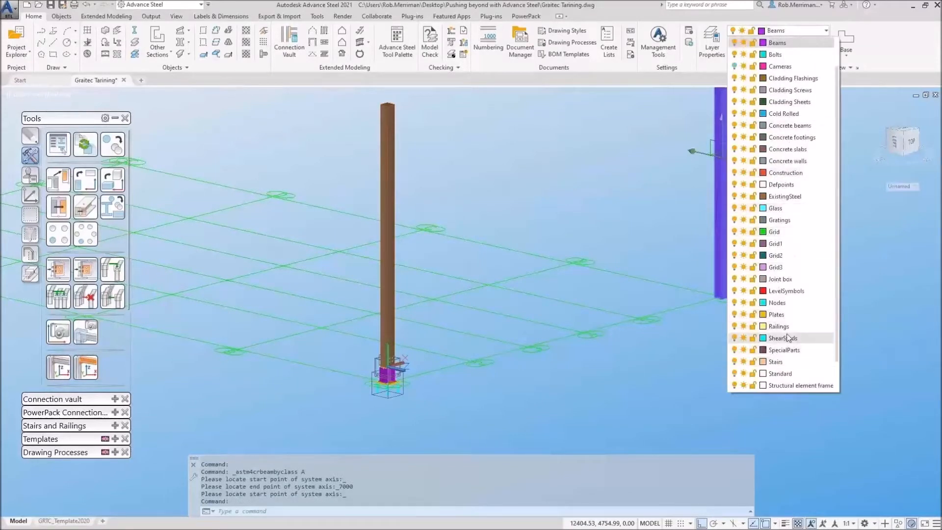
pyautogui.scroll(-1, 787, 339)
pyautogui.click(787, 363)
pyautogui.press('Escape')
pyautogui.press('Escape')
# - Set the UCS to World at the first column's base
pyautogui.scroll(-5, 587, 322)
pyautogui.keyDown('shift'); pyautogui.moveTo(587, 322); pyautogui.dragTo(610, 375, button='middle'); pyautogui.keyUp('shift')
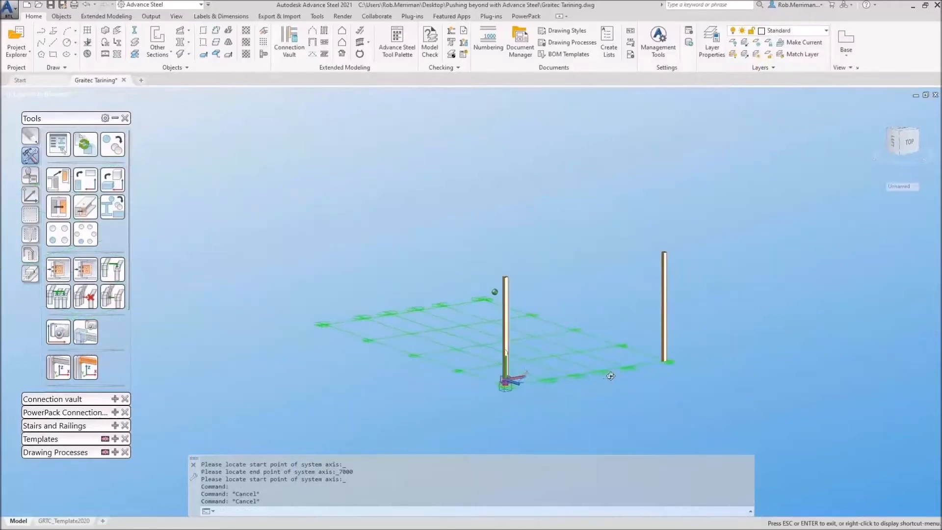
pyautogui.scroll(5, 491, 380)
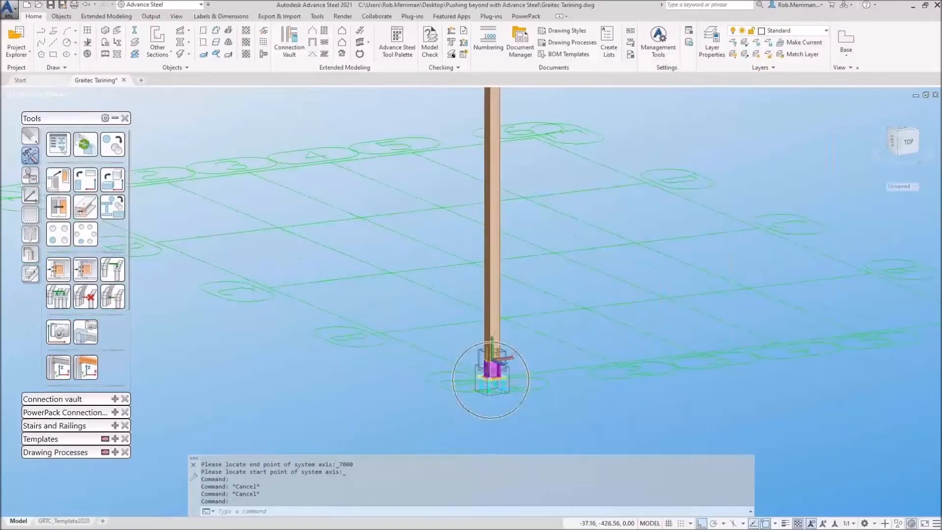
pyautogui.scroll(-5, 491, 380)
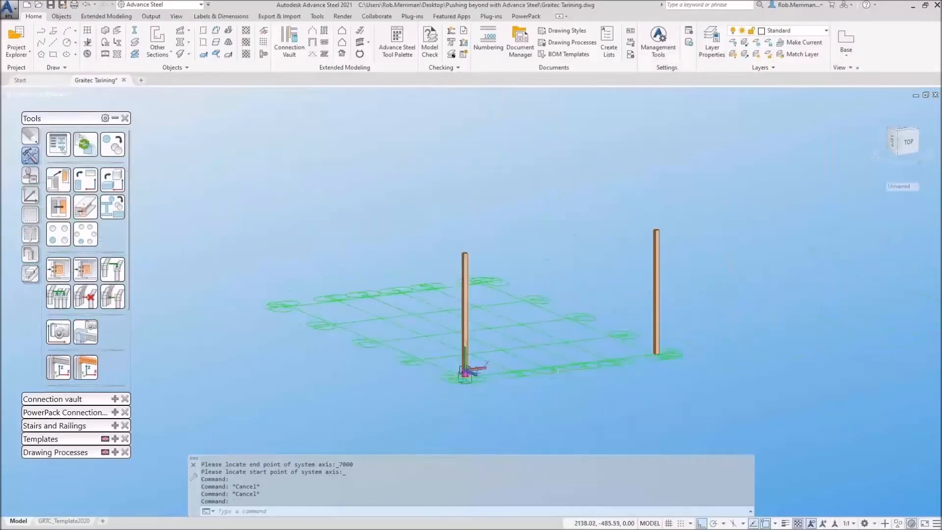
pyautogui.click(30, 195)
pyautogui.click(58, 143)
pyautogui.scroll(5, 467, 376)
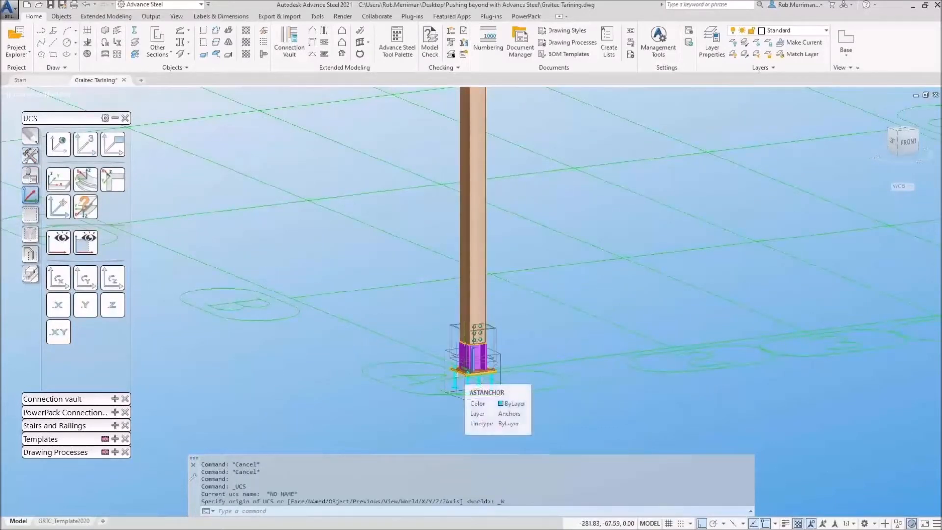
# - Copy the first timber column with its complete base stub and flitch plate connection, using 0,0,0 as the base point
pyautogui.hotkey('ctrl', 'shift', 'c')
pyautogui.write('0,0,0')
pyautogui.press('Return')
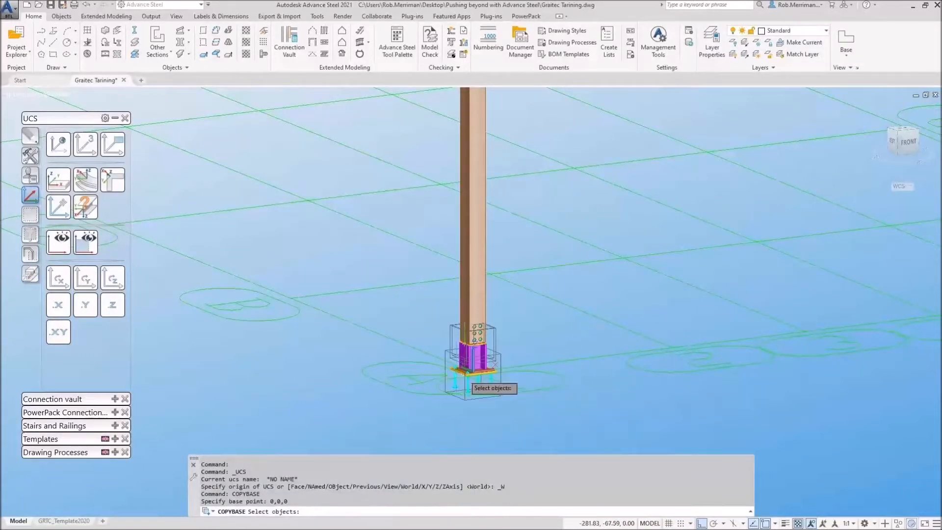
pyautogui.click(473, 294)
pyautogui.click(388, 273)
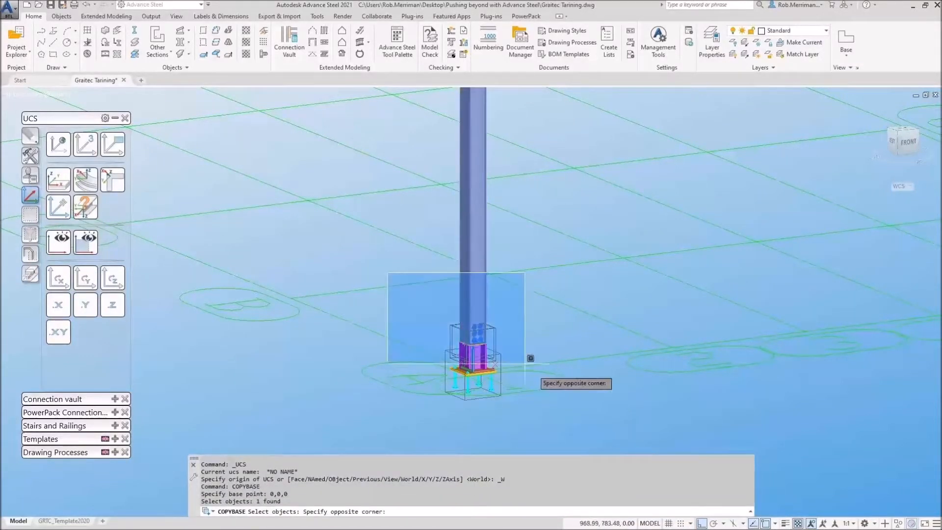
pyautogui.click(575, 425)
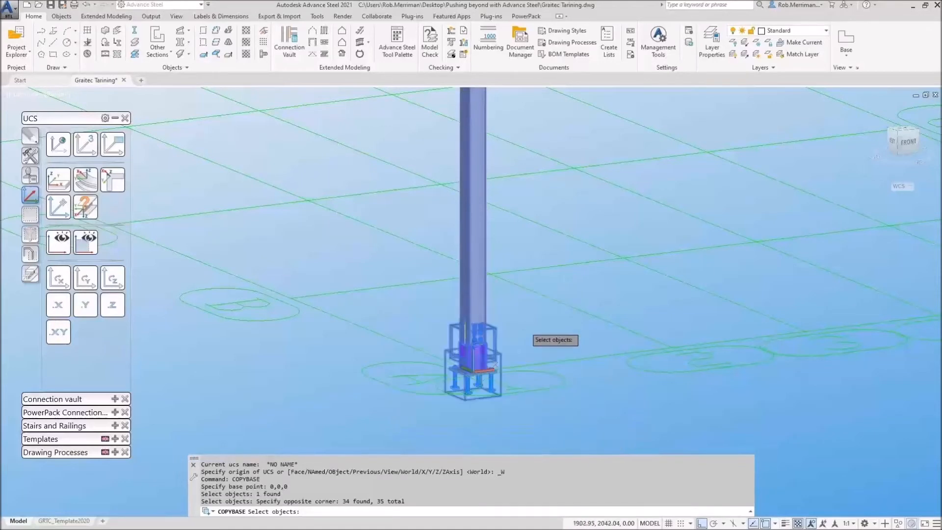
pyautogui.press('Return')
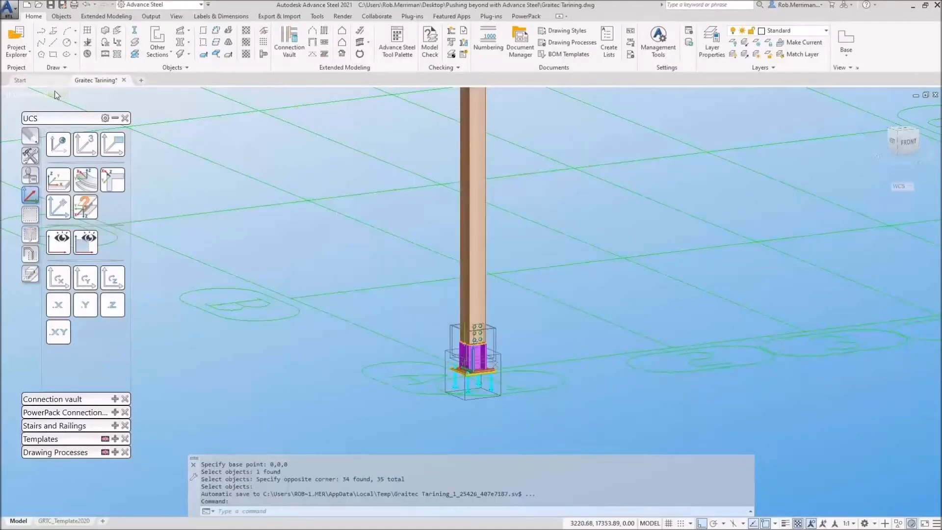
# - Start a new drawing from one of the available templates
pyautogui.click(44, 79)
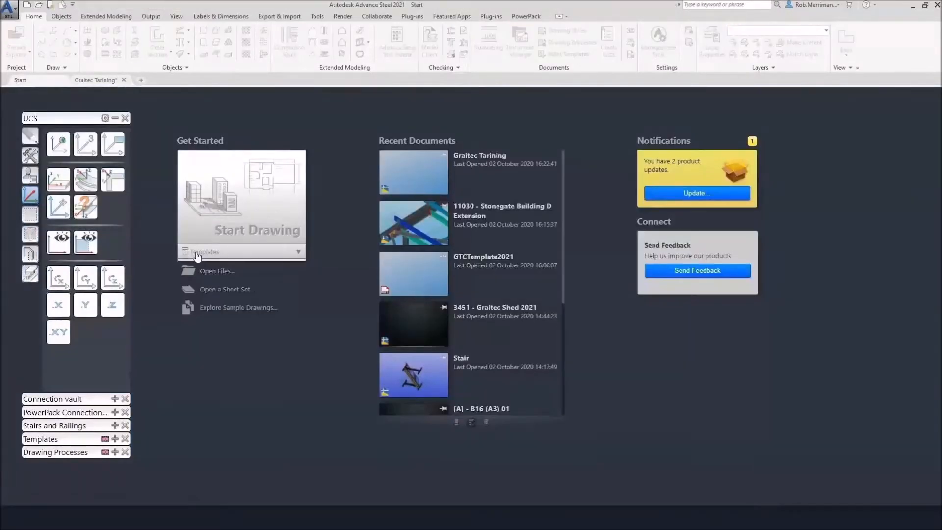
pyautogui.click(197, 252)
pyautogui.click(205, 290)
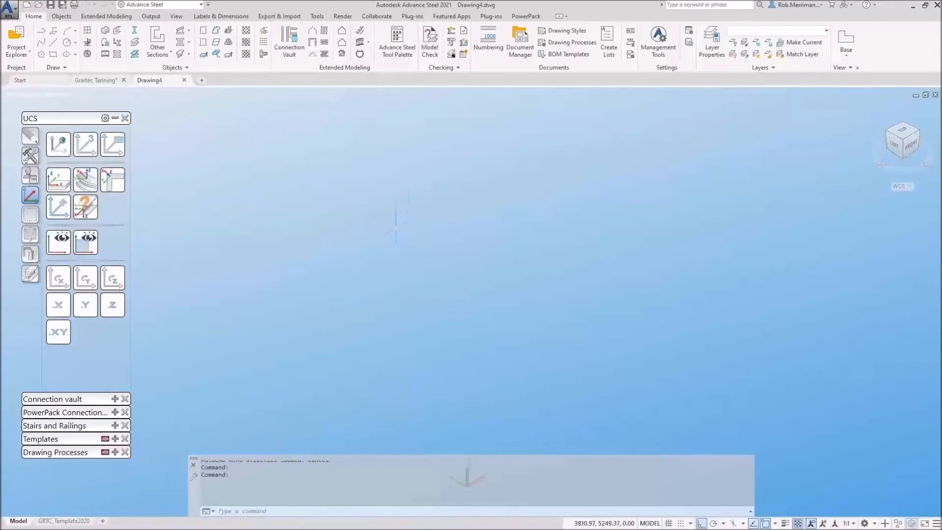
# - Paste the copied column and base detail into the new drawing at insertion point 0,0,0
pyautogui.rightClick(411, 213)
pyautogui.moveTo(490, 233)
pyautogui.click(549, 269)
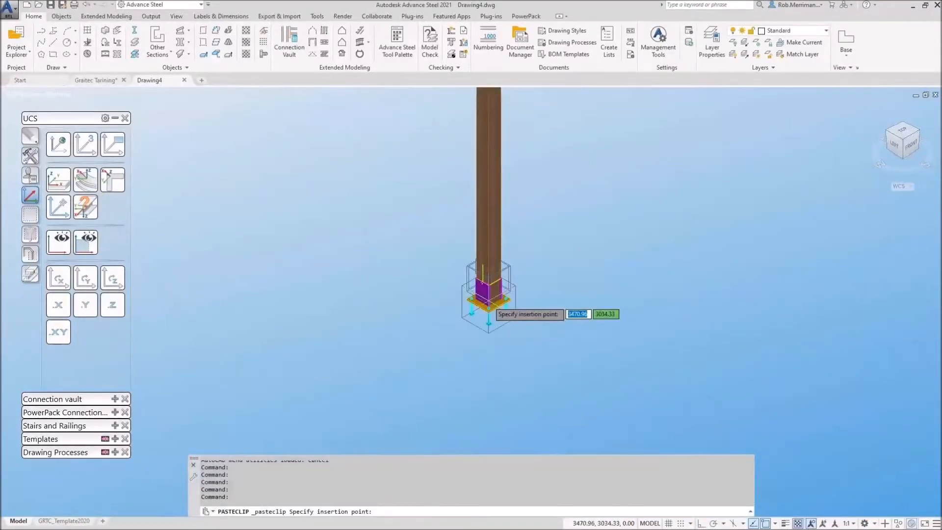
pyautogui.write('0,0,0')
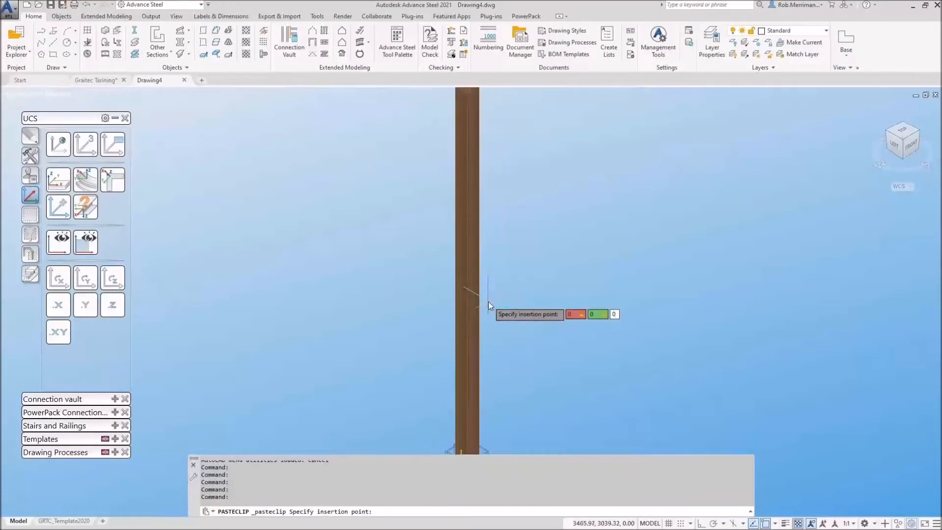
pyautogui.press('Return')
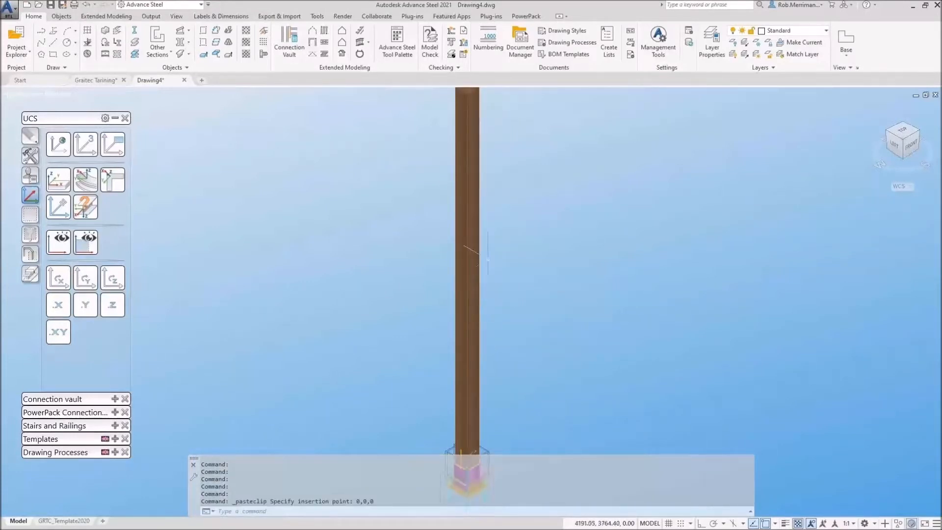
# - Change the new drawing's visual style to 2D Wireframe
pyautogui.scroll(-3, 473, 332)
pyautogui.scroll(5, 470, 394)
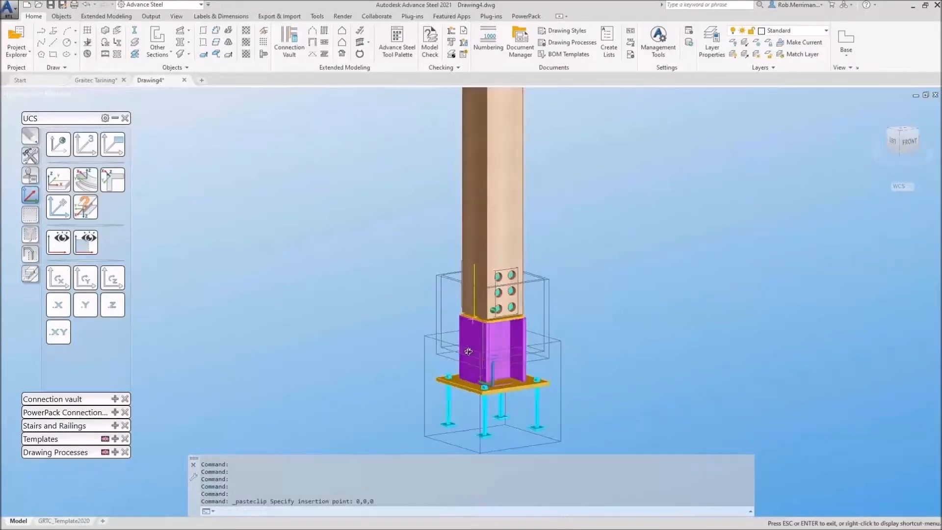
pyautogui.click(57, 95)
pyautogui.click(81, 121)
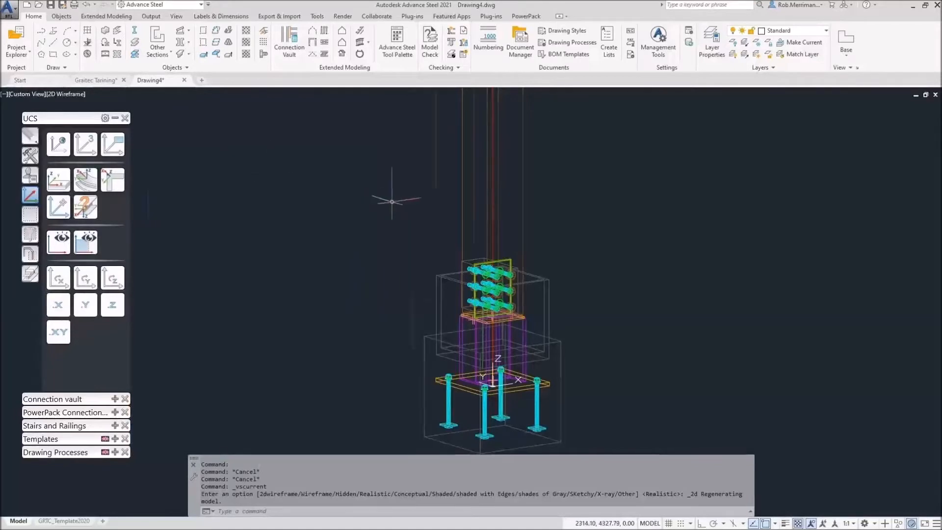
# - Run a collision check on the pasted column base assembly and dismiss the notifications
pyautogui.click(604, 410)
pyautogui.click(330, 204)
pyautogui.click(451, 33)
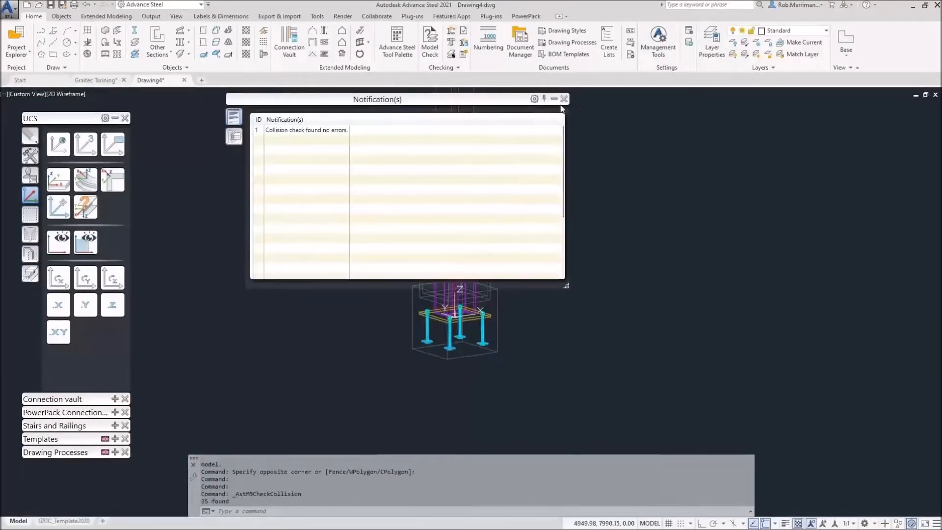
pyautogui.click(563, 99)
# - Clear the marked objects, then mark the parts connected to the steel base stub to inspect its assembly
pyautogui.click(30, 215)
pyautogui.click(85, 179)
pyautogui.click(86, 269)
pyautogui.scroll(4, 481, 281)
pyautogui.click(481, 282)
pyautogui.click(452, 251)
pyautogui.press('Return')
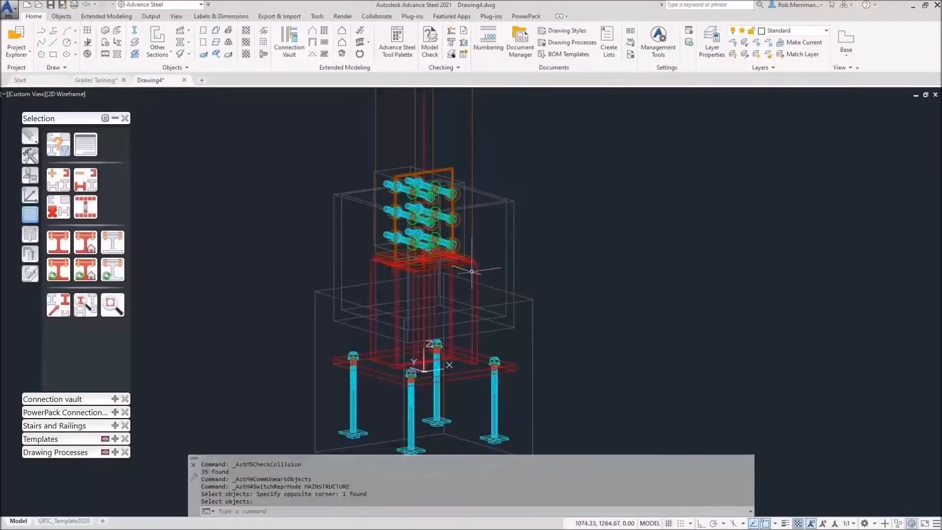
# - Set the flitch plate's Model Role to Fin Plate and clear the marked objects
pyautogui.scroll(6, 407, 181)
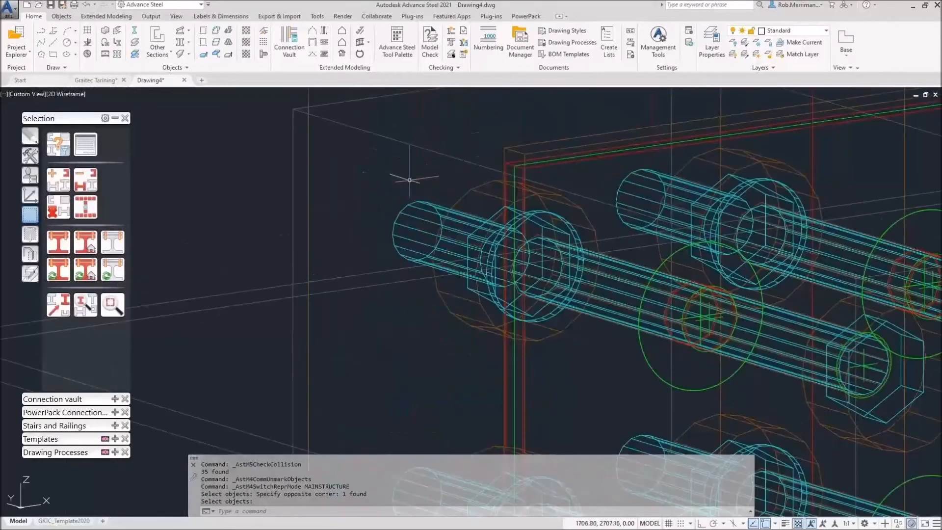
pyautogui.doubleClick(508, 160)
pyautogui.click(566, 206)
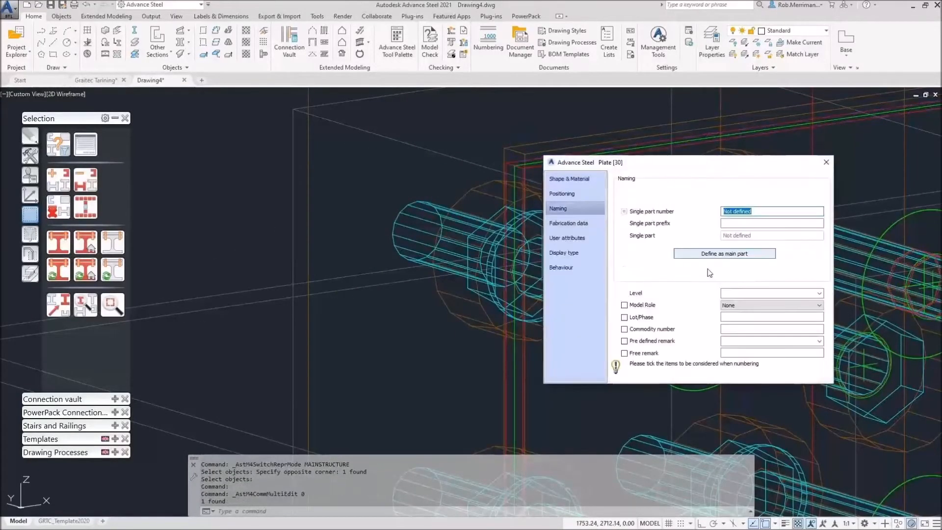
pyautogui.click(736, 305)
pyautogui.click(736, 312)
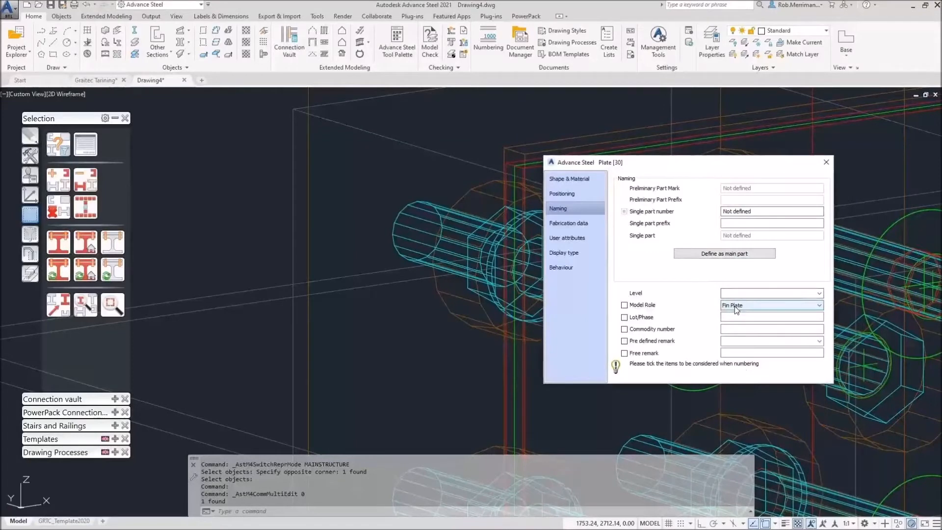
pyautogui.click(826, 162)
pyautogui.scroll(-5, 539, 186)
pyautogui.scroll(-2, 464, 224)
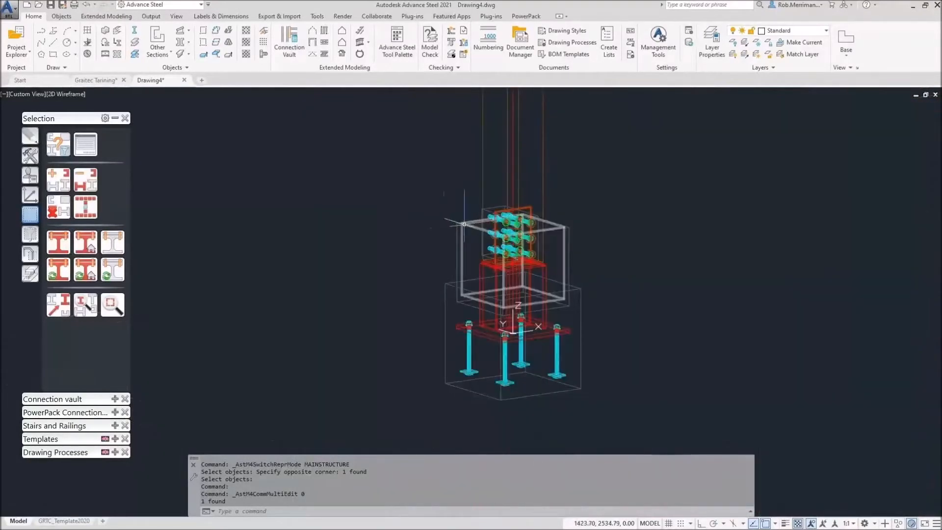
pyautogui.click(58, 207)
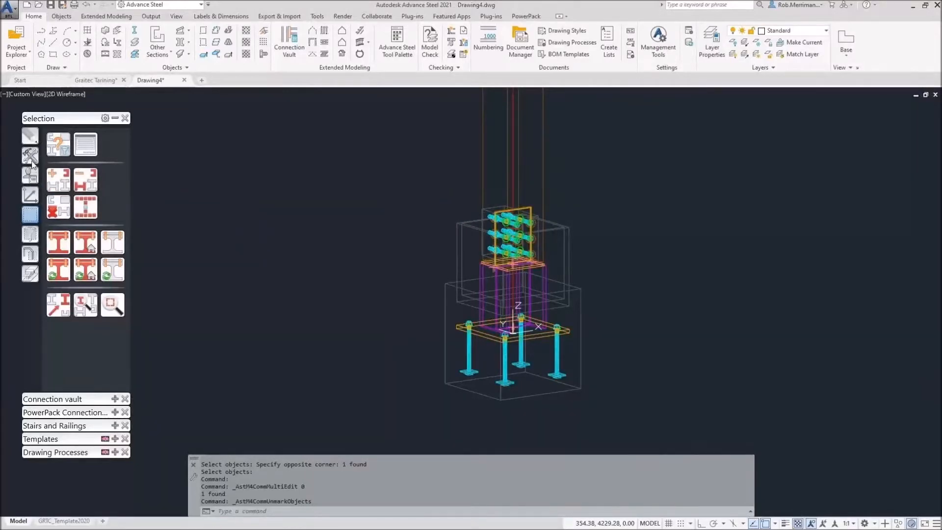
# - Create a connection template with the 1 beam with end definition, using the timber column as the driver
pyautogui.click(30, 175)
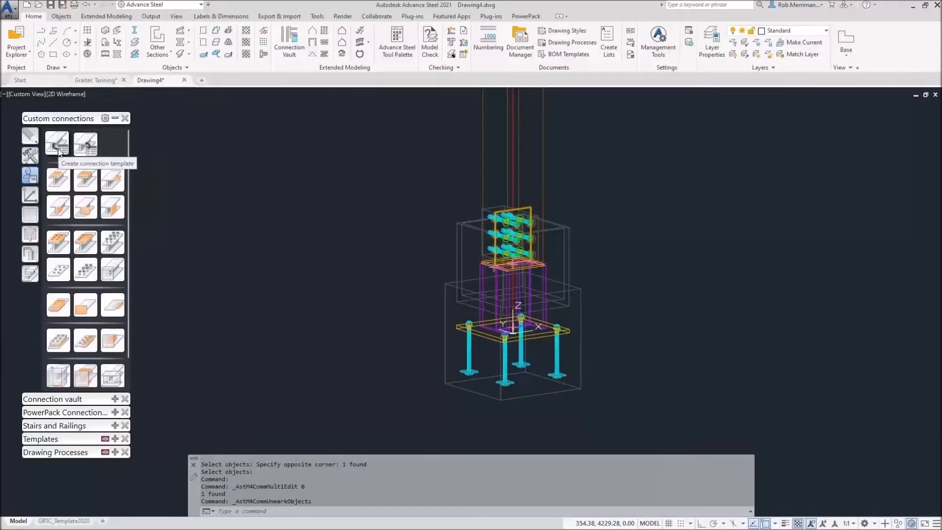
pyautogui.click(59, 150)
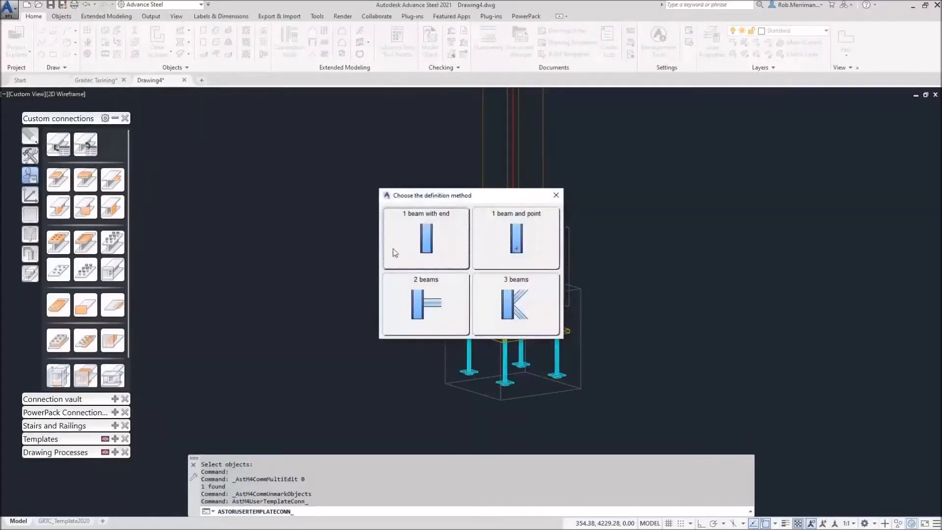
pyautogui.click(433, 244)
pyautogui.click(483, 186)
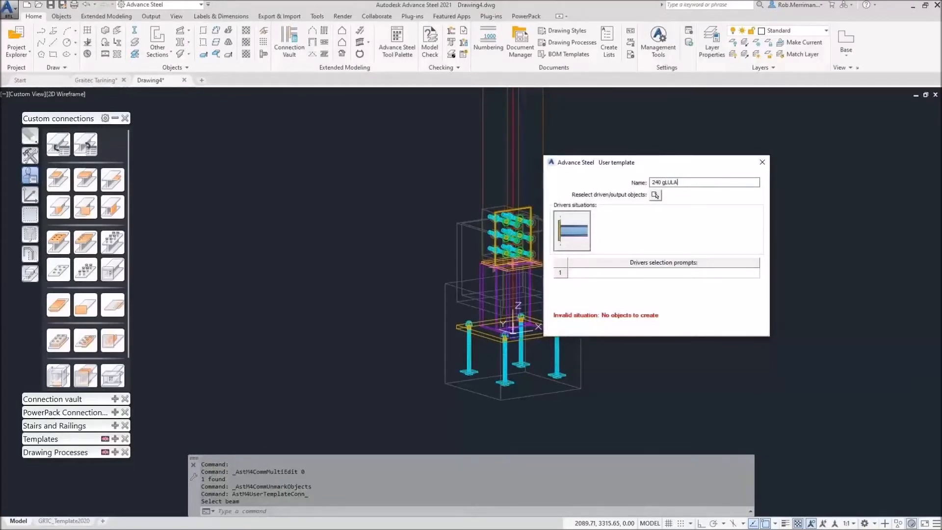
# - Name the connection template 240 Glulam Base and set its driver selection prompt to Glulam column
pyautogui.press('BackSpace')
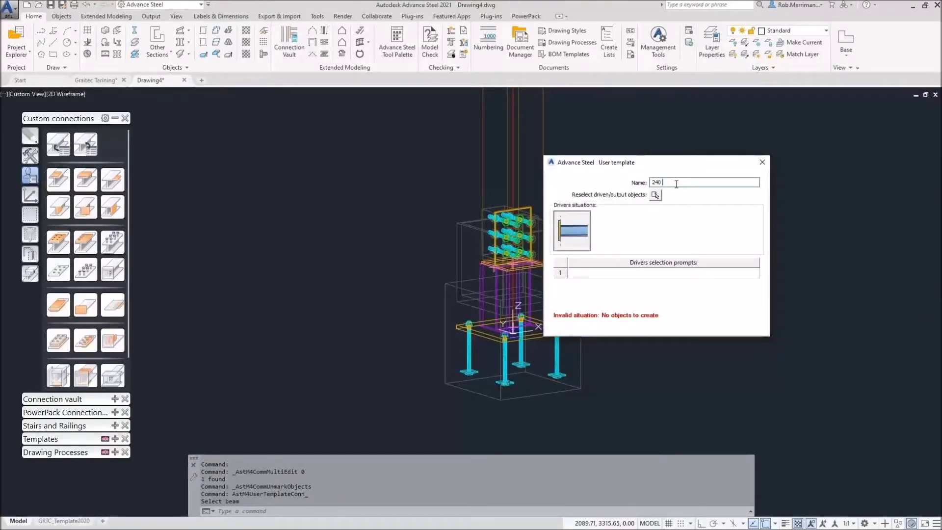
pyautogui.write('lam Base')
pyautogui.click(662, 274)
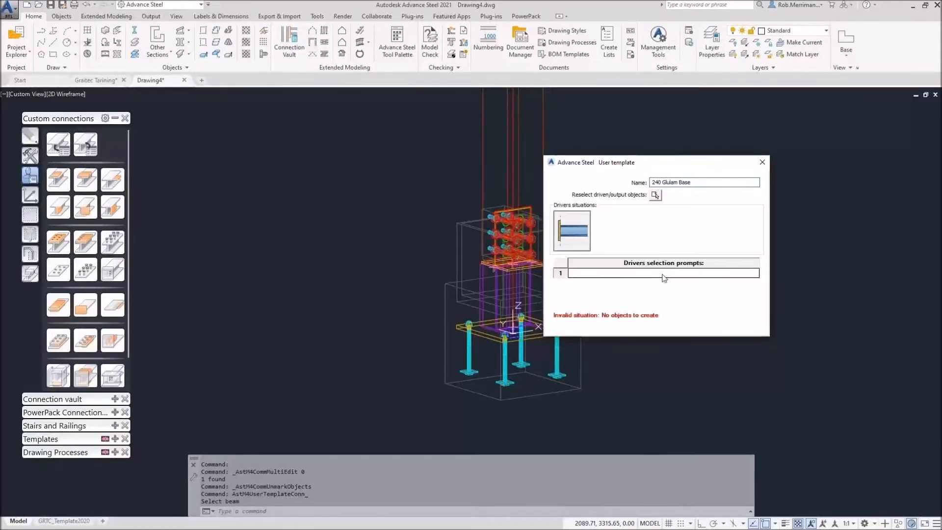
pyautogui.write('Glulam column')
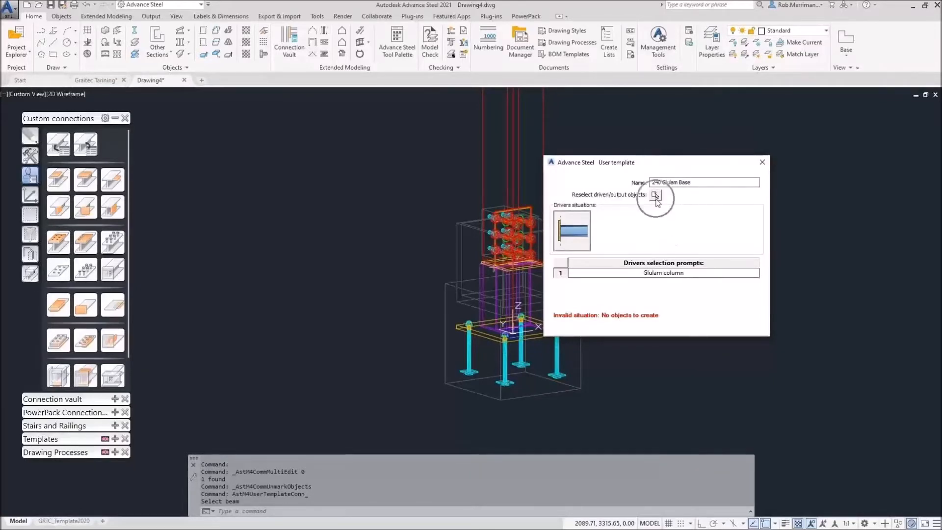
# - Assign all base connection objects to the template as driven objects, leaving out the template's own box
pyautogui.click(655, 195)
pyautogui.click(342, 150)
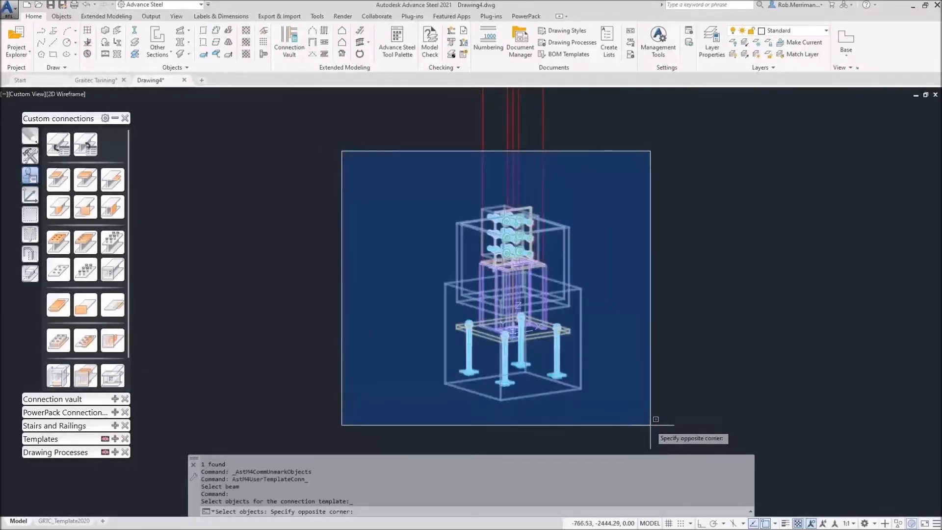
pyautogui.click(650, 422)
pyautogui.scroll(10, 525, 321)
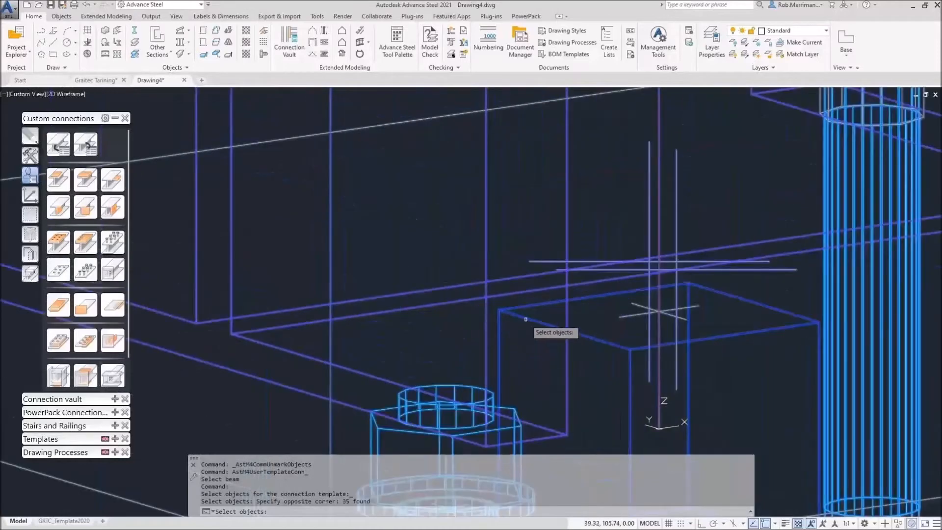
pyautogui.keyDown('shift'); pyautogui.click(526, 319); pyautogui.keyUp('shift')
pyautogui.scroll(-10, 528, 336)
pyautogui.press('Return')
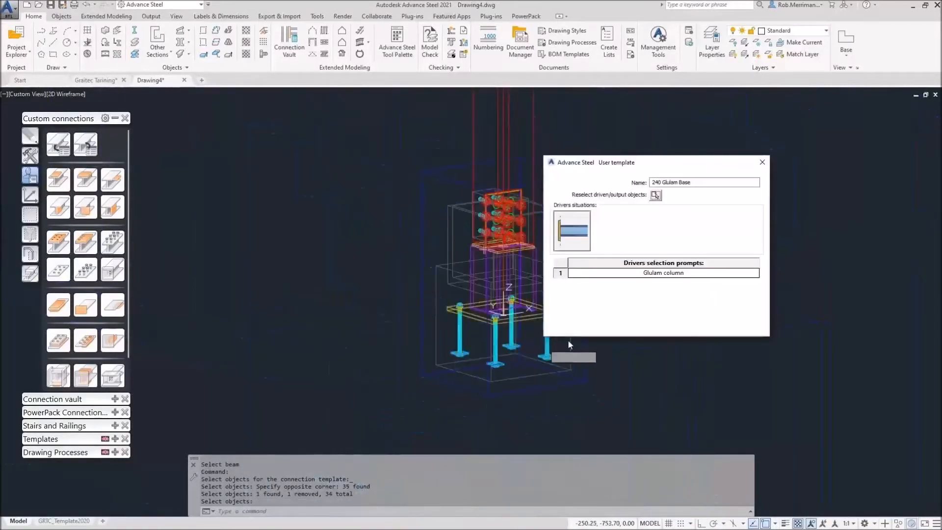
pyautogui.click(761, 162)
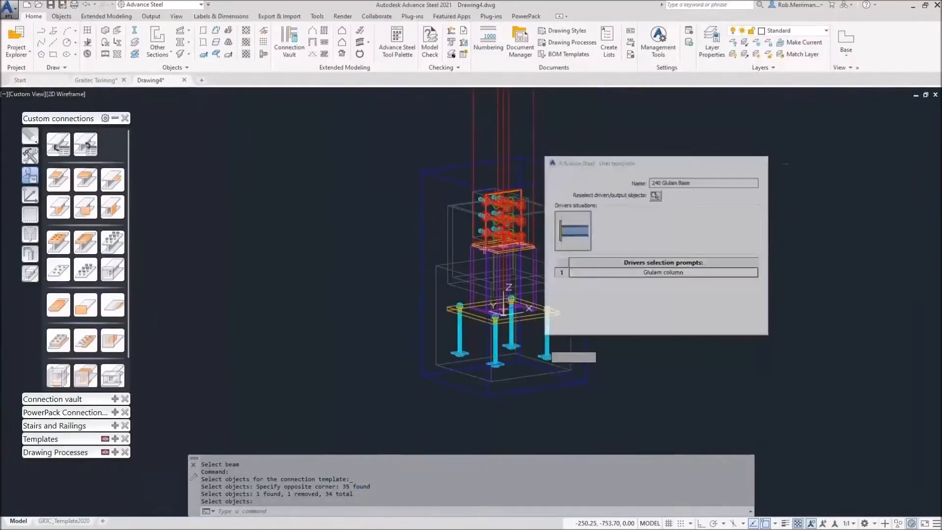
# - Save the drawing as Timber Connections.dwg in the ConnectionTemplates folder within the GBR Shared folder
pyautogui.hotkey('ctrl', 's')
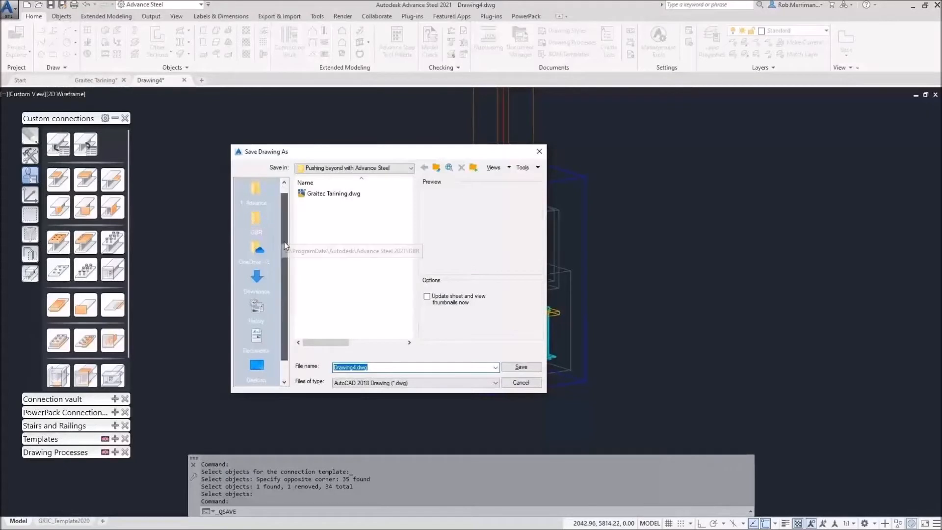
pyautogui.click(264, 216)
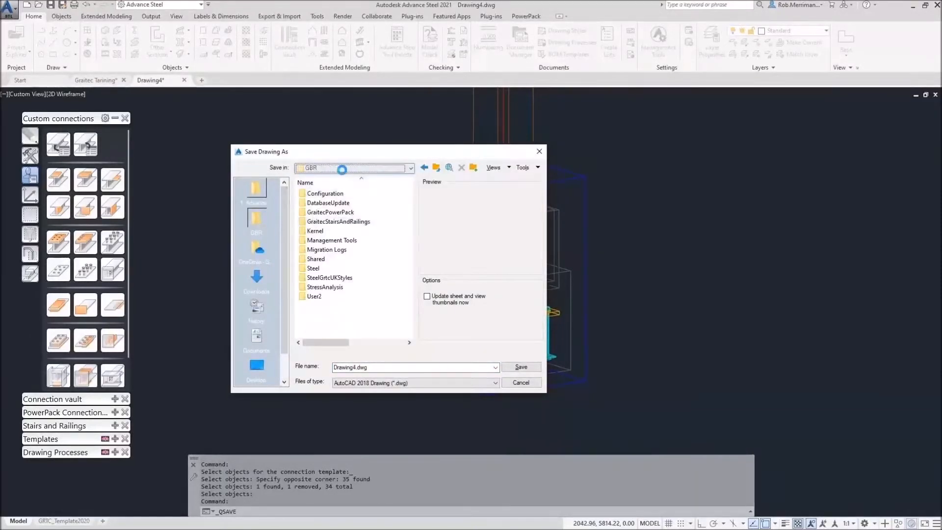
pyautogui.click(342, 168)
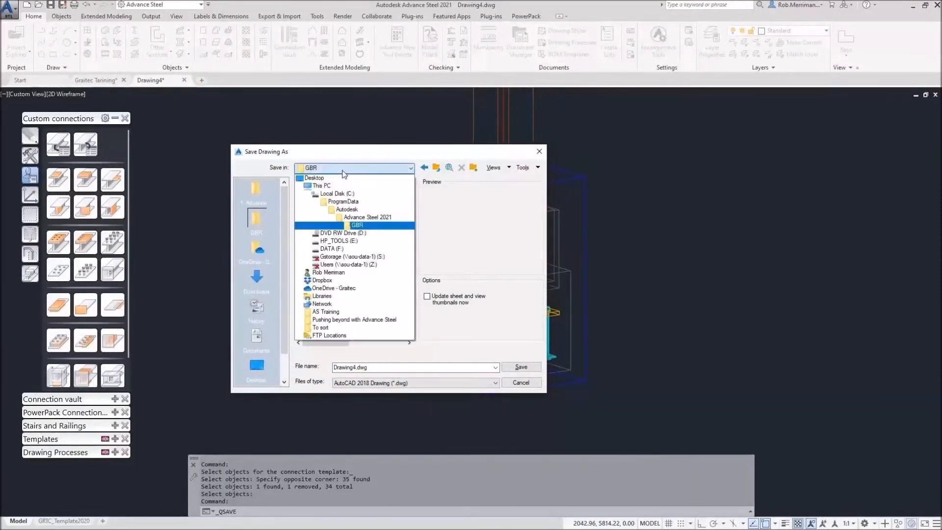
pyautogui.click(380, 226)
pyautogui.doubleClick(324, 259)
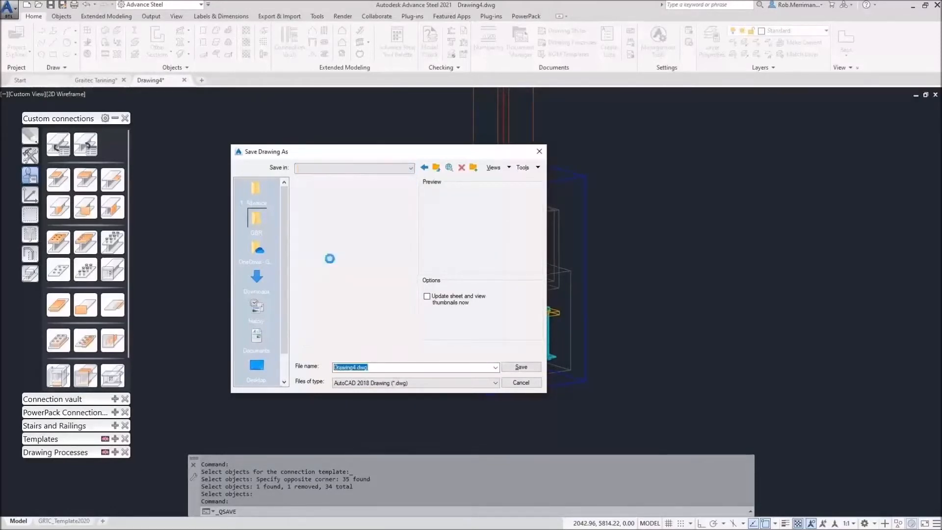
pyautogui.doubleClick(327, 194)
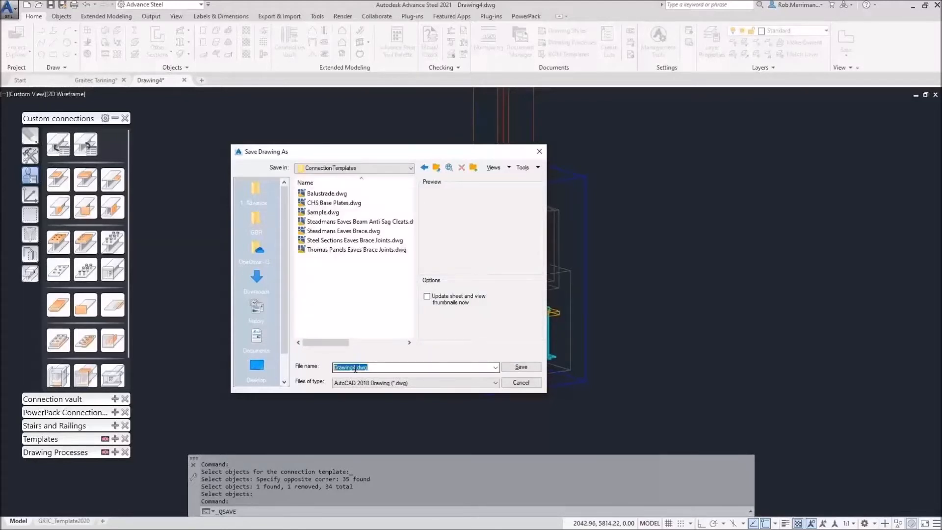
pyautogui.moveTo(355, 369); pyautogui.dragTo(305, 369)
pyautogui.write('Timber Connections')
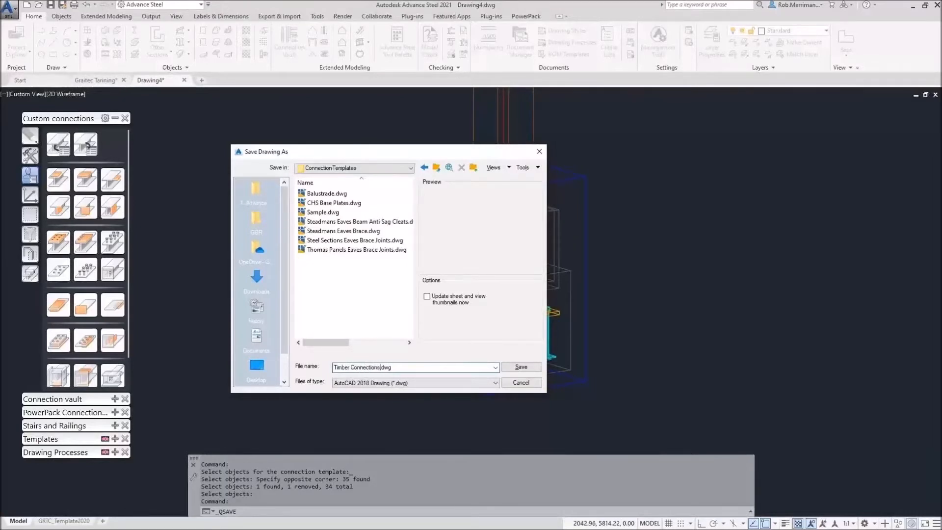
pyautogui.press('Return')
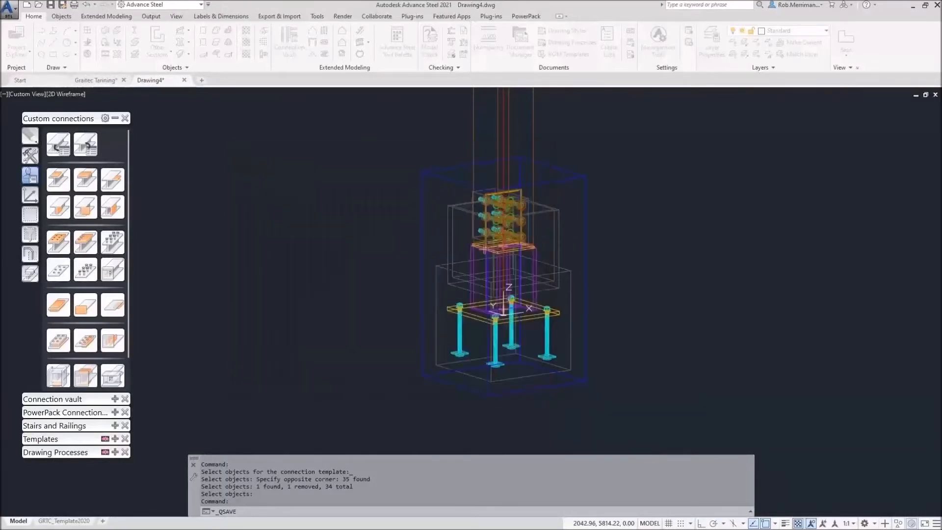
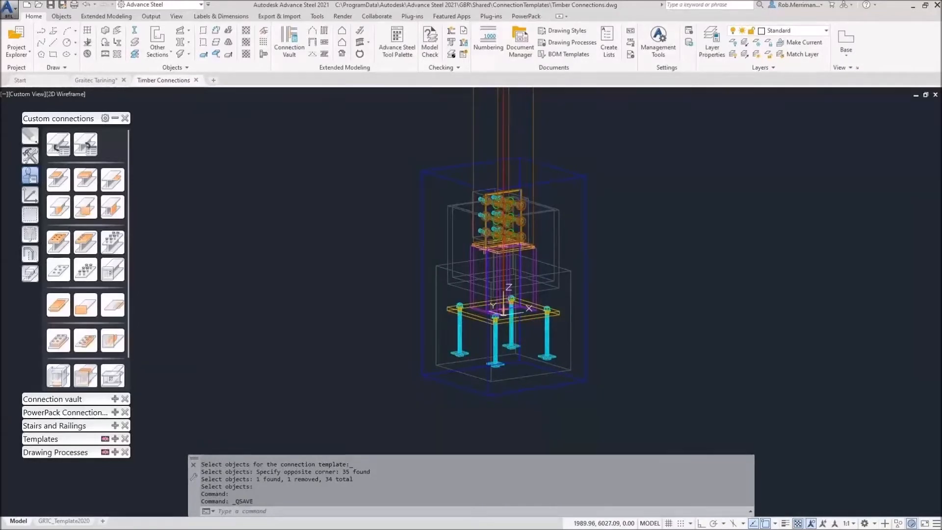
# - Close the Timber Connections drawing and delete the original base connection objects from under the timber column
pyautogui.click(195, 80)
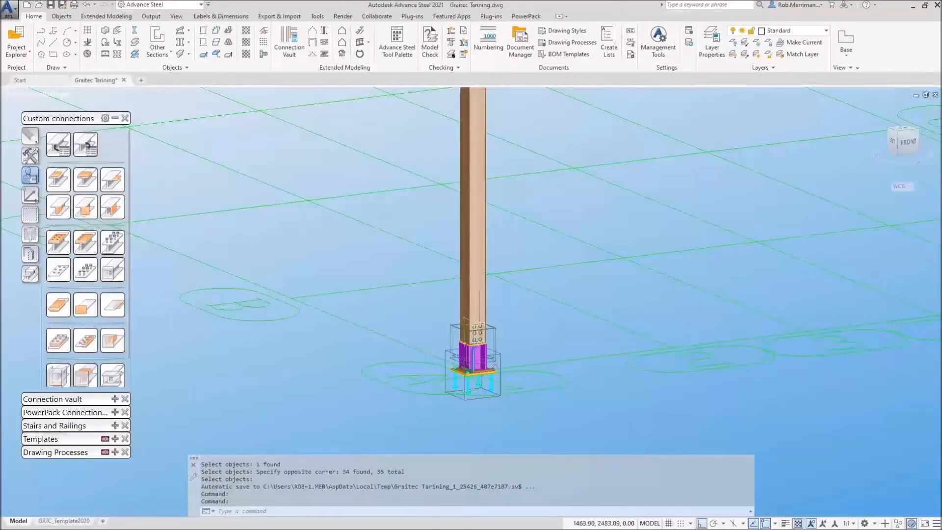
pyautogui.scroll(1, 447, 336)
pyautogui.click(410, 275)
pyautogui.scroll(-3, 409, 274)
pyautogui.click(501, 374)
pyautogui.press('Delete')
pyautogui.scroll(3, 442, 309)
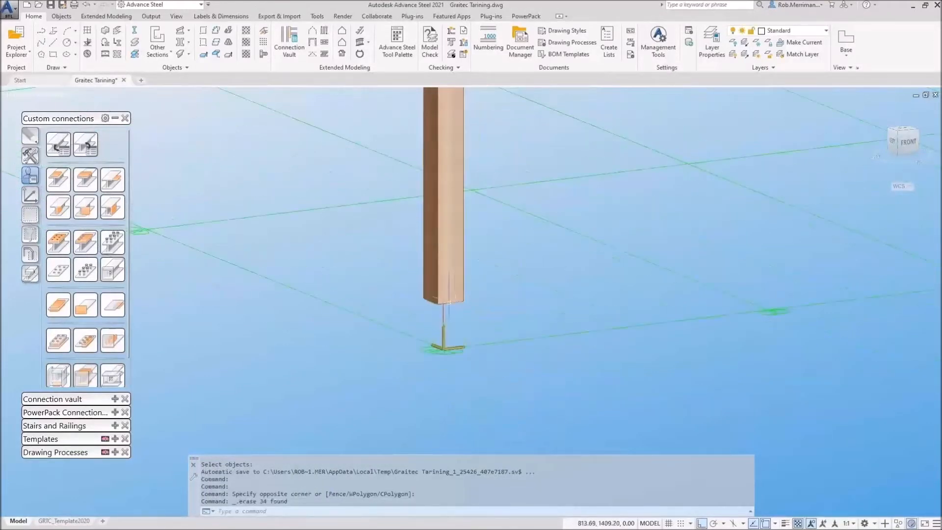
# - Display the timber column's features and delete the cut at its base
pyautogui.doubleClick(459, 294)
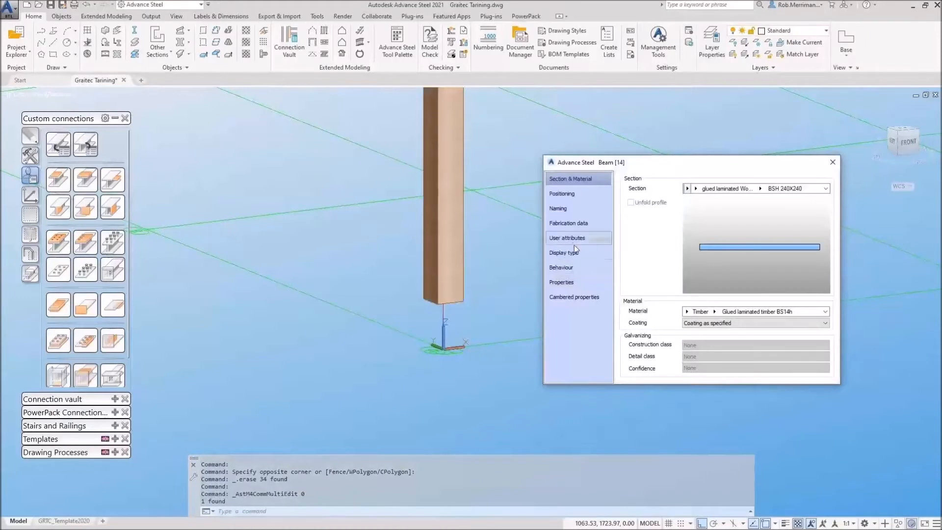
pyautogui.click(598, 253)
pyautogui.press('Escape')
pyautogui.click(505, 296)
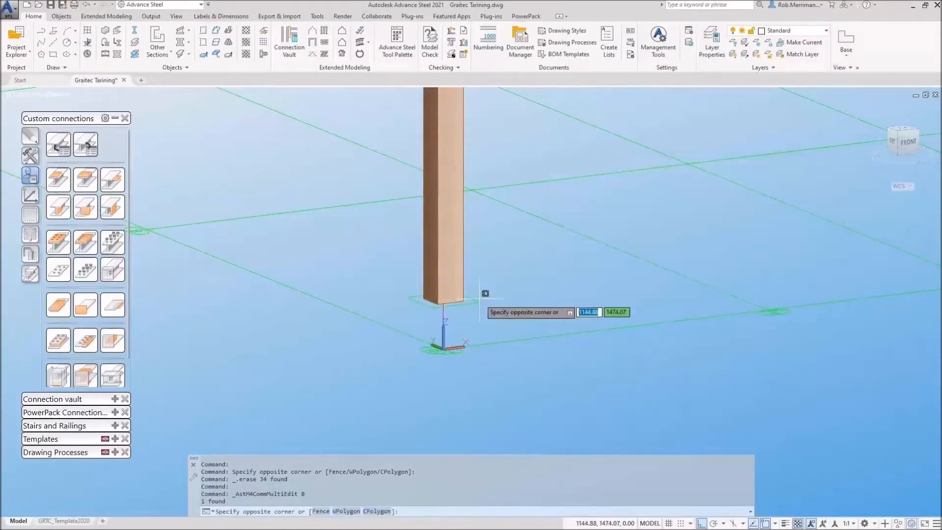
pyautogui.click(475, 303)
pyautogui.press('Delete')
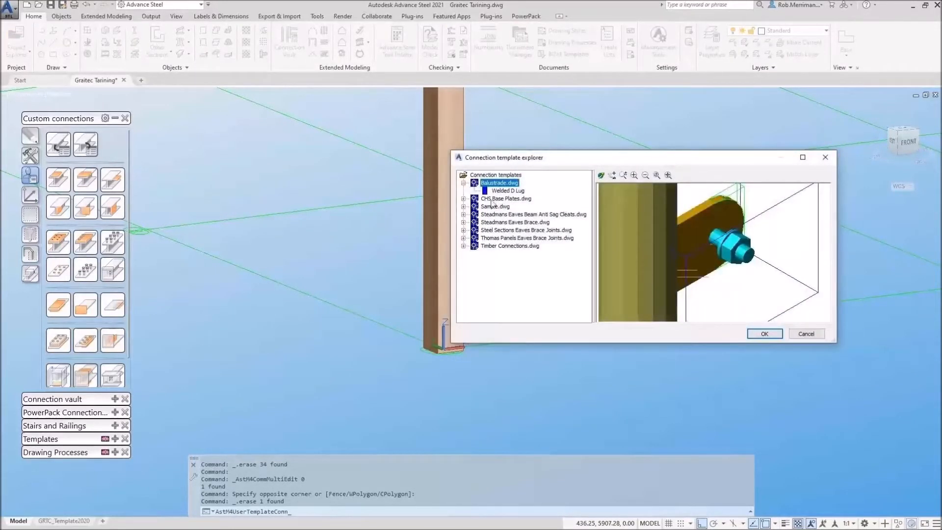
# - Apply the 240 Glulam Base connection template from Timber Connections.dwg to the timber column
pyautogui.click(463, 246)
pyautogui.click(508, 254)
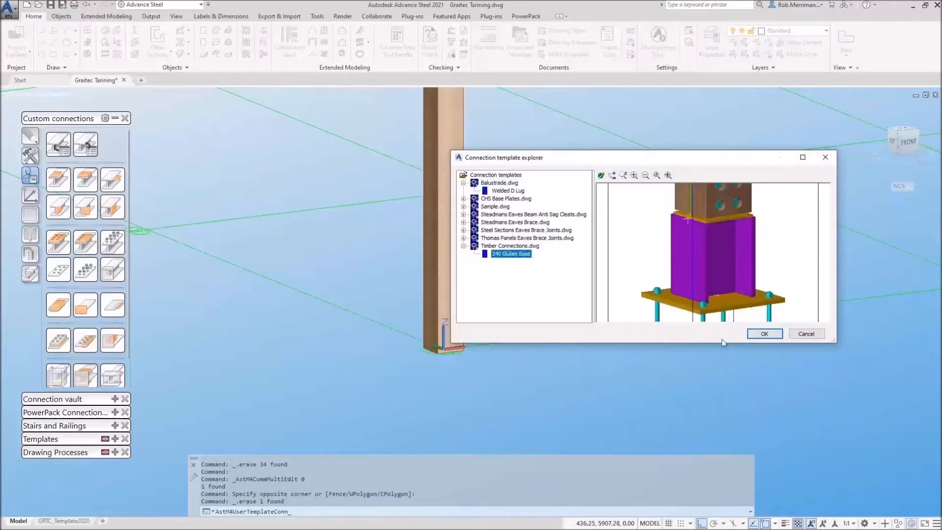
pyautogui.click(764, 333)
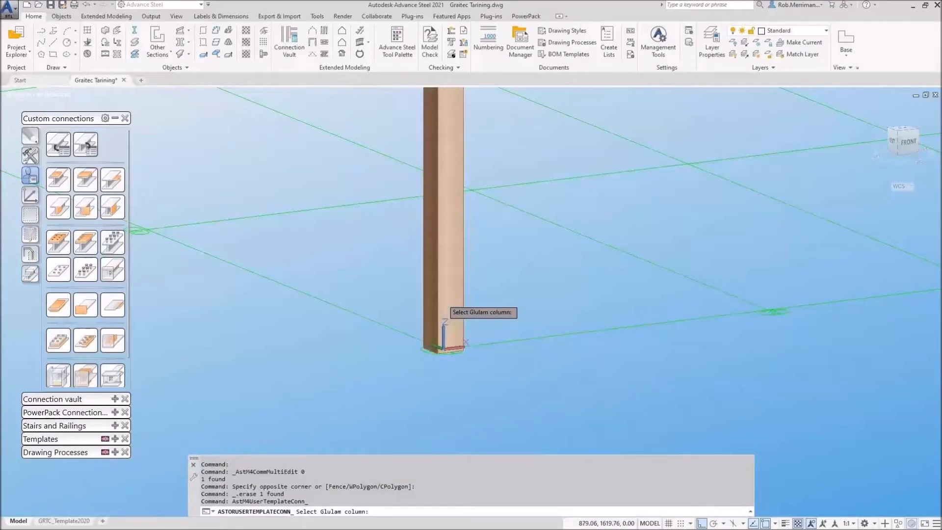
pyautogui.click(441, 303)
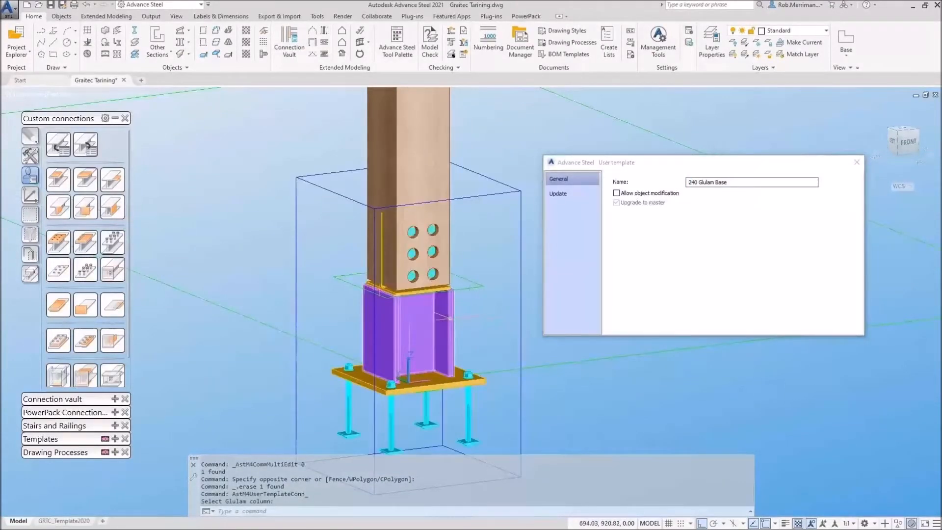
# - Set the timber column's display type to Standard and close the open property dialogs
pyautogui.doubleClick(449, 236)
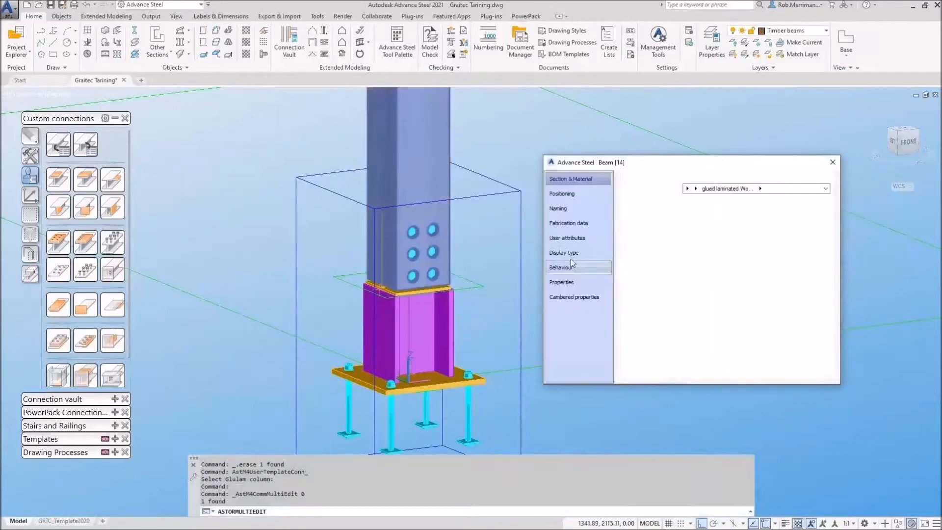
pyautogui.click(584, 253)
pyautogui.click(638, 213)
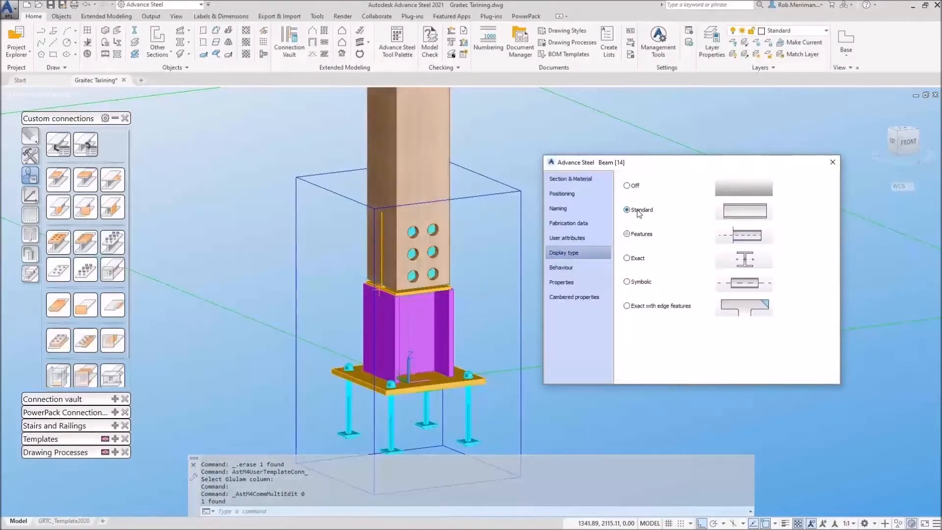
pyautogui.press('Escape')
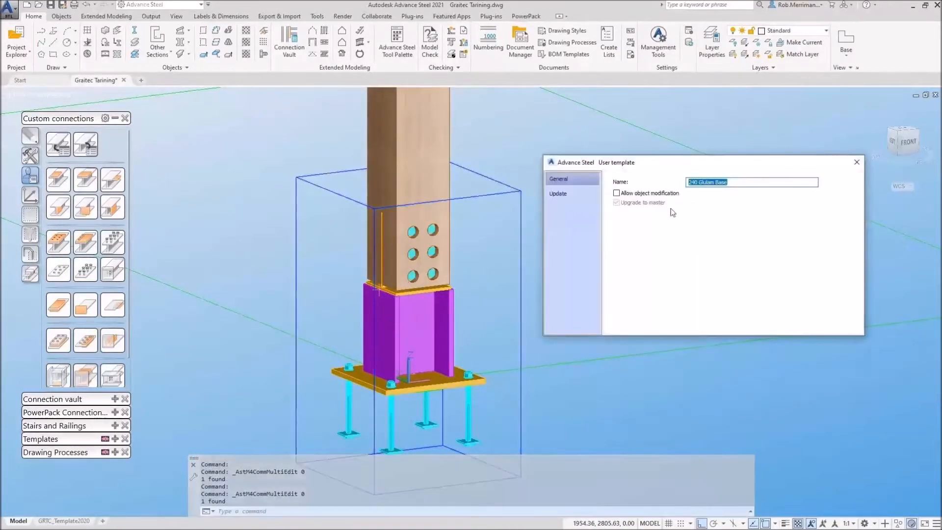
pyautogui.press('Return')
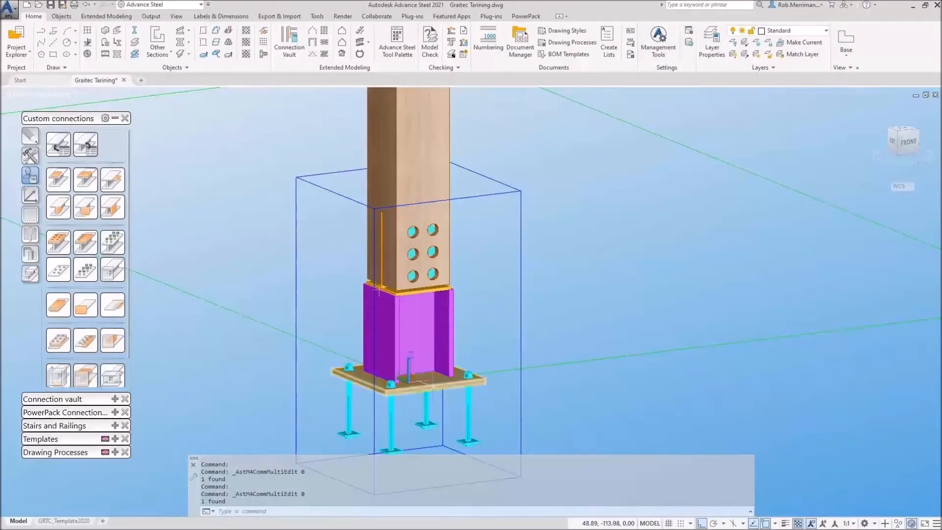
# - Transfer the 240 Glulam Base connection from the first timber column to the column at the other end of the gridline
pyautogui.click(30, 156)
pyautogui.click(85, 269)
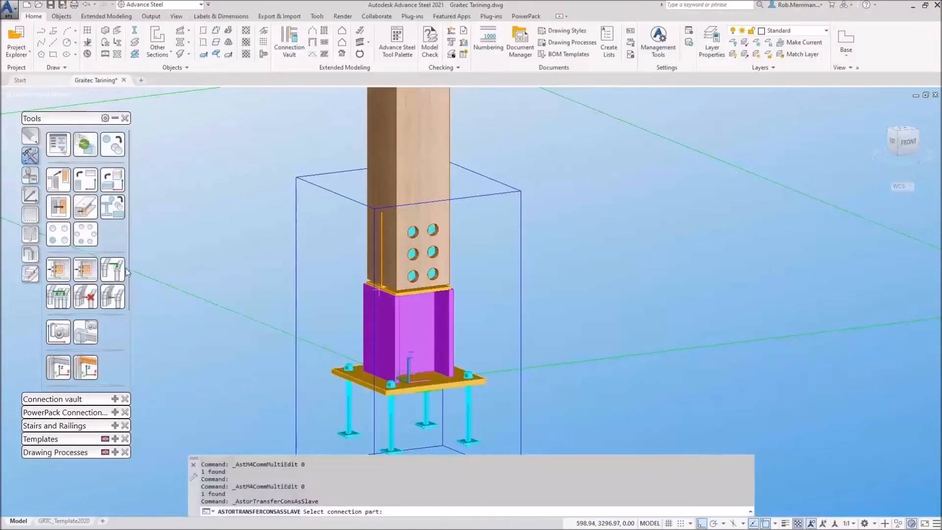
pyautogui.click(316, 221)
pyautogui.press('Return')
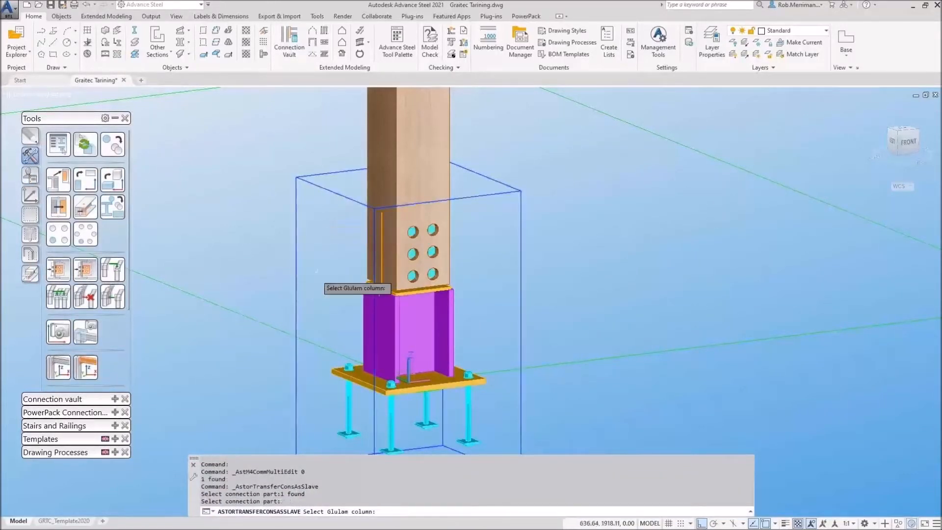
pyautogui.scroll(-5, 317, 277)
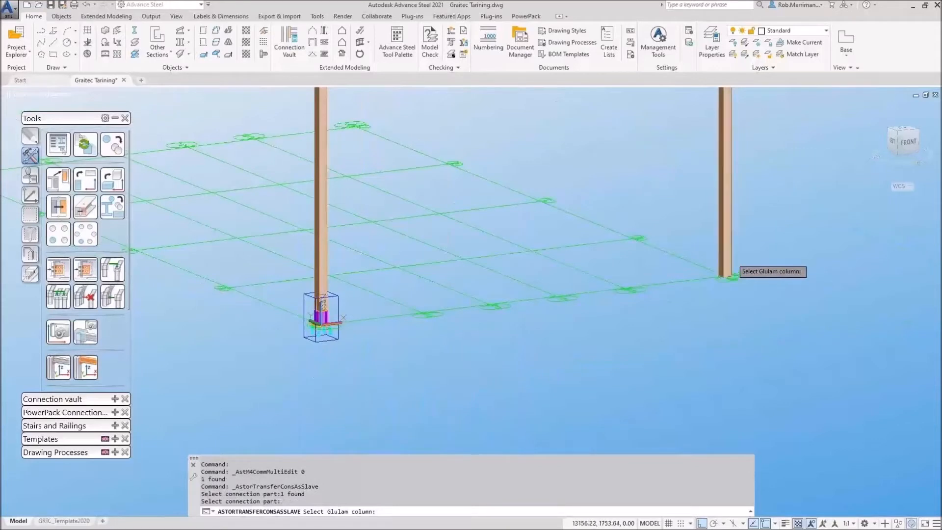
pyautogui.click(727, 267)
pyautogui.scroll(6, 740, 273)
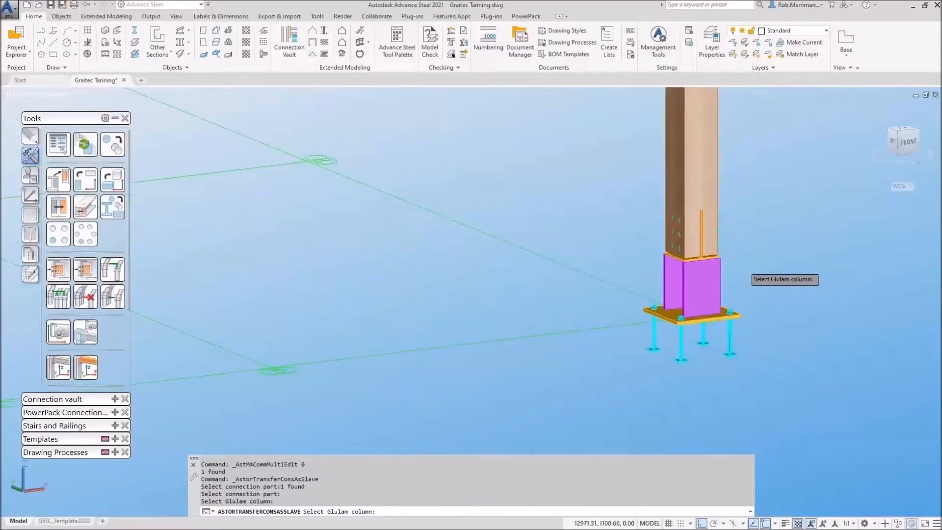
pyautogui.press('Return')
# - Set the second timber column's positioning angle to 90 degrees
pyautogui.scroll(-5, 744, 287)
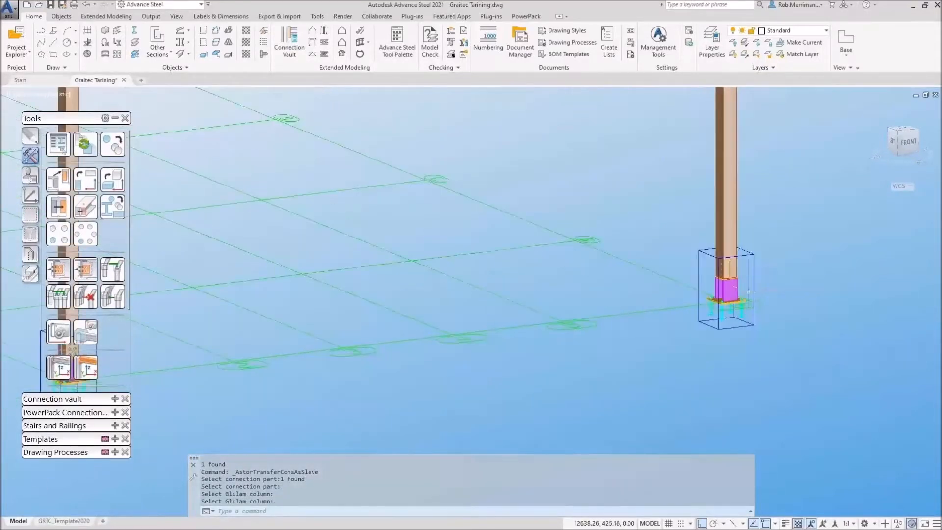
pyautogui.scroll(-3, 746, 292)
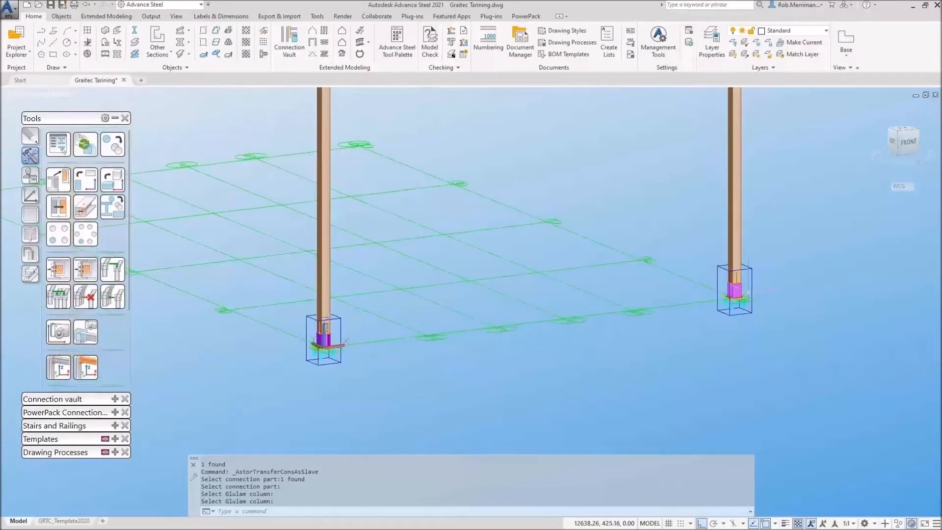
pyautogui.doubleClick(734, 162)
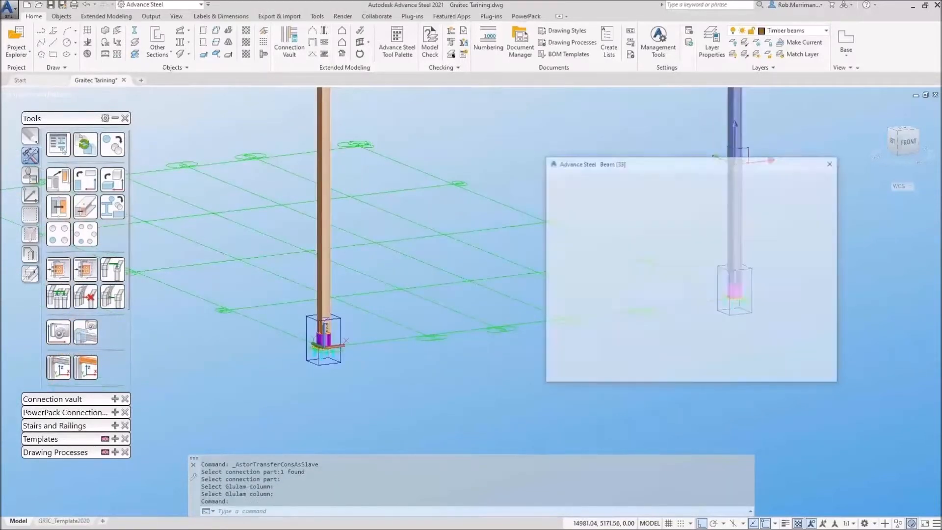
pyautogui.click(588, 194)
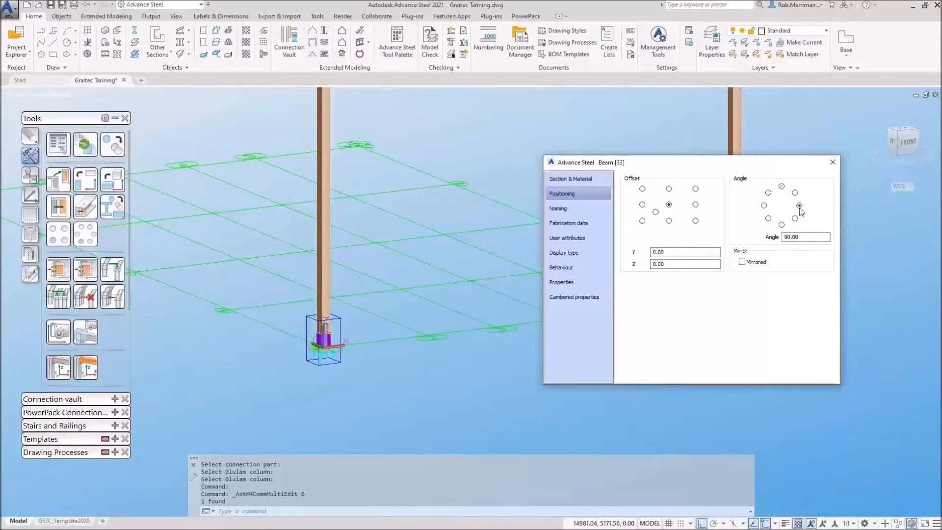
pyautogui.click(833, 163)
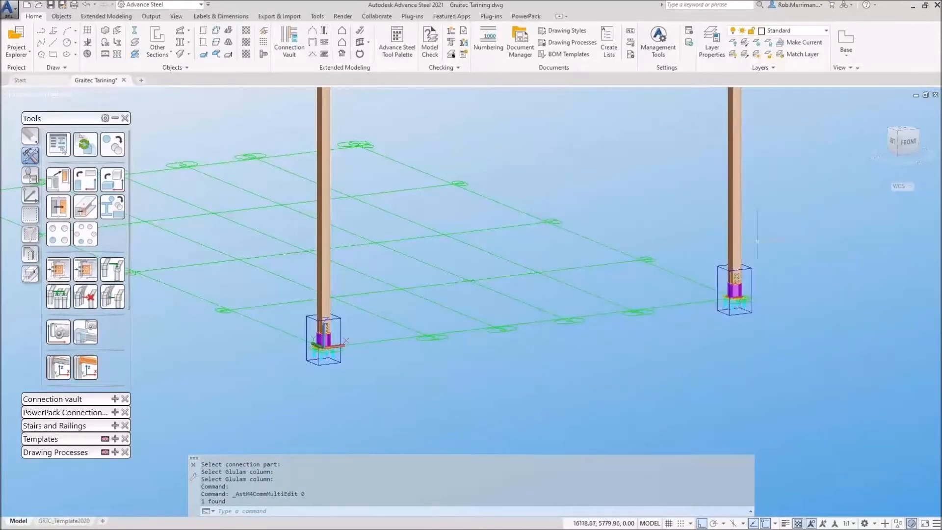
# - Rotate the UCS into the plane of the two columns, view it in plan and turn on 2D snaps
pyautogui.scroll(5, 750, 274)
pyautogui.keyDown('shift'); pyautogui.moveTo(710, 289); pyautogui.dragTo(883, 302, button='middle'); pyautogui.keyUp('shift')
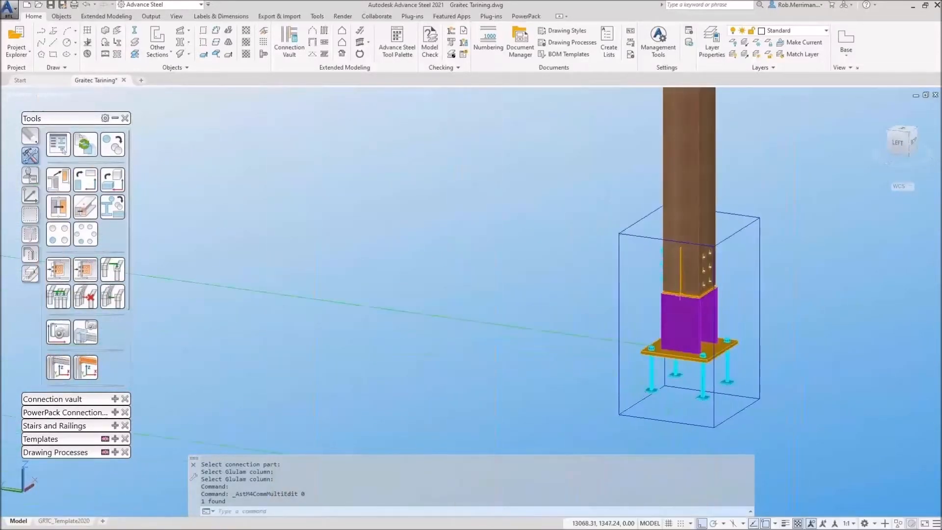
pyautogui.scroll(-4, 691, 294)
pyautogui.keyDown('shift'); pyautogui.moveTo(692, 299); pyautogui.dragTo(678, 302, button='middle'); pyautogui.keyUp('shift')
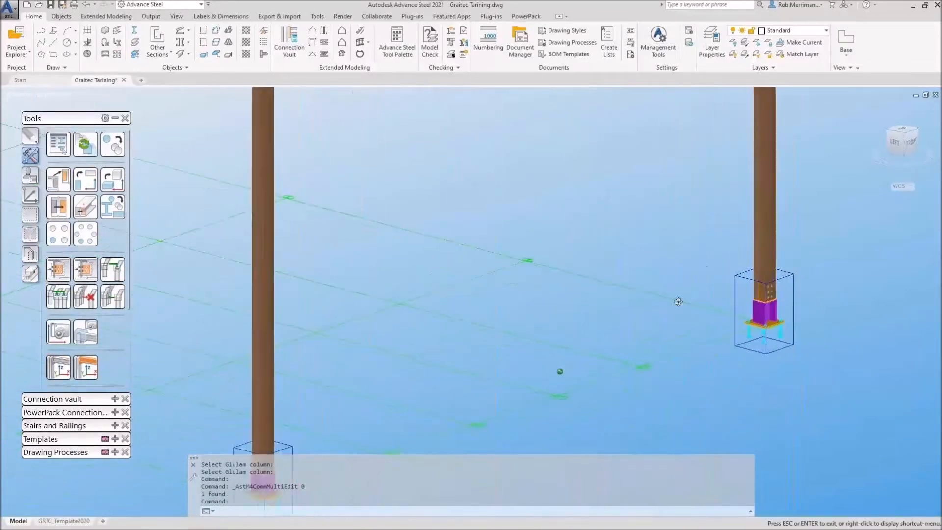
pyautogui.scroll(-3, 677, 302)
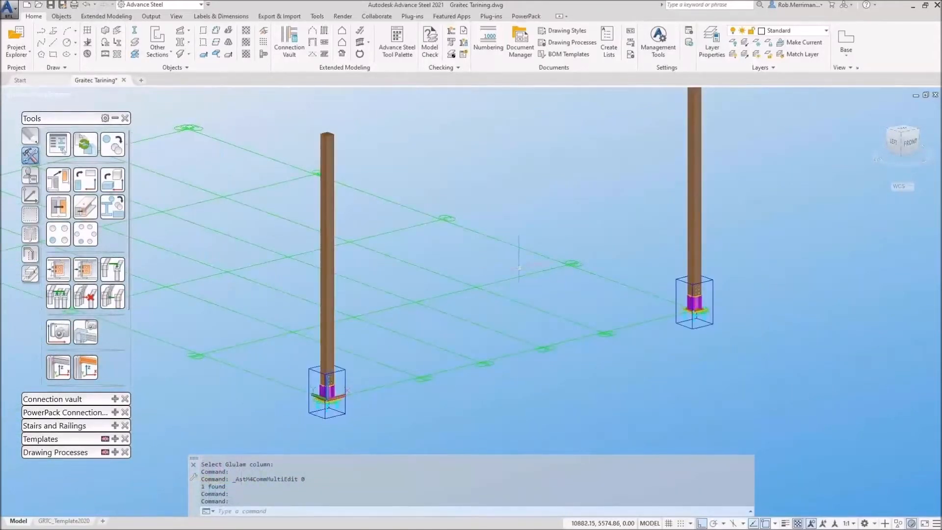
pyautogui.scroll(-2, 519, 267)
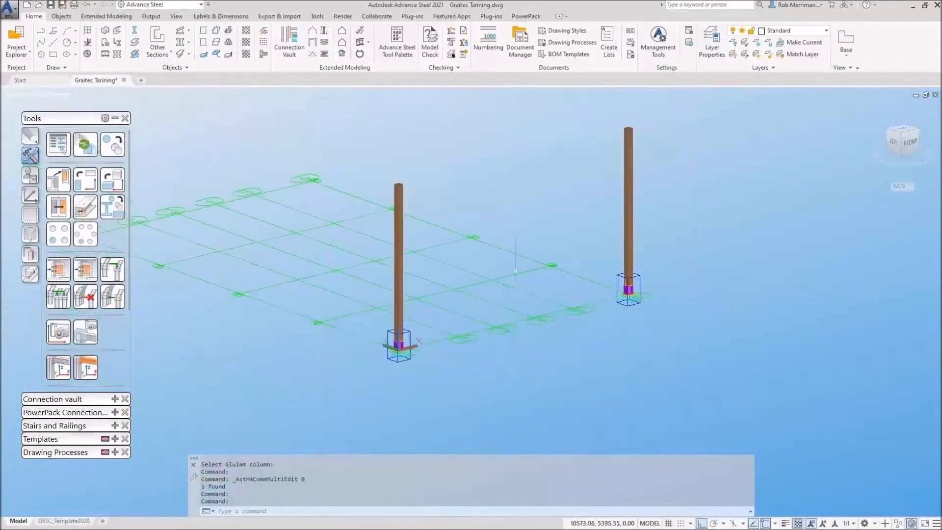
pyautogui.click(34, 196)
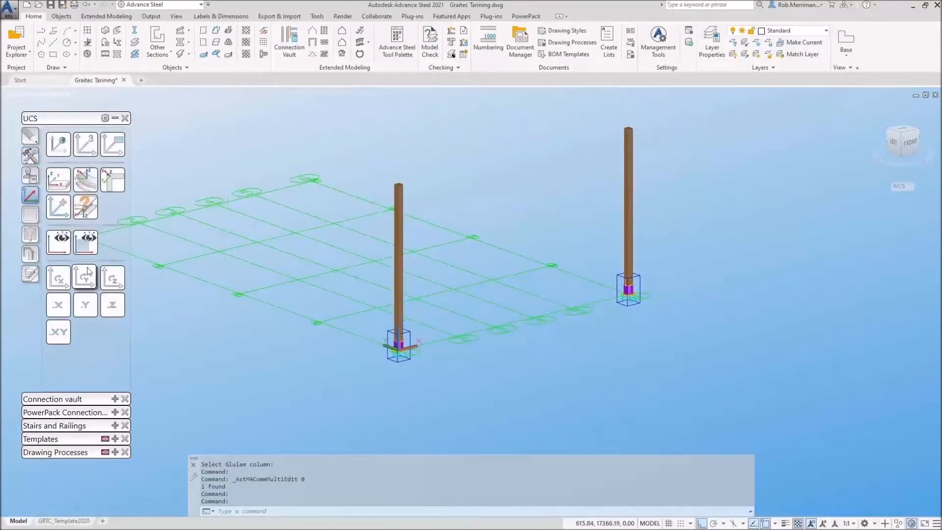
pyautogui.click(64, 251)
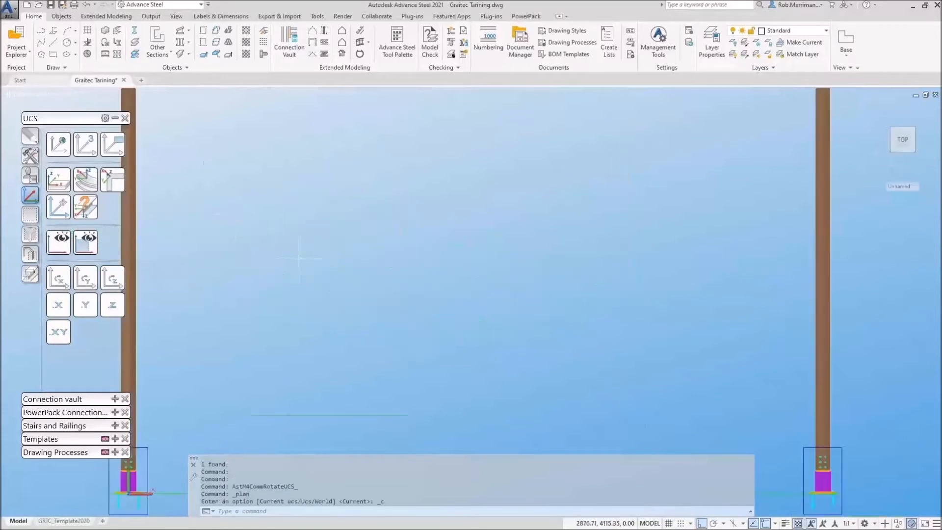
pyautogui.click(31, 256)
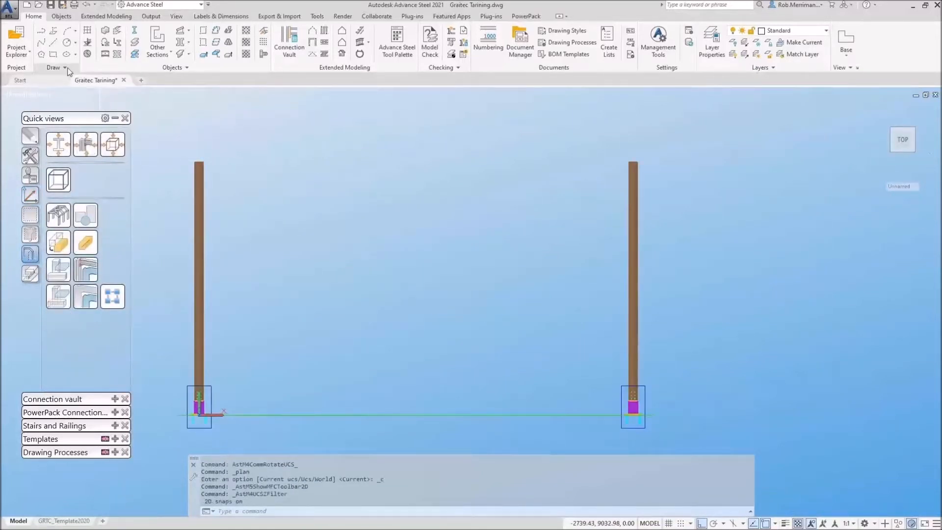
# - Draw a straight line connecting the tops of the two timber columns
pyautogui.click(66, 34)
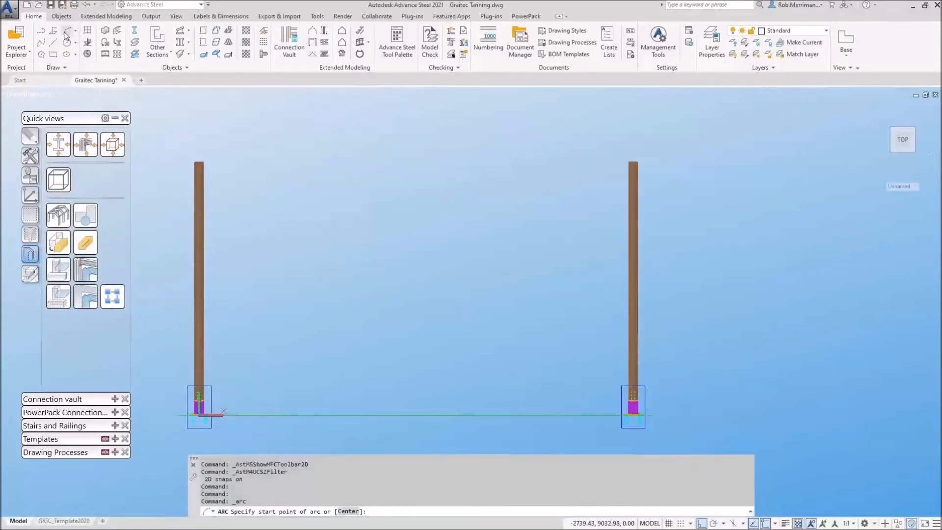
pyautogui.scroll(-2, 449, 223)
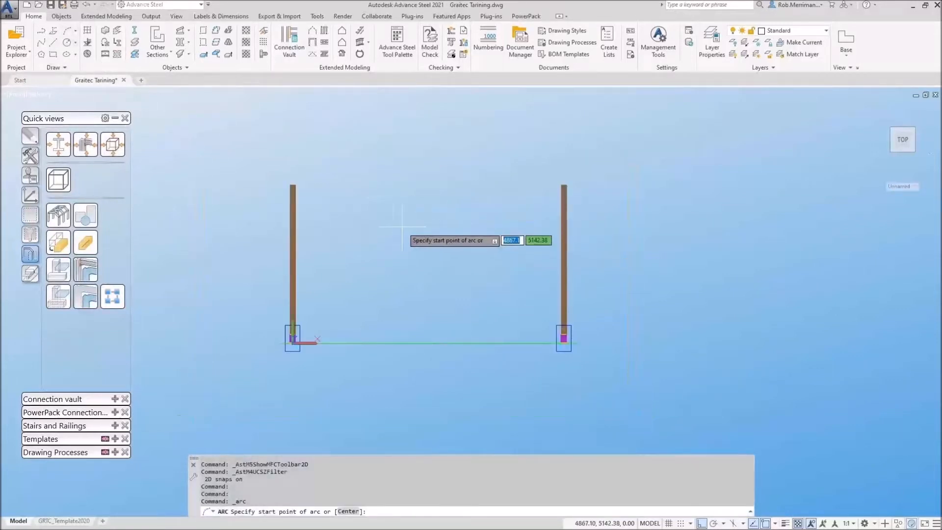
pyautogui.click(53, 42)
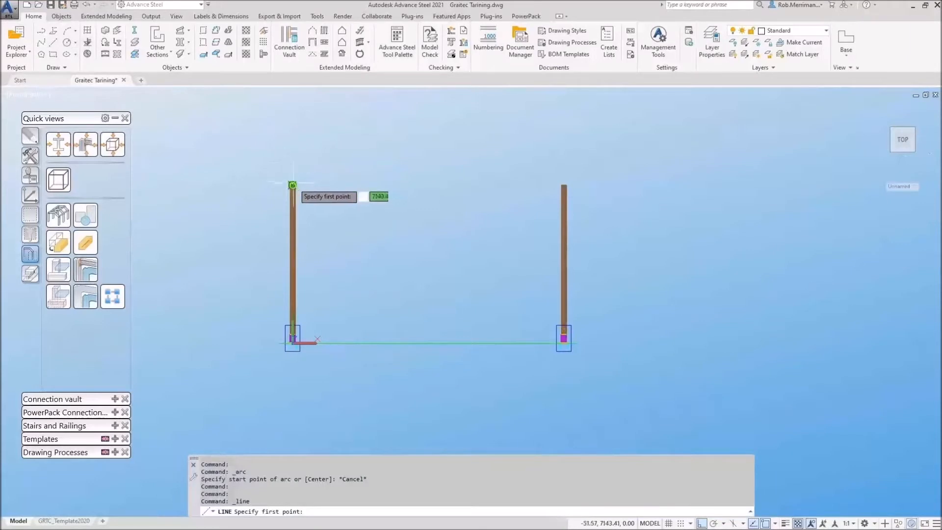
pyautogui.click(293, 184)
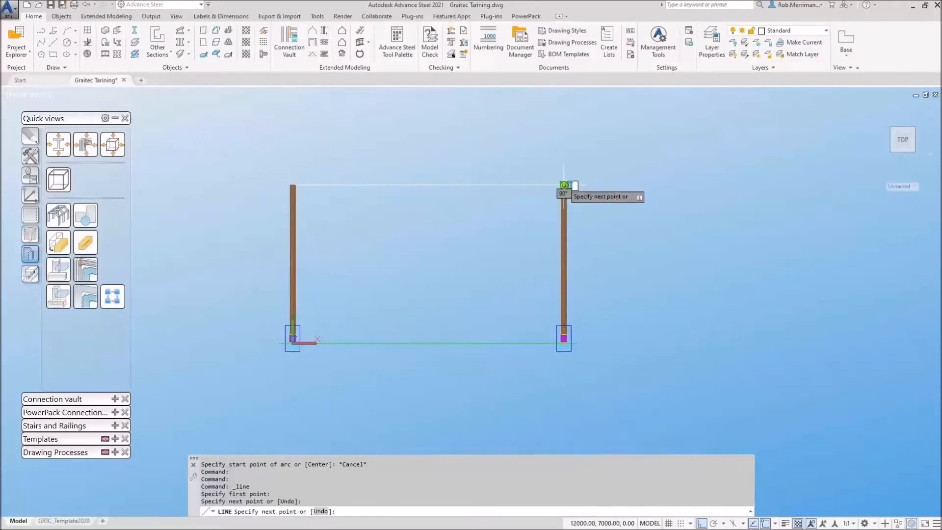
pyautogui.click(473, 185)
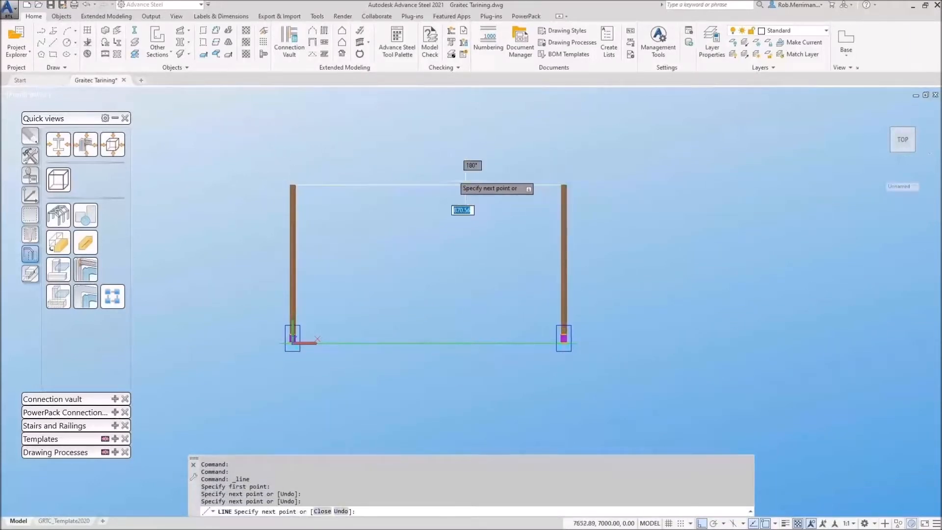
pyautogui.press('Escape')
pyautogui.press('Escape')
pyautogui.press('Escape')
# - Delete the surplus line segment near the second column's top and select the line spanning the columns
pyautogui.click(443, 167)
pyautogui.click(633, 205)
pyautogui.press('Delete')
pyautogui.click(552, 185)
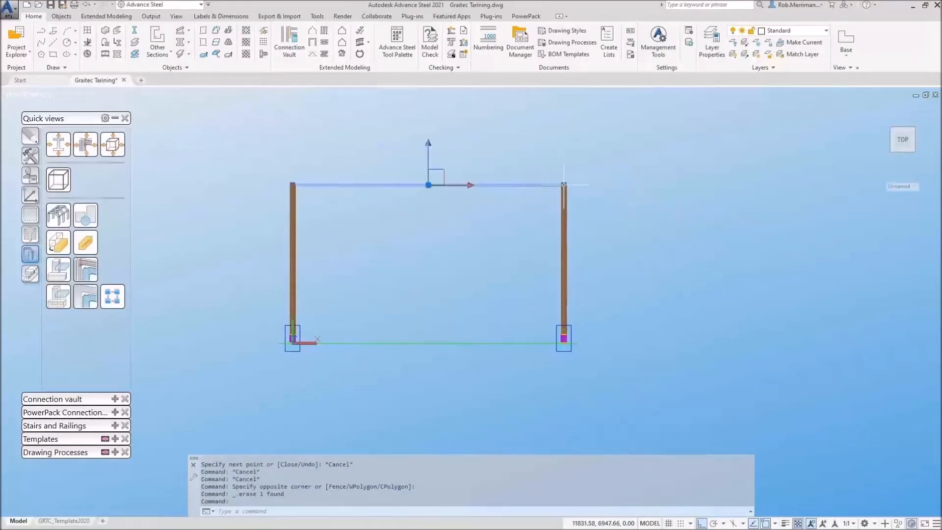
# - Stretch the end of the spanning line 1750 mm outward beyond the second timber column
pyautogui.click(564, 185)
pyautogui.scroll(2, 586, 185)
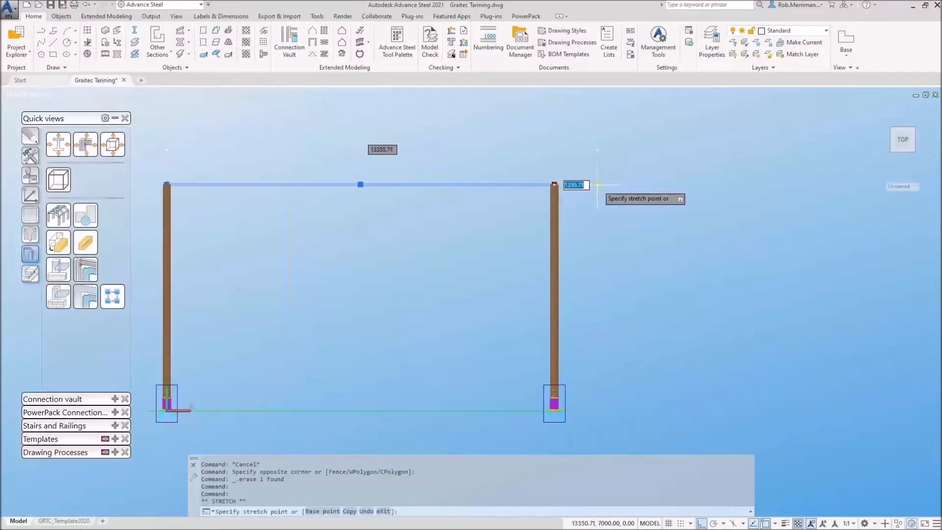
pyautogui.scroll(4, 597, 184)
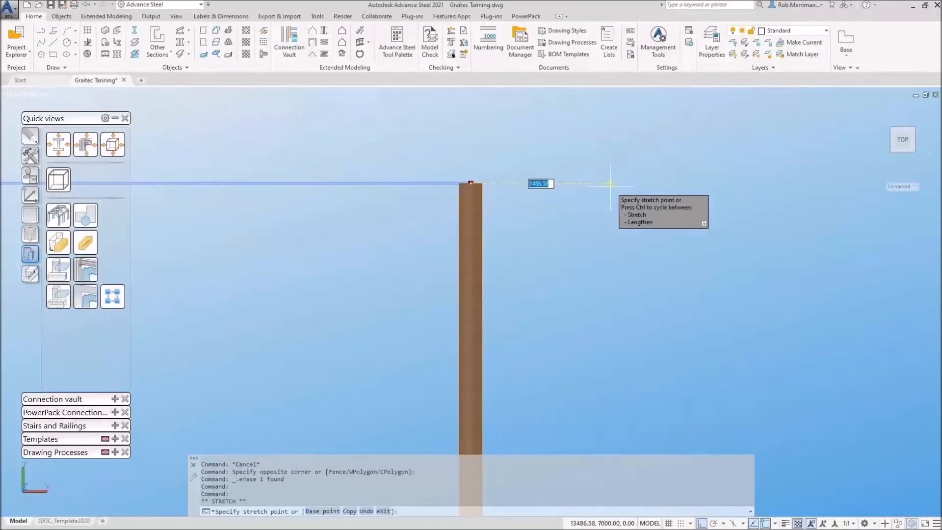
pyautogui.write('1750')
pyautogui.press('Return')
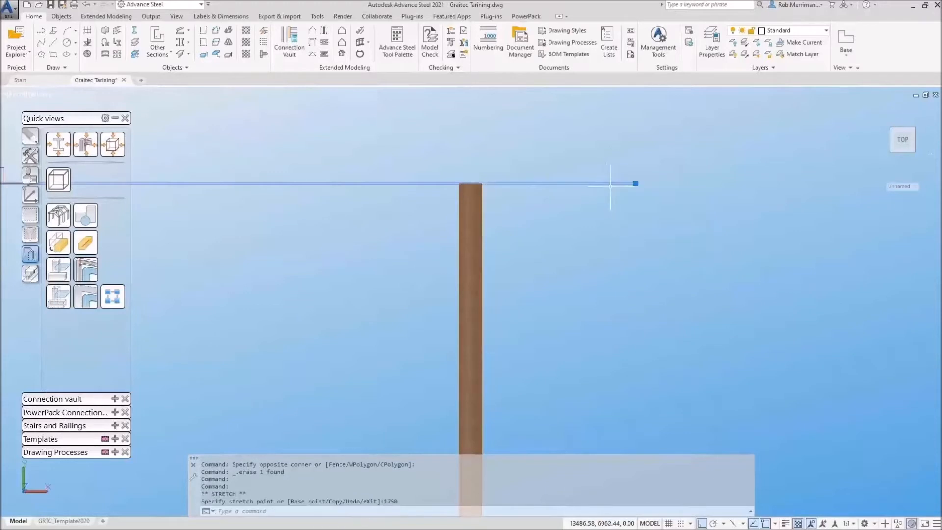
# - Stretch the opposite end of the spanning line 1750 mm outward beyond the first timber column
pyautogui.scroll(-3, 694, 236)
pyautogui.click(168, 216)
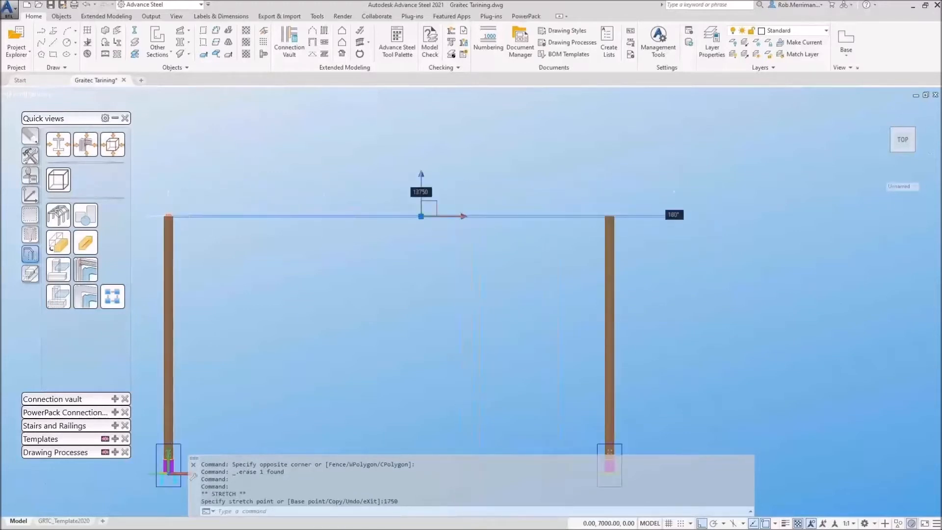
pyautogui.scroll(-3, 311, 228)
pyautogui.scroll(5, 218, 224)
pyautogui.write('17')
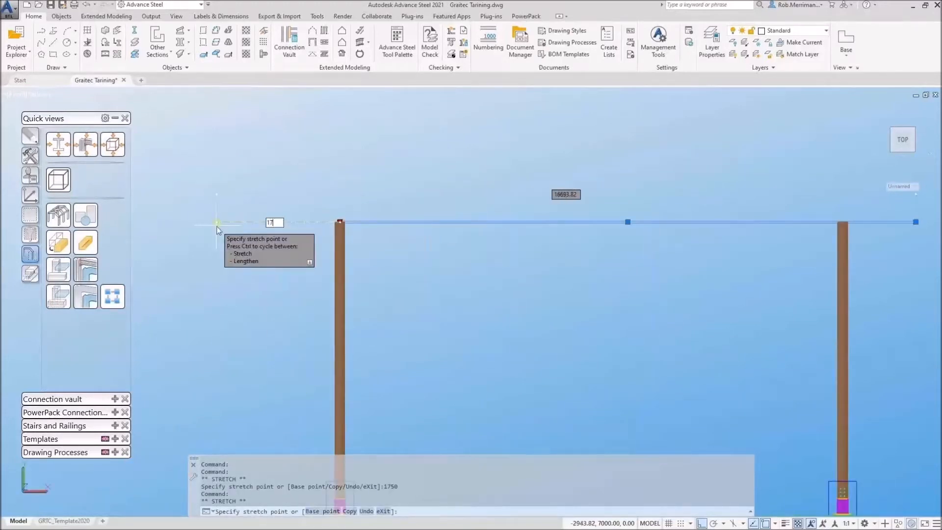
pyautogui.press('Escape')
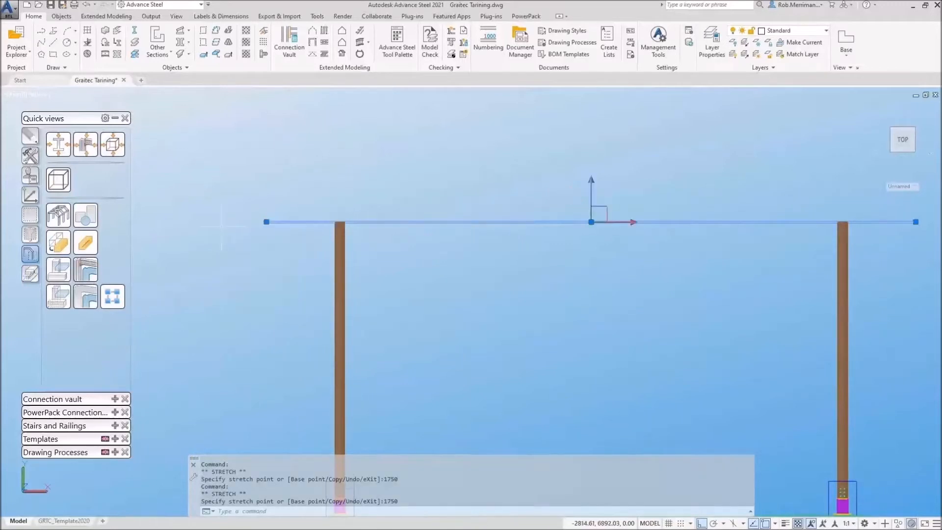
pyautogui.press('Escape')
# - Draw a 750 mm vertical line upward from the midpoint of the spanning line
pyautogui.click(53, 43)
pyautogui.keyDown('shift'); pyautogui.rightClick(526, 166); pyautogui.keyUp('shift')
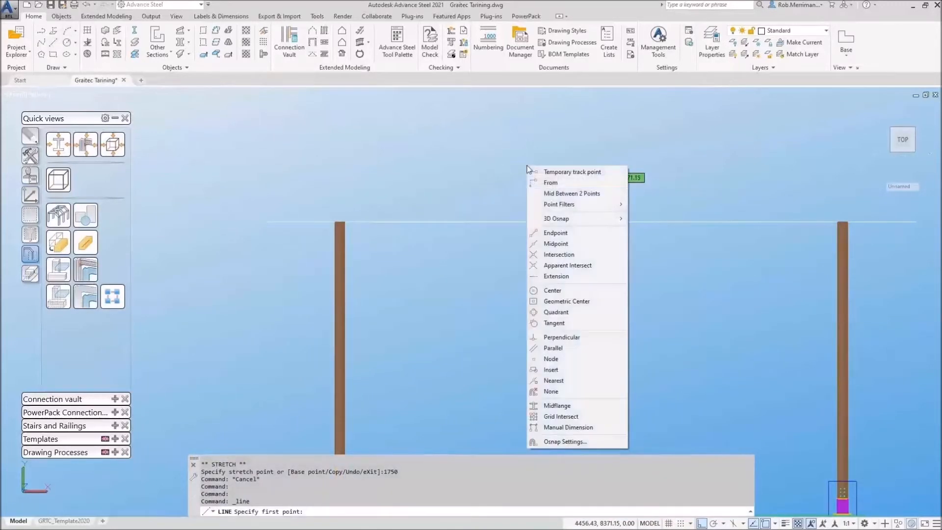
pyautogui.click(569, 244)
pyautogui.click(591, 222)
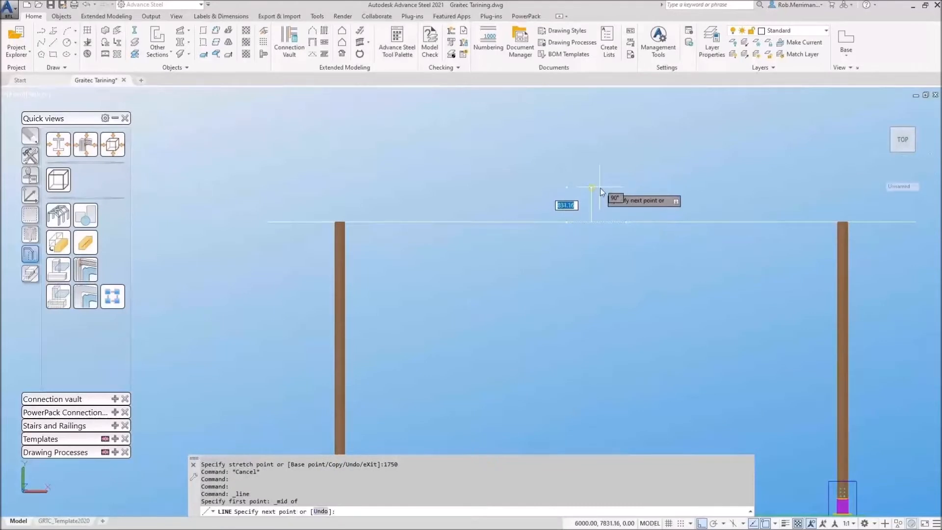
pyautogui.press('Return')
pyautogui.press('Escape')
# - Copy the 750 mm vertical line by its top endpoint to the spanning line's end beyond the first column
pyautogui.rightClick(242, 173)
pyautogui.click(60, 152)
pyautogui.click(30, 136)
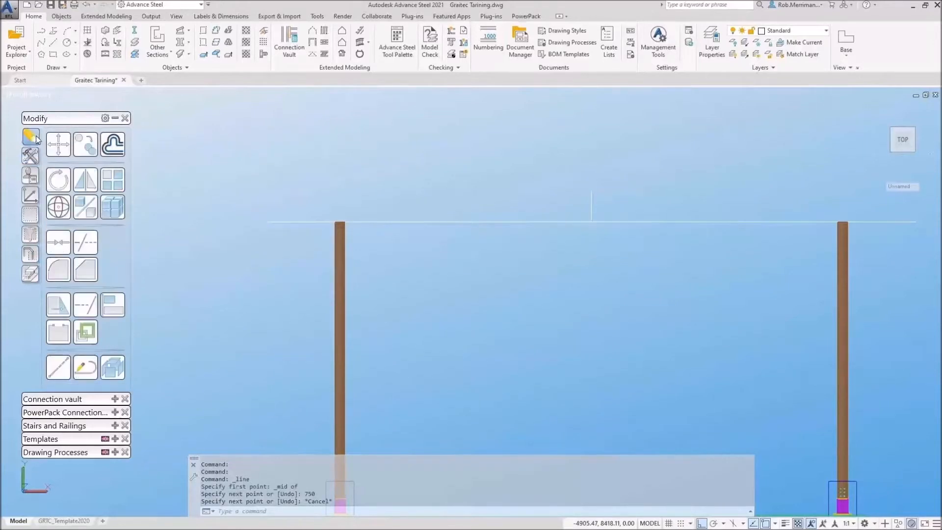
pyautogui.click(86, 144)
pyautogui.click(591, 202)
pyautogui.press('Return')
pyautogui.keyDown('shift'); pyautogui.rightClick(592, 198); pyautogui.keyUp('shift')
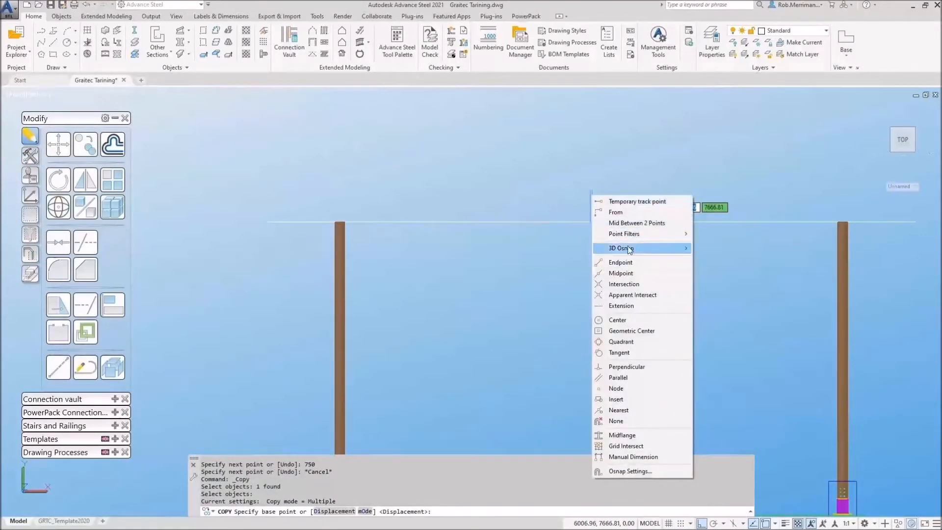
pyautogui.click(600, 262)
pyautogui.click(590, 192)
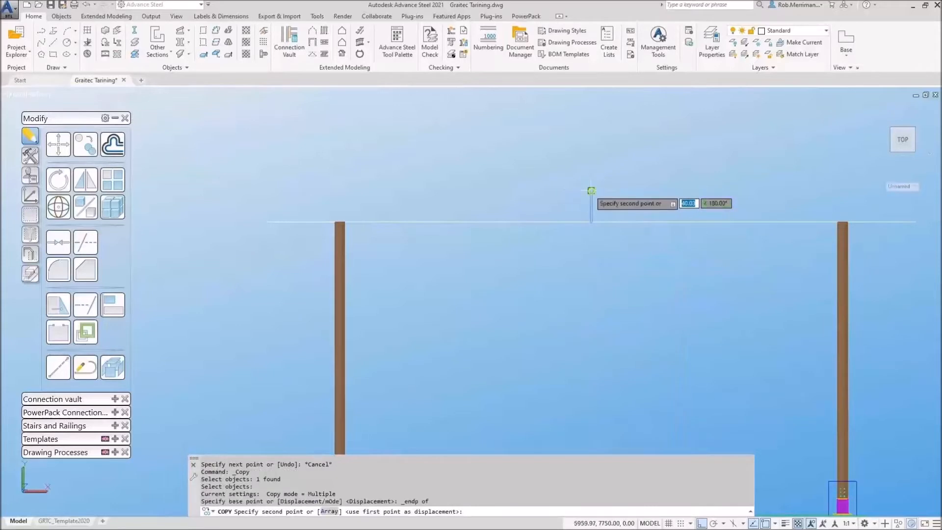
pyautogui.keyDown('shift'); pyautogui.rightClick(277, 210); pyautogui.keyUp('shift')
pyautogui.click(305, 276)
pyautogui.click(266, 218)
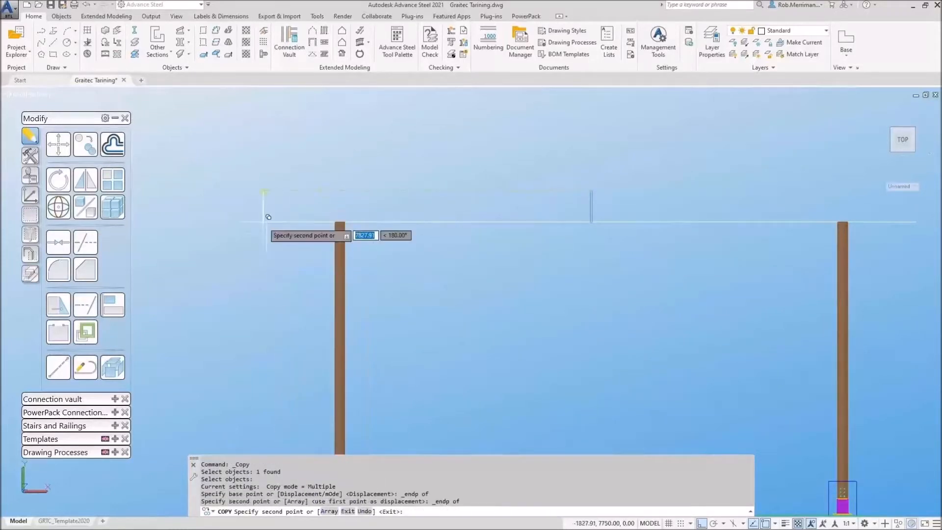
# - Place another copy of the vertical line at the spanning line's end beyond the second column and finish copying
pyautogui.scroll(-2, 265, 218)
pyautogui.keyDown('shift'); pyautogui.rightClick(485, 218); pyautogui.keyUp('shift')
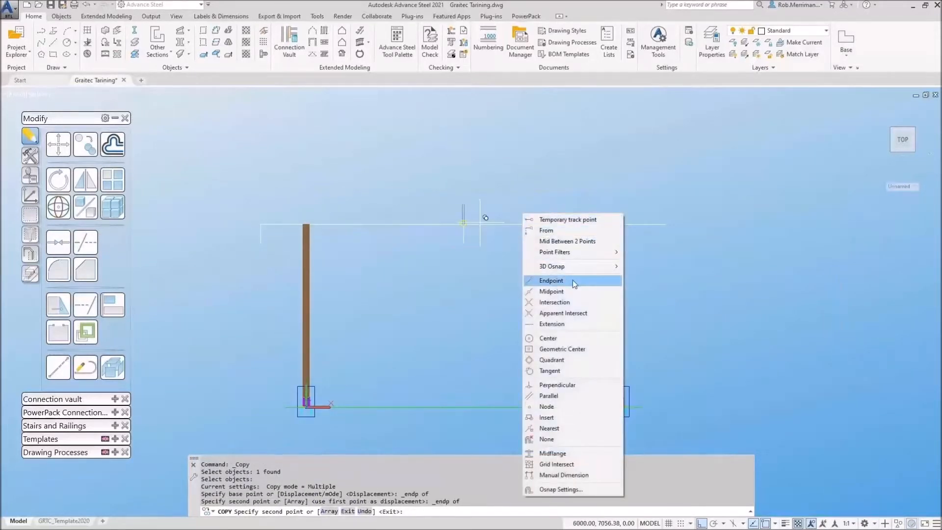
pyautogui.click(572, 278)
pyautogui.click(664, 223)
pyautogui.press('Escape')
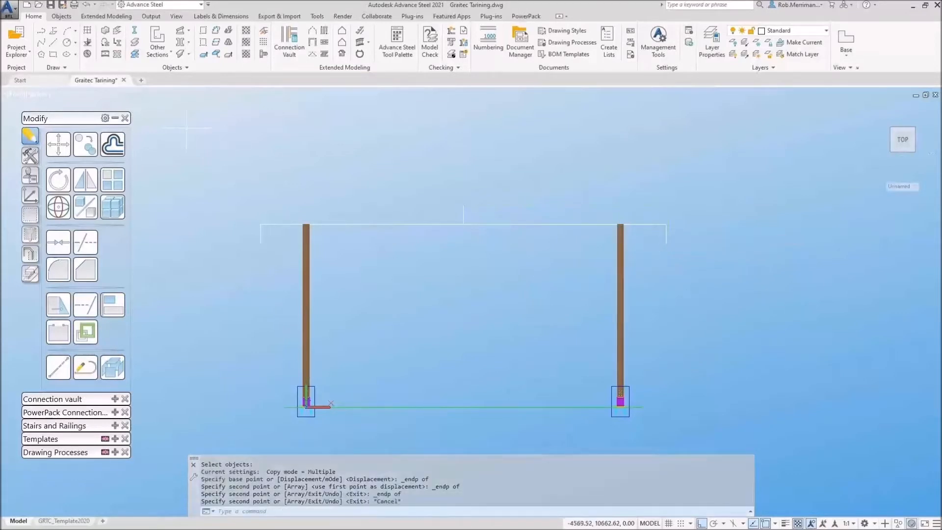
# - Start a three-point arc at the lower end of the first column's outer vertical line, snapping its second point to the middle vertical line's top
pyautogui.click(67, 43)
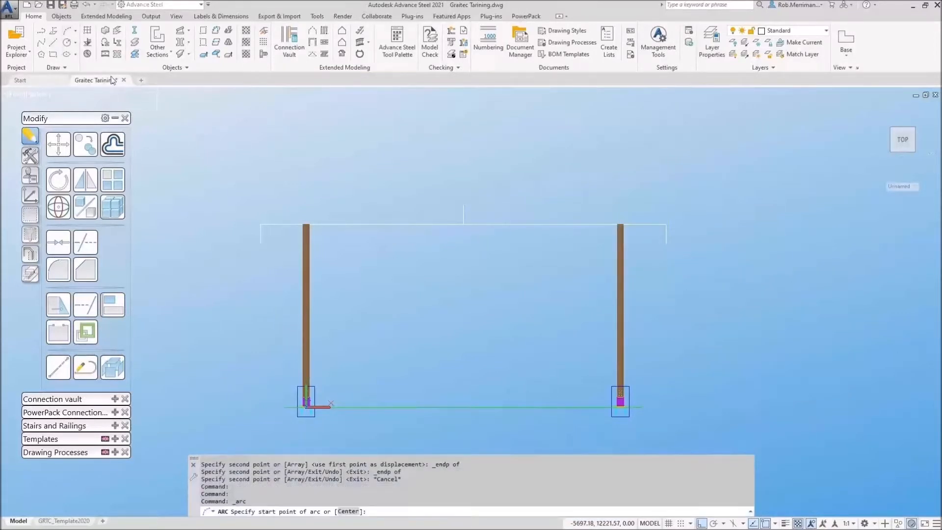
pyautogui.keyDown('shift'); pyautogui.rightClick(262, 242); pyautogui.keyUp('shift')
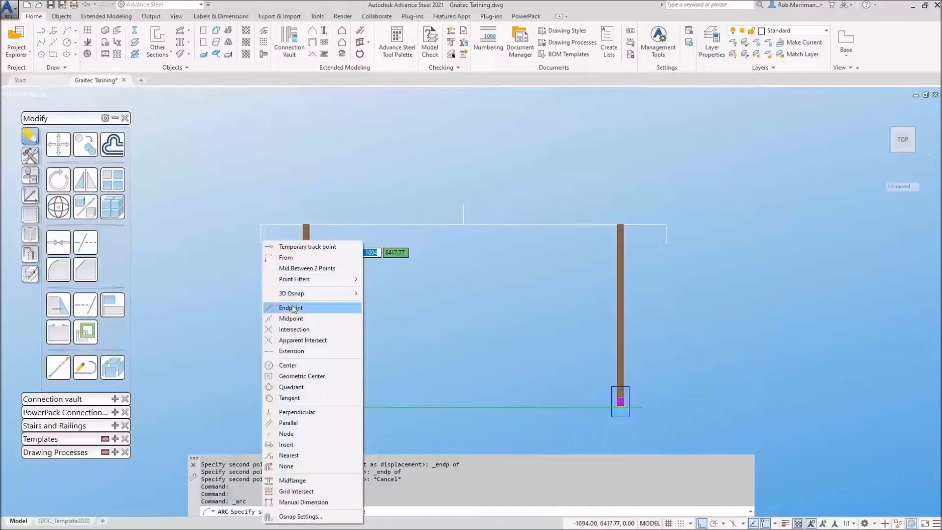
pyautogui.click(291, 308)
pyautogui.click(263, 243)
pyautogui.keyDown('shift'); pyautogui.rightClick(467, 202); pyautogui.keyUp('shift')
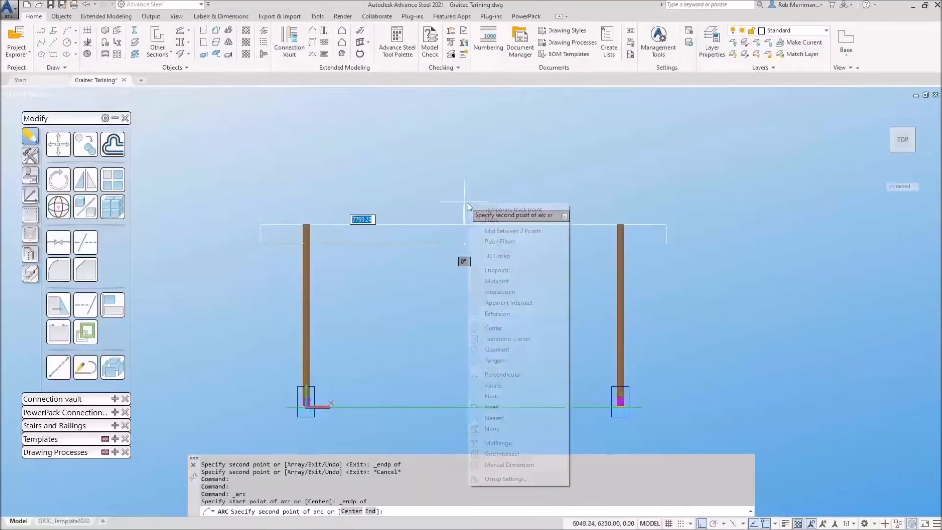
pyautogui.click(488, 269)
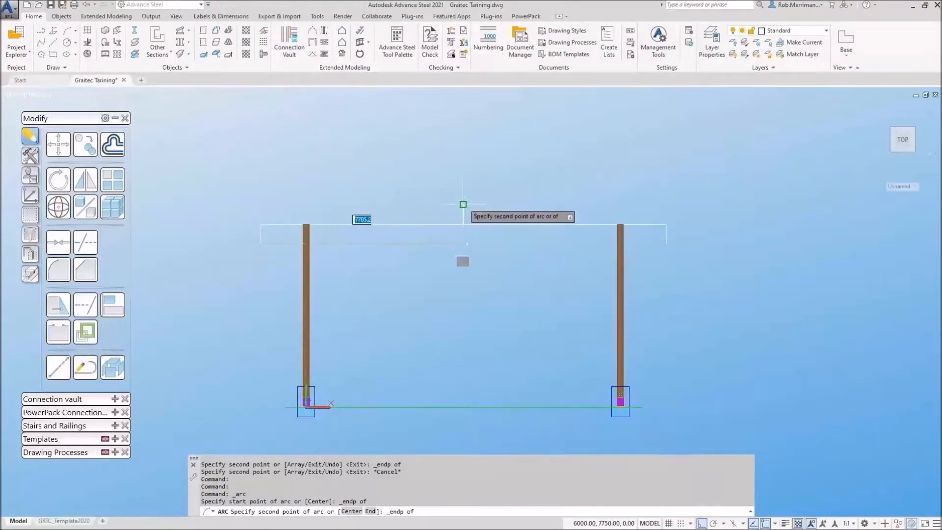
# - Complete the roof arc through the upper endpoint of the central construction line, ending at the lower endpoint beyond the far column
pyautogui.click(464, 204)
pyautogui.keyDown('shift'); pyautogui.rightClick(600, 219); pyautogui.keyUp('shift')
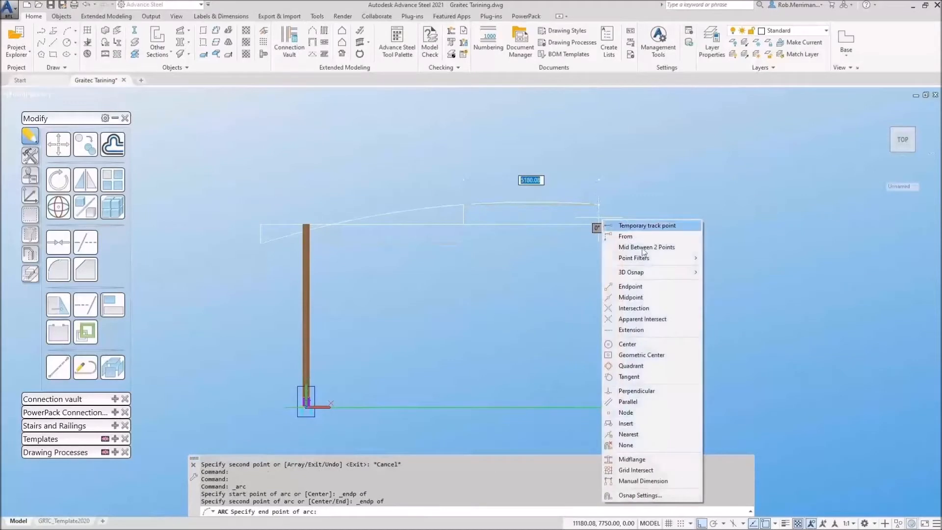
pyautogui.click(652, 286)
pyautogui.click(665, 243)
pyautogui.press('Escape')
# - Delete all the straight construction lines around the arc, keeping only the arc above the two columns
pyautogui.click(272, 231)
pyautogui.click(243, 213)
pyautogui.click(469, 229)
pyautogui.click(457, 219)
pyautogui.press('Delete')
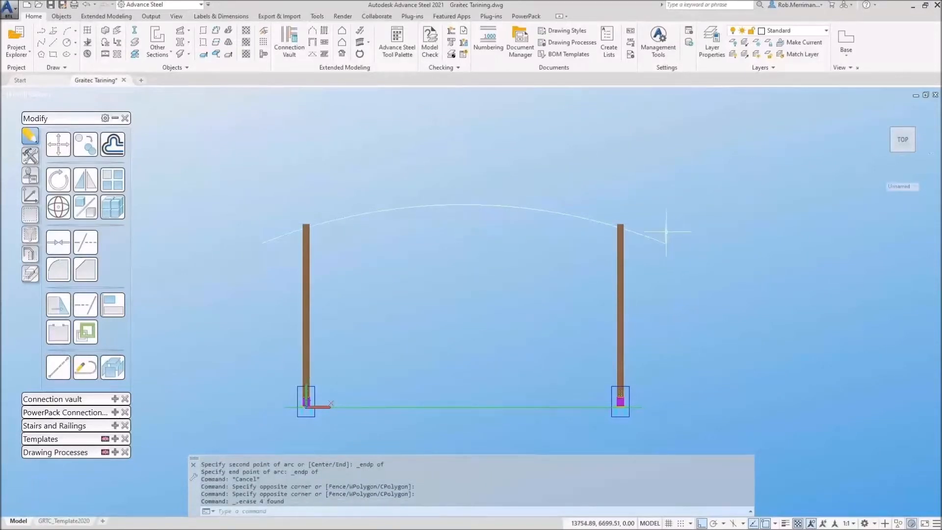
pyautogui.click(666, 230)
pyautogui.press('Delete')
# - View the frame in 3D, reset the UCS to World, and switch off 2D snaps
pyautogui.keyDown('shift'); pyautogui.moveTo(468, 211); pyautogui.dragTo(375, 201, button='middle'); pyautogui.keyUp('shift')
pyautogui.scroll(5, 410, 240)
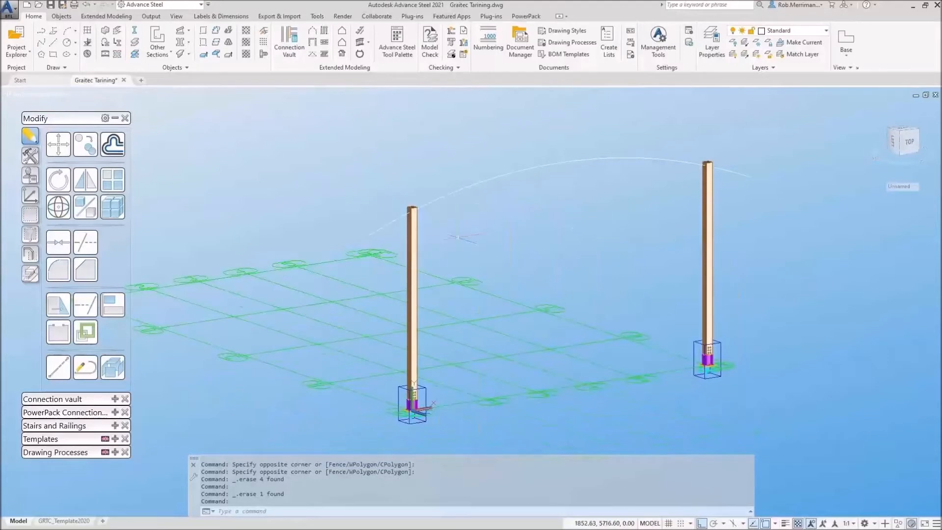
pyautogui.click(30, 195)
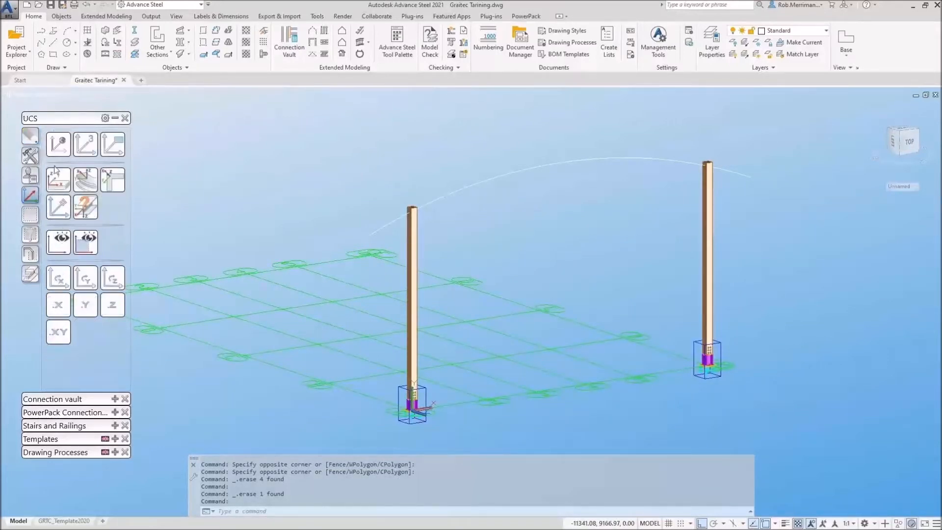
pyautogui.click(57, 206)
pyautogui.click(30, 253)
pyautogui.click(88, 218)
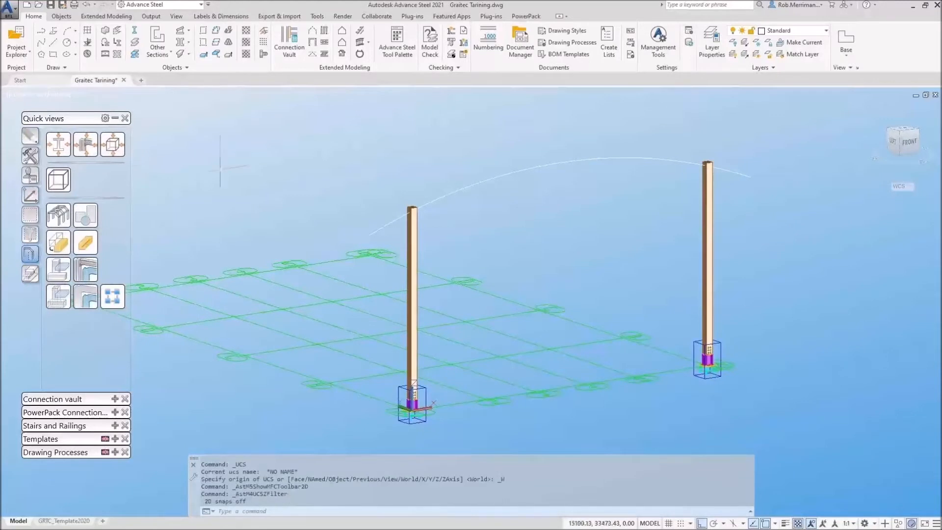
# - Convert the arc spanning the two columns into a curved beam, keeping the original arc
pyautogui.click(30, 155)
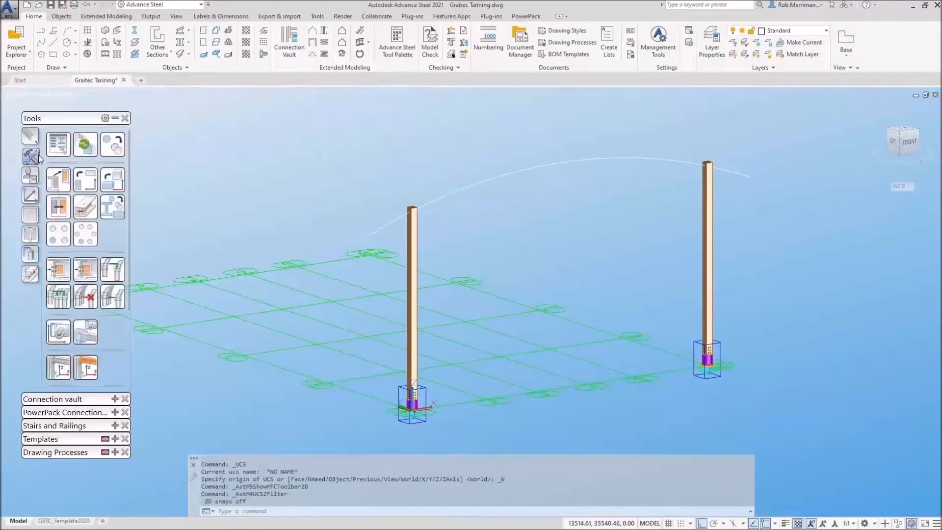
pyautogui.click(118, 47)
pyautogui.click(427, 200)
pyautogui.press('Return')
pyautogui.press('Down')
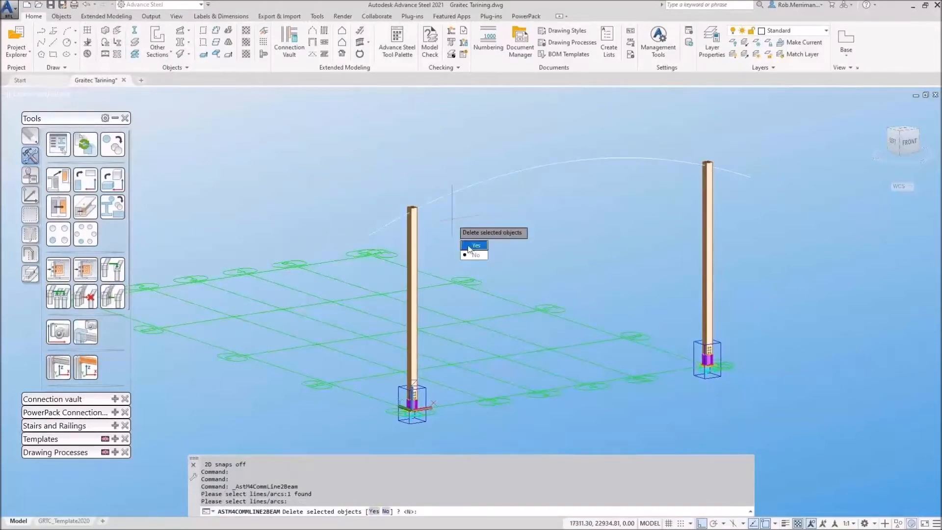
pyautogui.press('Return')
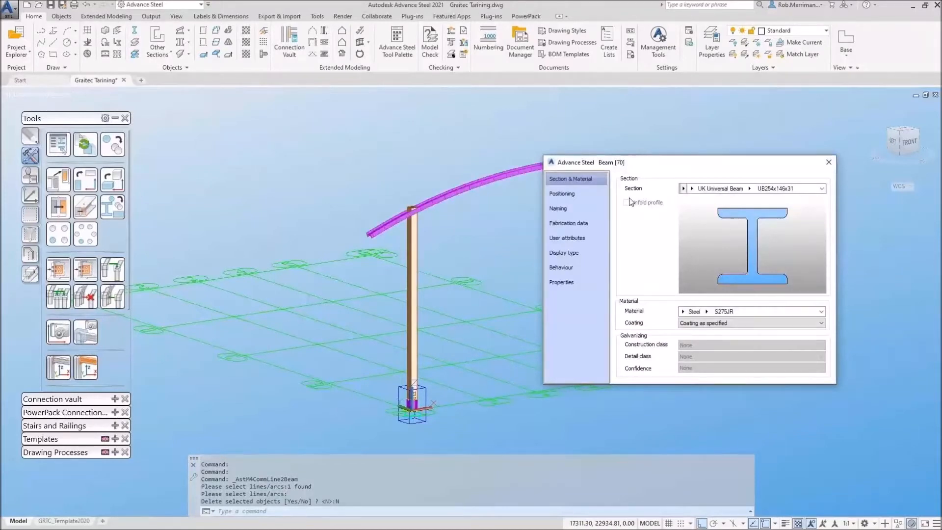
# - Set the curved beam's section to glued laminated wood, size BSH 240X450
pyautogui.click(683, 188)
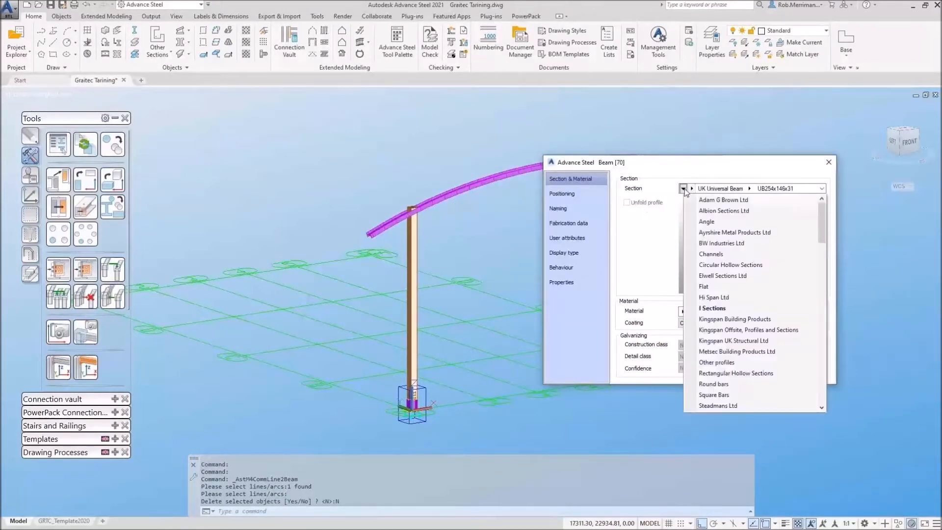
pyautogui.scroll(-2, 736, 319)
pyautogui.moveTo(730, 405)
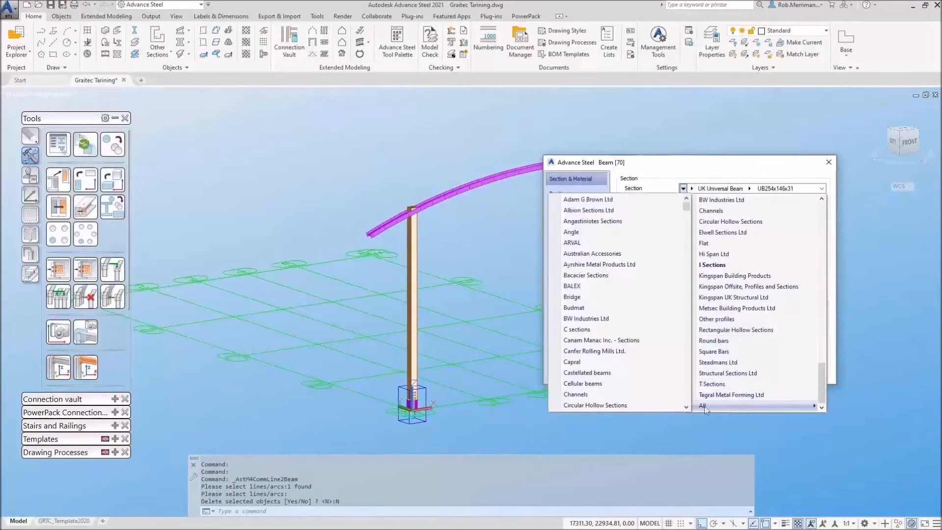
pyautogui.moveTo(686, 206); pyautogui.dragTo(691, 395)
pyautogui.click(610, 382)
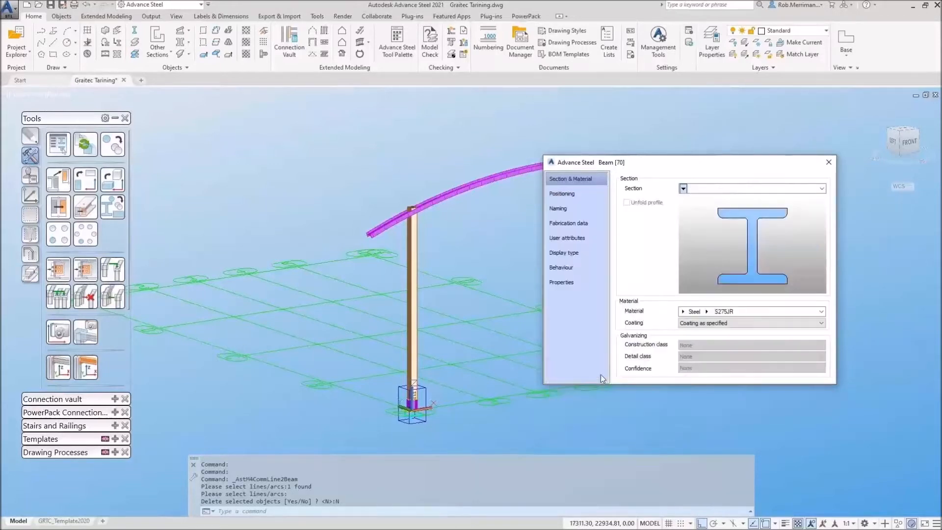
pyautogui.click(755, 189)
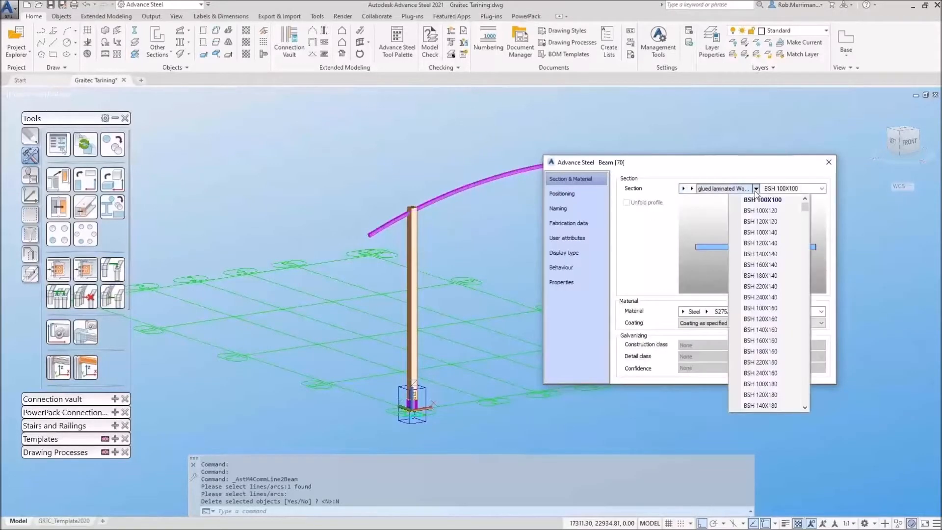
pyautogui.scroll(-3, 767, 256)
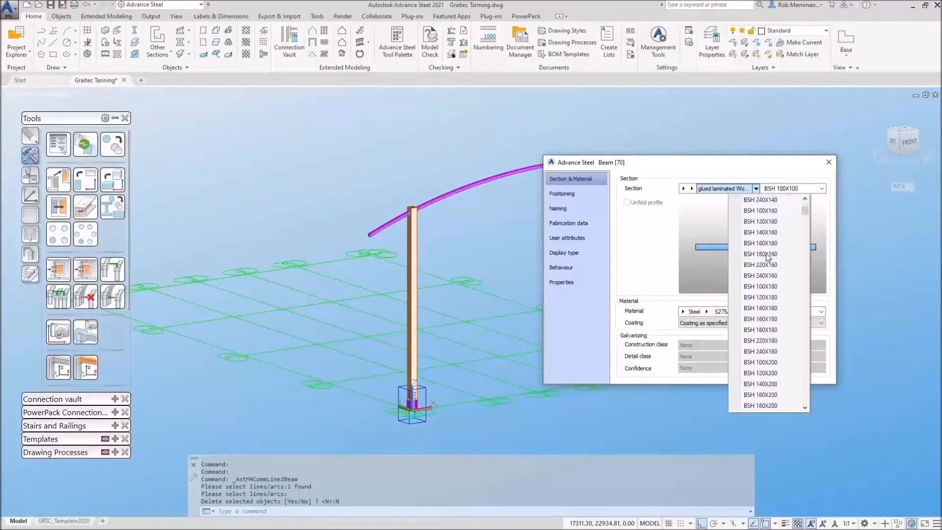
pyautogui.moveTo(805, 214); pyautogui.dragTo(814, 264)
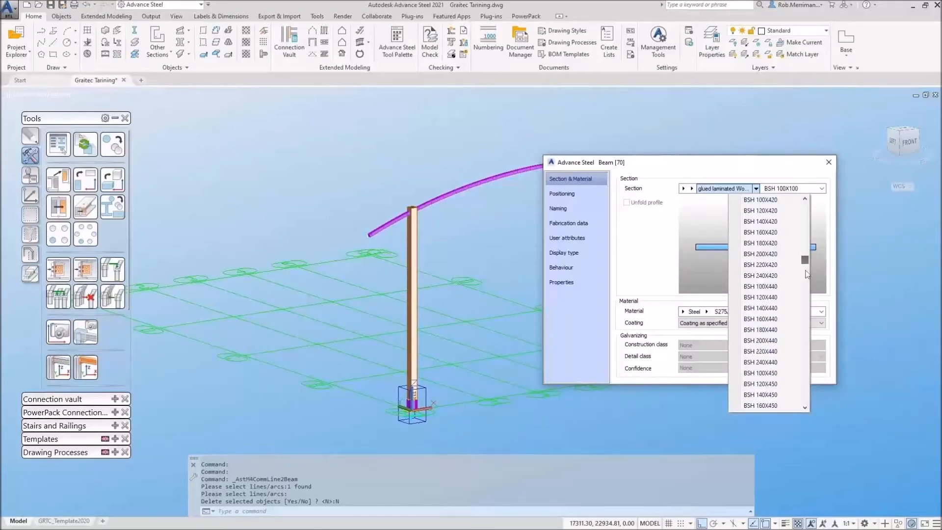
pyautogui.scroll(-2, 781, 320)
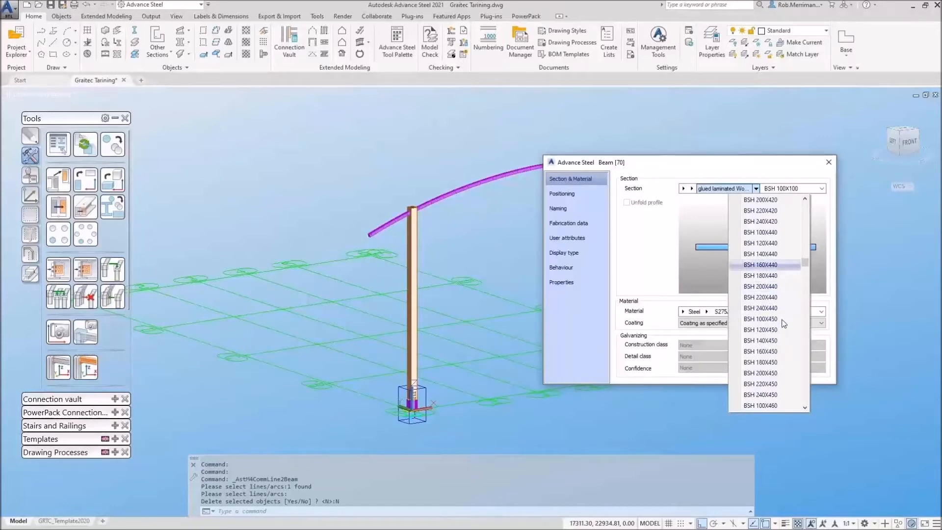
pyautogui.click(784, 394)
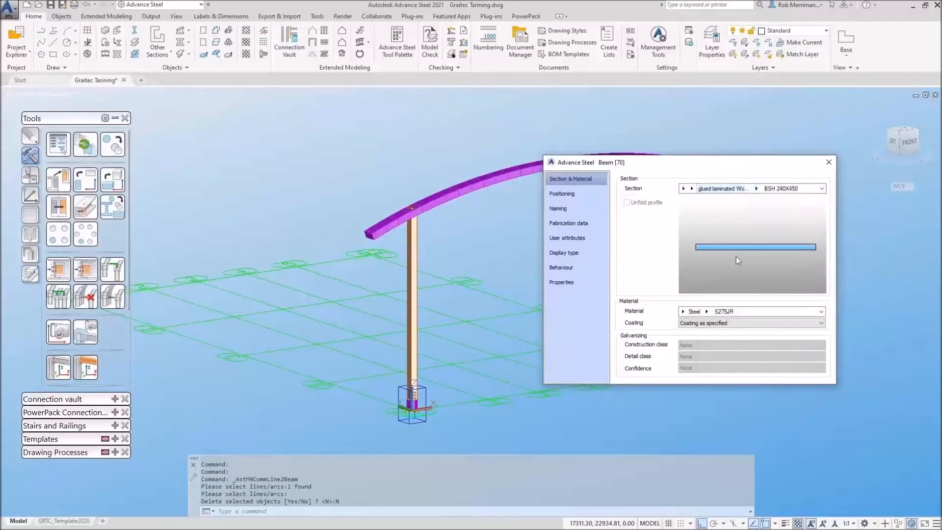
# - Set the curved beam's offset to the top centre point and its rotation angle to 90 degrees
pyautogui.click(595, 194)
pyautogui.click(665, 189)
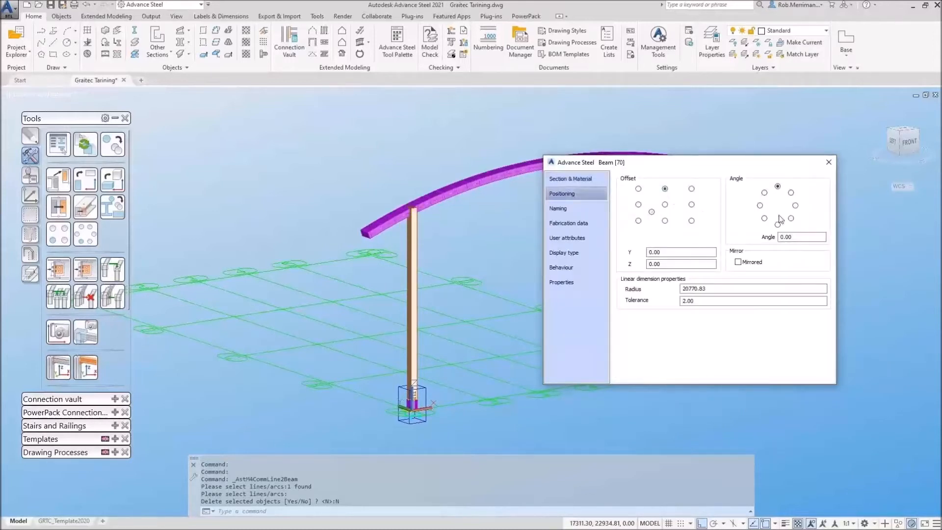
pyautogui.click(795, 206)
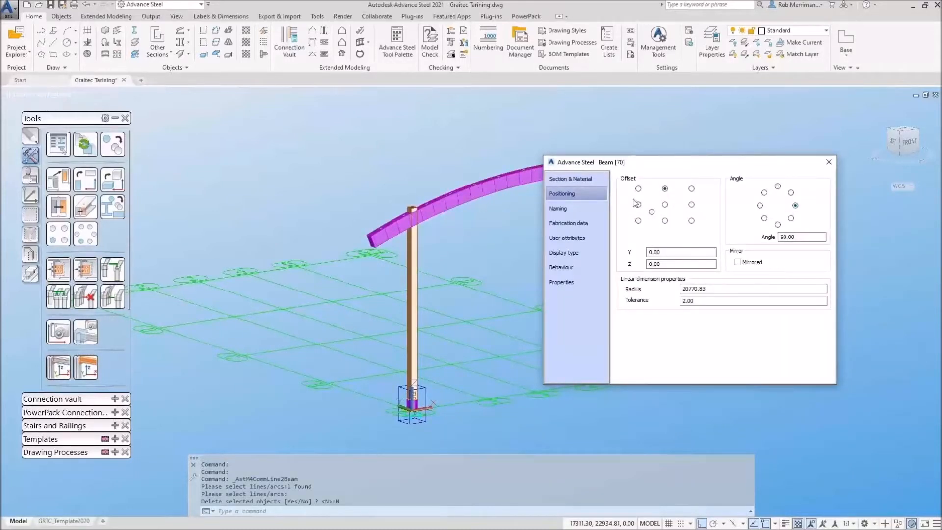
# - Set the curved beam's model role to Hip Rafter and close its properties
pyautogui.click(574, 208)
pyautogui.click(735, 306)
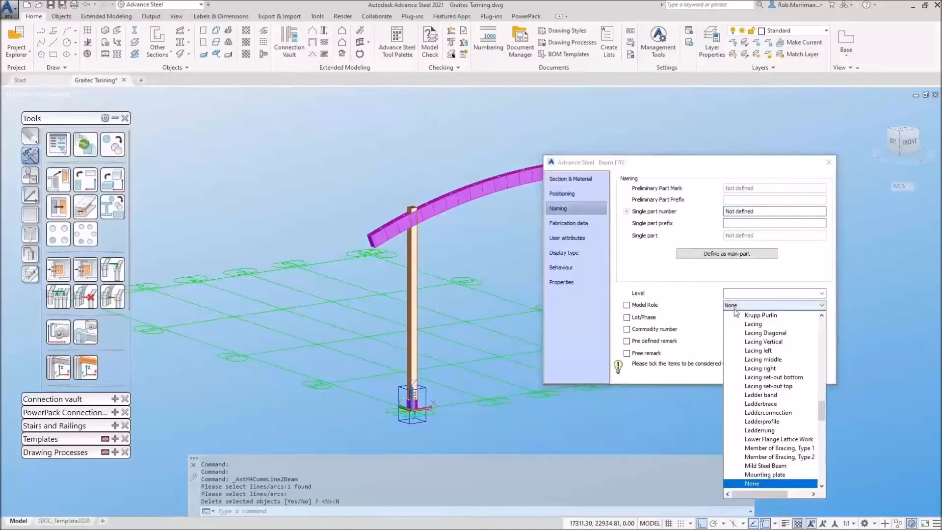
pyautogui.press('t')
pyautogui.press('r')
pyautogui.scroll(1, 734, 308)
pyautogui.scroll(-1, 734, 308)
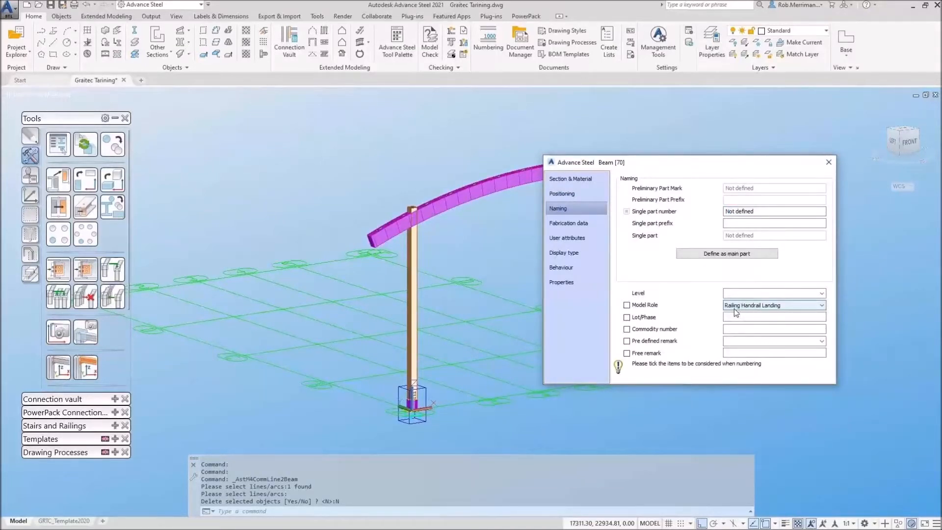
pyautogui.scroll(1, 733, 308)
pyautogui.scroll(-1, 733, 308)
pyautogui.scroll(1, 734, 308)
pyautogui.scroll(-1, 733, 307)
pyautogui.click(734, 308)
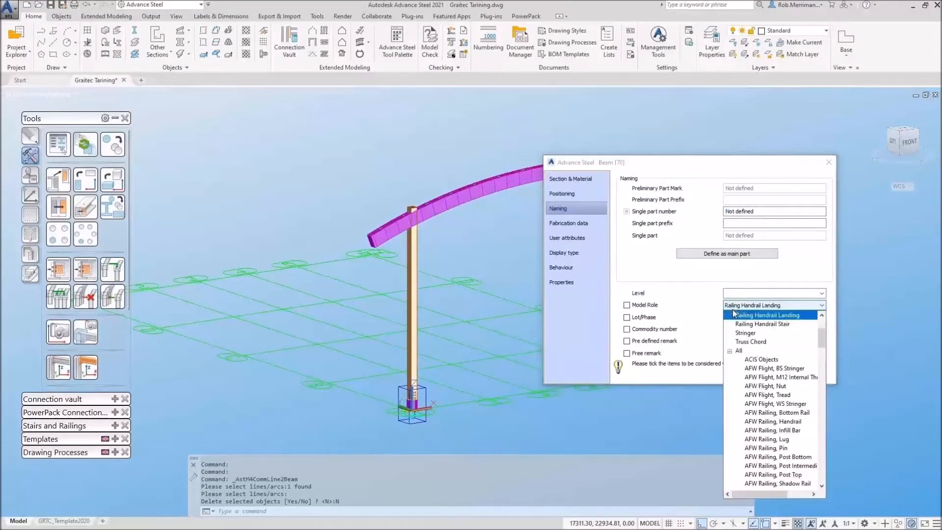
pyautogui.scroll(-11, 767, 368)
pyautogui.moveTo(822, 378); pyautogui.dragTo(831, 332)
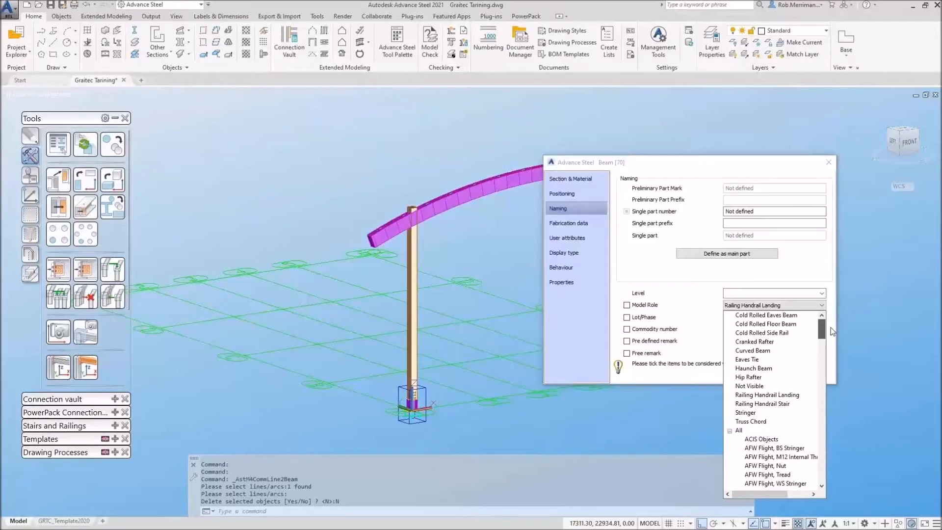
pyautogui.moveTo(831, 328); pyautogui.dragTo(835, 375)
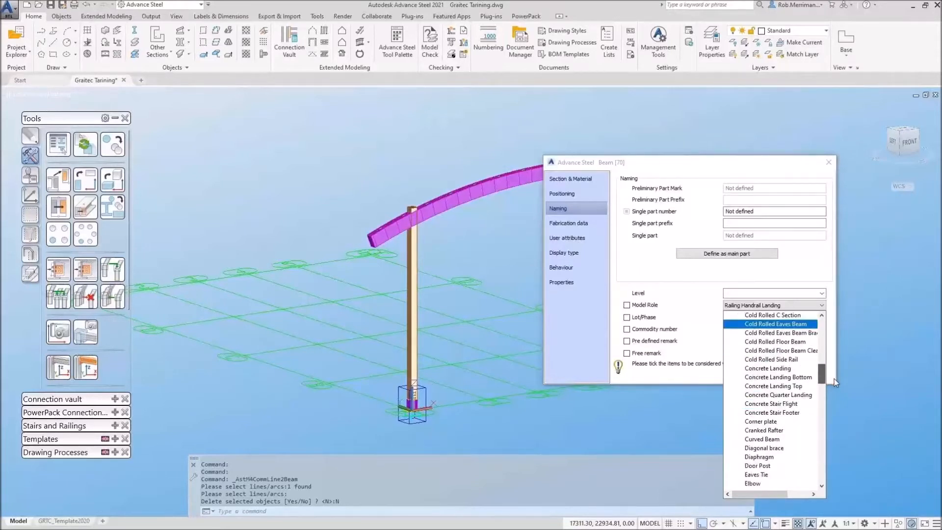
pyautogui.moveTo(834, 378); pyautogui.dragTo(845, 316)
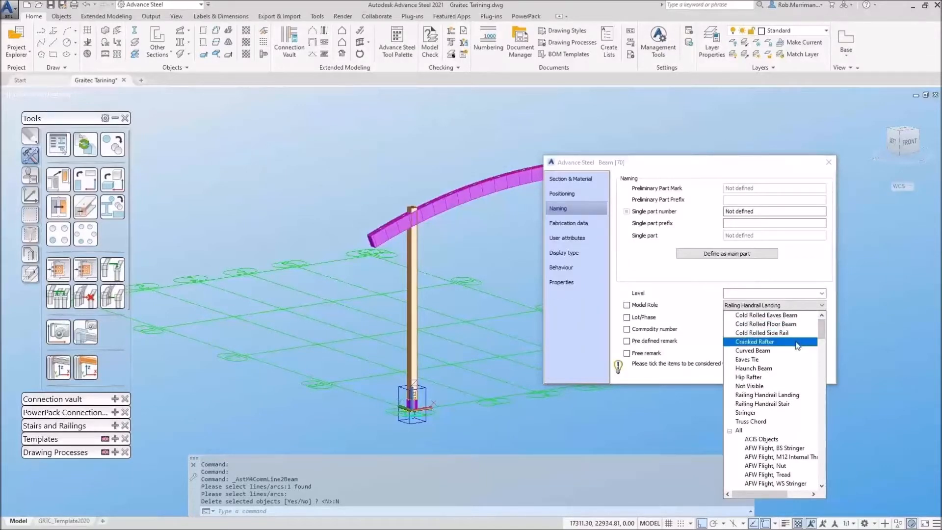
pyautogui.click(785, 381)
pyautogui.click(828, 162)
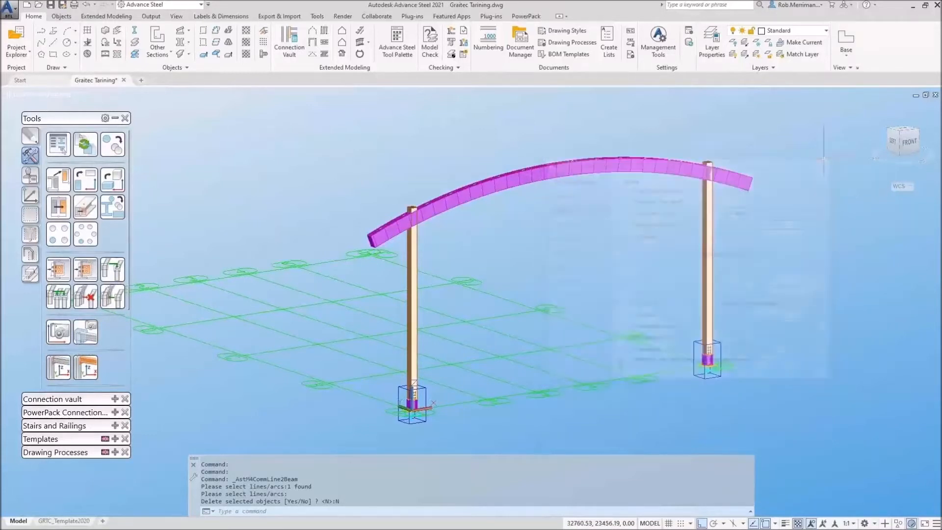
# - Move the curved beam to the Timber beams layer
pyautogui.scroll(3, 348, 214)
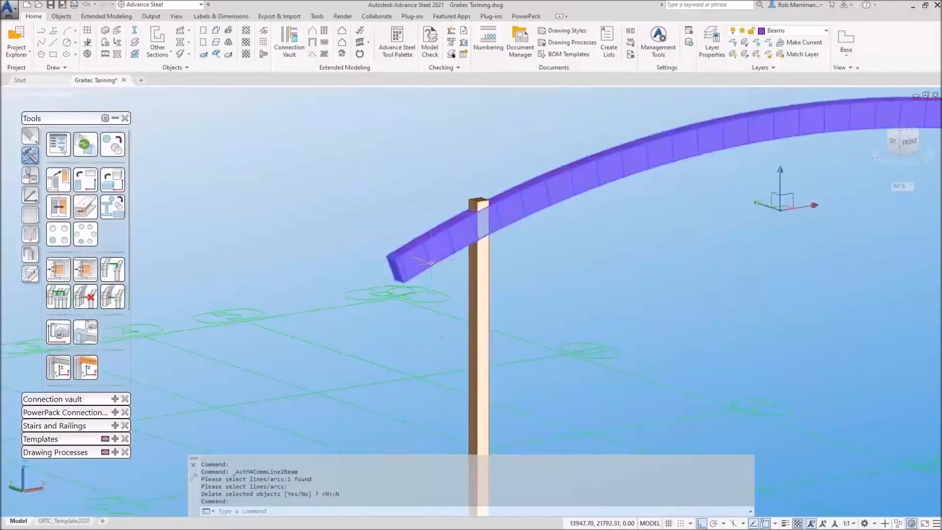
pyautogui.click(788, 31)
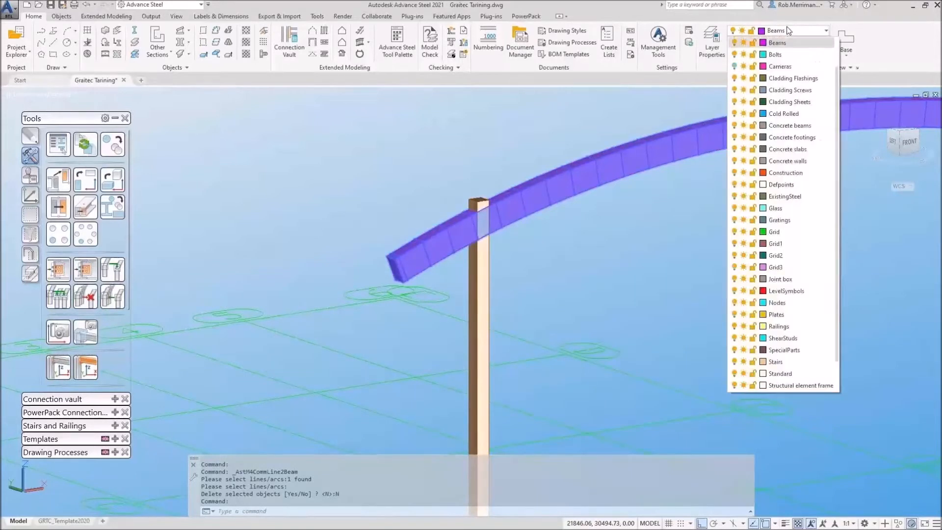
pyautogui.scroll(-1, 792, 220)
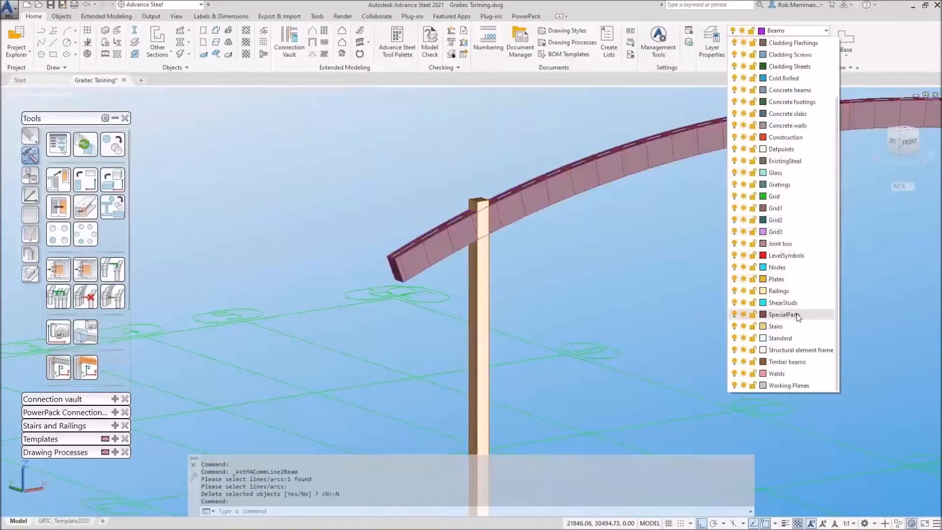
pyautogui.click(792, 361)
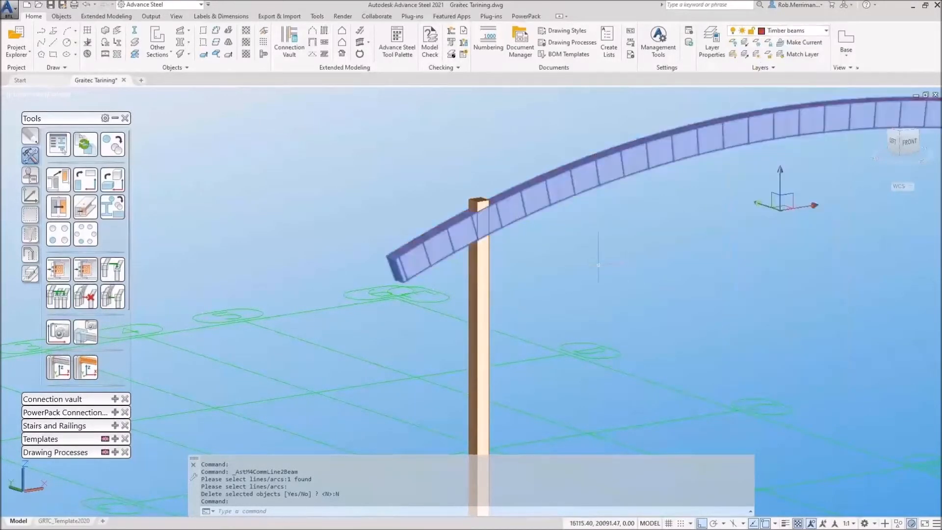
pyautogui.press('Escape')
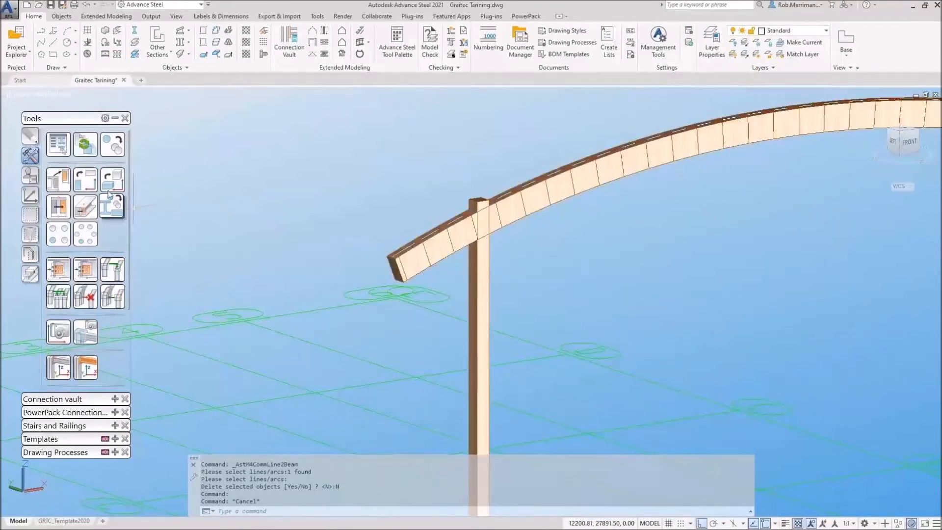
# - Try to trim both timber columns to the curved rafter, using Trim mode with the System option
pyautogui.scroll(-3, 59, 236)
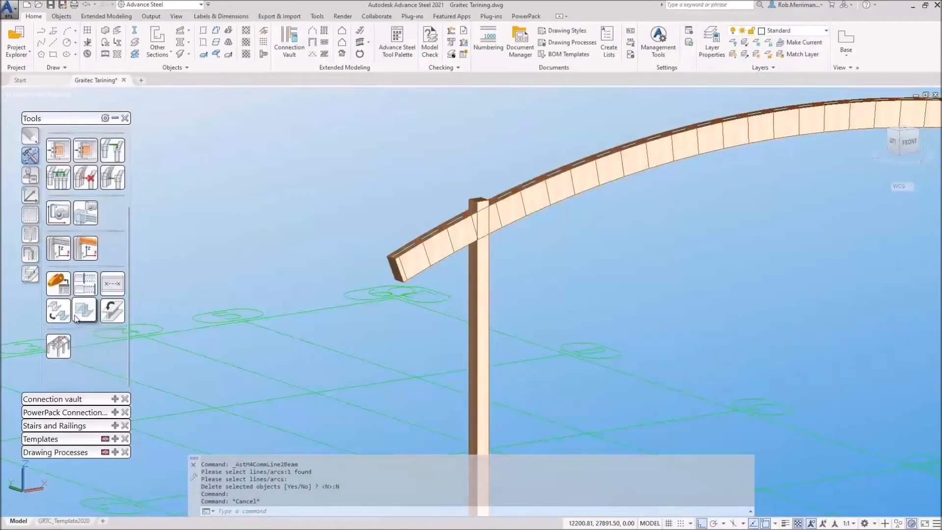
pyautogui.click(107, 291)
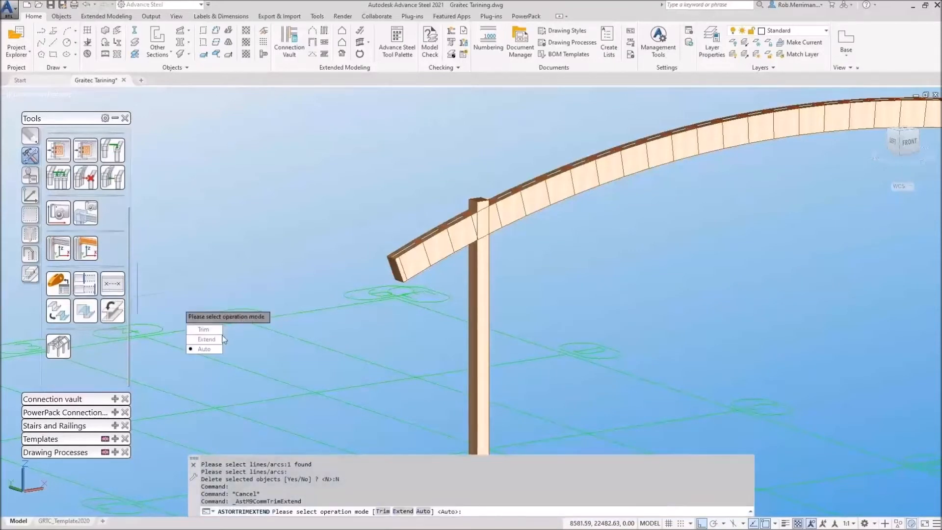
pyautogui.write('T')
pyautogui.press('Return')
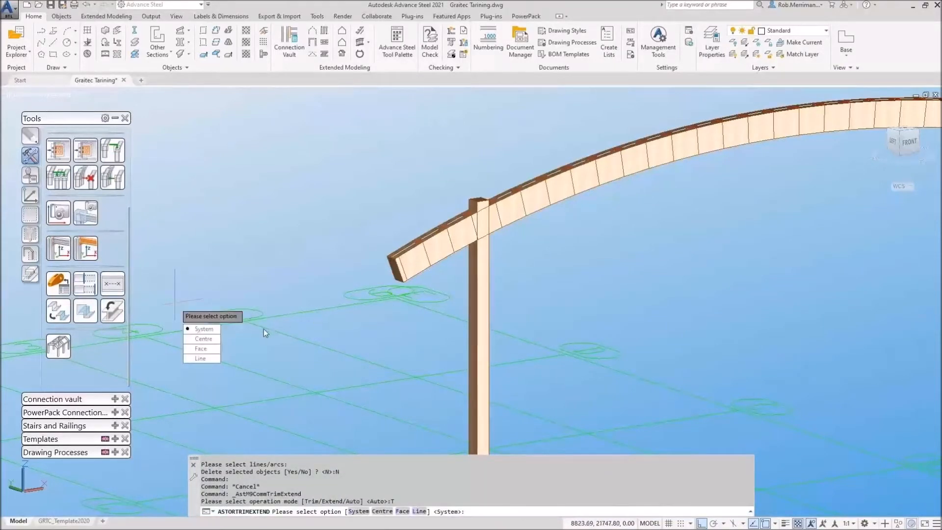
pyautogui.click(203, 328)
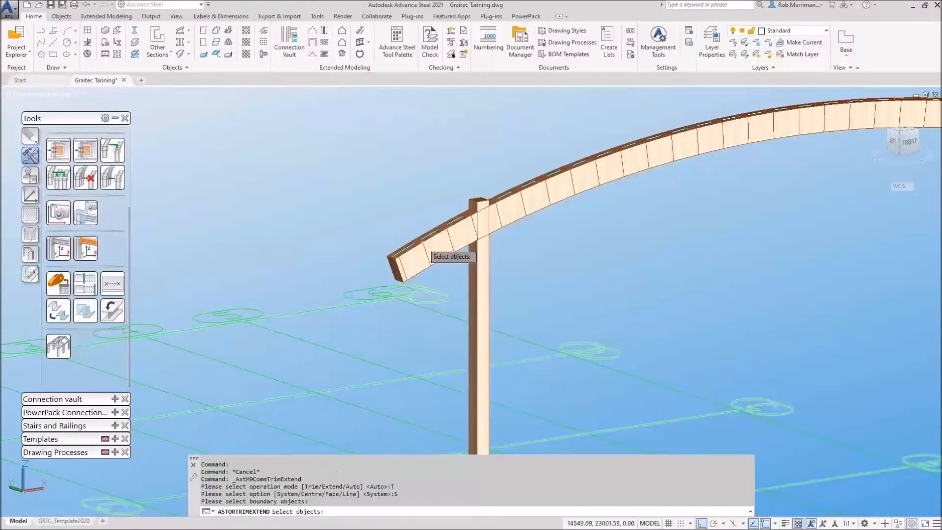
pyautogui.click(421, 243)
pyautogui.press('Return')
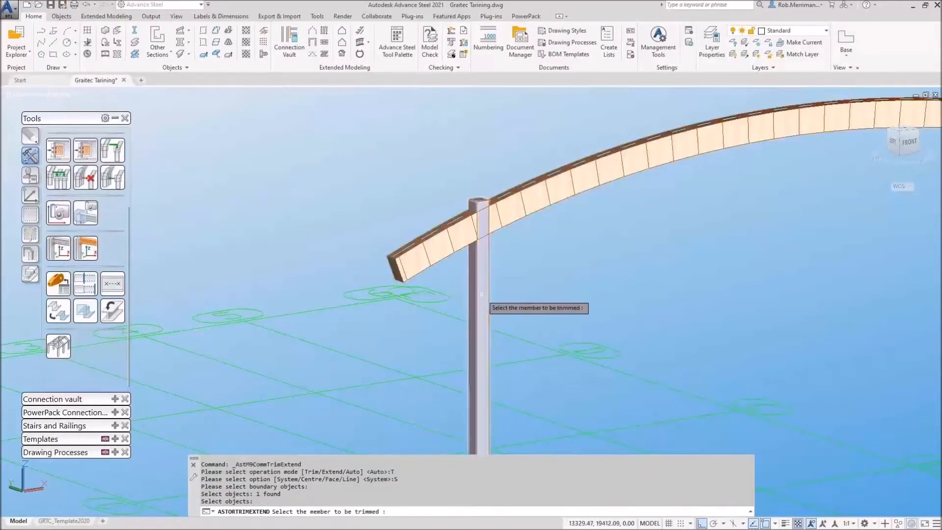
pyautogui.click(480, 294)
pyautogui.scroll(-3, 552, 289)
pyautogui.click(673, 272)
pyautogui.press('Return')
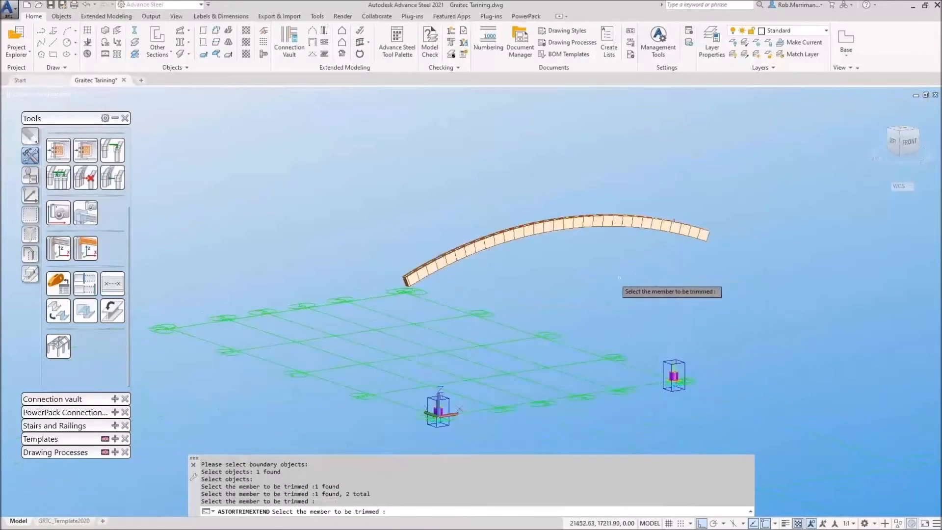
pyautogui.press('Return')
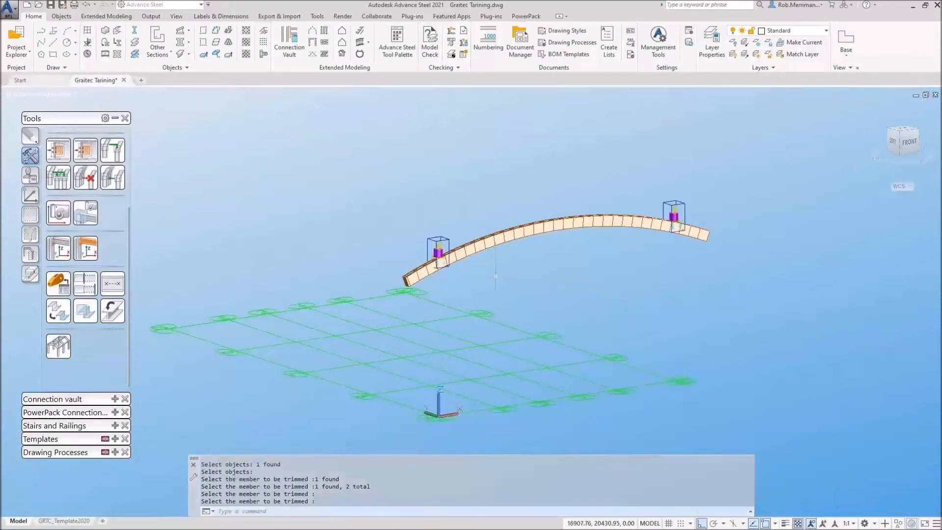
# - Undo the column trim made with the System option
pyautogui.scroll(5, 500, 267)
pyautogui.hotkey('ctrl', 'z')
pyautogui.hotkey('ctrl', 'z')
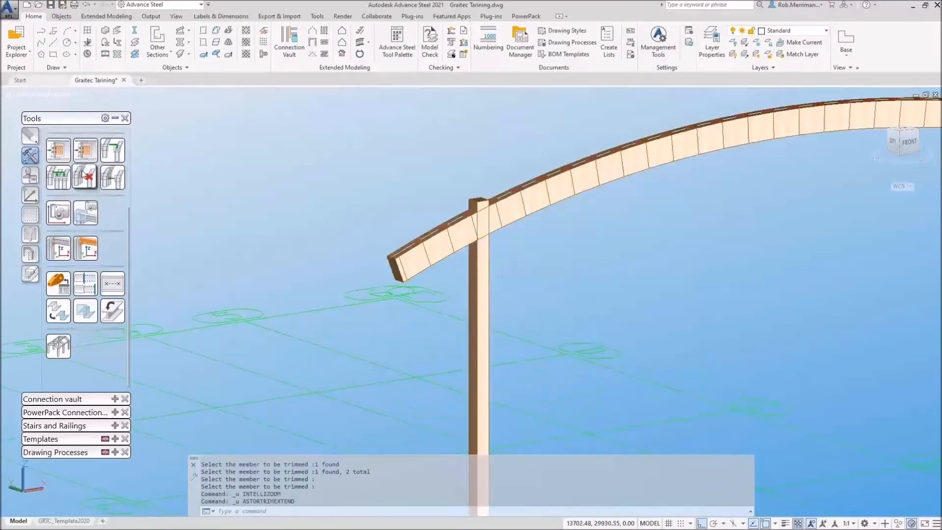
# - Try to trim both timber columns to the curved rafter, using Trim mode with the Face option
pyautogui.click(96, 286)
pyautogui.press('Down')
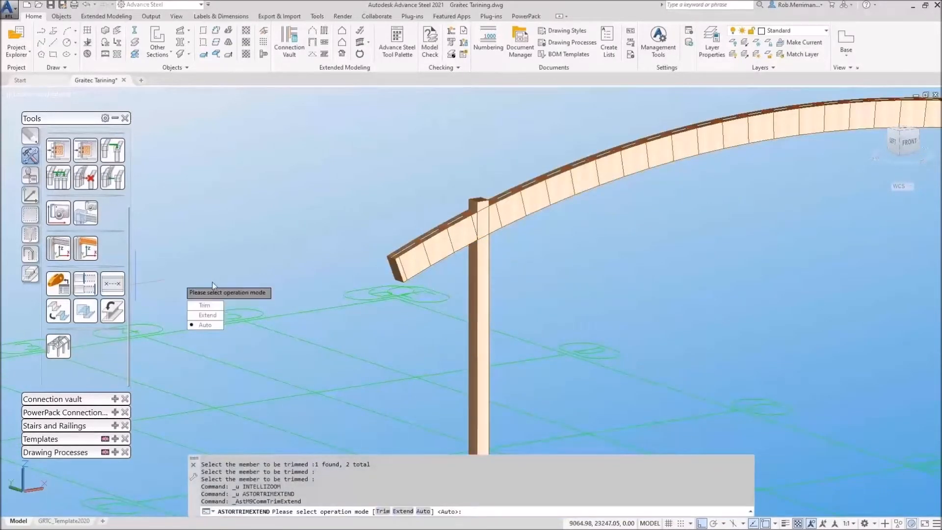
pyautogui.click(214, 308)
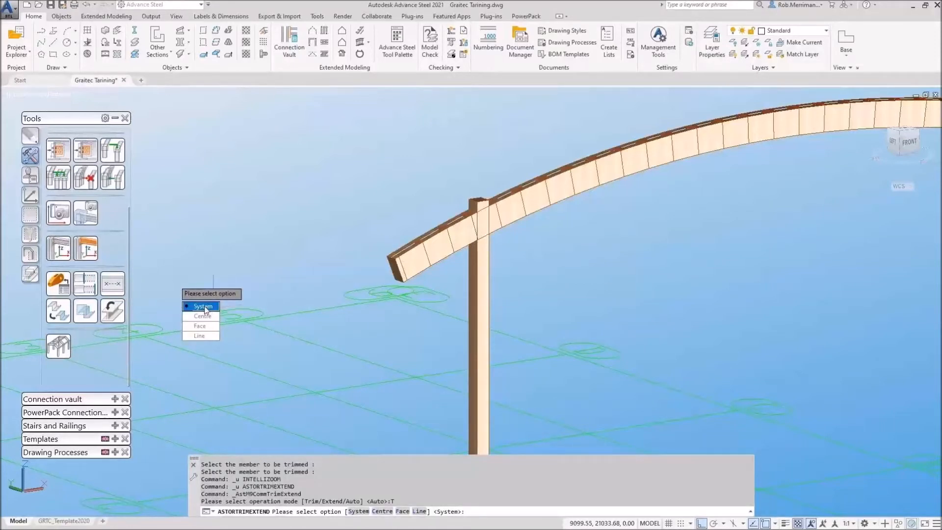
pyautogui.click(200, 325)
pyautogui.click(455, 237)
pyautogui.press('Return')
pyautogui.click(475, 210)
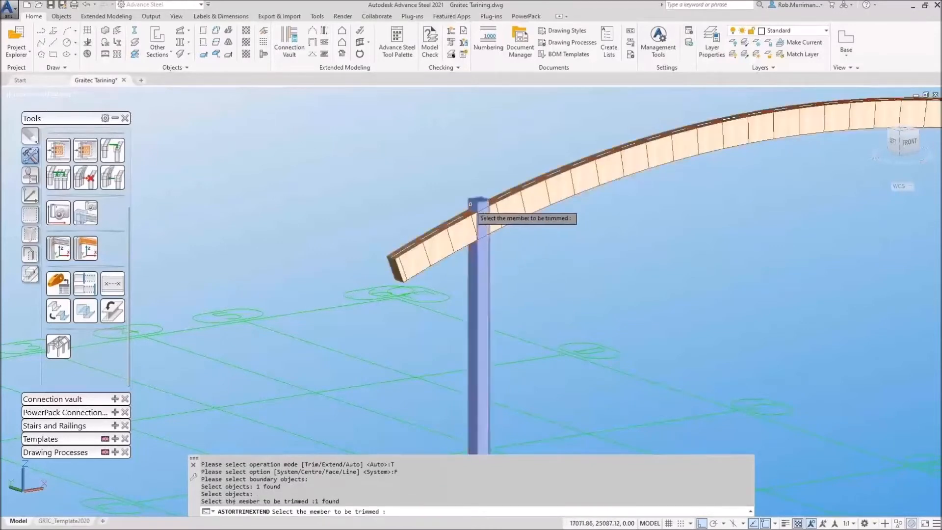
pyautogui.scroll(-3, 391, 238)
pyautogui.keyDown('shift'); pyautogui.moveTo(390, 237); pyautogui.dragTo(666, 192, button='middle'); pyautogui.keyUp('shift')
pyautogui.scroll(3, 666, 191)
pyautogui.click(663, 188)
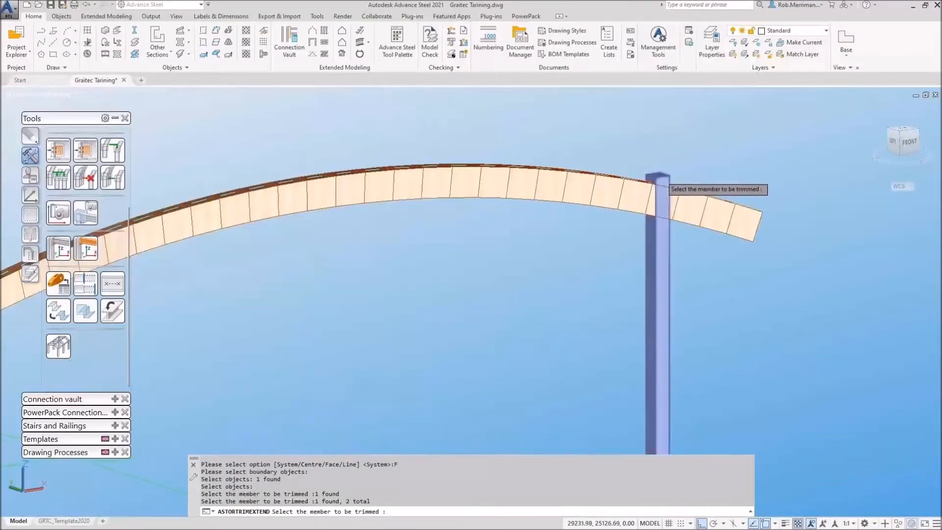
pyautogui.scroll(-2, 684, 162)
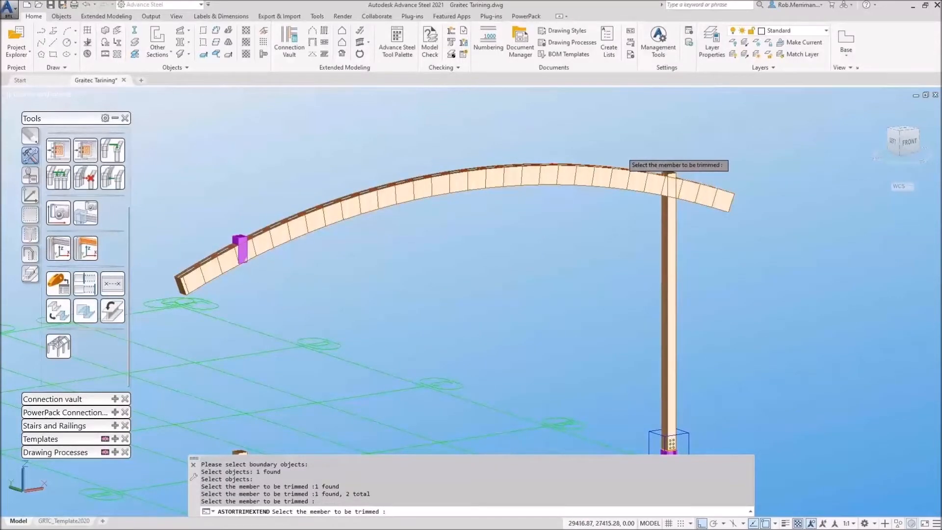
pyautogui.press('Return')
pyautogui.scroll(-2, 358, 285)
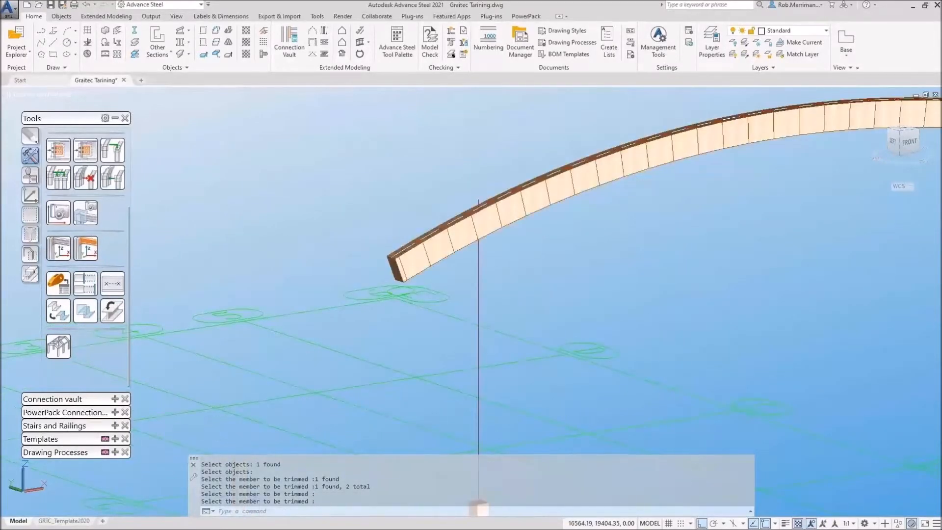
# - Undo the column trim made with the Face option
pyautogui.hotkey('ctrl', 'z')
pyautogui.scroll(-2, 304, 195)
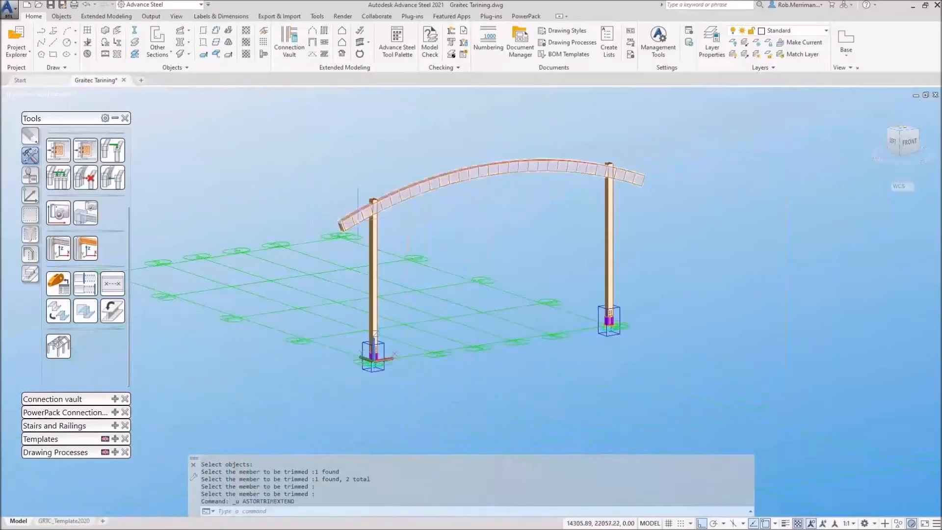
pyautogui.scroll(5, 357, 223)
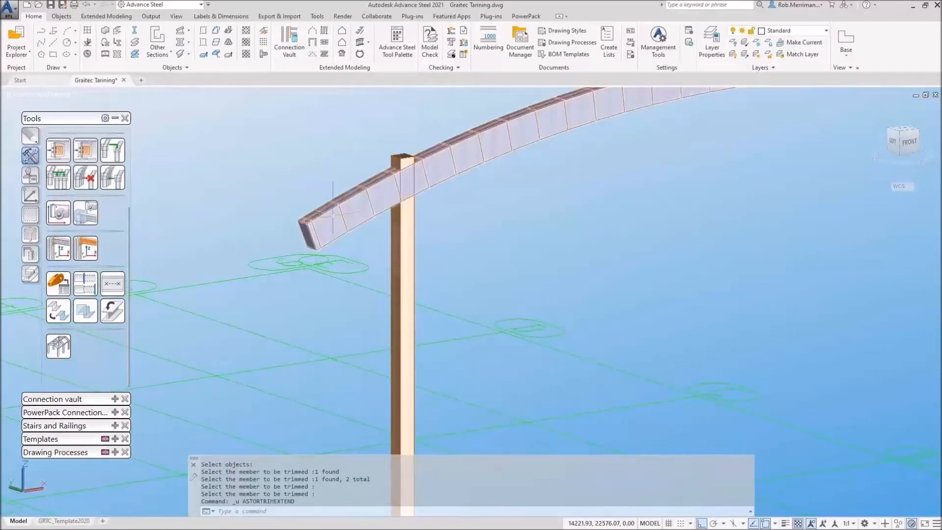
pyautogui.moveTo(333, 214)
pyautogui.moveTo(306, 234)
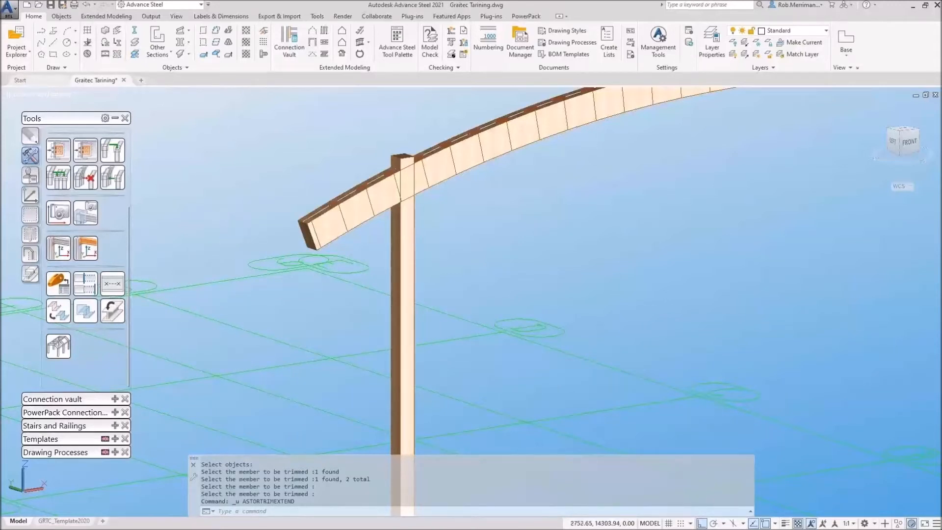
# - Copy the near column and the curved rafter with a base point at the column's top, using COPYBASE
pyautogui.write('copybase')
pyautogui.press('Return')
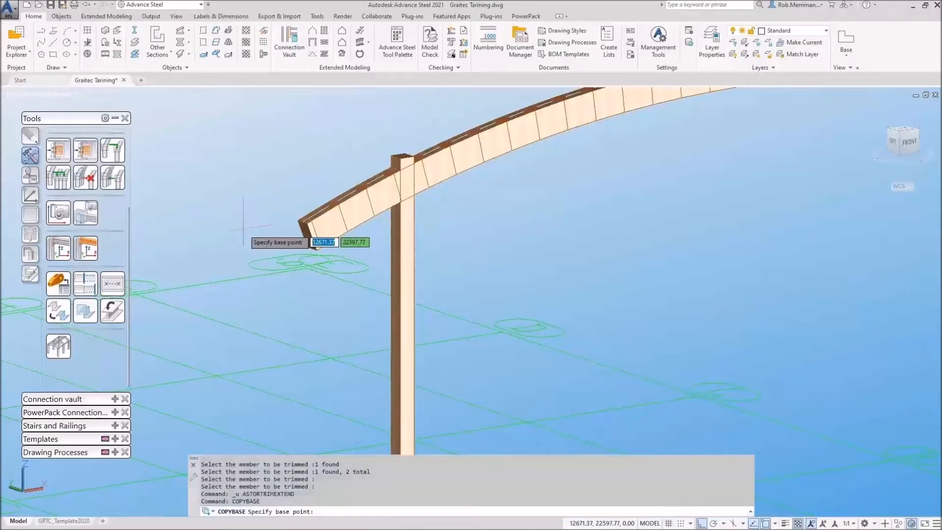
pyautogui.click(400, 158)
pyautogui.click(399, 201)
pyautogui.click(343, 201)
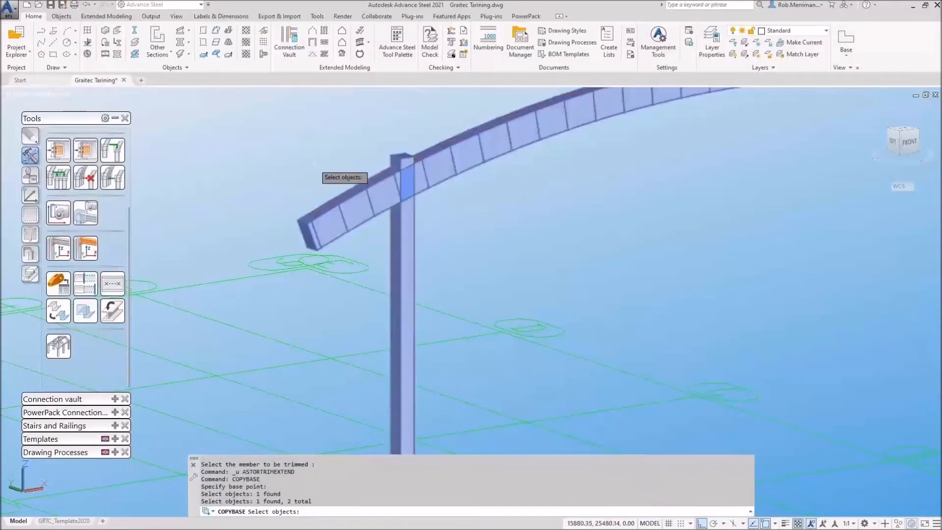
pyautogui.press('Return')
# - Open the recent drawing Timber Connections.dwg and switch back to the Graitec Tarining drawing
pyautogui.click(9, 8)
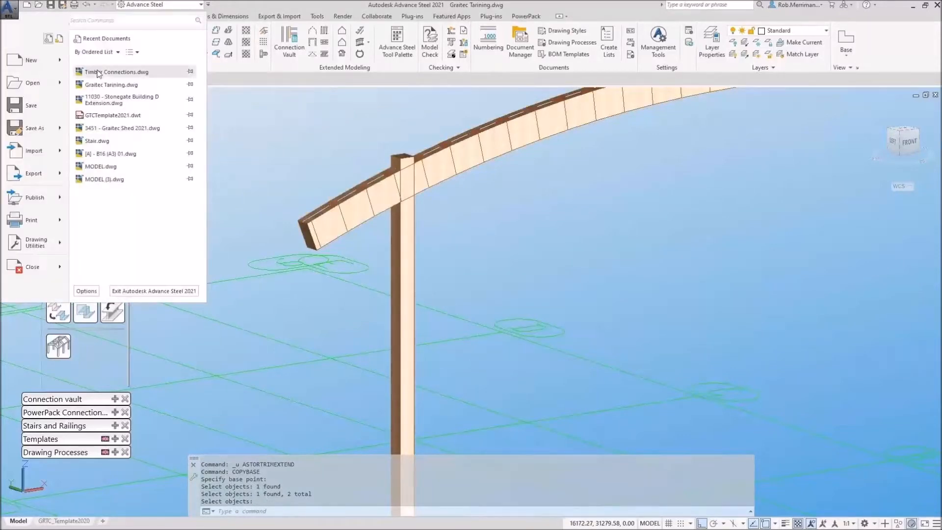
pyautogui.click(107, 83)
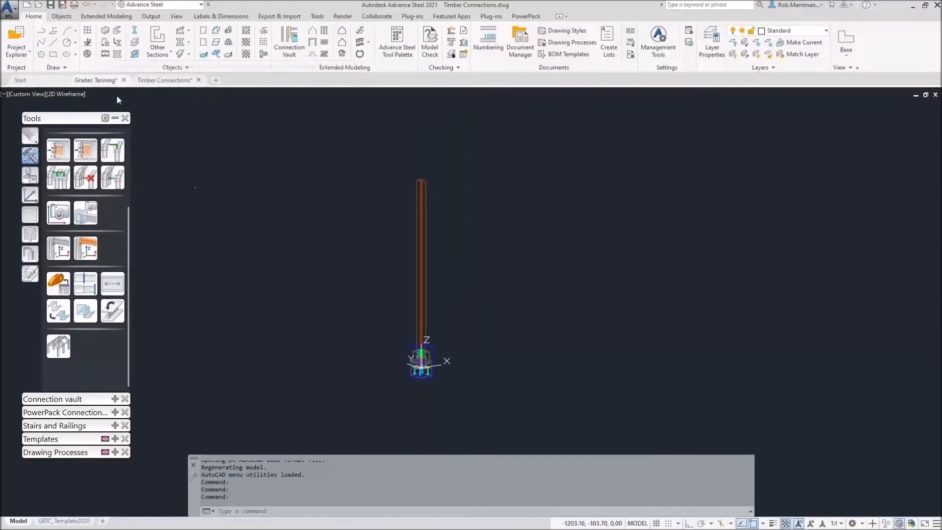
pyautogui.click(95, 80)
# - Set the UCS to World and copy the curved rafter with base point 0,0,0, using COPYBASE
pyautogui.click(30, 195)
pyautogui.click(57, 149)
pyautogui.write('copybase')
pyautogui.press('Return')
pyautogui.write('0,0,0')
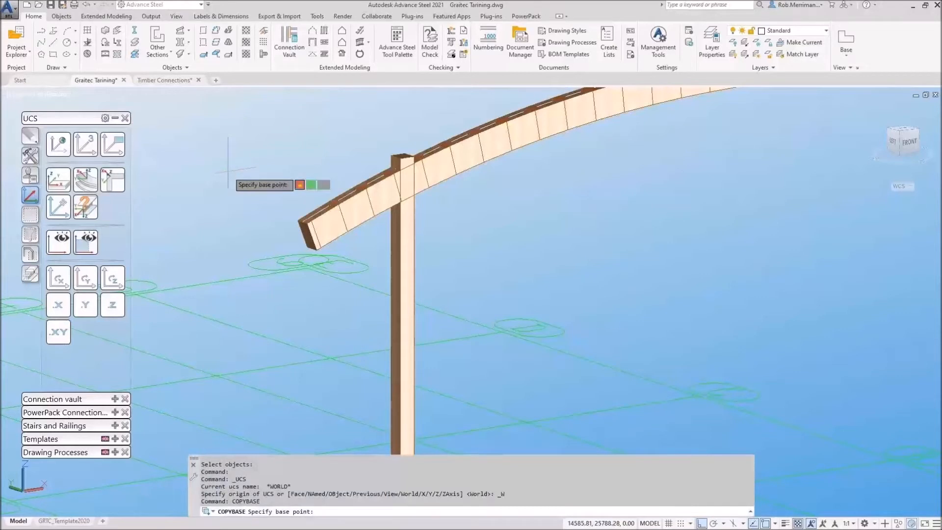
pyautogui.press('Return')
pyautogui.click(349, 216)
pyautogui.press('Return')
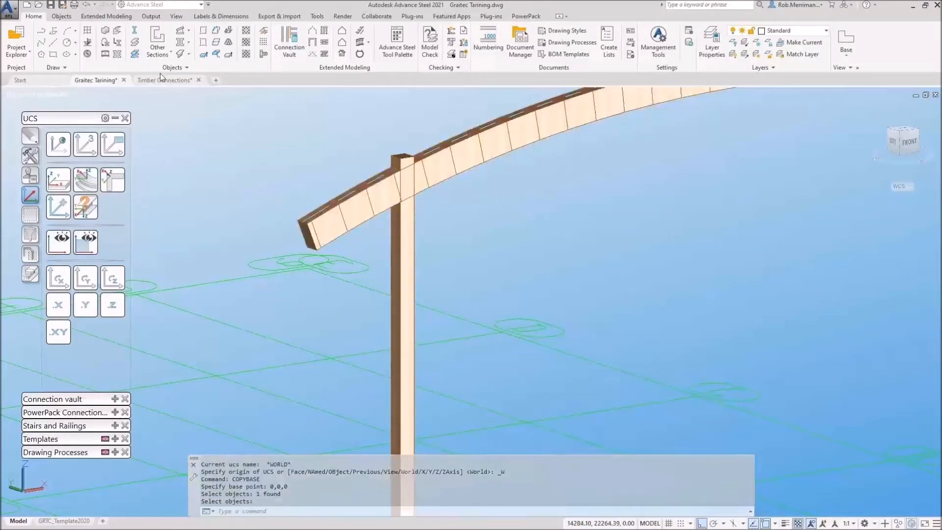
# - Paste the curved rafter into the Timber Connections drawing at insertion point 0,0,0
pyautogui.click(172, 80)
pyautogui.rightClick(285, 151)
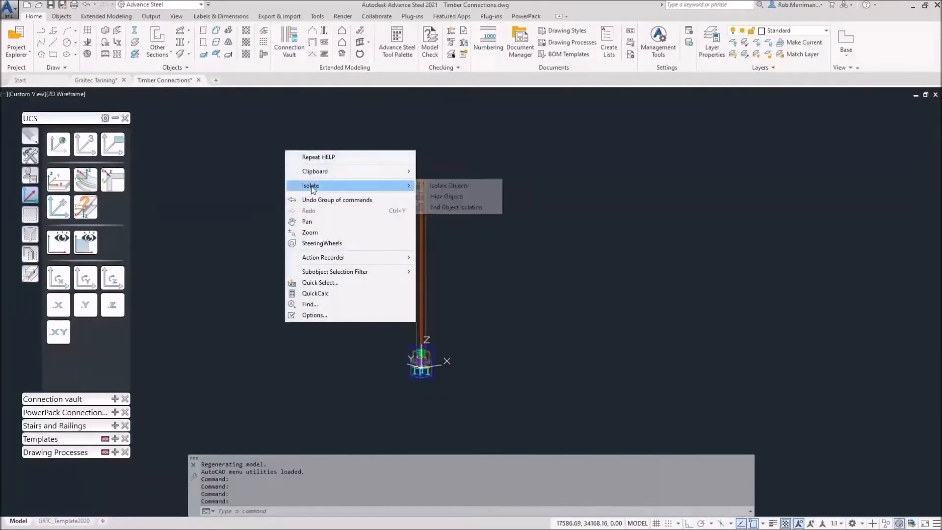
pyautogui.moveTo(315, 172)
pyautogui.click(441, 204)
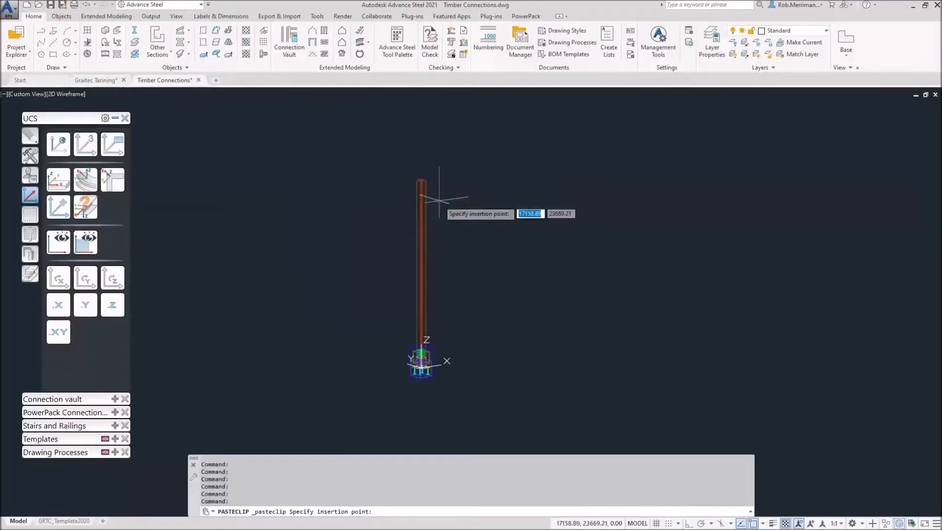
pyautogui.write('0,0,0')
pyautogui.press('Return')
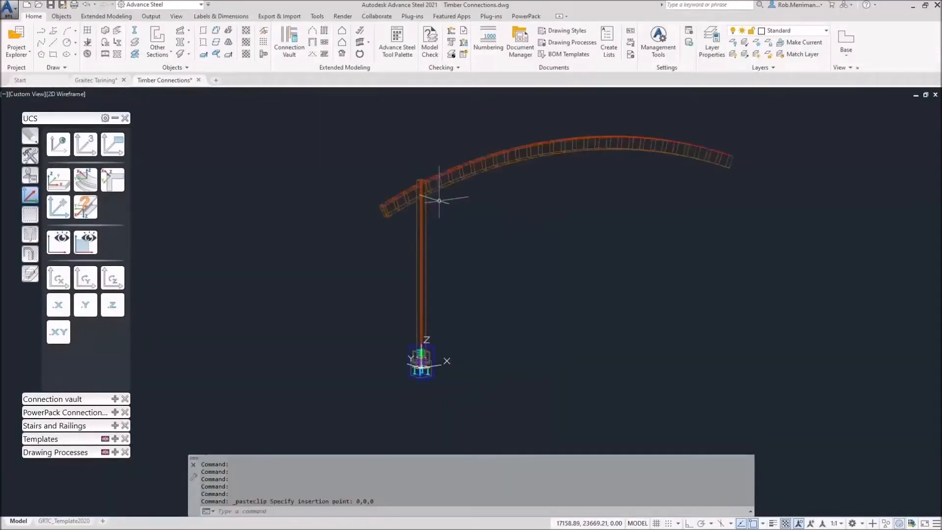
# - Change the visual style of the Timber Connections model view to Realistic
pyautogui.scroll(5, 417, 166)
pyautogui.click(77, 94)
pyautogui.click(104, 150)
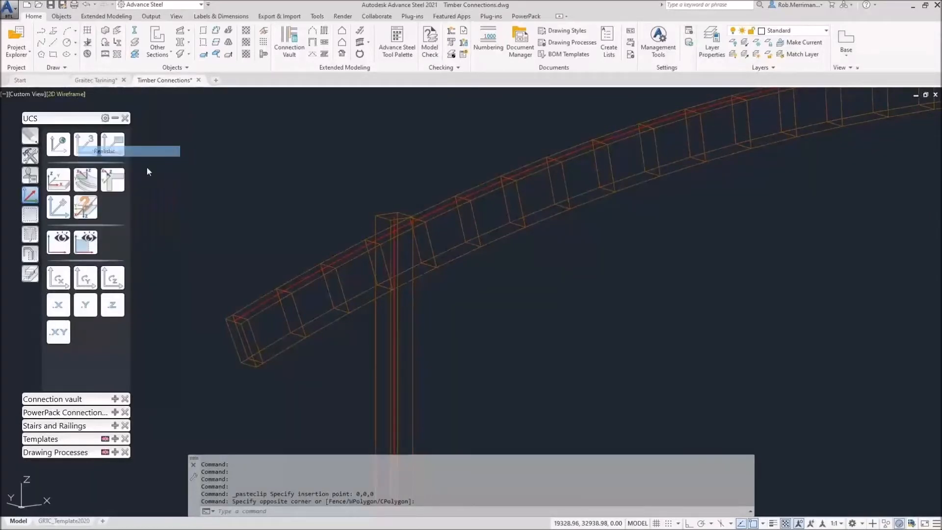
# - Create a Saw cut - Flange connection that cuts the column's top against the curved rafter
pyautogui.click(31, 273)
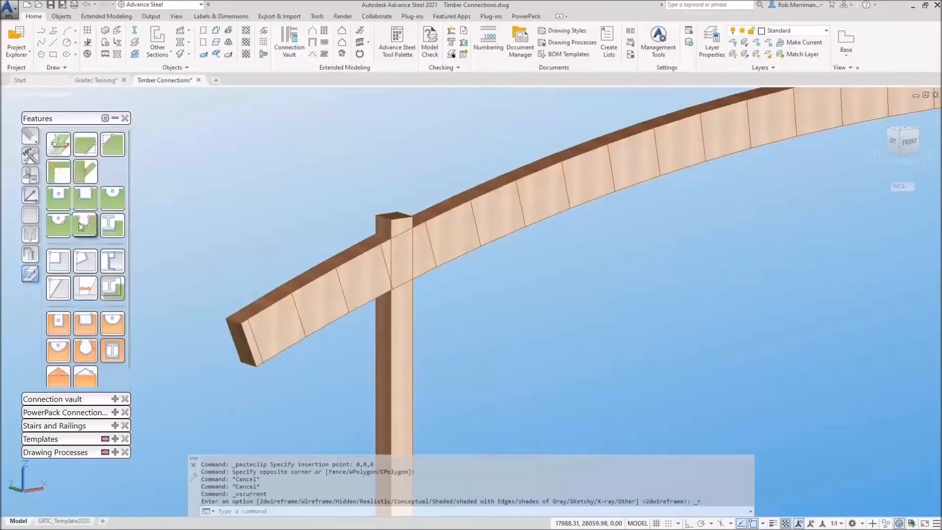
pyautogui.click(85, 173)
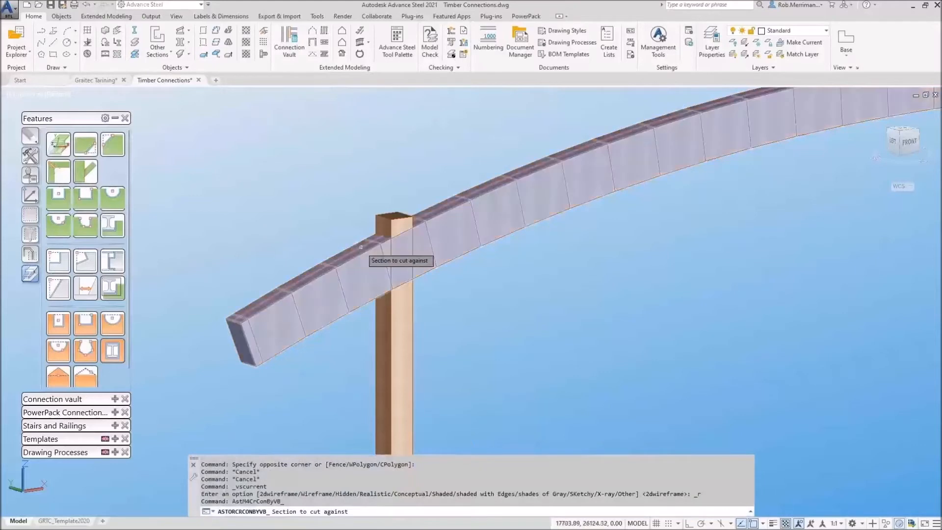
pyautogui.click(361, 247)
pyautogui.press('Return')
pyautogui.click(390, 218)
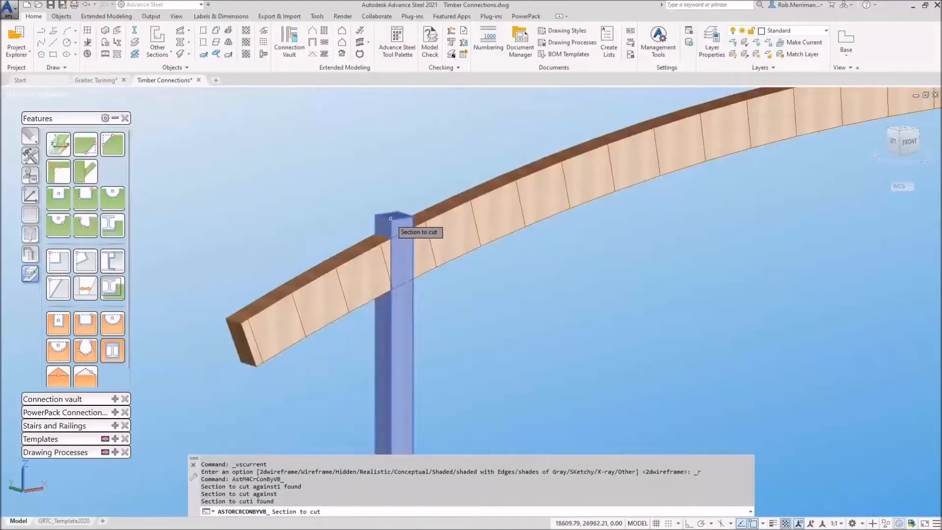
pyautogui.press('Return')
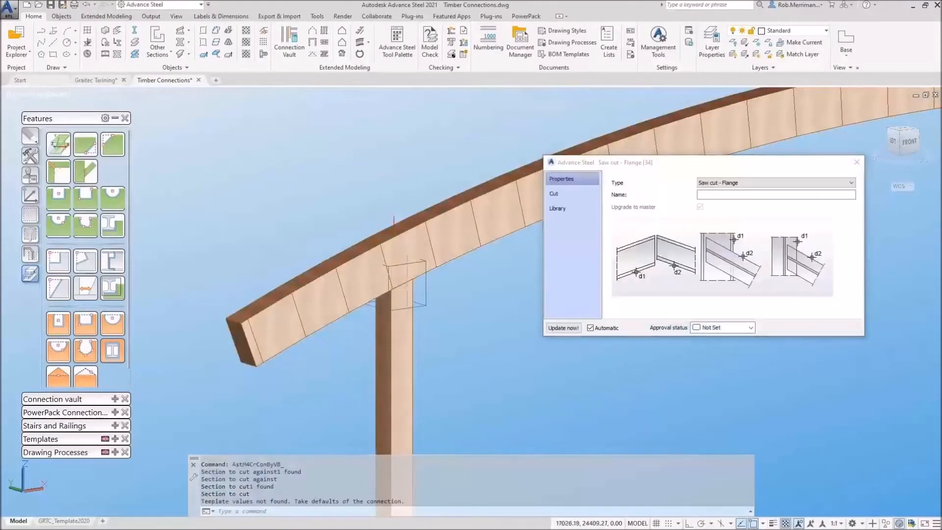
# - Set the saw cut's gap between the column and the rafter to 10
pyautogui.scroll(3, 414, 276)
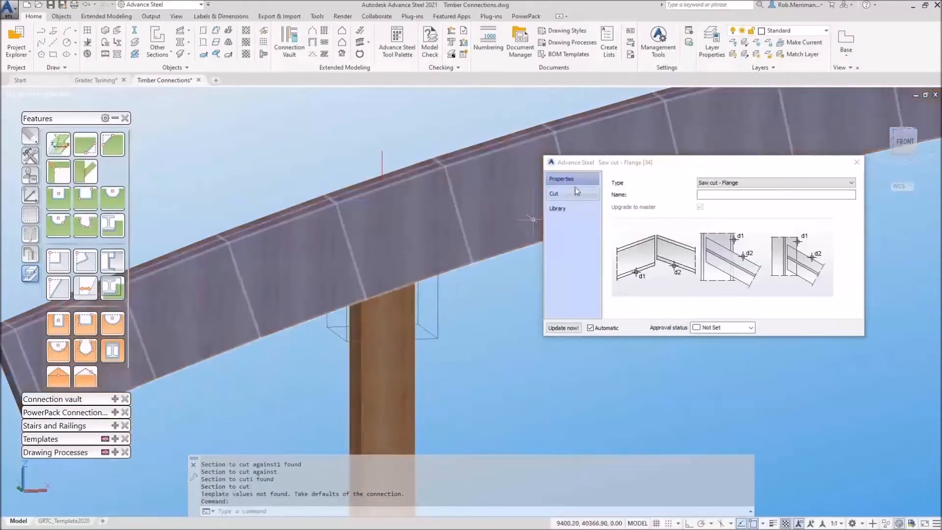
pyautogui.click(576, 193)
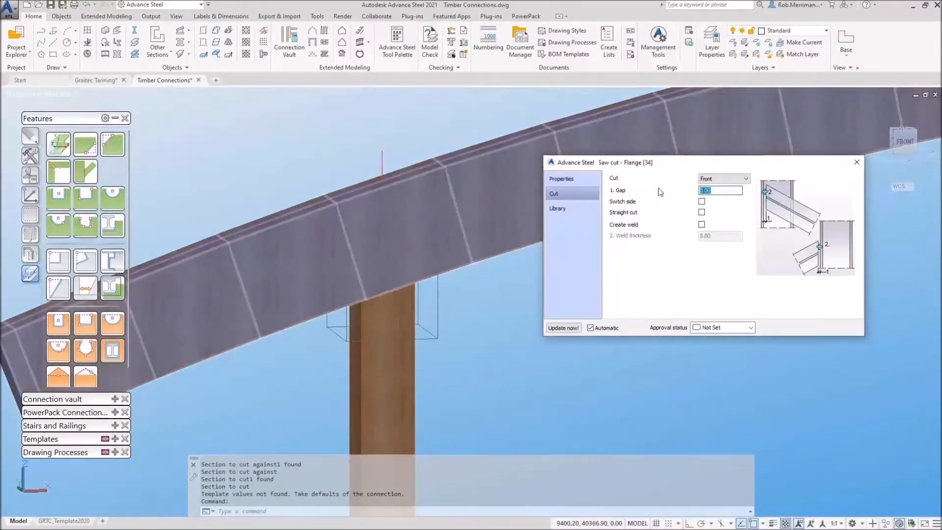
pyautogui.scroll(5, 412, 294)
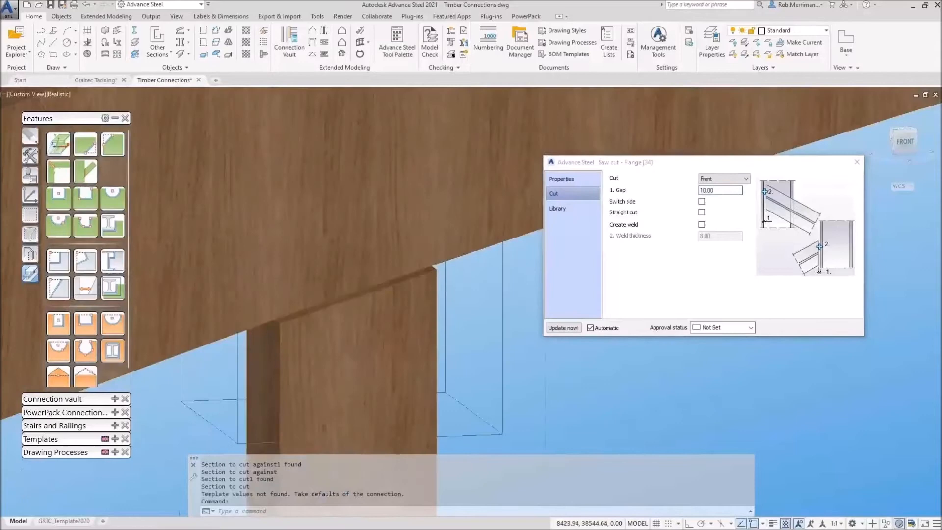
pyautogui.keyDown('shift'); pyautogui.moveTo(411, 295); pyautogui.dragTo(397, 278, button='middle'); pyautogui.keyUp('shift')
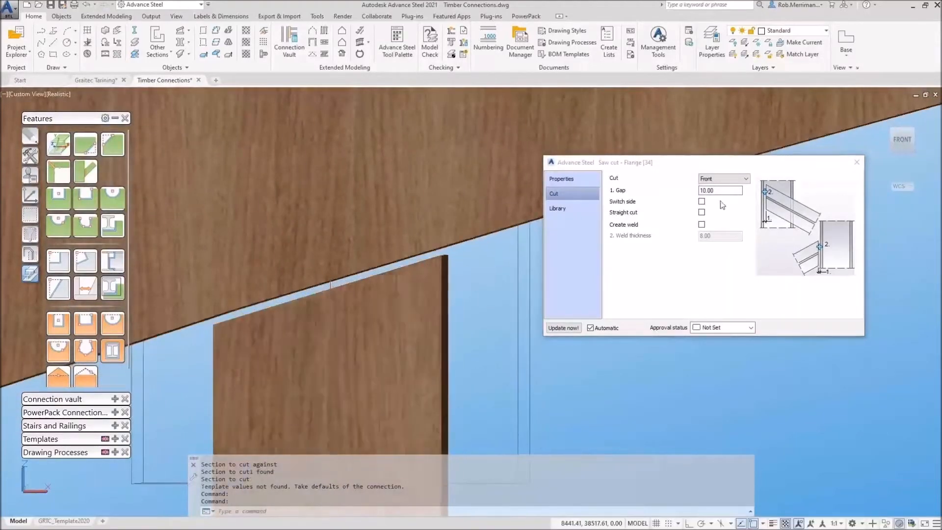
# - Set the saw cut's gap between the column's top and the curved rafter to 20
pyautogui.moveTo(724, 191); pyautogui.dragTo(650, 186)
pyautogui.press('Return')
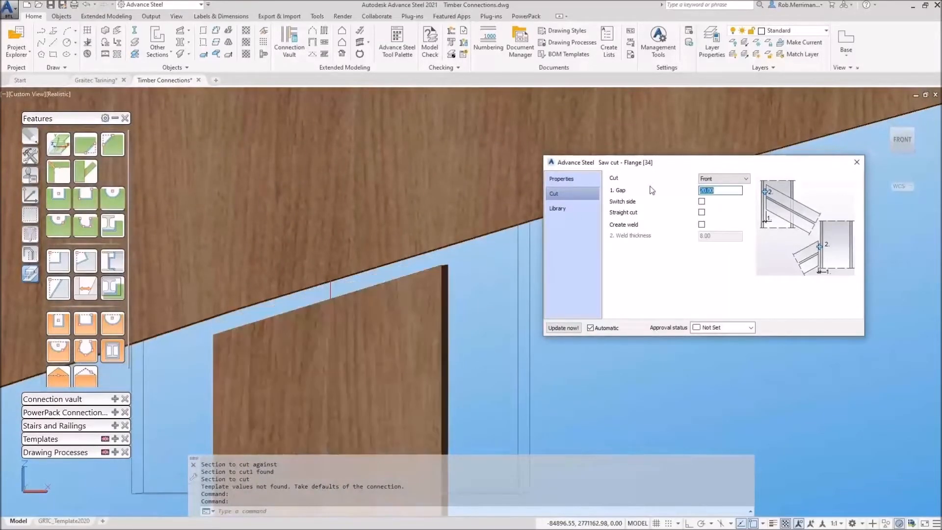
pyautogui.scroll(-6, 397, 151)
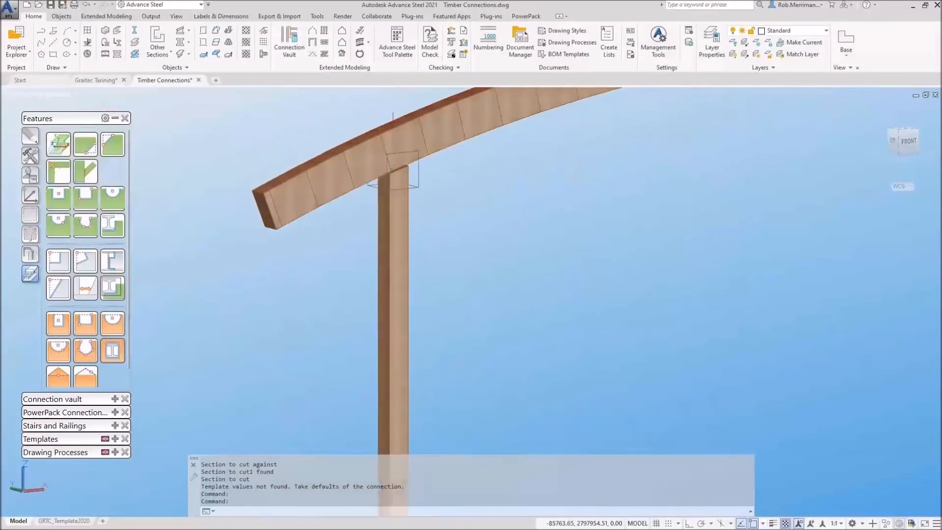
# - Change the visual style to 2D Wireframe and rotate the UCS to show the frame in plan from the front
pyautogui.click(58, 94)
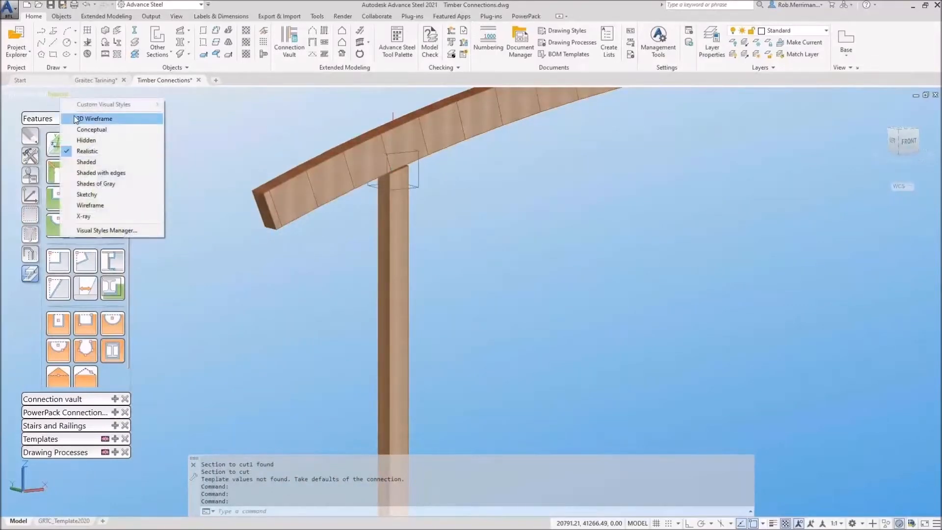
pyautogui.click(95, 118)
pyautogui.scroll(10, 395, 382)
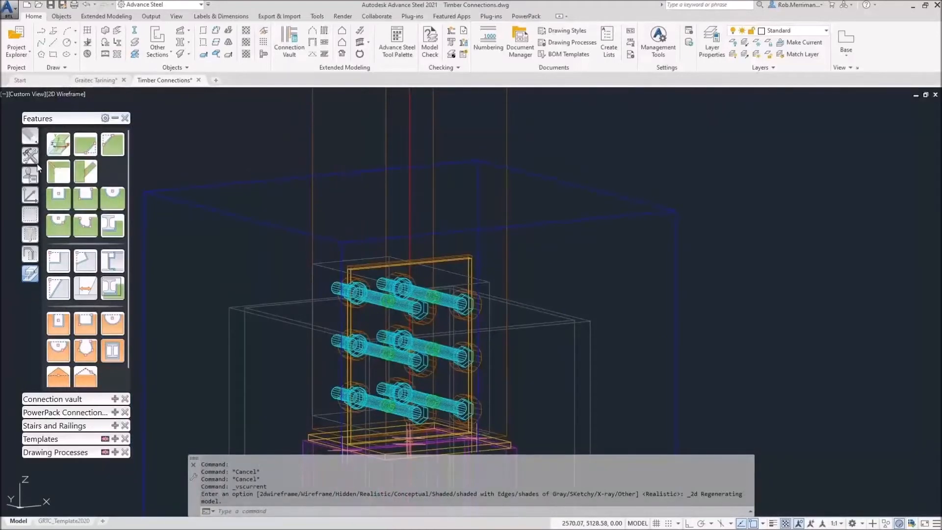
pyautogui.click(33, 198)
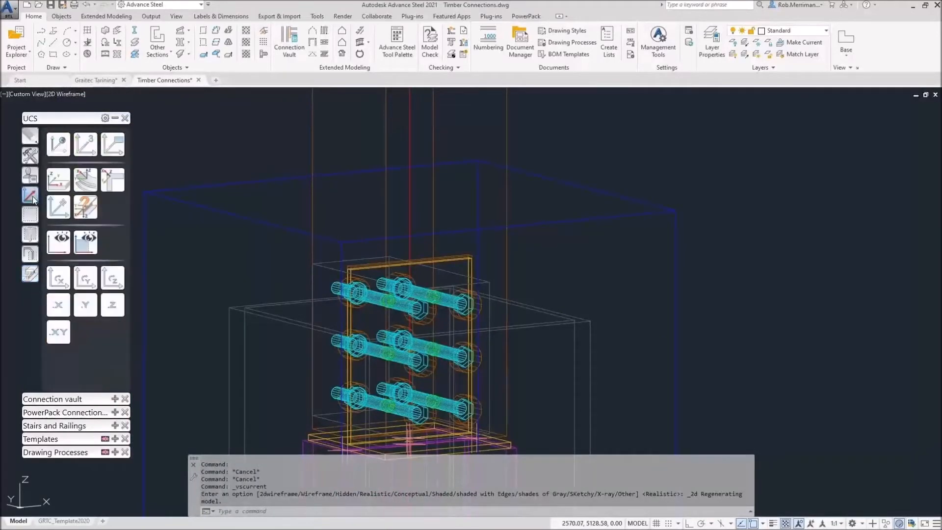
pyautogui.click(58, 251)
# - Start the Transform elements command and select the column base's vertical plate with its six bolts for copying
pyautogui.click(29, 155)
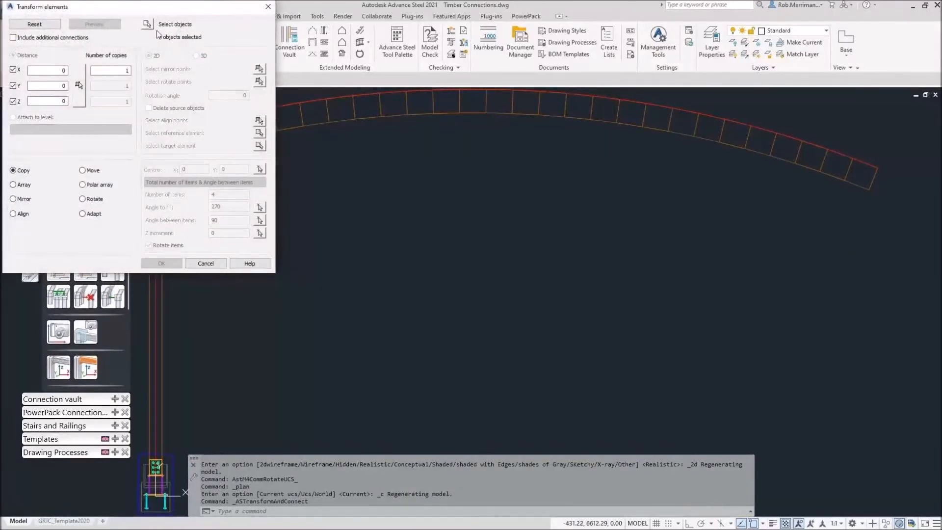
pyautogui.click(147, 24)
pyautogui.scroll(-3, 326, 316)
pyautogui.scroll(8, 326, 326)
pyautogui.click(322, 242)
pyautogui.scroll(-2, 327, 247)
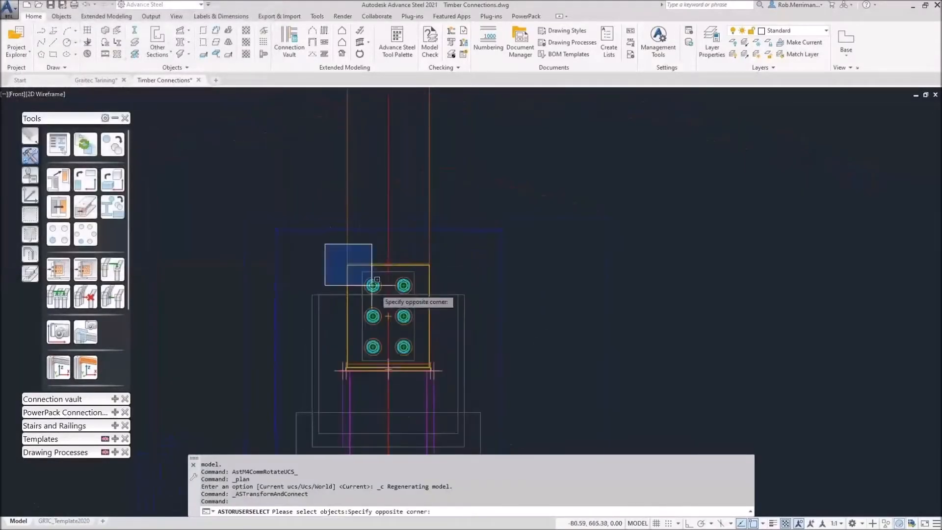
pyautogui.click(458, 361)
pyautogui.scroll(2, 430, 348)
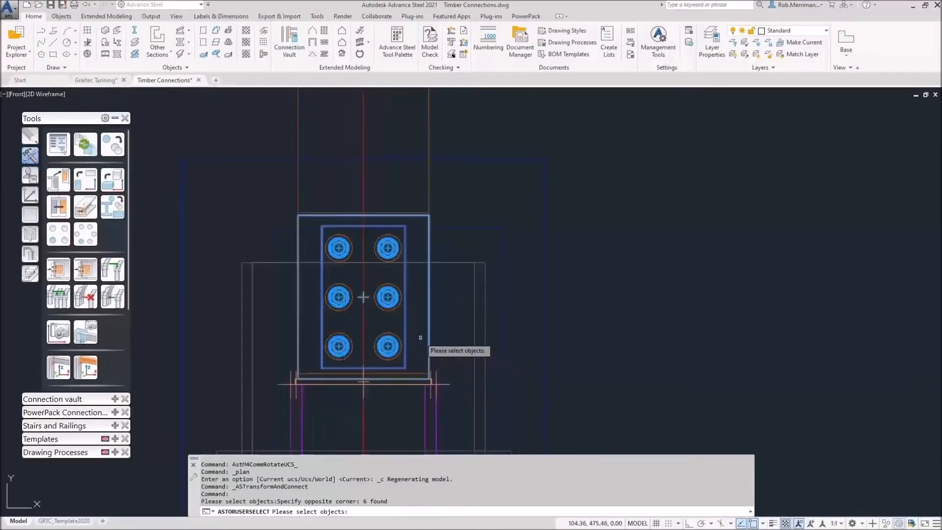
pyautogui.press('Return')
# - Define the copy distance from the upper-left base bolt's centre to the midpoint of the column's sloped top edge
pyautogui.click(81, 88)
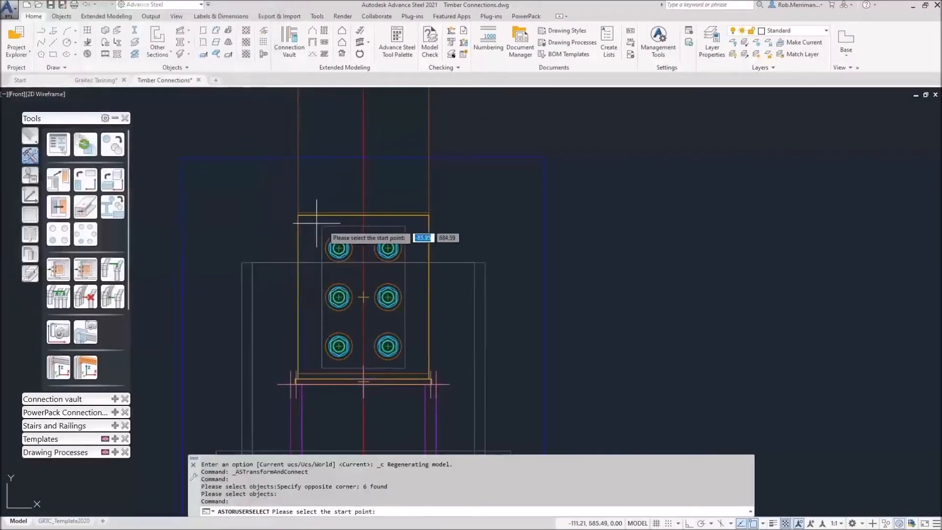
pyautogui.scroll(3, 343, 240)
pyautogui.click(326, 262)
pyautogui.scroll(-6, 346, 395)
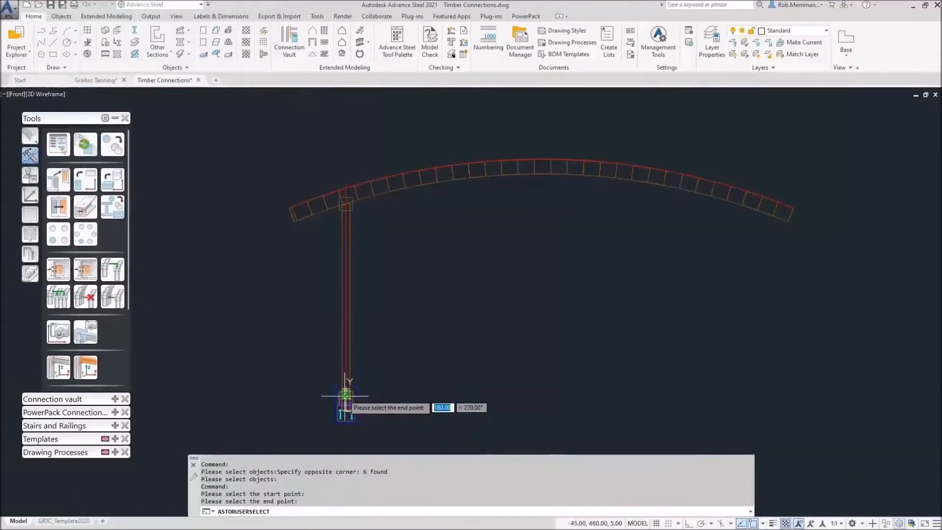
pyautogui.scroll(8, 346, 206)
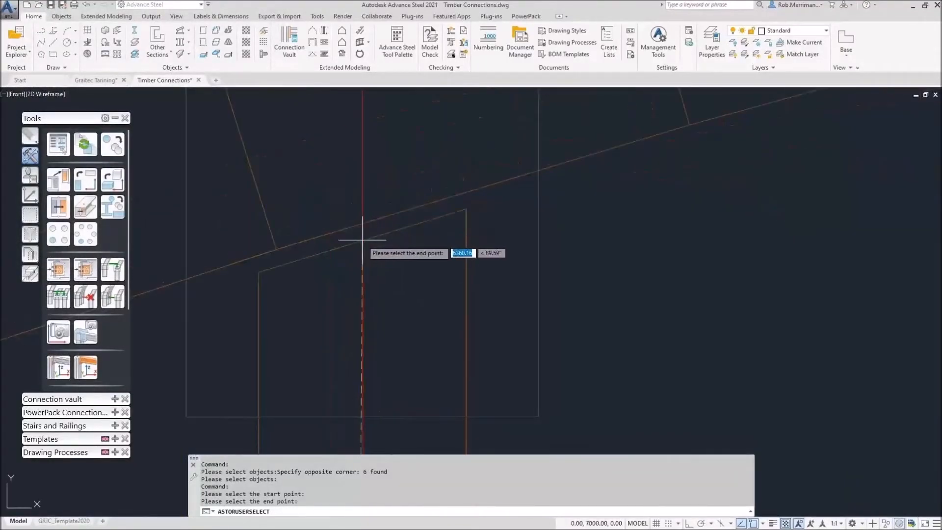
pyautogui.keyDown('shift'); pyautogui.rightClick(363, 240); pyautogui.keyUp('shift')
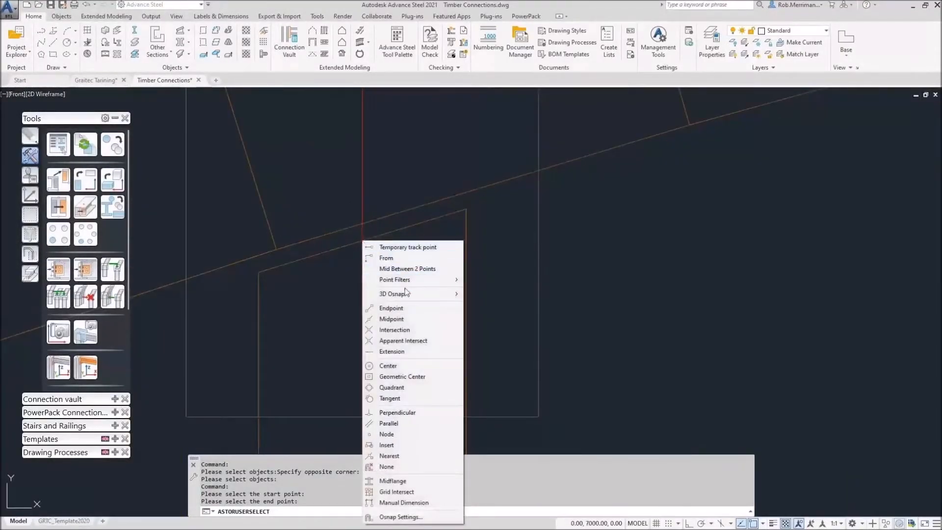
pyautogui.click(391, 307)
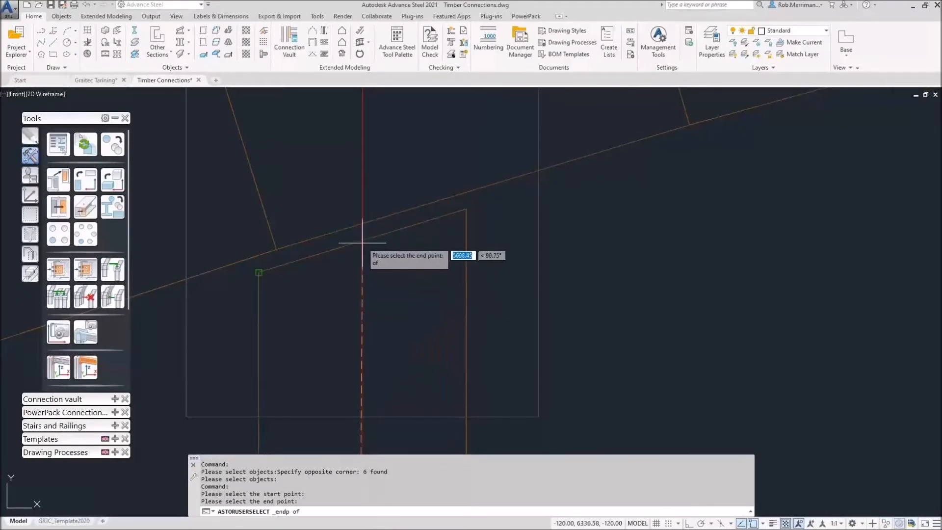
pyautogui.keyDown('shift'); pyautogui.rightClick(362, 239); pyautogui.keyUp('shift')
pyautogui.click(391, 319)
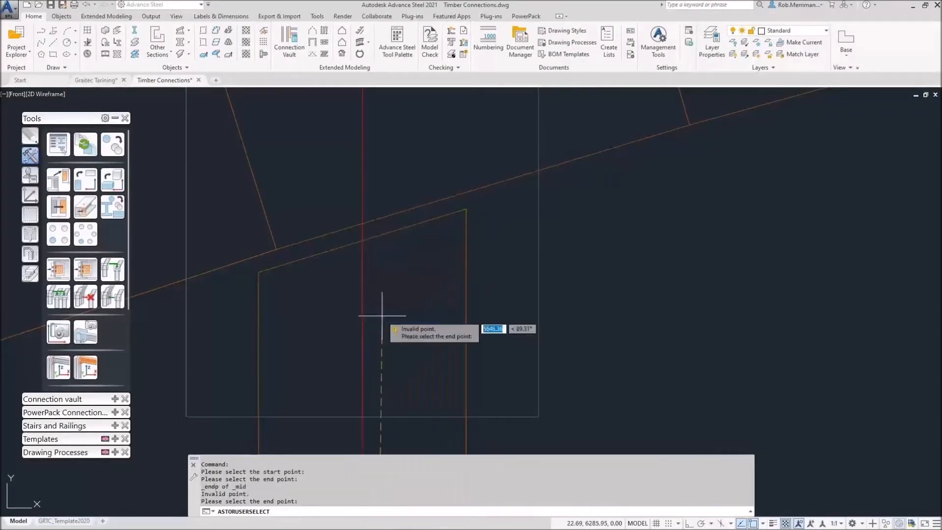
pyautogui.keyDown('shift'); pyautogui.rightClick(384, 319); pyautogui.keyUp('shift')
pyautogui.click(410, 111)
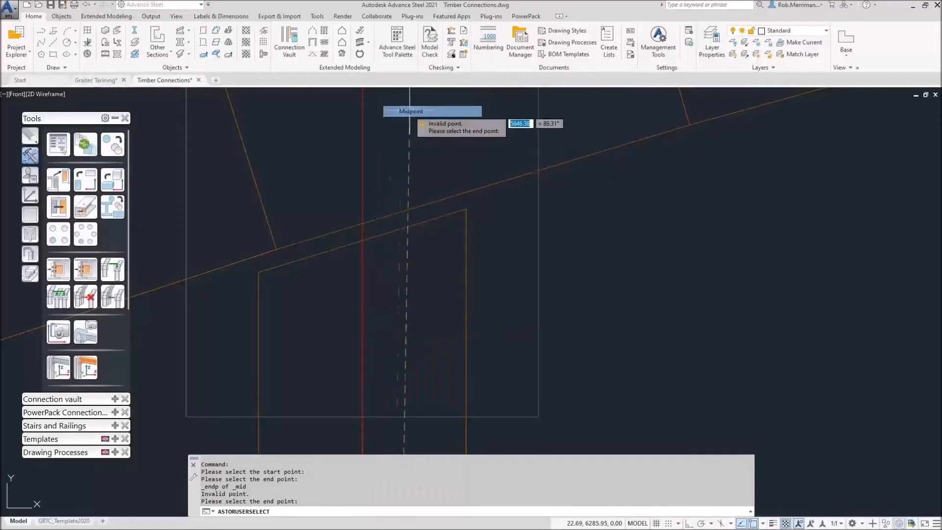
pyautogui.click(364, 239)
# - Exclude the X and Z distances and copy the plate and bolts up the column along Y only
pyautogui.click(14, 71)
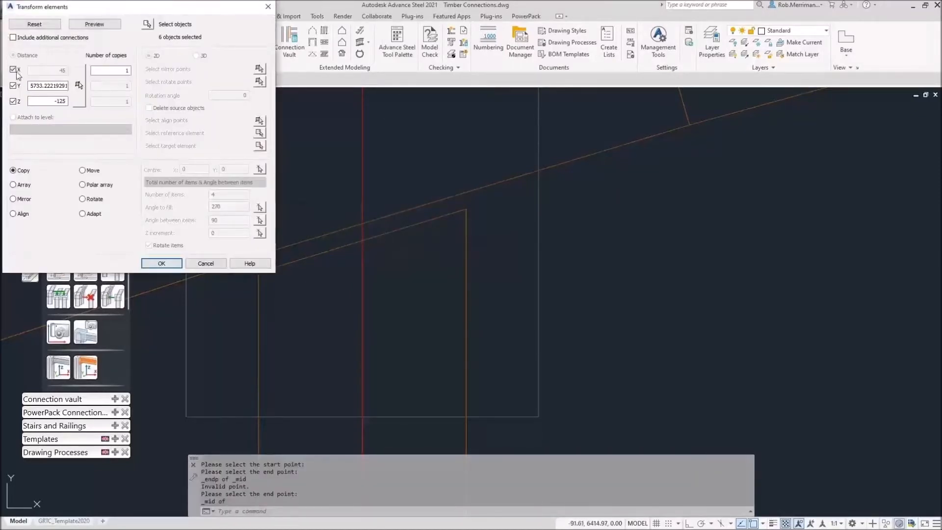
pyautogui.click(17, 102)
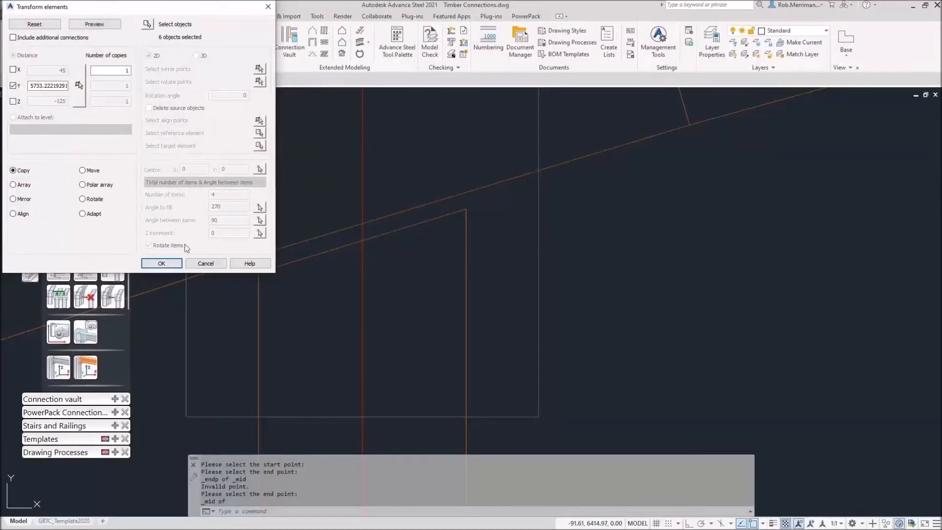
pyautogui.click(161, 263)
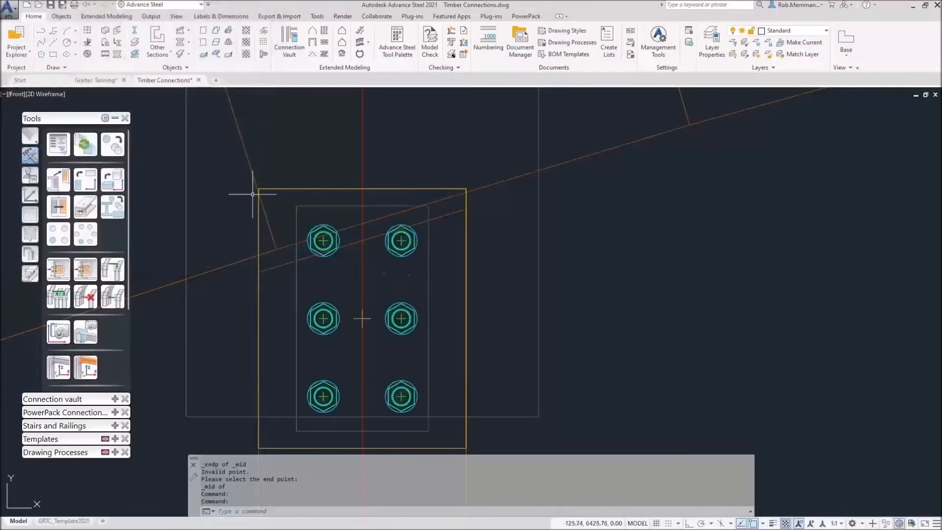
# - Move the copied plate and bolts at the column's top by -90 in Y with Transform elements
pyautogui.click(119, 150)
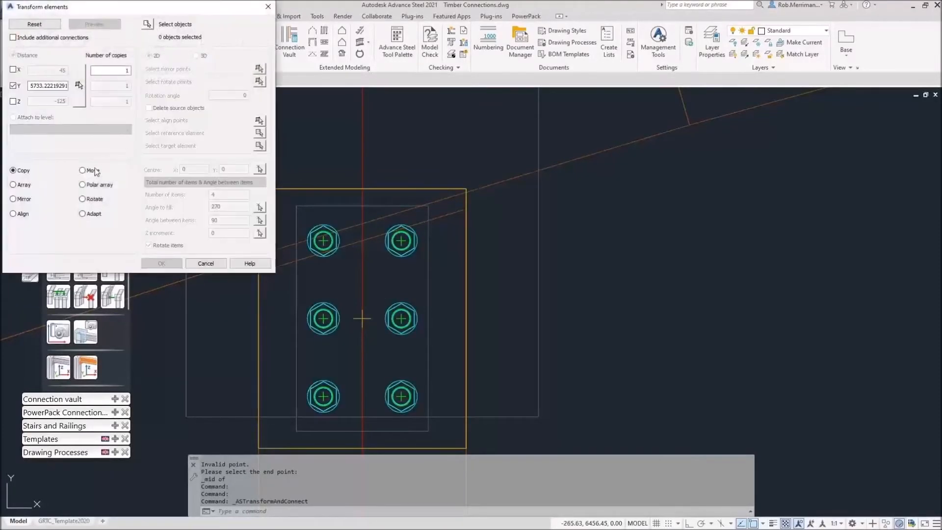
pyautogui.click(147, 24)
pyautogui.click(236, 164)
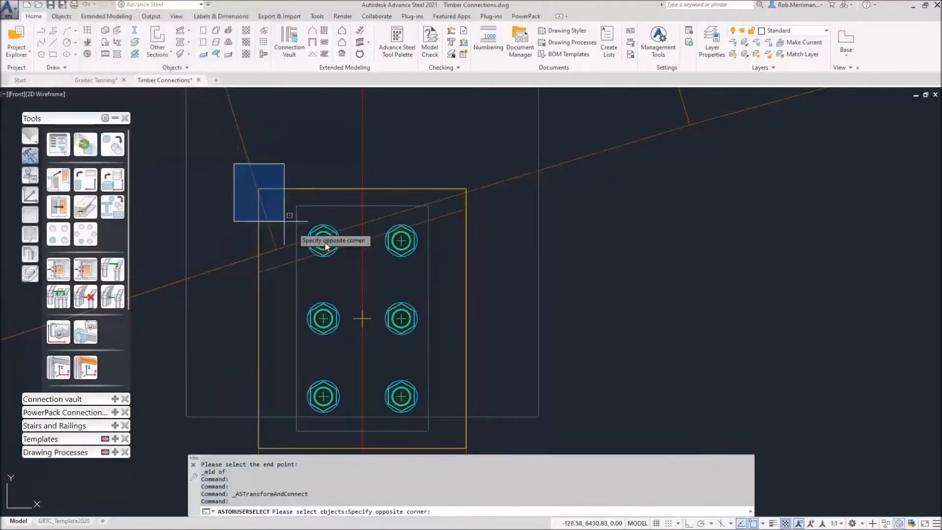
pyautogui.scroll(-2, 486, 275)
pyautogui.click(514, 393)
pyautogui.press('Return')
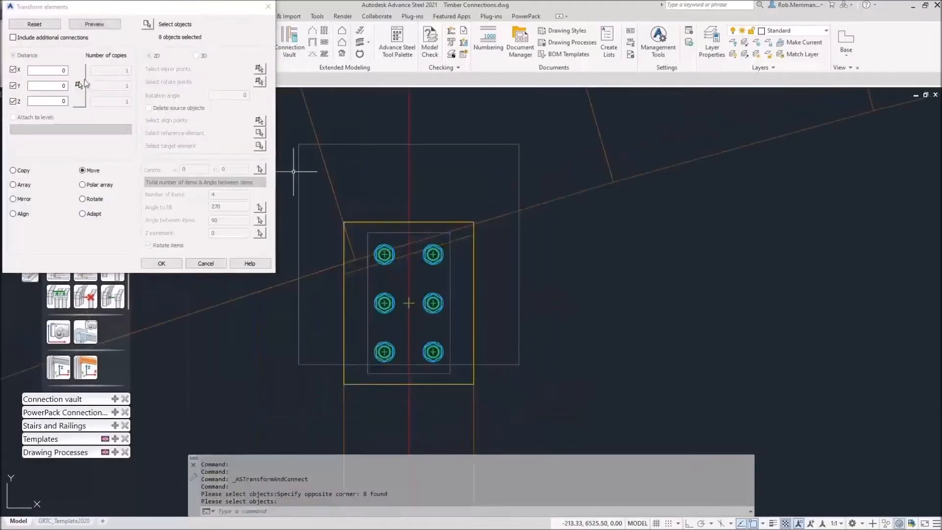
pyautogui.click(53, 84)
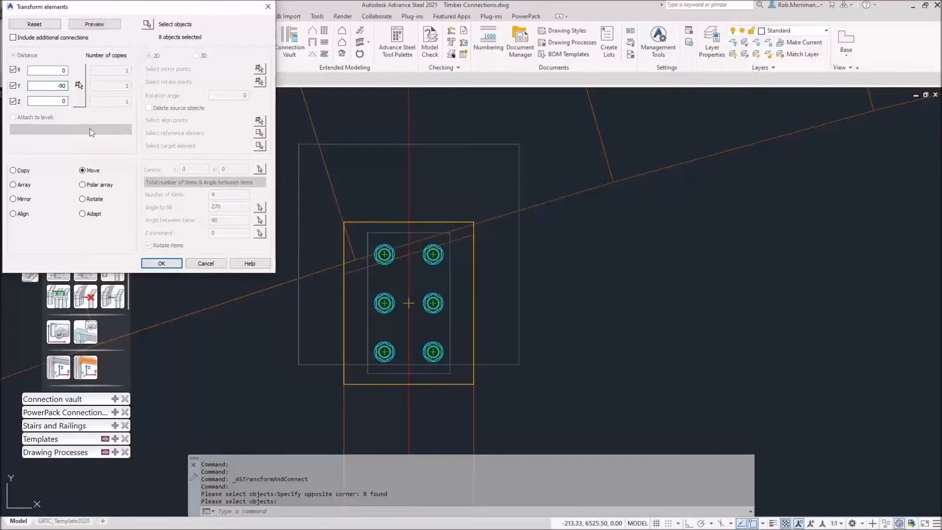
pyautogui.click(161, 263)
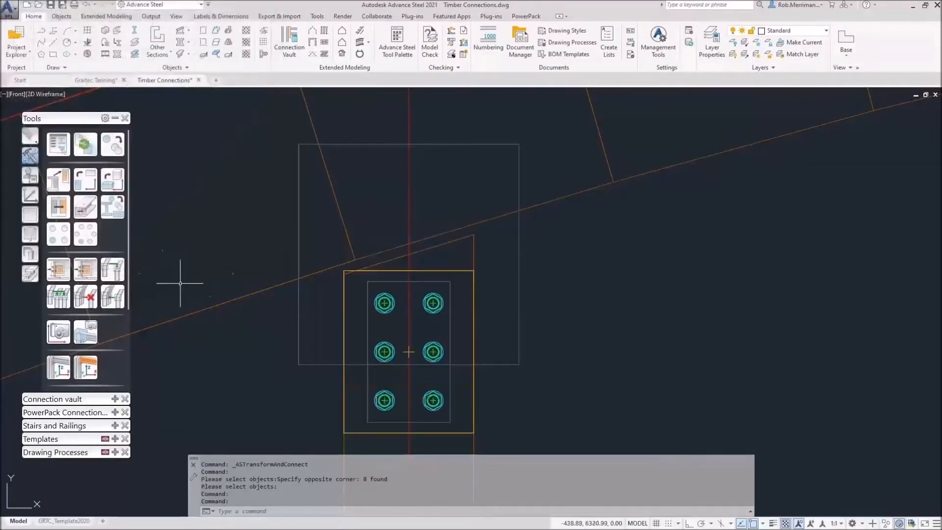
# - Stretch the copied plate's top edge upward by 350 so it extends into the curved rafter
pyautogui.click(390, 270)
pyautogui.click(409, 270)
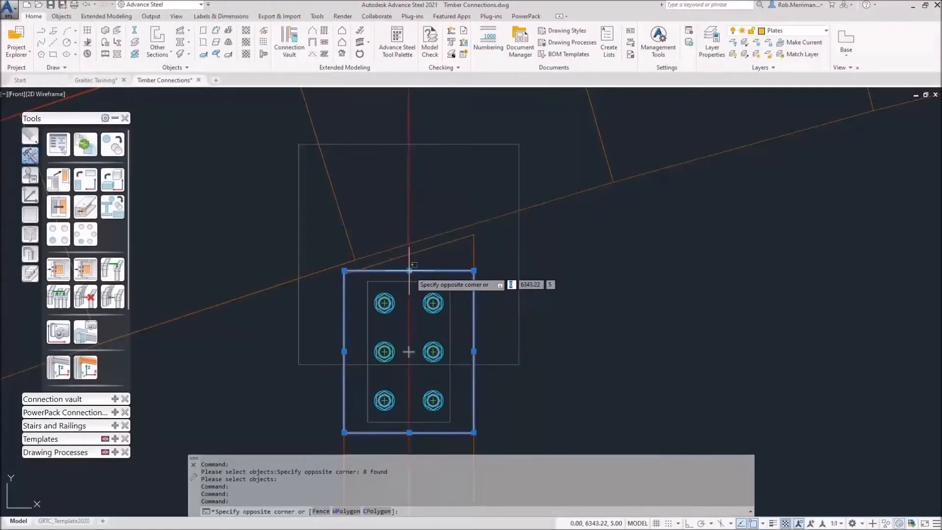
pyautogui.click(410, 281)
pyautogui.scroll(-2, 410, 280)
pyautogui.click(409, 274)
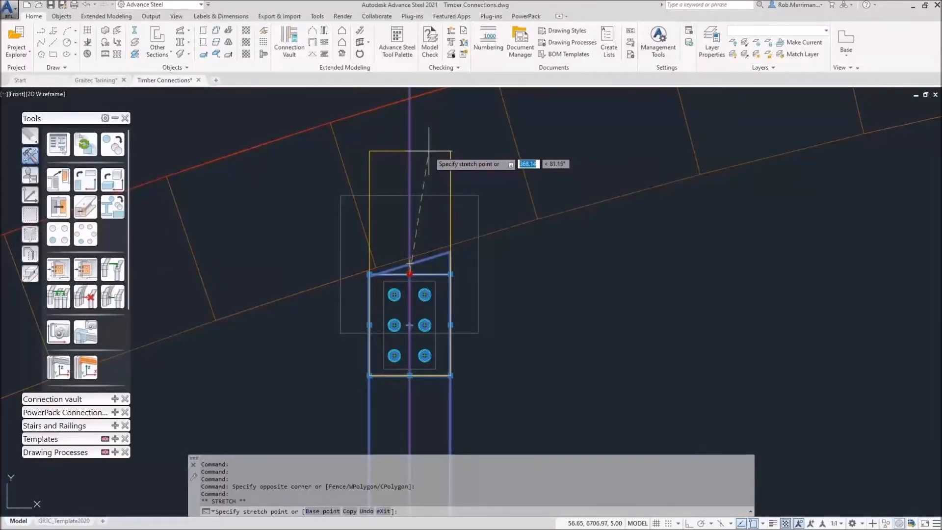
pyautogui.write('50')
pyautogui.press('Return')
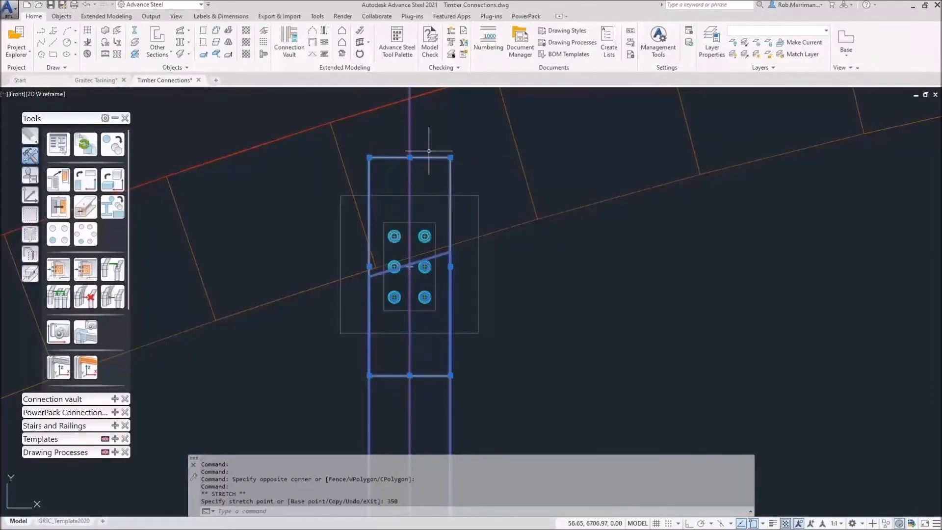
pyautogui.press('Escape')
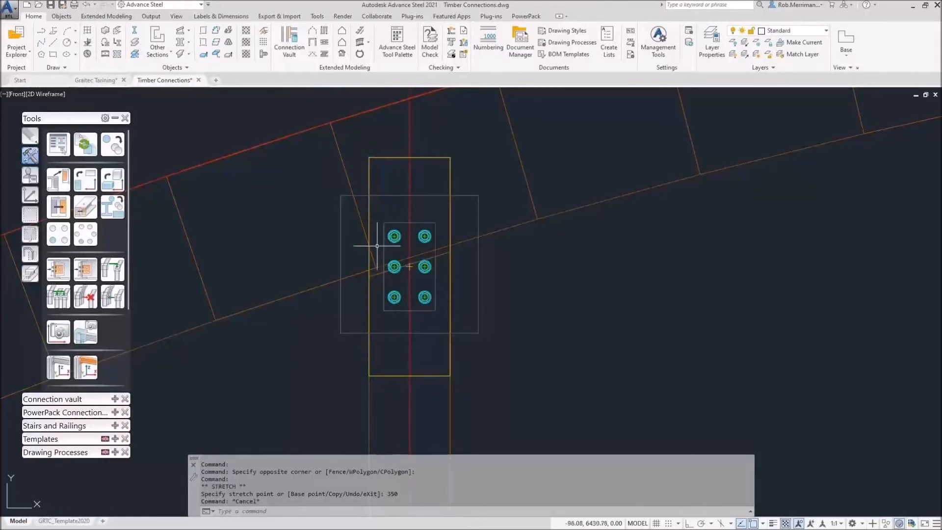
# - Set the Y offset of the column's upper bolt group to -175 in its connection properties
pyautogui.doubleClick(402, 222)
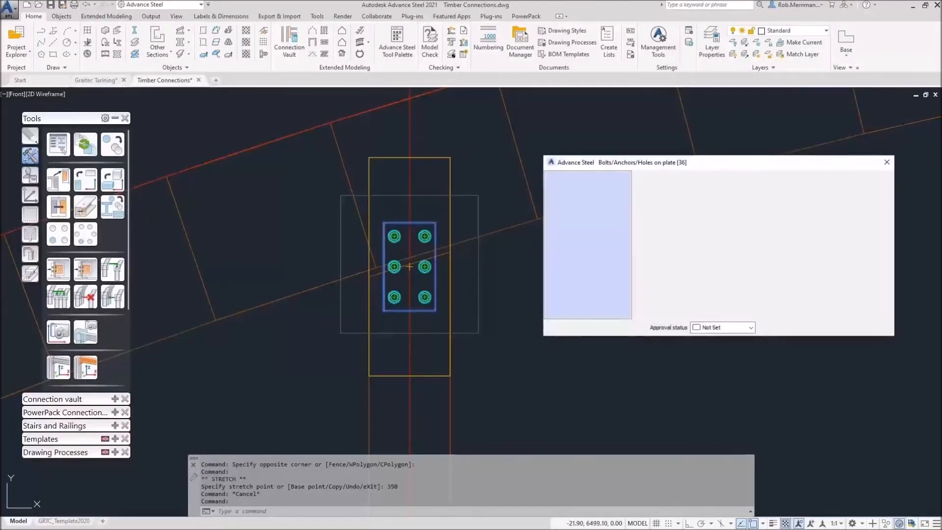
pyautogui.click(607, 198)
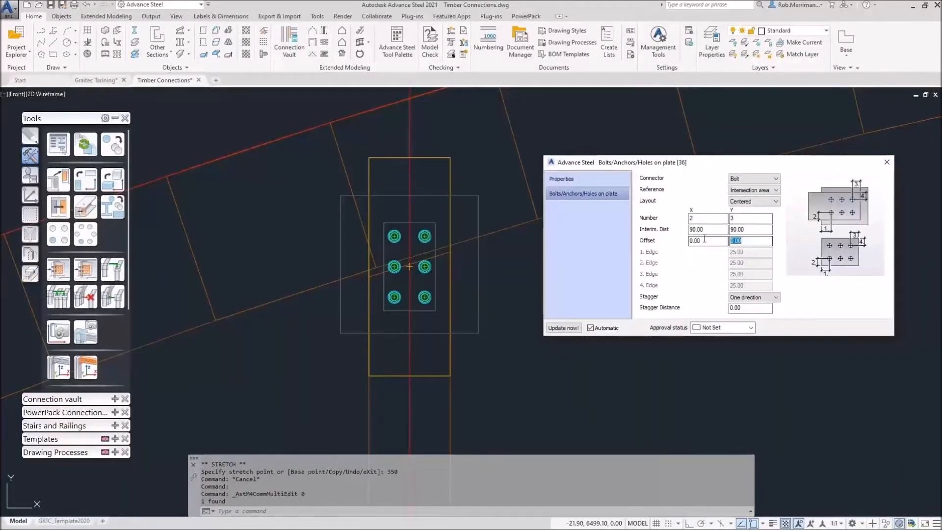
pyautogui.write('-175')
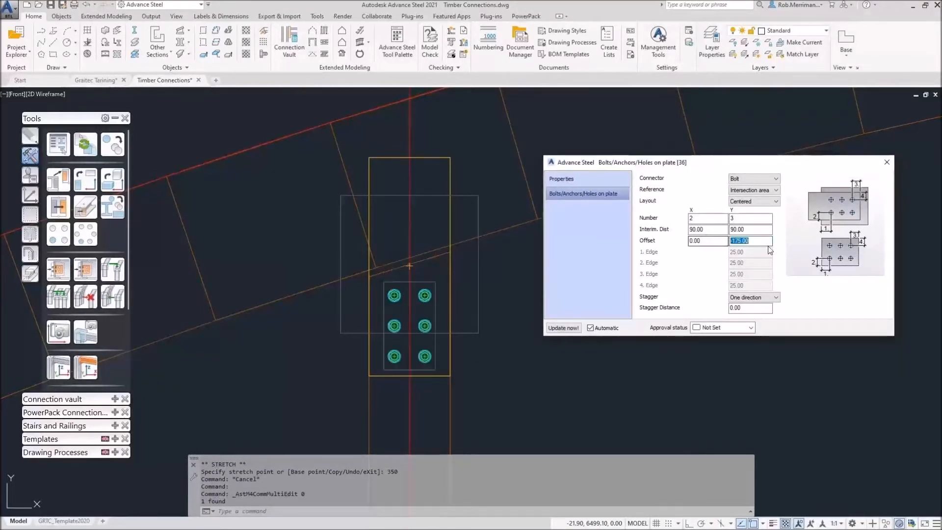
pyautogui.press('Escape')
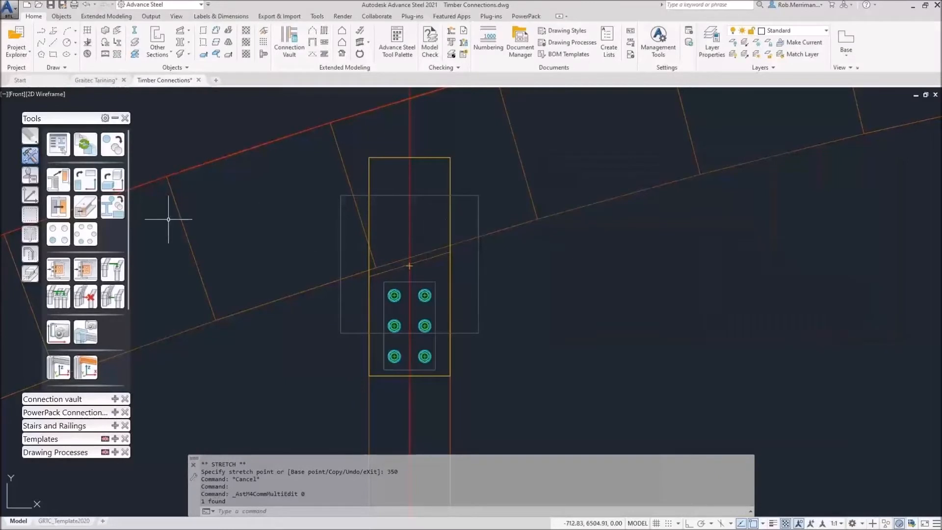
# - Add a bolt connection on the extended plate at the column's top, connecting it to the curved rafter
pyautogui.click(37, 270)
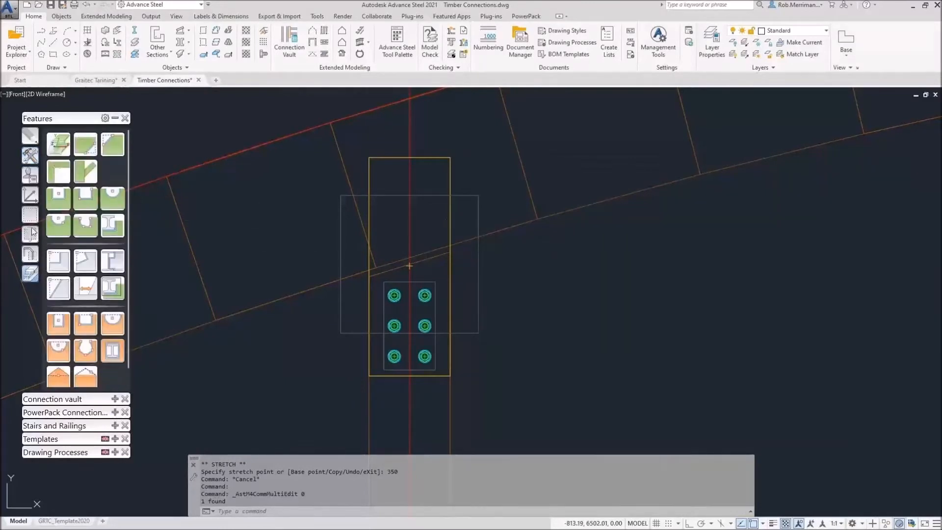
pyautogui.click(30, 176)
pyautogui.click(58, 269)
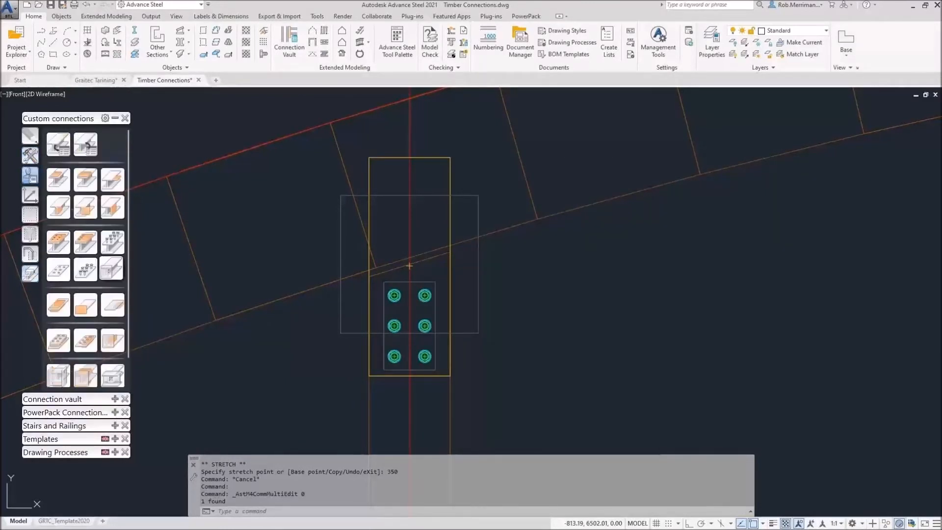
pyautogui.click(370, 166)
pyautogui.press('Return')
pyautogui.click(346, 174)
pyautogui.press('Return')
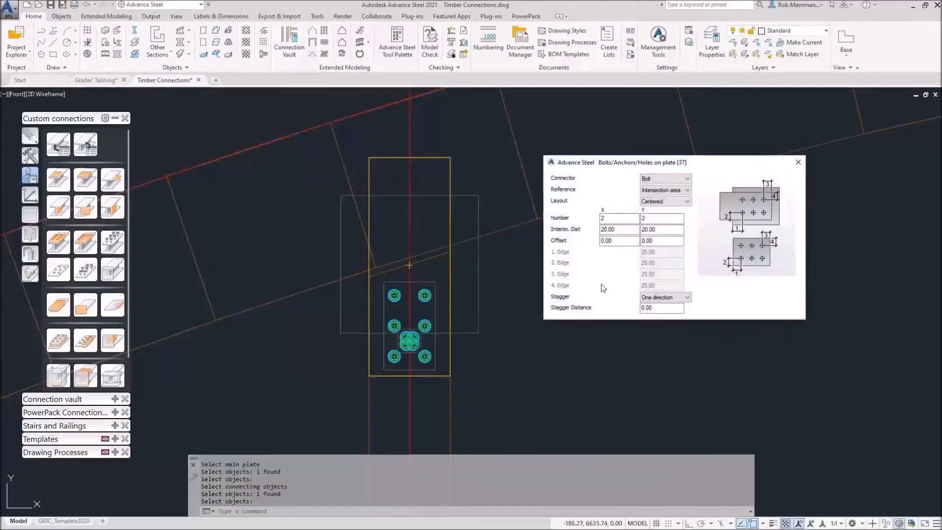
# - Set the rafter bolt group to 3 bolts in Y with an intermediate distance of 90 in both X and Y
pyautogui.click(660, 229)
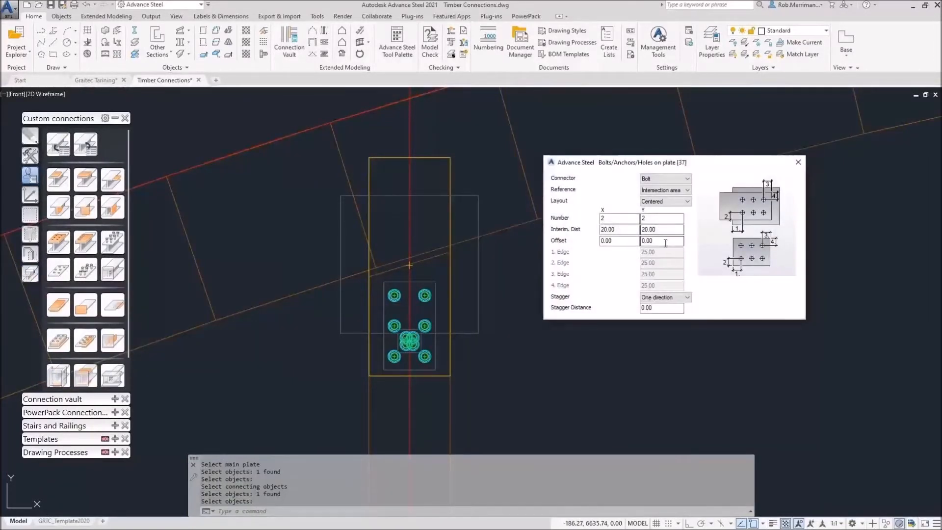
pyautogui.press('Tab')
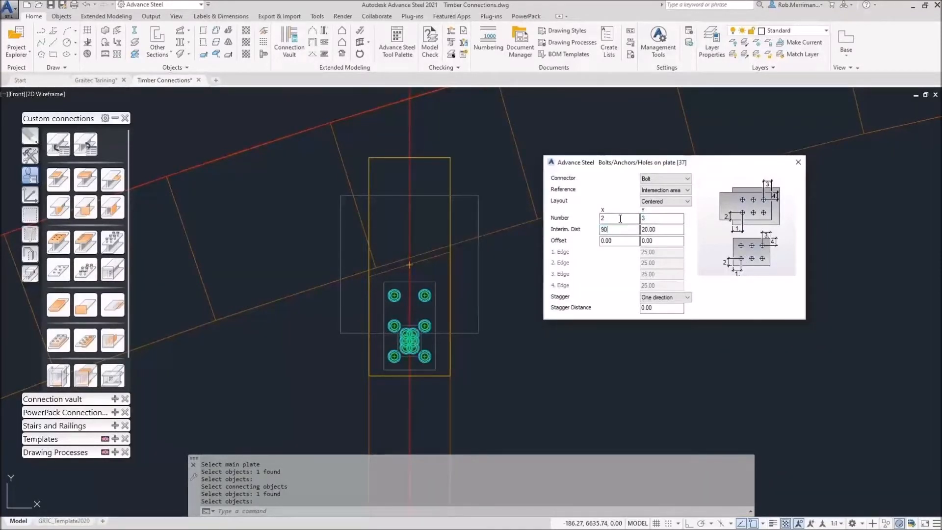
pyautogui.press('Tab')
pyautogui.write('90')
pyautogui.press('Tab')
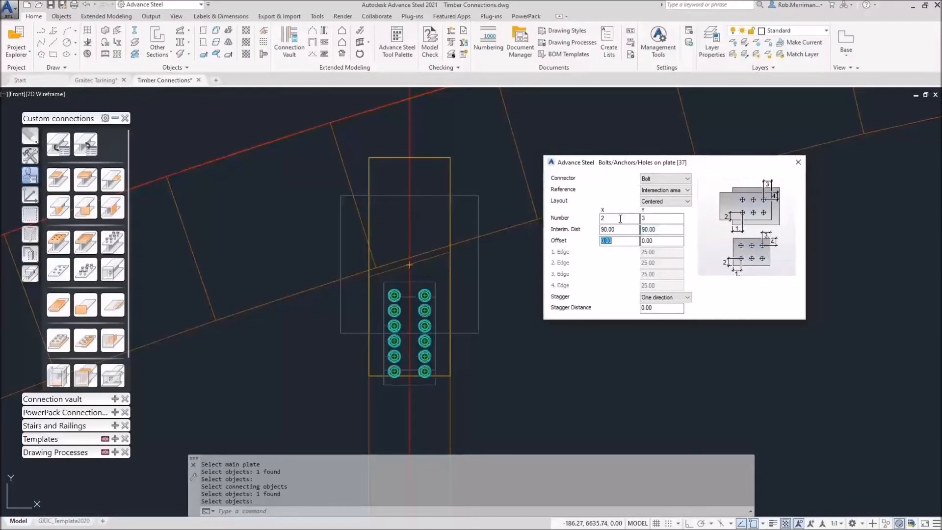
# - Try Y offsets of -175, 175 and 350 for the rafter bolt group
pyautogui.click(665, 240)
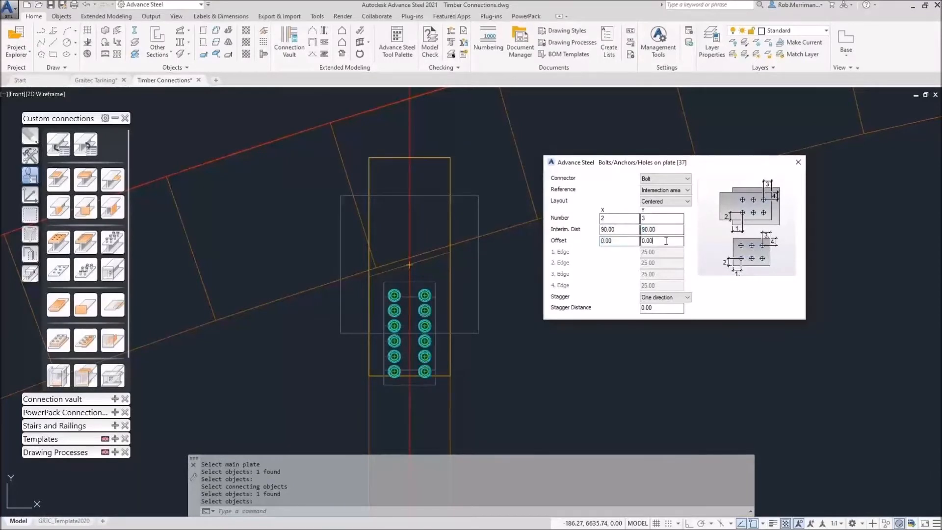
pyautogui.write('-17')
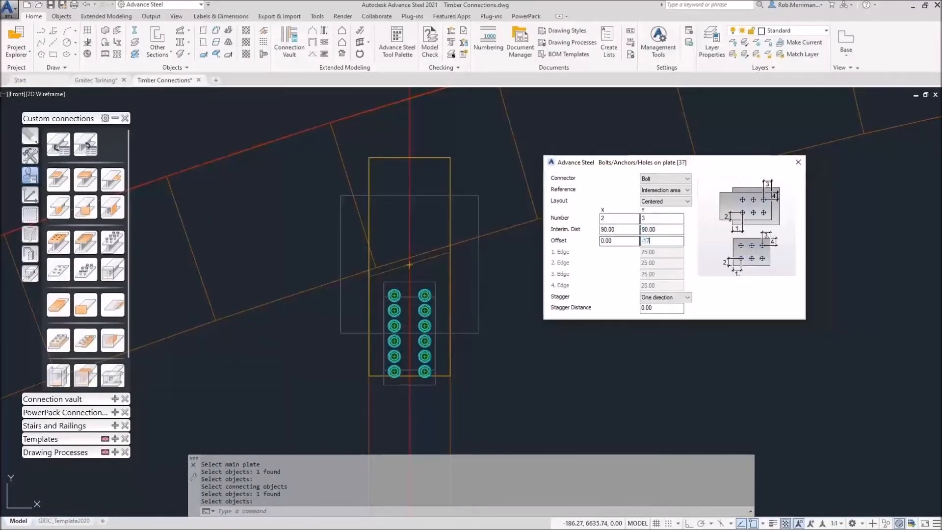
pyautogui.write('5')
pyautogui.press('Return')
pyautogui.write('175')
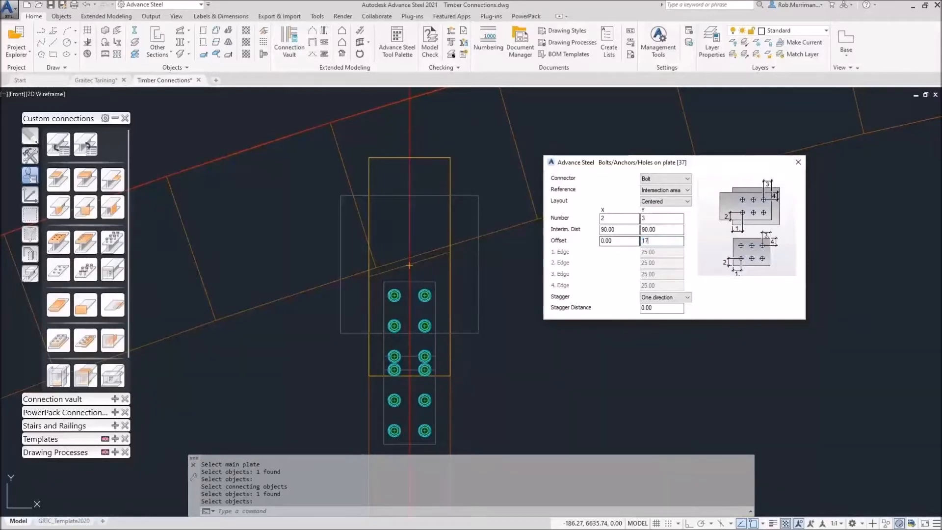
pyautogui.press('Return')
pyautogui.write('350')
pyautogui.press('Return')
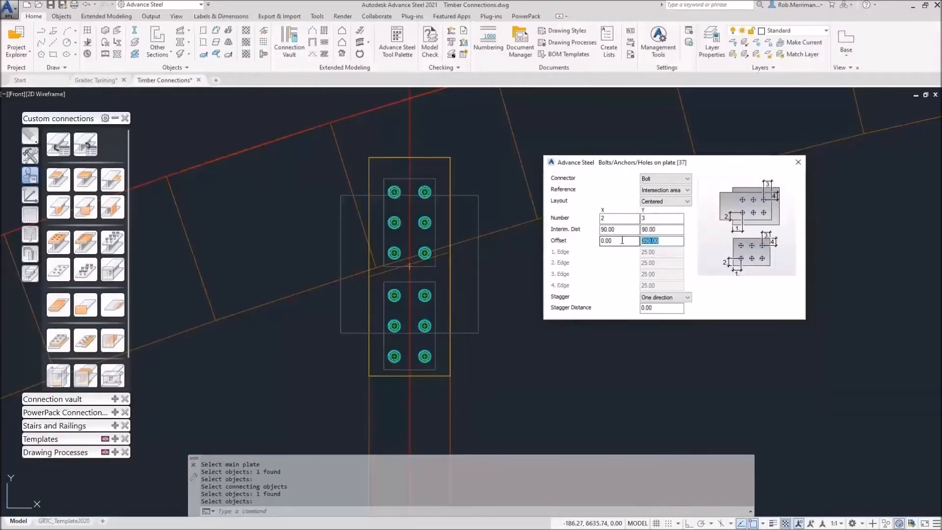
# - Set the rafter bolt group's Y offset to 400 and close its properties
pyautogui.write('400')
pyautogui.press('Return')
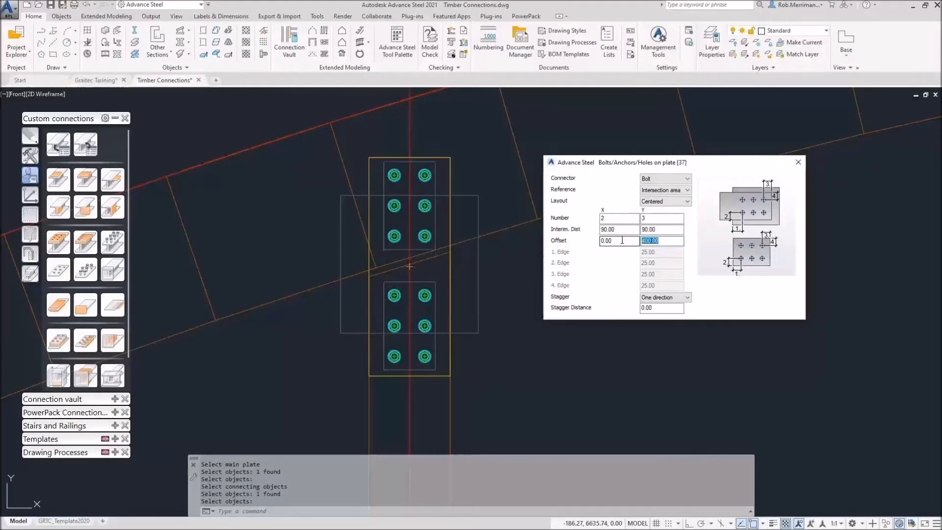
pyautogui.press('Escape')
# - Open and close the column's properties at the base connection to display its circular bolt recess features
pyautogui.keyDown('shift'); pyautogui.moveTo(471, 206); pyautogui.dragTo(543, 239, button='middle'); pyautogui.keyUp('shift')
pyautogui.scroll(-8, 542, 239)
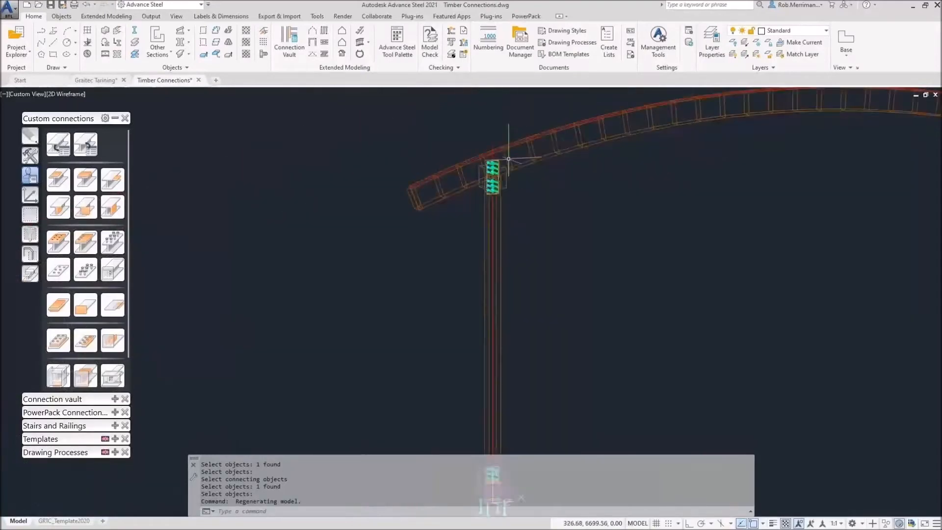
pyautogui.scroll(4, 540, 297)
pyautogui.scroll(6, 518, 273)
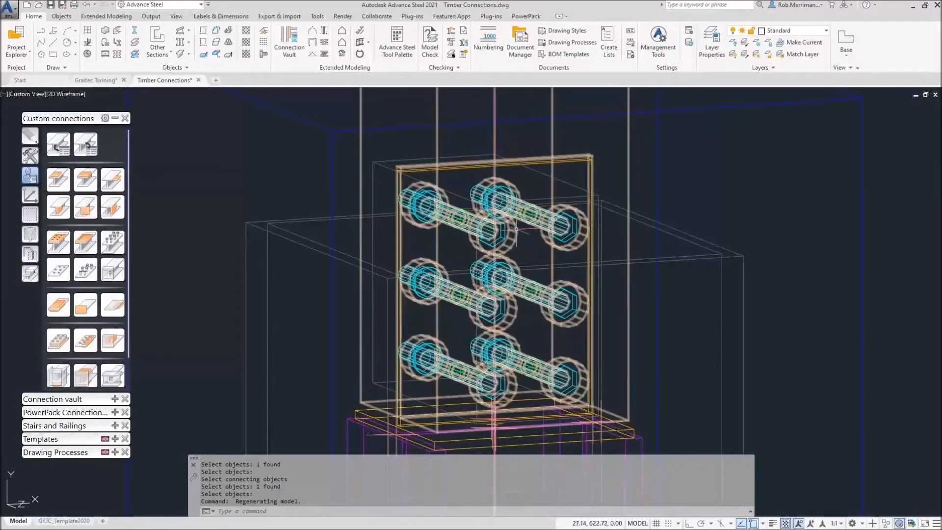
pyautogui.doubleClick(510, 222)
pyautogui.click(588, 250)
pyautogui.press('Escape')
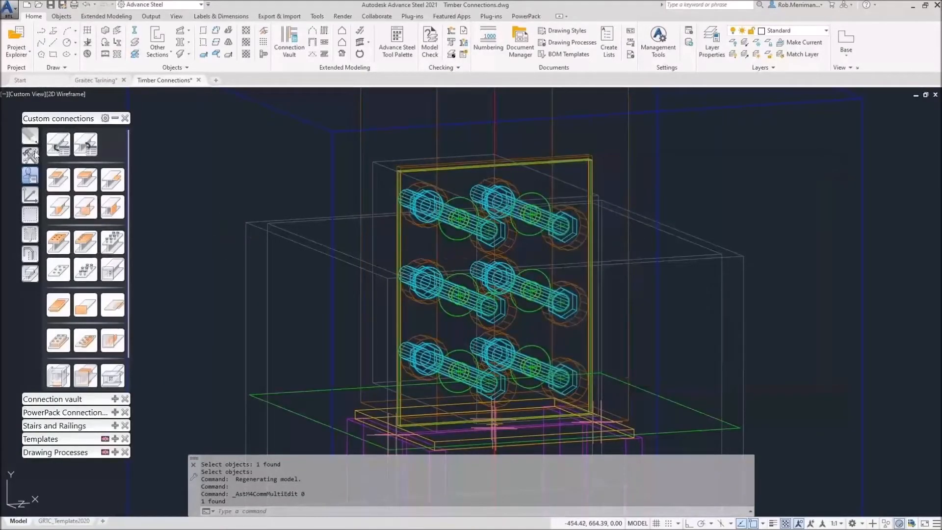
# - Select the circular recess features around all six base connection bolts for Transform elements
pyautogui.click(30, 135)
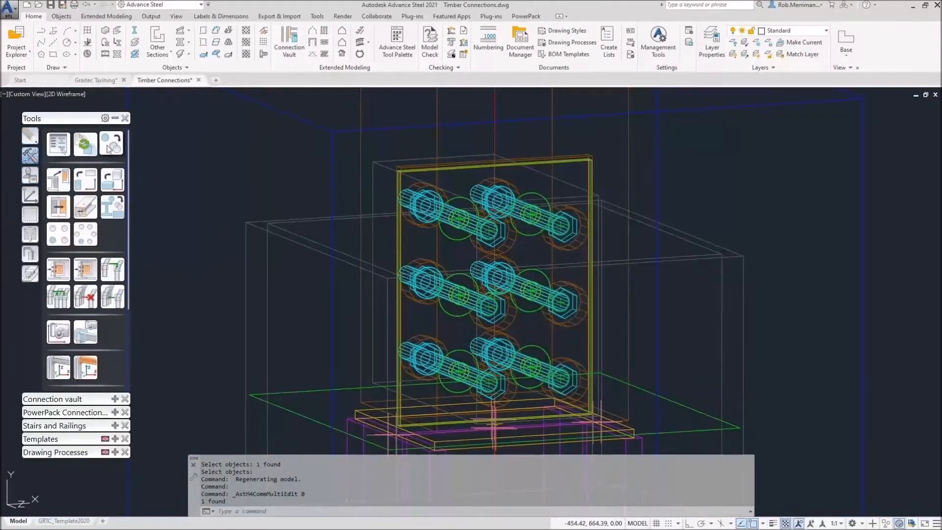
pyautogui.click(85, 144)
pyautogui.click(148, 25)
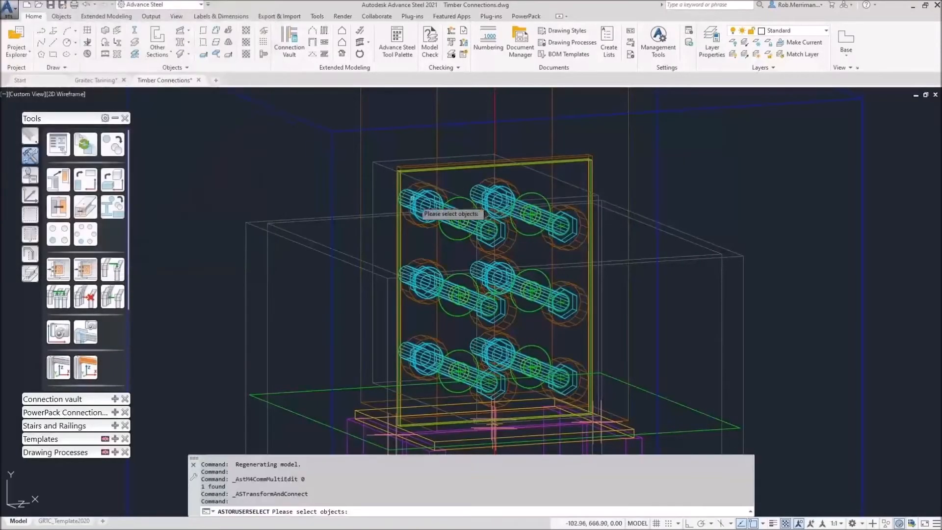
pyautogui.click(479, 265)
pyautogui.click(430, 219)
pyautogui.scroll(5, 454, 314)
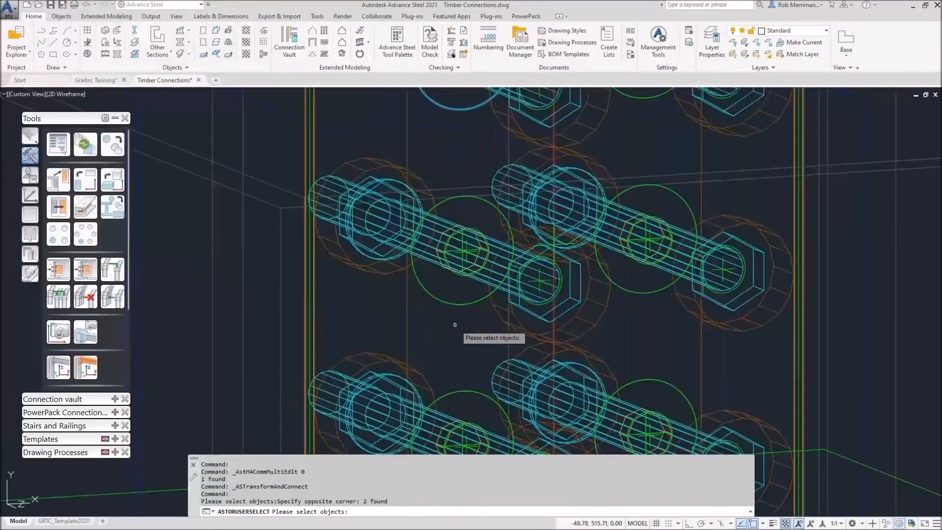
pyautogui.click(529, 329)
pyautogui.click(410, 248)
pyautogui.click(715, 334)
pyautogui.click(595, 184)
pyautogui.click(639, 379)
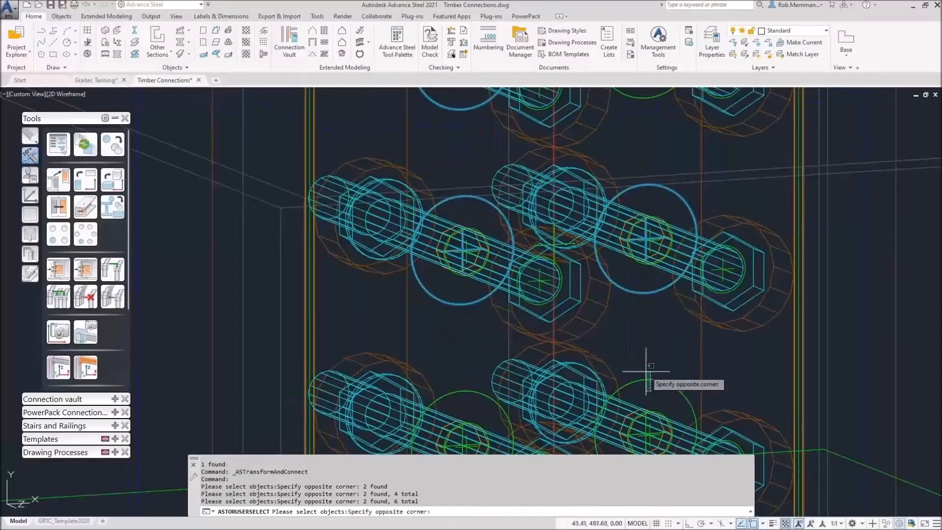
pyautogui.click(621, 349)
pyautogui.click(481, 387)
pyautogui.click(412, 451)
pyautogui.scroll(-4, 479, 406)
pyautogui.scroll(4, 480, 406)
pyautogui.click(590, 234)
pyautogui.click(573, 201)
pyautogui.press('Return')
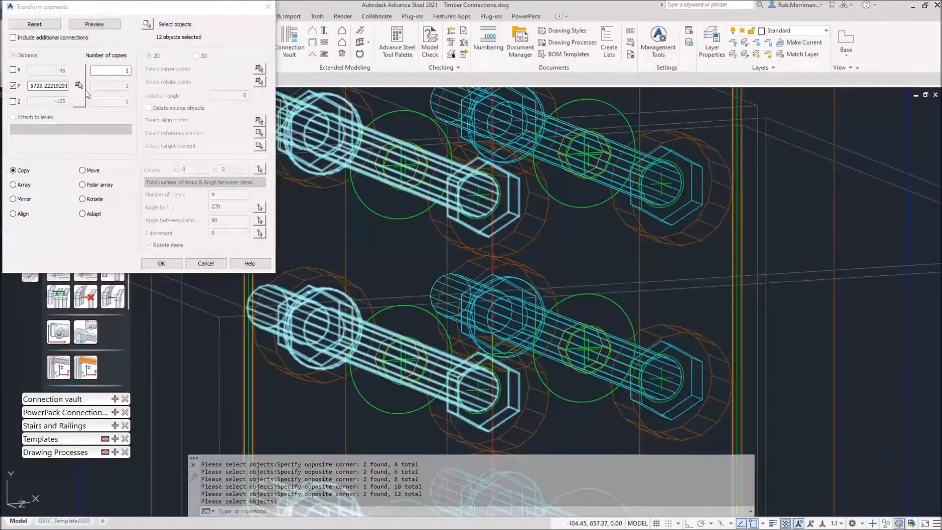
# - Copy the selected recesses along Y from a base bolt to the matching bolt in the column's upper group
pyautogui.click(79, 86)
pyautogui.click(485, 215)
pyautogui.scroll(-6, 509, 363)
pyautogui.scroll(8, 482, 343)
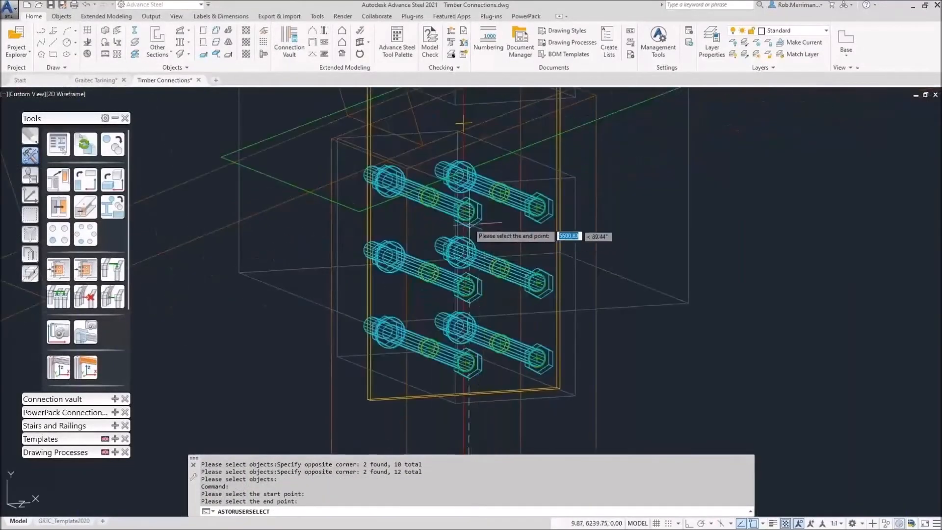
pyautogui.click(468, 224)
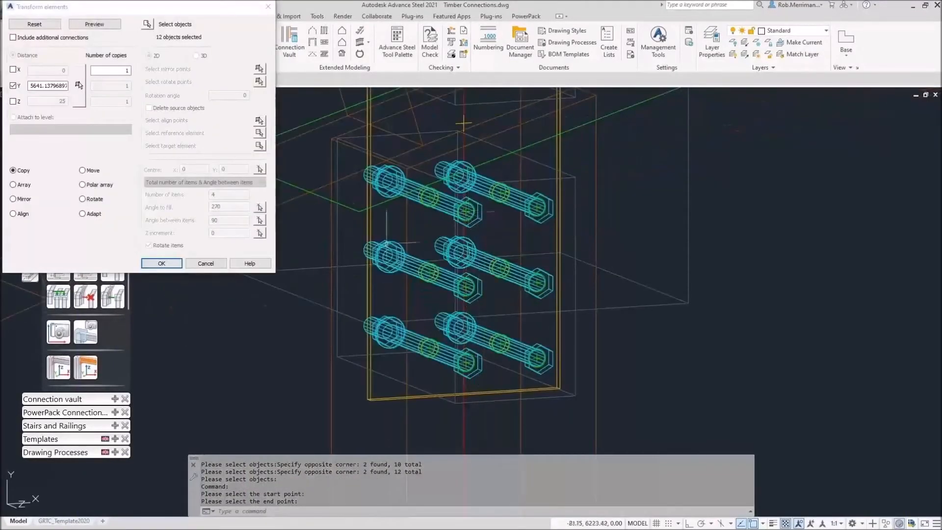
pyautogui.click(180, 262)
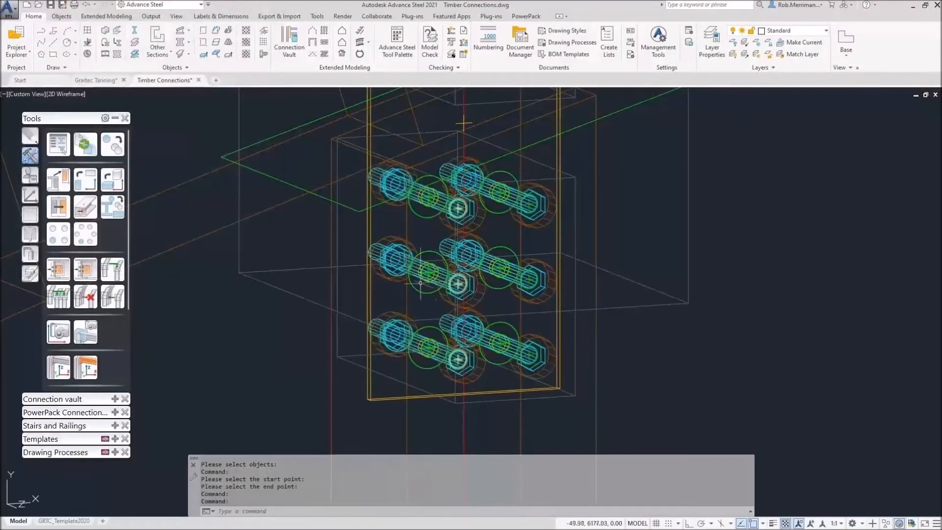
# - Restart Transform elements and reselect the base connection's recess features using the previous selection
pyautogui.click(116, 145)
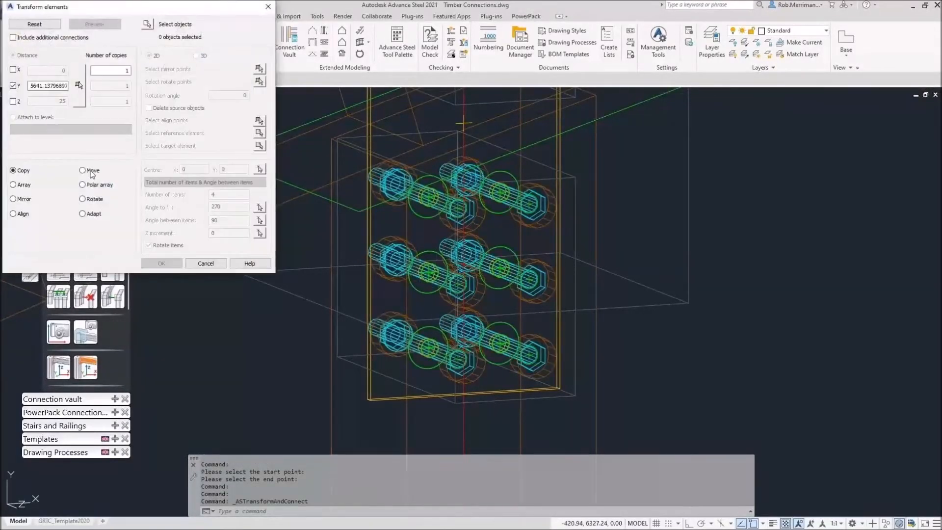
pyautogui.click(147, 24)
pyautogui.scroll(-5, 315, 151)
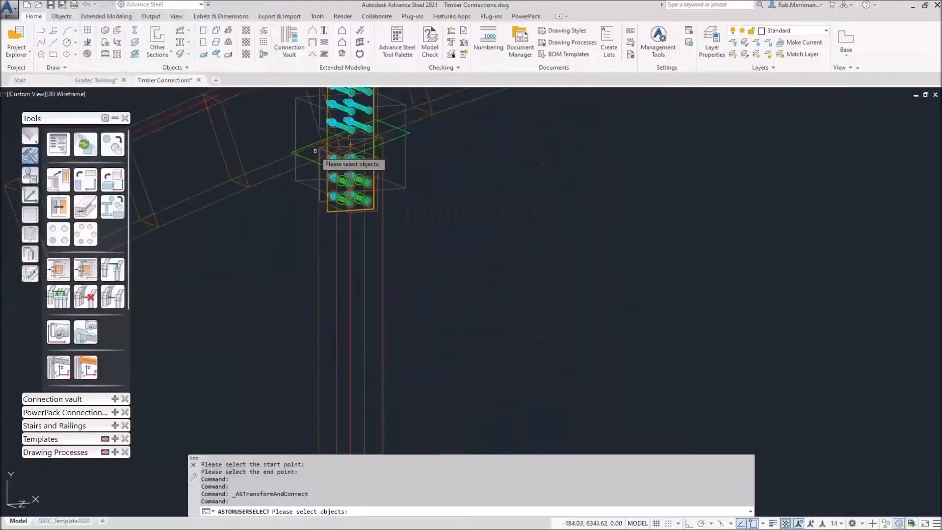
pyautogui.write('prev')
pyautogui.press('Return')
pyautogui.scroll(-6, 421, 172)
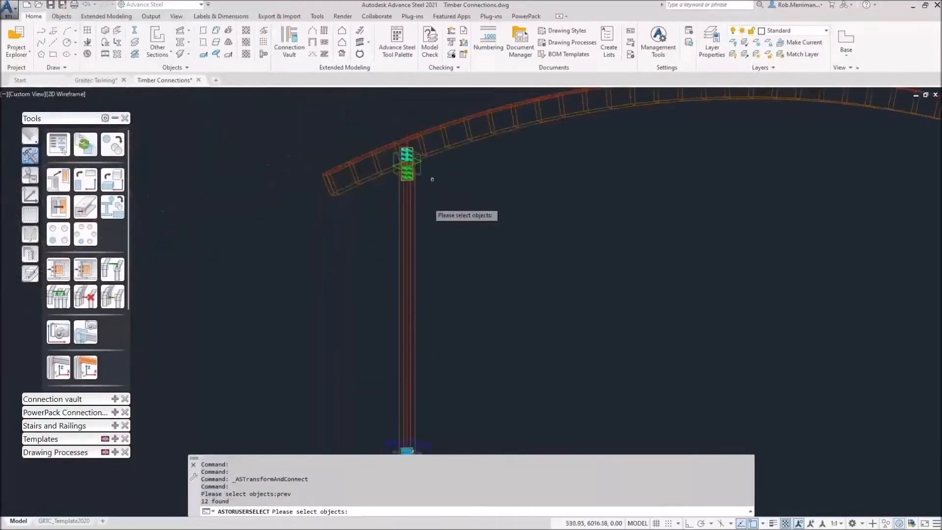
pyautogui.scroll(8, 444, 416)
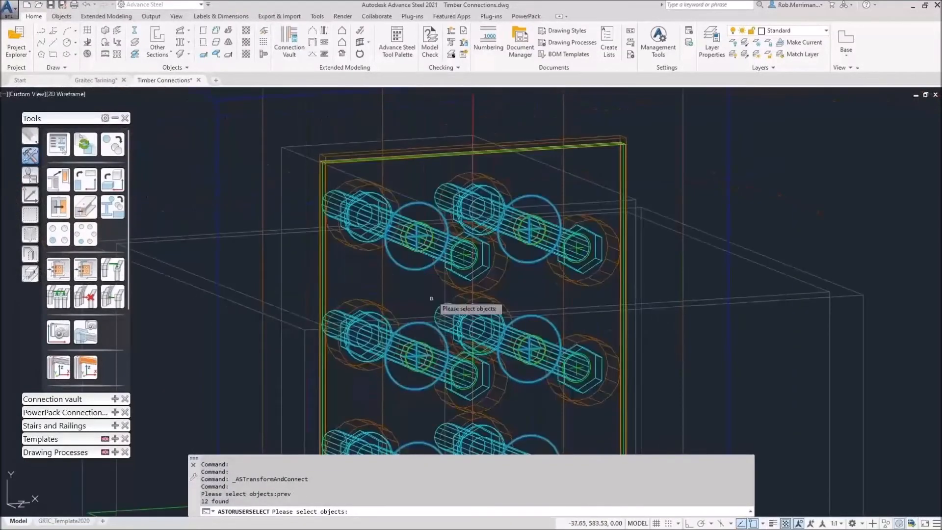
pyautogui.press('Return')
# - Copy the base recesses along Y from a base bolt to the matching bolt in the rafter's bolt group
pyautogui.click(81, 94)
pyautogui.scroll(3, 451, 258)
pyautogui.click(464, 259)
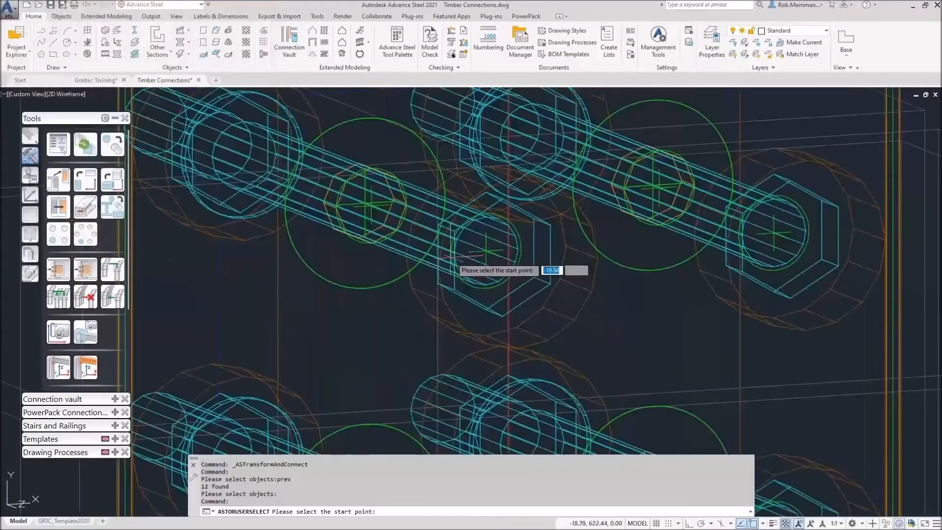
pyautogui.scroll(-10, 468, 397)
pyautogui.scroll(-3, 468, 397)
pyautogui.scroll(10, 469, 216)
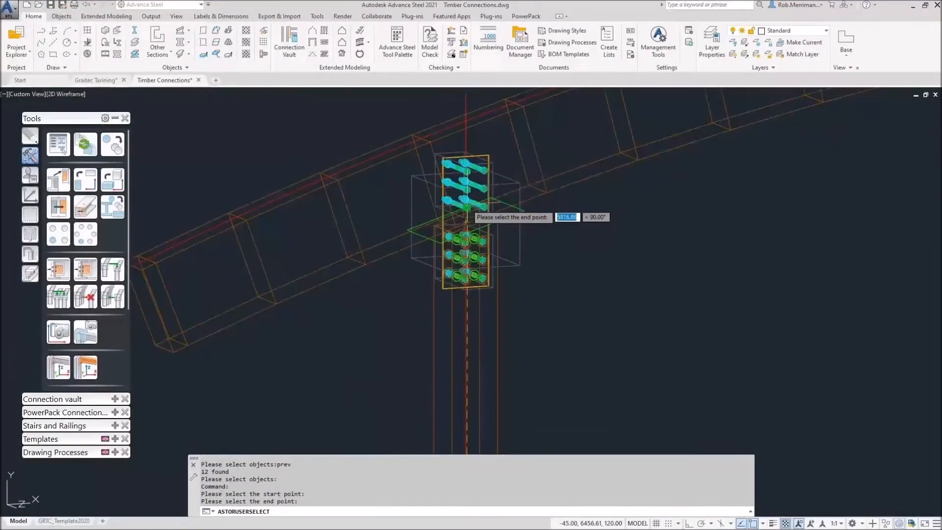
pyautogui.click(497, 176)
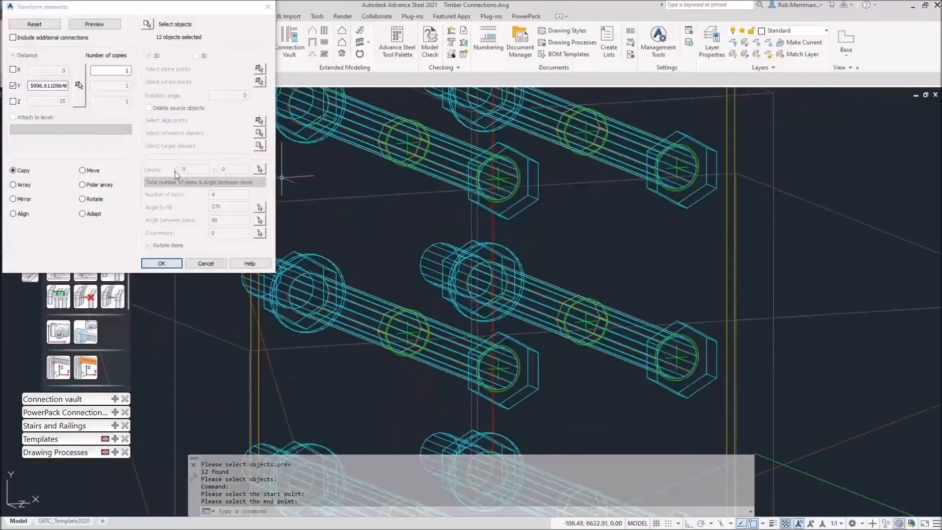
pyautogui.click(161, 263)
# - Inspect the column-to-rafter joint's bolt recesses in the Realistic visual style, and return to 2D Wireframe
pyautogui.scroll(-2, 165, 261)
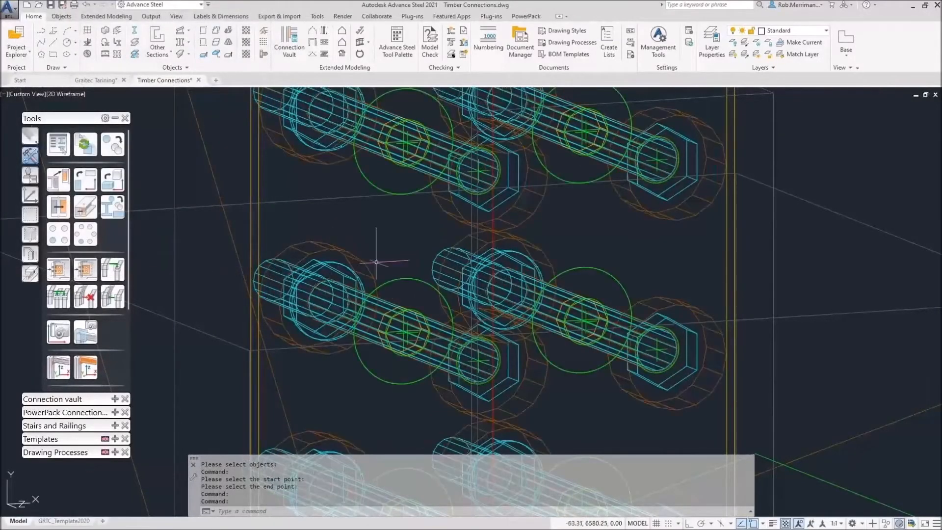
pyautogui.scroll(-3, 377, 247)
pyautogui.click(84, 93)
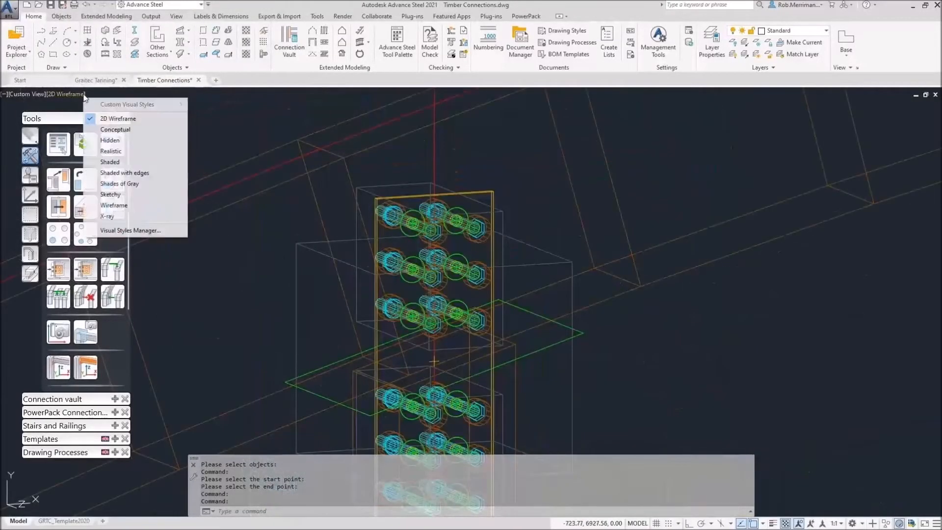
pyautogui.click(100, 152)
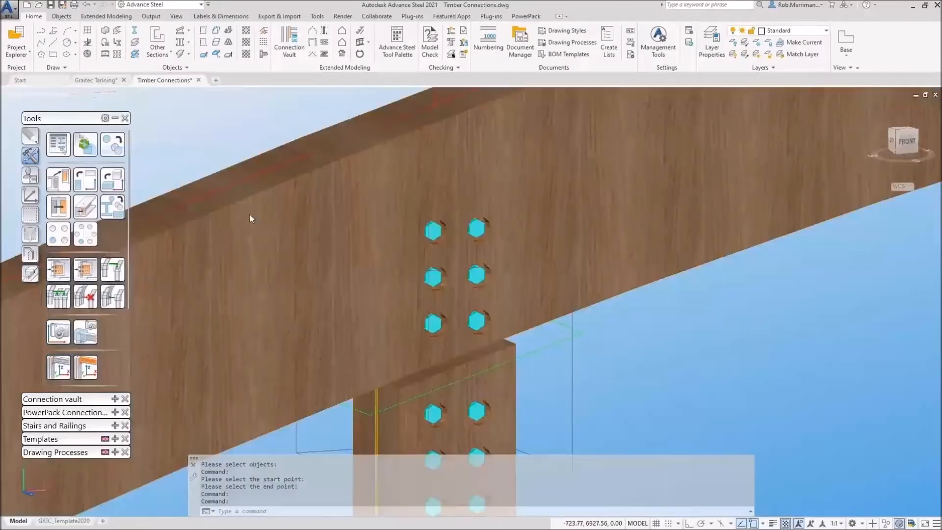
pyautogui.moveTo(304, 236)
pyautogui.keyDown('shift'); pyautogui.mouseDown(button='middle')
pyautogui.moveTo(532, 172)
pyautogui.moveTo(527, 225)
pyautogui.moveTo(336, 252)
pyautogui.mouseUp(button='middle'); pyautogui.keyUp('shift')
pyautogui.click(112, 143)
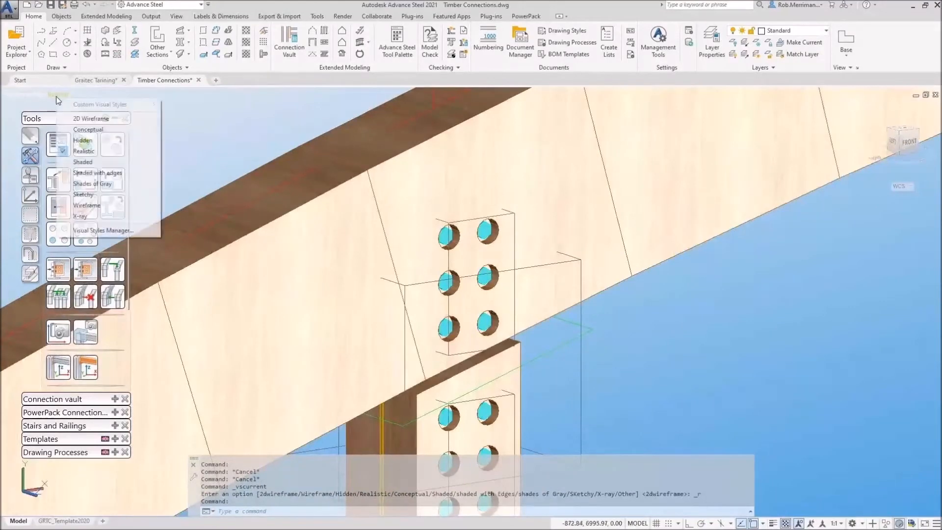
pyautogui.click(89, 120)
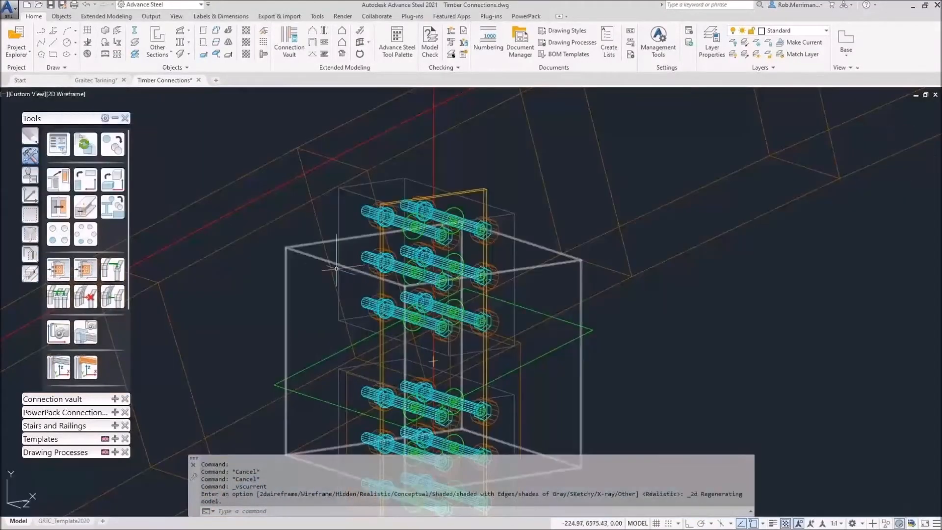
# - Cut the column around the connection plate with an element contour notch, using a gap width of 5 and 6 for both boundary sides
pyautogui.click(31, 273)
pyautogui.click(112, 225)
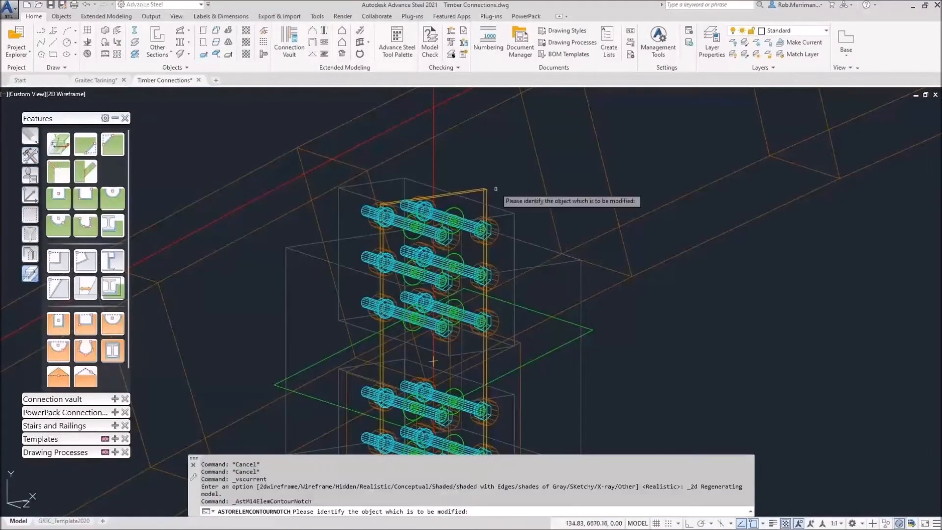
pyautogui.scroll(-4, 495, 186)
pyautogui.scroll(4, 442, 319)
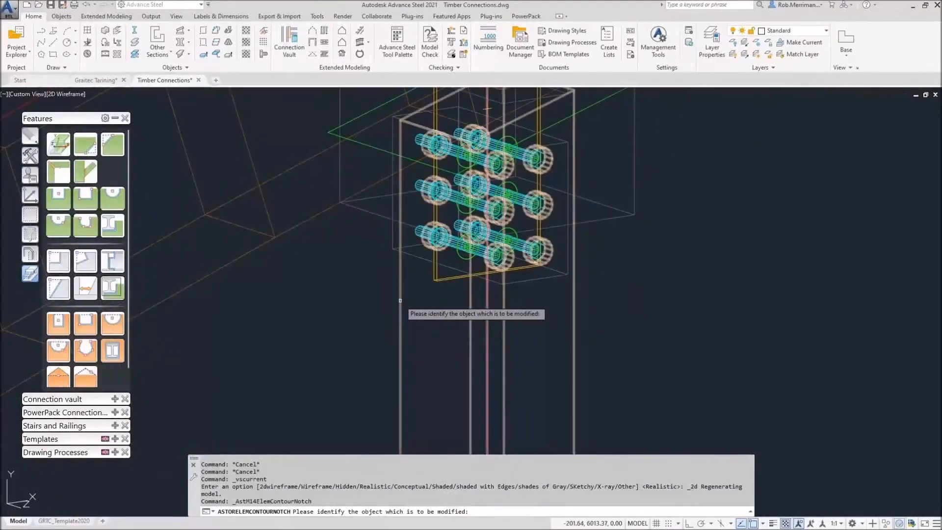
pyautogui.click(400, 300)
pyautogui.click(441, 289)
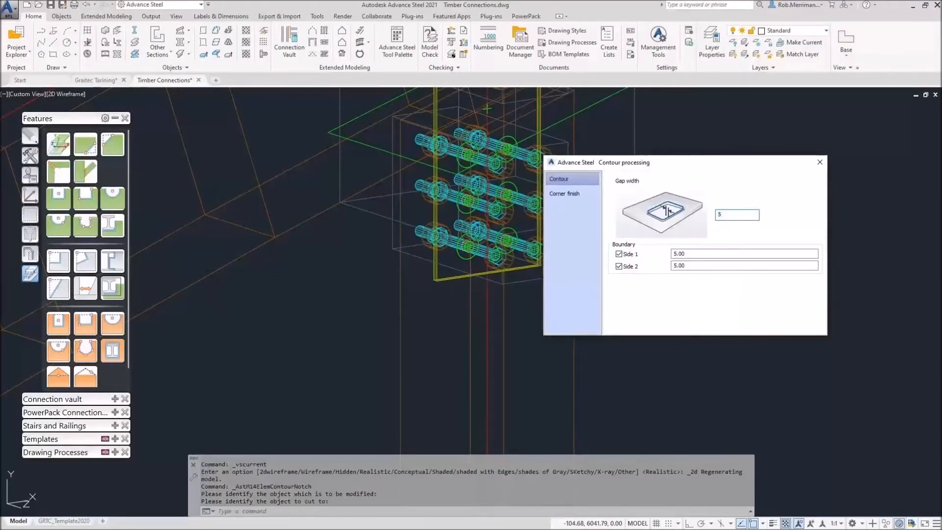
pyautogui.press('Tab')
pyautogui.press('Tab')
pyautogui.write('6')
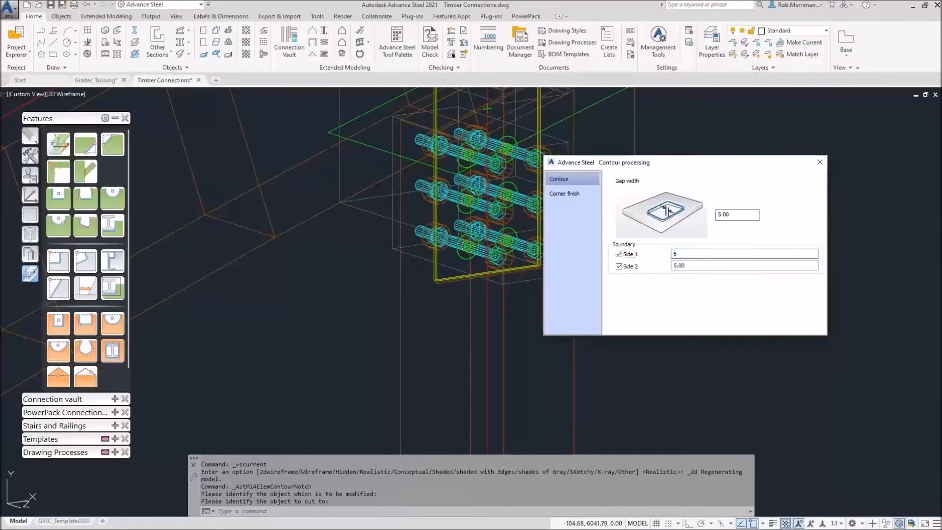
pyautogui.press('Tab')
pyautogui.write('6')
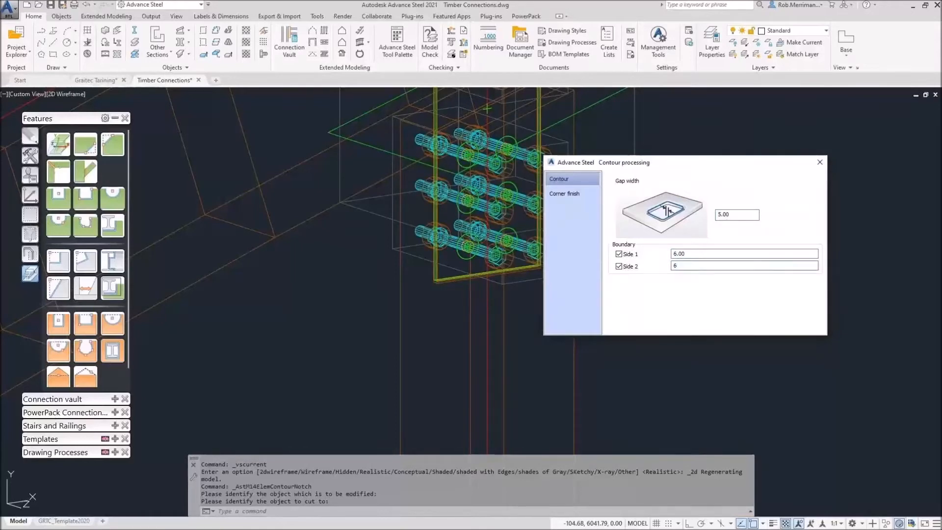
pyautogui.press('Return')
# - Cut the rafter around the connection plate with an element contour notch, using a gap width of 5 and 6 for boundary side 1
pyautogui.scroll(-4, 657, 262)
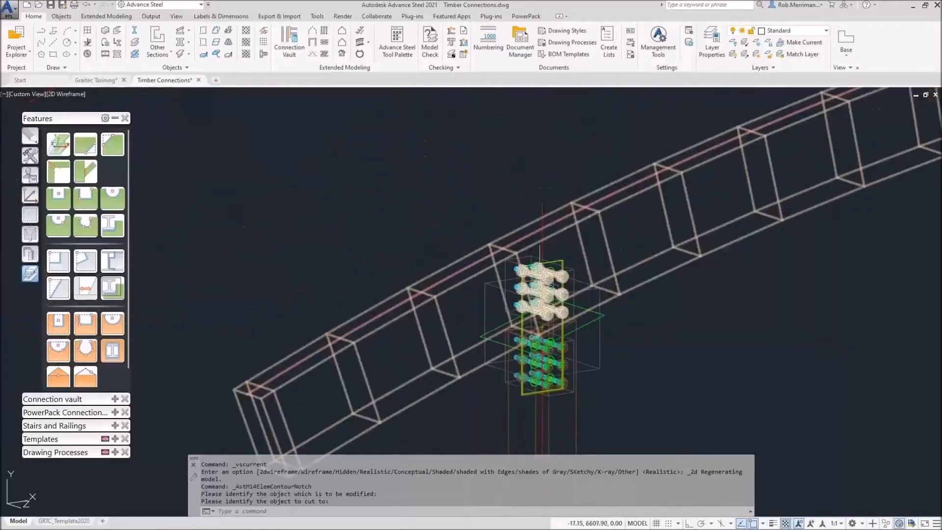
pyautogui.click(113, 229)
pyautogui.scroll(3, 540, 299)
pyautogui.scroll(2, 479, 150)
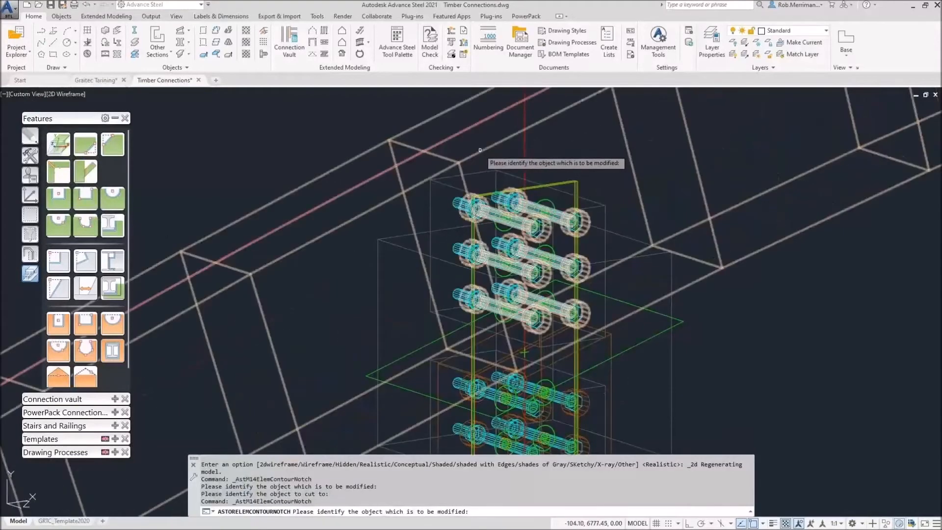
pyautogui.click(480, 149)
pyautogui.scroll(5, 576, 196)
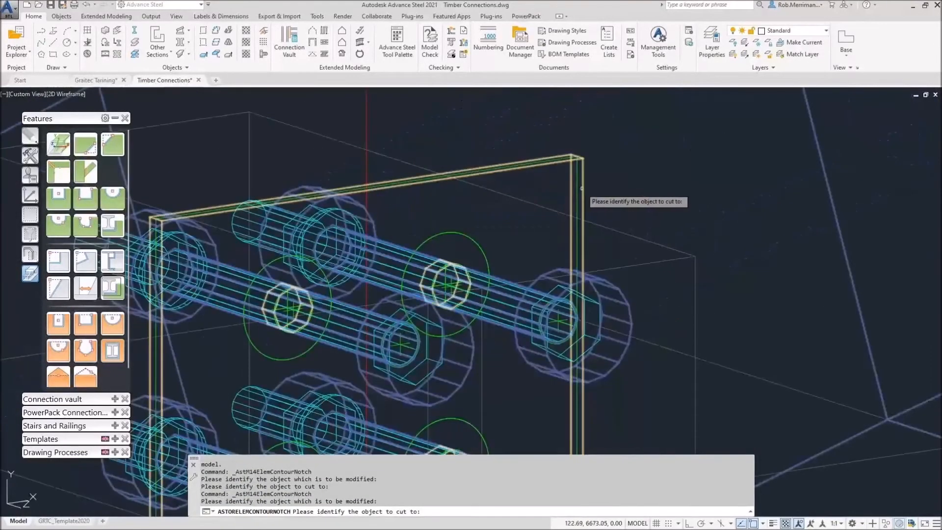
pyautogui.click(582, 188)
pyautogui.scroll(-3, 460, 199)
pyautogui.click(682, 252)
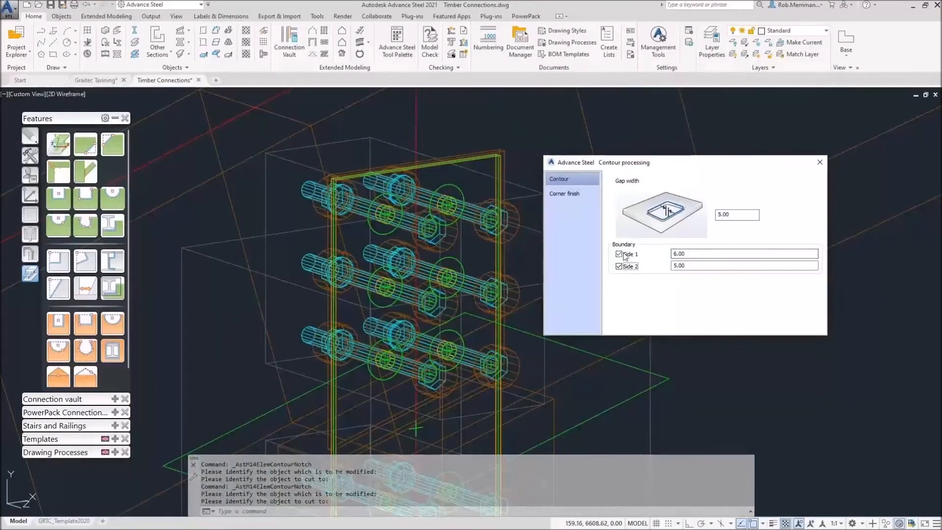
pyautogui.press('Escape')
pyautogui.scroll(-4, 549, 244)
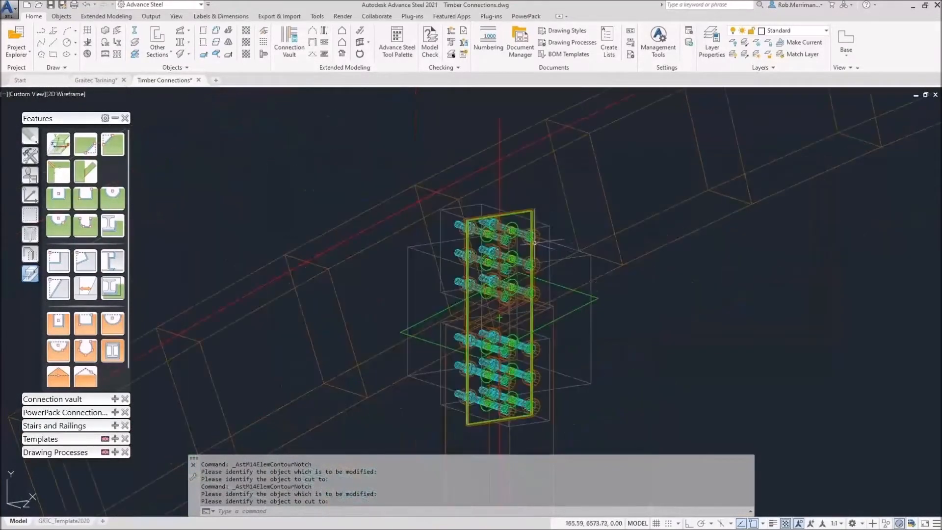
# - Run a collision check on the column-to-rafter joint and close the notifications
pyautogui.click(673, 411)
pyautogui.click(419, 197)
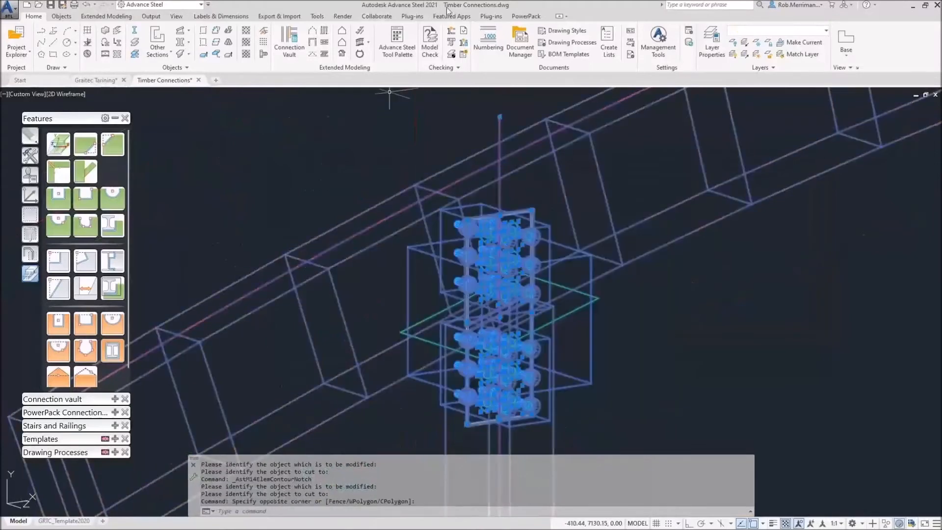
pyautogui.click(451, 32)
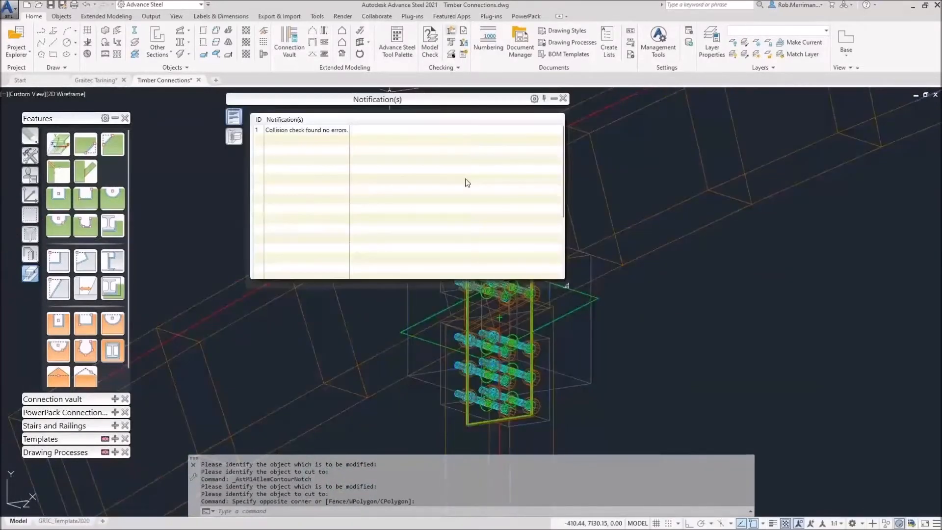
pyautogui.click(563, 98)
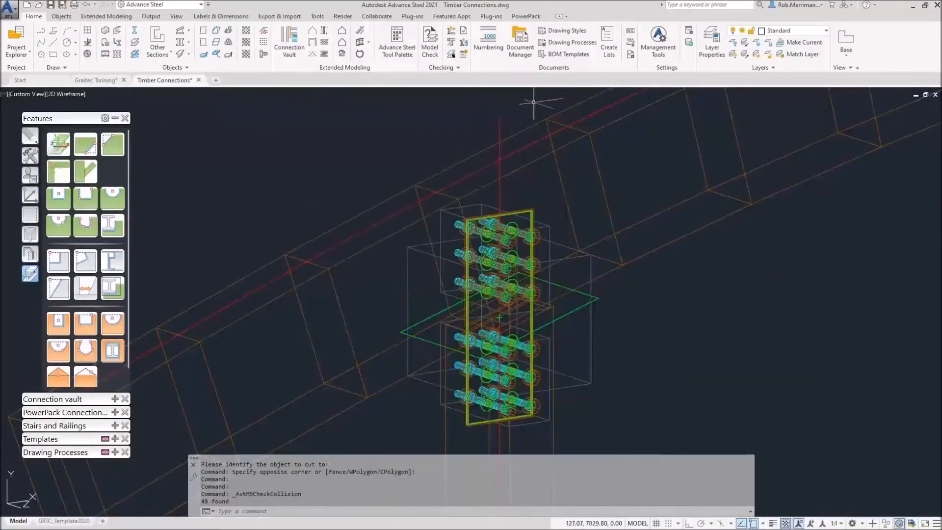
# - Inspect the column-to-rafter joint in the Realistic visual style and return to 2D Wireframe
pyautogui.click(75, 94)
pyautogui.click(104, 151)
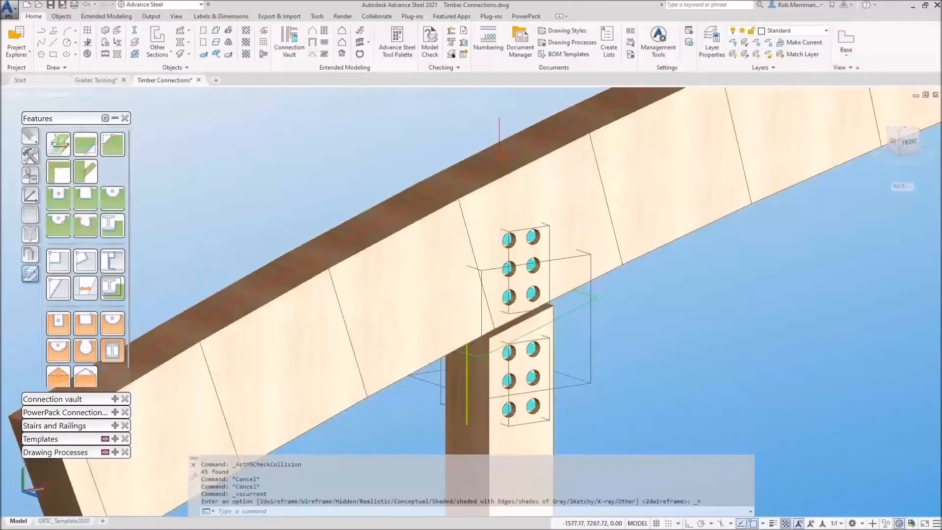
pyautogui.keyDown('shift'); pyautogui.moveTo(407, 236); pyautogui.dragTo(483, 273, button='middle'); pyautogui.keyUp('shift')
pyautogui.hotkey('ctrl', 'z')
pyautogui.scroll(-3, 464, 232)
pyautogui.press('Escape')
pyautogui.click(64, 94)
pyautogui.click(81, 119)
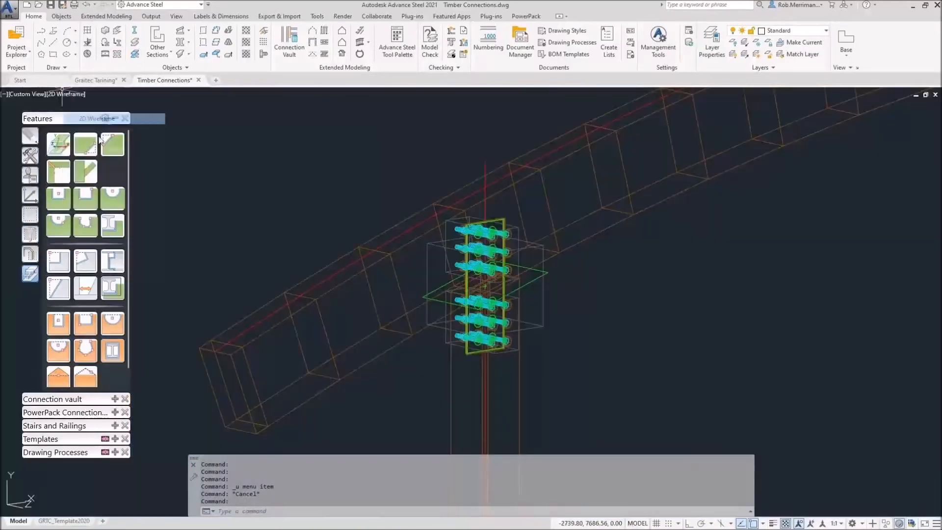
pyautogui.keyDown('shift'); pyautogui.moveTo(339, 211); pyautogui.dragTo(298, 225, button='middle'); pyautogui.keyUp('shift')
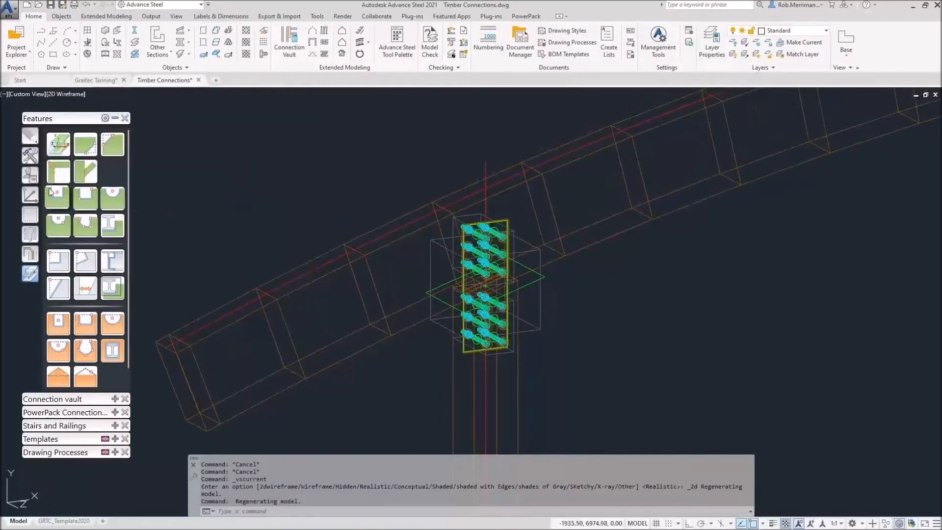
# - Start a connection template defined by 2 beams, with the column as the first input beam and the rafter as the second
pyautogui.click(30, 156)
pyautogui.click(31, 177)
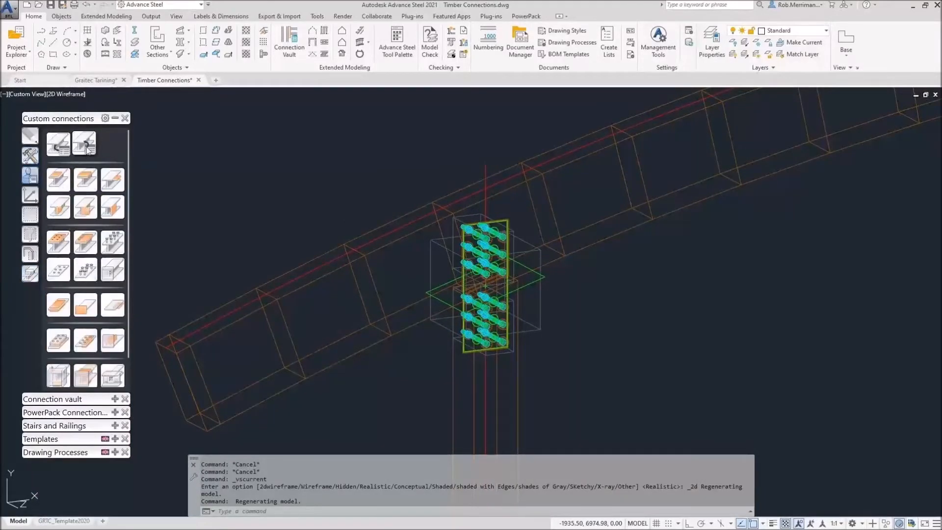
pyautogui.click(65, 148)
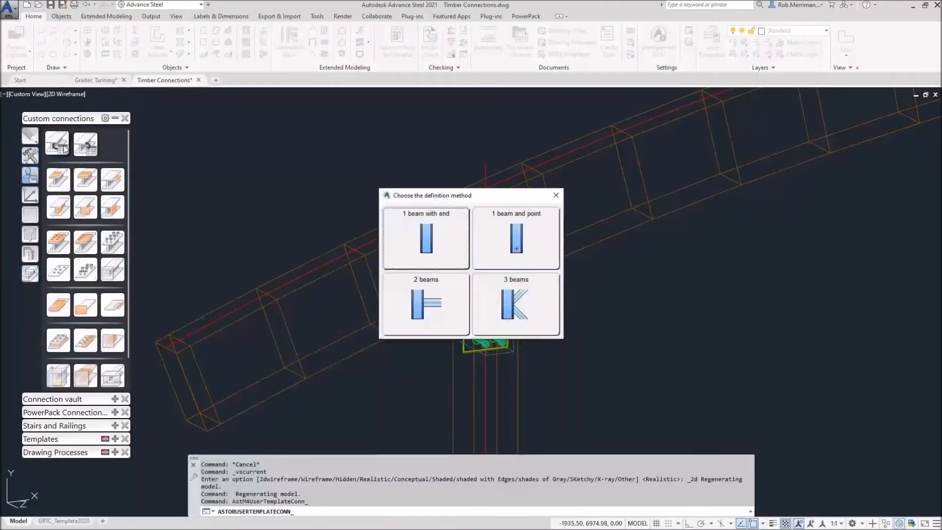
pyautogui.click(450, 298)
pyautogui.click(453, 369)
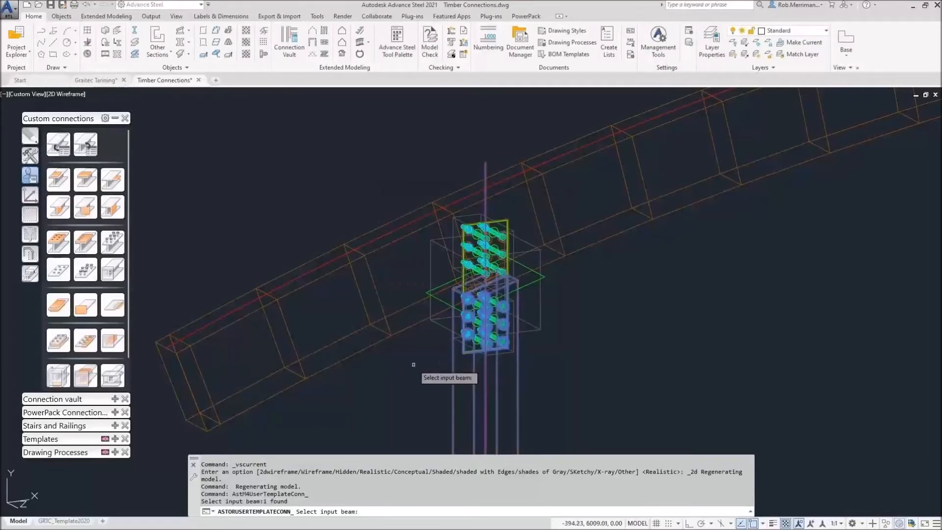
pyautogui.click(403, 329)
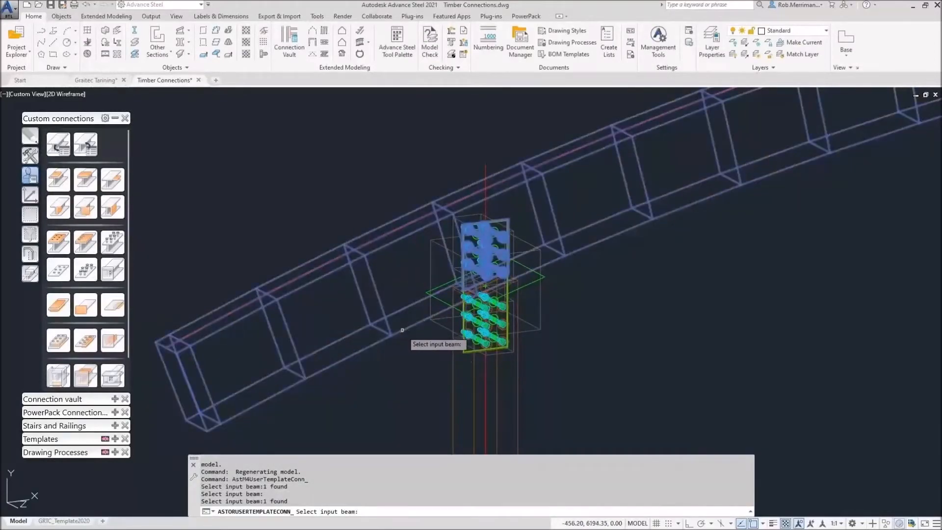
pyautogui.press('Return')
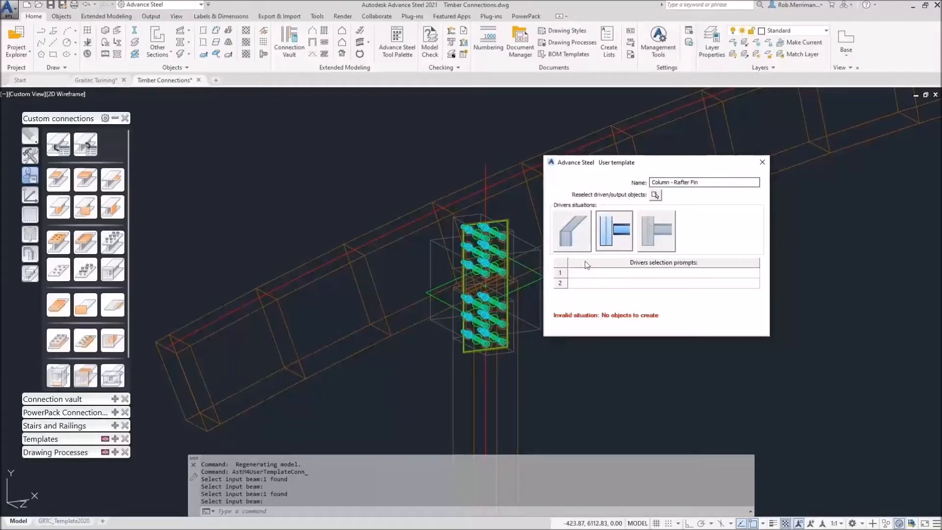
# - Name the template "Column - Rafter Fin" and set its driver selection prompts to Column and Rafter
pyautogui.click(659, 274)
pyautogui.write('Column')
pyautogui.click(668, 284)
pyautogui.write('Rafter')
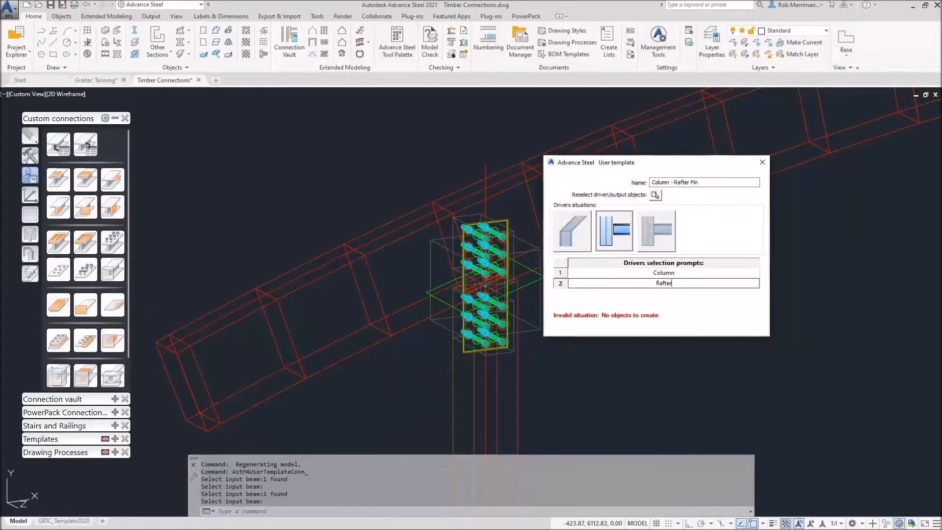
# - Select all objects around the column-to-rafter joint as the template's driven objects and finish the template
pyautogui.click(655, 195)
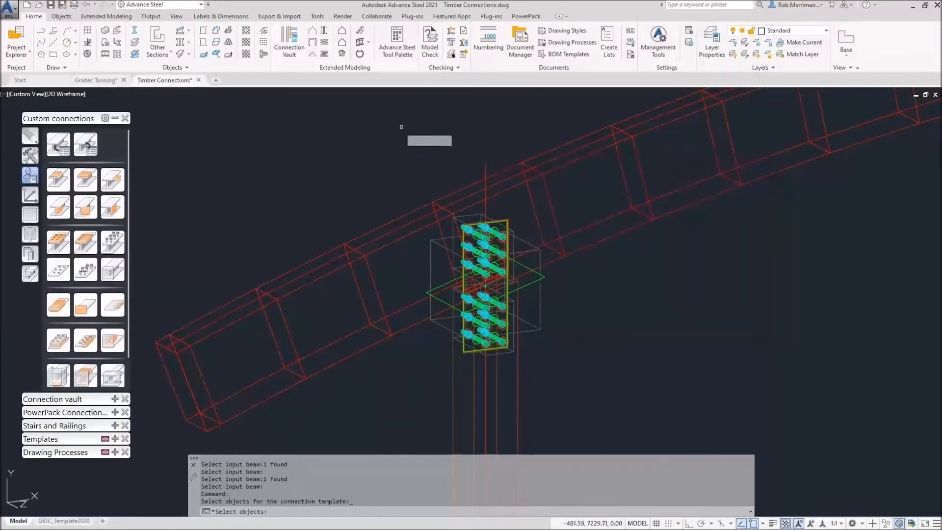
pyautogui.click(390, 125)
pyautogui.click(603, 388)
pyautogui.press('Return')
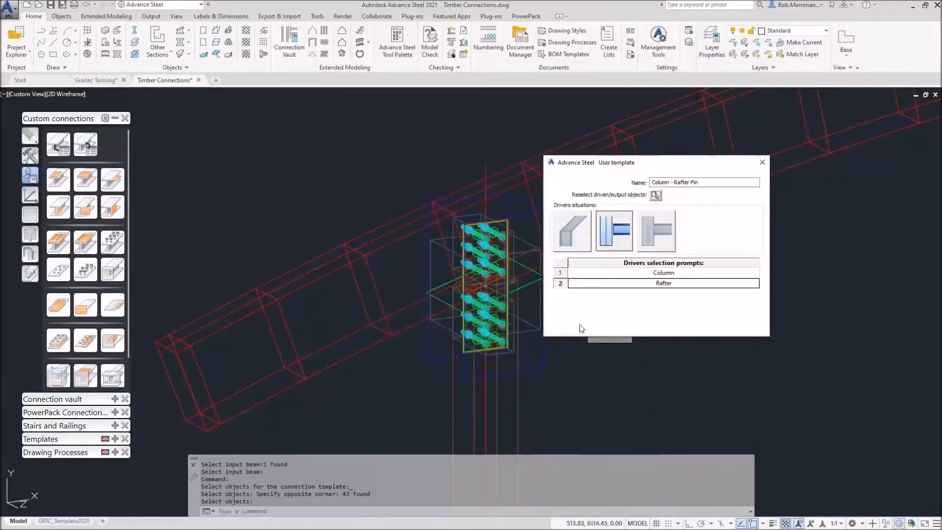
pyautogui.click(761, 162)
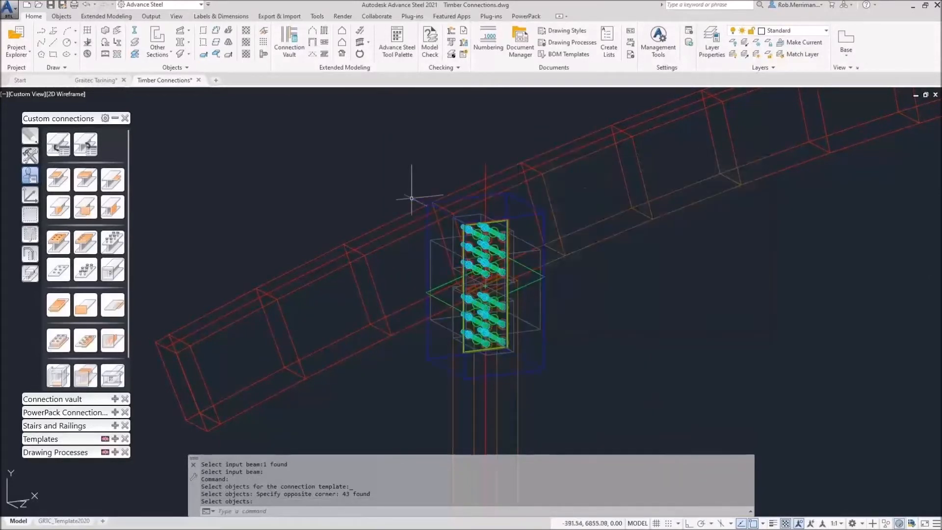
# - Show the whole frame in the Realistic visual style, and save and close the Timber Connections drawing
pyautogui.click(78, 95)
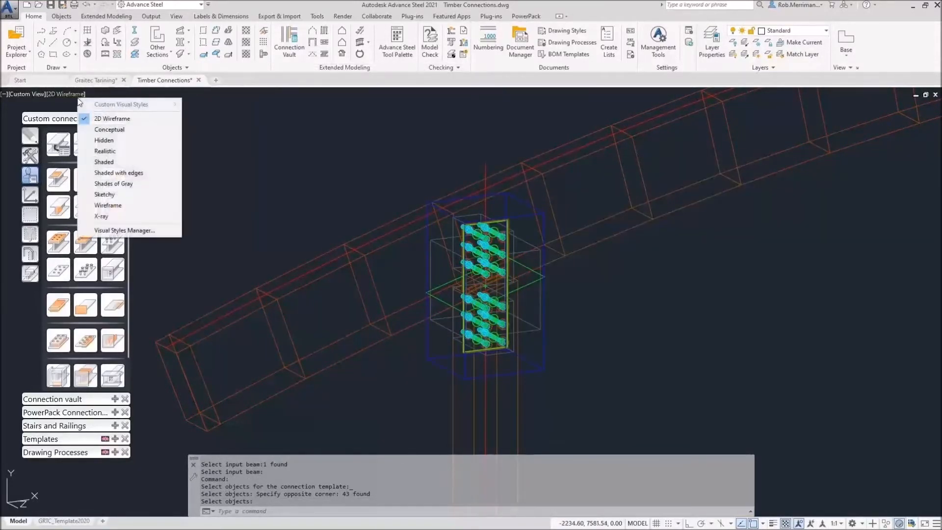
pyautogui.click(143, 154)
pyautogui.middleClick(198, 88)
pyautogui.middleClick(199, 88)
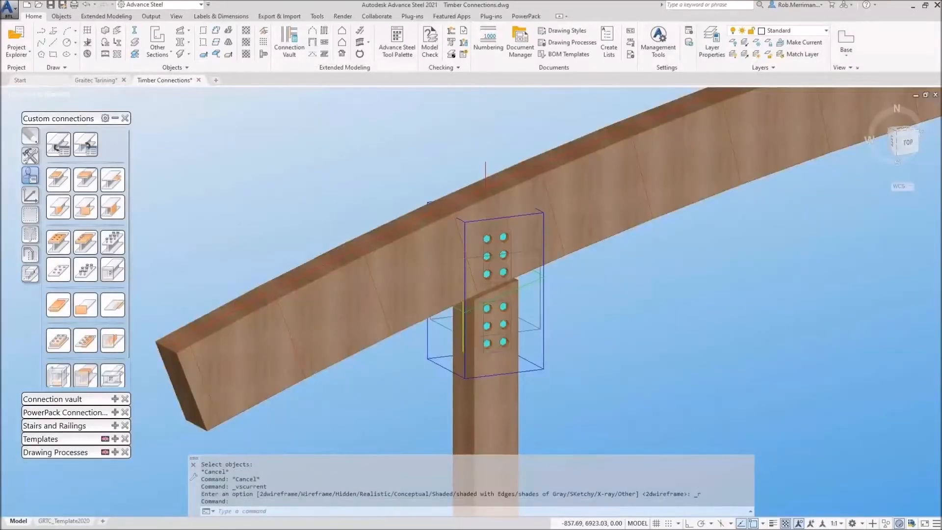
pyautogui.click(198, 81)
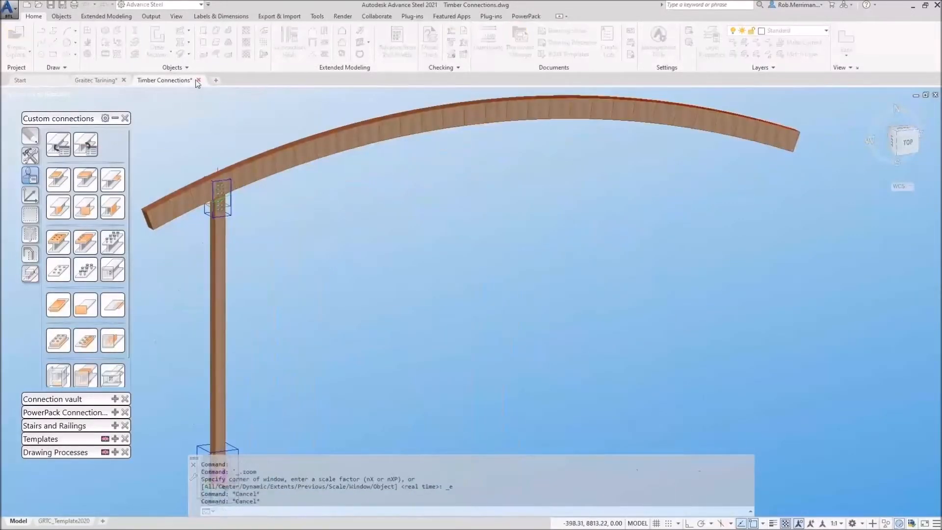
pyautogui.click(453, 289)
# - Insert the Column - Rafter Fin template from Timber Connections.dwg between the portal frame's near column and the curved rafter
pyautogui.scroll(-3, 297, 216)
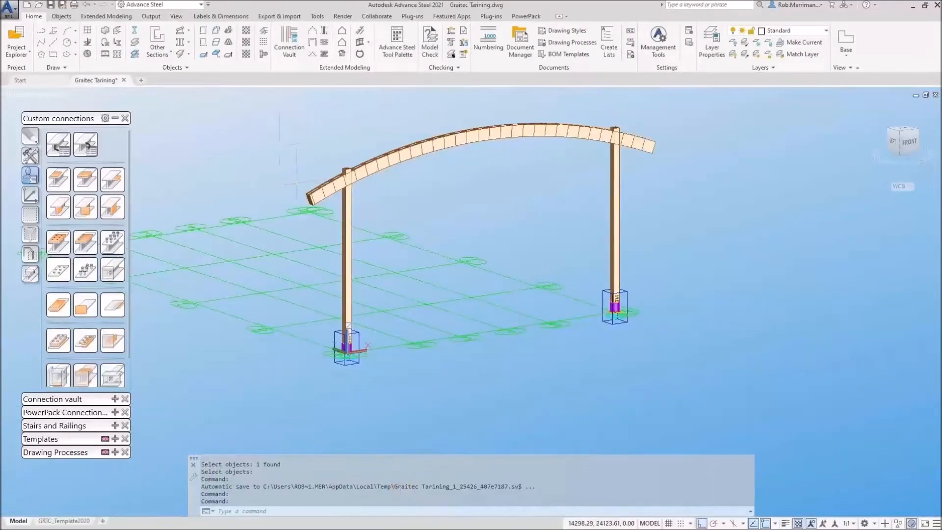
pyautogui.click(85, 144)
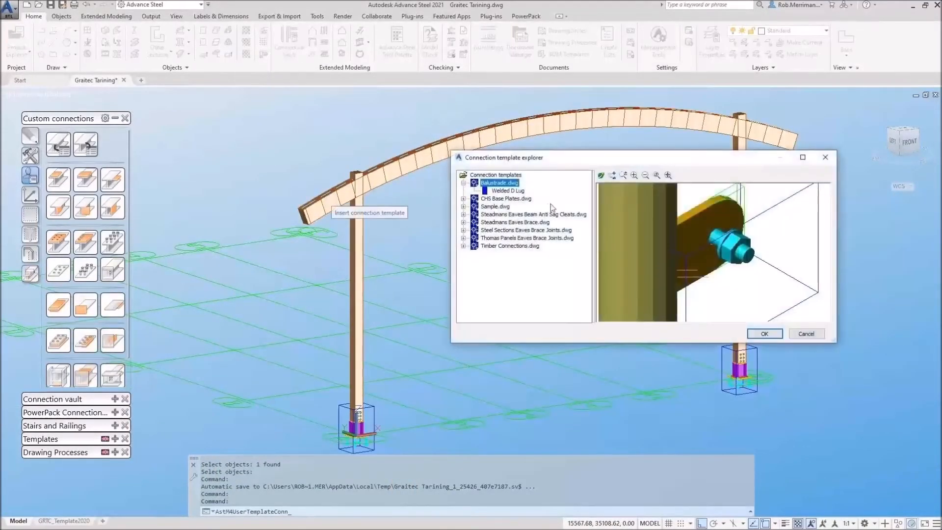
pyautogui.click(463, 246)
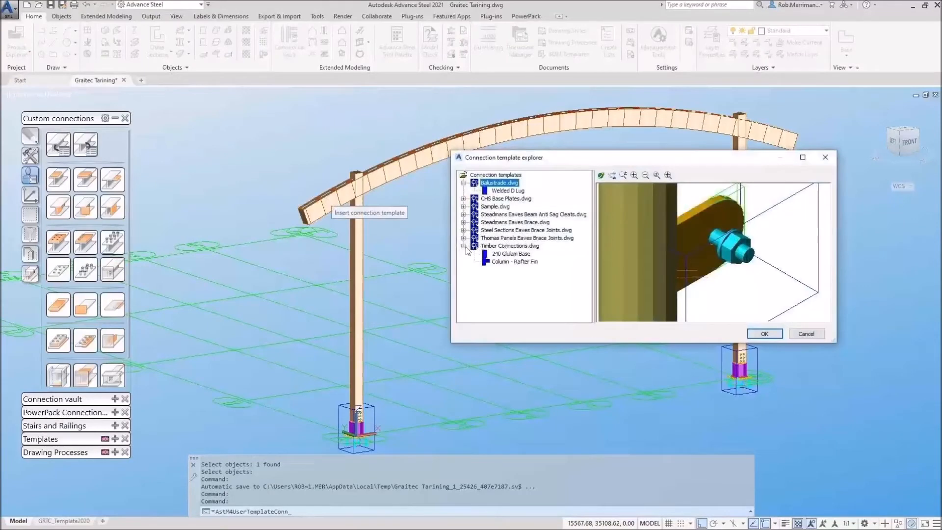
pyautogui.click(505, 262)
pyautogui.click(763, 333)
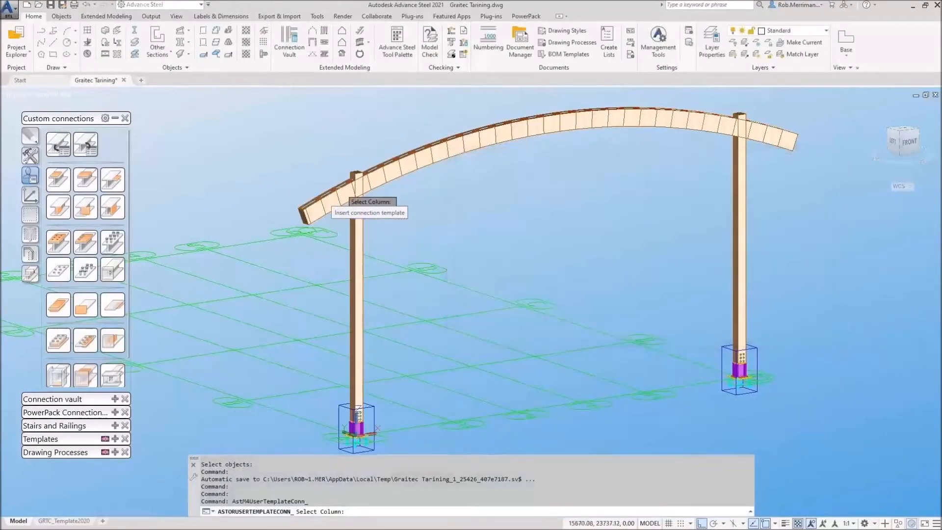
pyautogui.scroll(5, 381, 238)
pyautogui.click(380, 237)
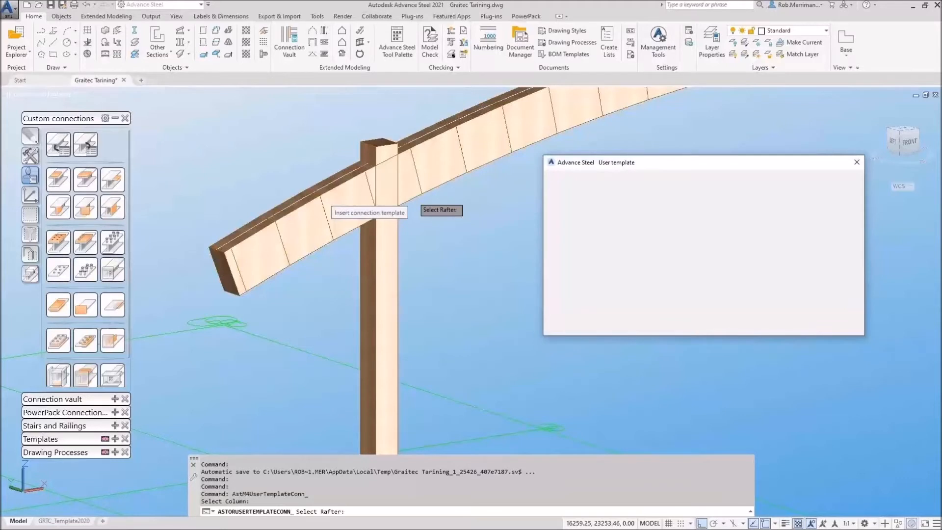
pyautogui.click(856, 162)
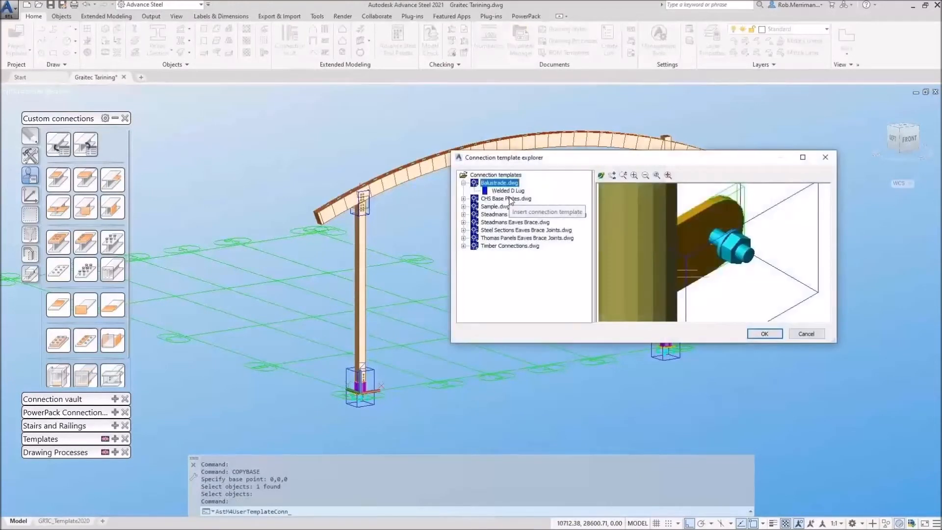
# - Insert the Column - Rafter Fin RH template from Timber Connections.dwg between the curved rafter and the portal frame's far column
pyautogui.click(462, 246)
pyautogui.click(510, 269)
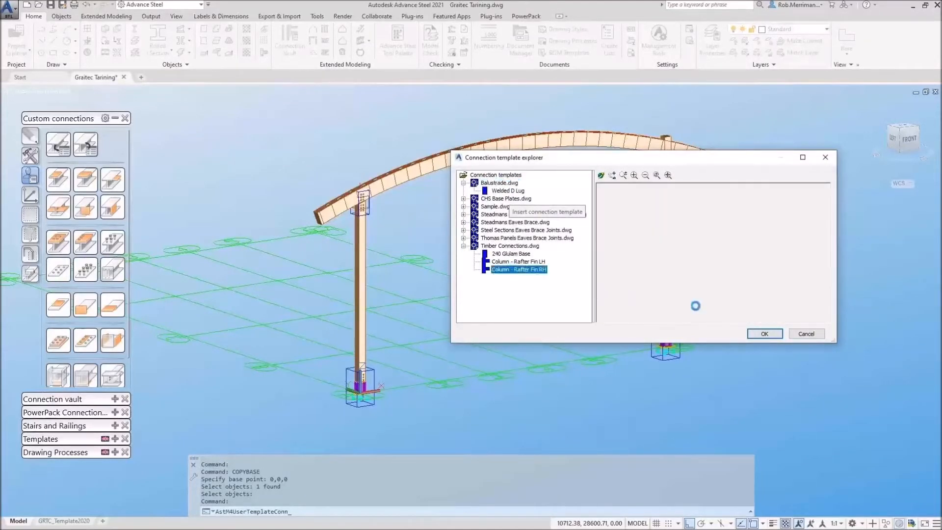
pyautogui.click(764, 333)
pyautogui.click(686, 155)
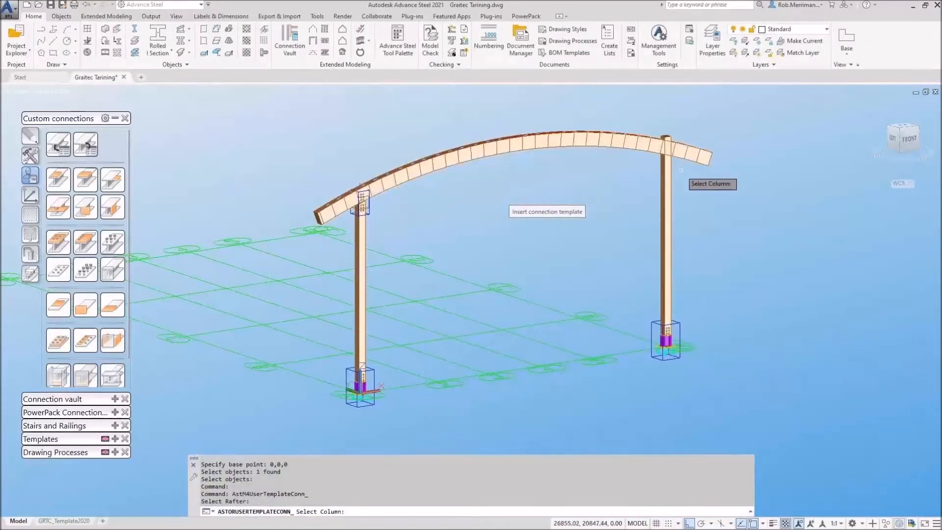
pyautogui.click(667, 186)
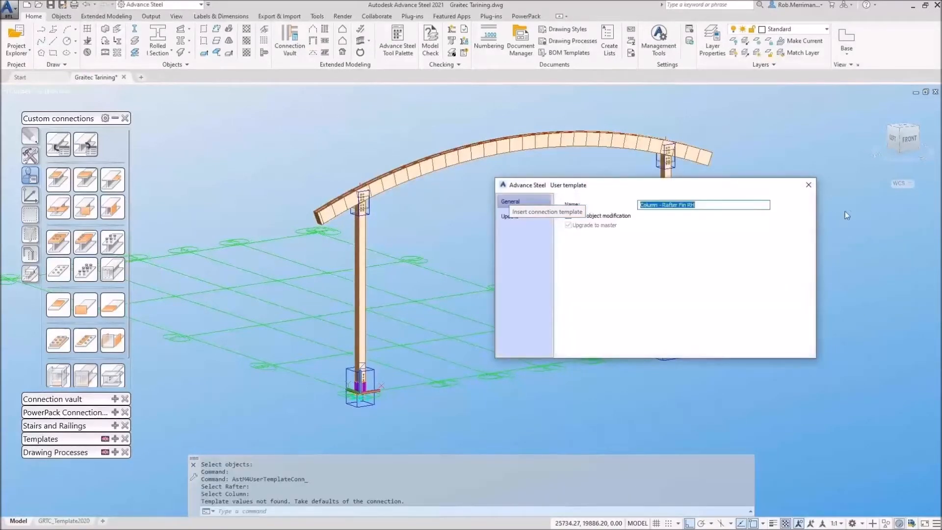
pyautogui.click(808, 185)
pyautogui.scroll(3, 691, 152)
pyautogui.scroll(2, 694, 230)
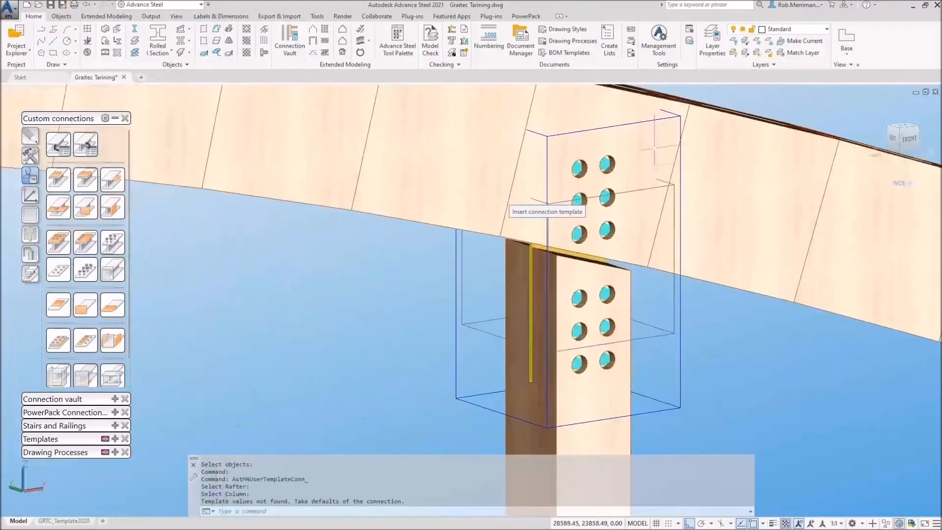
pyautogui.scroll(-7, 694, 230)
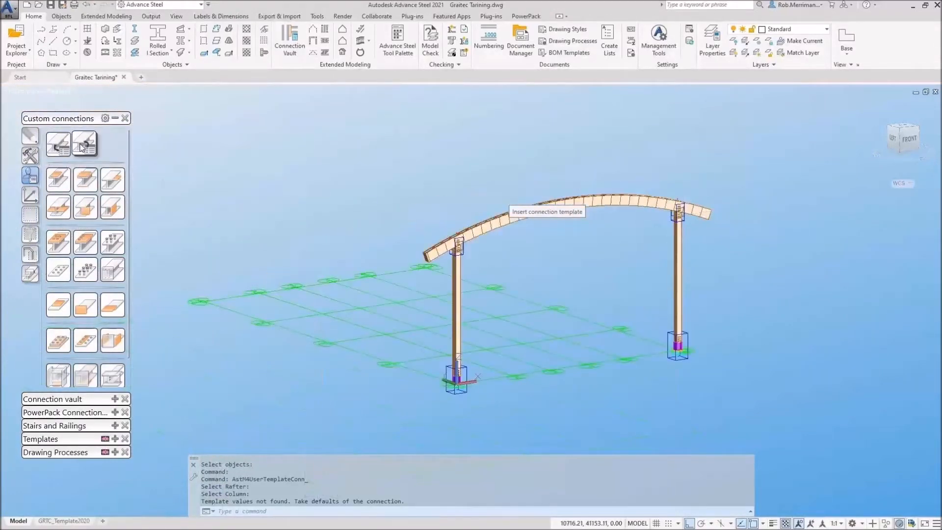
# - Set up a transform copy of the whole portal frame with its connections, picking a 5000 mm Y distance between grid nodes
pyautogui.click(31, 156)
pyautogui.click(112, 144)
pyautogui.click(146, 24)
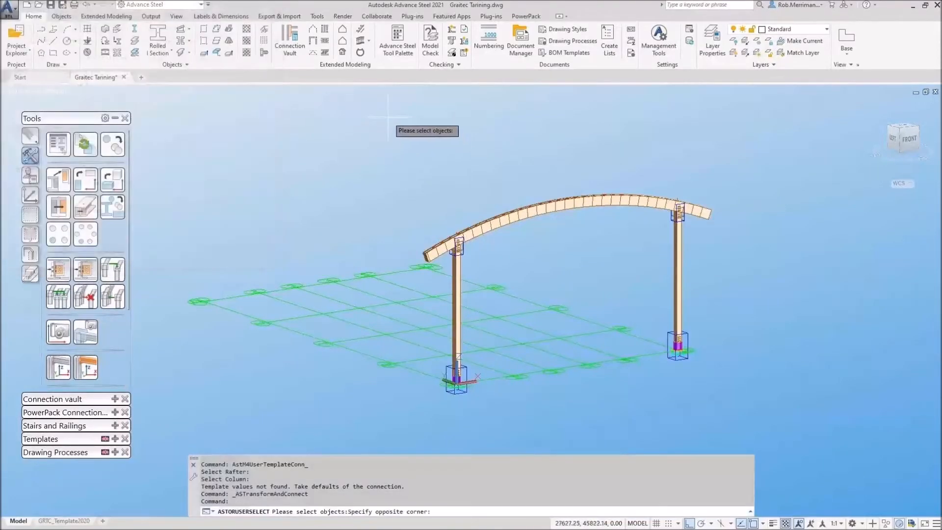
pyautogui.click(389, 118)
pyautogui.click(769, 400)
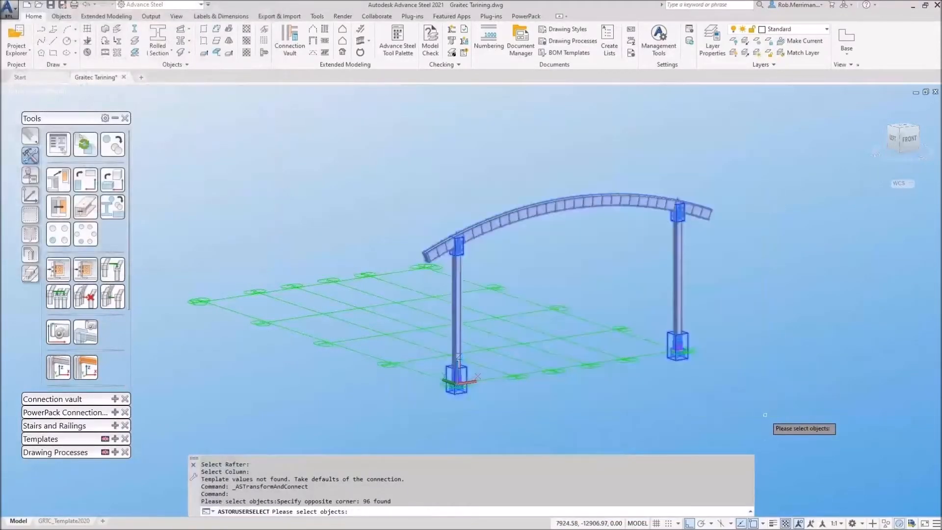
pyautogui.press('Return')
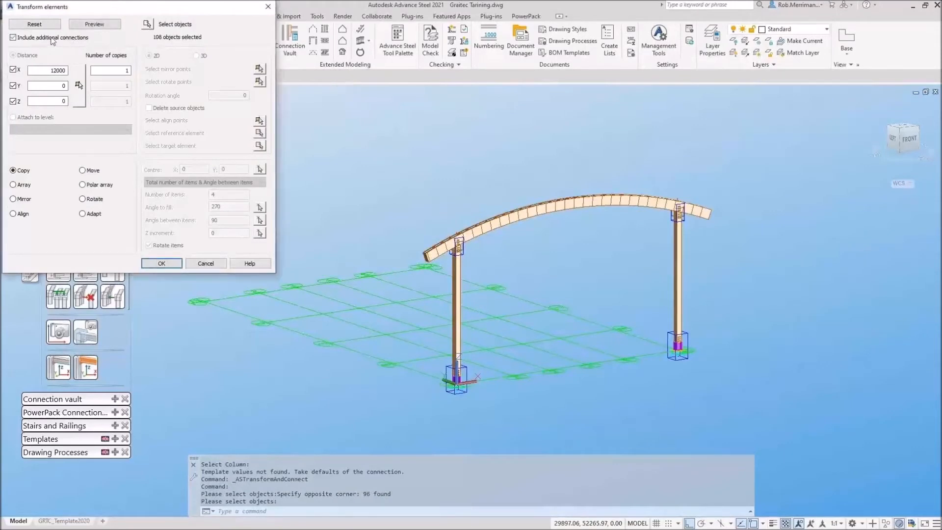
pyautogui.click(79, 86)
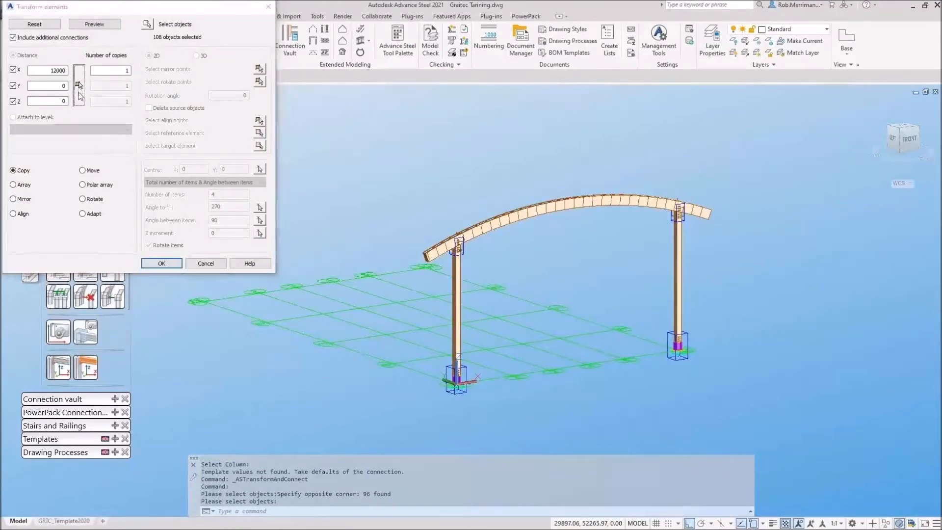
pyautogui.scroll(2, 291, 393)
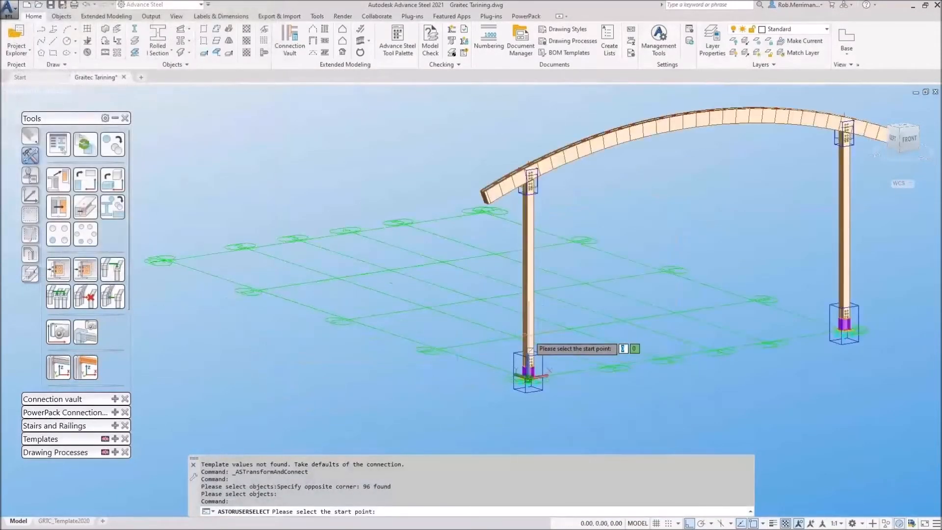
pyautogui.click(530, 349)
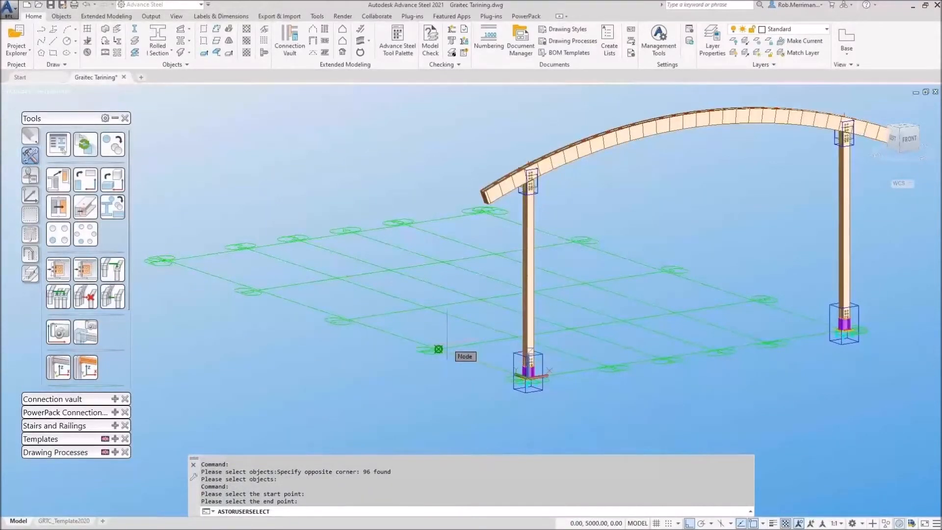
pyautogui.click(446, 349)
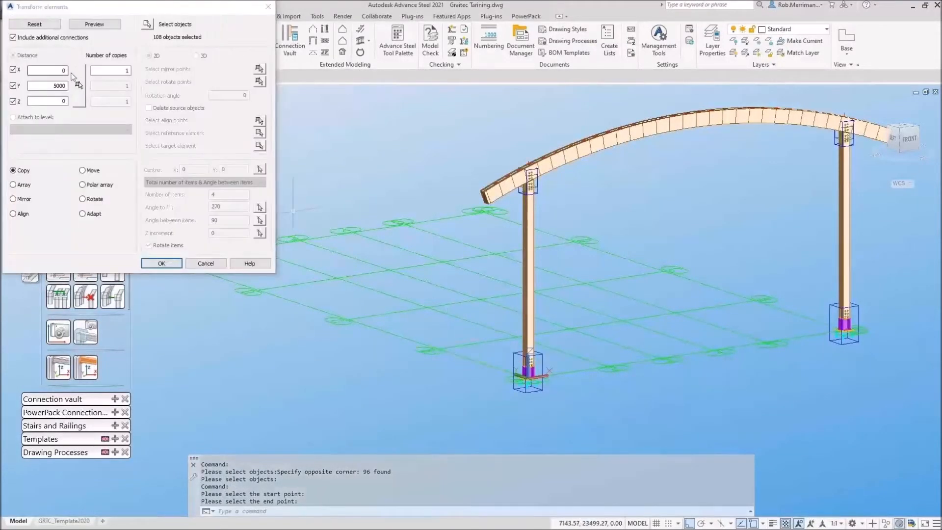
# - Set the number of copies to 4 and accept the previewed row of portal frames
pyautogui.doubleClick(122, 70)
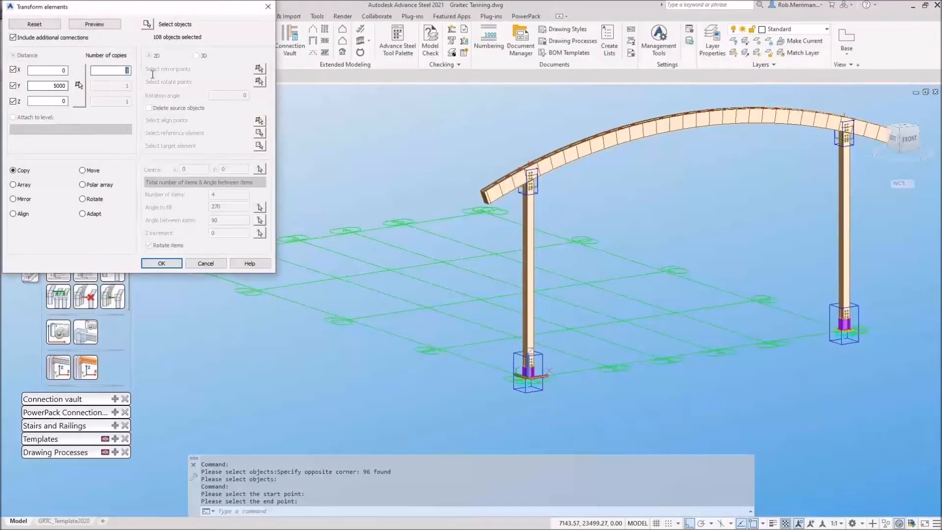
pyautogui.write('4')
pyautogui.press('Return')
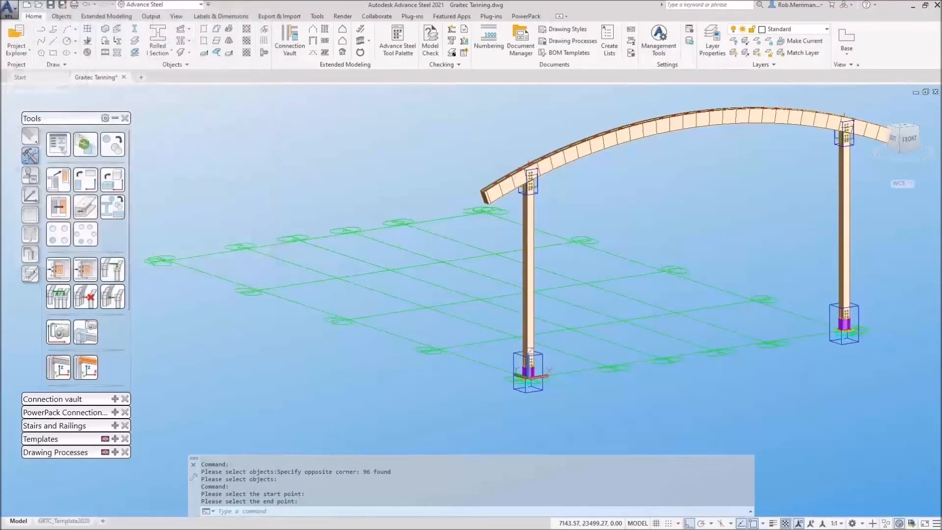
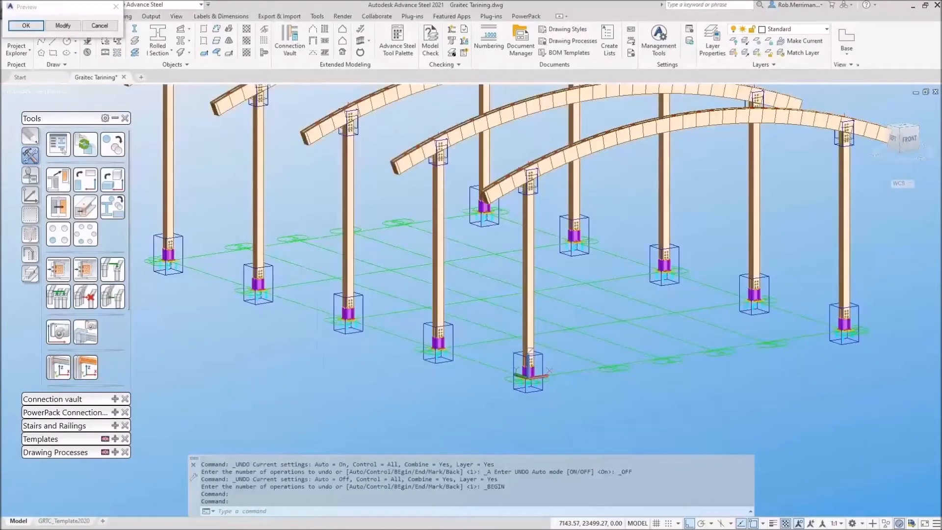
pyautogui.click(26, 26)
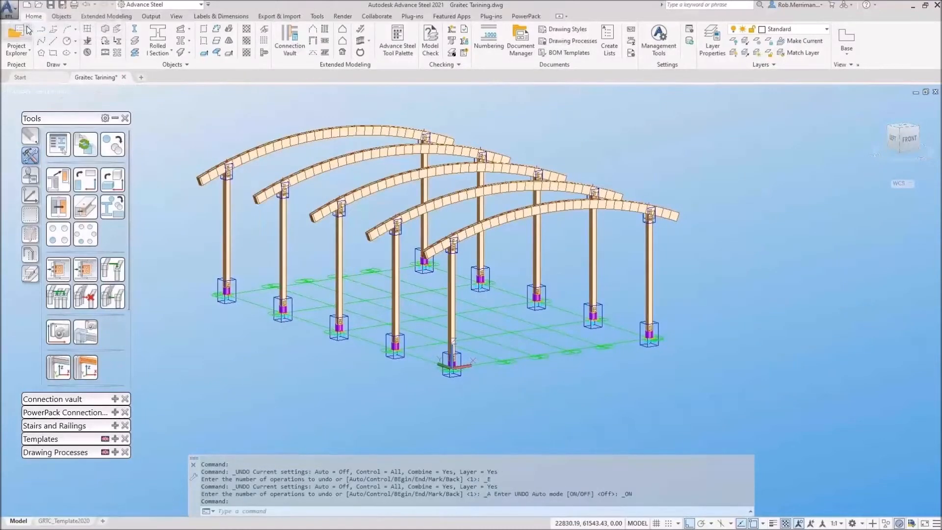
# - Select all joint boxes in the model and hide them by switching their representation mode
pyautogui.click(32, 251)
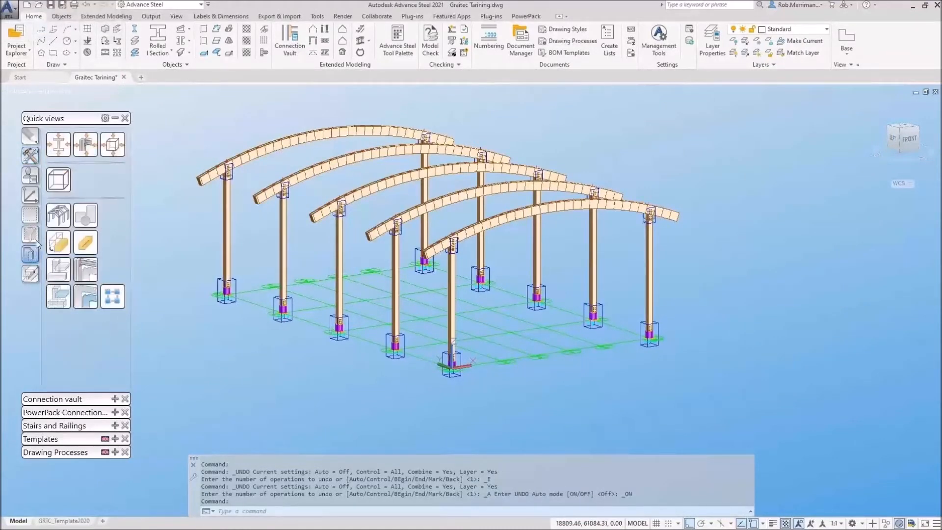
pyautogui.click(34, 239)
pyautogui.click(82, 178)
pyautogui.click(32, 253)
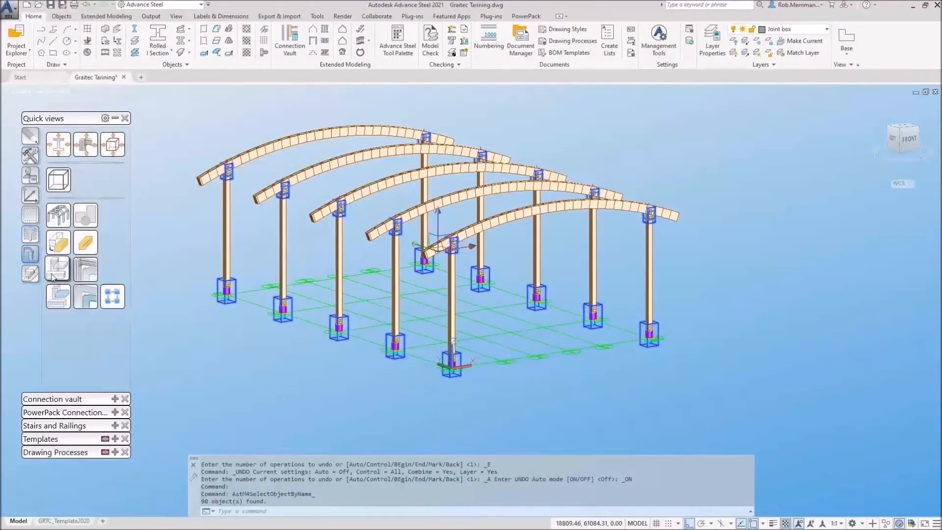
pyautogui.click(86, 269)
pyautogui.scroll(2, 304, 263)
pyautogui.press('Escape')
pyautogui.moveTo(490, 274)
pyautogui.keyDown('shift'); pyautogui.mouseDown(button='middle')
pyautogui.moveTo(446, 260)
pyautogui.moveTo(486, 267)
pyautogui.moveTo(453, 281)
pyautogui.moveTo(484, 270)
pyautogui.mouseUp(button='middle'); pyautogui.keyUp('shift')
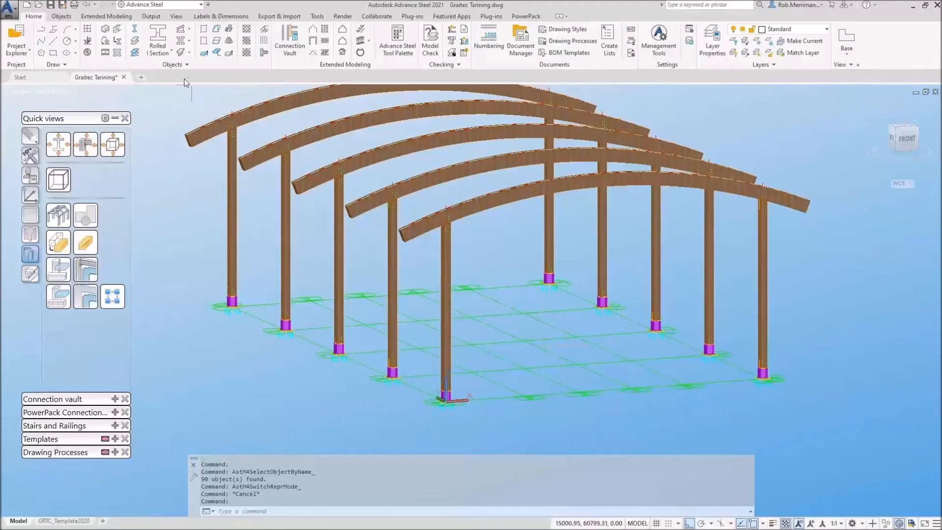
# - Place a mono-pitch portal frame spanning 6000 mm between two grid nodes on the front grid line, inside the first timber frame
pyautogui.click(313, 42)
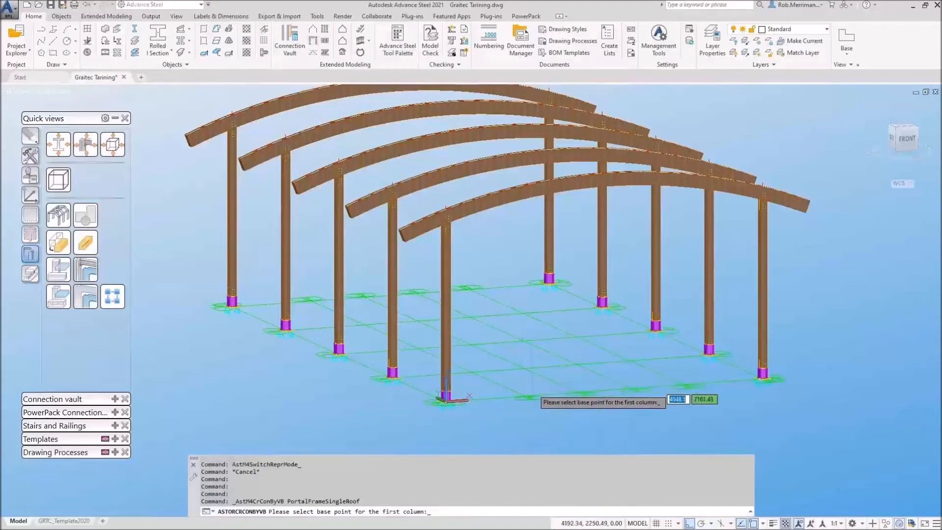
pyautogui.click(525, 395)
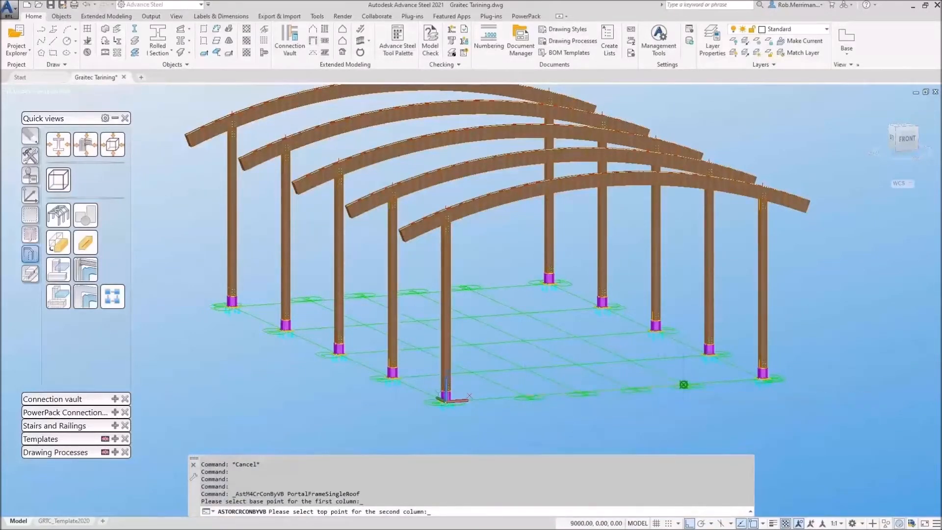
pyautogui.click(683, 384)
pyautogui.moveTo(638, 185); pyautogui.dragTo(269, 211)
pyautogui.moveTo(546, 262); pyautogui.dragTo(630, 224, button='middle')
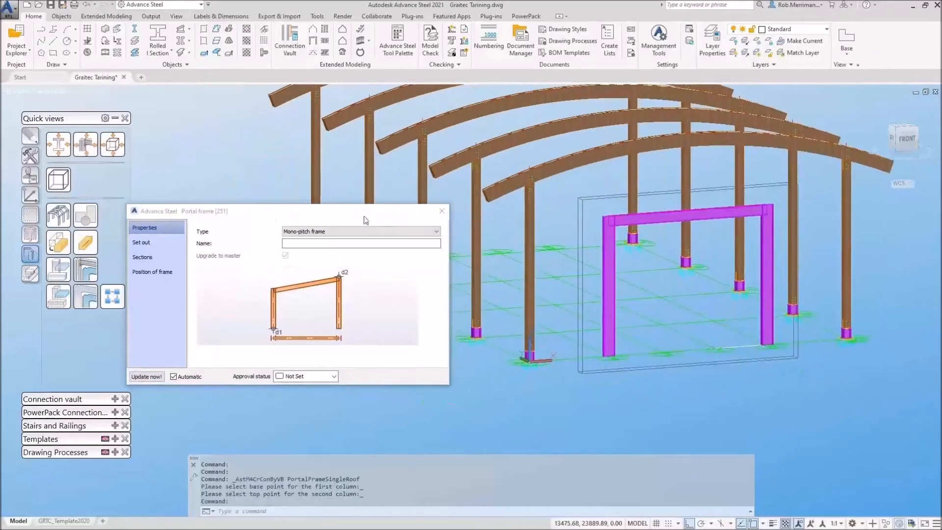
# - Set both column heights of the mono-pitch frame to 4000 mm
pyautogui.click(167, 241)
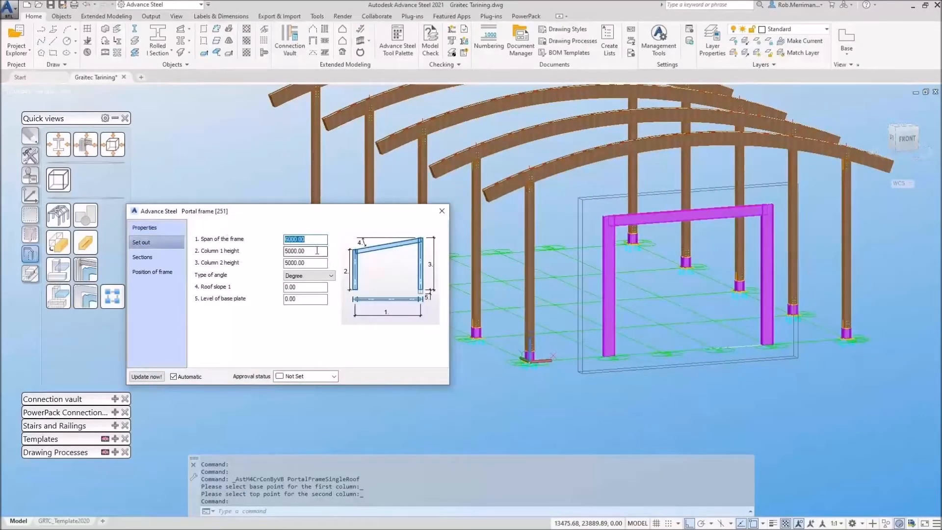
pyautogui.click(317, 251)
pyautogui.write('4000')
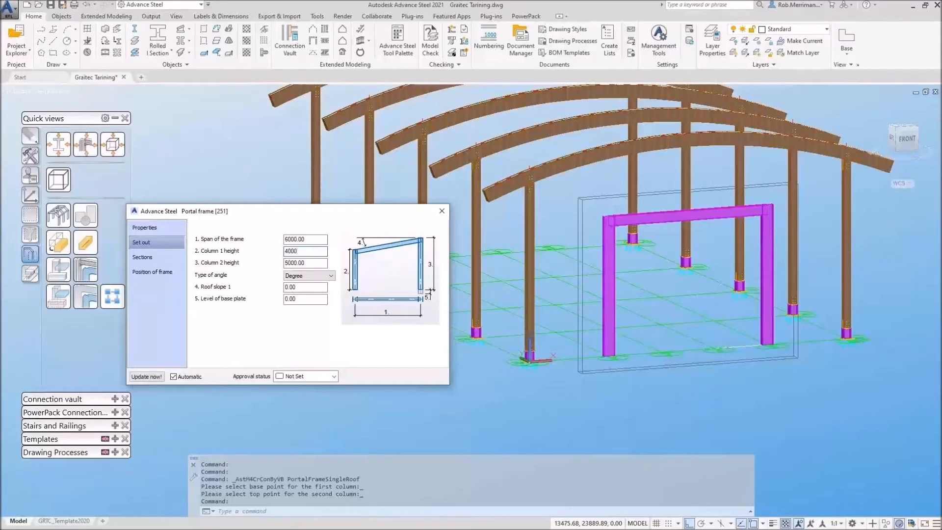
pyautogui.press('Tab')
pyautogui.write('4000')
pyautogui.press('Tab')
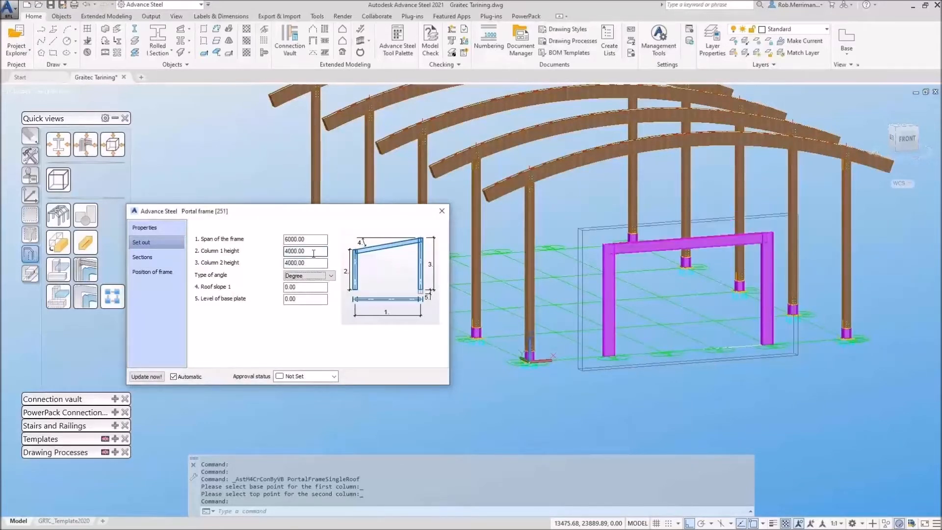
# - Change the mono-pitch frame's column size to the UK Square Hollow Section SHS120X8
pyautogui.click(181, 255)
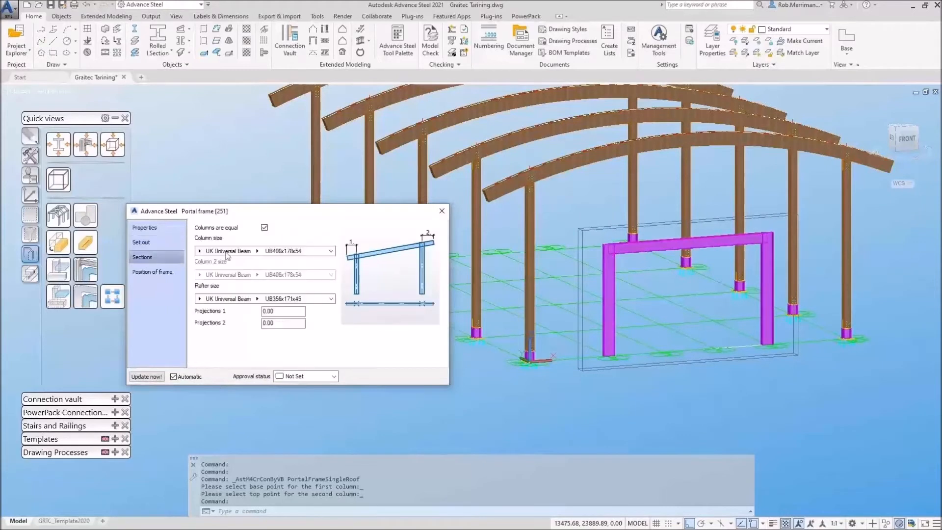
pyautogui.click(199, 250)
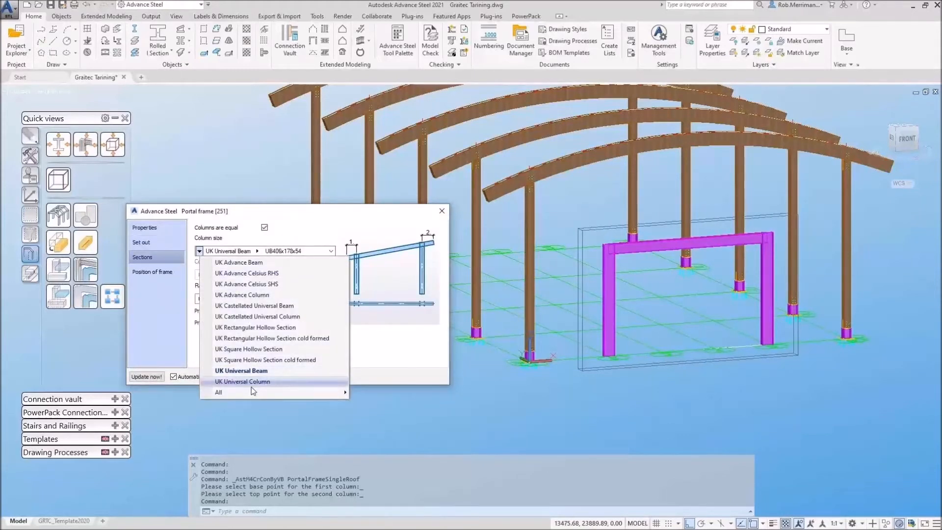
pyautogui.click(265, 349)
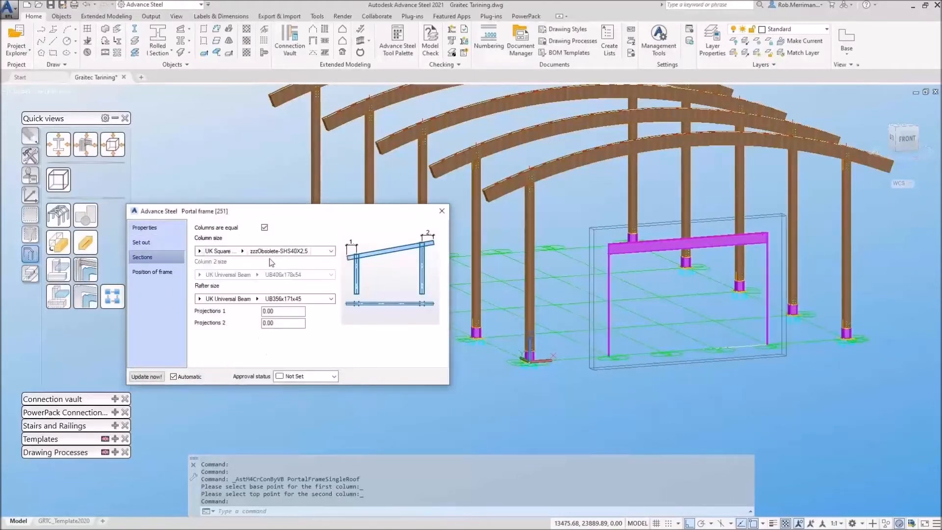
pyautogui.click(242, 251)
pyautogui.click(242, 252)
pyautogui.click(243, 252)
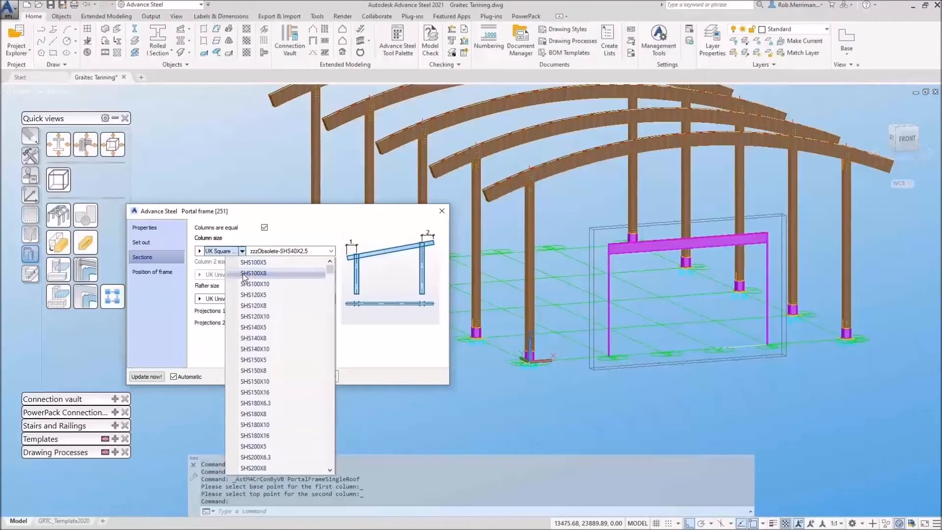
pyautogui.click(251, 305)
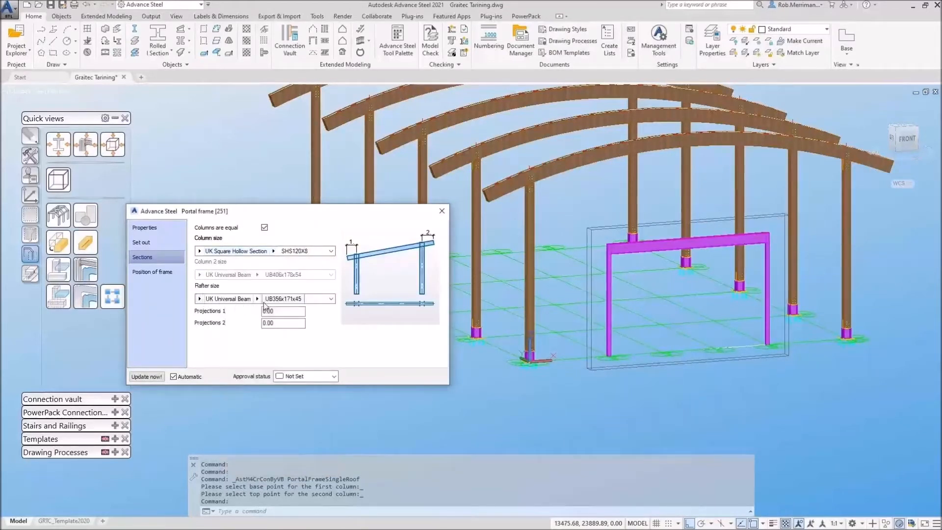
# - Set the mono-pitch frame's rafter size to UB254x146x31, check the frame position settings and close the portal frame properties
pyautogui.click(257, 298)
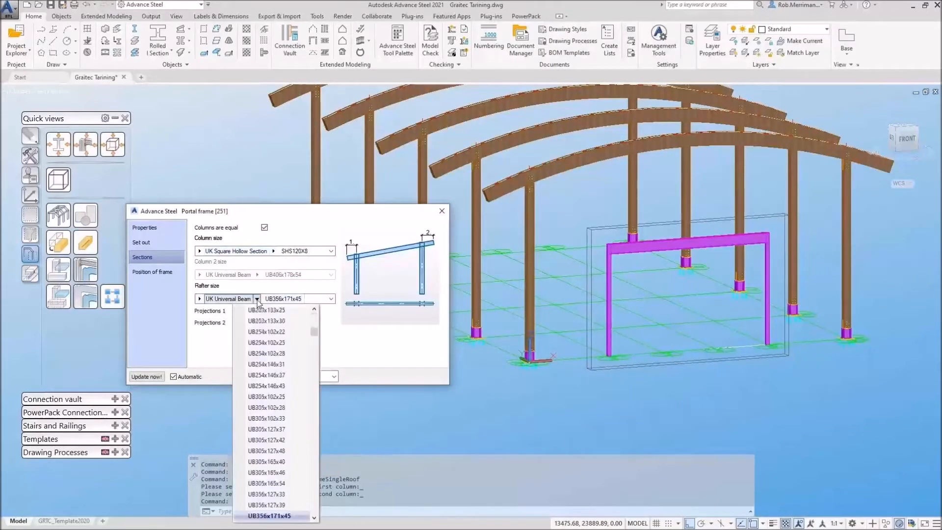
pyautogui.click(297, 363)
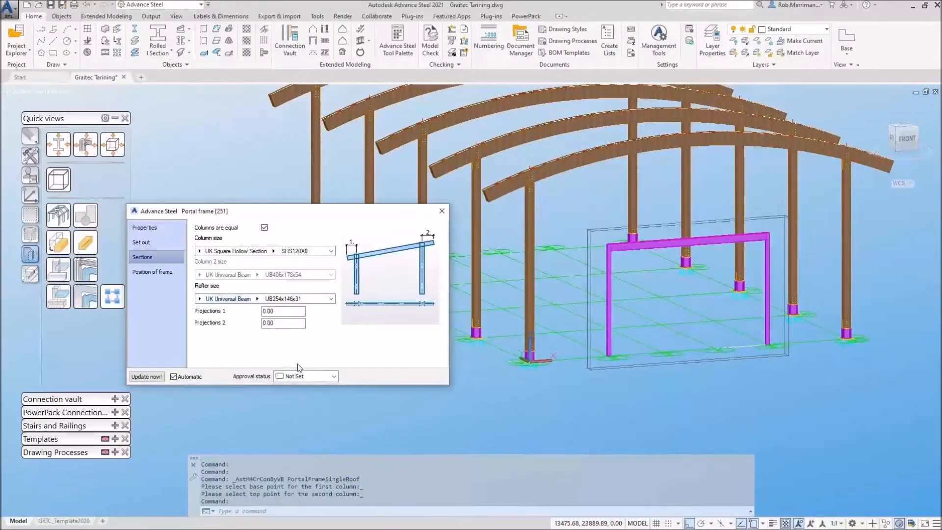
pyautogui.click(175, 273)
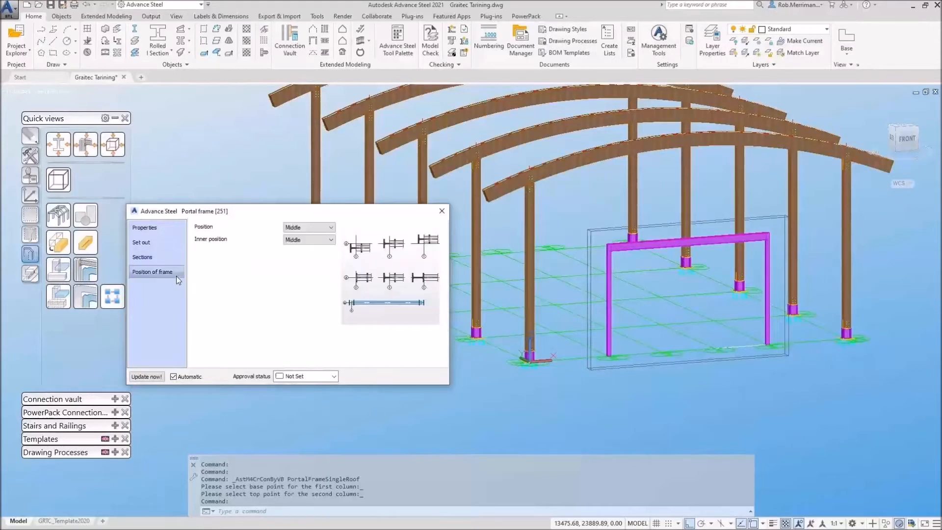
pyautogui.click(441, 211)
# - Add a base plate connection to the foot of the mono-pitch frame's left column, without selecting an additional concrete object
pyautogui.scroll(3, 792, 265)
pyautogui.keyDown('shift'); pyautogui.moveTo(640, 279); pyautogui.dragTo(632, 282, button='middle'); pyautogui.keyUp('shift')
pyautogui.scroll(-2, 469, 235)
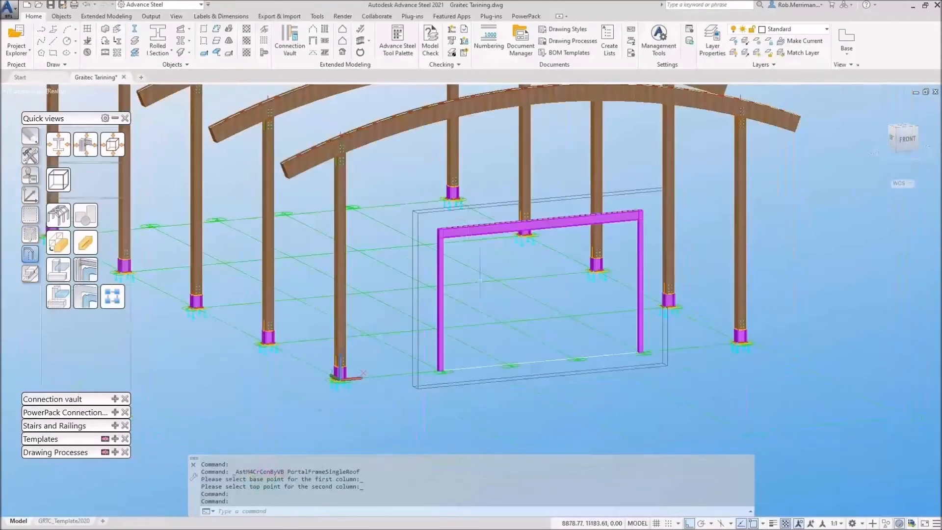
pyautogui.scroll(2, 485, 291)
pyautogui.click(30, 157)
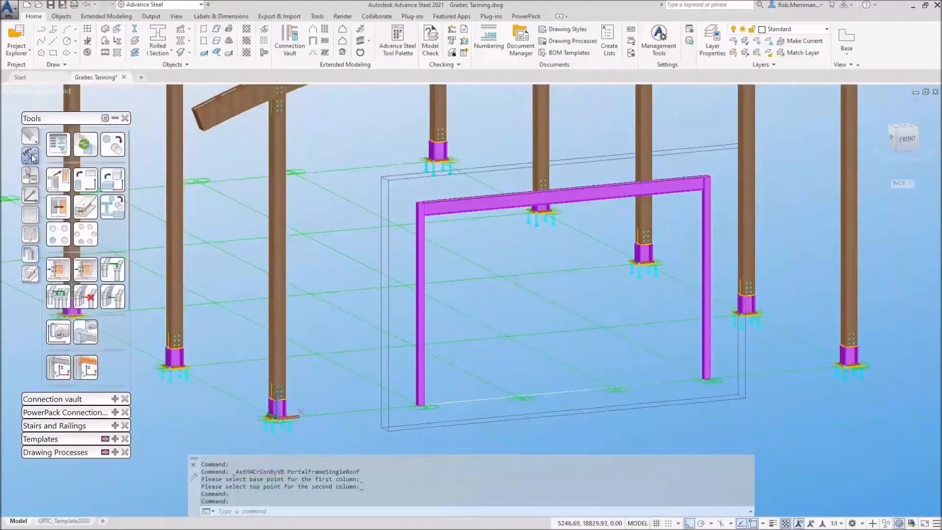
pyautogui.click(115, 118)
pyautogui.click(114, 131)
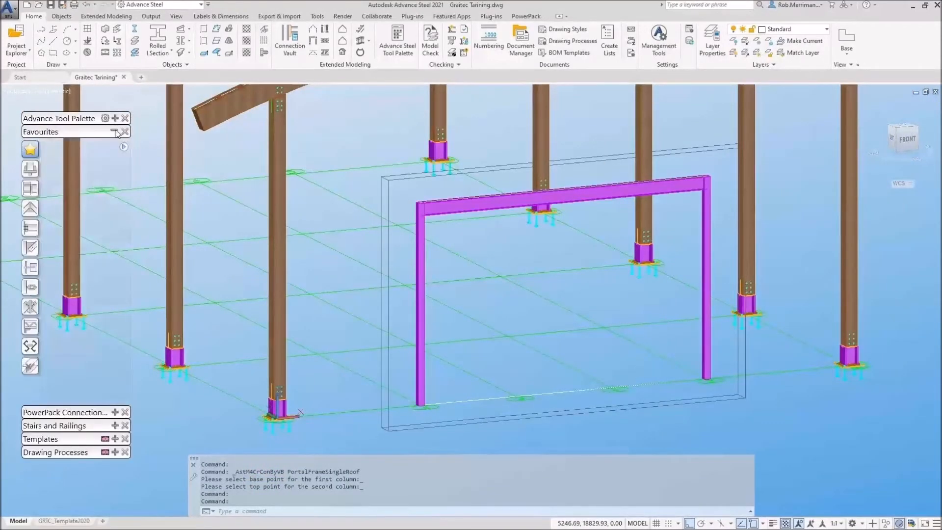
pyautogui.click(30, 168)
pyautogui.click(86, 169)
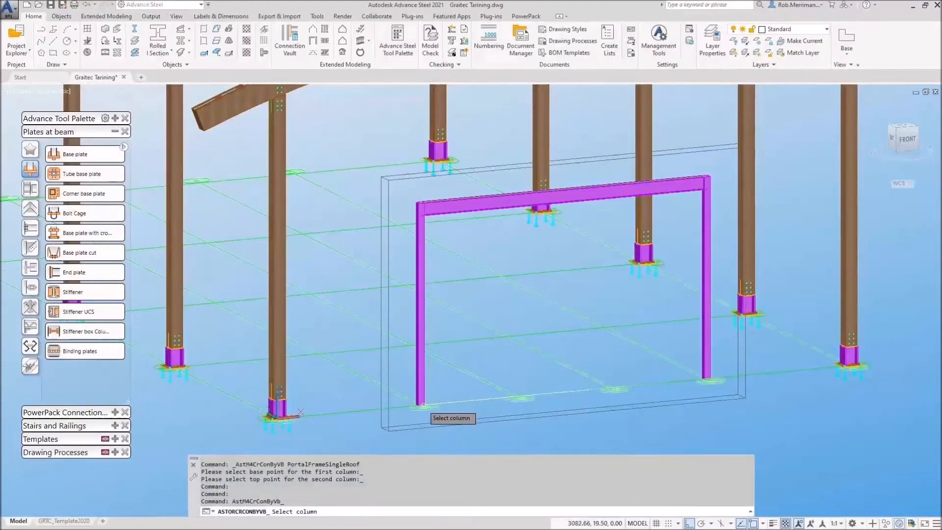
pyautogui.scroll(5, 422, 407)
pyautogui.click(422, 397)
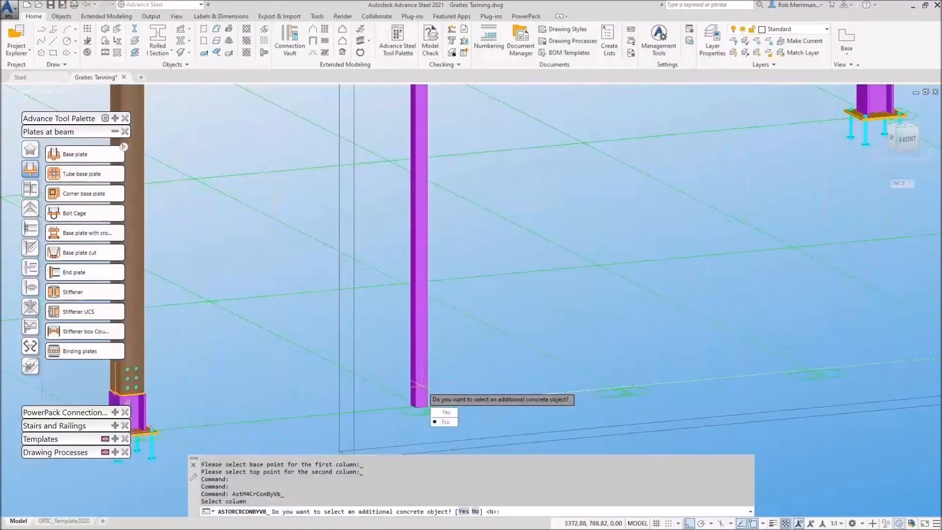
pyautogui.click(448, 425)
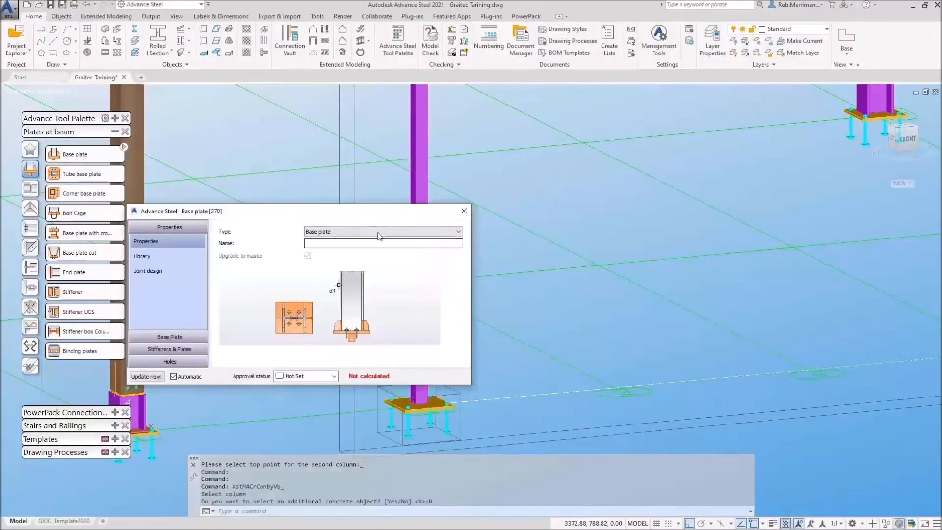
# - Set the base plate thickness to 20 mm and its equal projections to 200 mm
pyautogui.moveTo(534, 203); pyautogui.dragTo(736, 157)
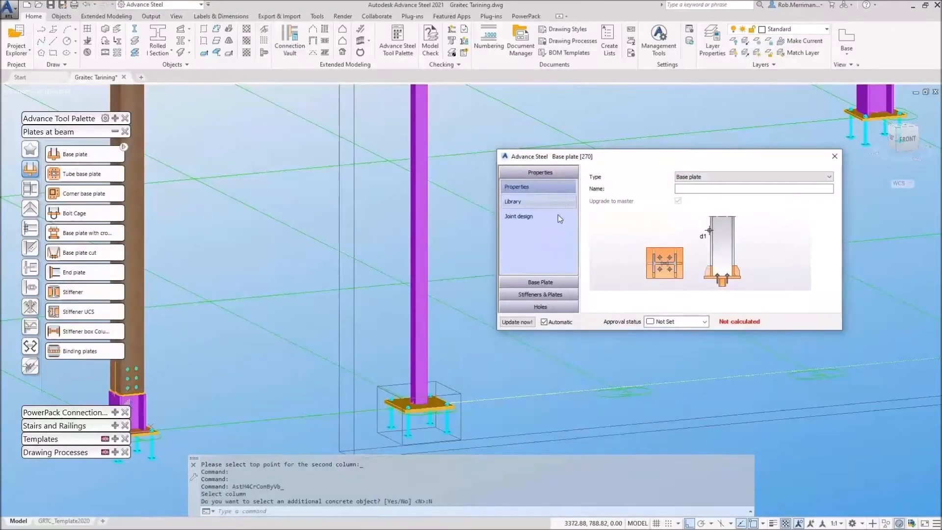
pyautogui.click(551, 282)
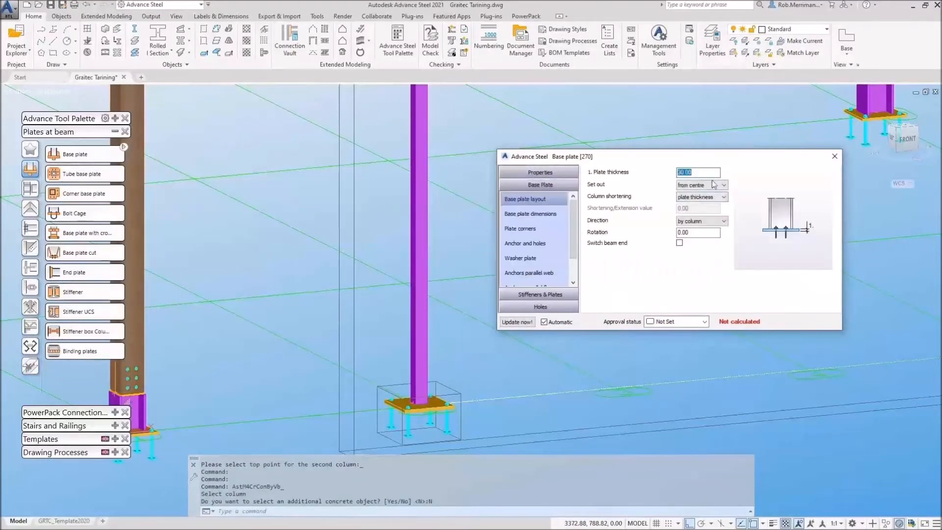
pyautogui.write('20')
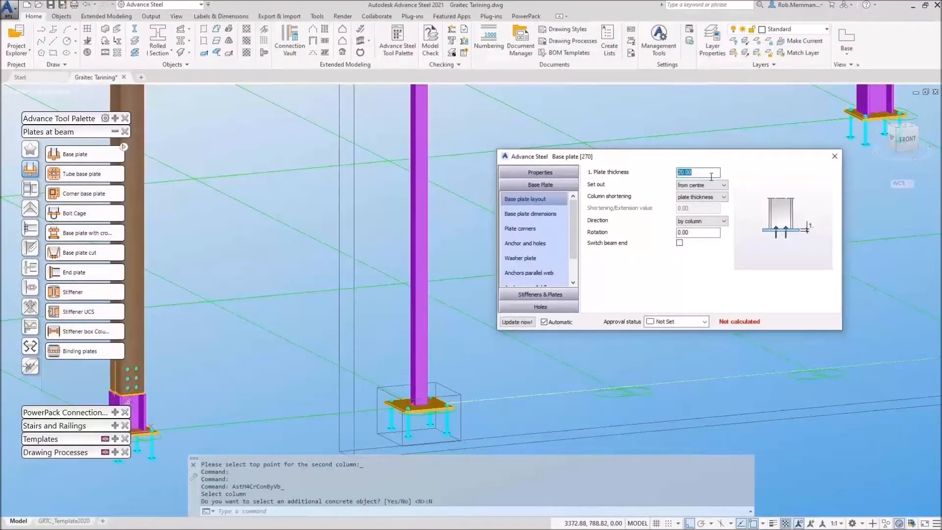
pyautogui.click(548, 214)
pyautogui.doubleClick(696, 184)
pyautogui.press('Return')
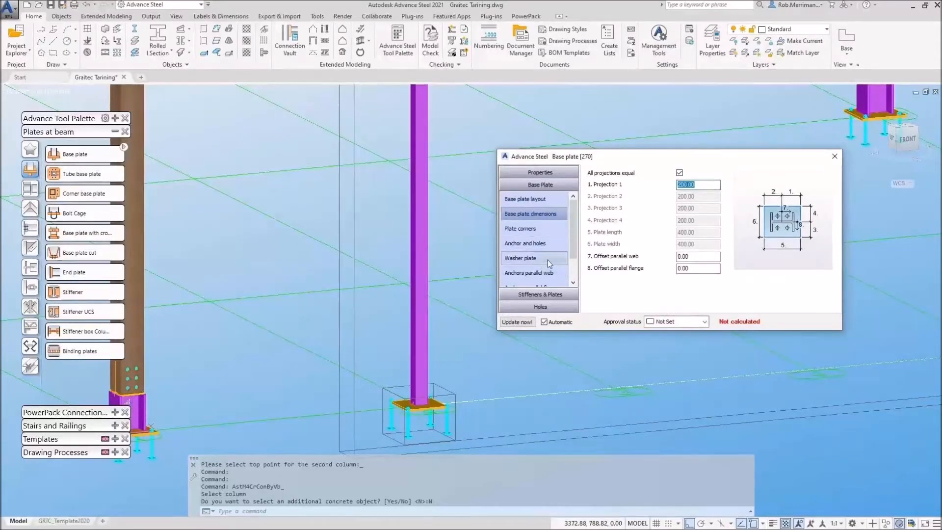
# - Change the base plate anchors to HILTI HAS with a 12 mm diameter and a 260 mm length
pyautogui.scroll(-1, 548, 260)
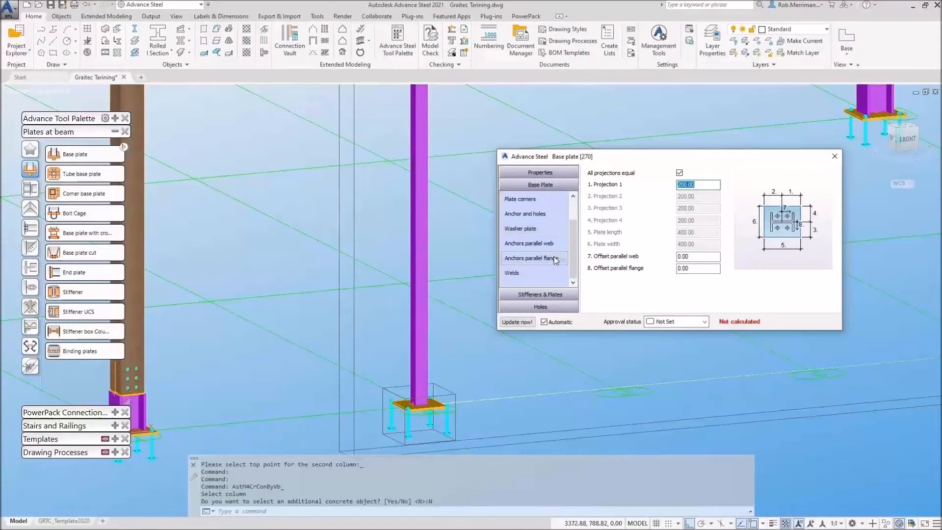
pyautogui.click(542, 213)
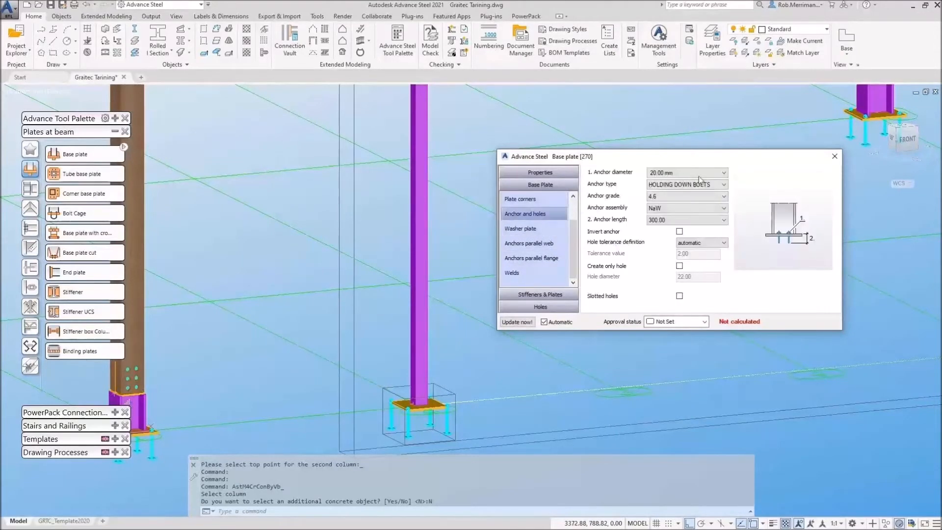
pyautogui.click(701, 185)
pyautogui.scroll(3, 703, 210)
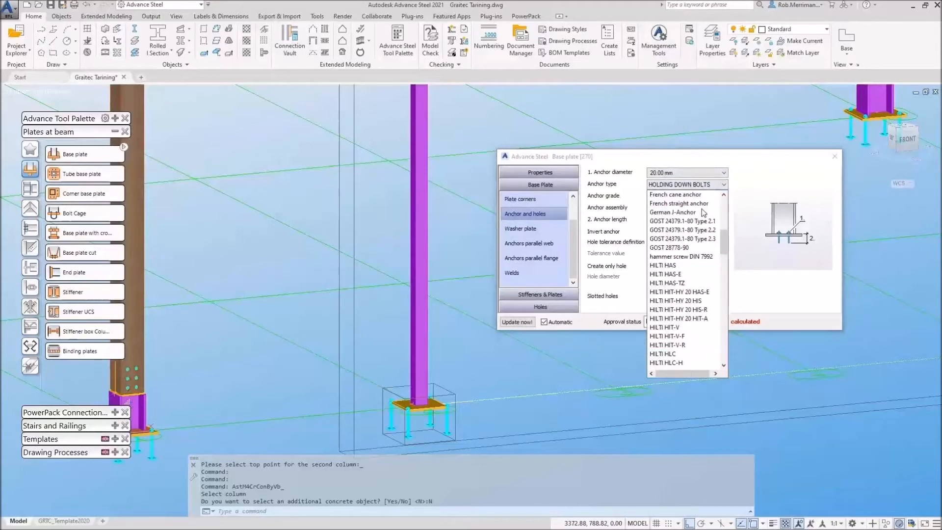
pyautogui.click(686, 263)
pyautogui.click(671, 173)
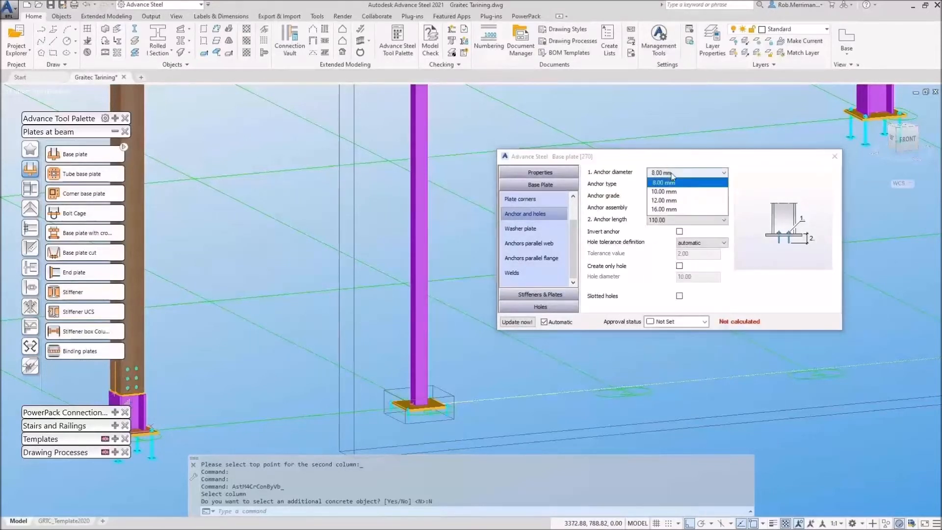
pyautogui.click(673, 204)
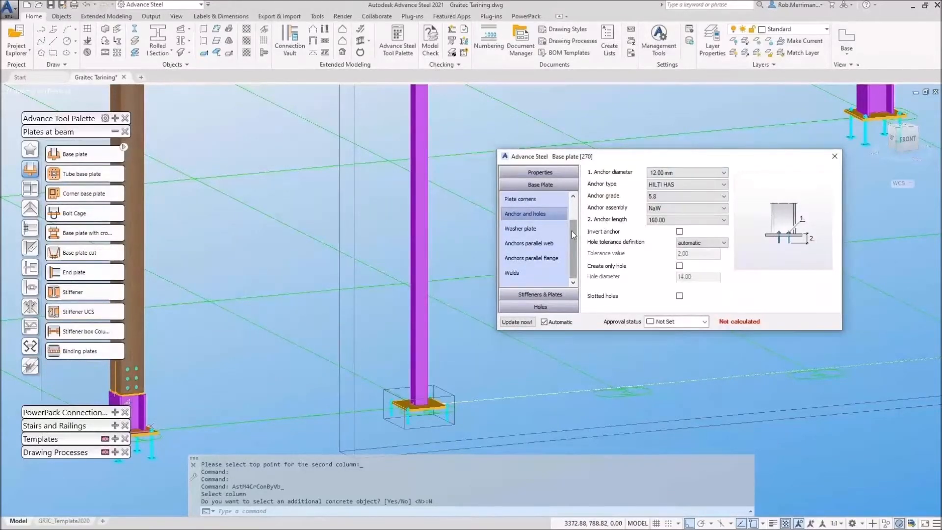
pyautogui.click(667, 221)
pyautogui.click(668, 247)
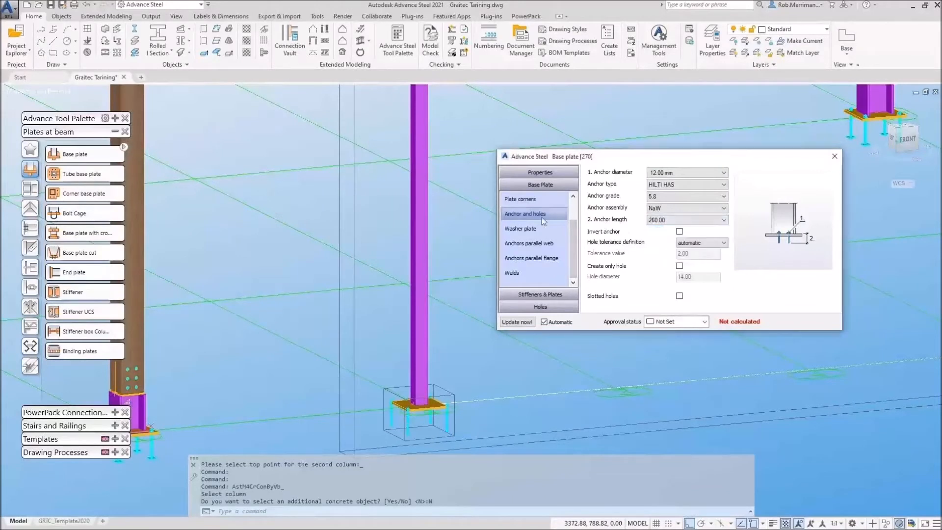
# - Set the anchors' intermediate distance parallel to the web to 220 mm and edit their spacing parallel to the flange
pyautogui.click(532, 243)
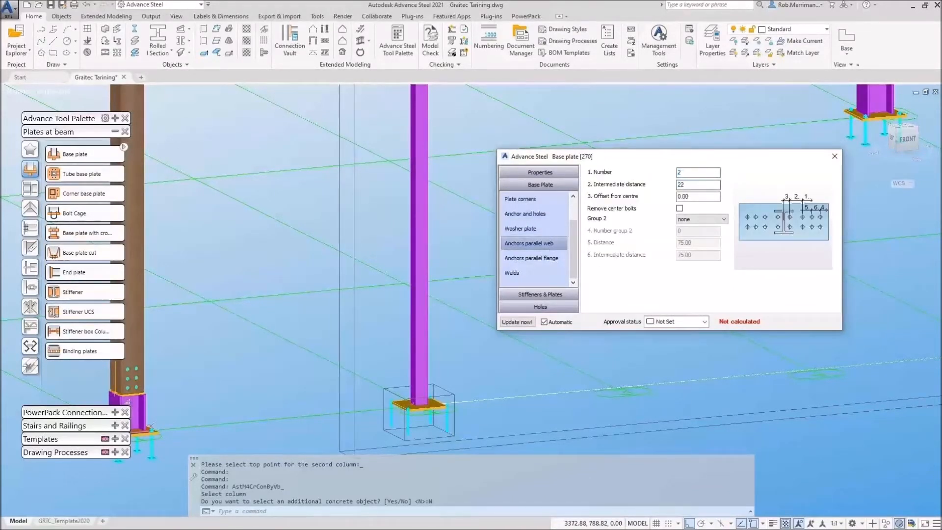
pyautogui.write('220')
pyautogui.press('Tab')
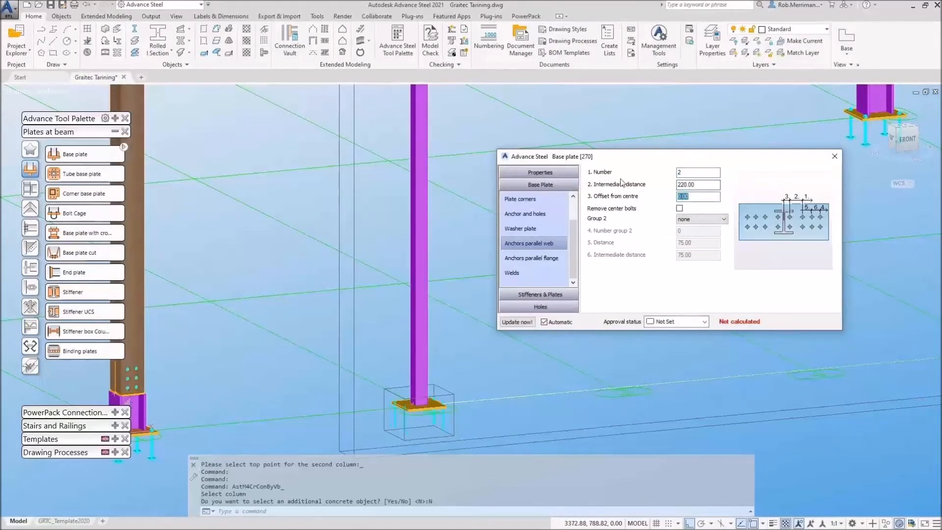
pyautogui.click(531, 258)
pyautogui.press('Tab')
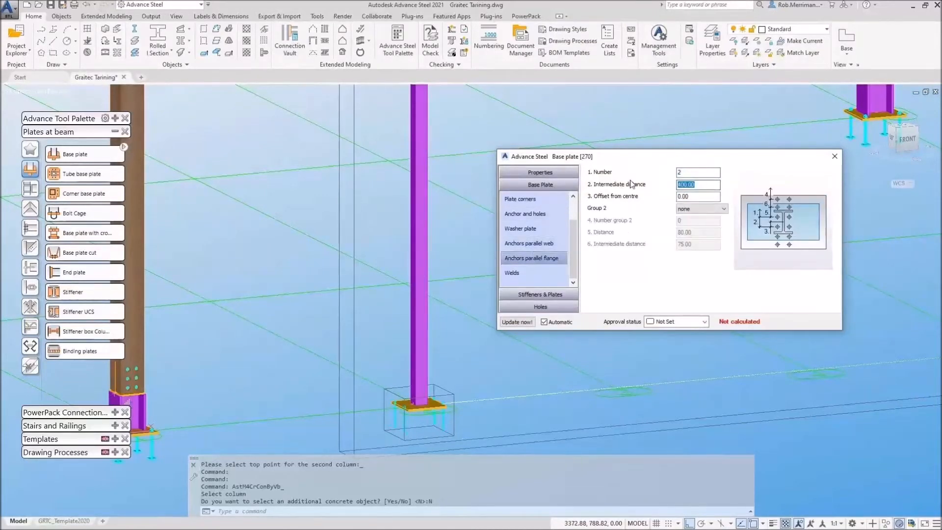
# - Name the base plate connection BP, close its properties and check the finished base plate on the column
pyautogui.click(540, 172)
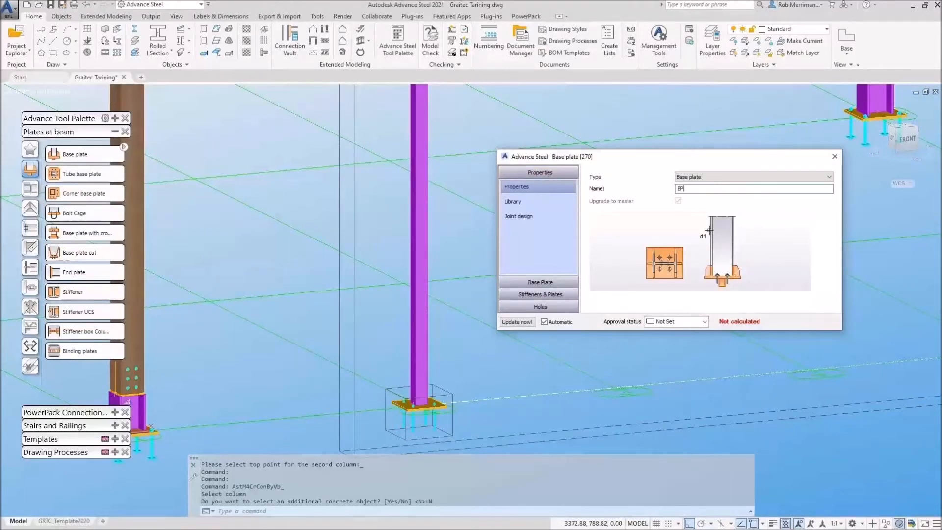
pyautogui.press('Escape')
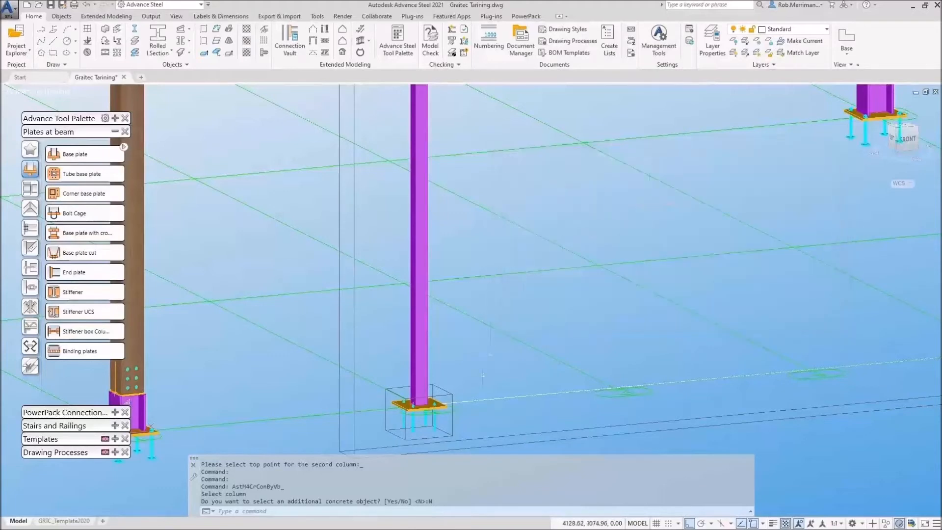
pyautogui.scroll(5, 417, 443)
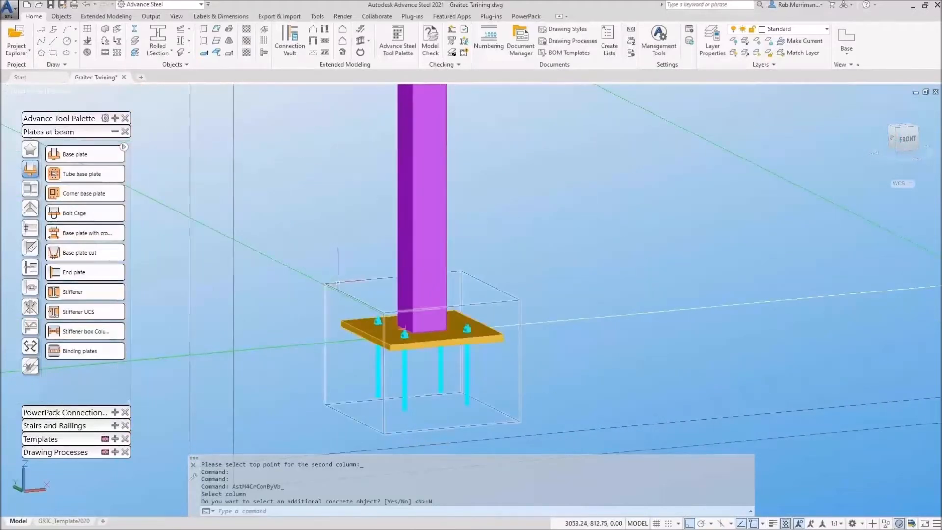
pyautogui.scroll(-8, 456, 349)
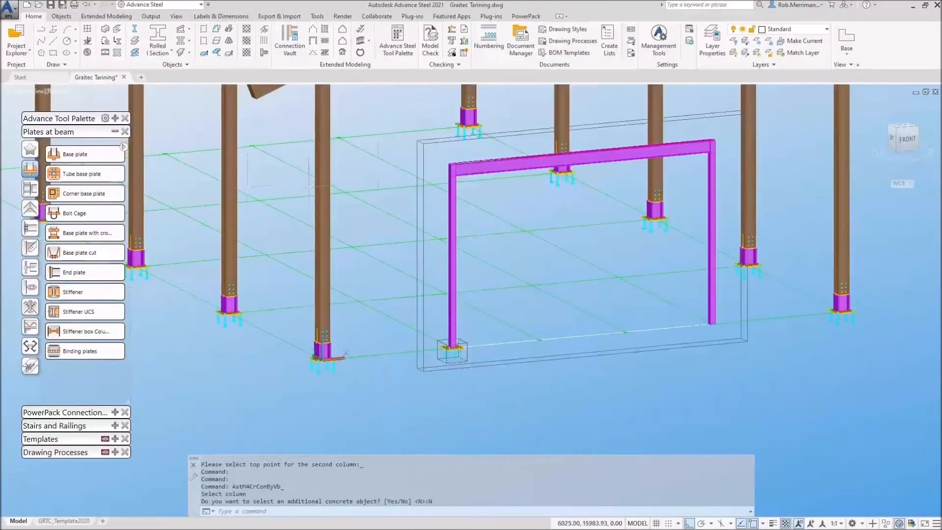
# - Add a fin plate connection at the frame's left corner, with the column as main beam and the rafter as secondary beam
pyautogui.scroll(8, 441, 163)
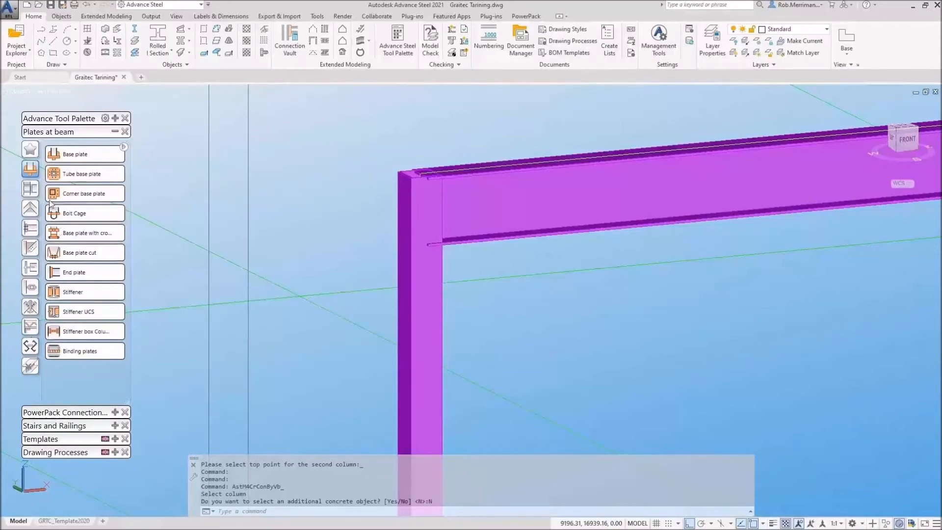
pyautogui.click(33, 232)
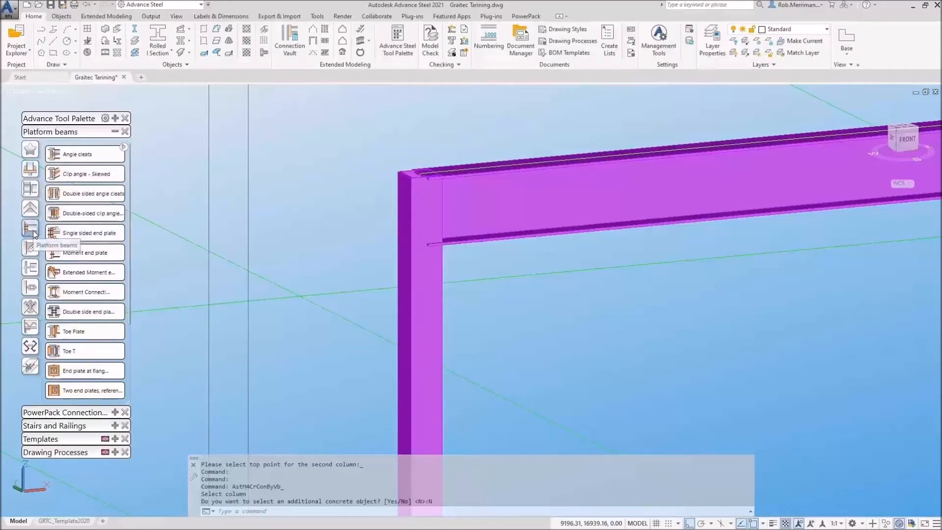
pyautogui.scroll(-3, 93, 324)
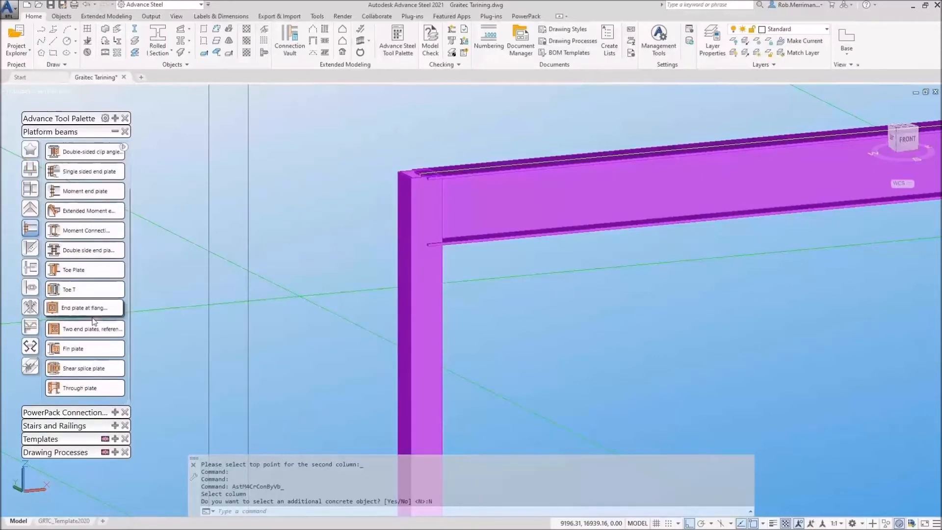
pyautogui.click(81, 348)
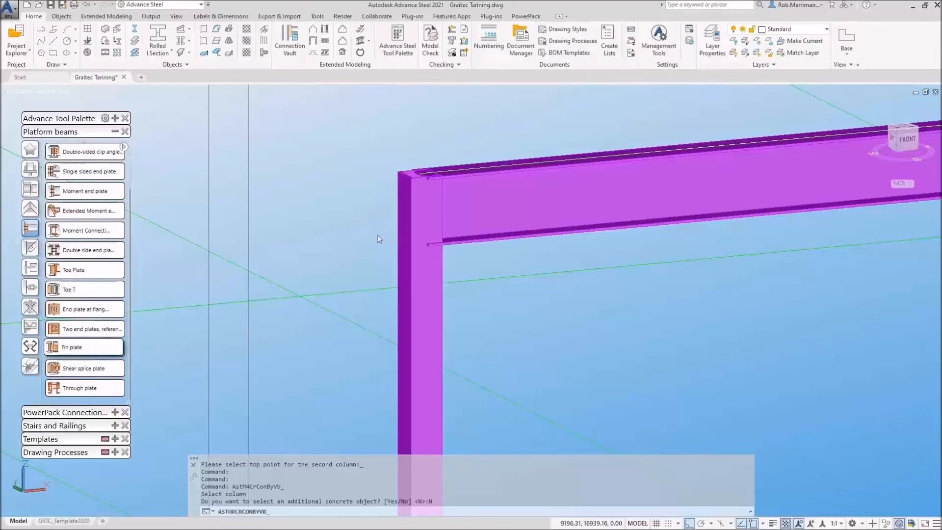
pyautogui.click(413, 199)
pyautogui.press('Return')
pyautogui.click(463, 191)
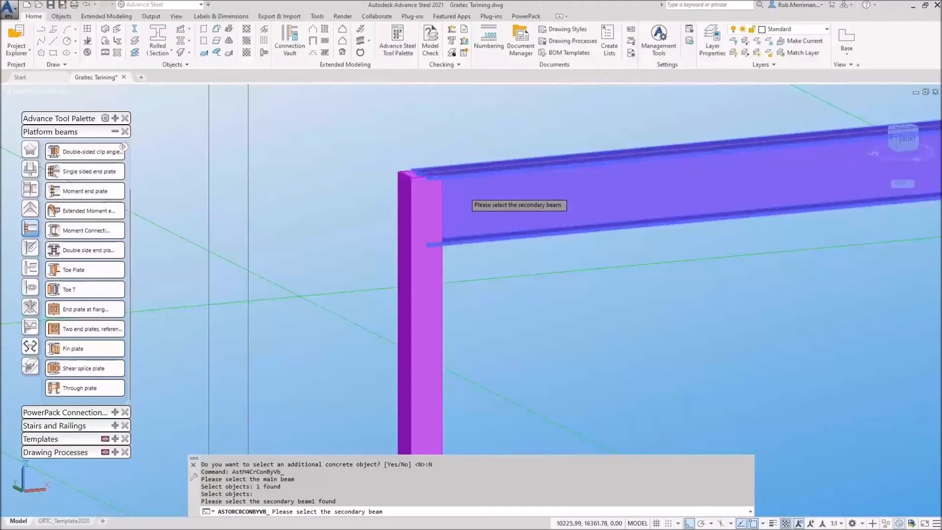
pyautogui.press('Return')
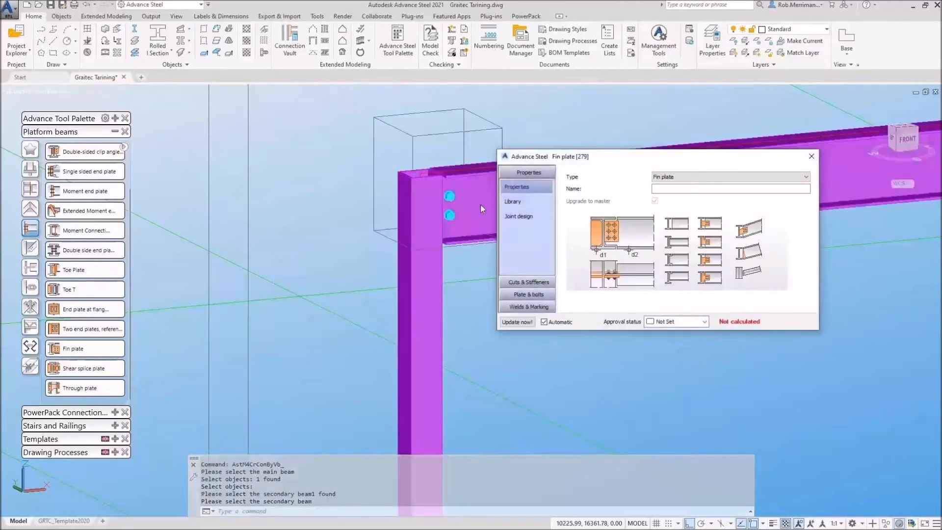
# - Check the fin plate's beam cut and plate layout settings, and set its corner finish to Default
pyautogui.keyDown('shift'); pyautogui.moveTo(366, 215); pyautogui.dragTo(274, 176, button='middle'); pyautogui.keyUp('shift')
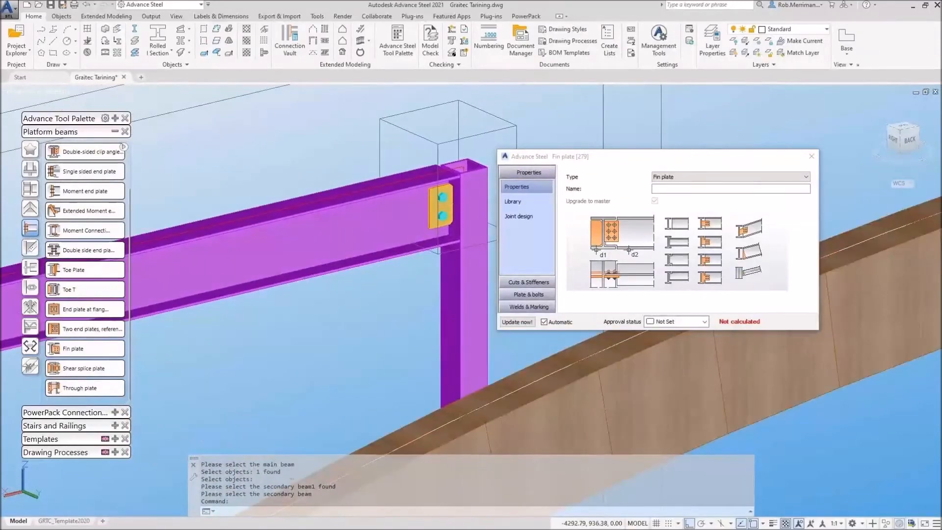
pyautogui.scroll(5, 472, 177)
pyautogui.click(541, 282)
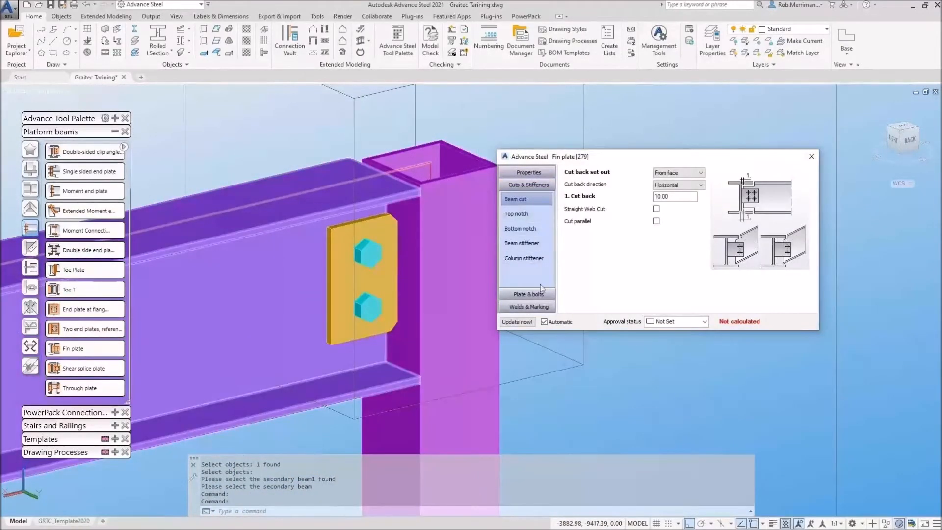
pyautogui.click(536, 295)
pyautogui.click(543, 226)
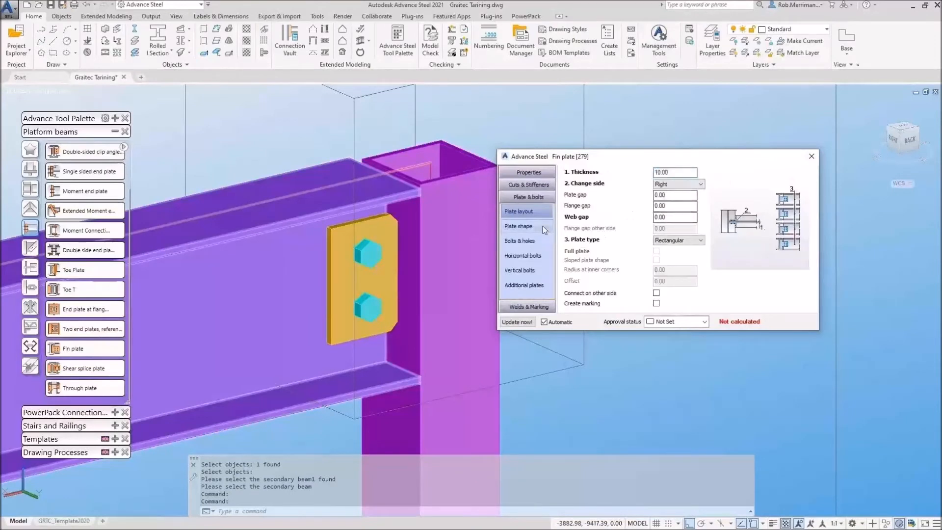
pyautogui.click(681, 173)
pyautogui.click(664, 181)
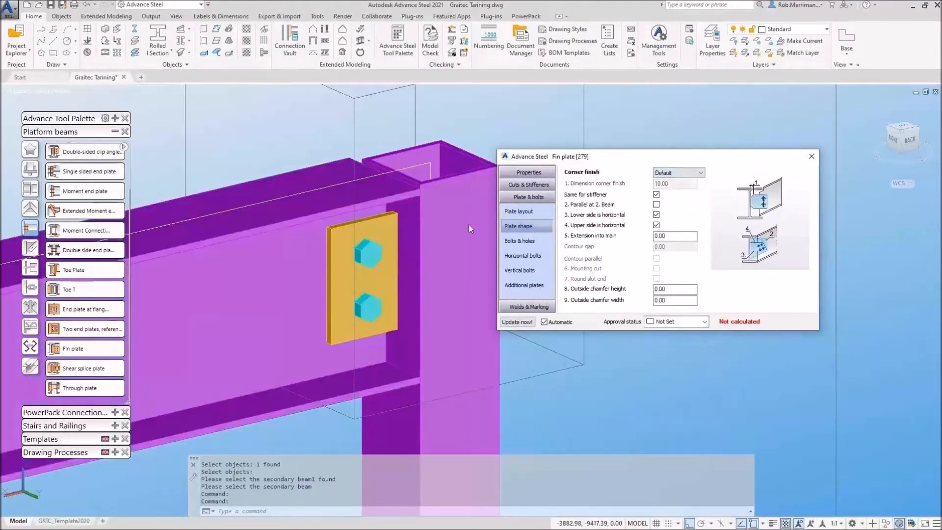
# - Check the fin plate's bolt and horizontal spacing settings, and set the vertical bolts' group 1 start distance and end distance to 30 mm
pyautogui.click(520, 240)
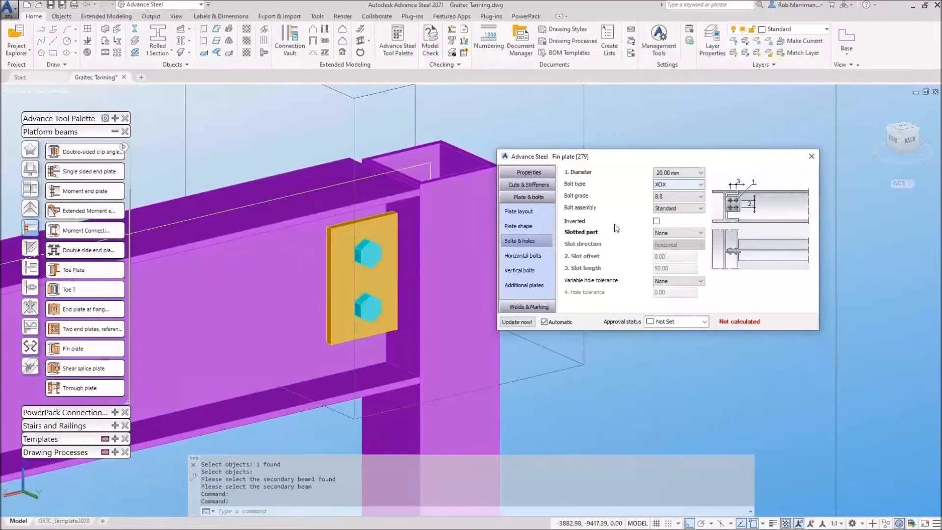
pyautogui.click(532, 256)
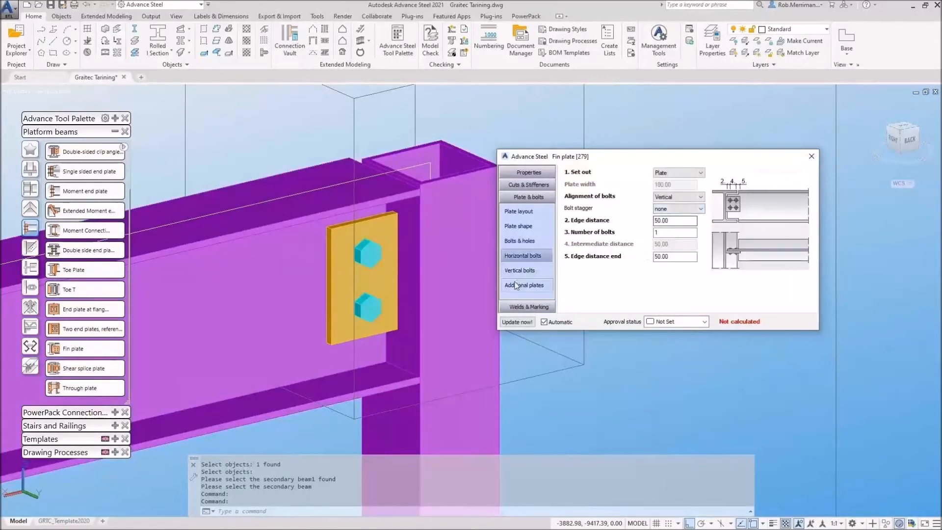
pyautogui.click(520, 271)
pyautogui.doubleClick(637, 235)
pyautogui.press('Tab')
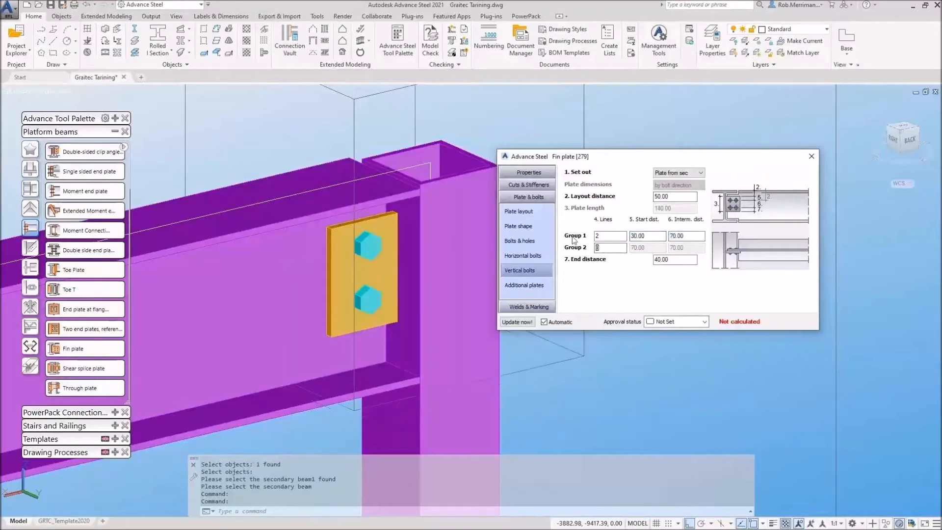
pyautogui.write('30')
pyautogui.press('Return')
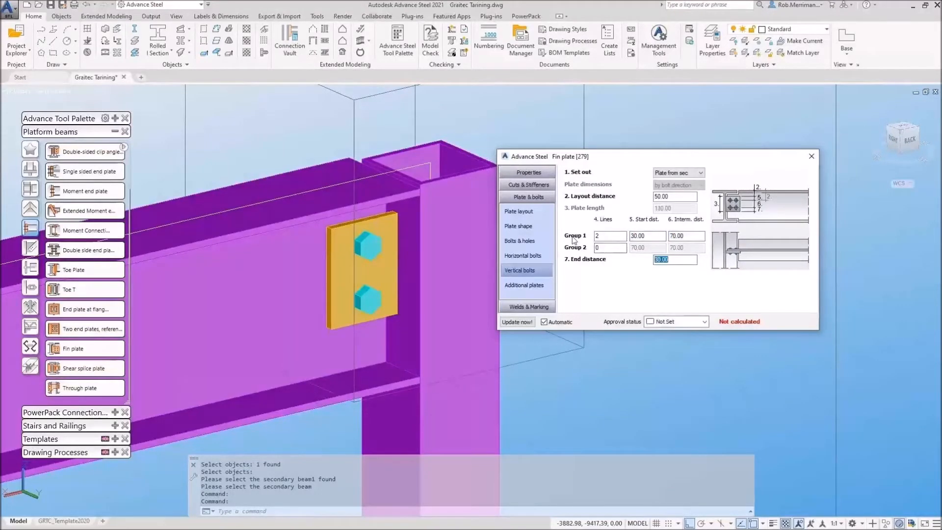
# - Set the fin plate's vertical bolt group 1 to 3 lines with a 30 mm layout distance, and close its properties
pyautogui.hotkey('shift', 'Tab')
pyautogui.hotkey('shift', 'Tab')
pyautogui.press('Return')
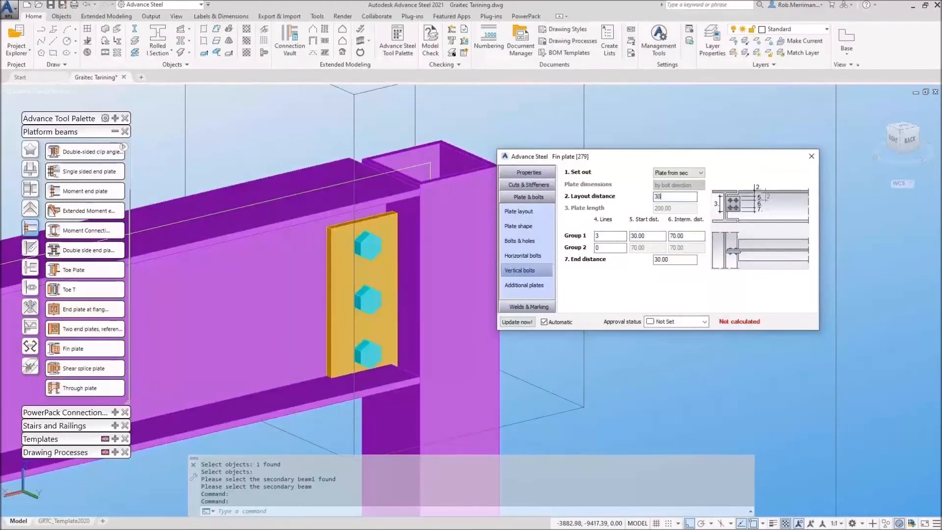
pyautogui.press('Return')
pyautogui.keyDown('shift'); pyautogui.moveTo(409, 265); pyautogui.dragTo(382, 248, button='middle'); pyautogui.keyUp('shift')
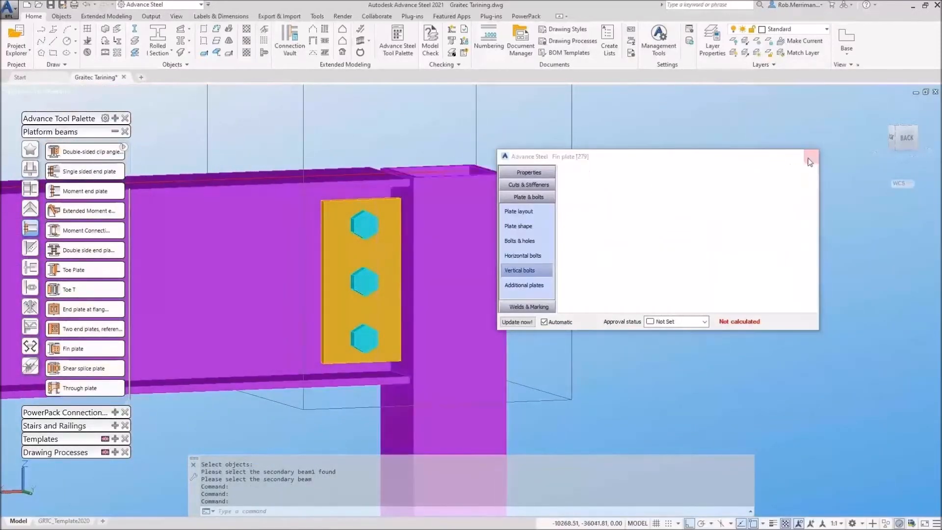
pyautogui.click(811, 156)
# - Run a clash check on the rafter, column and fin plate connection at the frame corner
pyautogui.click(670, 364)
pyautogui.click(384, 165)
pyautogui.click(451, 40)
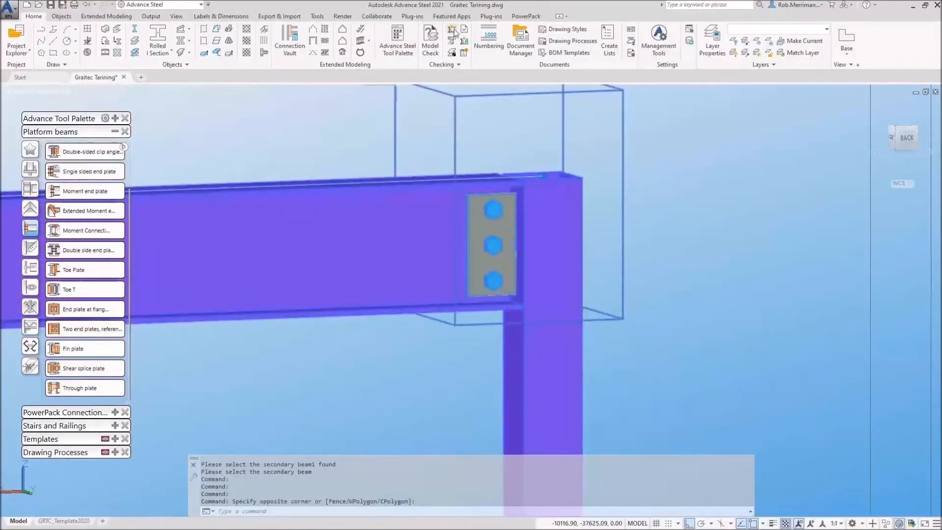
pyautogui.click(562, 98)
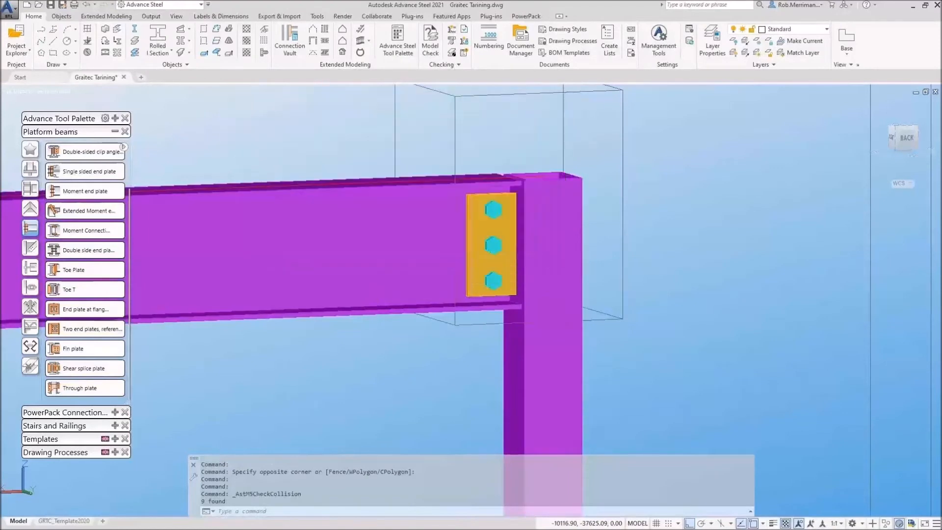
pyautogui.press('Escape')
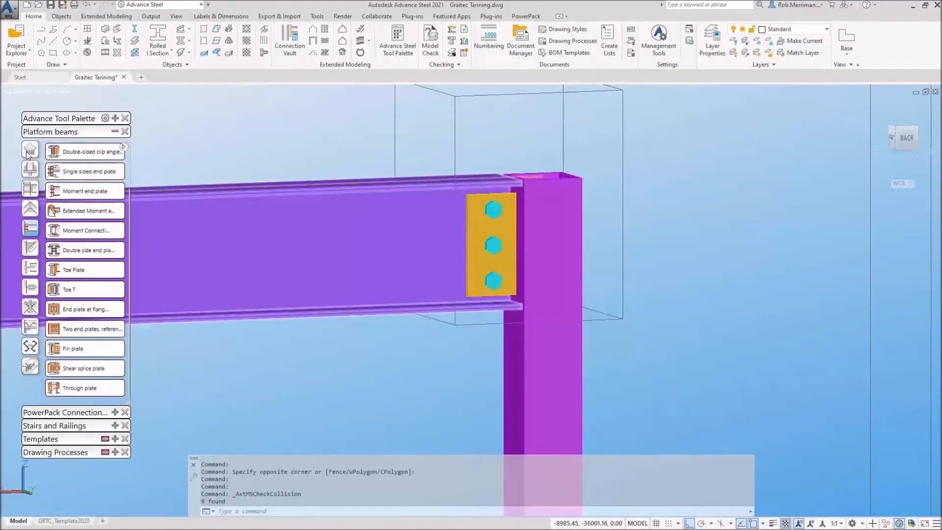
# - Add an end plate connection to the top end of the steel column beside the fin plate
pyautogui.click(28, 150)
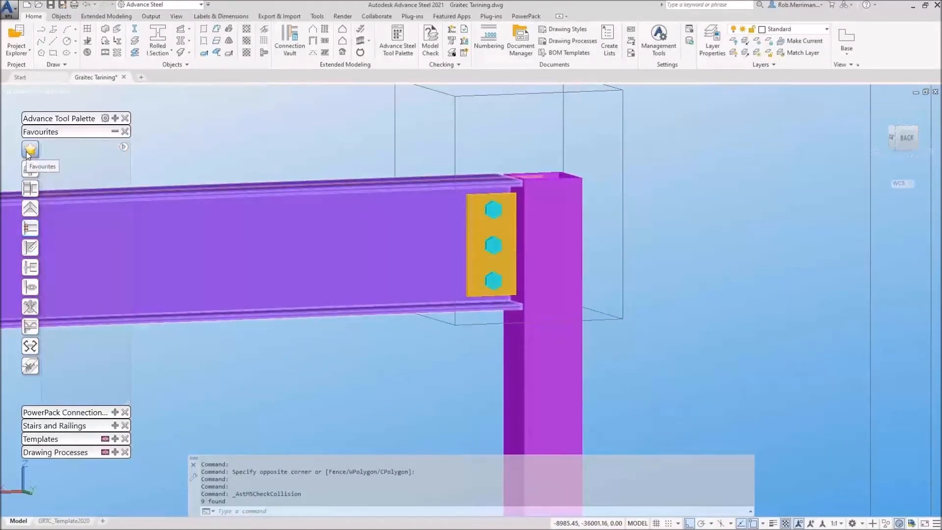
pyautogui.click(31, 169)
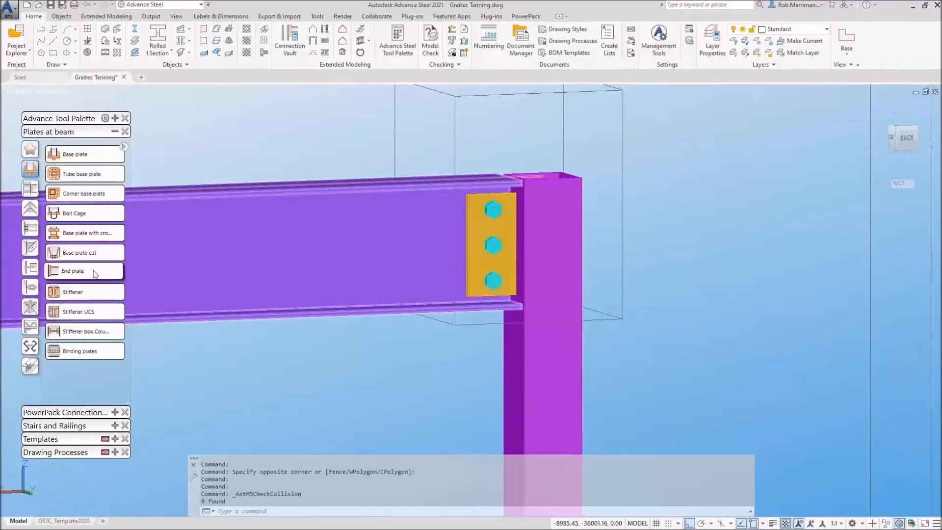
pyautogui.click(73, 271)
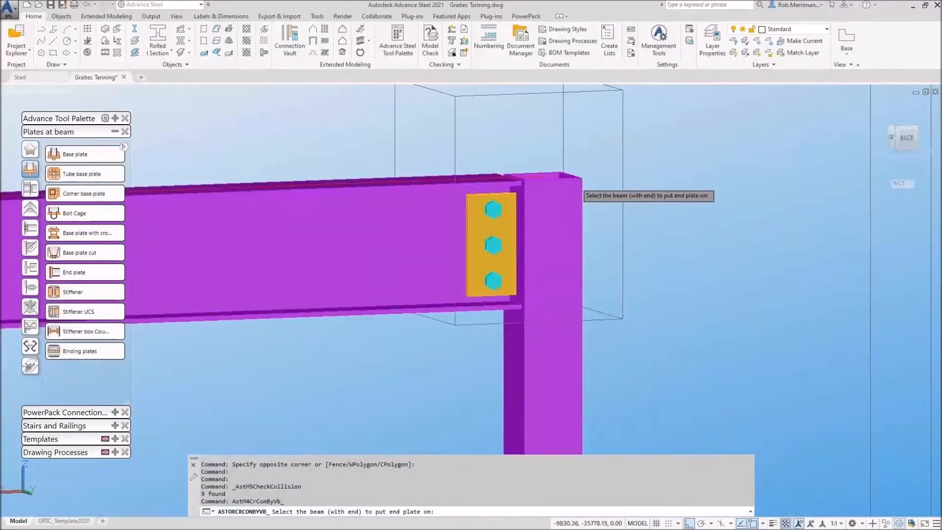
pyautogui.click(570, 183)
pyautogui.moveTo(622, 158); pyautogui.dragTo(710, 283)
# - Set the column's end plate thickness to 5 mm with shortening by plate thickness, and close its properties
pyautogui.click(619, 318)
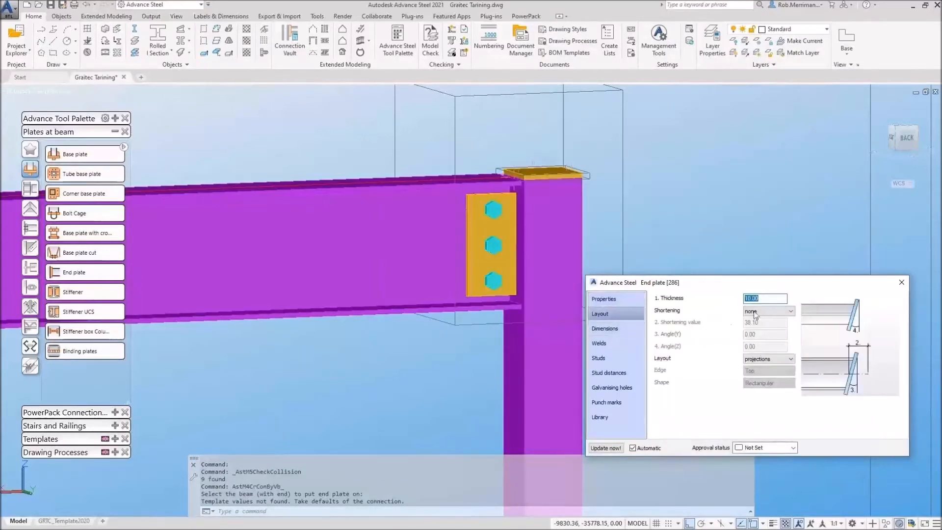
pyautogui.write('5')
pyautogui.press('Return')
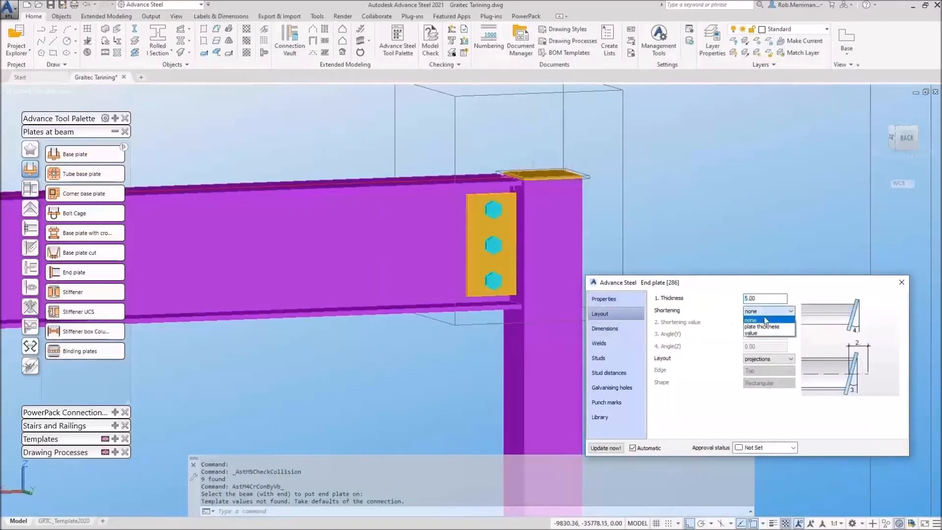
pyautogui.click(762, 326)
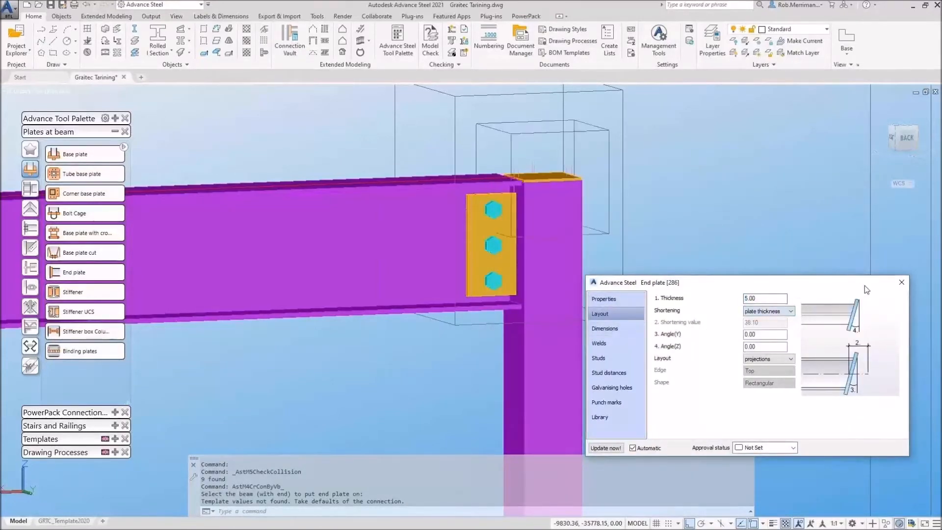
pyautogui.click(905, 283)
# - Propagate the fin plate connection to the frame's opposite corner, with that column as main beam and the rafter as secondary beam
pyautogui.click(115, 131)
pyautogui.click(114, 119)
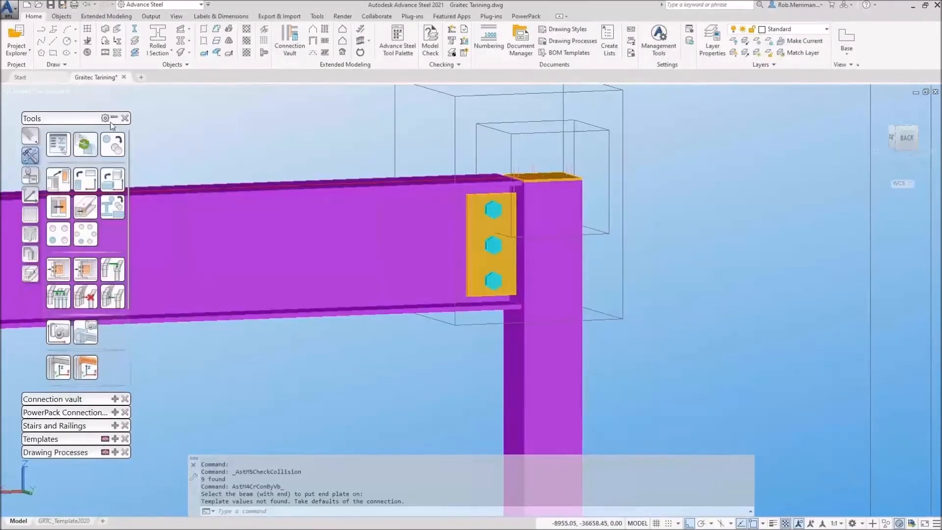
pyautogui.click(112, 269)
pyautogui.click(492, 234)
pyautogui.press('Return')
pyautogui.scroll(-4, 553, 237)
pyautogui.scroll(-3, 562, 279)
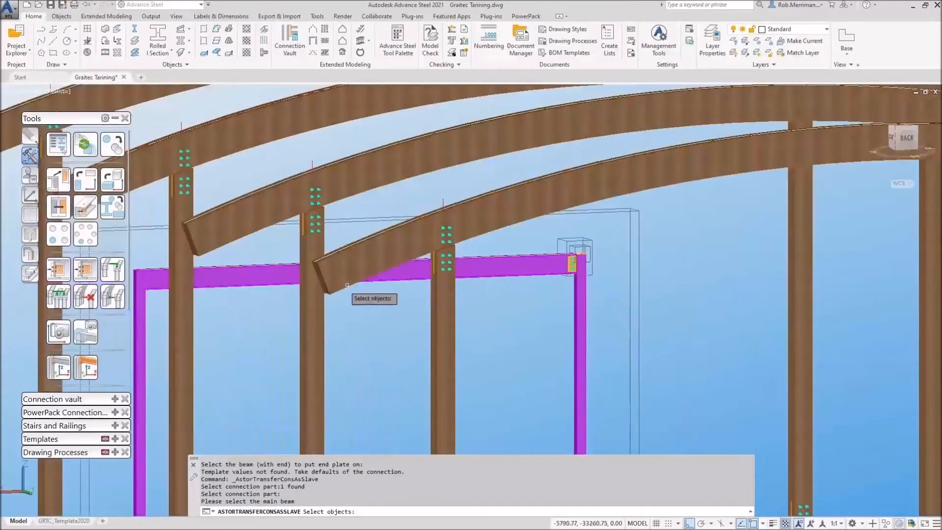
pyautogui.scroll(2, 159, 297)
pyautogui.scroll(-1, 240, 292)
pyautogui.click(196, 308)
pyautogui.press('Return')
pyautogui.click(213, 281)
pyautogui.press('Return')
pyautogui.press('Return')
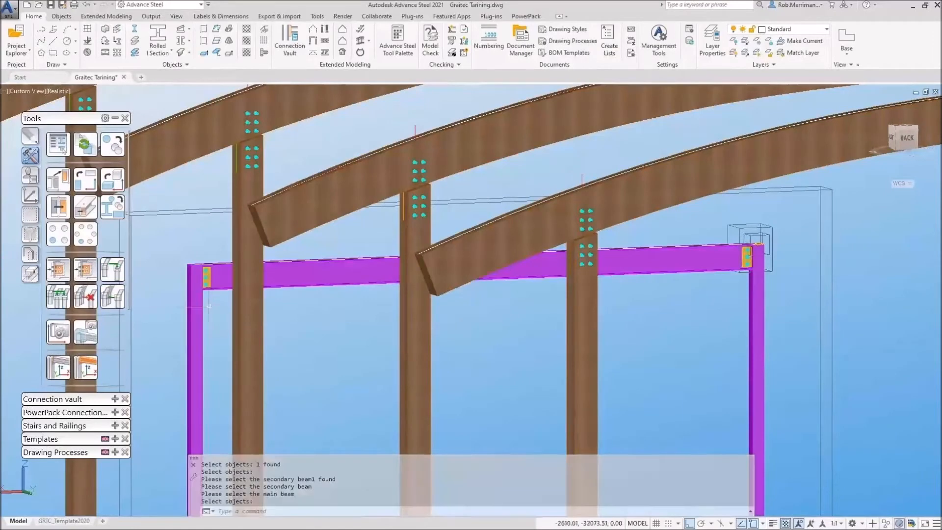
# - Propagate the end plate connection to the top of the opposite steel column
pyautogui.click(113, 269)
pyautogui.scroll(4, 771, 253)
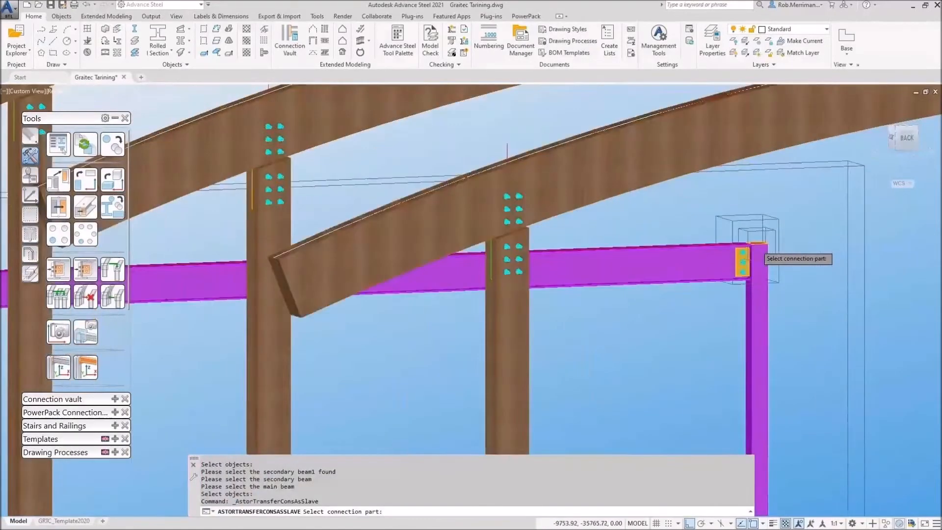
pyautogui.click(769, 252)
pyautogui.scroll(-4, 789, 256)
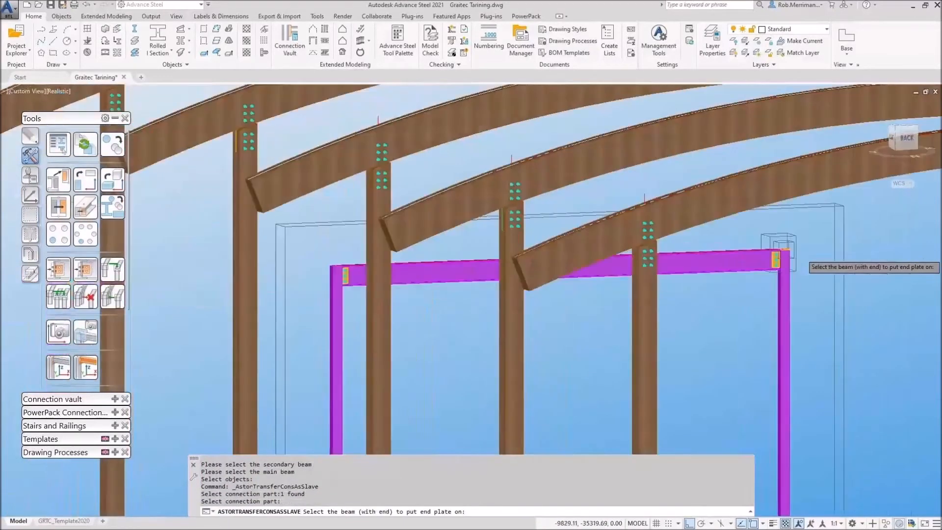
pyautogui.click(335, 292)
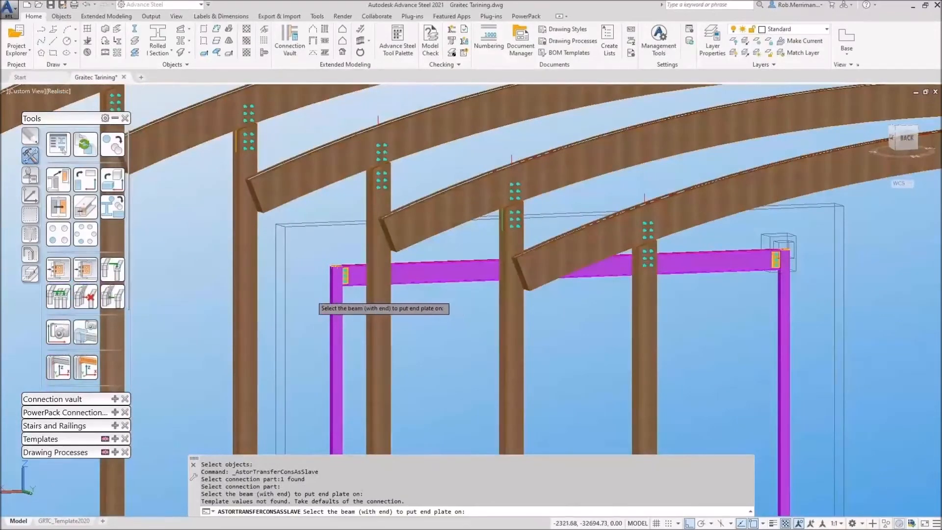
pyautogui.keyDown('shift'); pyautogui.moveTo(319, 280); pyautogui.dragTo(571, 297, button='middle'); pyautogui.keyUp('shift')
pyautogui.scroll(-8, 571, 297)
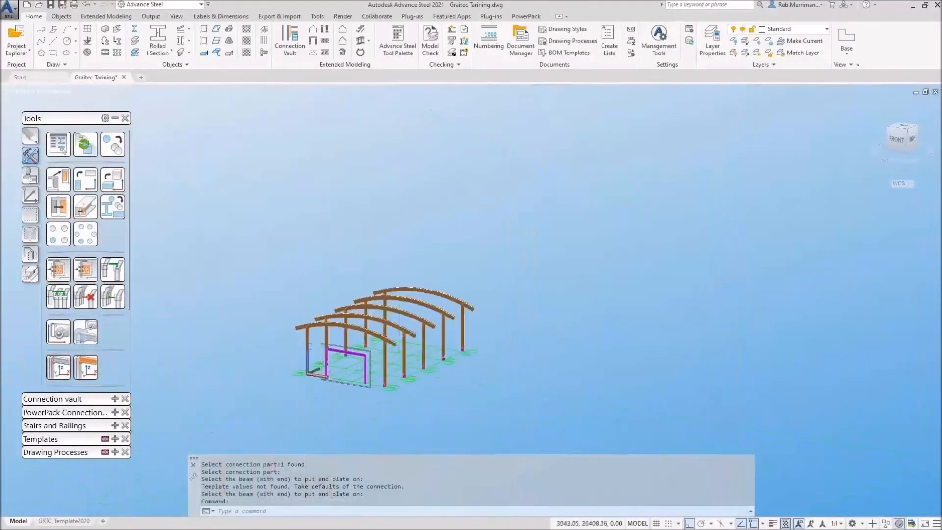
pyautogui.scroll(5, 331, 367)
pyautogui.scroll(-2, 471, 297)
pyautogui.keyDown('shift'); pyautogui.moveTo(433, 337); pyautogui.dragTo(512, 338, button='middle'); pyautogui.keyUp('shift')
pyautogui.press('Escape')
pyautogui.click(108, 151)
pyautogui.press('Escape')
pyautogui.scroll(5, 493, 322)
pyautogui.keyDown('shift'); pyautogui.moveTo(493, 322); pyautogui.dragTo(515, 323, button='middle'); pyautogui.keyUp('shift')
pyautogui.press('Escape')
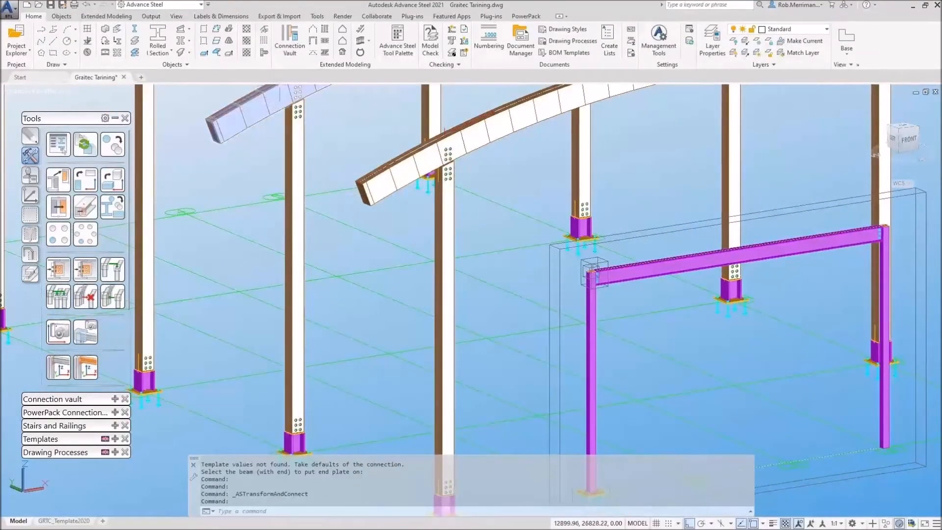
# - Place a horizontal other-section beam from the top of the steel frame's taller column to the adjacent timber column, using a point filter for its end
pyautogui.scroll(-3, 341, 244)
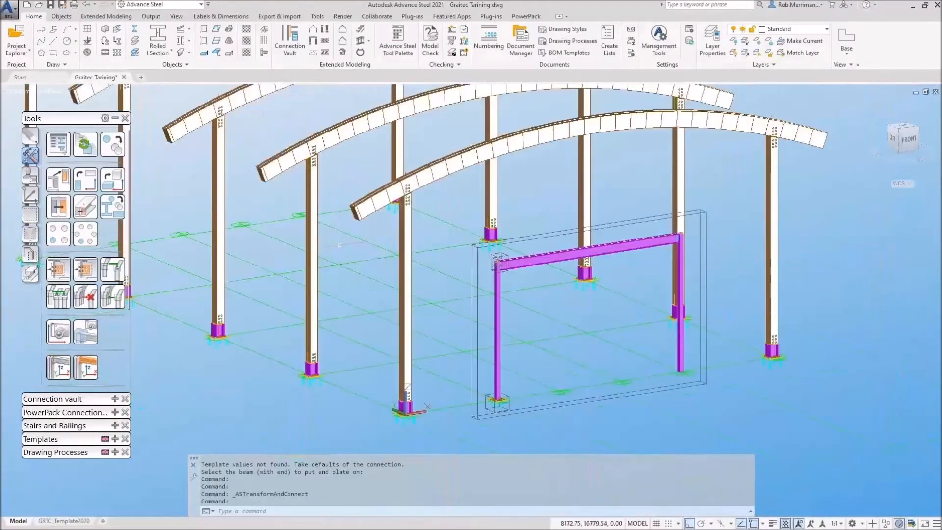
pyautogui.click(159, 52)
pyautogui.click(152, 285)
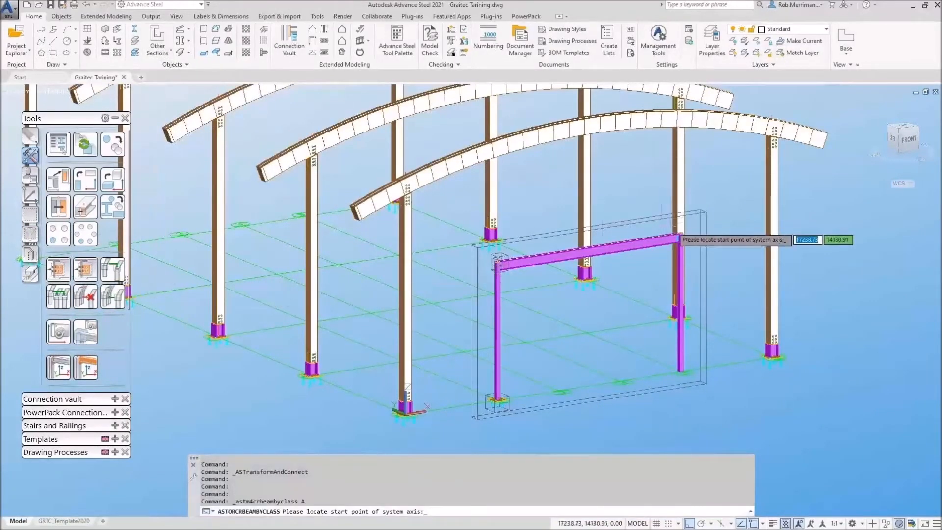
pyautogui.scroll(5, 679, 238)
pyautogui.scroll(-1, 674, 250)
pyautogui.click(668, 261)
pyautogui.scroll(-4, 668, 261)
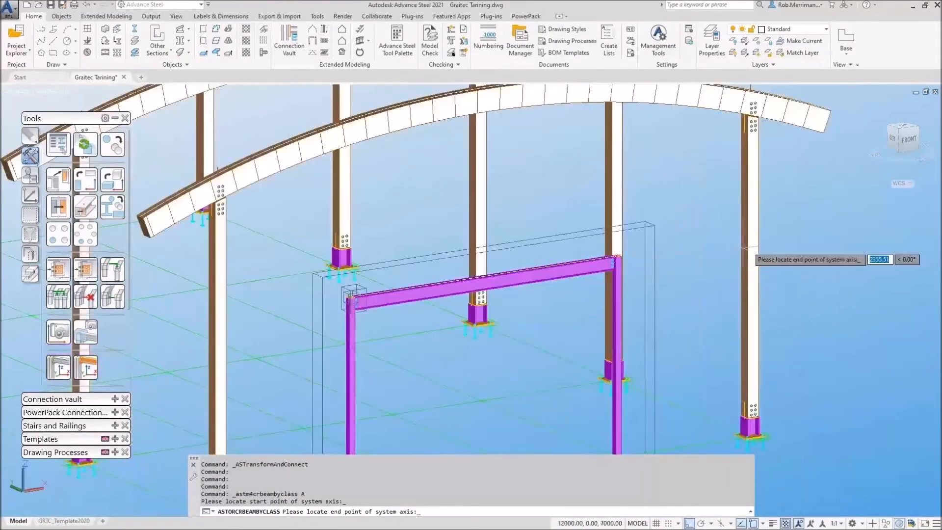
pyautogui.scroll(-3, 752, 241)
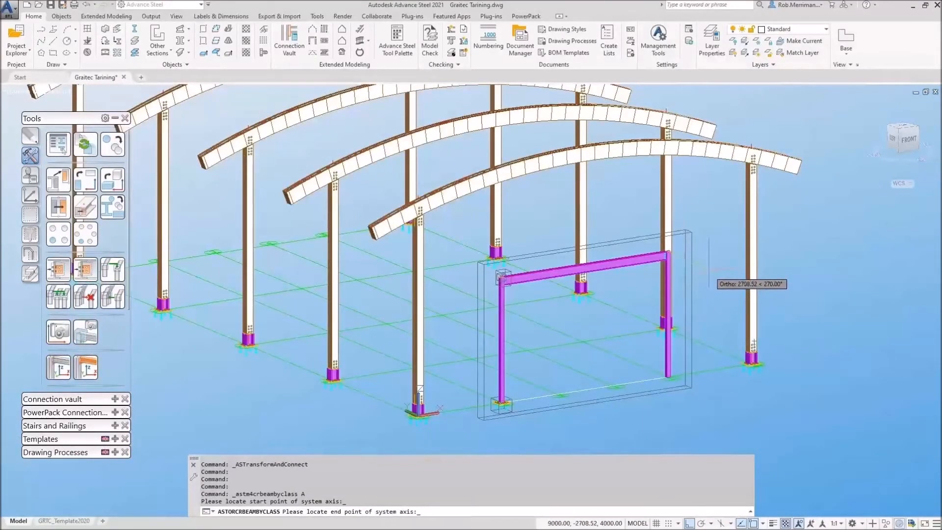
pyautogui.click(33, 197)
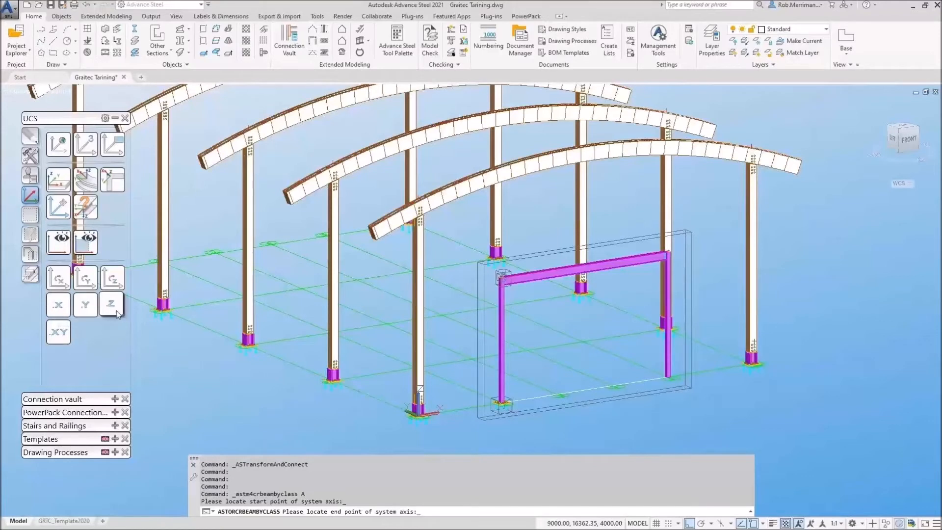
pyautogui.click(753, 277)
pyautogui.press('Return')
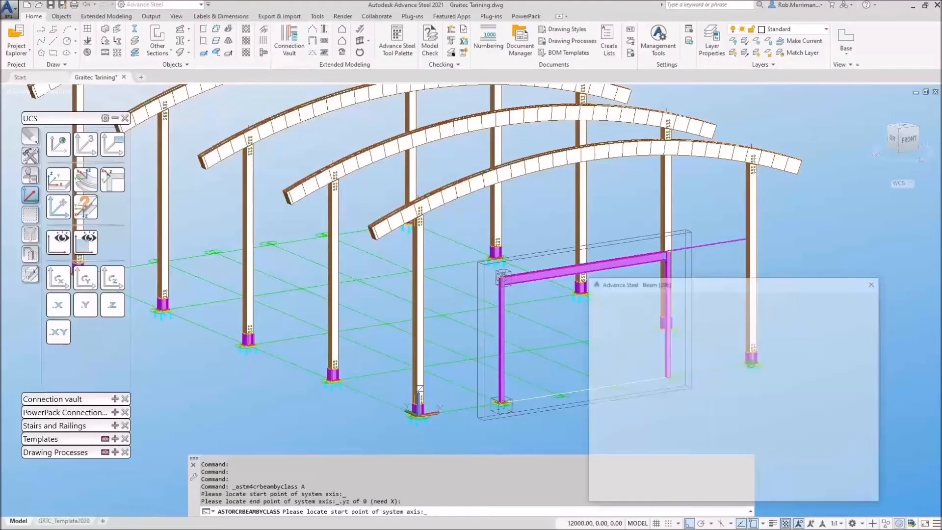
# - Change the new beam's section to the glued laminated timber section BSH 220X140
pyautogui.moveTo(732, 271); pyautogui.dragTo(247, 160)
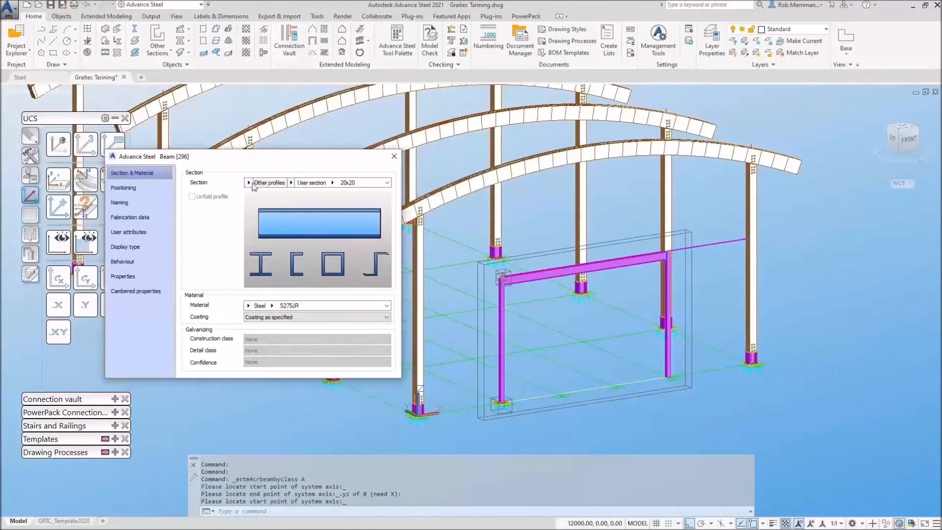
pyautogui.click(249, 182)
pyautogui.scroll(-3, 314, 281)
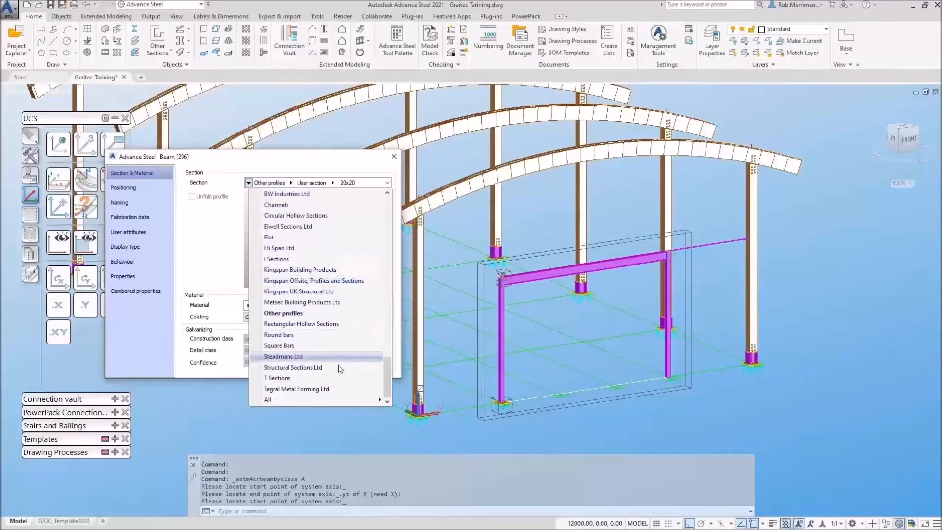
pyautogui.moveTo(322, 399)
pyautogui.scroll(-4, 448, 326)
pyautogui.moveTo(522, 239); pyautogui.dragTo(521, 388)
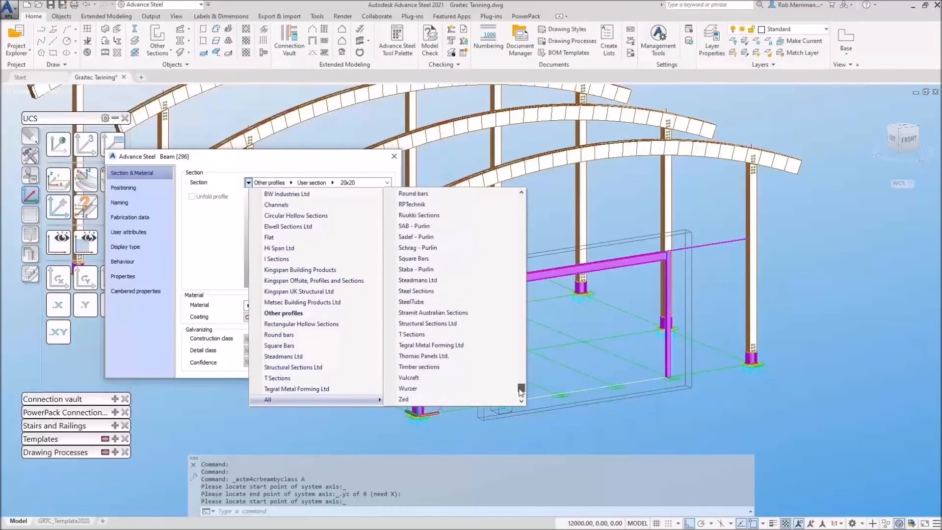
pyautogui.click(437, 368)
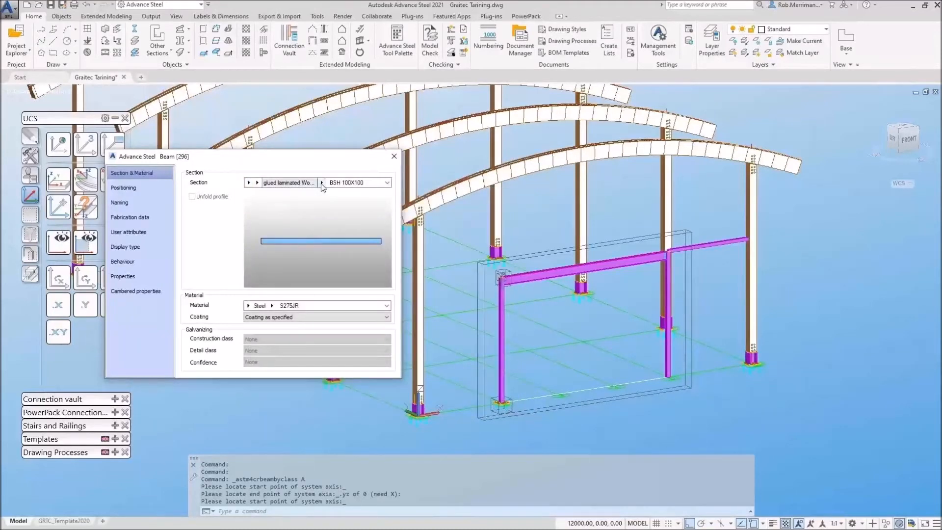
pyautogui.click(321, 183)
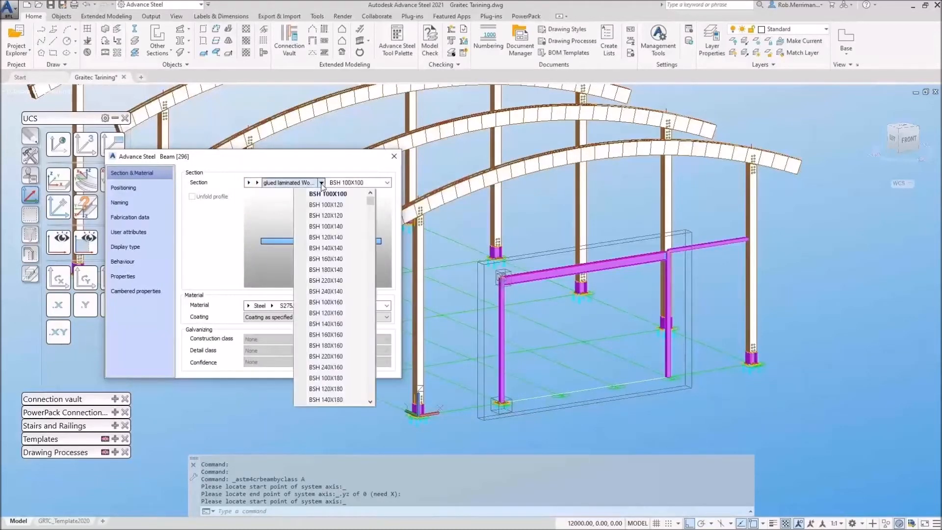
pyautogui.click(351, 286)
pyautogui.scroll(6, 687, 248)
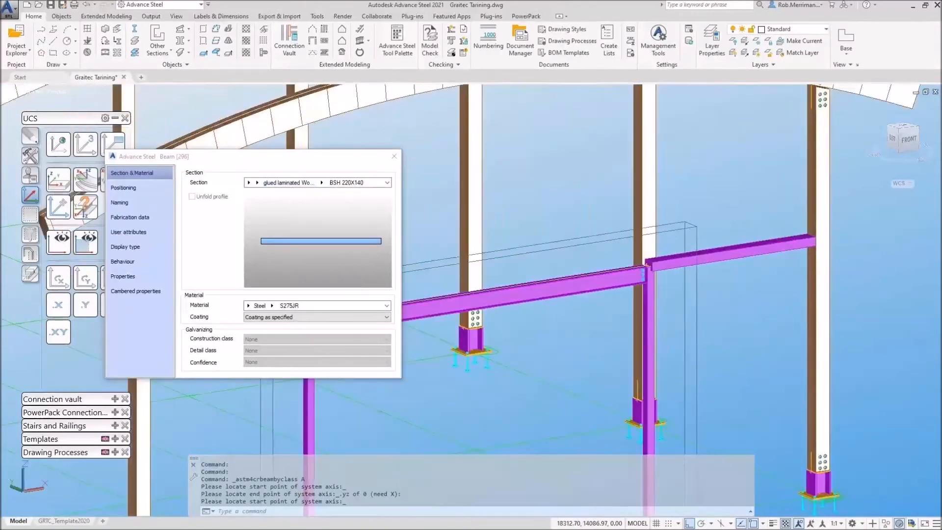
# - Change the beam's section to glued laminated timber BSH 140X220 and set its offset to the top centre of the section
pyautogui.click(321, 183)
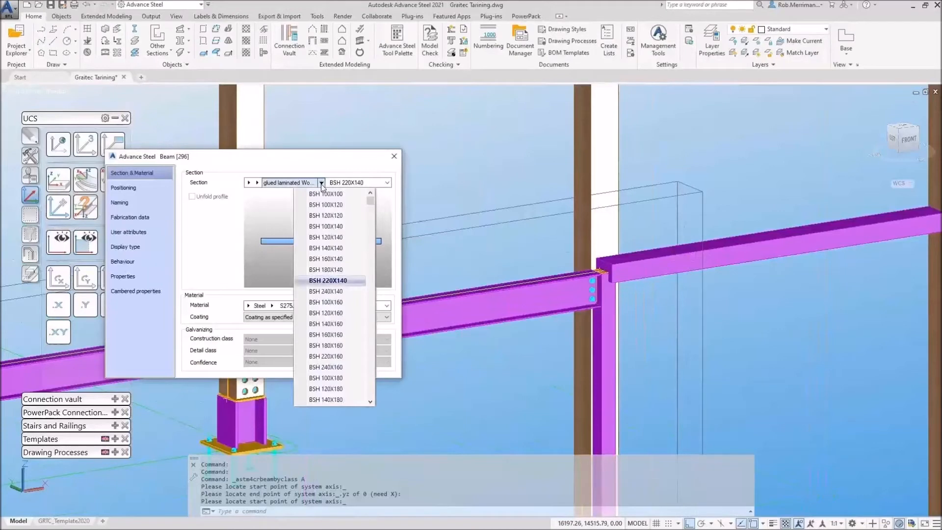
pyautogui.scroll(-5, 343, 306)
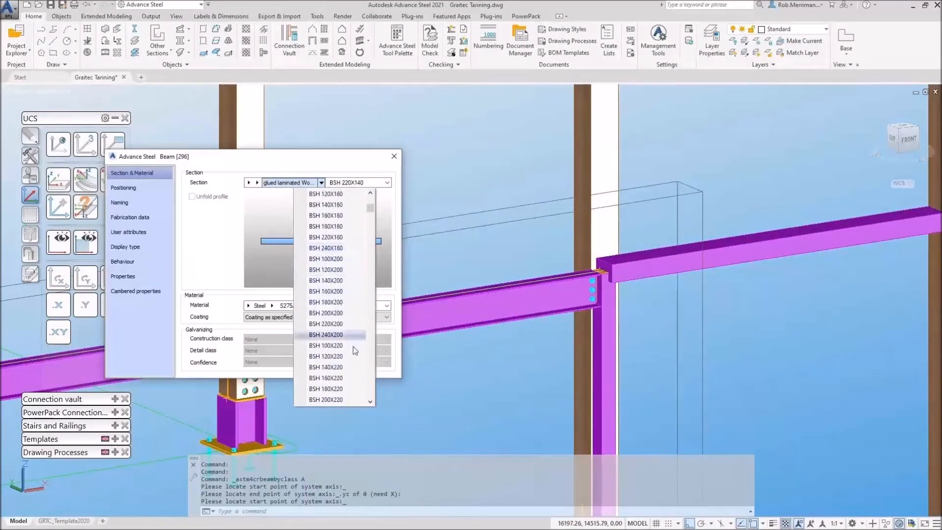
pyautogui.click(327, 388)
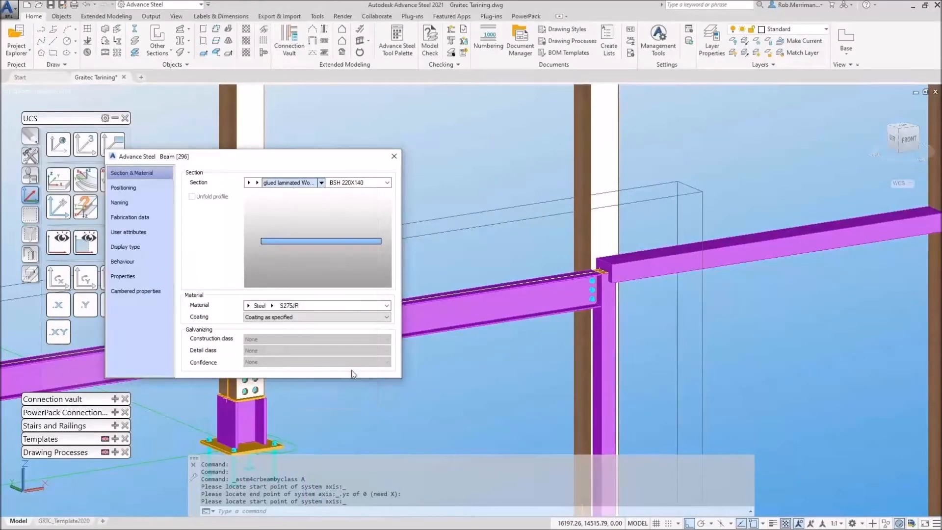
pyautogui.click(137, 189)
pyautogui.click(231, 183)
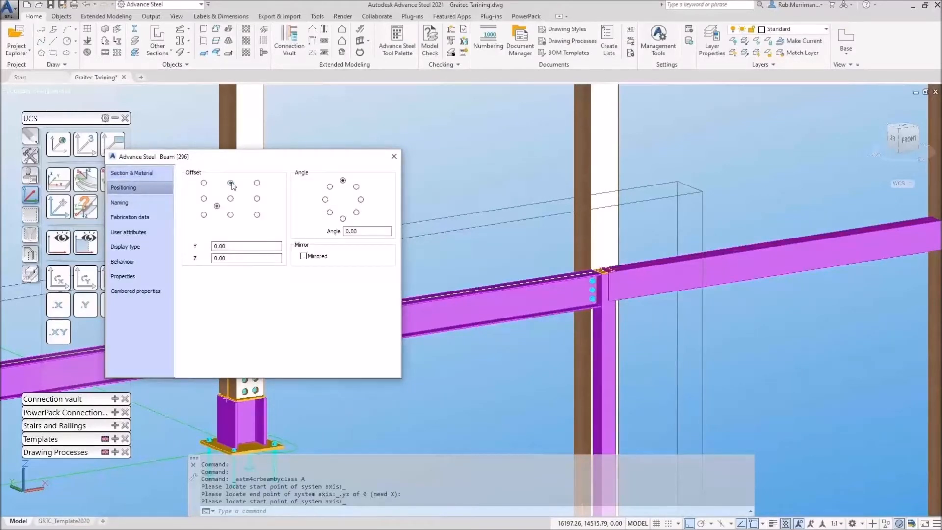
# - Set the beam's material to Timber, check its model role, and close the beam properties
pyautogui.click(140, 173)
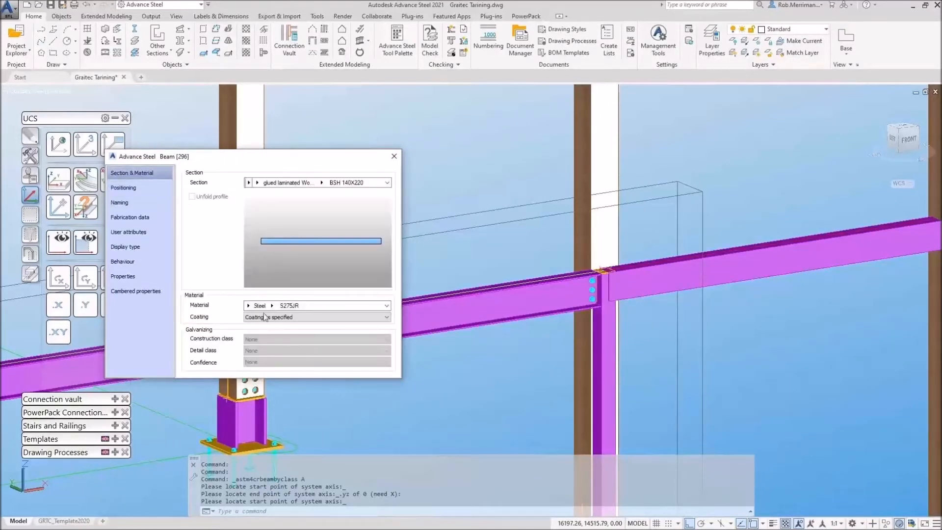
pyautogui.click(248, 305)
pyautogui.click(271, 339)
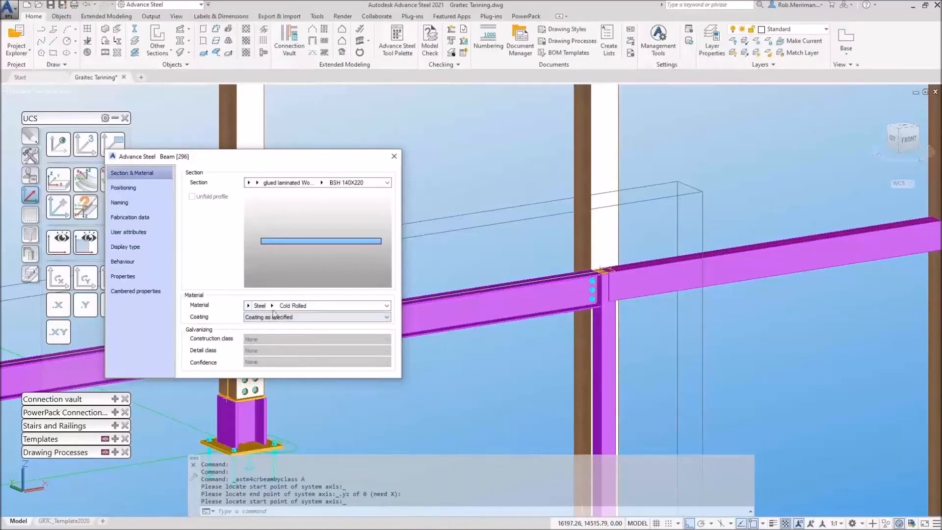
pyautogui.click(273, 306)
pyautogui.click(248, 305)
pyautogui.click(260, 350)
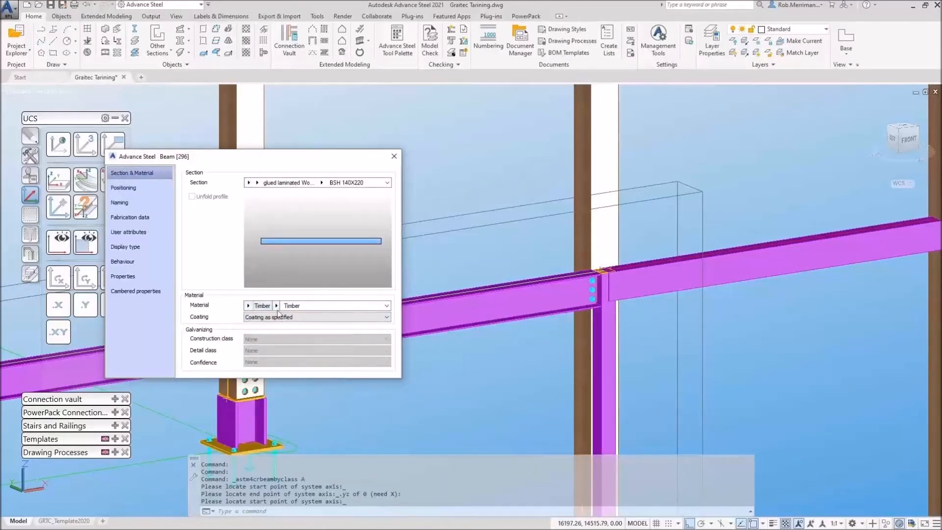
pyautogui.click(151, 206)
pyautogui.click(307, 299)
pyautogui.click(307, 299)
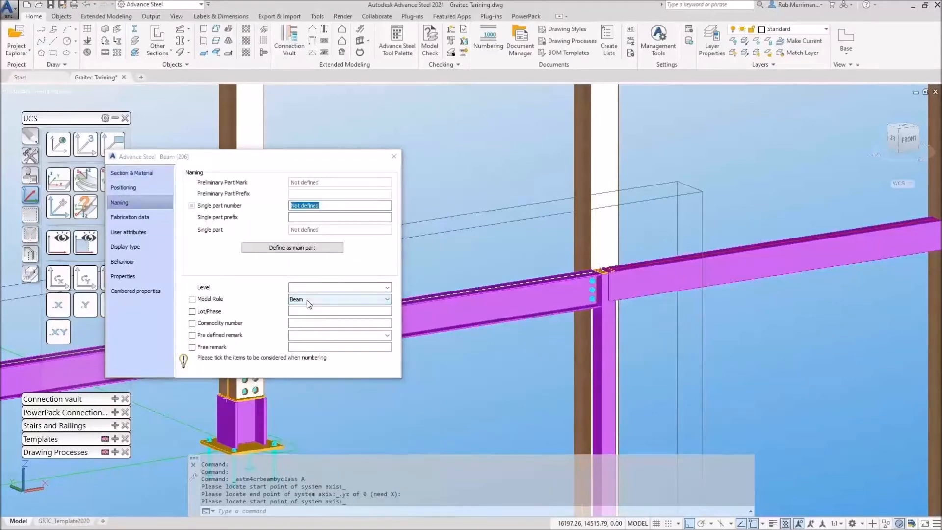
pyautogui.click(394, 156)
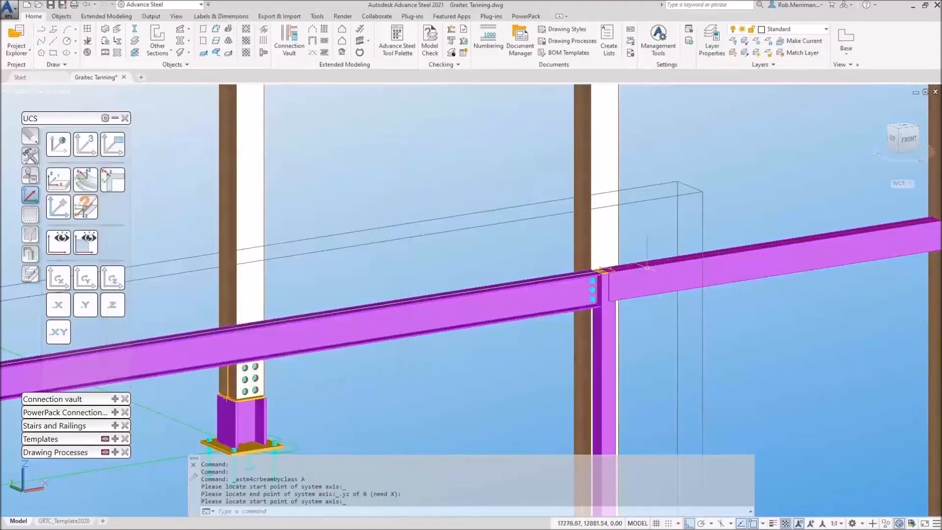
# - Assign the new timber beam to the Timber beams layer and clear the selection
pyautogui.click(798, 31)
pyautogui.scroll(-1, 784, 253)
pyautogui.click(699, 198)
pyautogui.scroll(-3, 701, 196)
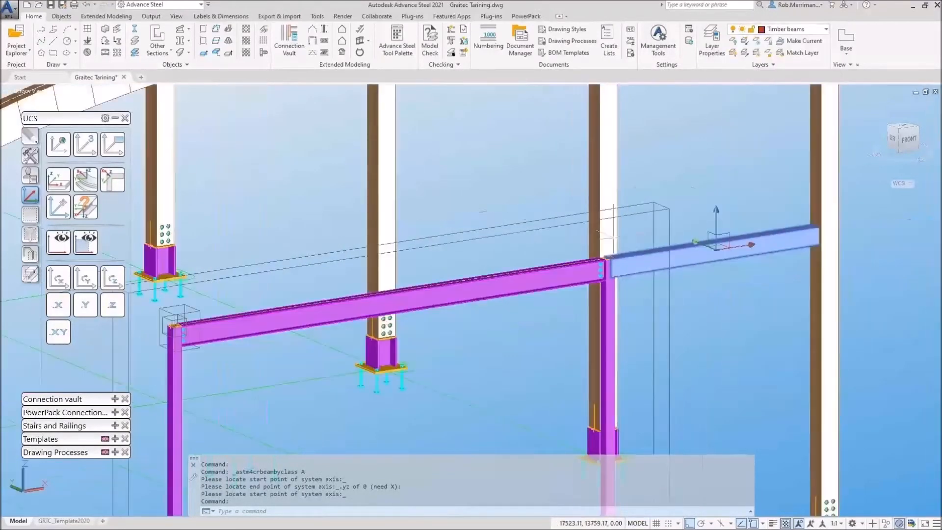
pyautogui.press('Escape')
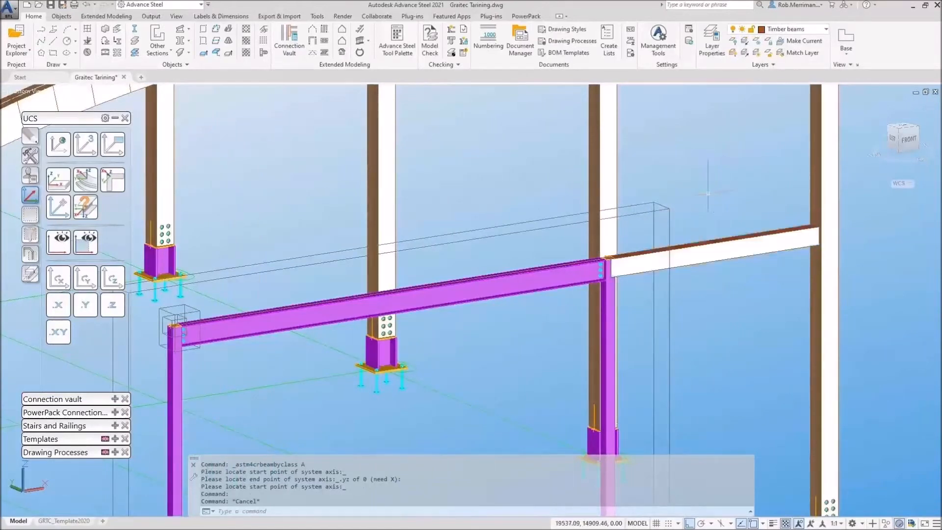
# - Copy the timber link beam to the top of the shorter steel column, linking it to the opposite timber column, and save the drawing
pyautogui.click(30, 155)
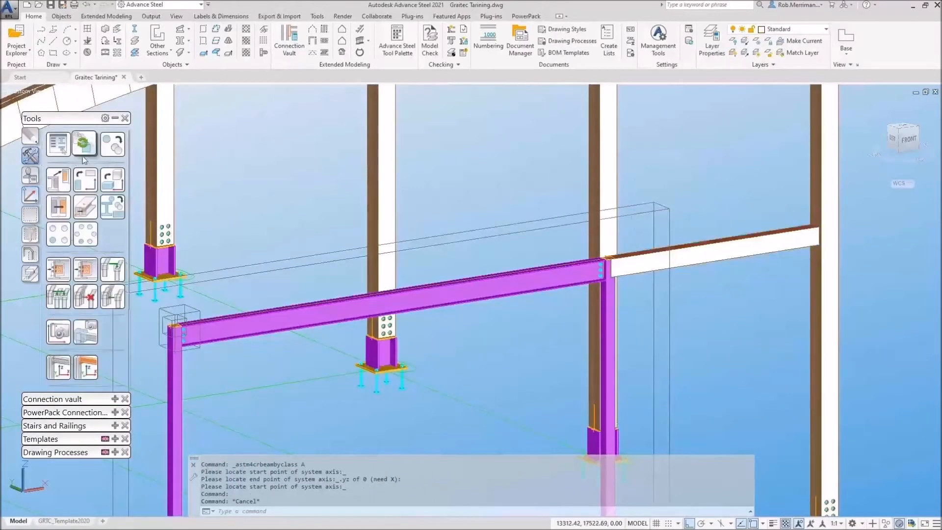
pyautogui.click(113, 140)
pyautogui.click(269, 8)
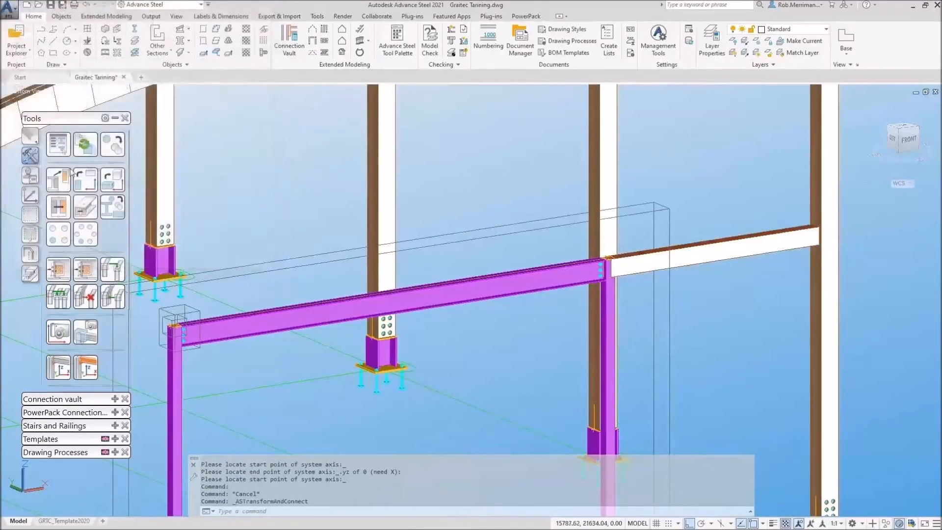
pyautogui.click(721, 247)
pyautogui.press('Return')
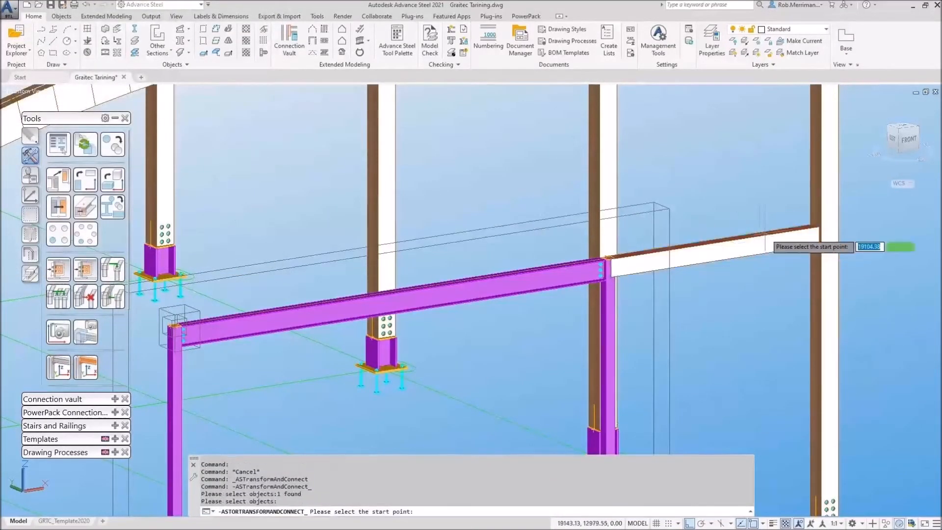
pyautogui.scroll(-2, 765, 238)
pyautogui.click(398, 290)
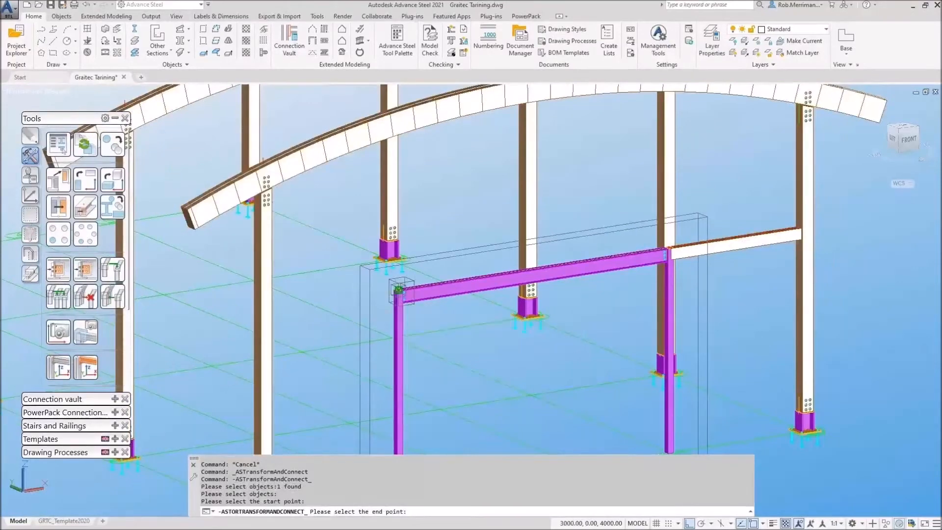
pyautogui.click(398, 290)
pyautogui.scroll(-2, 627, 177)
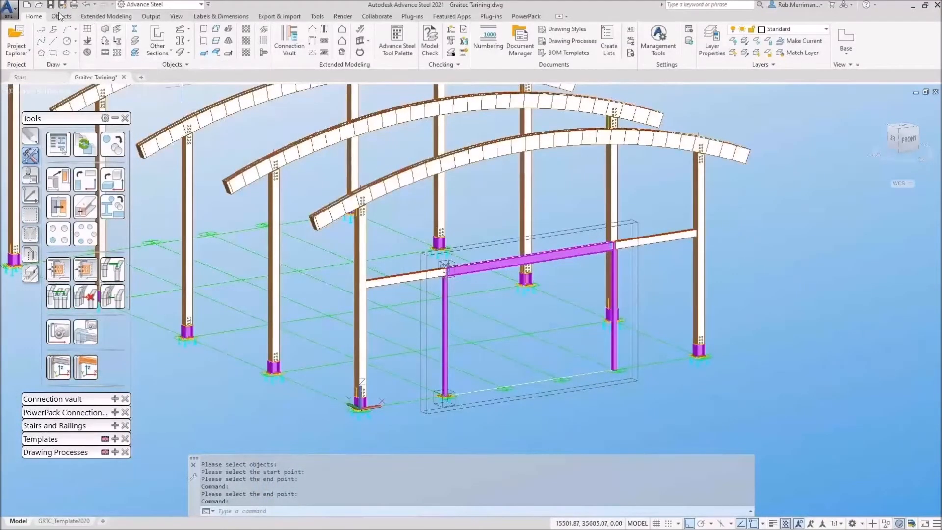
pyautogui.hotkey('ctrl', 's')
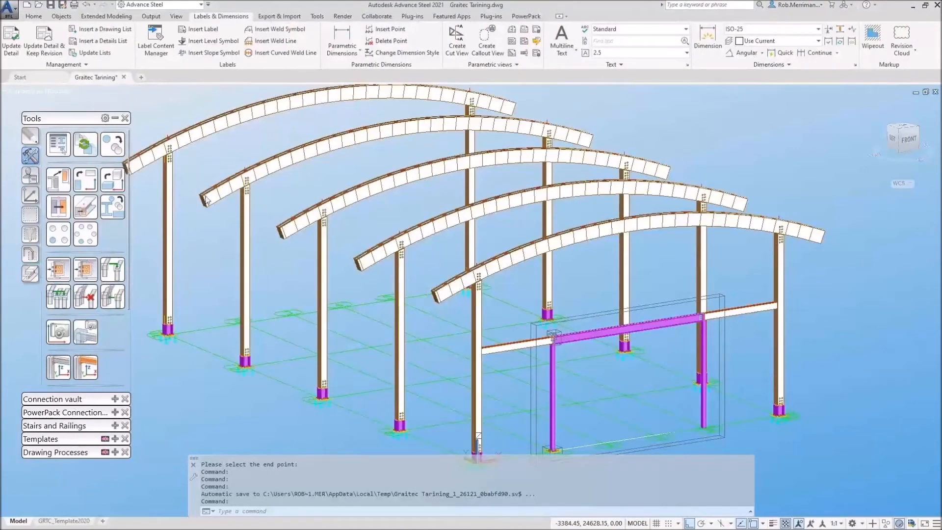
# - Start the Transform elements command in copy mode
pyautogui.click(113, 144)
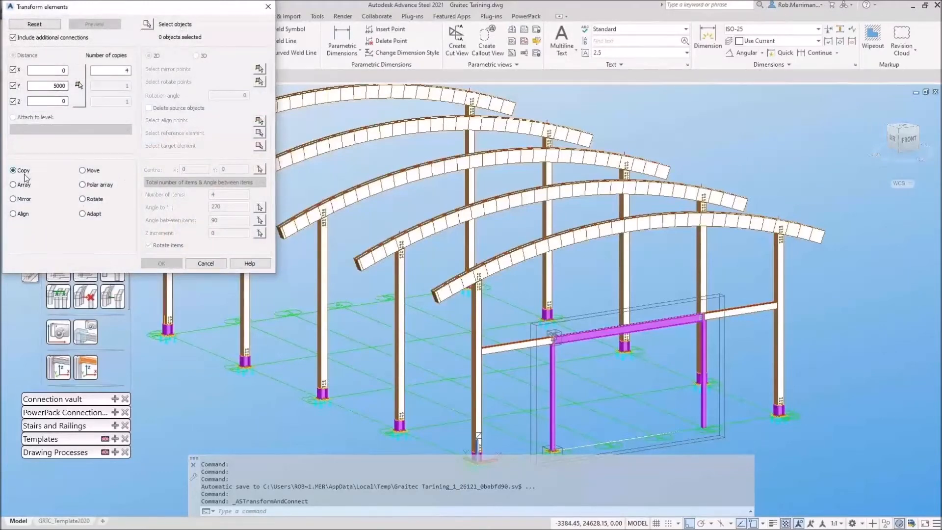
pyautogui.click(146, 23)
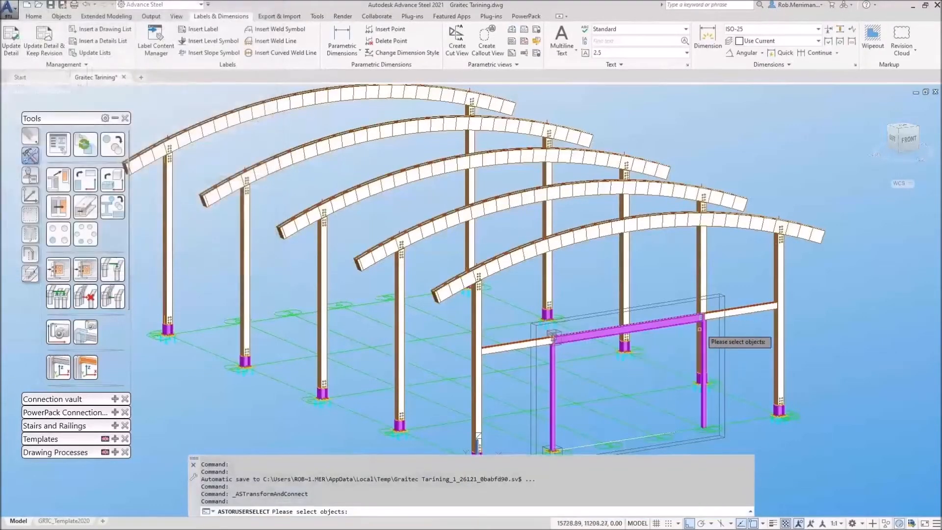
pyautogui.scroll(3, 725, 257)
pyautogui.scroll(-5, 767, 311)
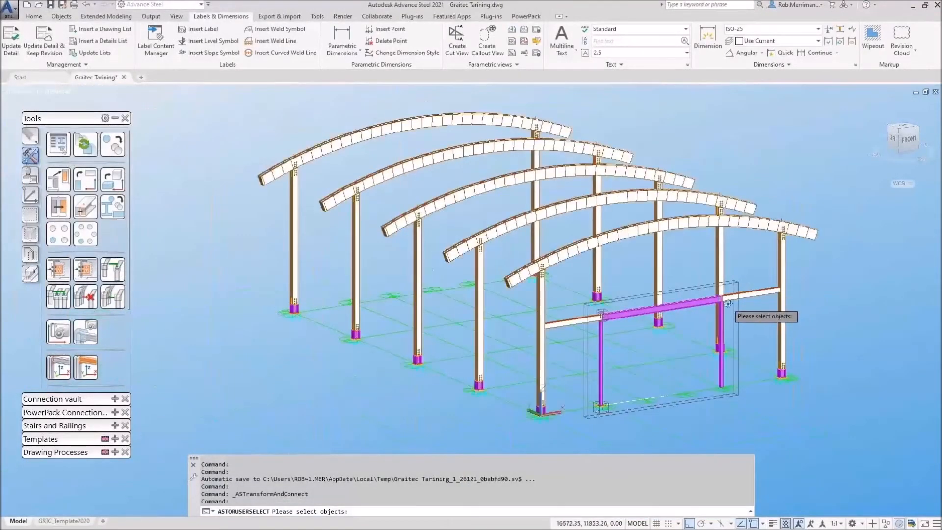
pyautogui.scroll(5, 730, 304)
pyautogui.click(748, 308)
pyautogui.click(758, 298)
pyautogui.scroll(-5, 760, 265)
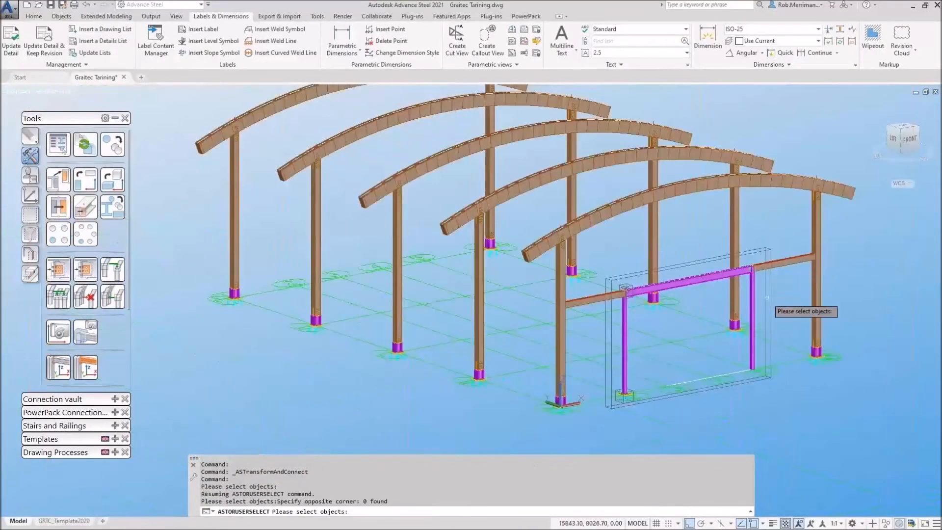
pyautogui.click(787, 262)
pyautogui.click(602, 298)
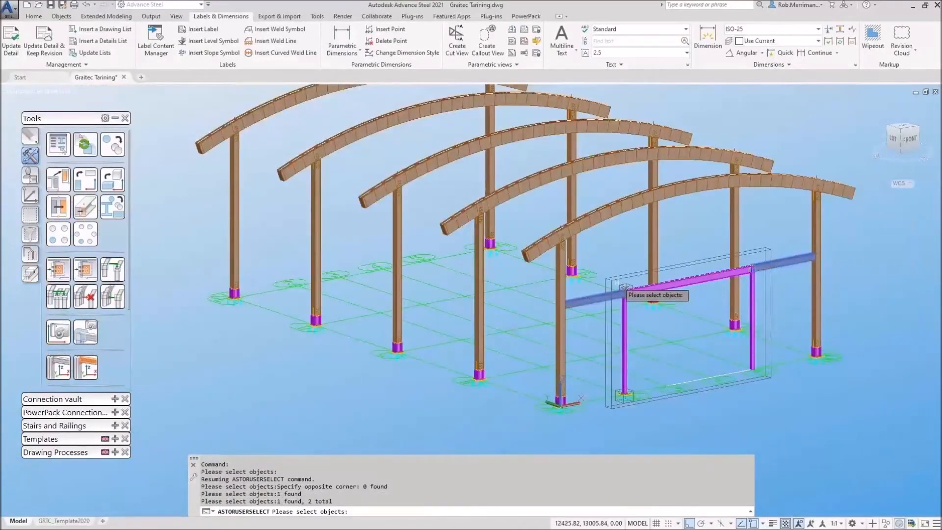
pyautogui.click(624, 287)
pyautogui.press('Return')
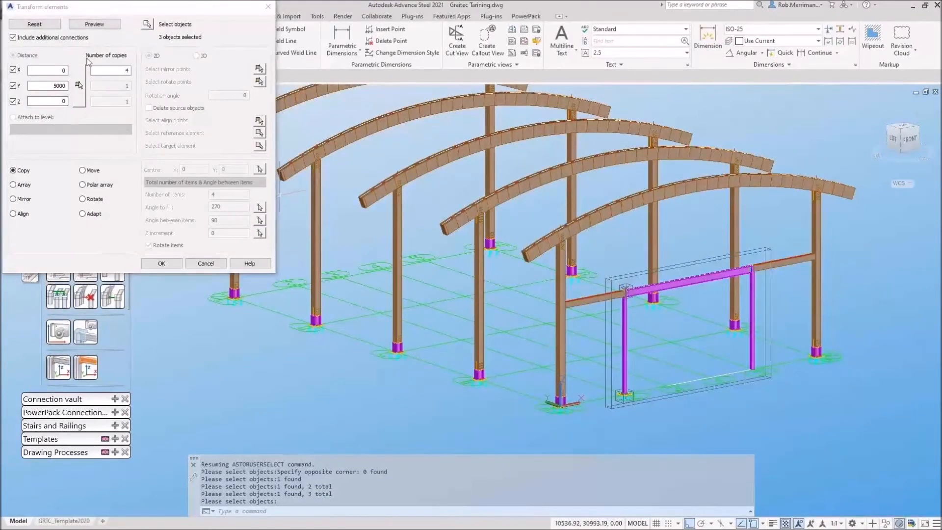
# - Copy the inner portal frame, its joints and both side beams 4 times at 5000 in Y, including additional connections, after previewing
pyautogui.click(146, 24)
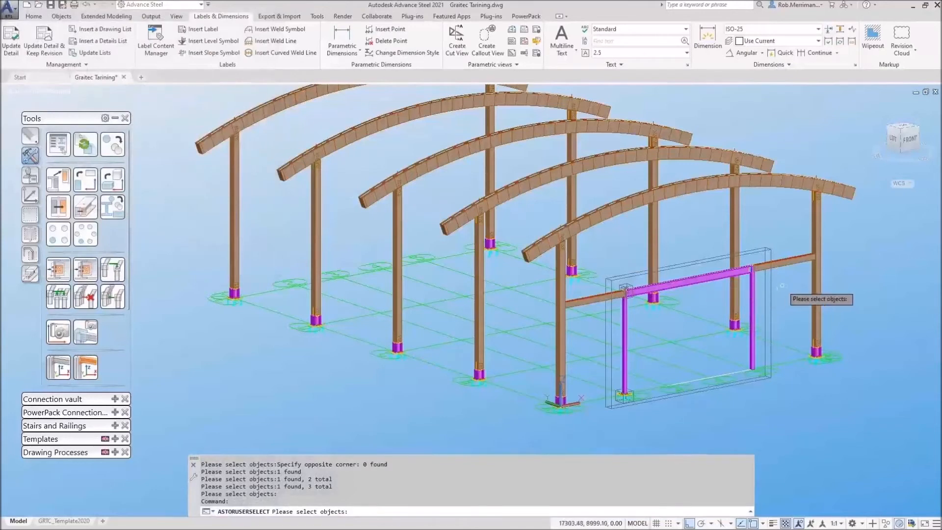
pyautogui.click(769, 288)
pyautogui.click(751, 291)
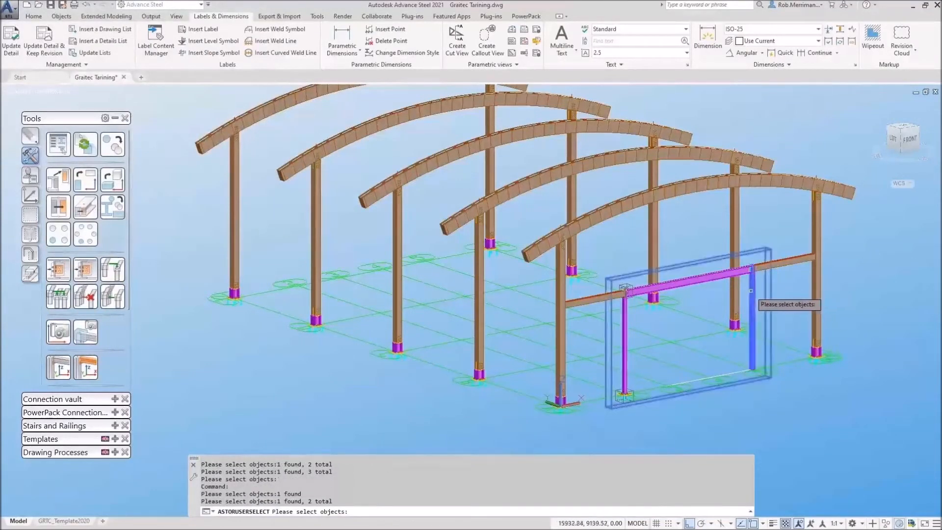
pyautogui.click(721, 275)
pyautogui.click(624, 334)
pyautogui.click(590, 297)
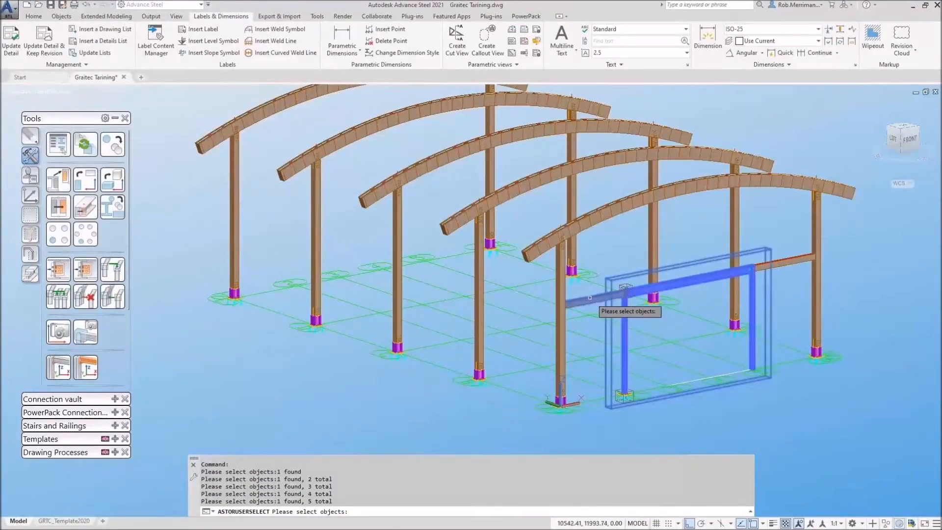
pyautogui.click(772, 261)
pyautogui.press('Return')
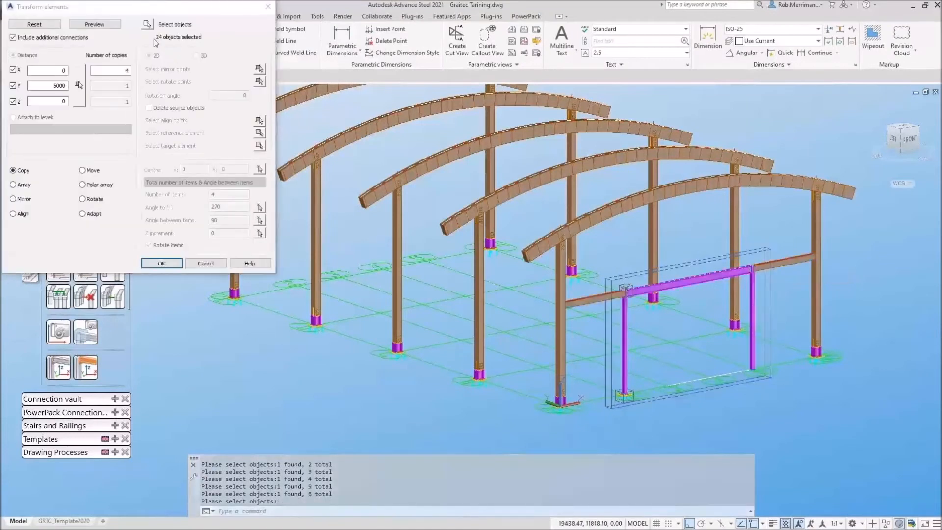
pyautogui.click(65, 38)
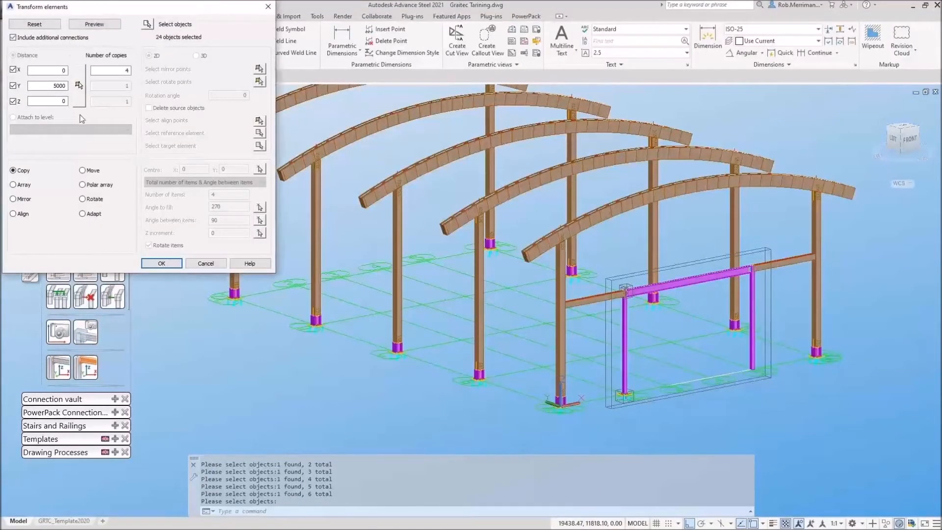
pyautogui.click(95, 24)
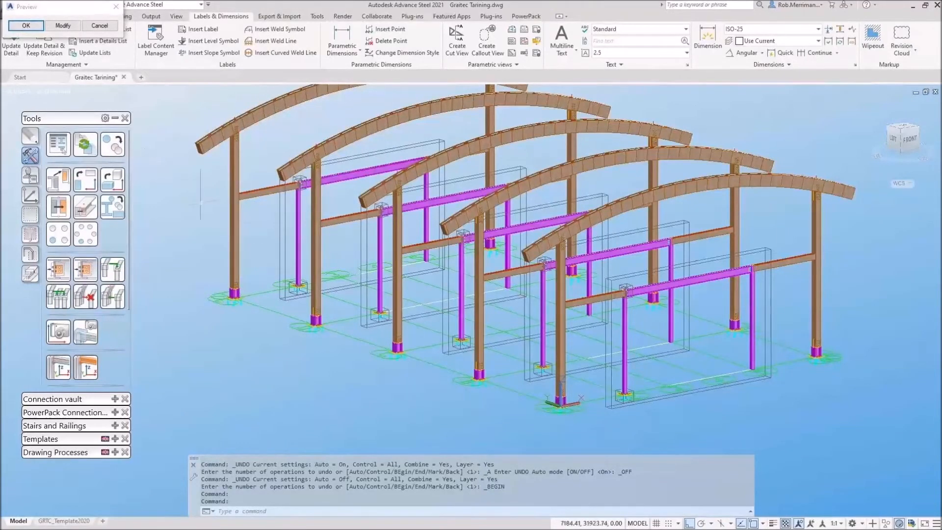
pyautogui.click(26, 26)
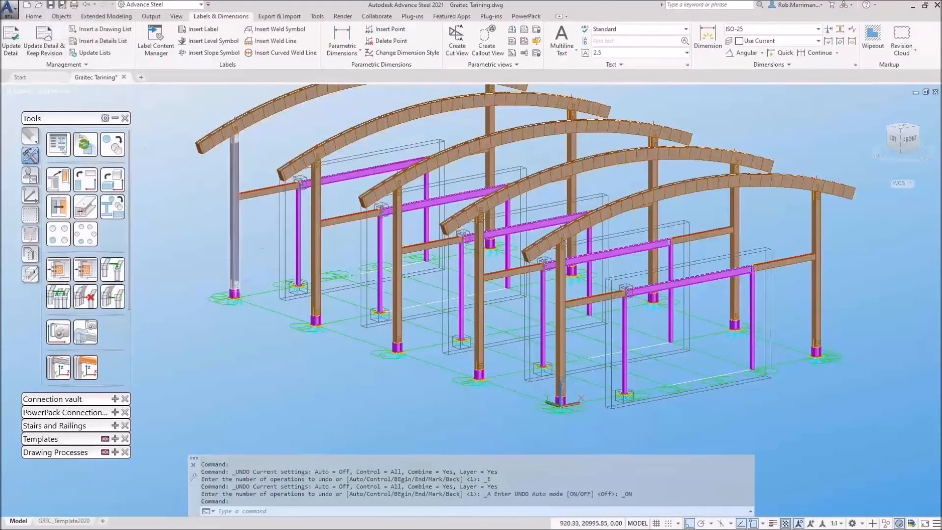
# - Isolate one of the curved roof beams so that only this member is shown in the model view
pyautogui.scroll(-2, 243, 298)
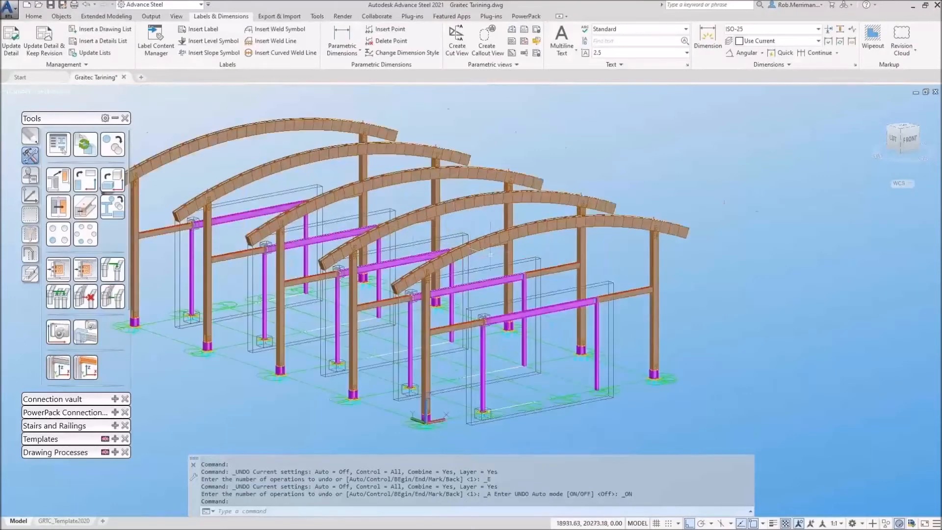
pyautogui.scroll(4, 483, 240)
pyautogui.click(496, 257)
pyautogui.click(494, 260)
pyautogui.click(651, 211)
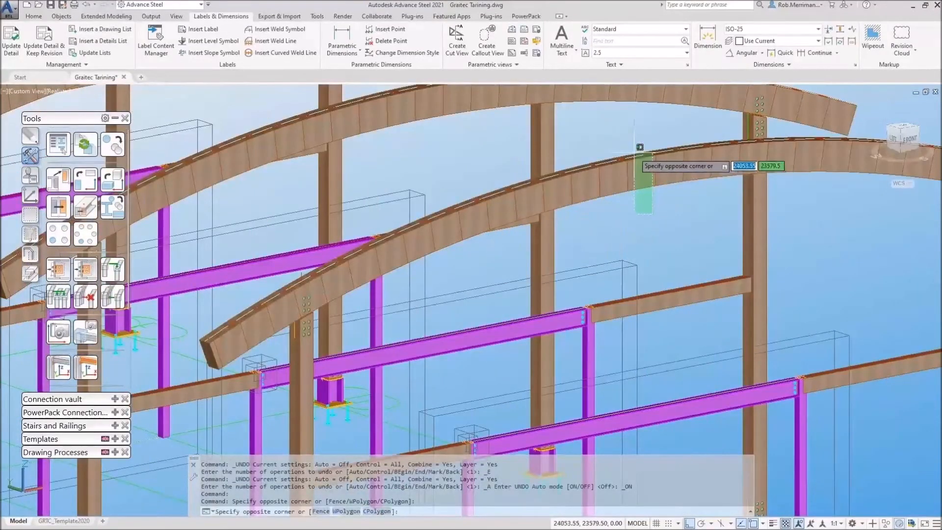
pyautogui.click(637, 150)
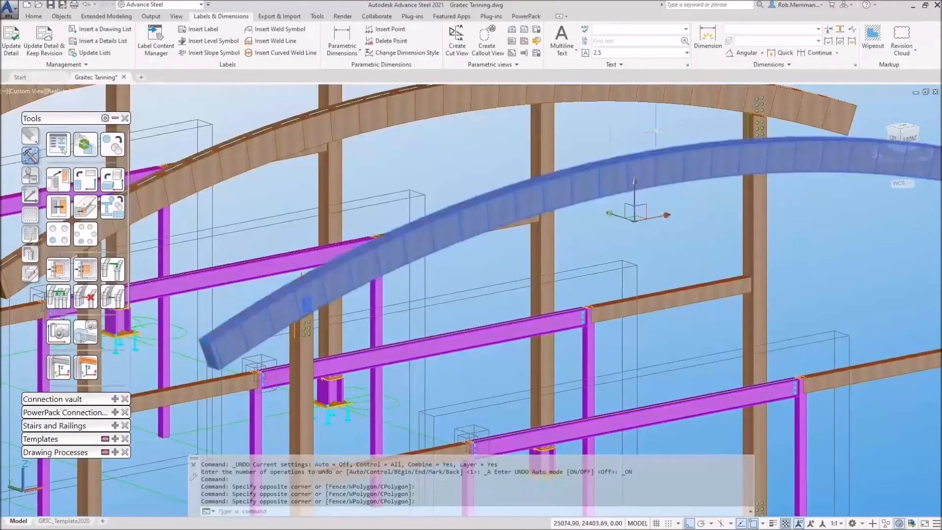
pyautogui.click(29, 255)
pyautogui.click(29, 255)
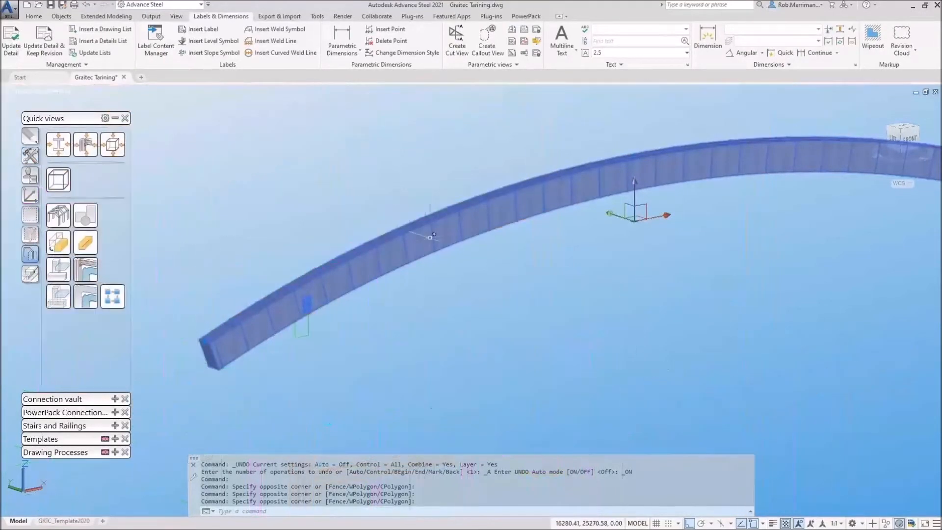
pyautogui.press('Escape')
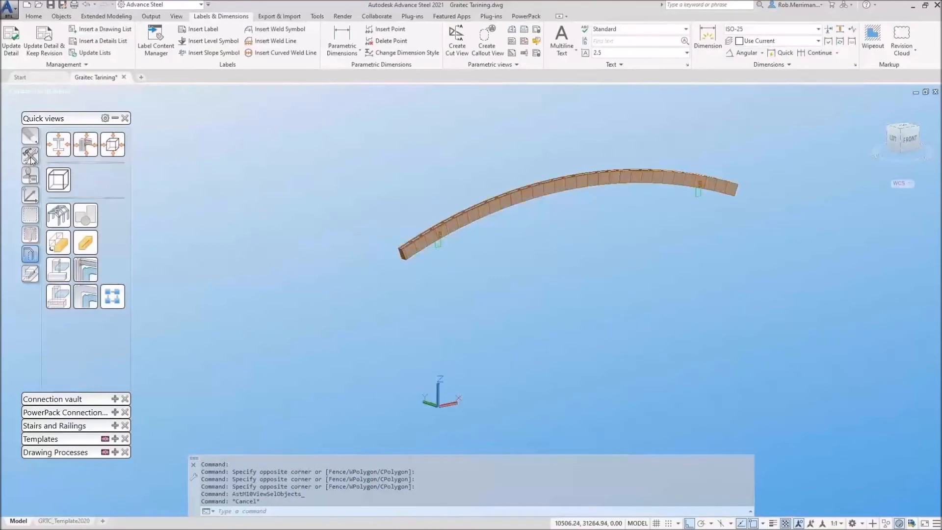
# - Set the point display style to the circle with a diagonal cross using PTYPE
pyautogui.write('type')
pyautogui.press('Return')
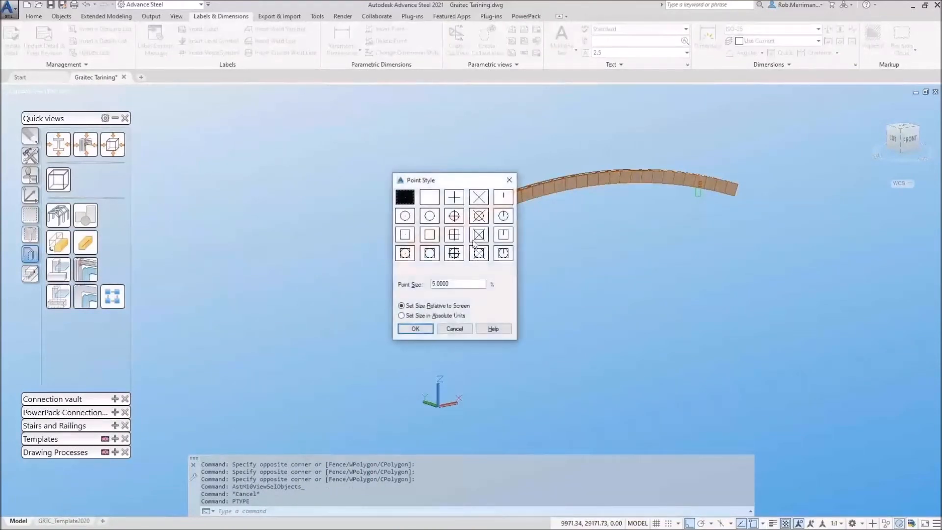
pyautogui.click(479, 216)
pyautogui.click(415, 328)
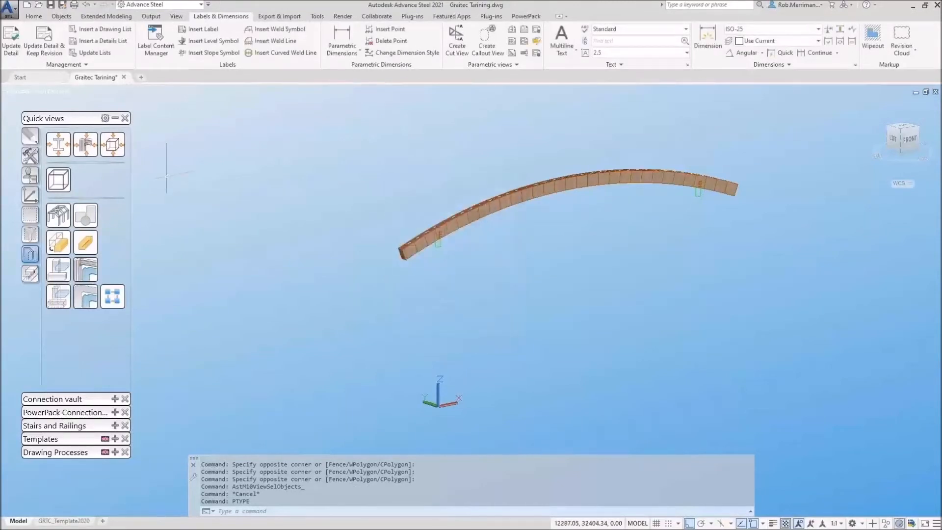
# - Divide the curved beam's system line into 7 equal segments with the Divide or measure tool
pyautogui.click(32, 156)
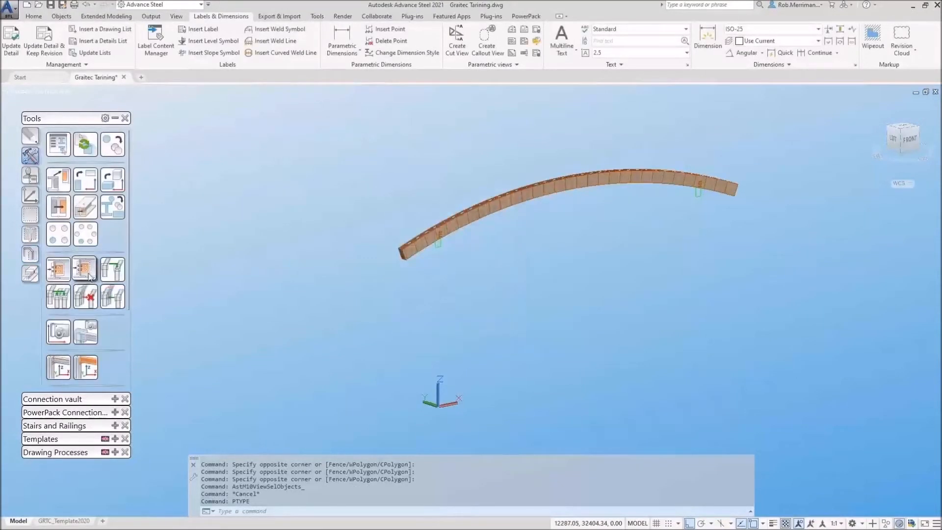
pyautogui.scroll(-3, 85, 269)
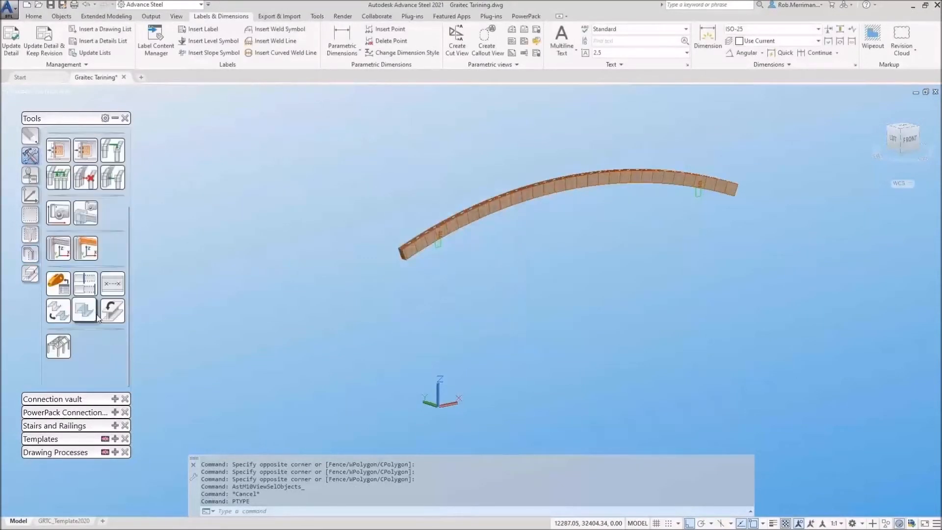
pyautogui.click(113, 283)
pyautogui.click(417, 247)
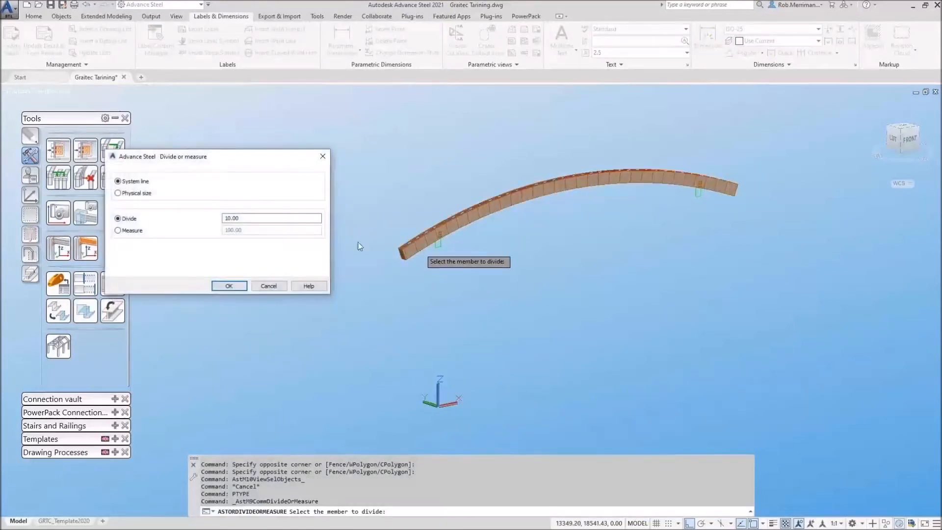
pyautogui.moveTo(256, 219); pyautogui.dragTo(187, 219)
pyautogui.write('7')
pyautogui.click(229, 286)
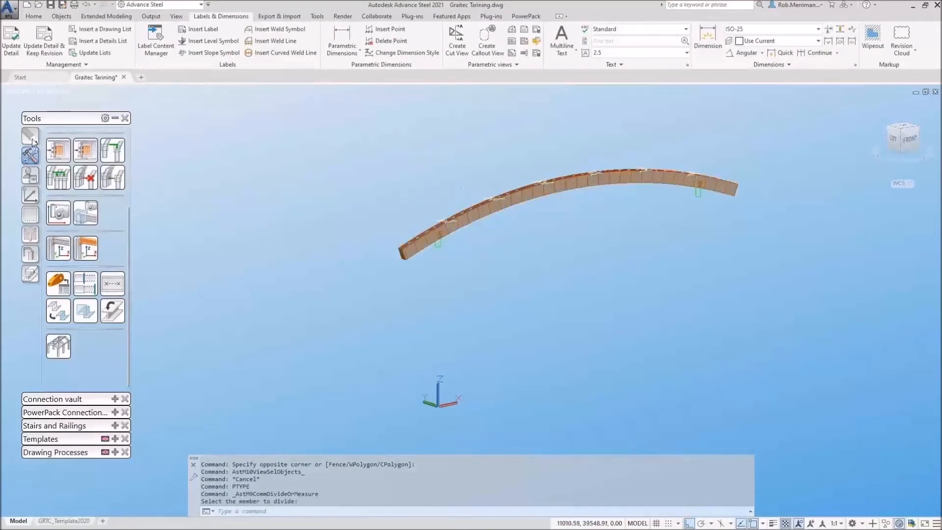
# - Rotate the UCS about its X axis and move its origin to the centre of the curved beam's arc
pyautogui.click(30, 195)
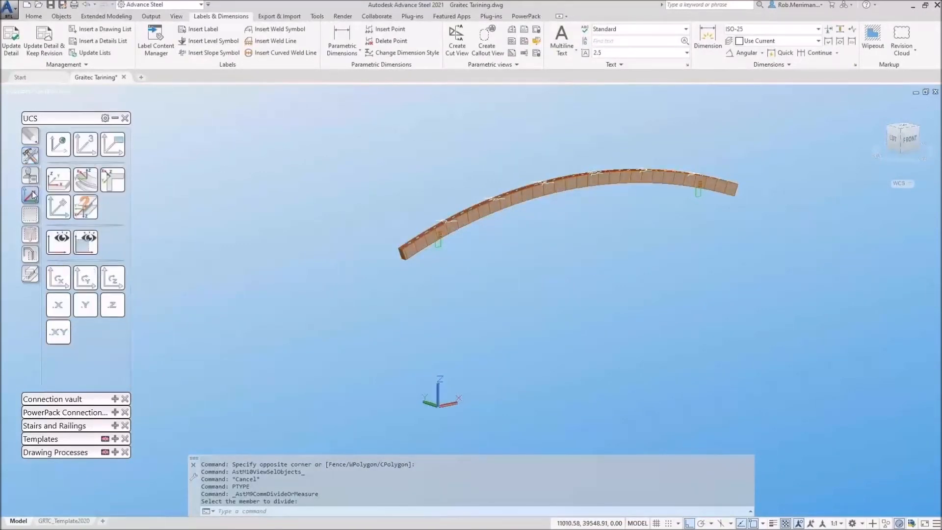
pyautogui.click(57, 277)
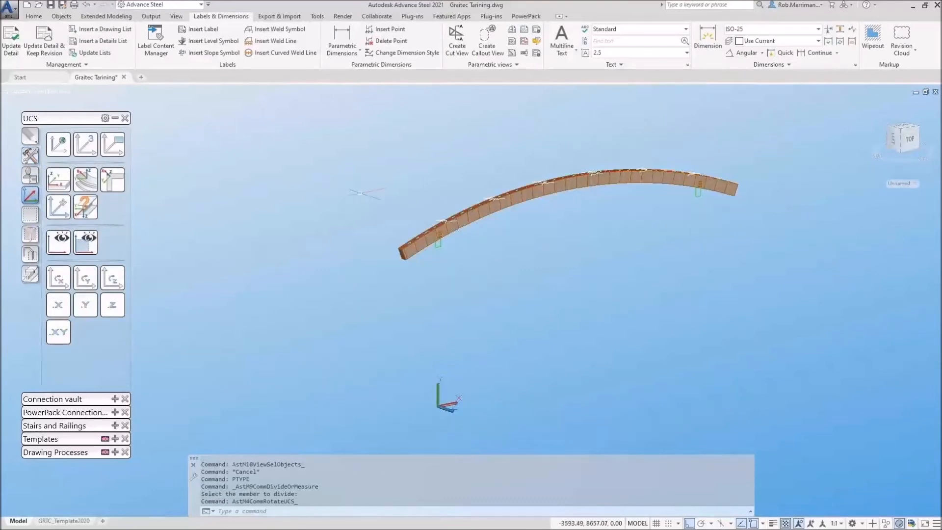
pyautogui.click(58, 206)
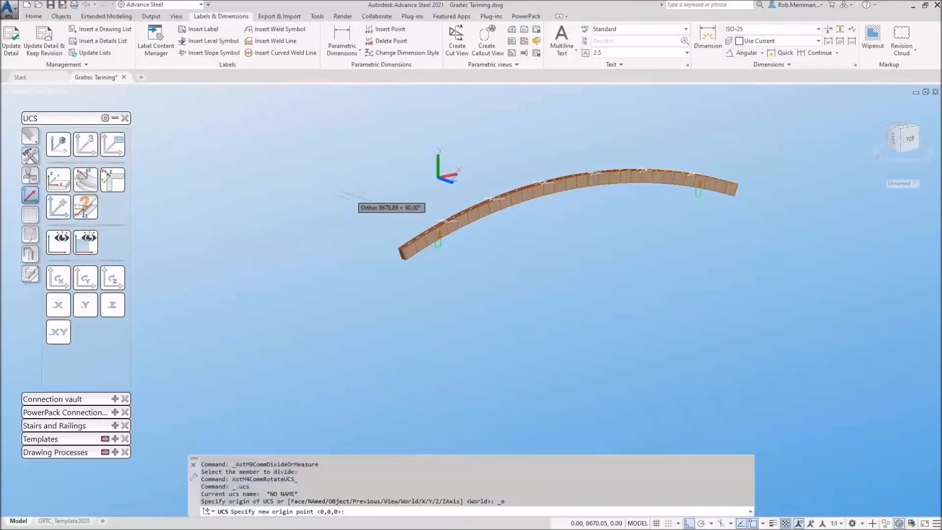
pyautogui.keyDown('shift'); pyautogui.rightClick(350, 196); pyautogui.keyUp('shift')
pyautogui.click(392, 320)
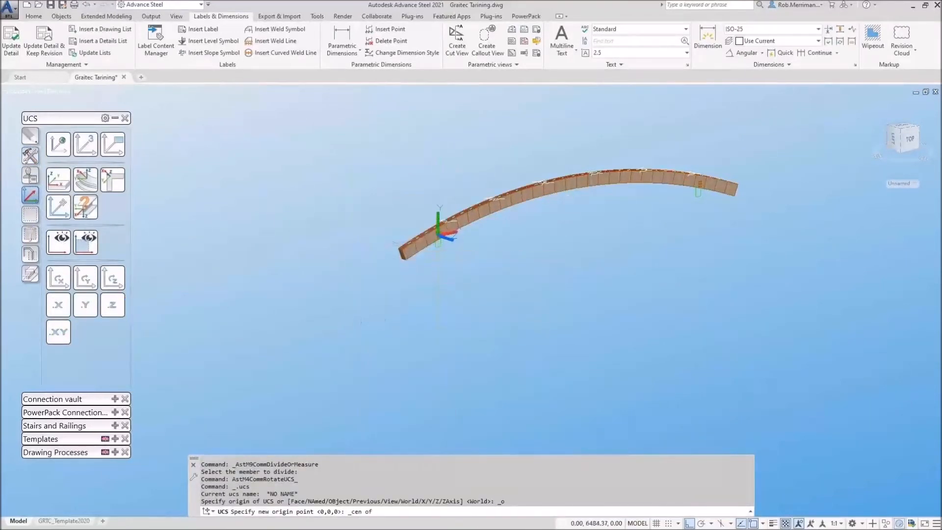
pyautogui.scroll(-2, 419, 244)
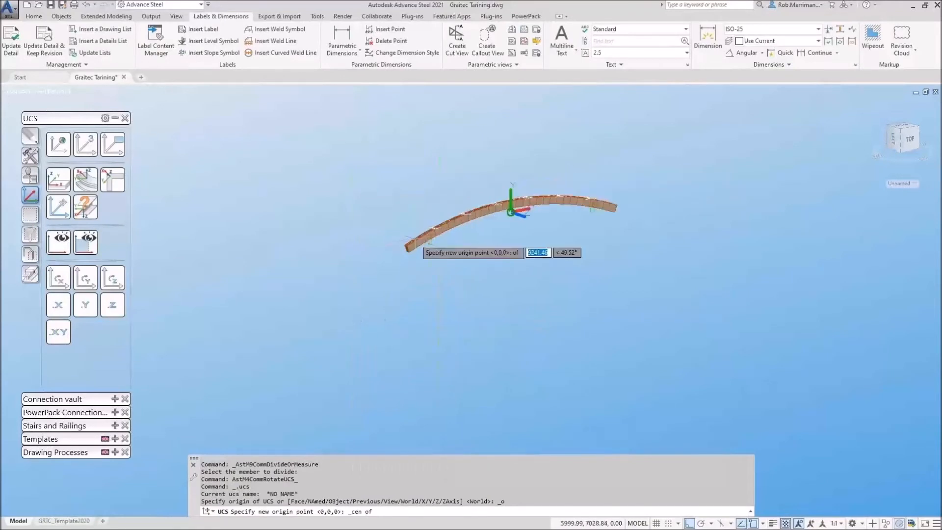
pyautogui.scroll(-2, 419, 244)
pyautogui.click(474, 430)
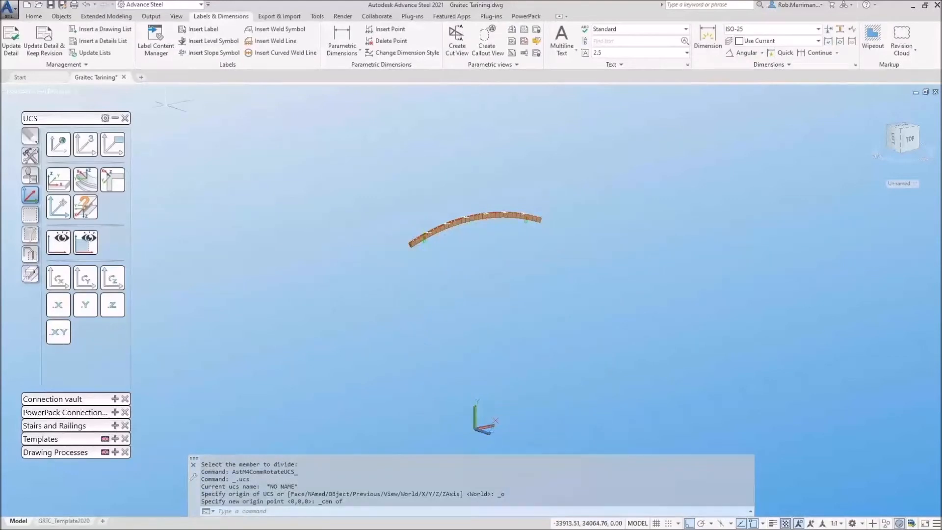
# - Draw a line from the arc centre at 0,0 to the first division point on the curved beam
pyautogui.click(34, 16)
pyautogui.click(53, 41)
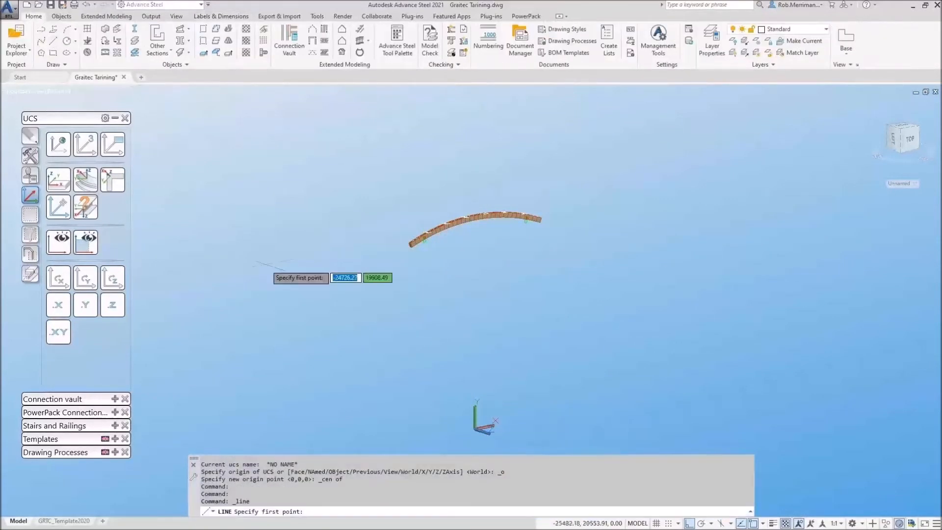
pyautogui.write('0,0')
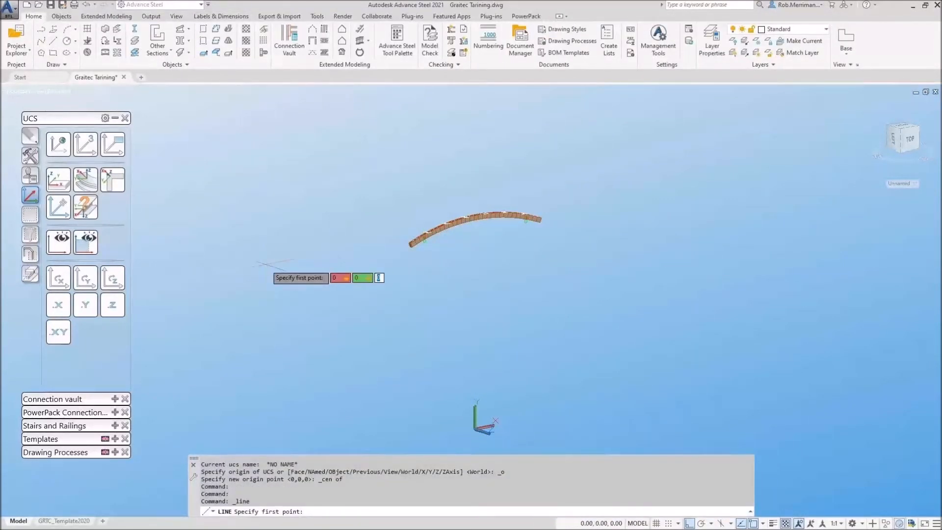
pyautogui.press('Return')
pyautogui.scroll(3, 425, 246)
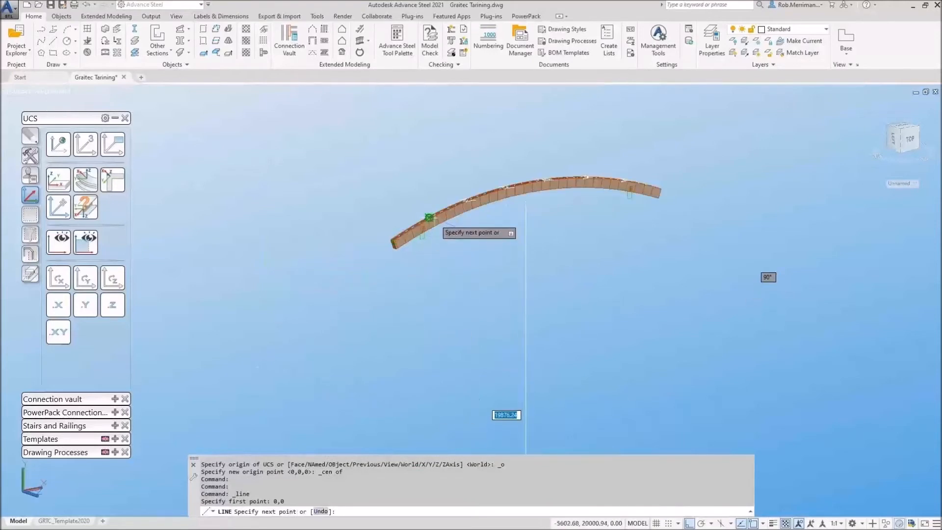
pyautogui.scroll(-2, 429, 217)
pyautogui.rightClick(484, 252)
pyautogui.press('Escape')
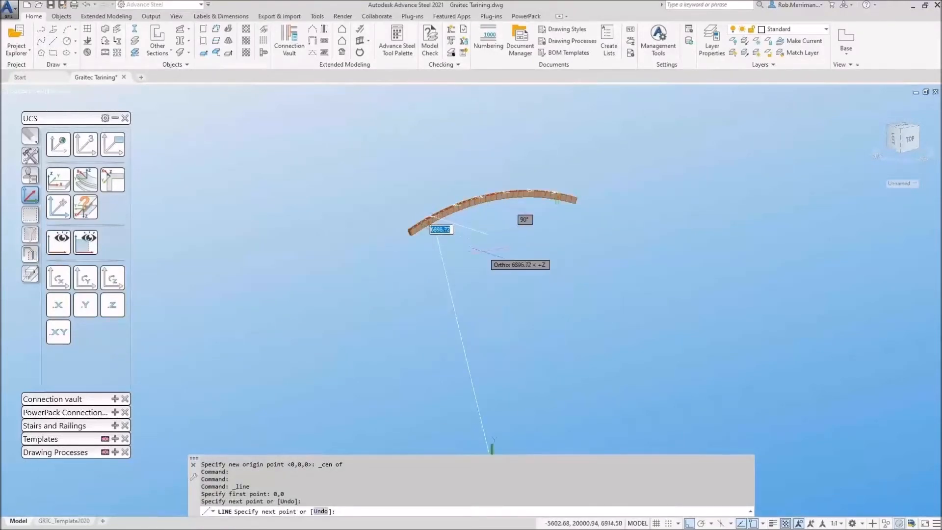
pyautogui.press('Escape')
# - Draw a second line from the arc centre at 0,0 to the second division point on the curved beam
pyautogui.rightClick(487, 255)
pyautogui.click(515, 265)
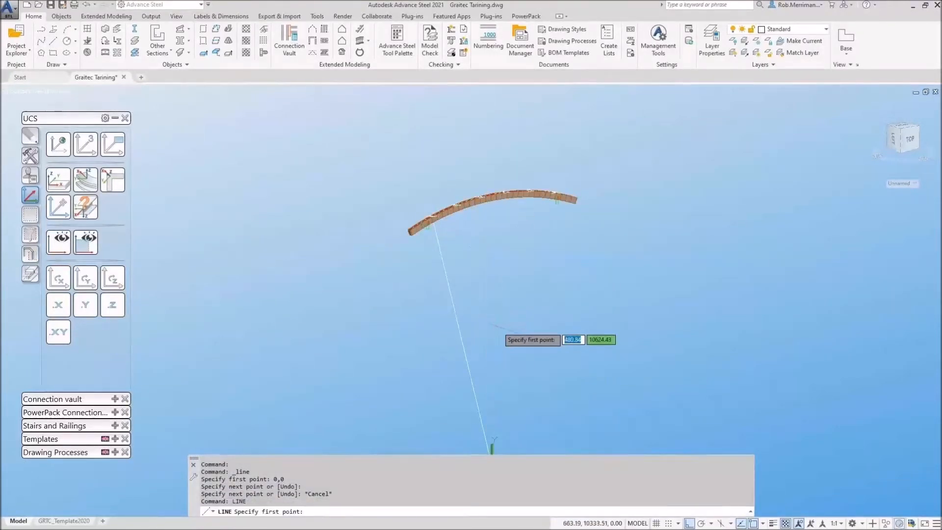
pyautogui.scroll(-4, 498, 325)
pyautogui.write('0,0')
pyautogui.press('Return')
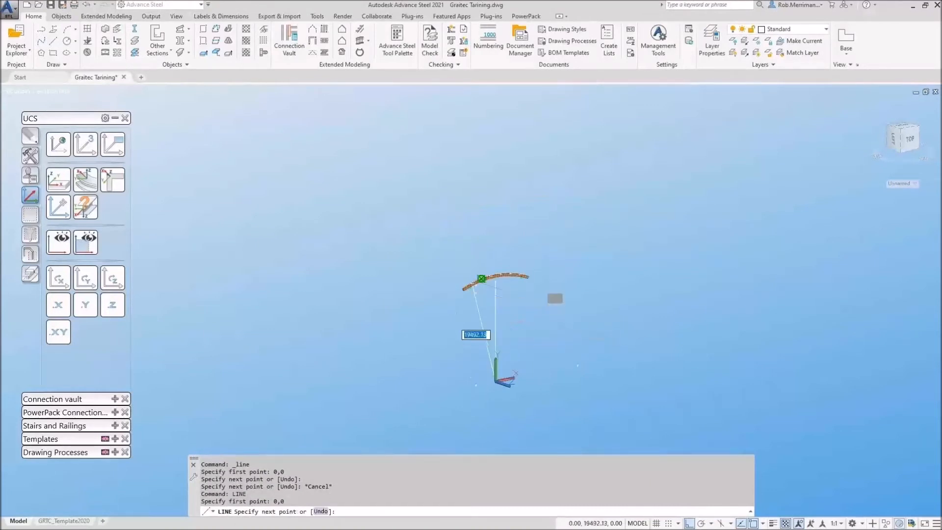
pyautogui.scroll(5, 479, 281)
pyautogui.scroll(-4, 483, 268)
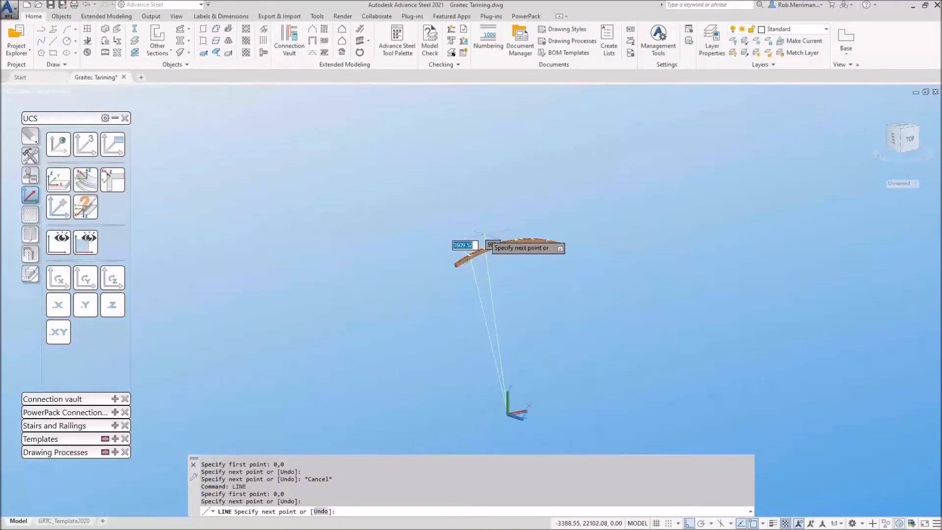
pyautogui.press('Escape')
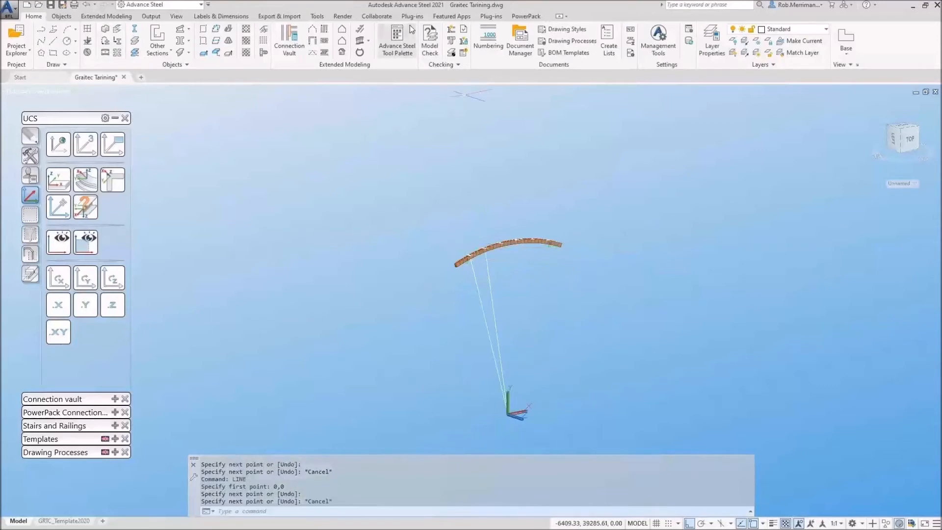
# - Place an angular dimension between the two radial construction lines
pyautogui.click(280, 17)
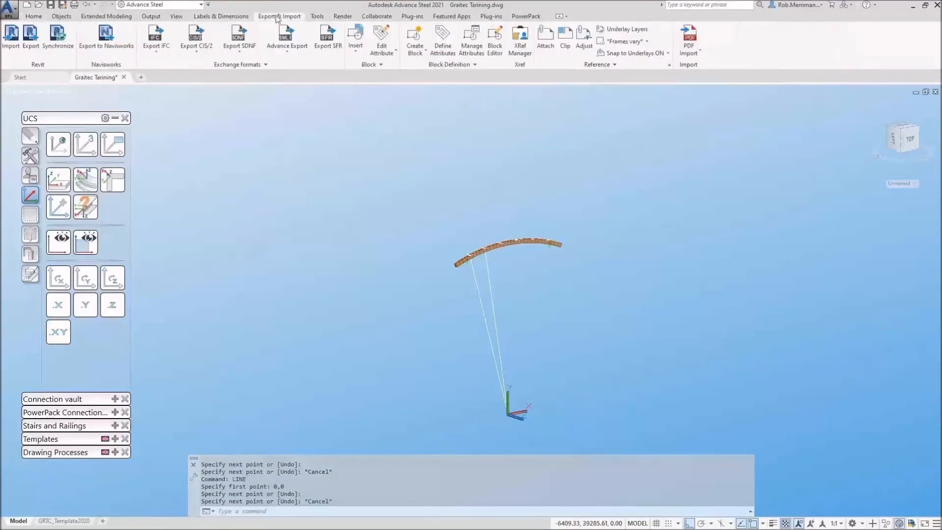
pyautogui.click(202, 16)
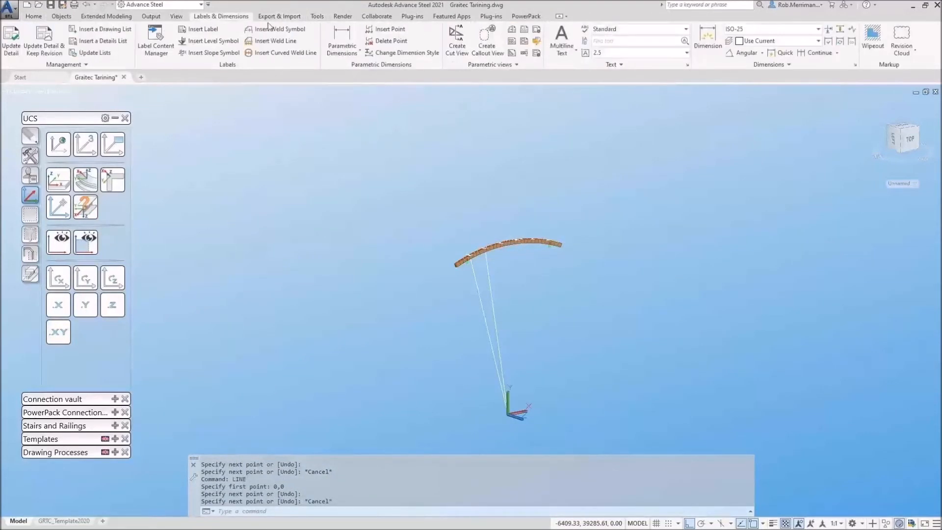
pyautogui.click(747, 53)
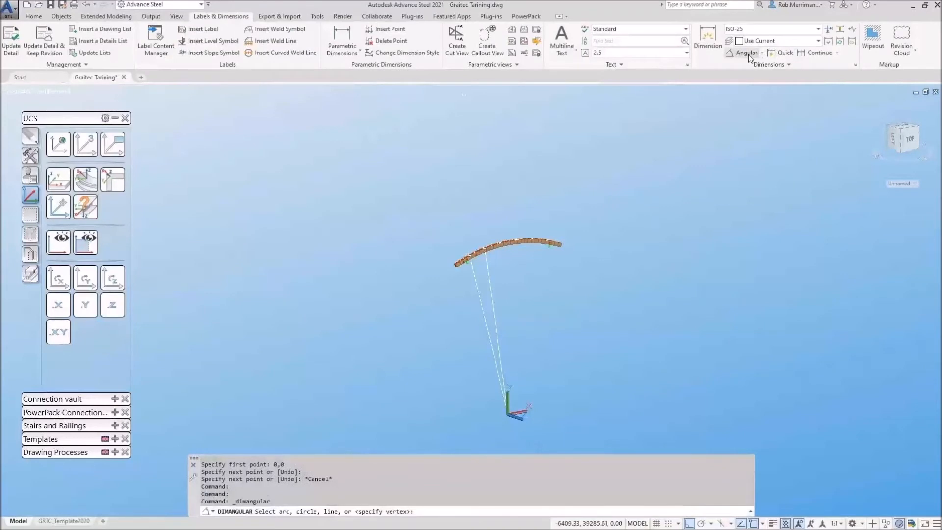
pyautogui.click(479, 295)
pyautogui.click(492, 297)
pyautogui.scroll(5, 486, 294)
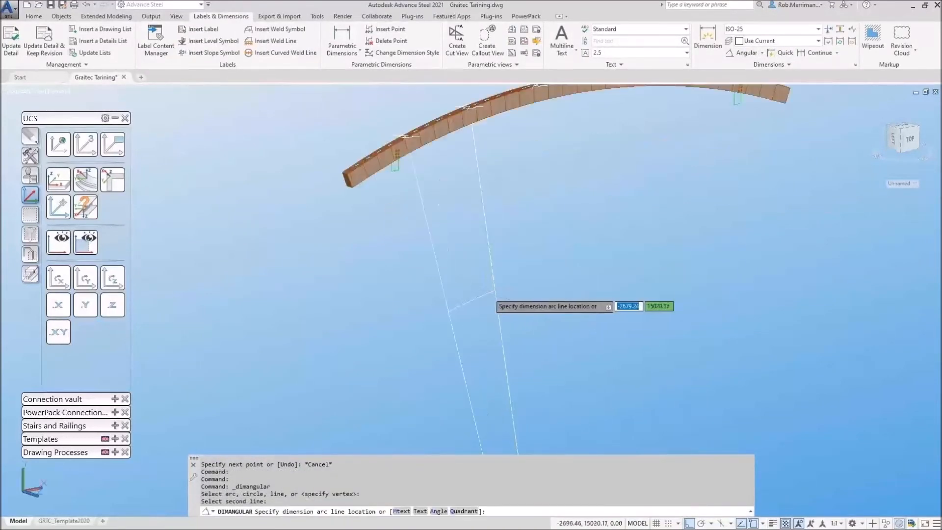
pyautogui.click(483, 294)
# - Look up the exact measured angle in the angular dimension's properties and open that value in QuickCalc
pyautogui.click(475, 296)
pyautogui.rightClick(543, 264)
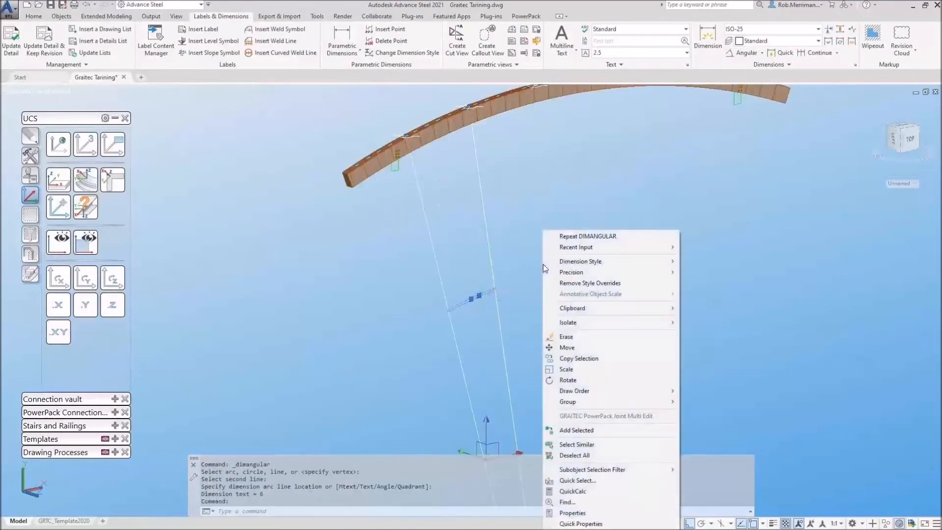
pyautogui.click(573, 513)
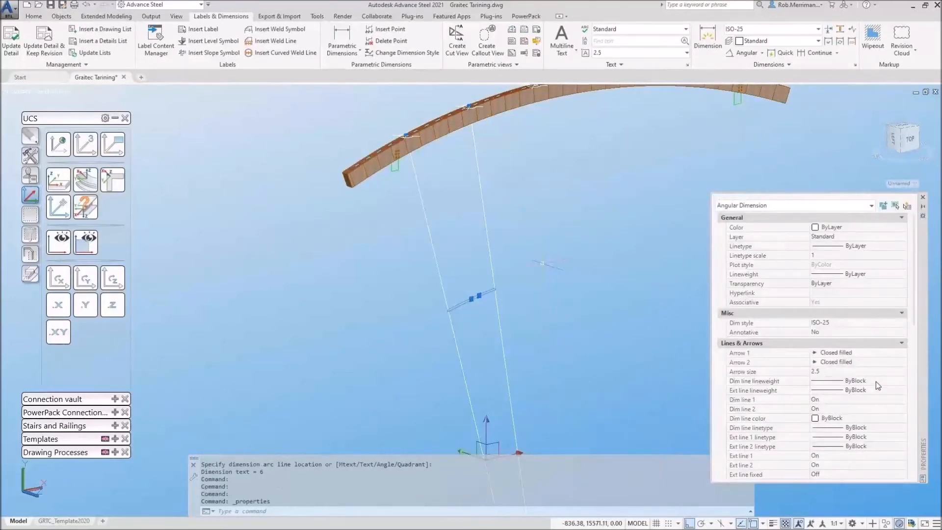
pyautogui.scroll(-10, 878, 378)
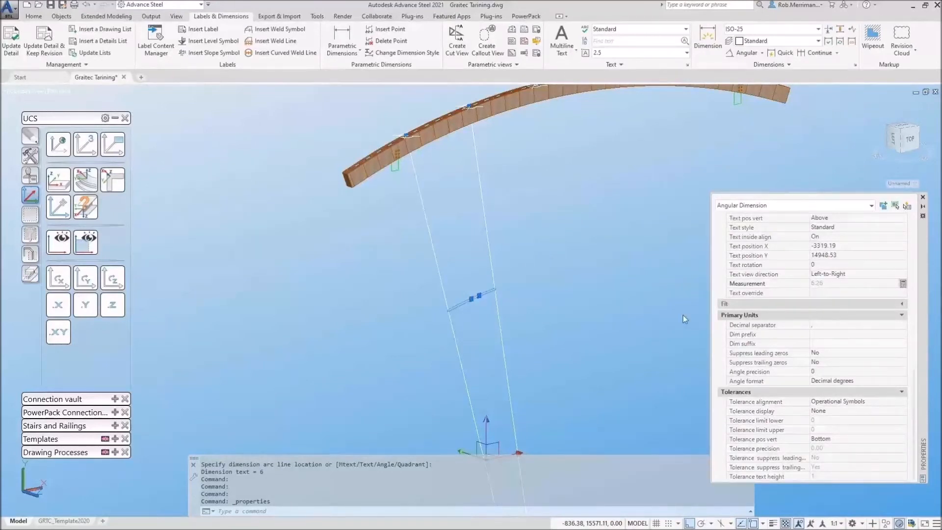
pyautogui.rightClick(725, 238)
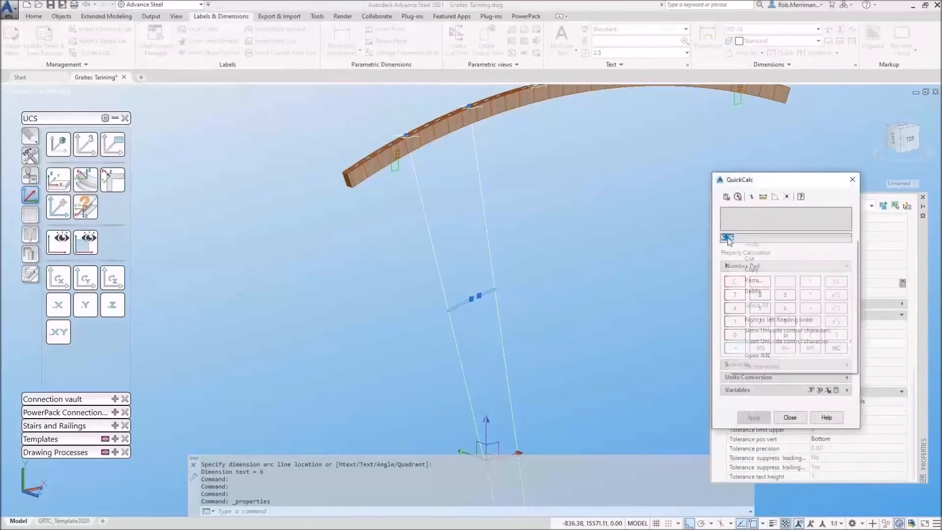
pyautogui.press('Escape')
pyautogui.click(851, 180)
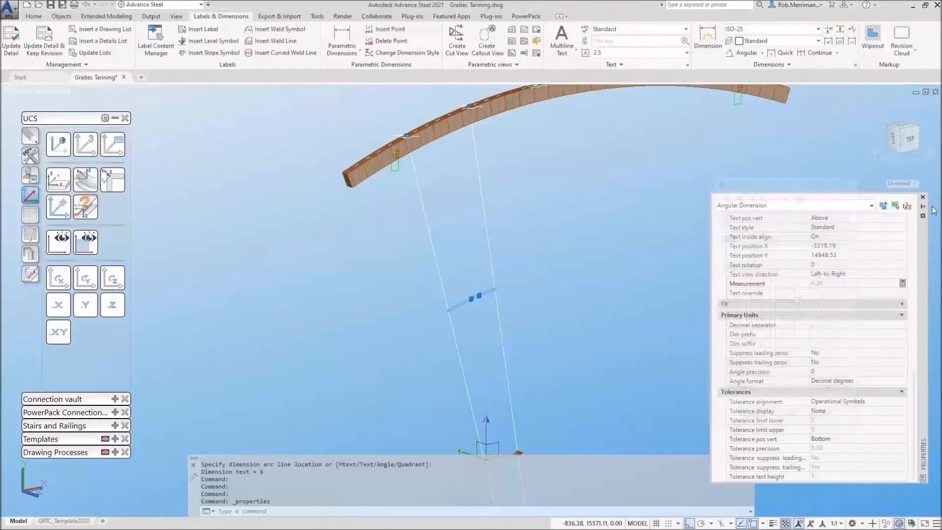
pyautogui.click(922, 196)
pyautogui.scroll(-2, 597, 240)
pyautogui.press('Escape')
pyautogui.press('Escape')
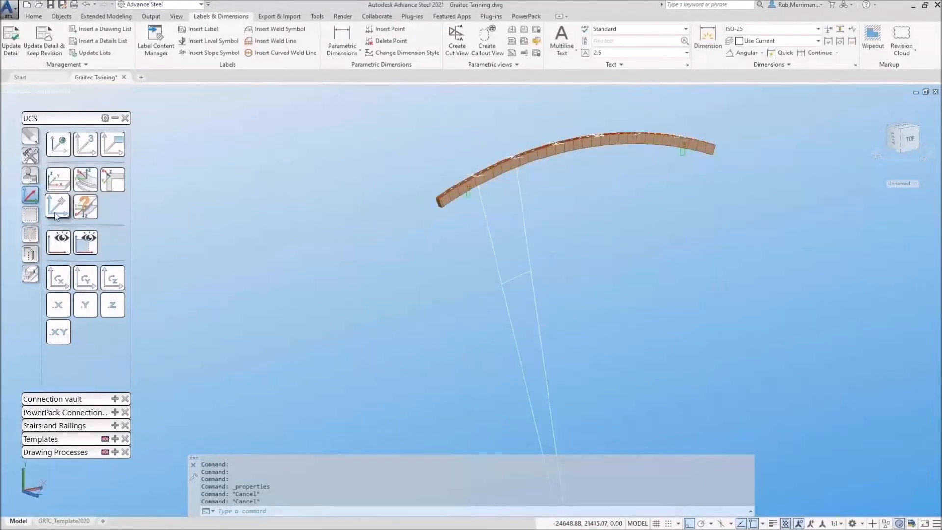
# - Set a three-point UCS with its origin at the arc centre and its X axis towards the first division point
pyautogui.click(85, 144)
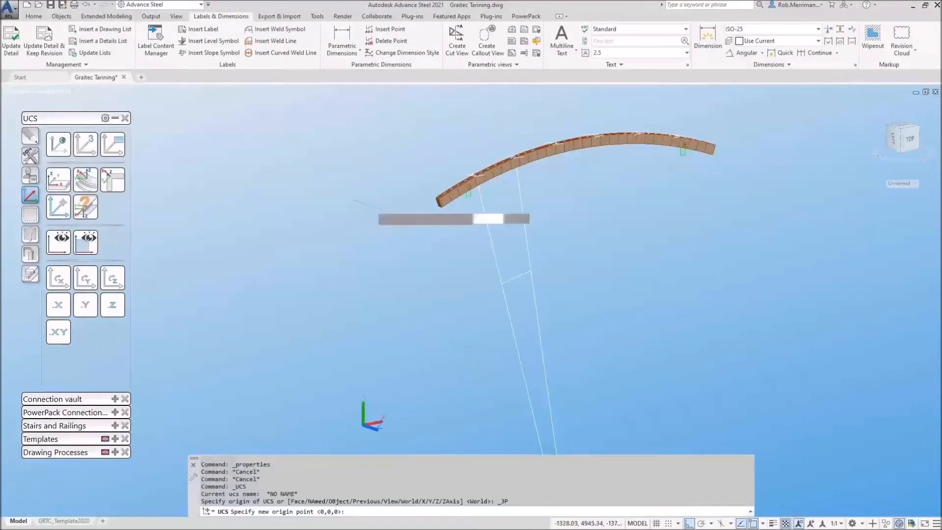
pyautogui.scroll(-2, 363, 206)
pyautogui.keyDown('shift'); pyautogui.rightClick(497, 444); pyautogui.keyUp('shift')
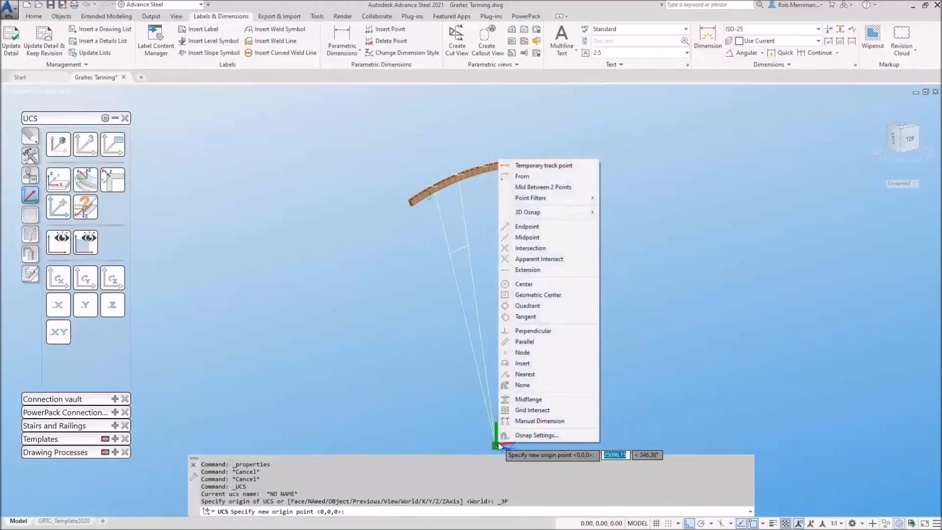
pyautogui.click(527, 227)
pyautogui.click(496, 444)
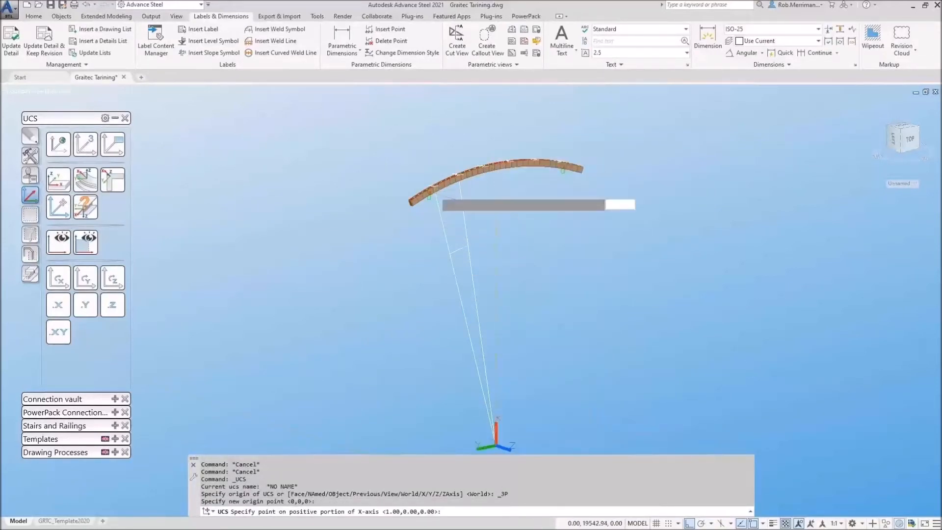
pyautogui.click(430, 189)
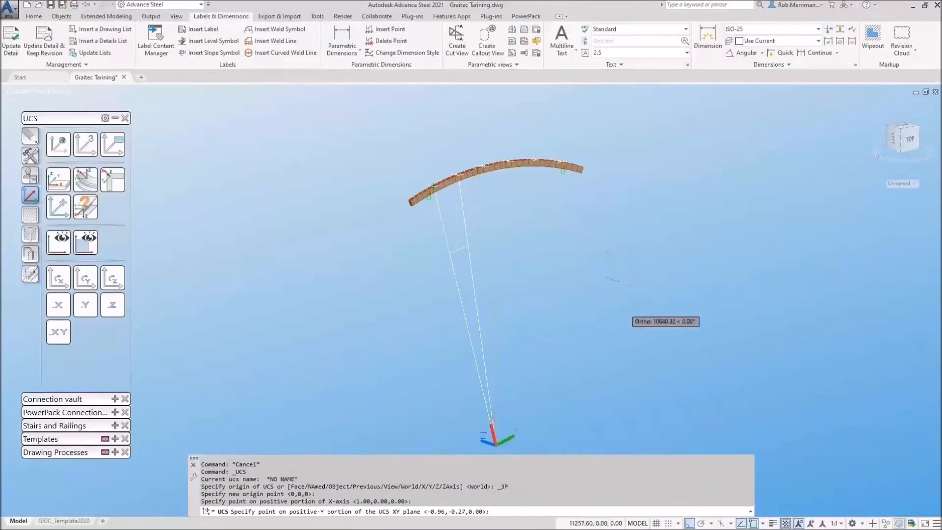
pyautogui.scroll(-4, 591, 277)
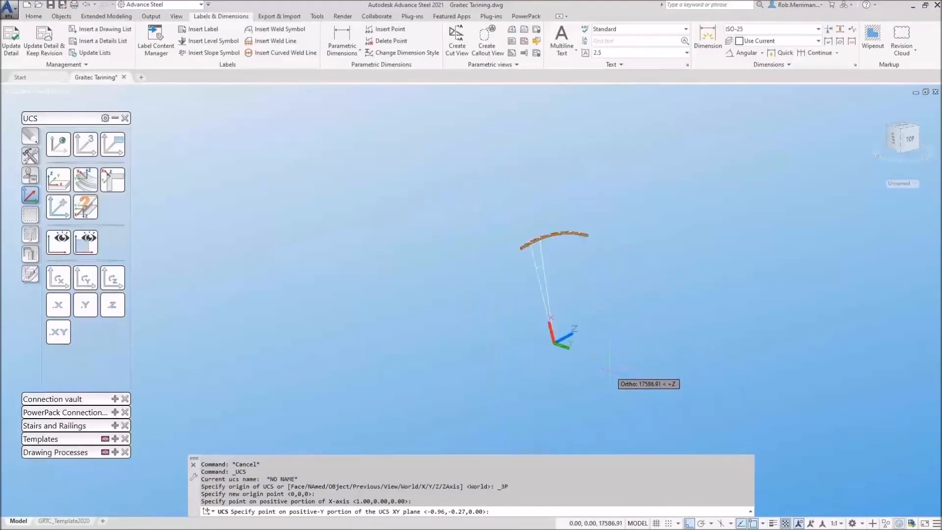
pyautogui.click(633, 357)
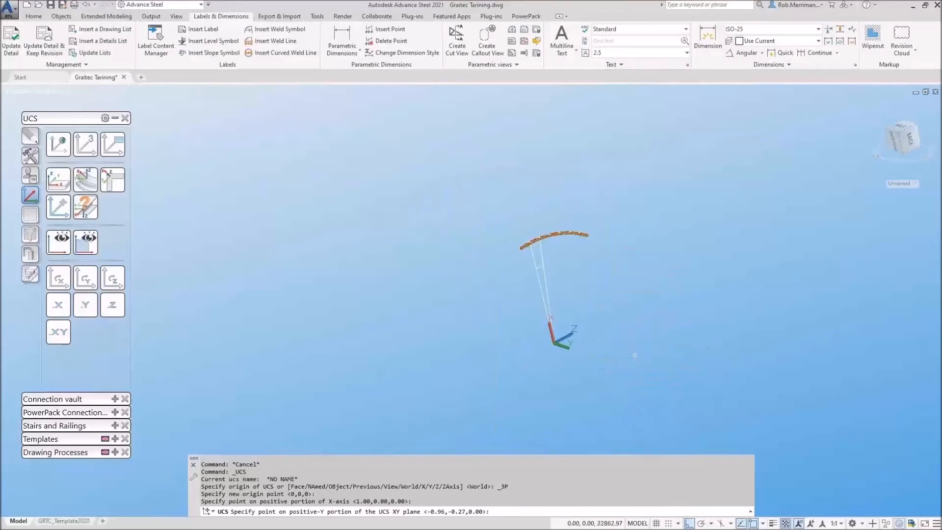
# - Rotate the UCS once about its Y axis and twice about its Z axis
pyautogui.click(94, 286)
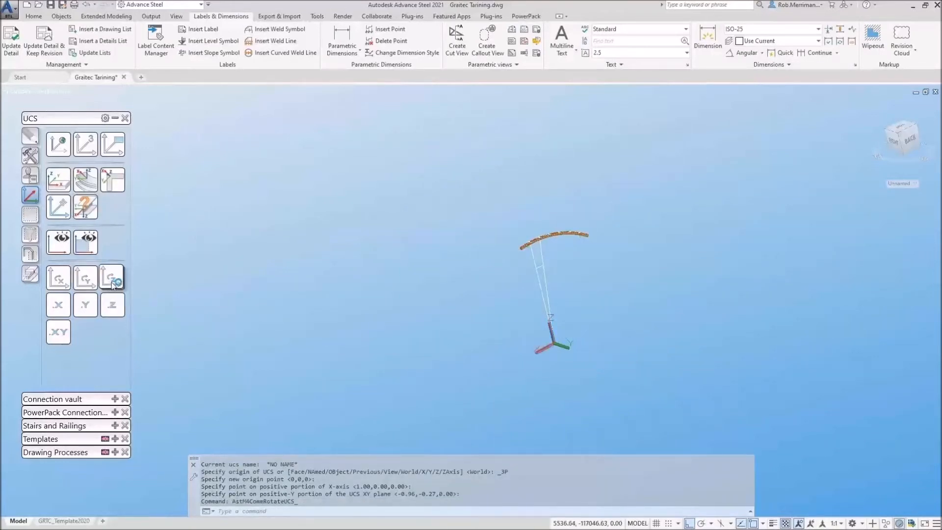
pyautogui.click(113, 283)
pyautogui.click(113, 282)
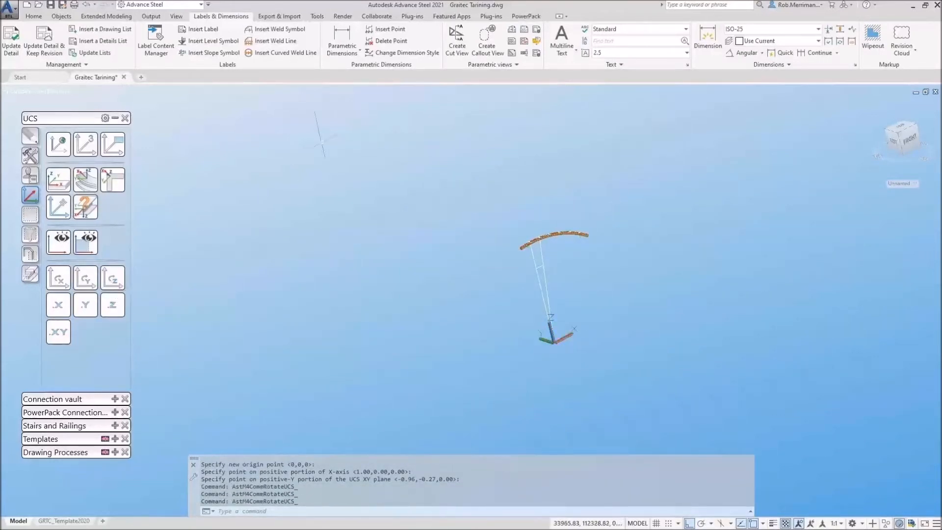
# - Create a straight beam 4000 mm long from the first division point, perpendicular to the curved beam's plane
pyautogui.click(35, 16)
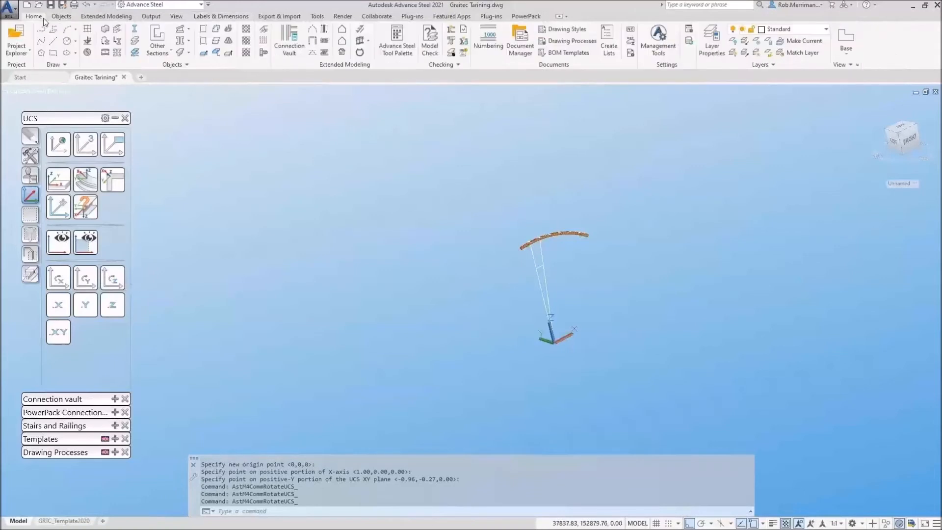
pyautogui.click(157, 34)
pyautogui.scroll(8, 531, 240)
pyautogui.click(491, 281)
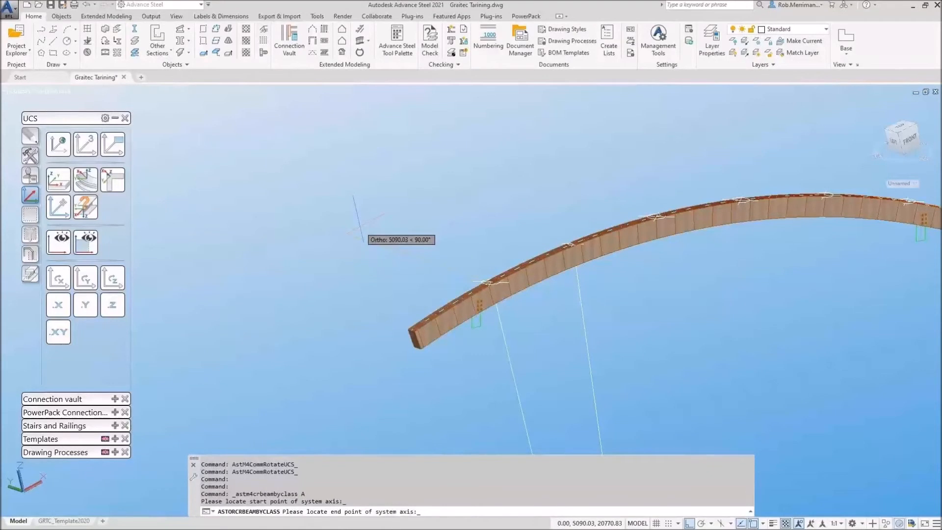
pyautogui.write('4000')
pyautogui.press('Return')
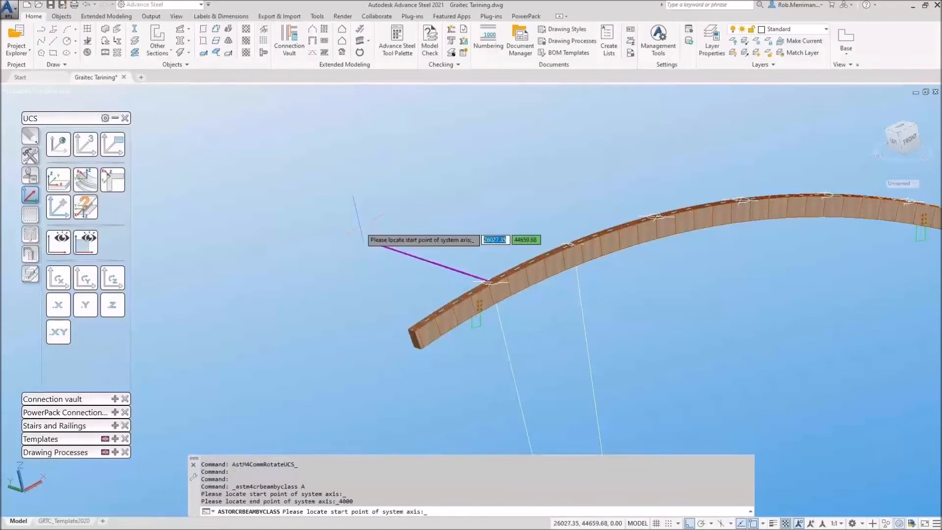
pyautogui.press('Escape')
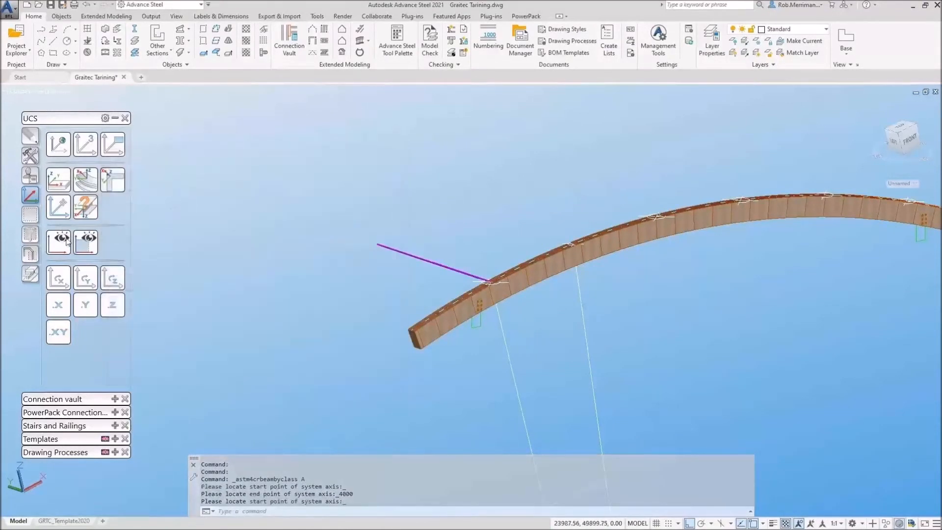
# - Show all hidden model objects again
pyautogui.click(30, 254)
pyautogui.click(65, 221)
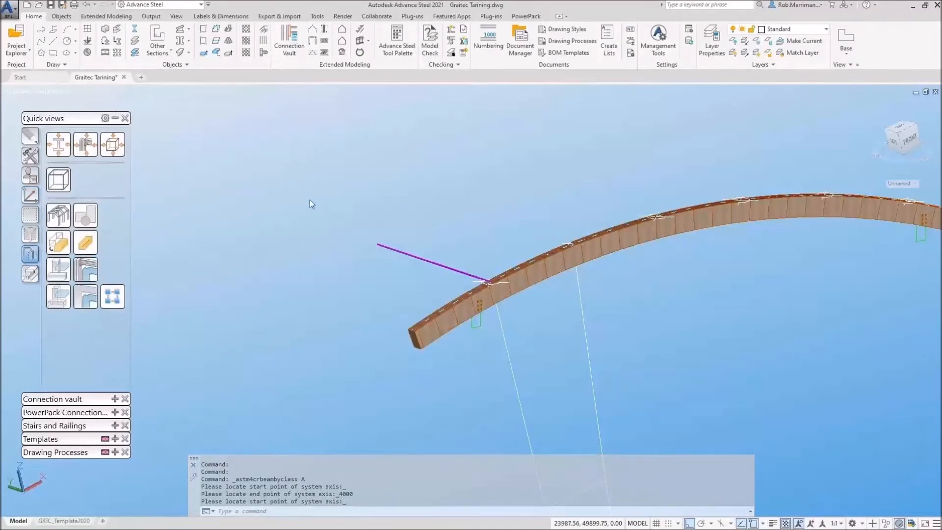
pyautogui.keyDown('shift'); pyautogui.moveTo(379, 228); pyautogui.dragTo(490, 231, button='middle'); pyautogui.keyUp('shift')
# - Stretch the free end of the new beam by 1000 mm towards the neighbouring curved frame
pyautogui.click(597, 247)
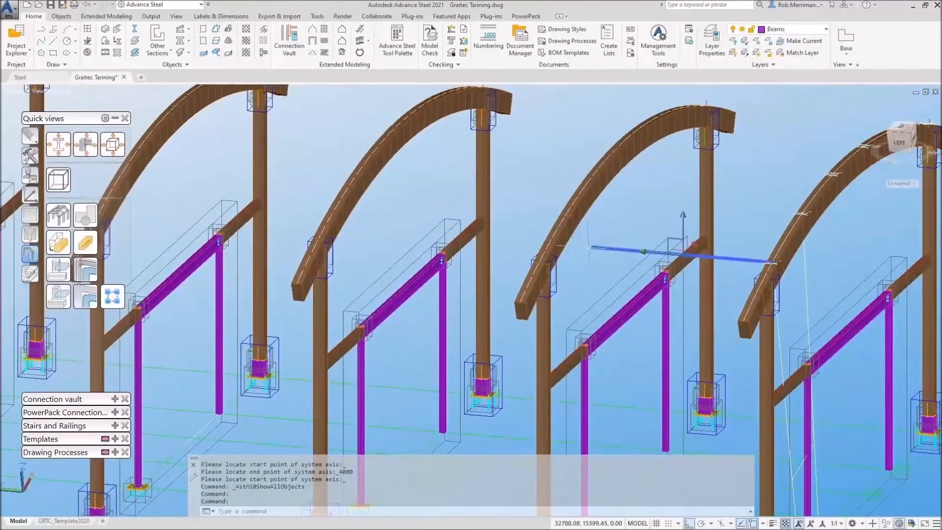
pyautogui.click(592, 247)
pyautogui.write('100')
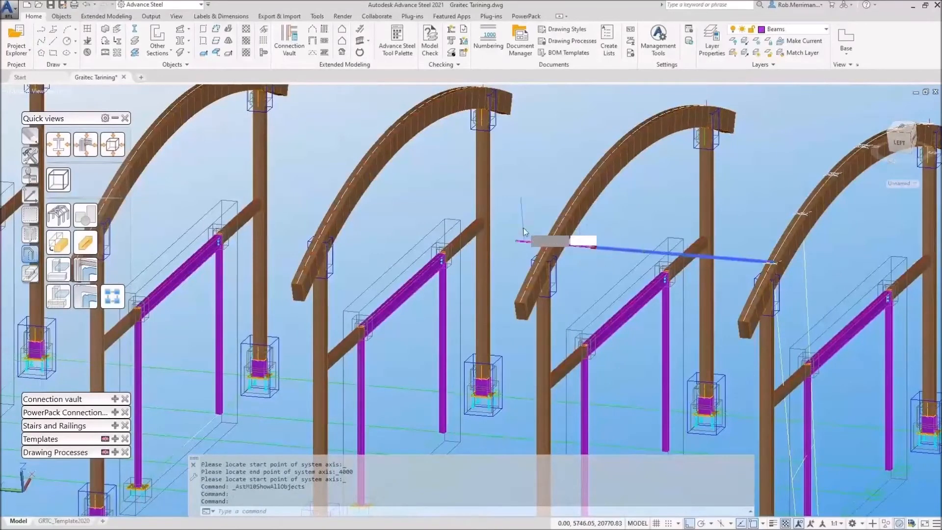
pyautogui.write('00')
pyautogui.press('Return')
pyautogui.press('Escape')
pyautogui.scroll(-3, 500, 221)
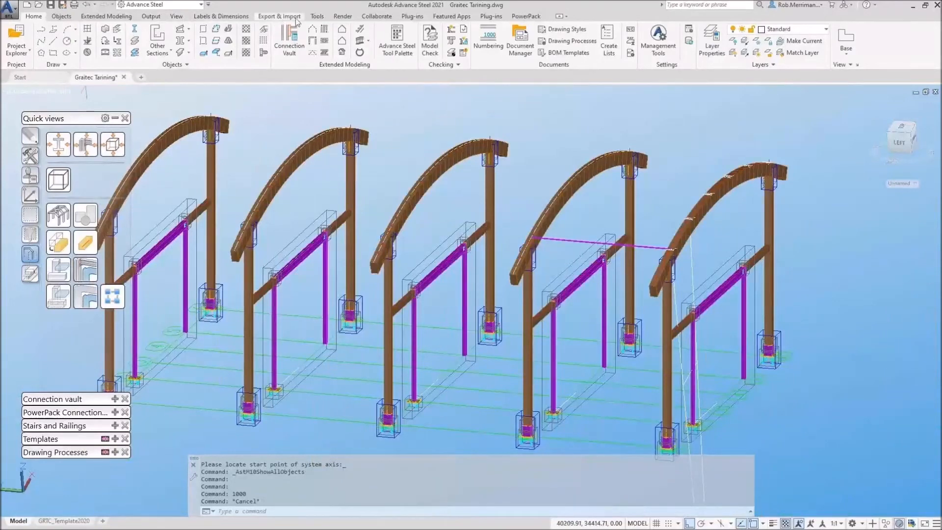
# - Match the new beam's properties to those of a brown timber member in the end frame
pyautogui.click(317, 17)
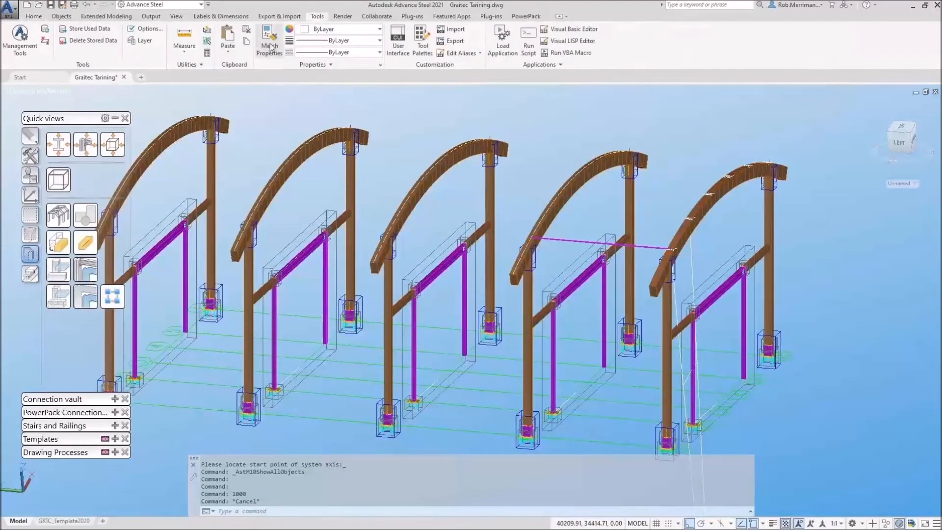
pyautogui.click(763, 253)
pyautogui.keyDown('shift'); pyautogui.moveTo(764, 253); pyautogui.dragTo(441, 213, button='middle'); pyautogui.keyUp('shift')
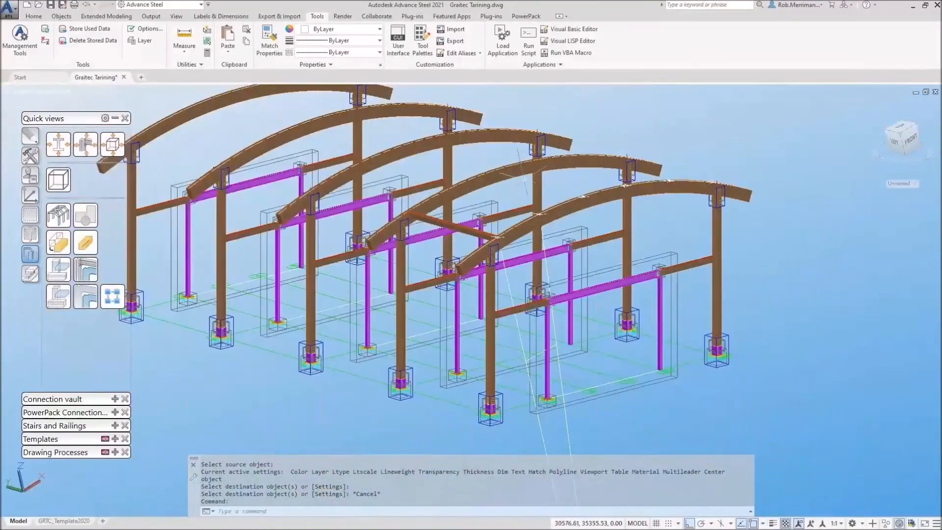
# - Reset the UCS to world, move its origin to the point where the radial lines meet, and rotate it about X
pyautogui.scroll(-4, 522, 176)
pyautogui.click(31, 197)
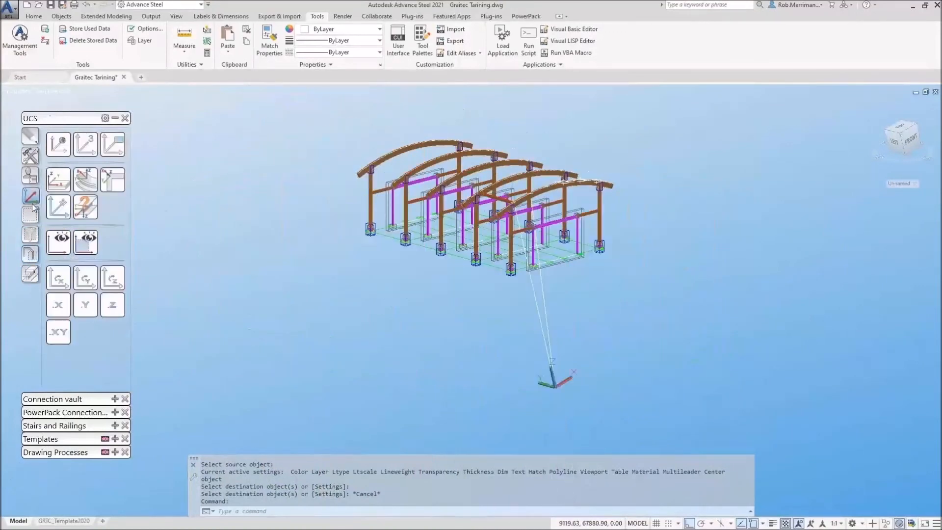
pyautogui.click(62, 212)
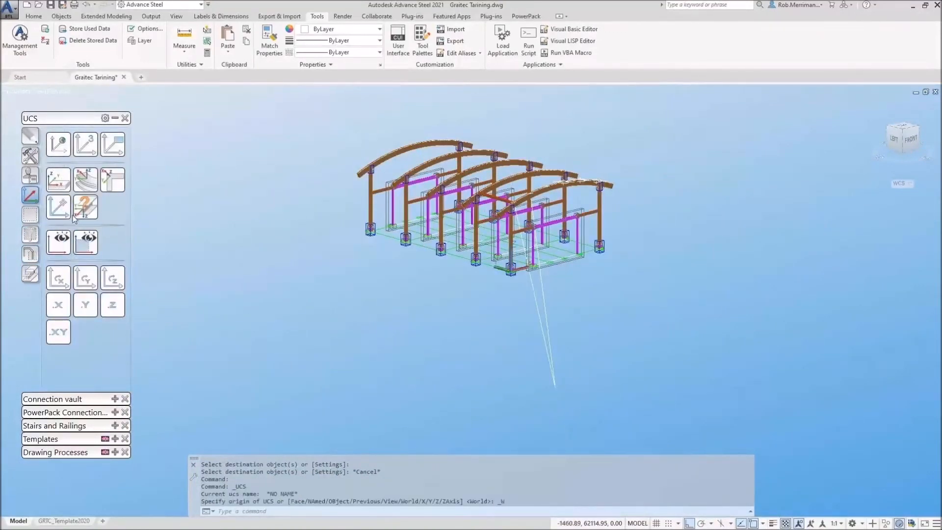
pyautogui.keyDown('shift'); pyautogui.rightClick(561, 389); pyautogui.keyUp('shift')
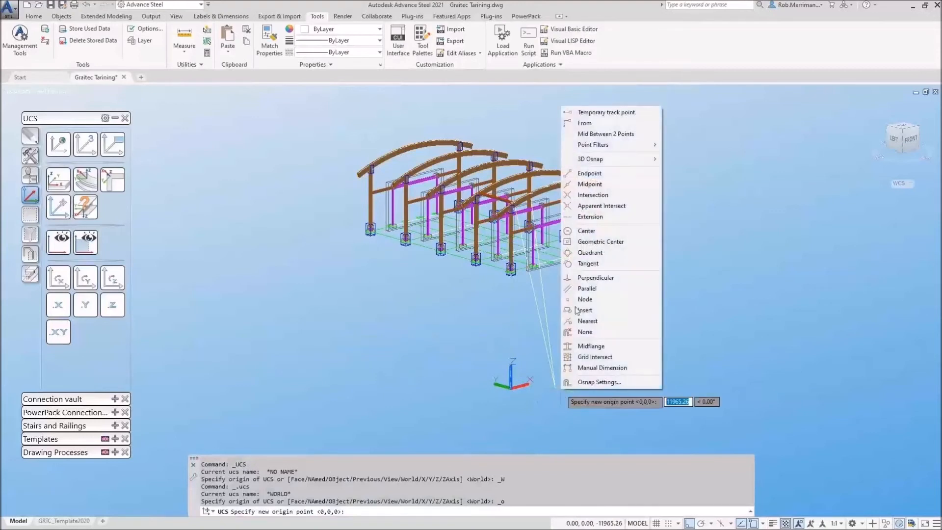
pyautogui.click(589, 173)
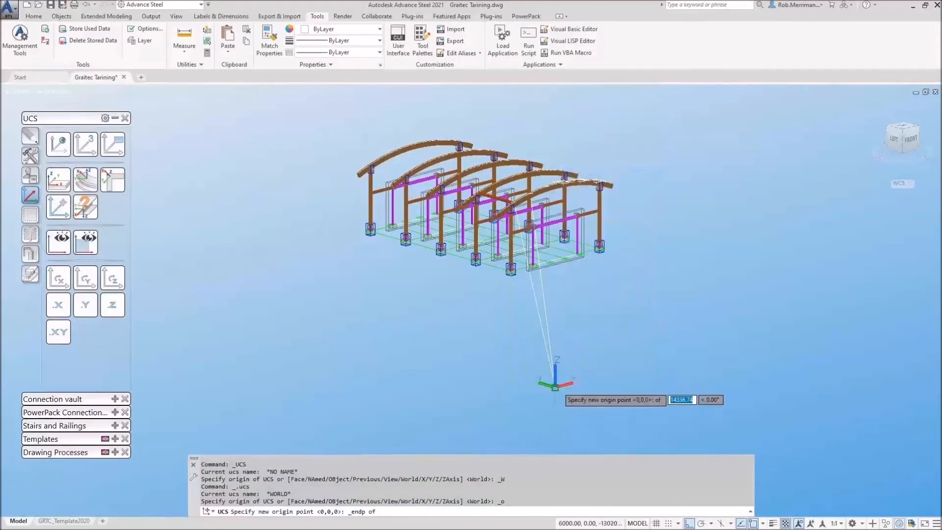
pyautogui.click(554, 387)
pyautogui.click(57, 281)
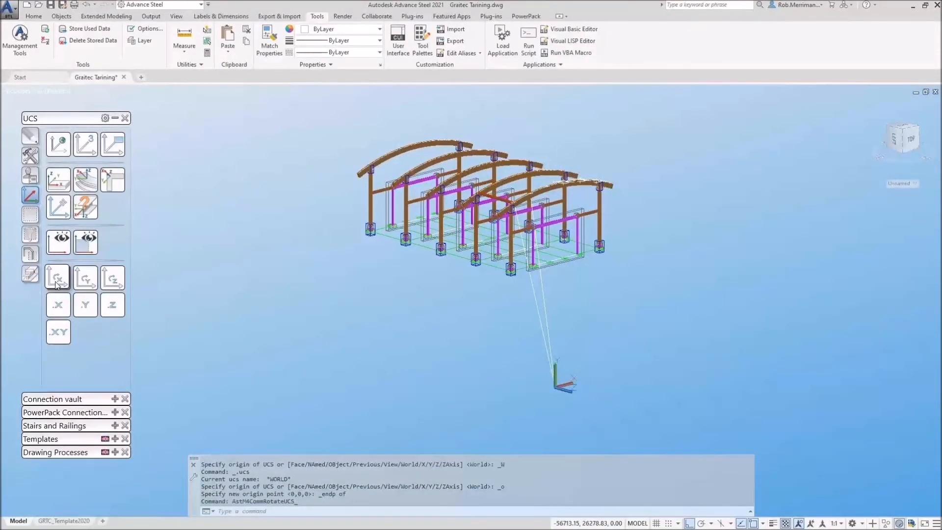
# - Set up a polar array of the purlin about centre 0,0 with 6 items at 6.26° between items, and preview it
pyautogui.click(30, 155)
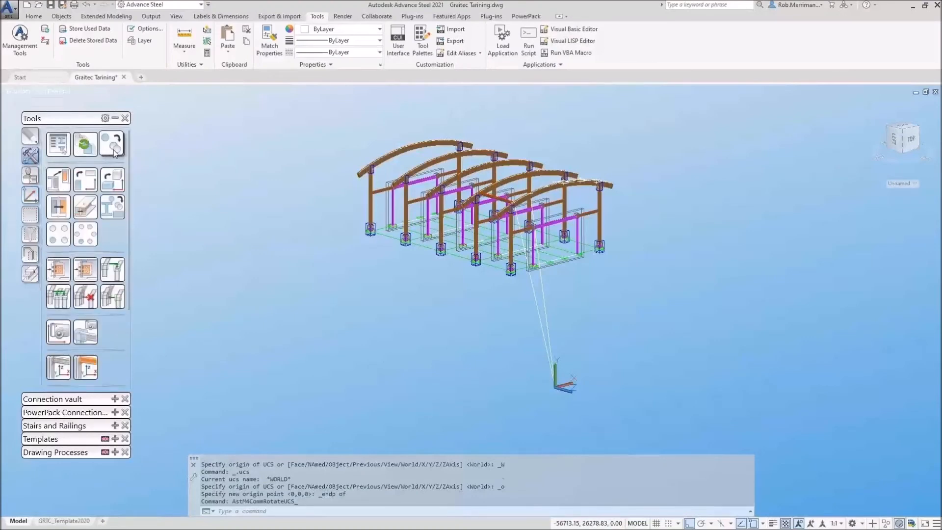
pyautogui.click(112, 144)
pyautogui.click(82, 185)
pyautogui.click(146, 24)
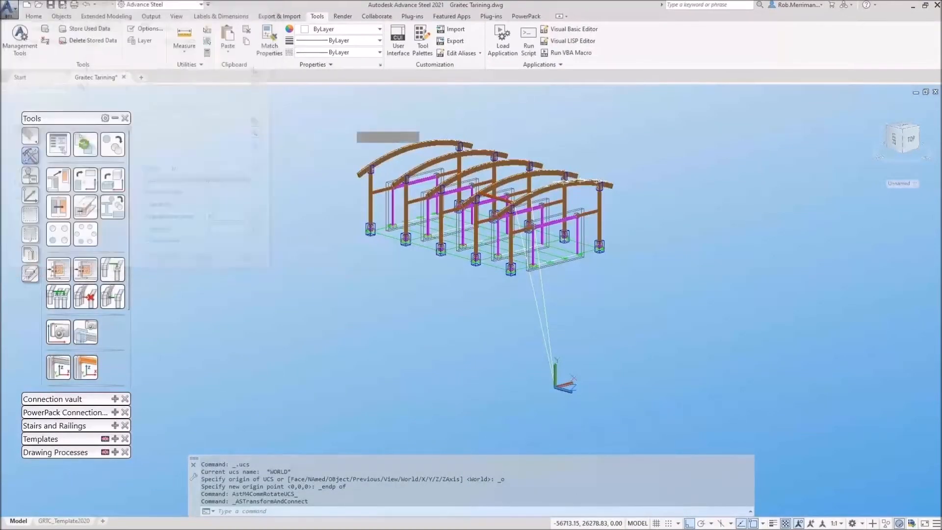
pyautogui.scroll(5, 422, 248)
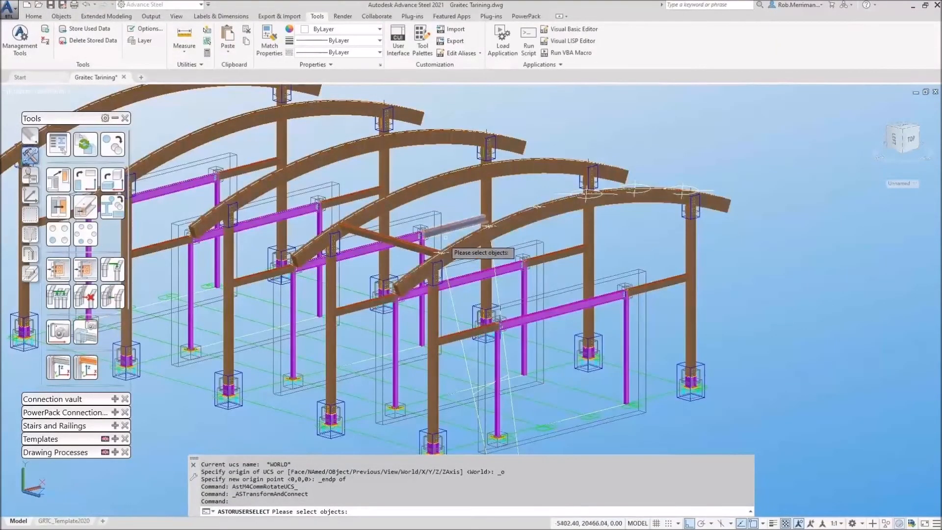
pyautogui.click(423, 247)
pyautogui.scroll(-4, 461, 169)
pyautogui.press('Return')
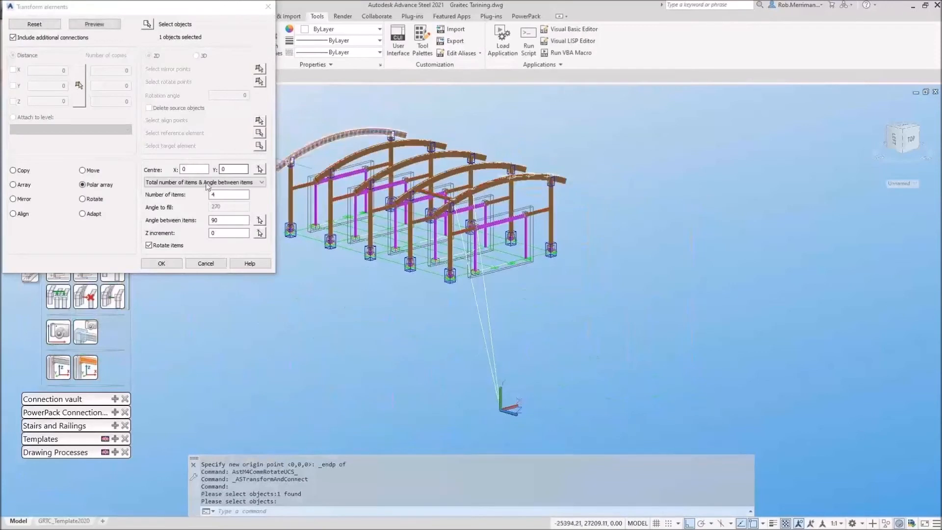
pyautogui.moveTo(233, 219); pyautogui.dragTo(189, 217)
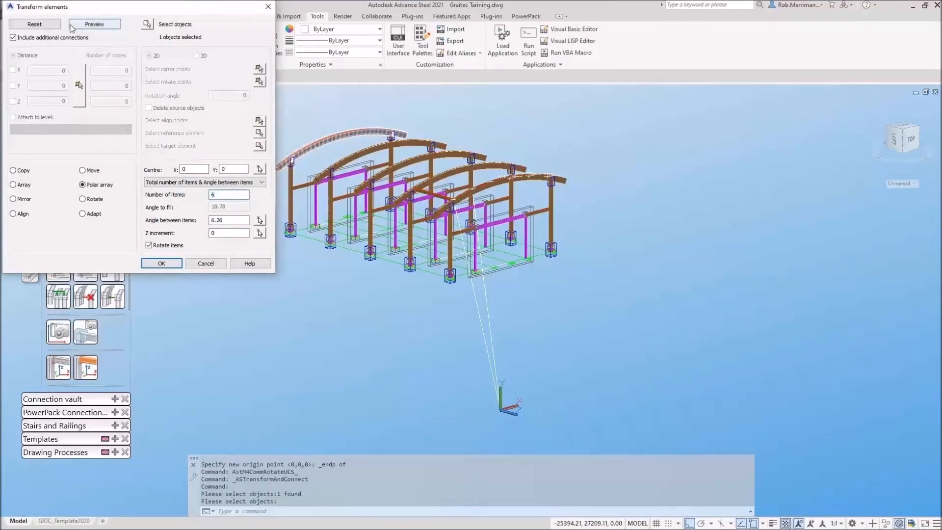
pyautogui.click(96, 30)
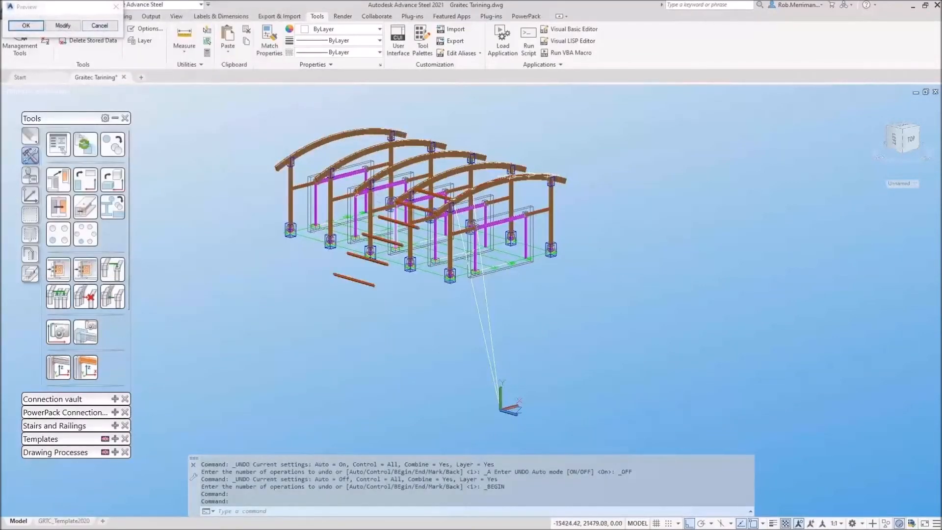
pyautogui.click(68, 27)
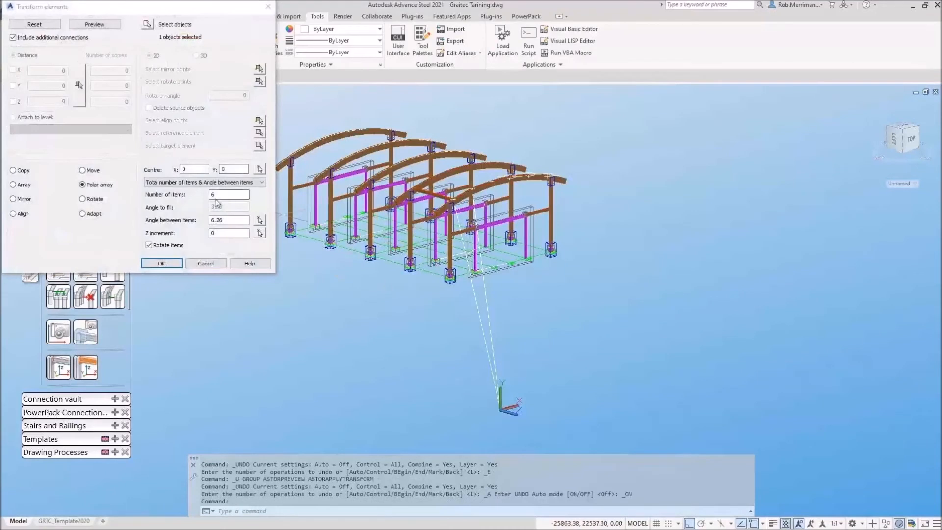
# - Set the angle between array items to -6.26°, check the preview over the roof, and apply the polar array
pyautogui.click(212, 220)
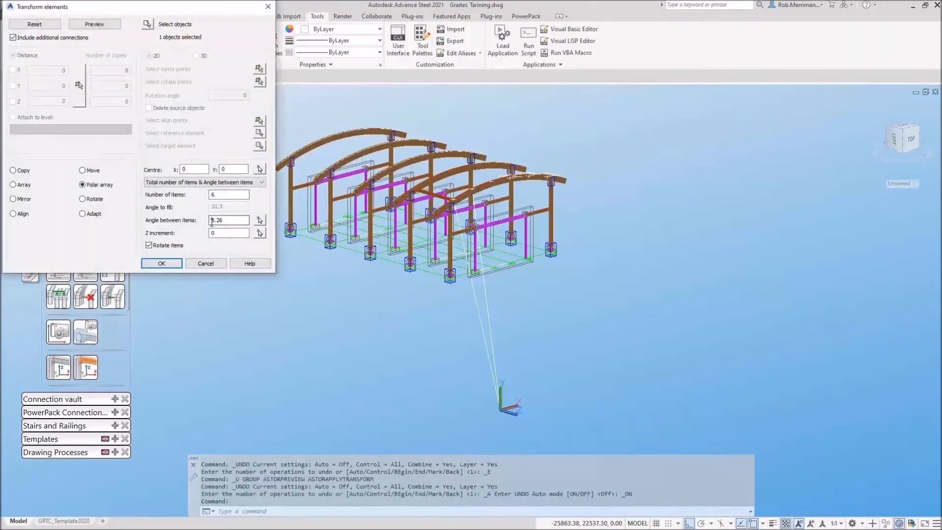
pyautogui.click(94, 24)
pyautogui.scroll(6, 504, 169)
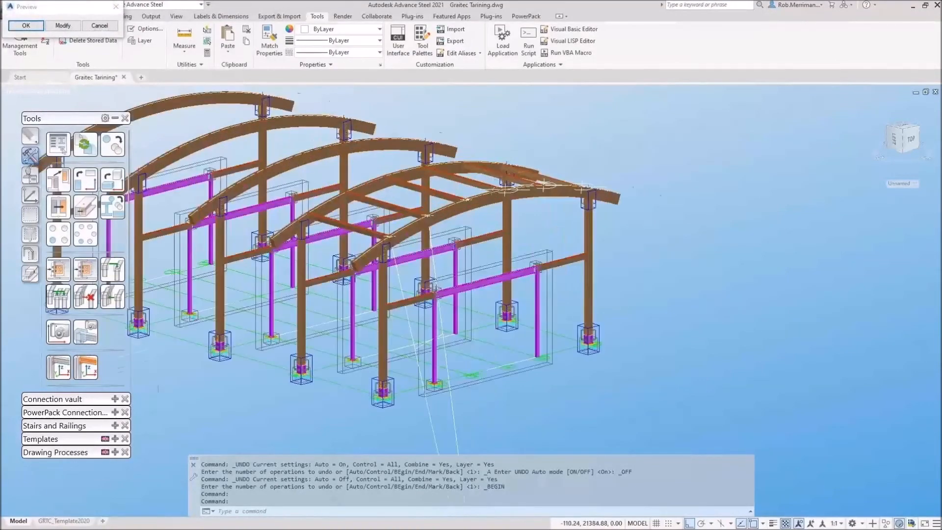
pyautogui.keyDown('shift'); pyautogui.moveTo(504, 169); pyautogui.dragTo(550, 234, button='middle'); pyautogui.keyUp('shift')
pyautogui.click(26, 26)
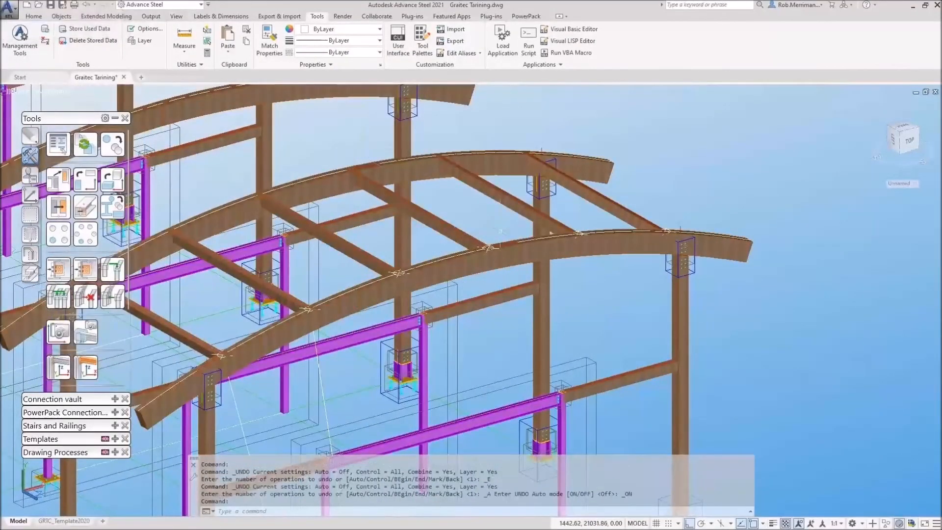
# - Delete the radial construction lines running down from the end roof bay to the arc centre
pyautogui.click(510, 393)
pyautogui.click(468, 349)
pyautogui.press('Delete')
pyautogui.scroll(3, 459, 219)
pyautogui.keyDown('shift'); pyautogui.moveTo(458, 218); pyautogui.dragTo(500, 227, button='middle'); pyautogui.keyUp('shift')
pyautogui.click(113, 144)
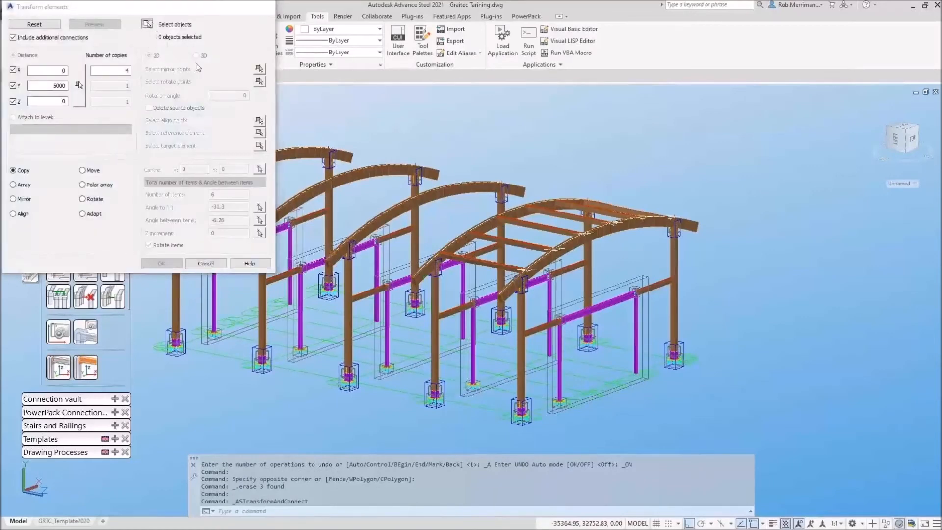
pyautogui.click(147, 24)
pyautogui.click(512, 267)
pyautogui.click(516, 246)
pyautogui.click(555, 227)
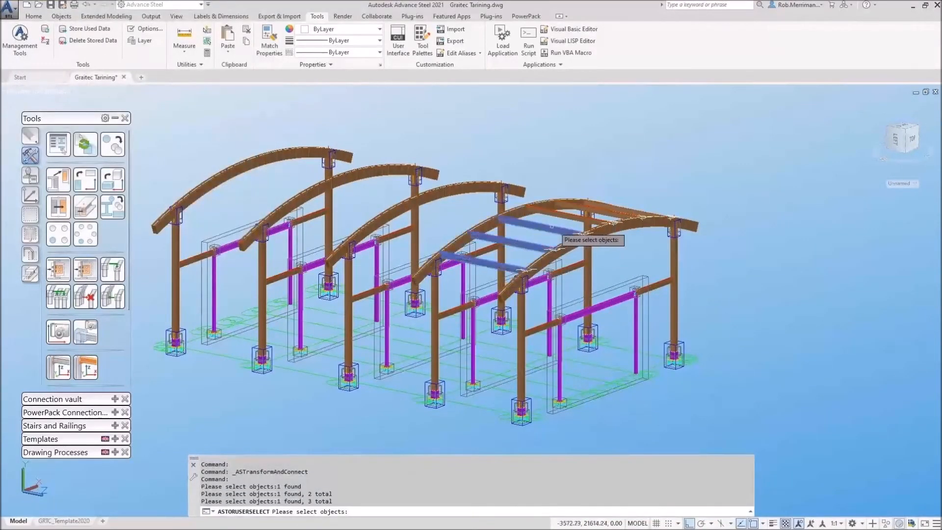
pyautogui.click(588, 216)
pyautogui.click(622, 210)
pyautogui.click(642, 216)
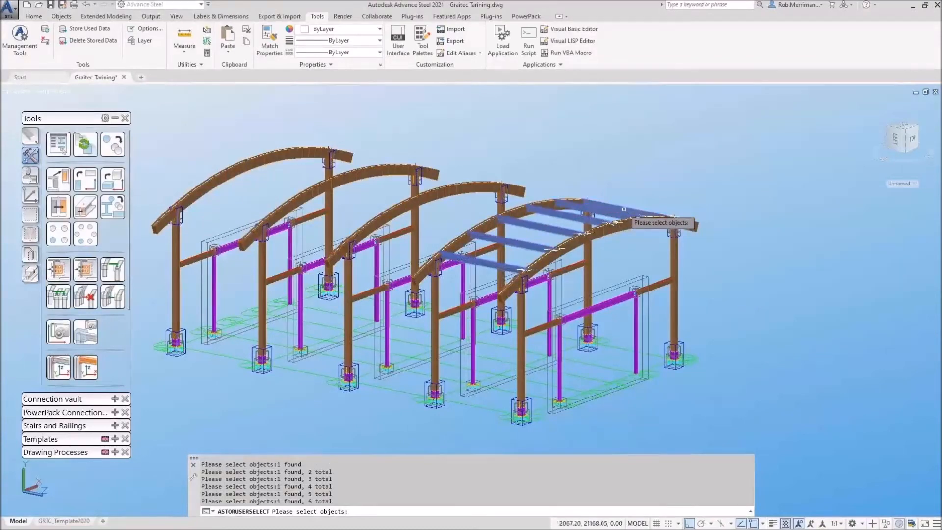
pyautogui.press('Return')
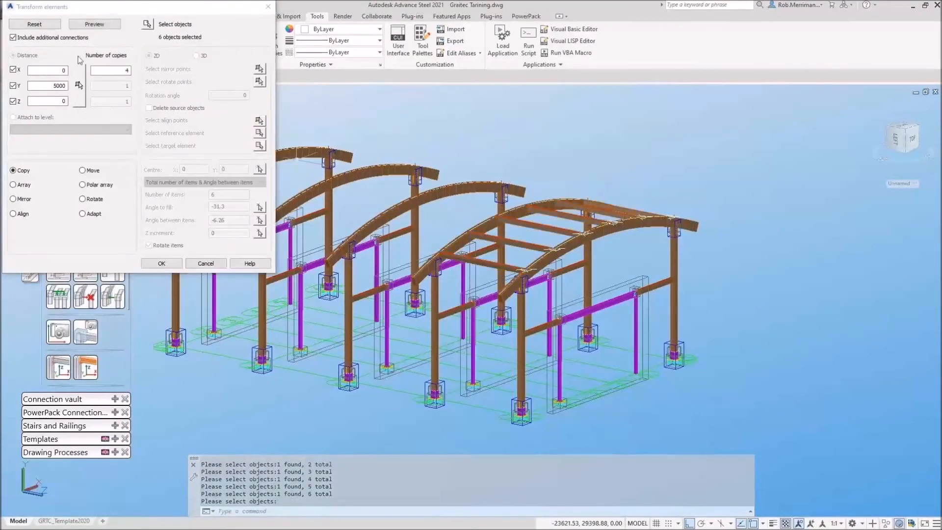
pyautogui.click(94, 24)
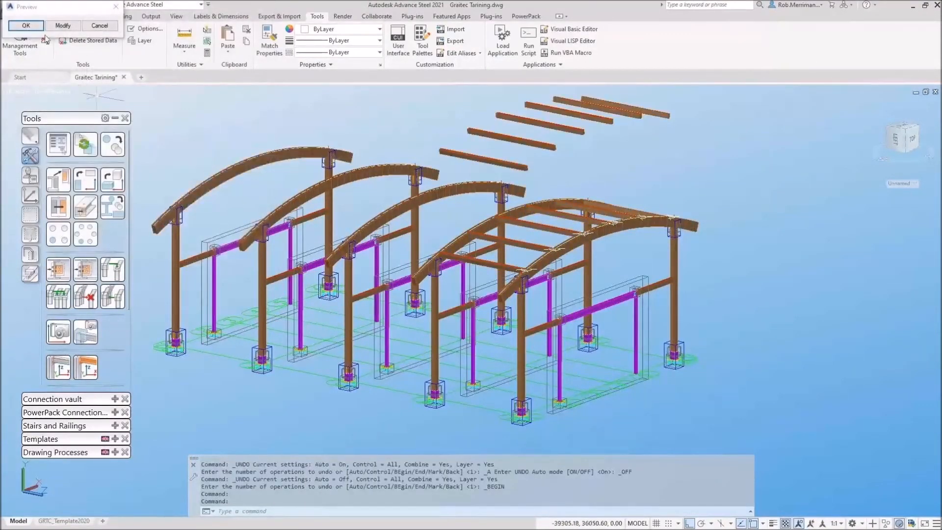
pyautogui.click(63, 26)
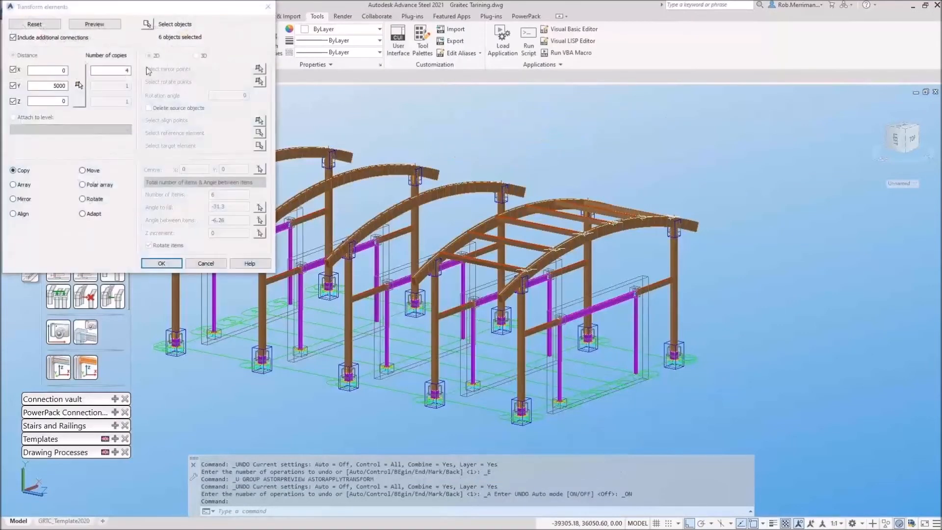
pyautogui.click(268, 7)
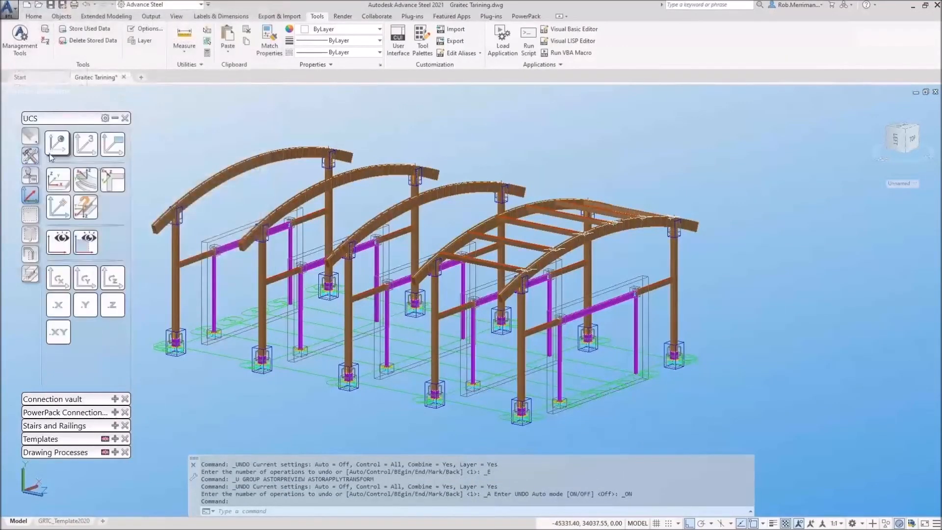
# - Restore the world UCS and copy the six purlins 3 times at 5000 mm along Y into the remaining bays
pyautogui.click(31, 196)
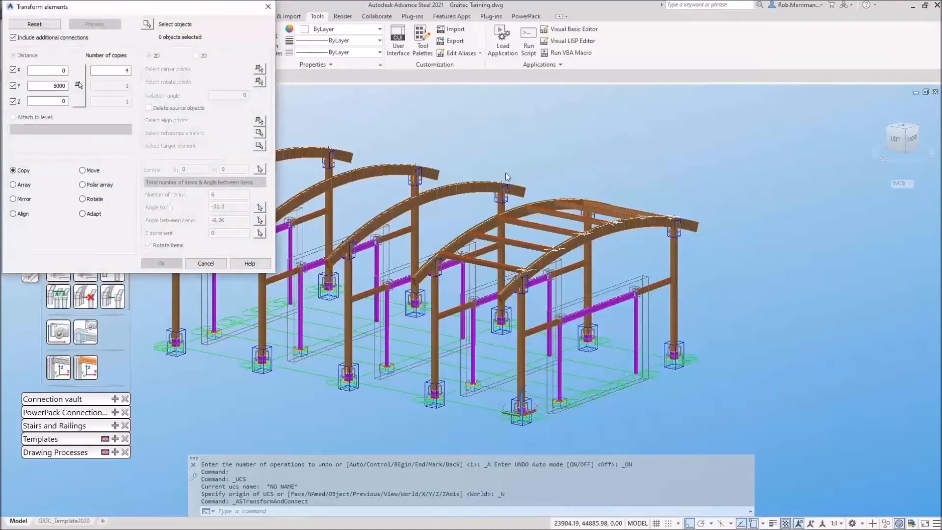
pyautogui.click(149, 25)
pyautogui.click(474, 260)
pyautogui.click(508, 241)
pyautogui.click(547, 228)
pyautogui.click(576, 217)
pyautogui.click(606, 212)
pyautogui.click(631, 210)
pyautogui.press('Return')
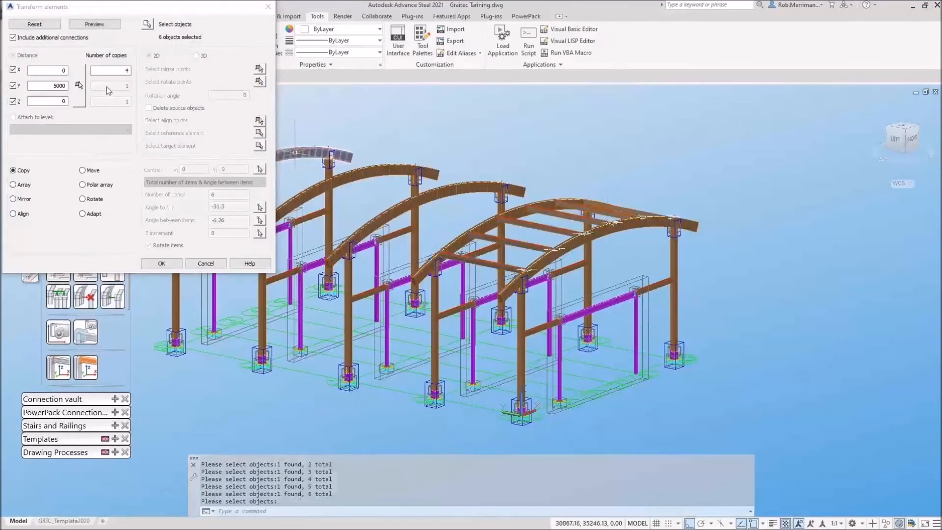
pyautogui.click(94, 24)
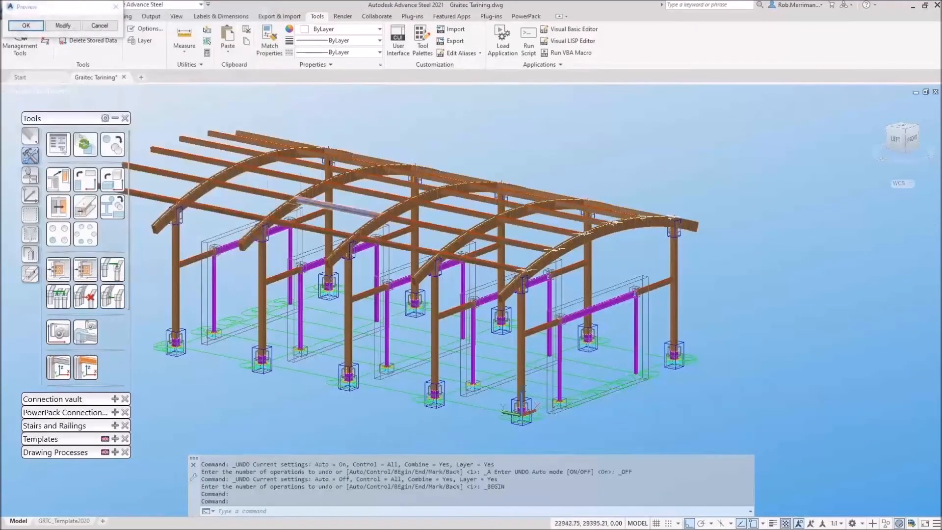
pyautogui.click(62, 25)
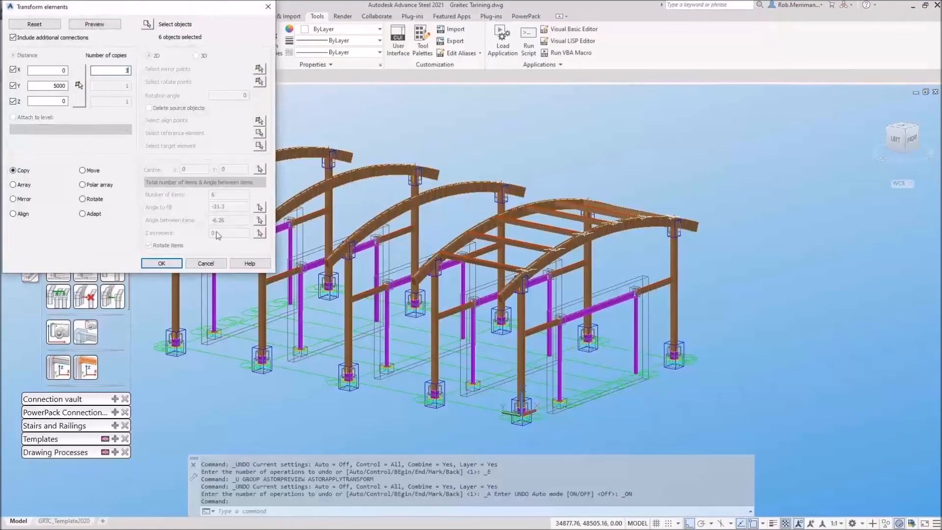
pyautogui.click(171, 264)
# - Select all connection boxes in the model with the selection filter, hide them, and save the drawing
pyautogui.keyDown('shift'); pyautogui.moveTo(448, 272); pyautogui.dragTo(422, 261, button='middle'); pyautogui.keyUp('shift')
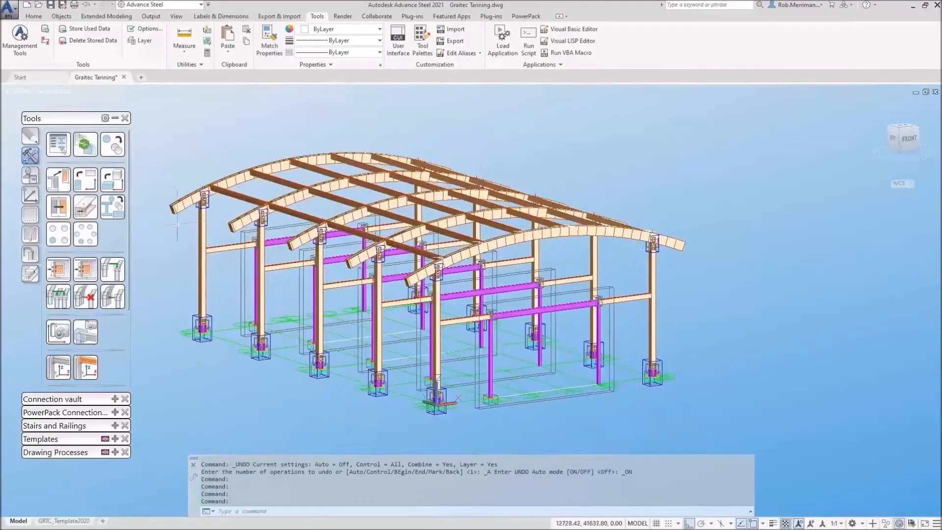
pyautogui.click(30, 214)
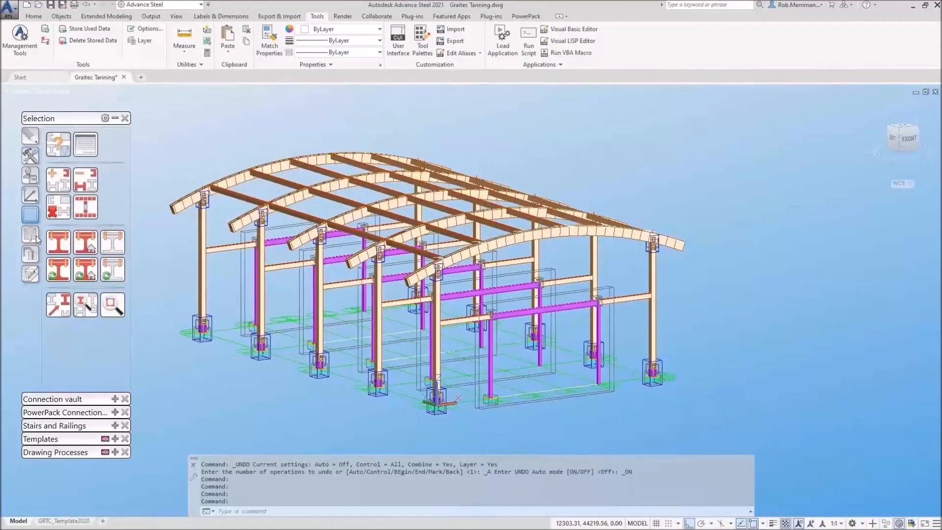
pyautogui.click(37, 238)
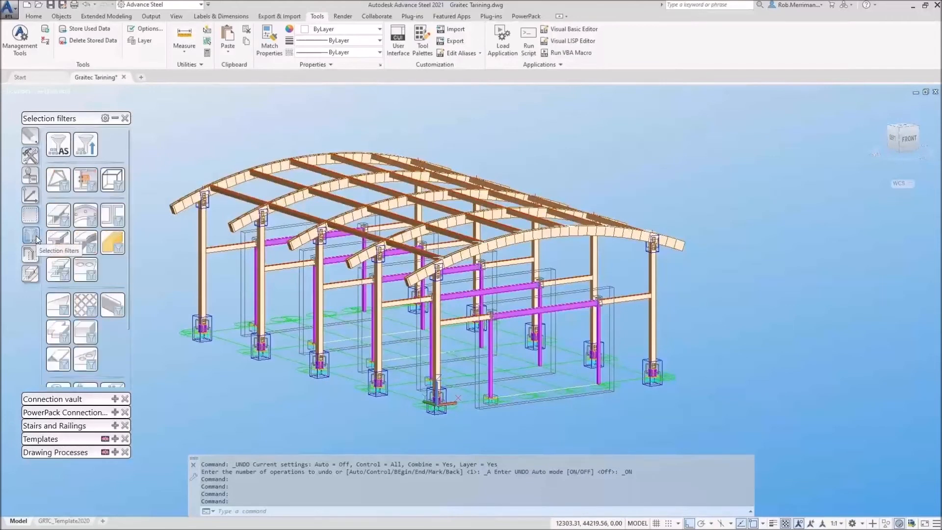
pyautogui.click(85, 179)
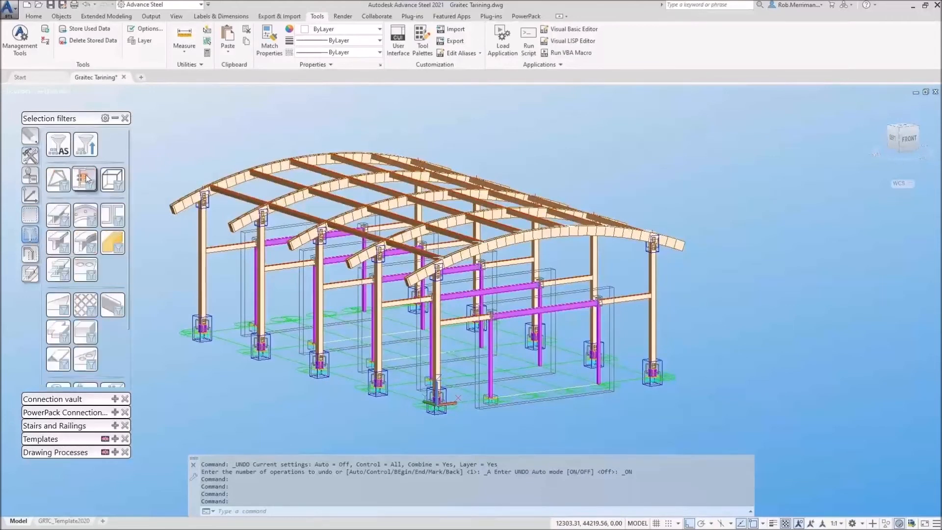
pyautogui.click(30, 254)
pyautogui.click(58, 269)
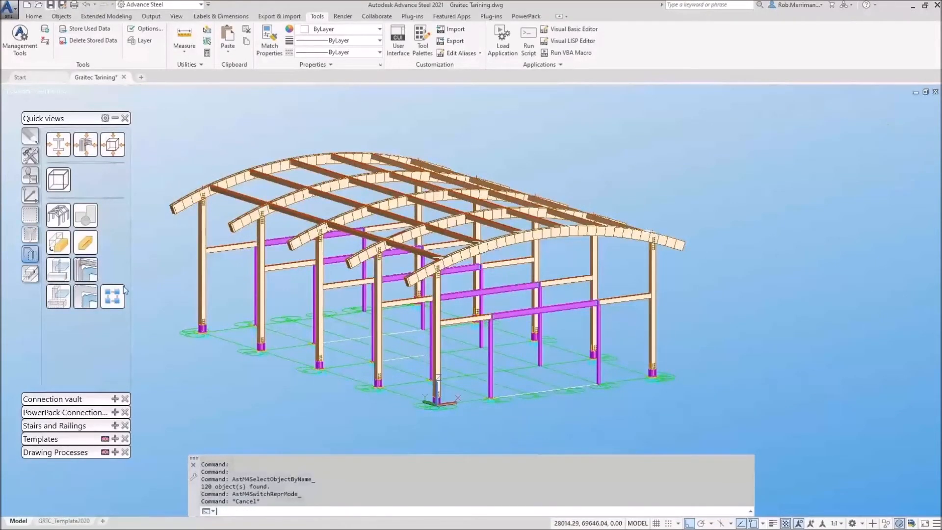
pyautogui.hotkey('ctrl', 's')
# - Undo the most recent commands back through the drawing save
pyautogui.hotkey('ctrl', 'z')
pyautogui.hotkey('ctrl', 'z')
pyautogui.hotkey('ctrl', 'z')
pyautogui.hotkey('ctrl', 'z')
pyautogui.hotkey('ctrl', 'z')
pyautogui.hotkey('ctrl', 'z')
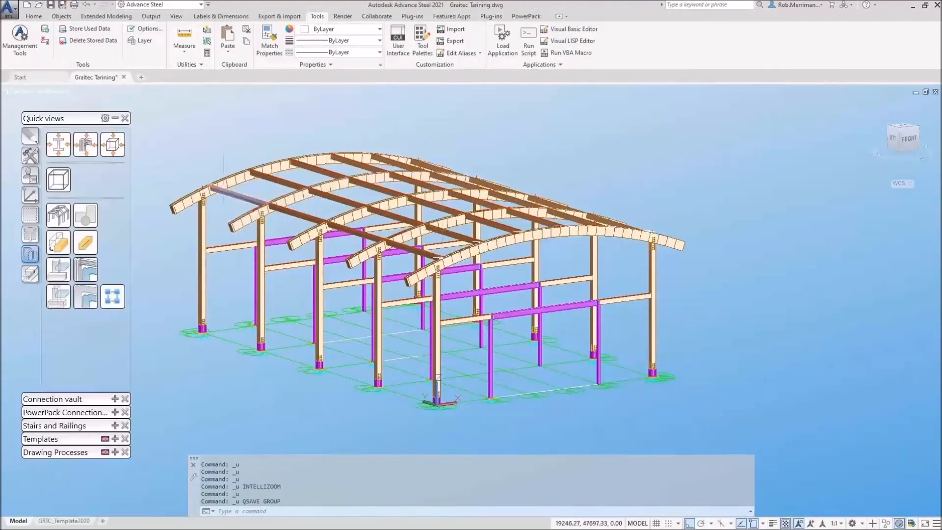
# - Add an Angle cleats connection between the end curved beam and the lowest purlin at the eaves column
pyautogui.scroll(6, 202, 188)
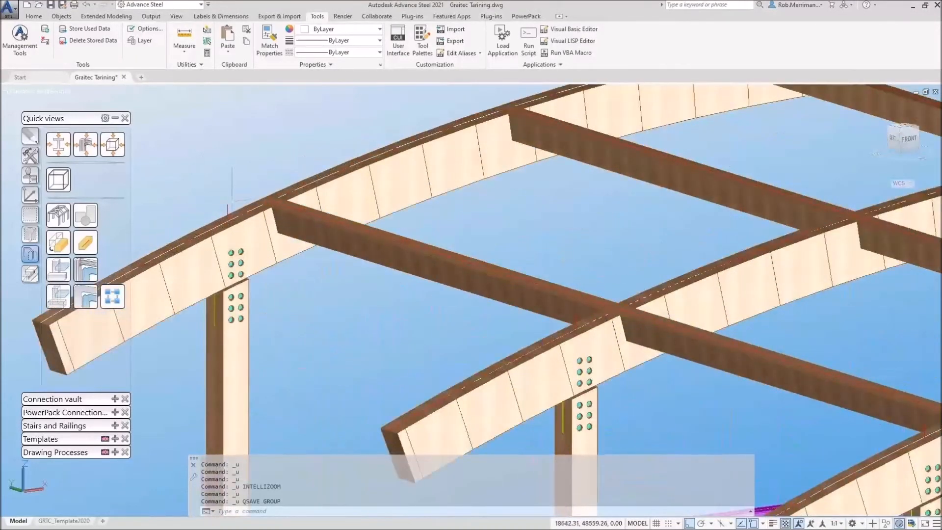
pyautogui.click(115, 118)
pyautogui.click(114, 132)
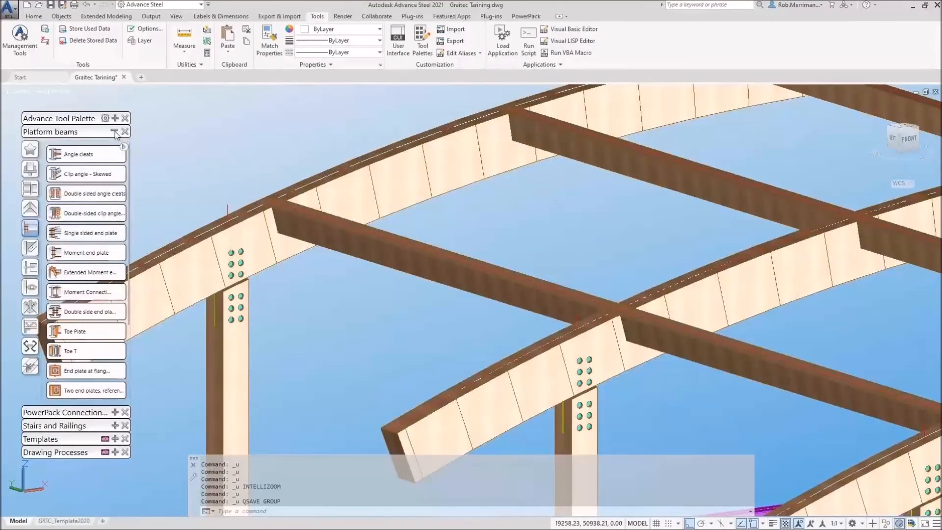
pyautogui.click(79, 154)
pyautogui.scroll(3, 243, 195)
pyautogui.click(278, 241)
pyautogui.rightClick(338, 246)
pyautogui.click(340, 246)
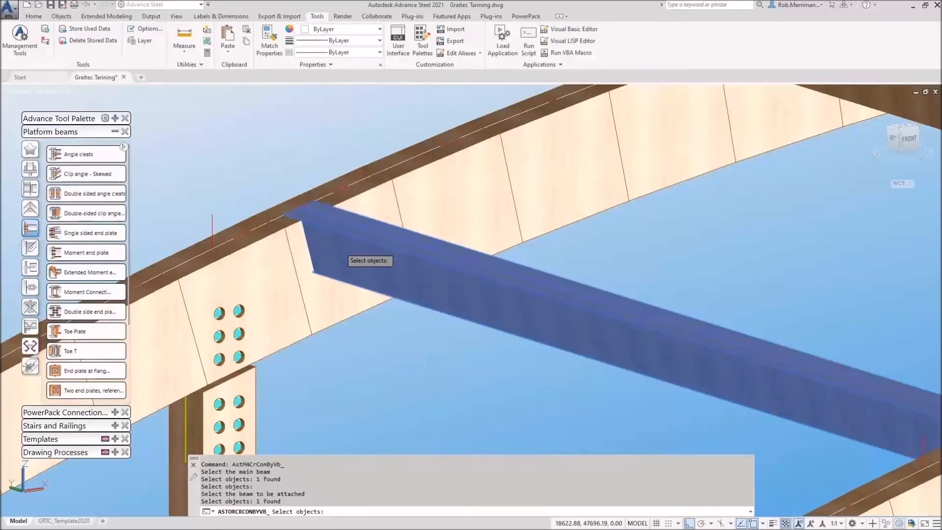
pyautogui.rightClick(339, 247)
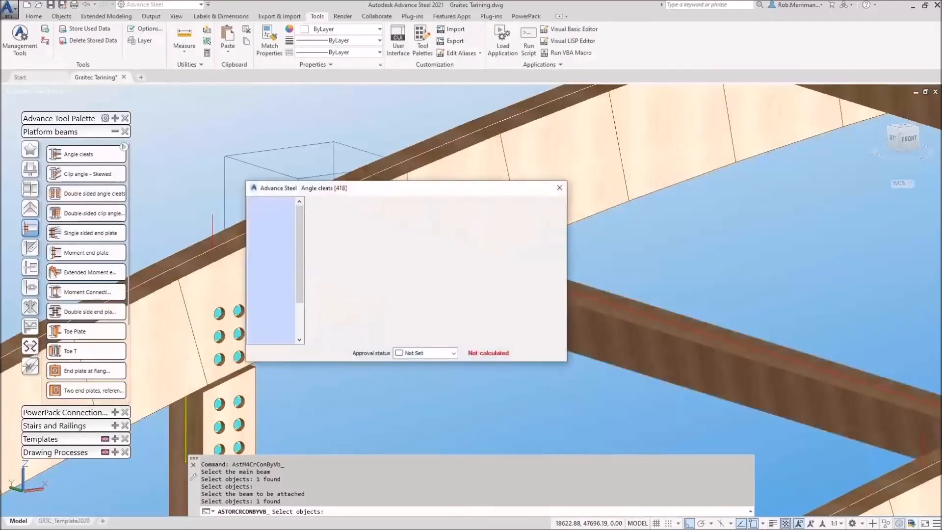
pyautogui.moveTo(371, 195); pyautogui.dragTo(628, 227)
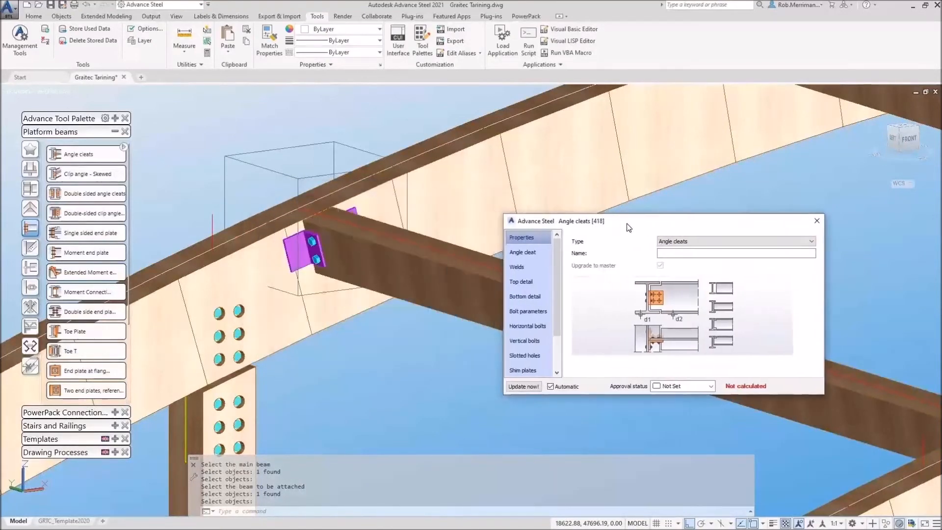
# - Set the main-beam horizontal bolt back mark of the angle cleats to 220 and finish editing the joint
pyautogui.click(522, 251)
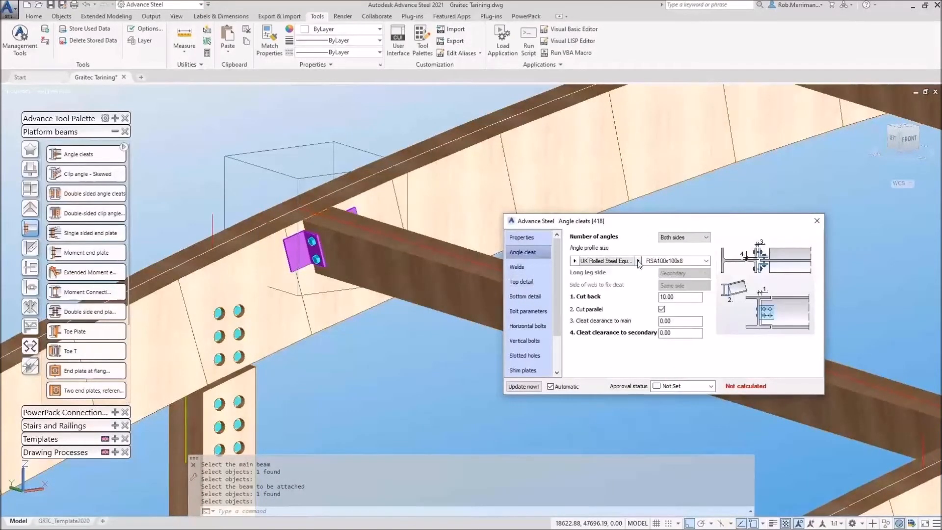
pyautogui.click(529, 267)
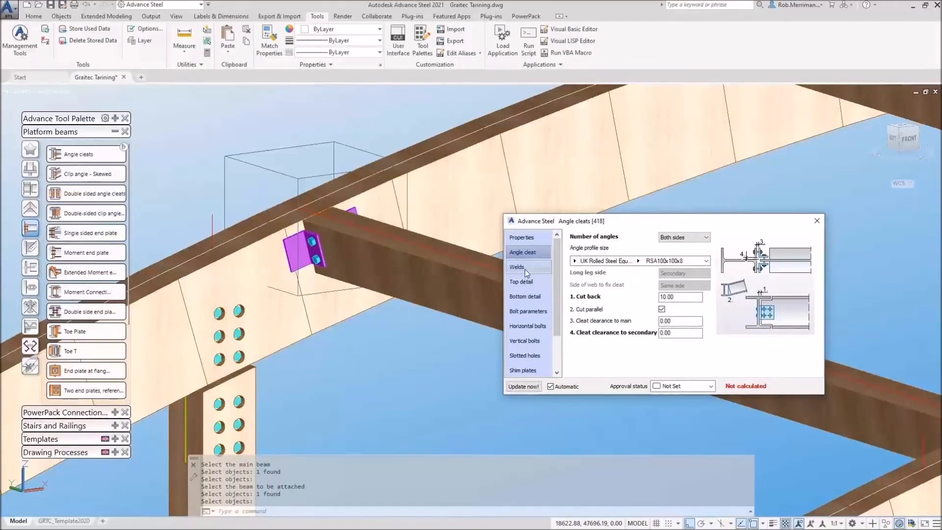
pyautogui.click(530, 284)
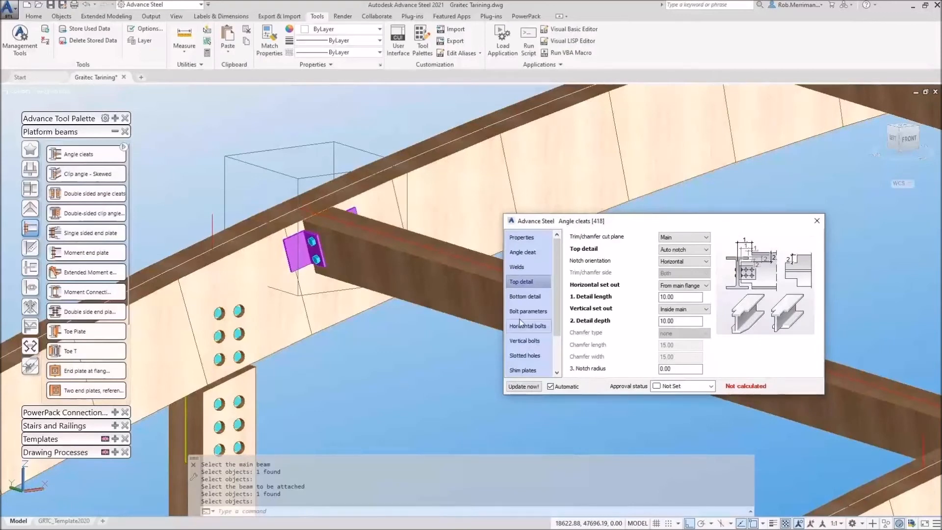
pyautogui.click(530, 326)
pyautogui.doubleClick(676, 260)
pyautogui.write('220')
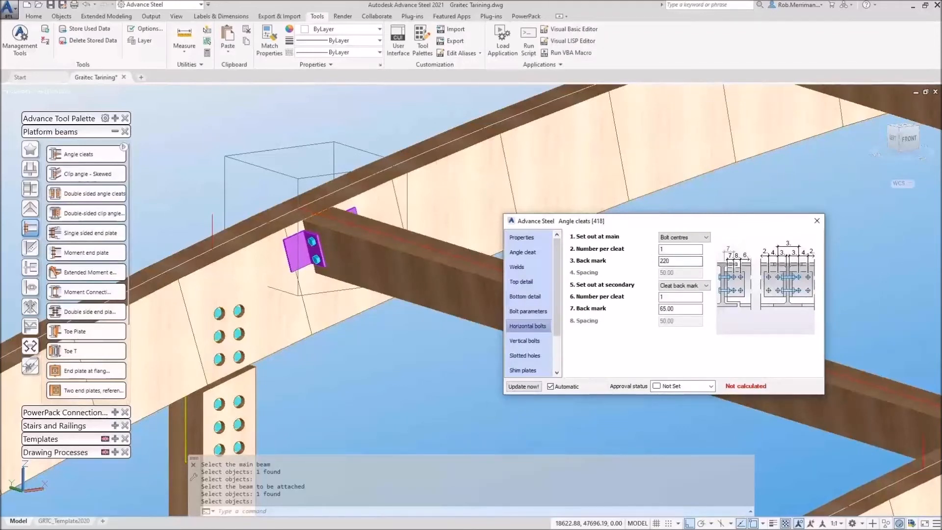
pyautogui.press('Return')
pyautogui.click(817, 221)
# - Add a Double sided angle cleats connection joining the next curved beam to the lowest purlins on both of its sides
pyautogui.scroll(-5, 304, 245)
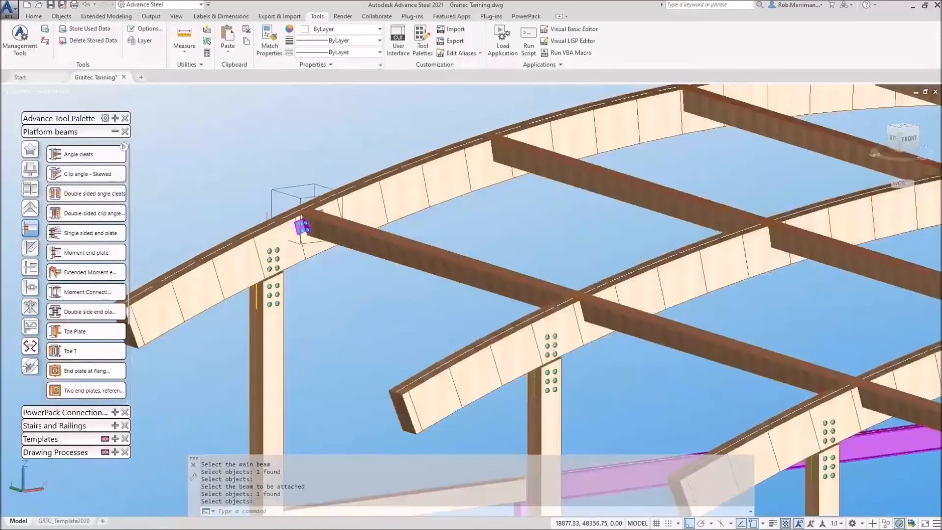
pyautogui.scroll(2, 468, 270)
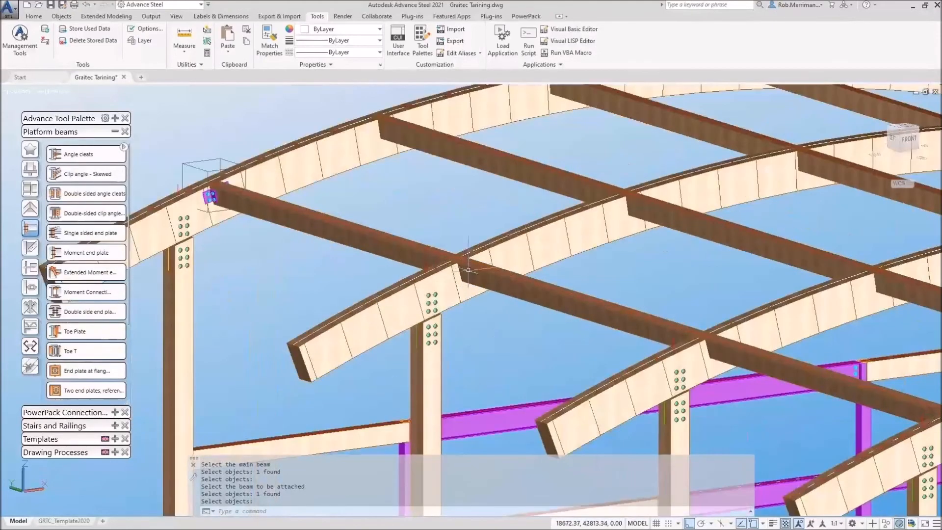
pyautogui.click(86, 193)
pyautogui.scroll(2, 464, 274)
pyautogui.click(459, 268)
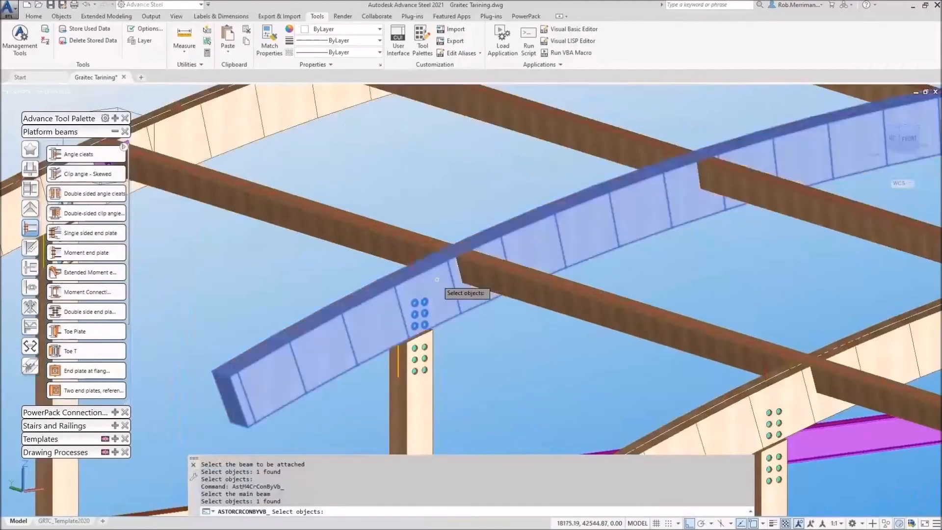
pyautogui.press('Return')
pyautogui.click(469, 262)
pyautogui.press('Return')
pyautogui.click(400, 240)
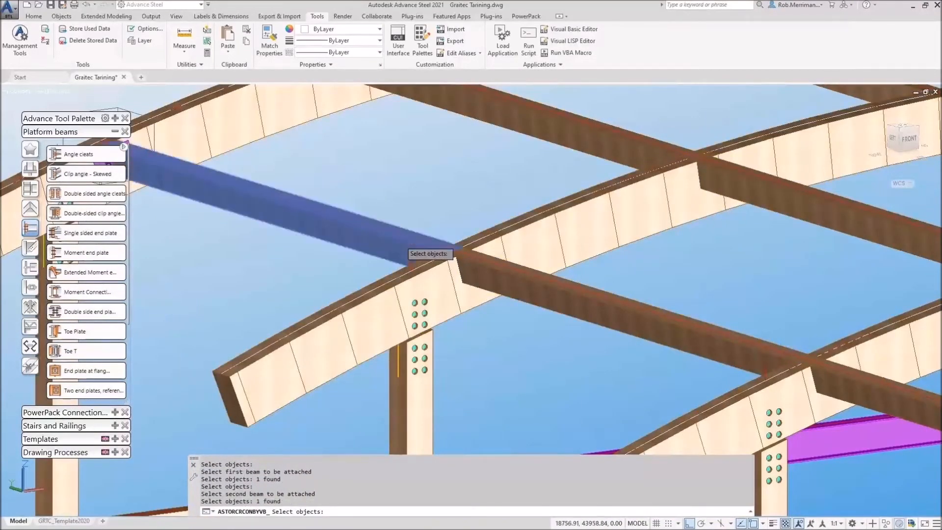
pyautogui.press('Return')
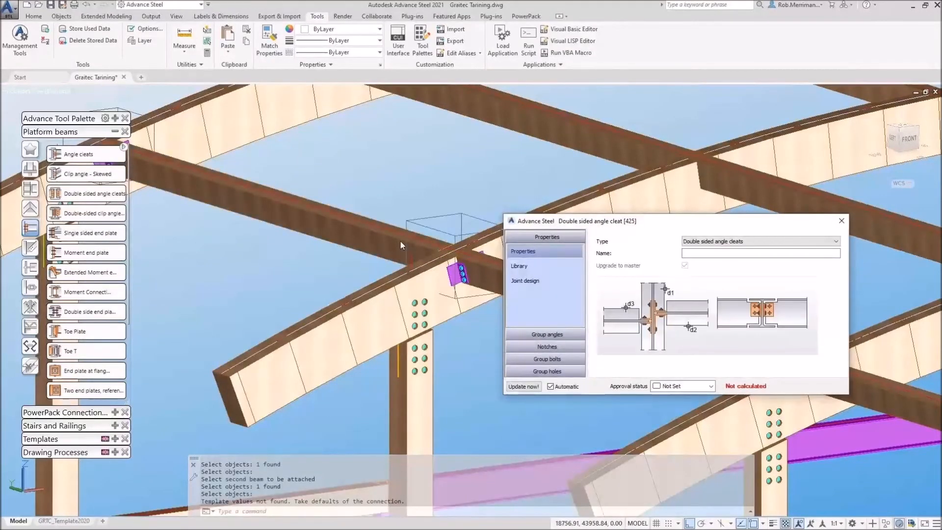
# - Set the double sided cleats' main horizontal bolts to Bolt centres with a back mark of 250
pyautogui.scroll(4, 475, 267)
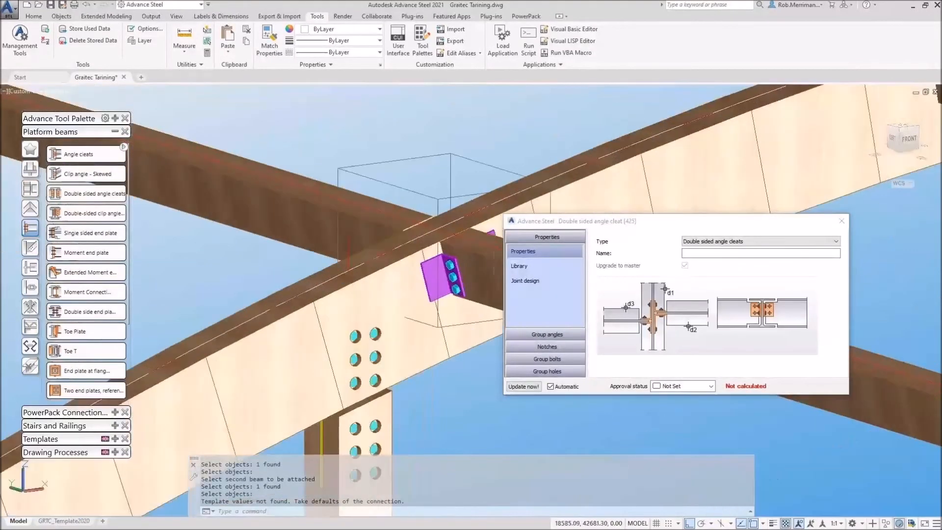
pyautogui.click(562, 360)
pyautogui.click(561, 301)
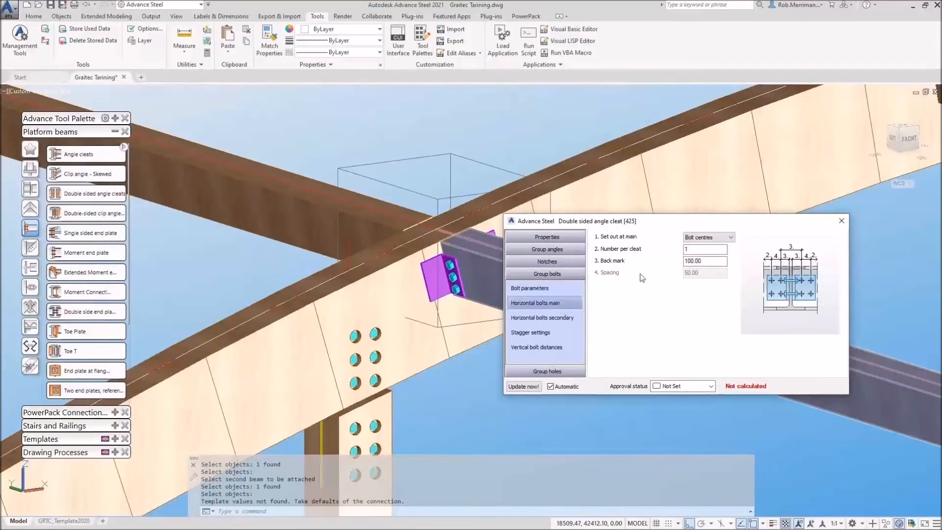
pyautogui.click(715, 238)
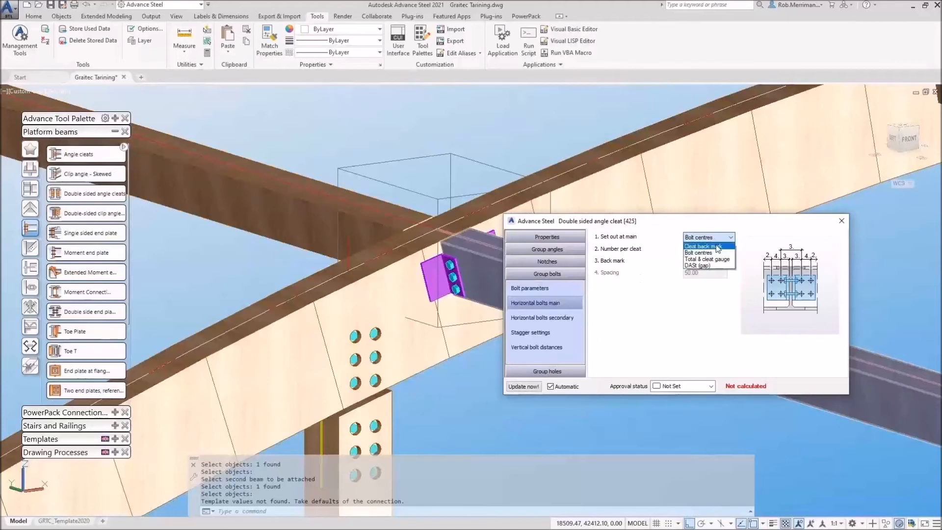
pyautogui.click(706, 252)
pyautogui.press('Tab')
pyautogui.press('Tab')
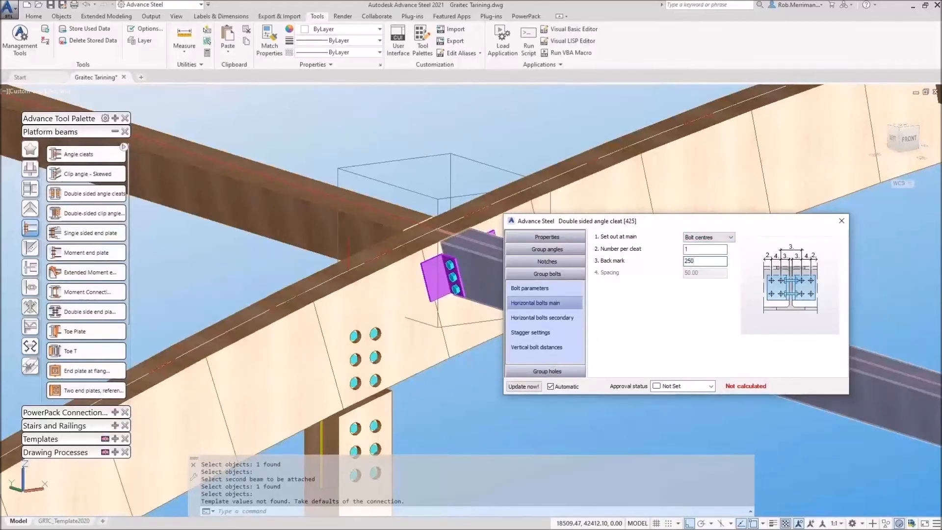
pyautogui.click(701, 250)
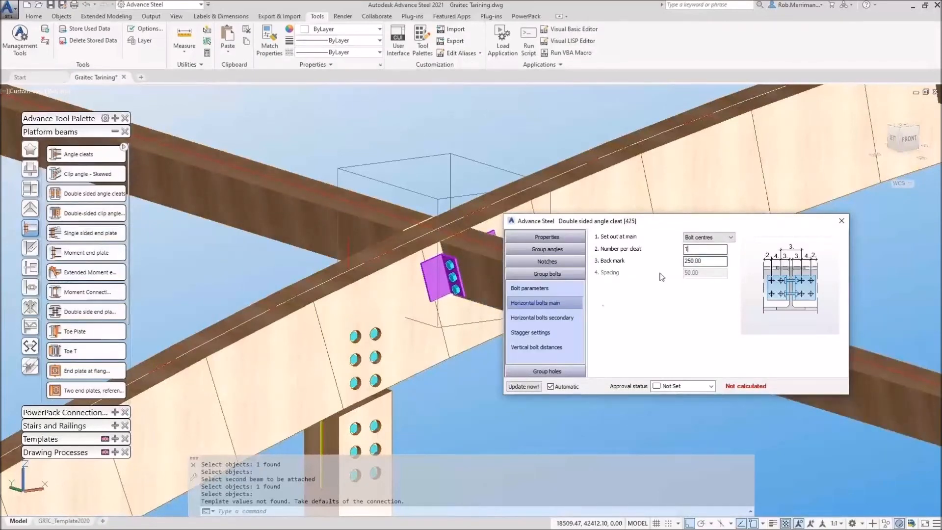
# - Set the number of vertical bolts in group 1 of the double sided angle cleats to 2
pyautogui.click(572, 320)
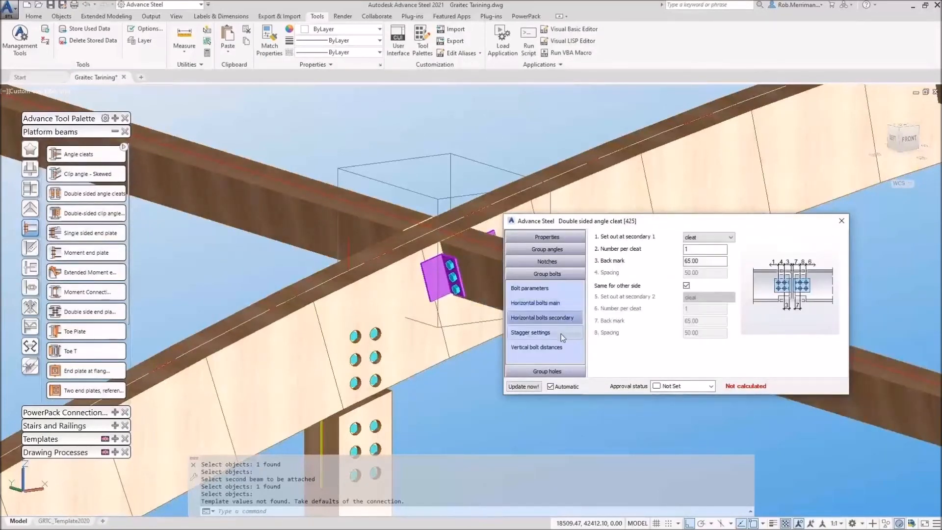
pyautogui.click(561, 333)
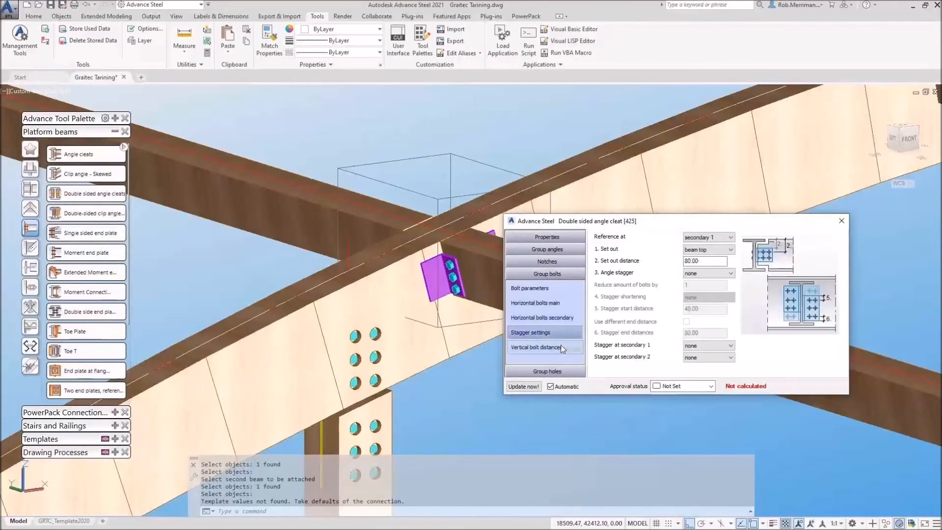
pyautogui.click(555, 371)
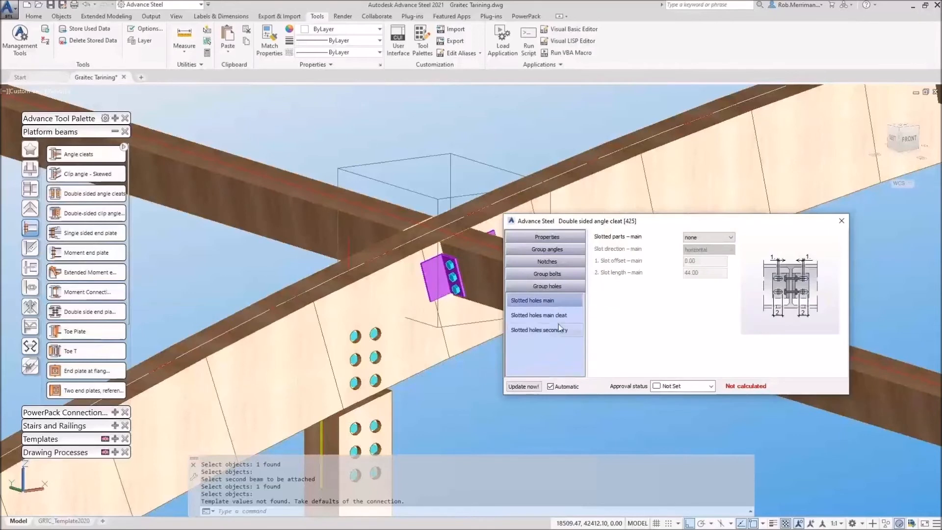
pyautogui.click(560, 276)
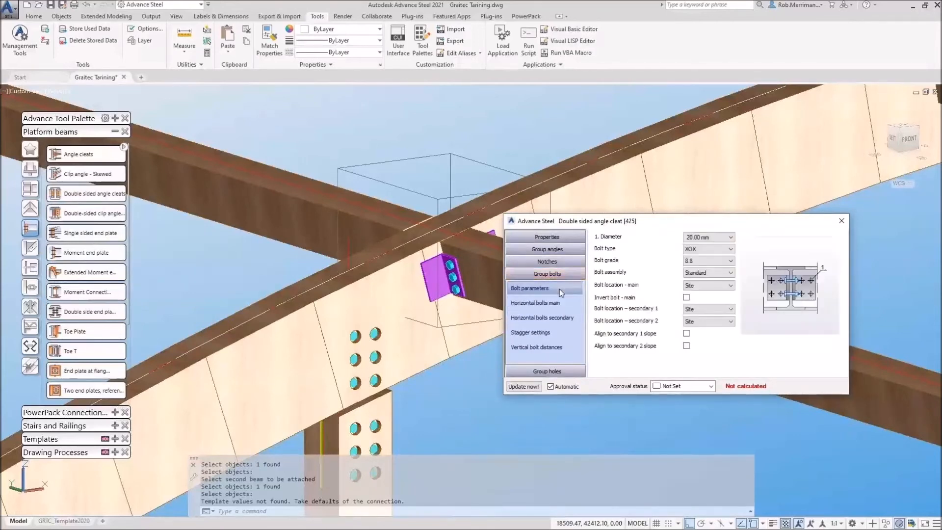
pyautogui.click(558, 304)
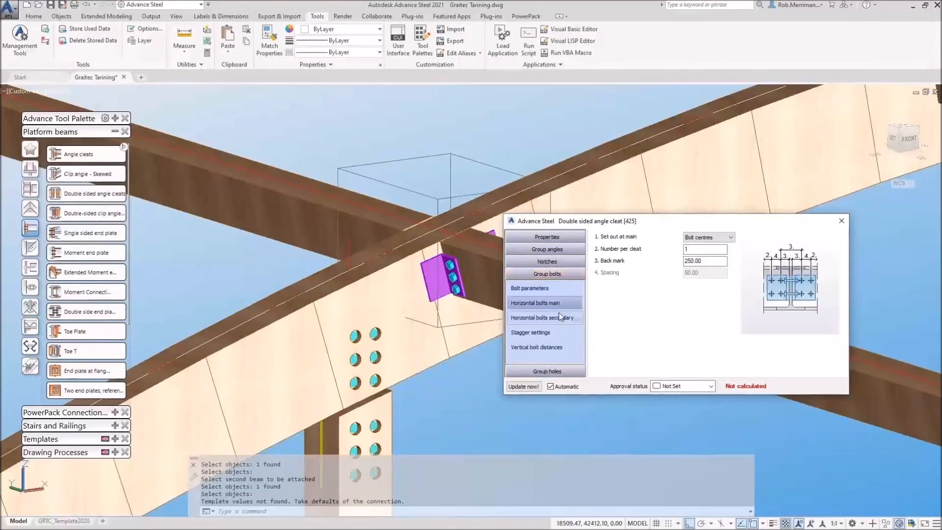
pyautogui.click(555, 345)
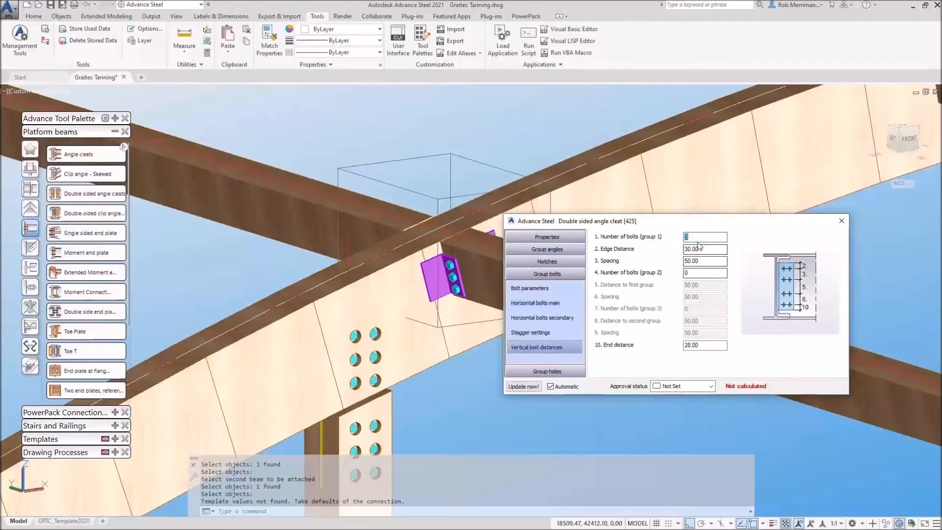
pyautogui.write('2')
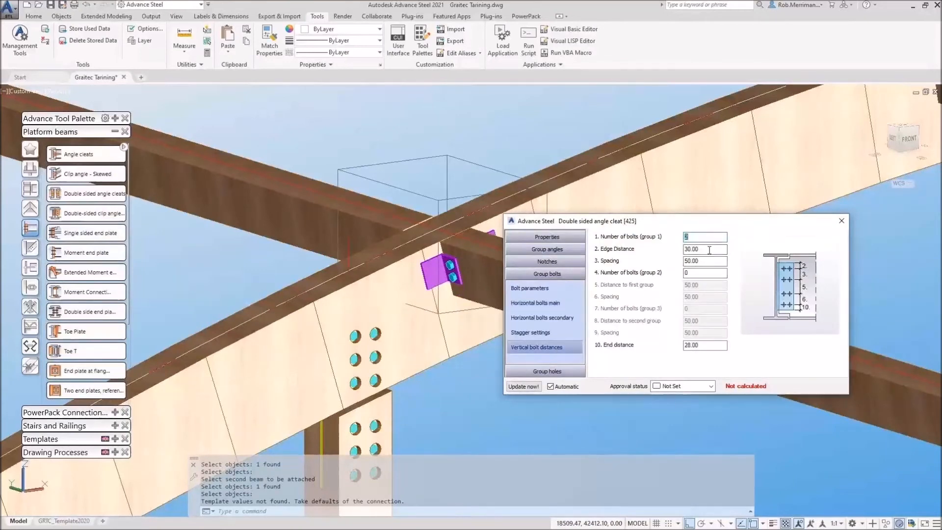
pyautogui.click(710, 259)
pyautogui.press('Return')
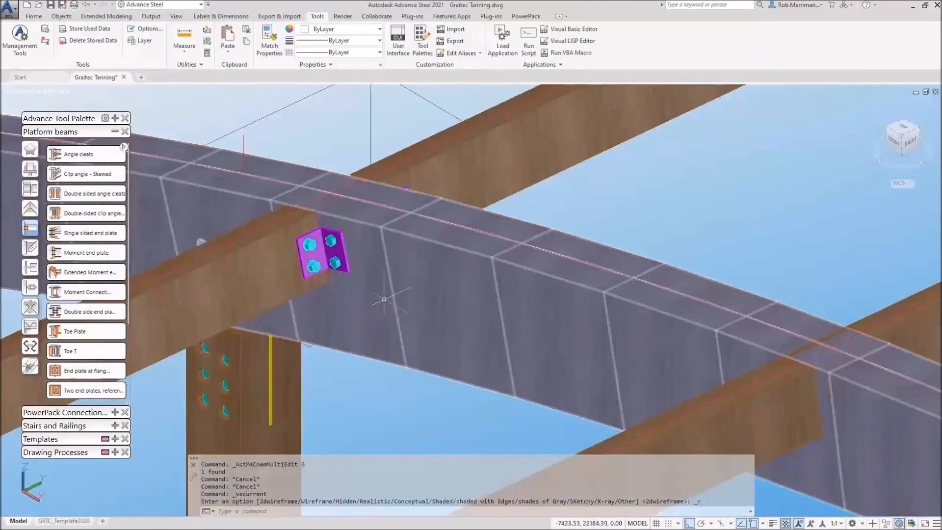
# - From the left side view, select the frames and purlins of both end bays and display only those objects
pyautogui.keyDown('shift'); pyautogui.moveTo(384, 298); pyautogui.dragTo(629, 245, button='middle'); pyautogui.keyUp('shift')
pyautogui.scroll(-5, 382, 298)
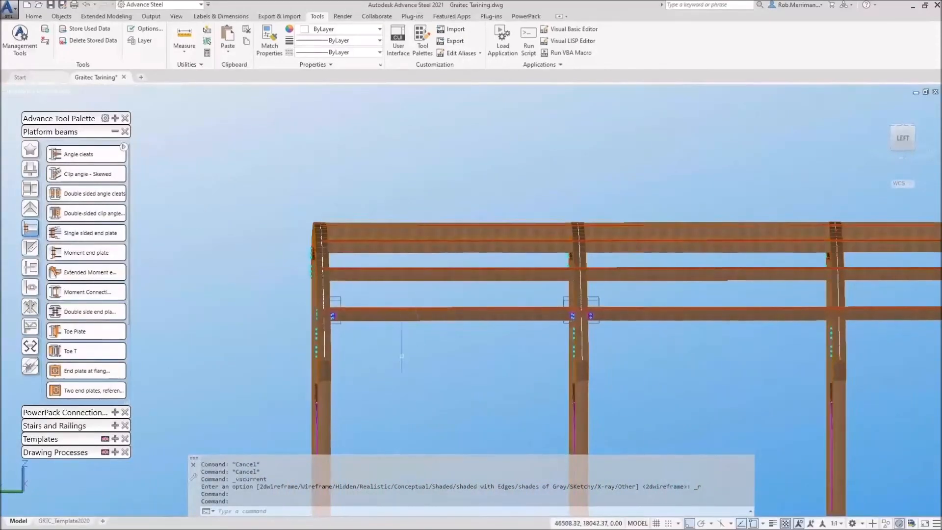
pyautogui.click(394, 390)
pyautogui.scroll(-4, 339, 338)
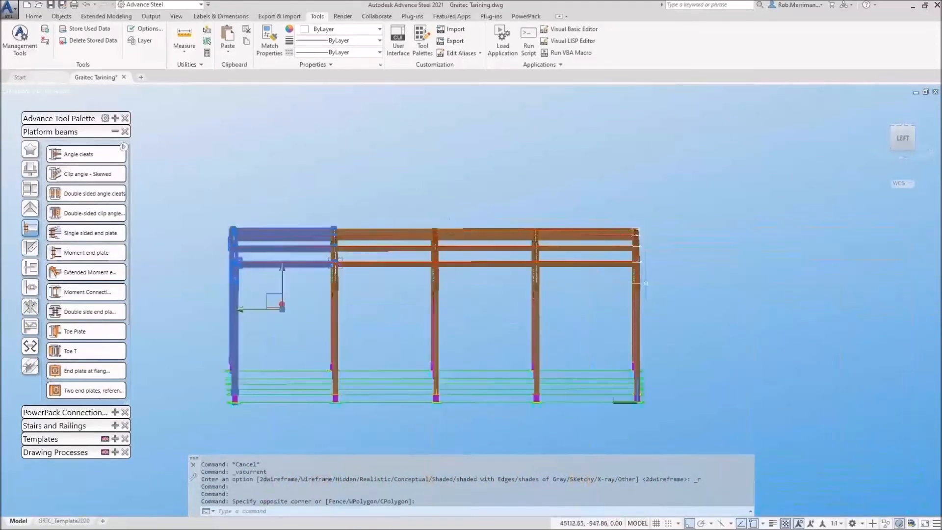
pyautogui.click(662, 305)
pyautogui.click(626, 202)
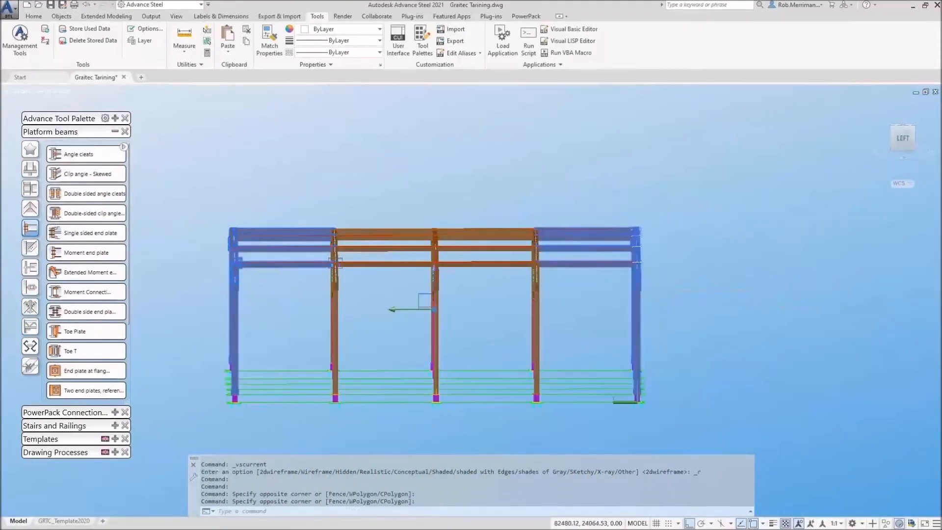
pyautogui.click(105, 132)
pyautogui.click(111, 119)
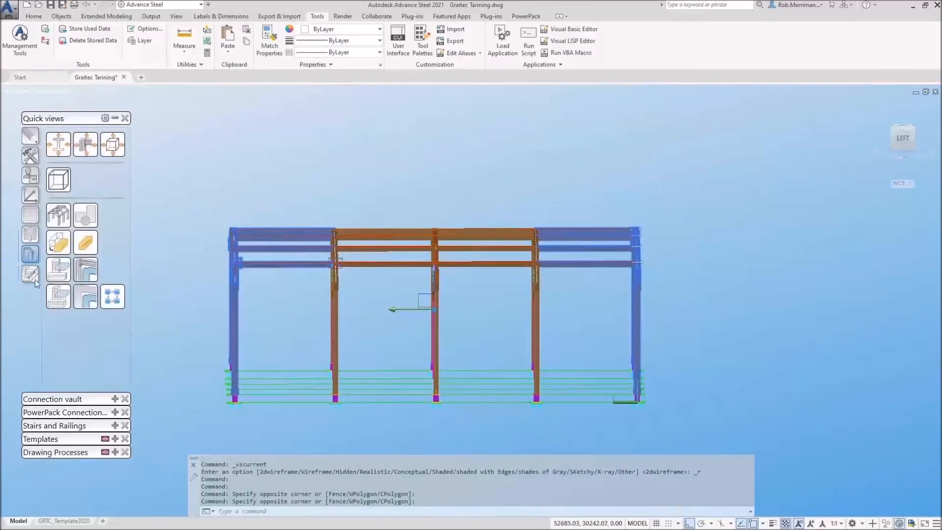
pyautogui.click(58, 295)
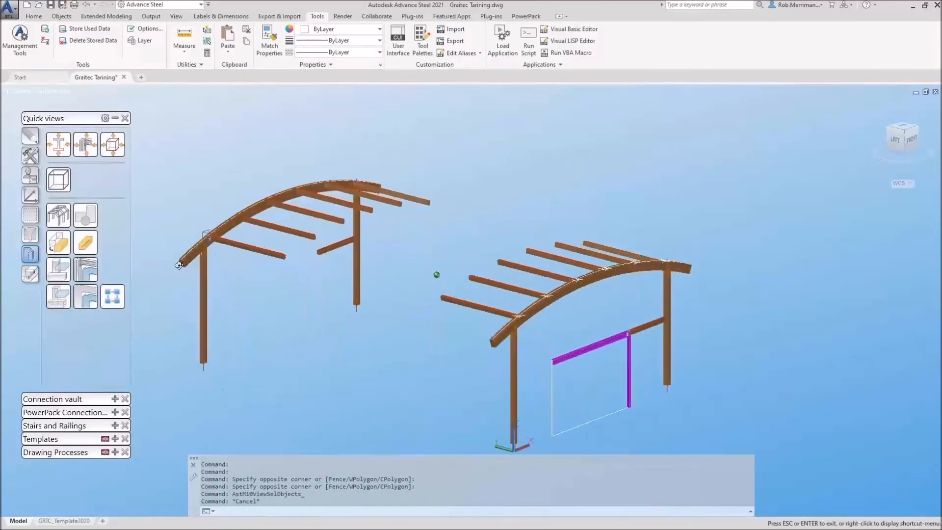
# - Propagate the angle cleat joint at the end curved beam's lowest purlin to the matching purlin connections
pyautogui.scroll(10, 215, 233)
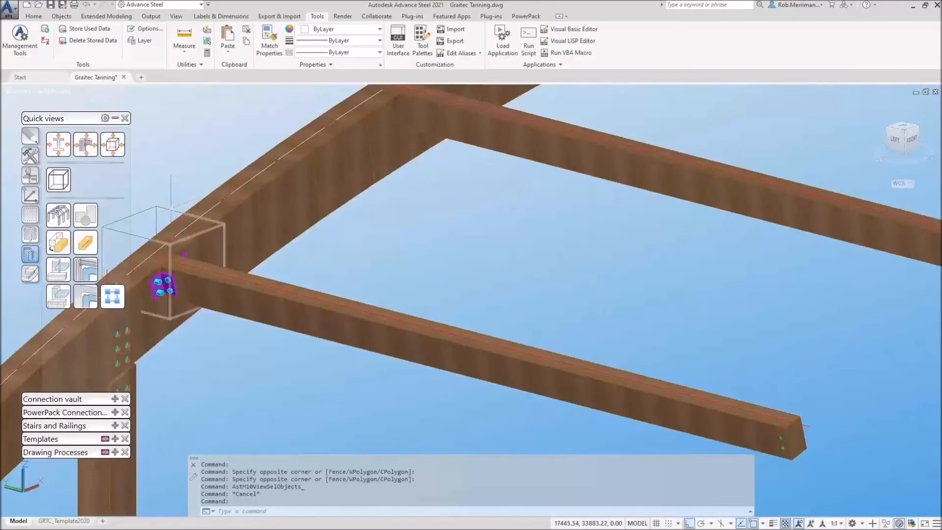
pyautogui.rightClick(187, 161)
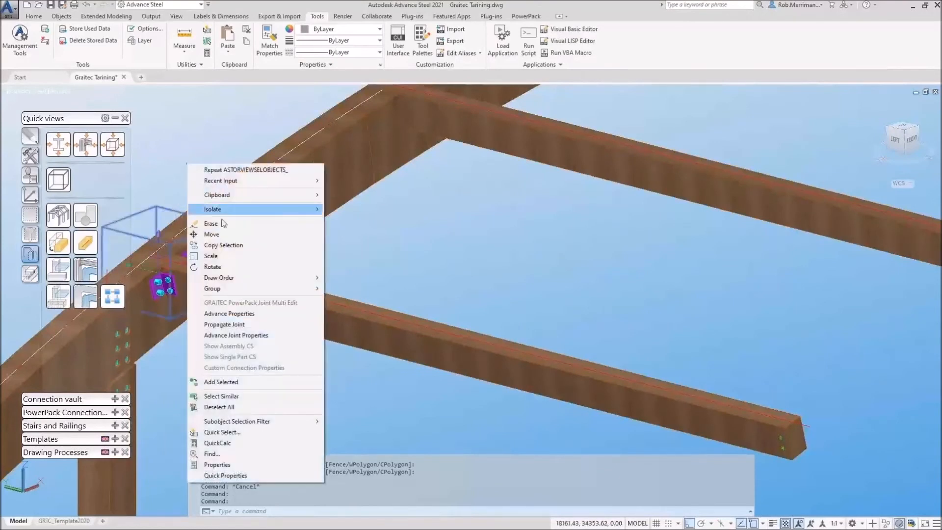
pyautogui.click(251, 324)
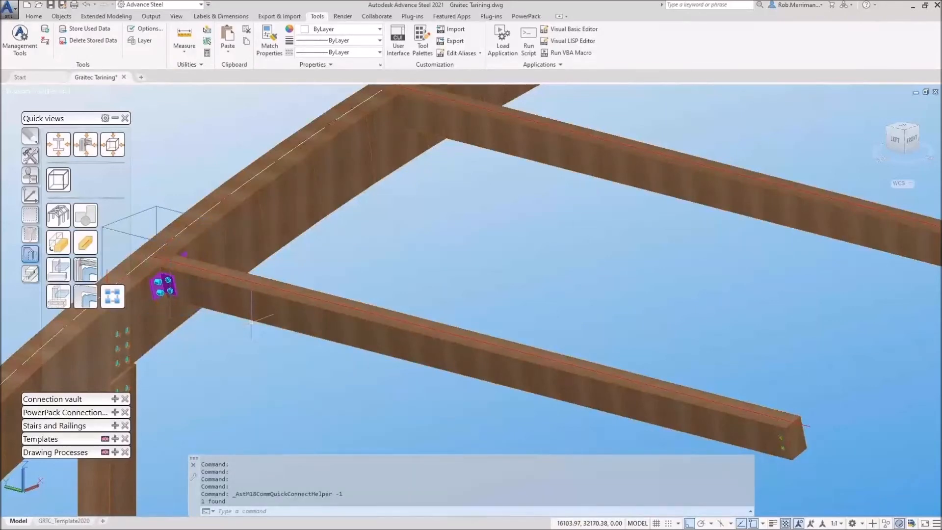
# - Try to propagate the angle cleat joint again from the lowest purlin on the end curved beam
pyautogui.scroll(-5, 251, 322)
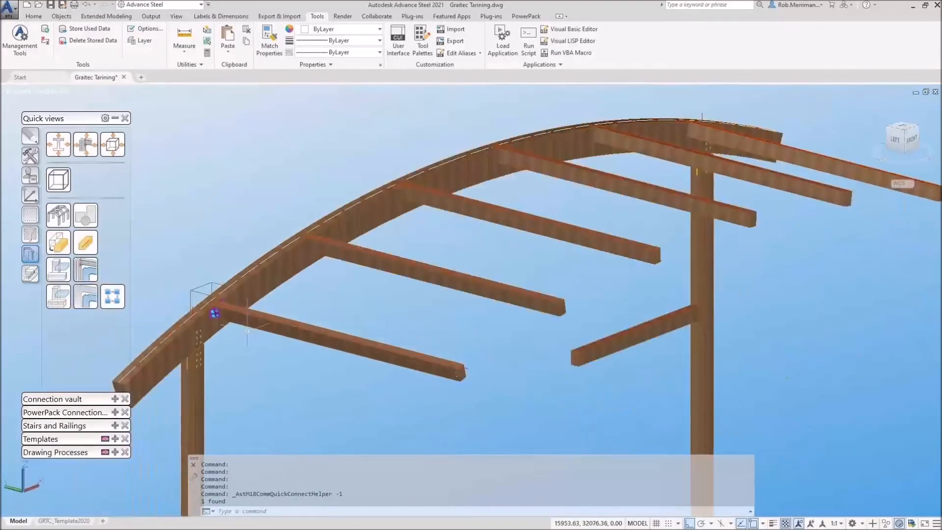
pyautogui.rightClick(217, 285)
pyautogui.rightClick(218, 285)
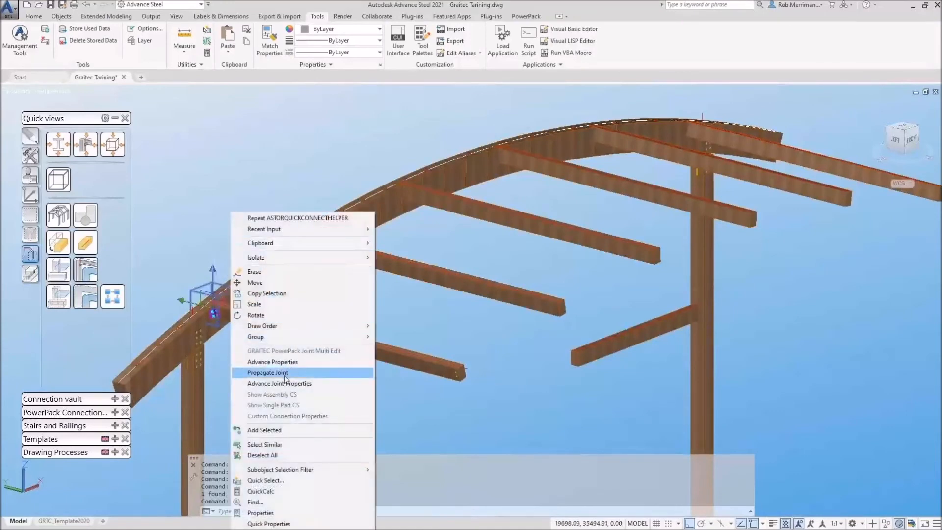
pyautogui.click(275, 370)
pyautogui.scroll(-5, 283, 373)
pyautogui.scroll(3, 270, 291)
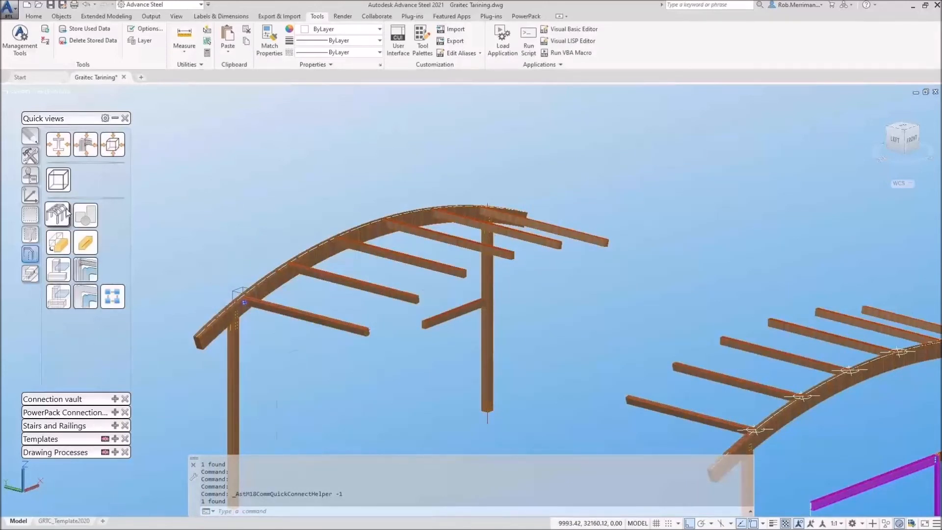
# - Display all objects and start a multiple joint transfer from the lowest purlin's angle cleat, with both end curved beams as the first input
pyautogui.click(67, 212)
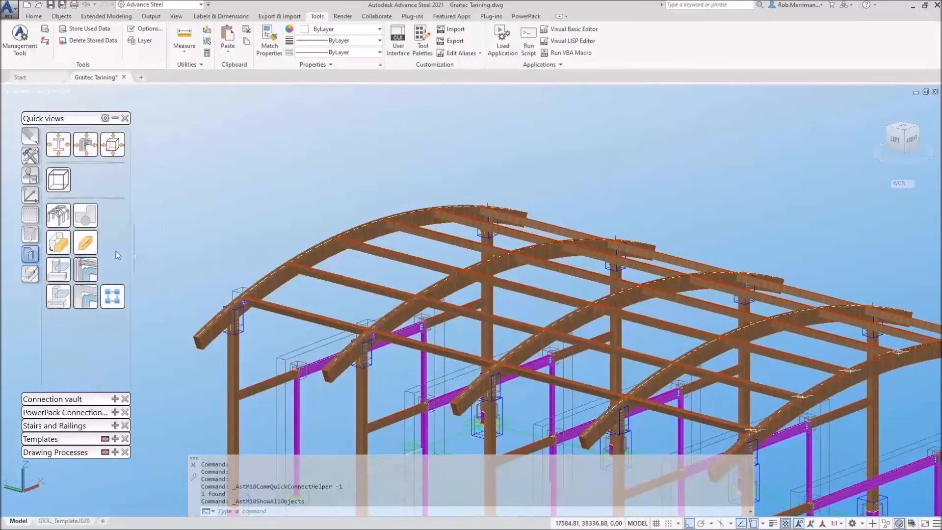
pyautogui.click(30, 155)
pyautogui.click(120, 270)
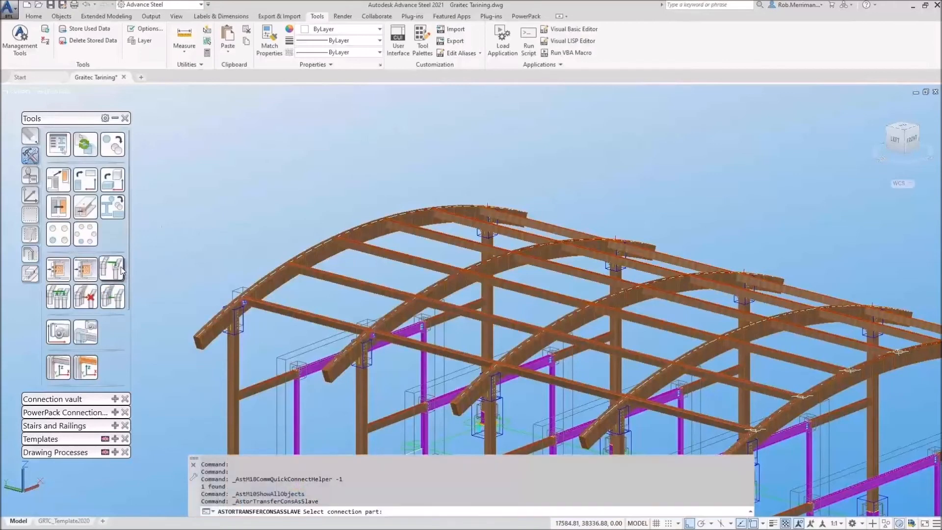
pyautogui.click(58, 296)
pyautogui.scroll(3, 244, 299)
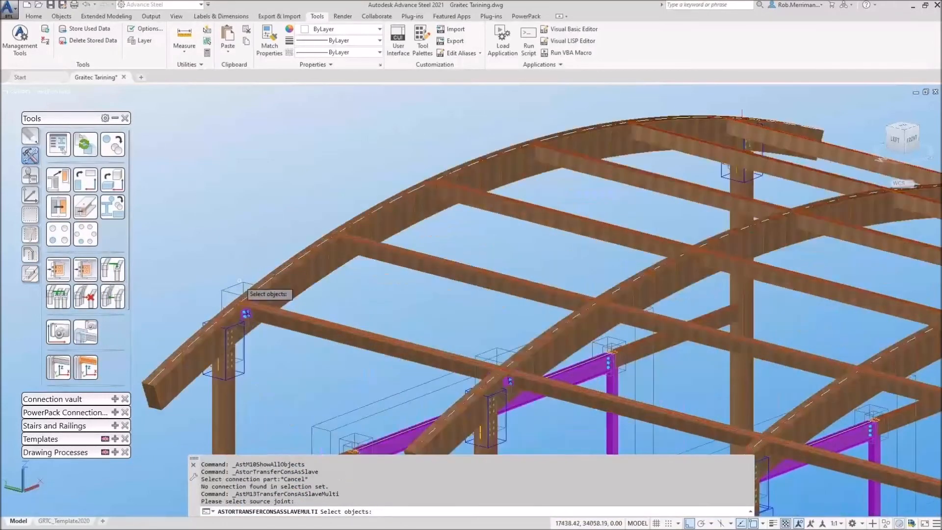
pyautogui.click(245, 313)
pyautogui.press('Return')
pyautogui.click(299, 280)
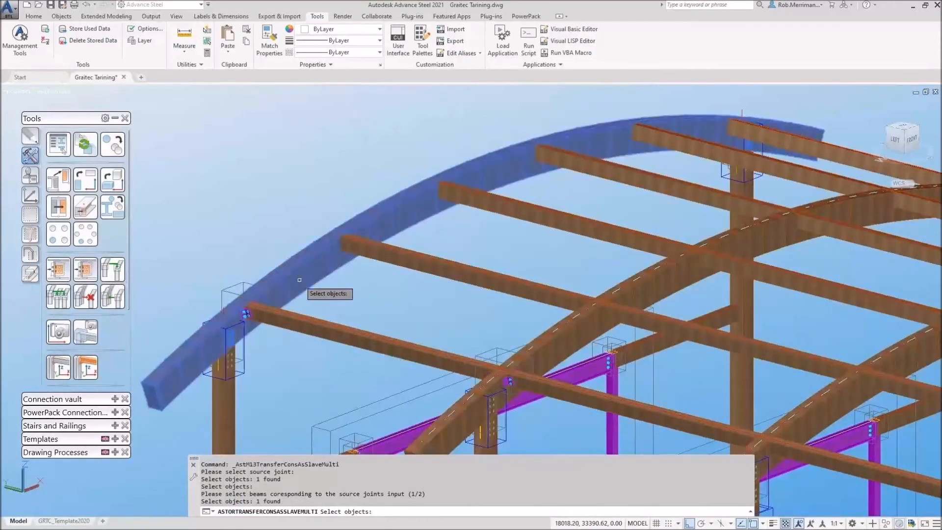
pyautogui.scroll(-4, 299, 279)
pyautogui.click(675, 365)
pyautogui.press('Return')
# - Transfer the angle cleat joint to the other five purlins of the first bay and all six purlins of the last bay
pyautogui.click(363, 267)
pyautogui.click(375, 242)
pyautogui.click(403, 219)
pyautogui.click(427, 213)
pyautogui.click(470, 213)
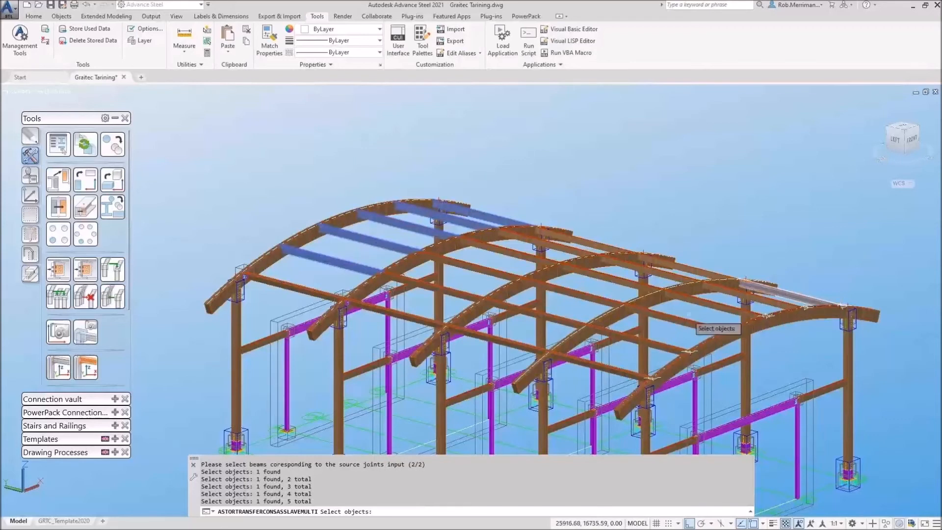
pyautogui.click(613, 369)
pyautogui.click(656, 341)
pyautogui.click(684, 319)
pyautogui.click(719, 305)
pyautogui.click(757, 294)
pyautogui.click(797, 277)
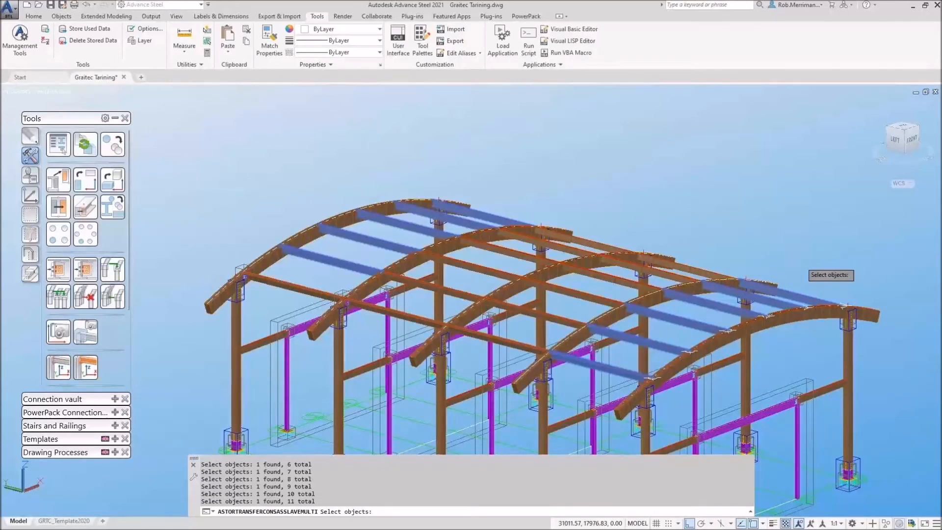
pyautogui.press('Return')
# - Examine the purlin angle cleats along the curved beams and the whole frame from both ends of the building
pyautogui.scroll(4, 244, 277)
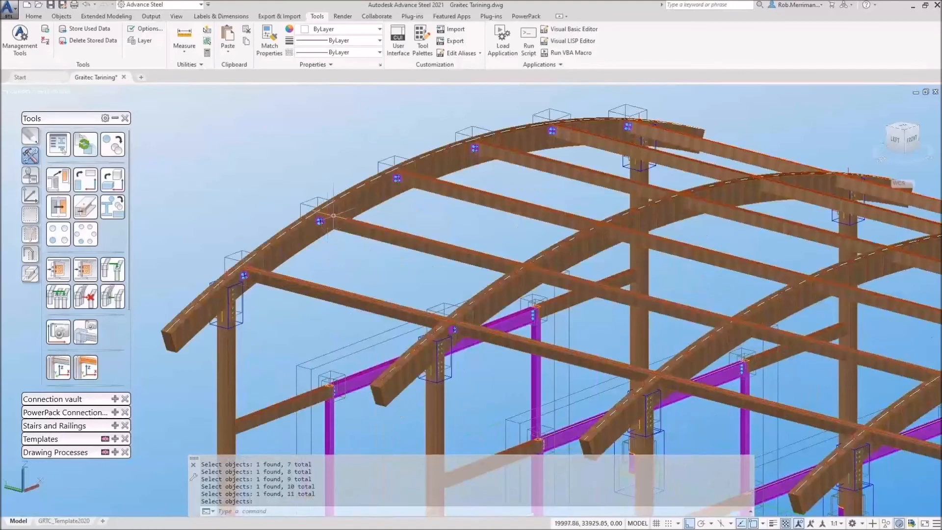
pyautogui.scroll(6, 327, 224)
pyautogui.scroll(-8, 235, 265)
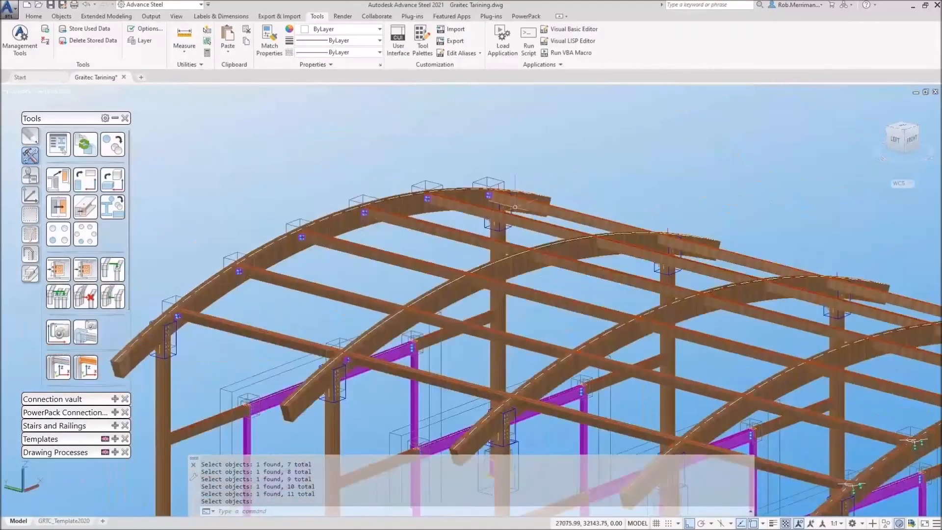
pyautogui.scroll(4, 402, 225)
pyautogui.scroll(-6, 332, 166)
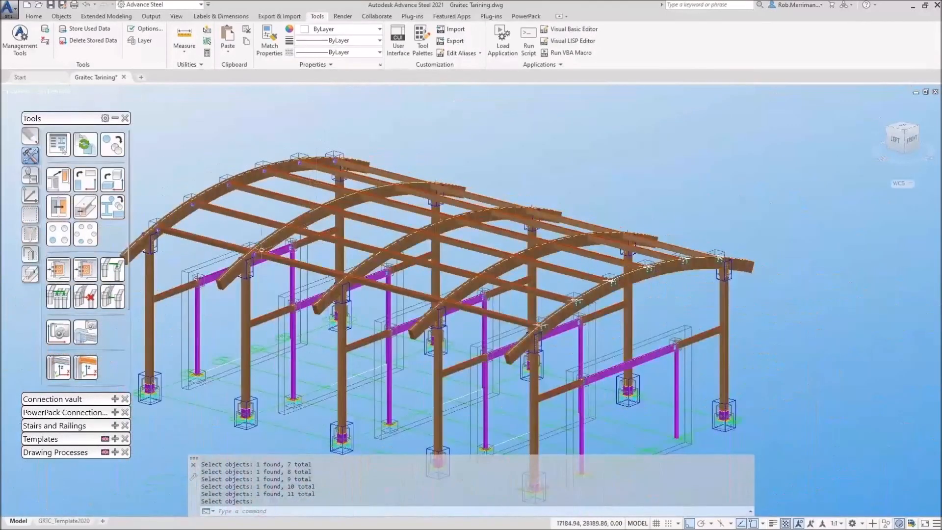
pyautogui.scroll(5, 247, 260)
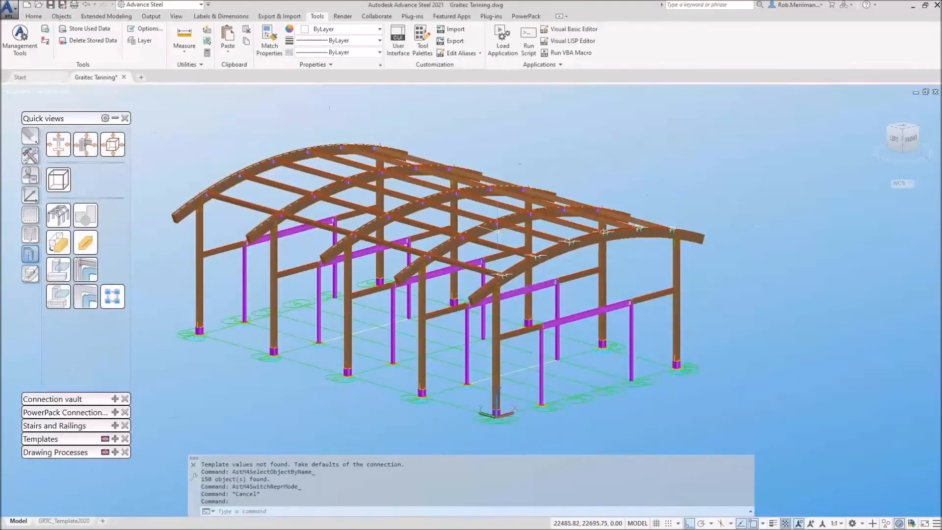
pyautogui.scroll(5, 535, 239)
pyautogui.keyDown('shift'); pyautogui.moveTo(535, 239); pyautogui.dragTo(436, 251, button='middle'); pyautogui.keyUp('shift')
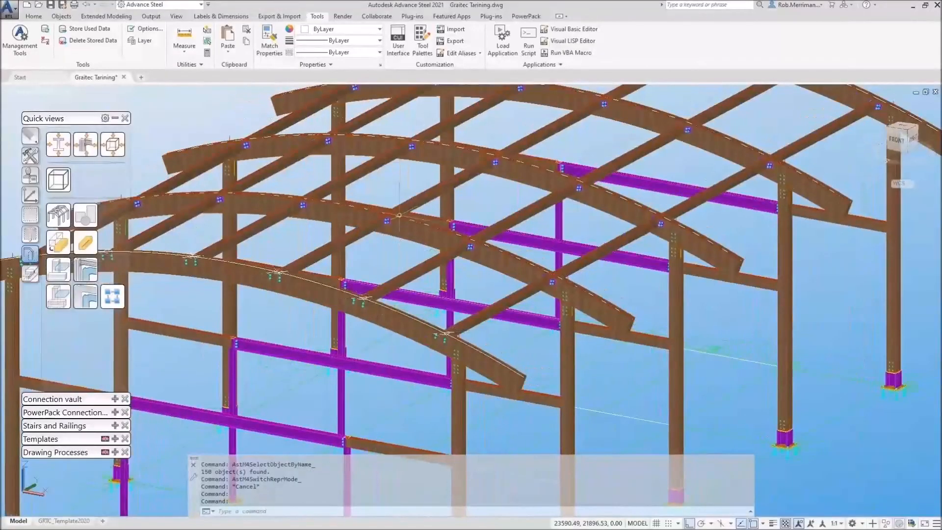
pyautogui.scroll(5, 394, 207)
pyautogui.scroll(-6, 393, 208)
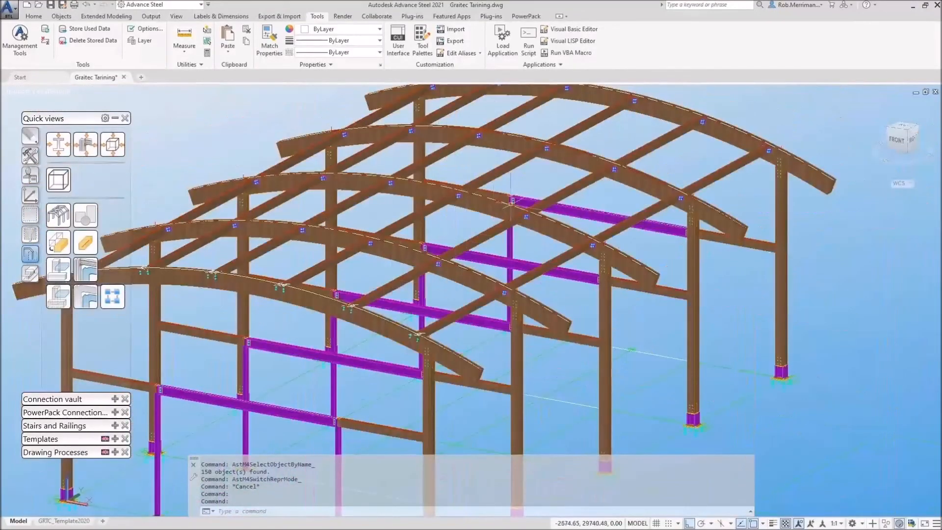
pyautogui.keyDown('shift'); pyautogui.moveTo(495, 227); pyautogui.dragTo(576, 221, button='middle'); pyautogui.keyUp('shift')
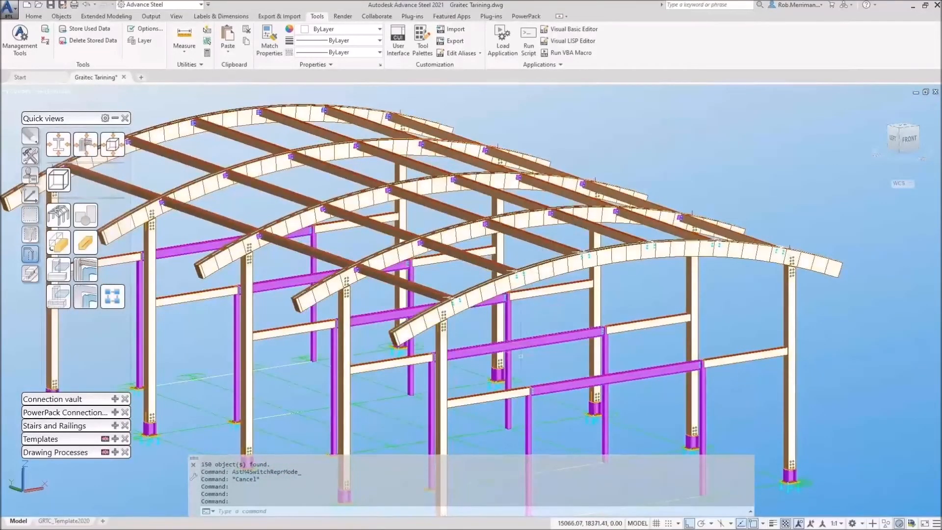
pyautogui.scroll(-2, 471, 445)
pyautogui.keyDown('shift'); pyautogui.moveTo(469, 445); pyautogui.dragTo(479, 271, button='middle'); pyautogui.keyUp('shift')
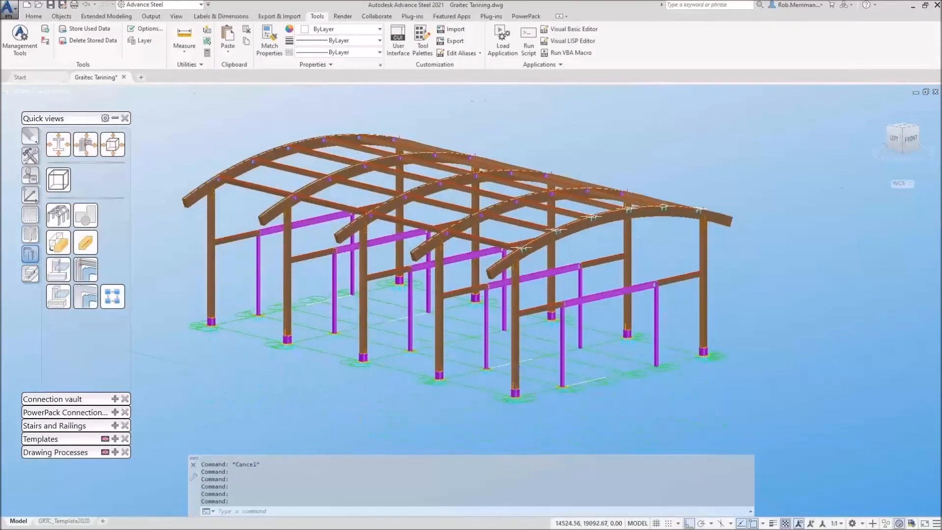
pyautogui.scroll(2, 412, 244)
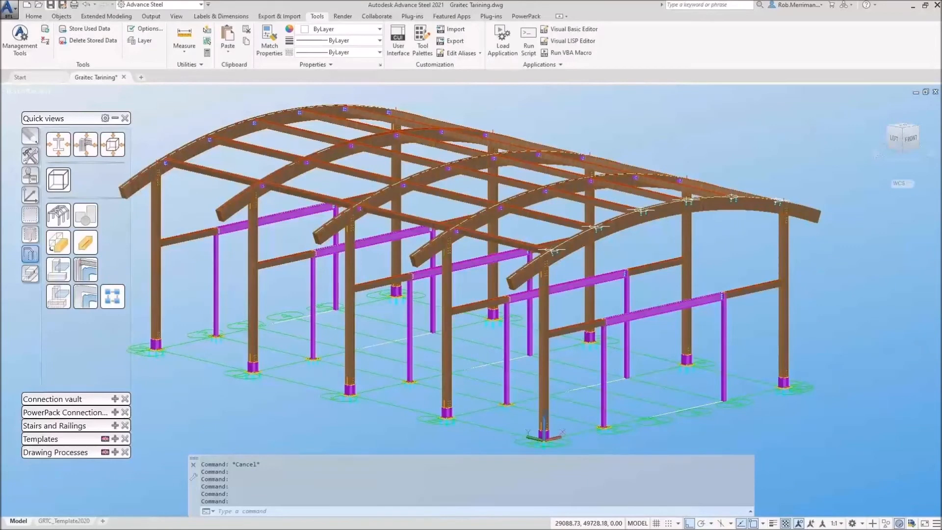
# - Save the drawing
pyautogui.hotkey('ctrl', 's')
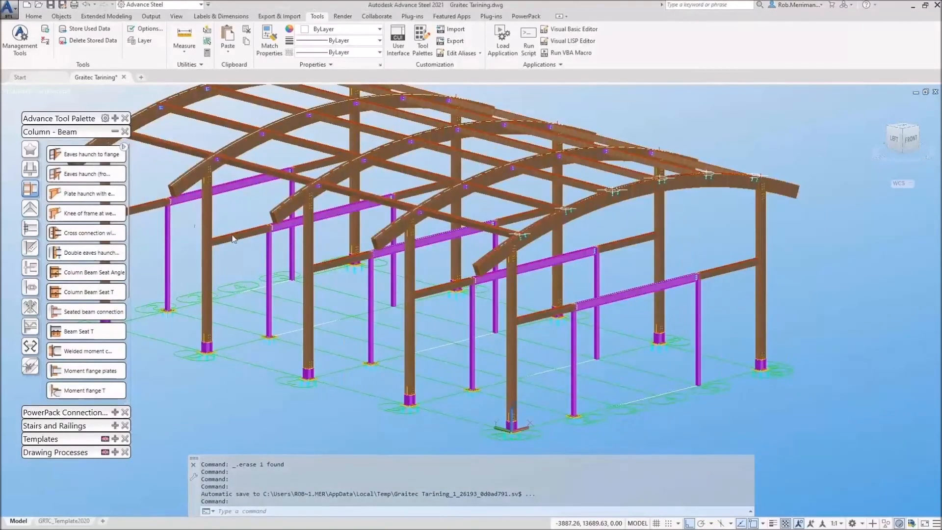
# - Bring up the custom connection tools for the joint between the steel column and the horizontal timber beam
pyautogui.click(114, 131)
pyautogui.click(114, 131)
pyautogui.scroll(8, 653, 283)
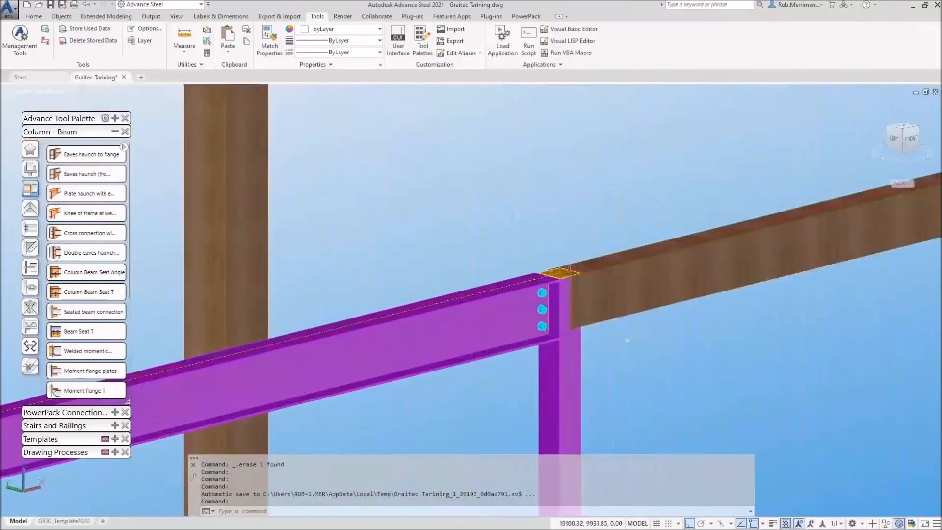
pyautogui.click(114, 120)
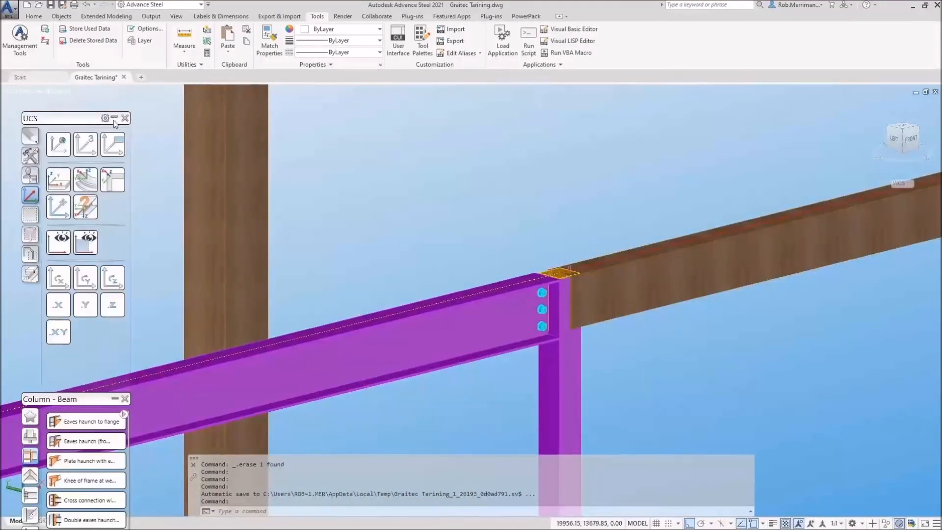
pyautogui.click(33, 17)
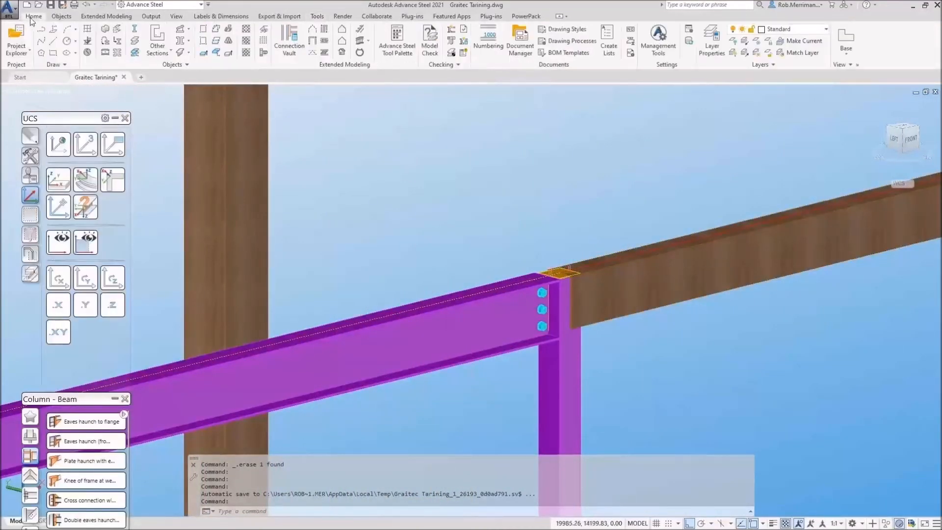
pyautogui.click(32, 174)
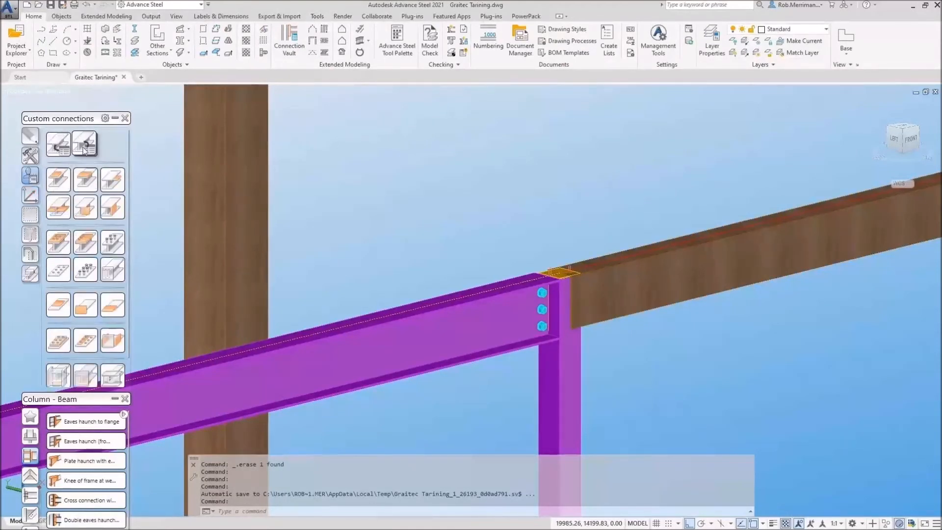
pyautogui.click(85, 148)
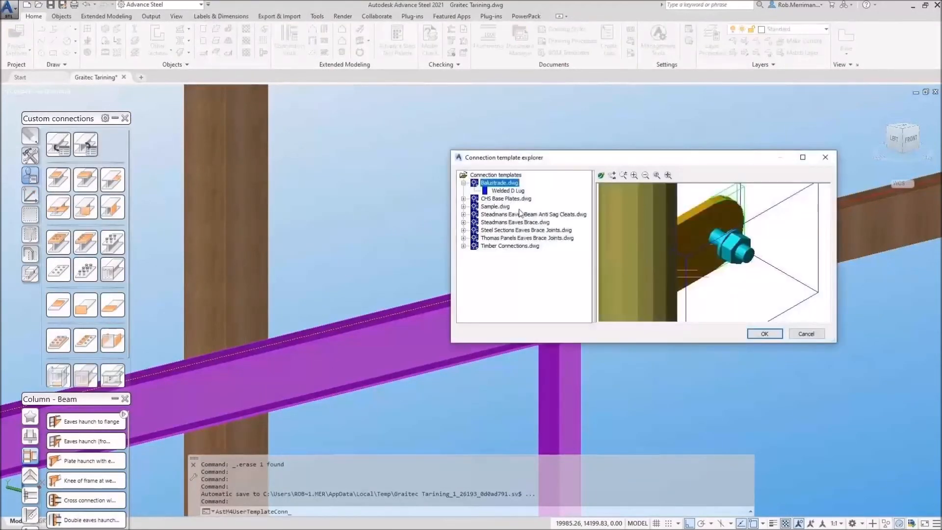
pyautogui.click(463, 247)
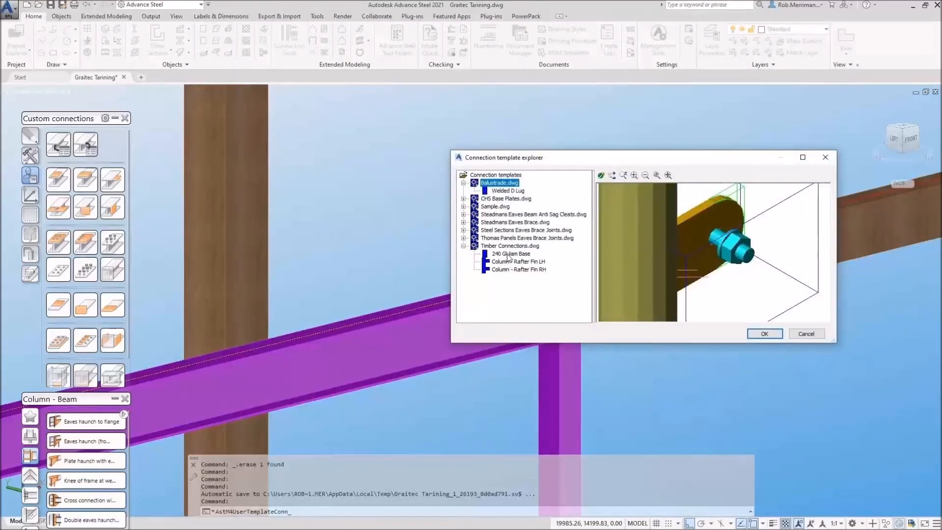
pyautogui.click(825, 157)
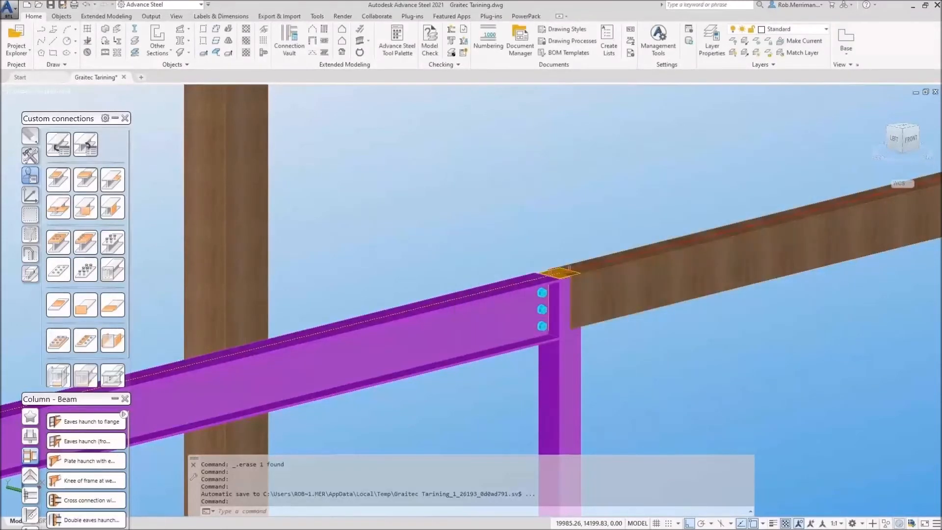
pyautogui.press('Return')
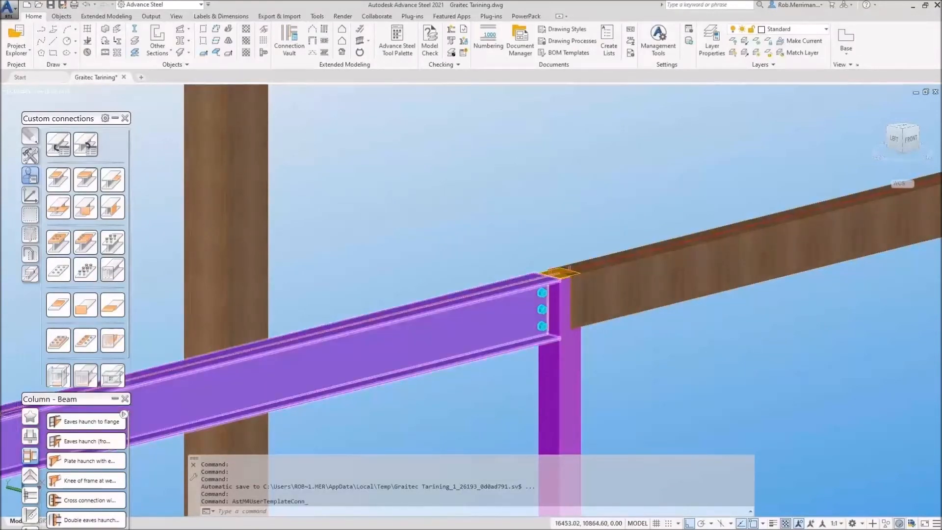
# - Insert the 140 Glulam central fin template from Timber Connections.dwg between the front frame's steel column and its glulam beam
pyautogui.scroll(-3, 502, 226)
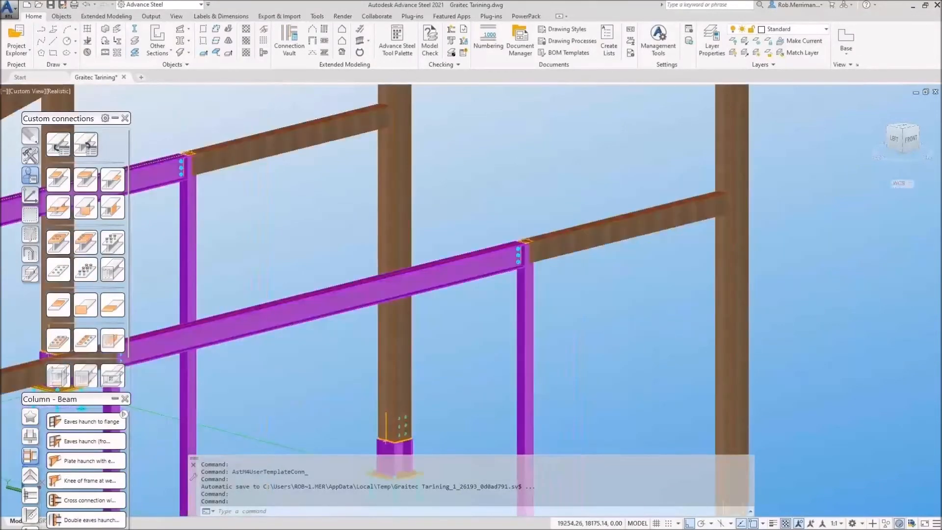
pyautogui.click(93, 147)
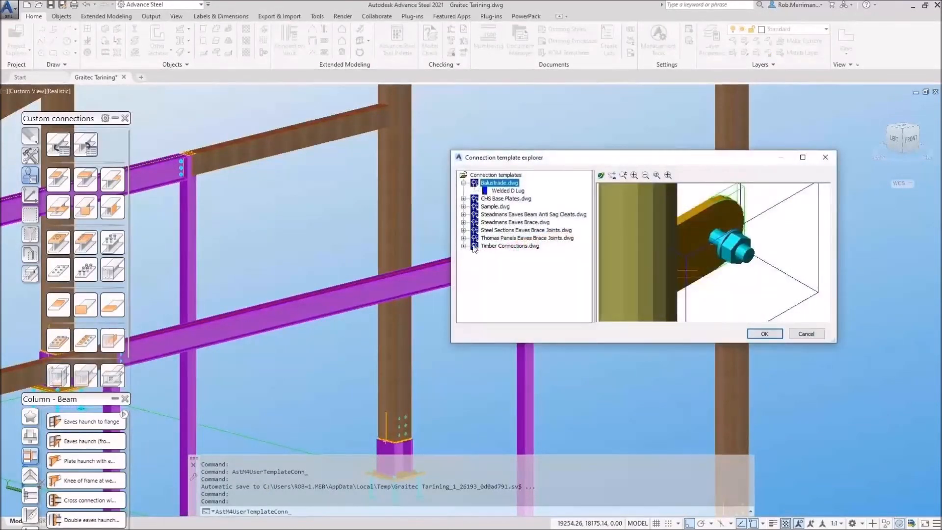
pyautogui.click(463, 245)
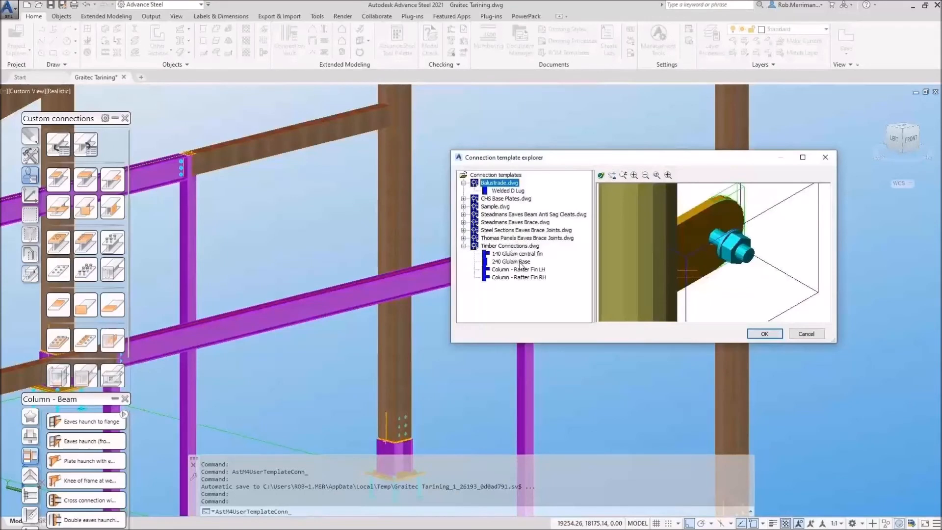
pyautogui.click(493, 254)
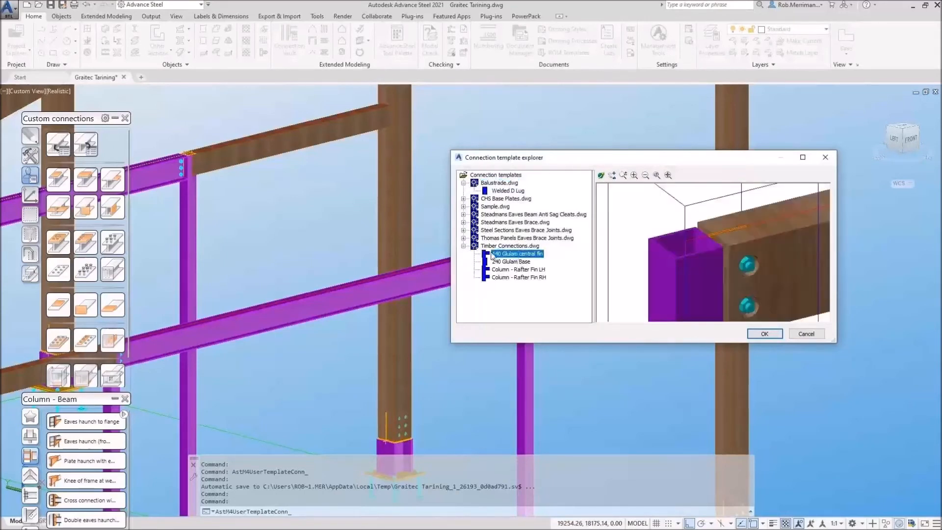
pyautogui.click(763, 333)
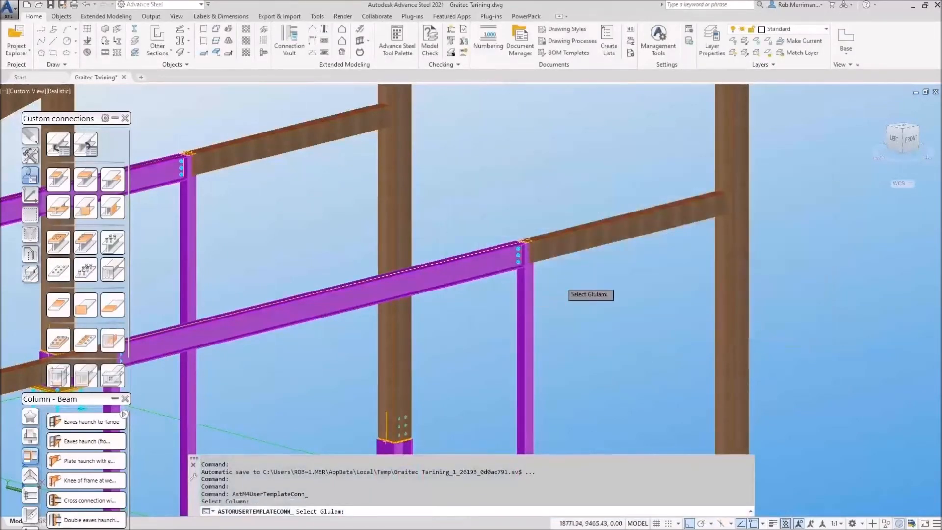
pyautogui.click(548, 246)
# - Repeat the 140 Glulam central fin template from Timber Connections.dwg for the front steel column and the glulam beam beside it
pyautogui.click(60, 146)
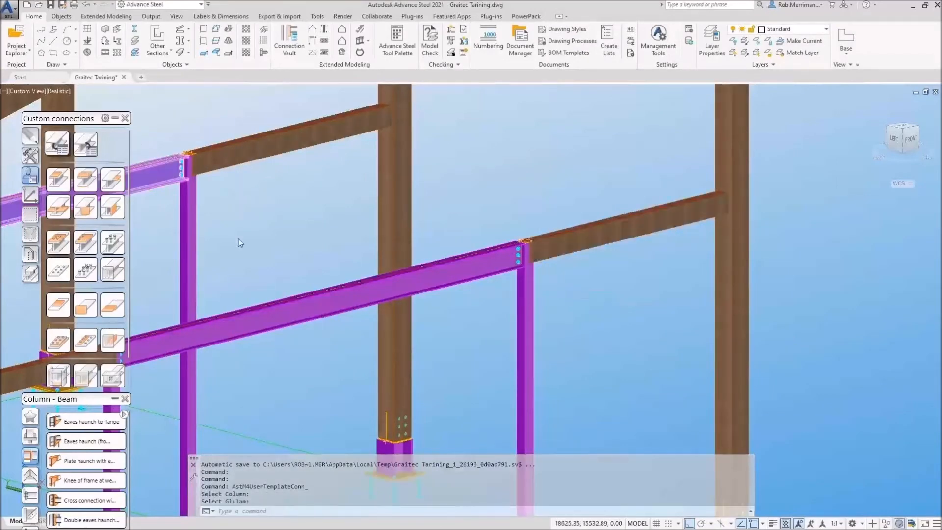
pyautogui.click(554, 196)
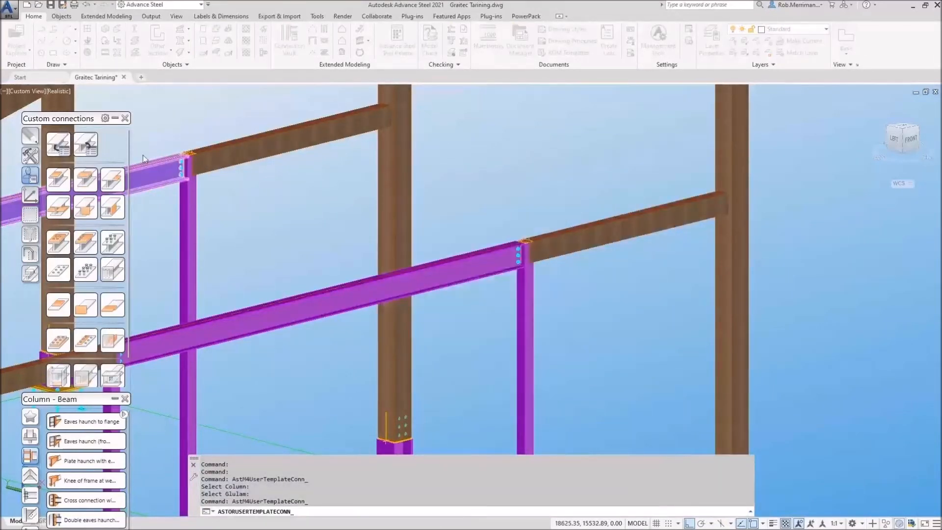
pyautogui.press('Return')
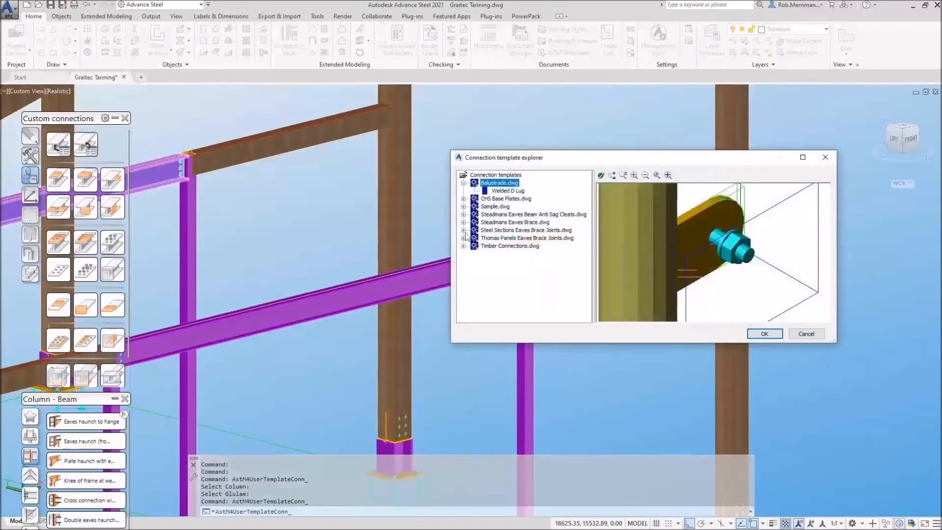
pyautogui.click(464, 246)
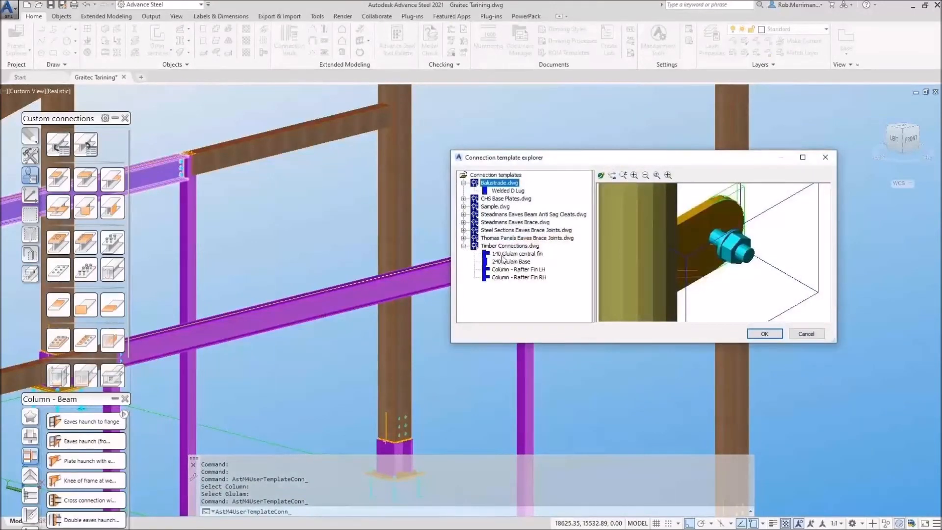
pyautogui.click(505, 254)
pyautogui.click(771, 335)
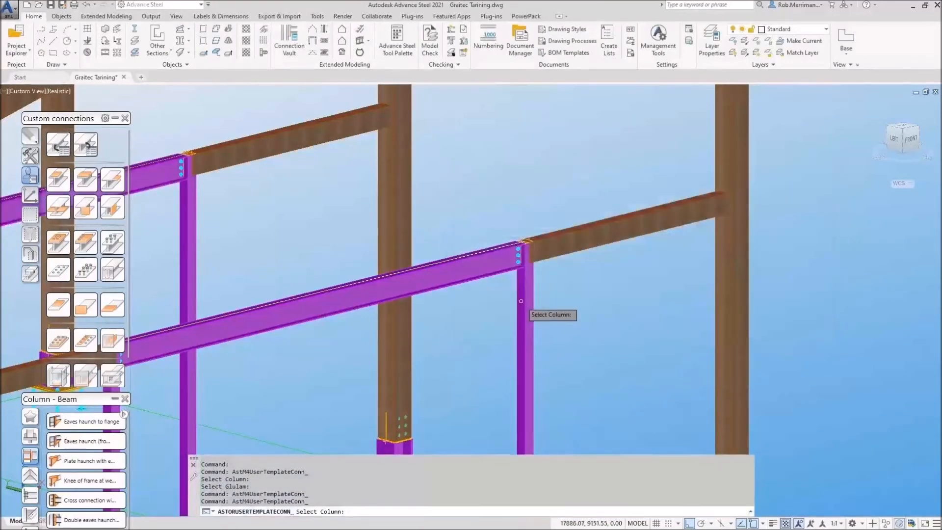
pyautogui.click(520, 300)
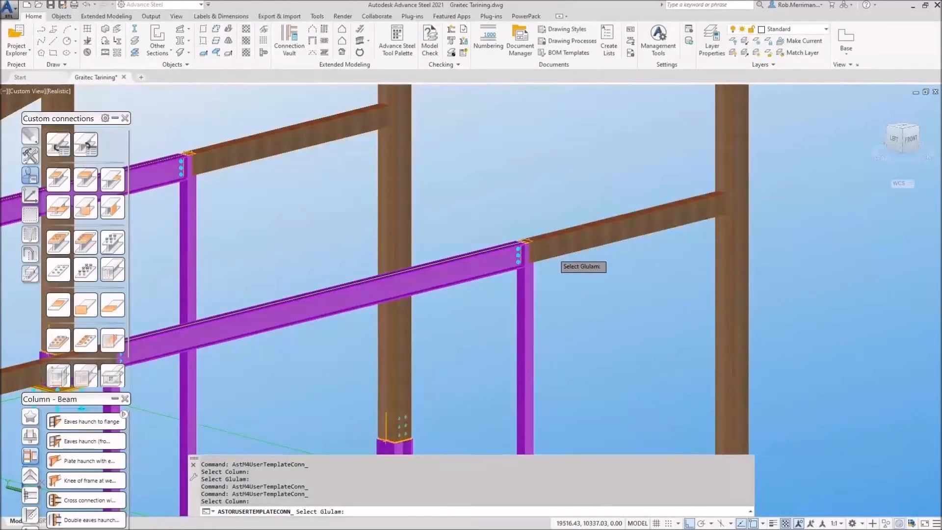
pyautogui.click(553, 255)
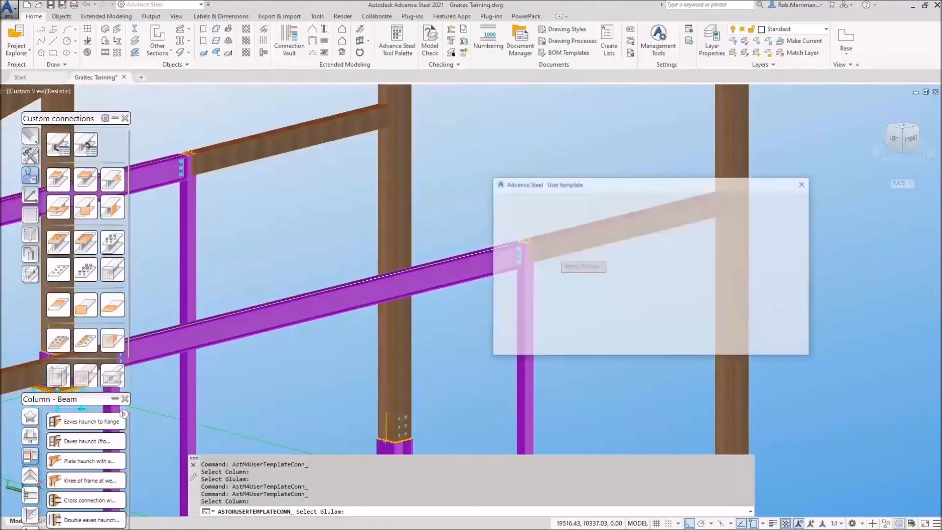
pyautogui.click(803, 183)
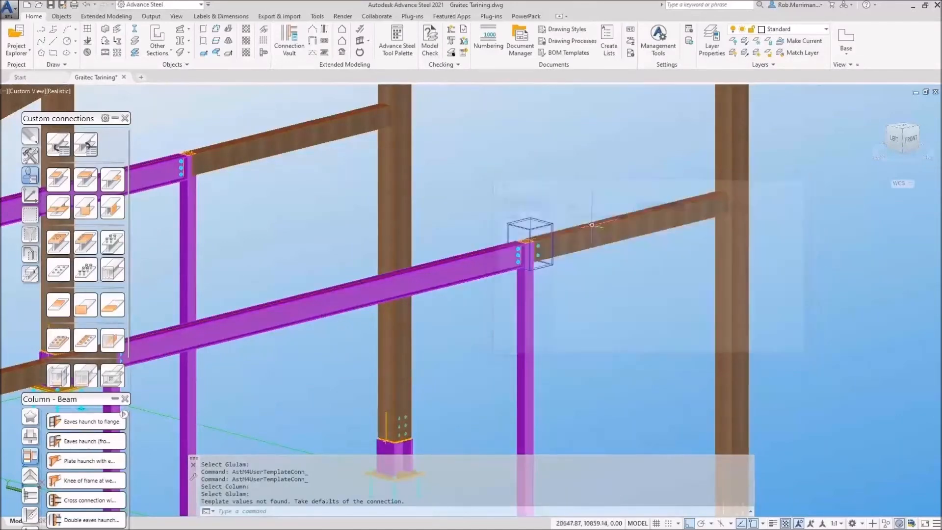
pyautogui.scroll(5, 542, 253)
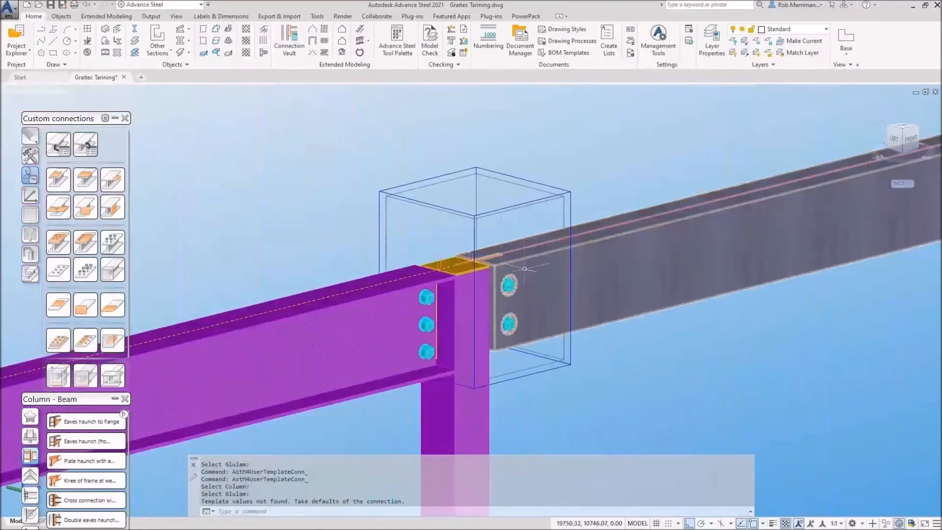
pyautogui.keyDown('shift'); pyautogui.moveTo(505, 267); pyautogui.dragTo(541, 255, button='middle'); pyautogui.keyUp('shift')
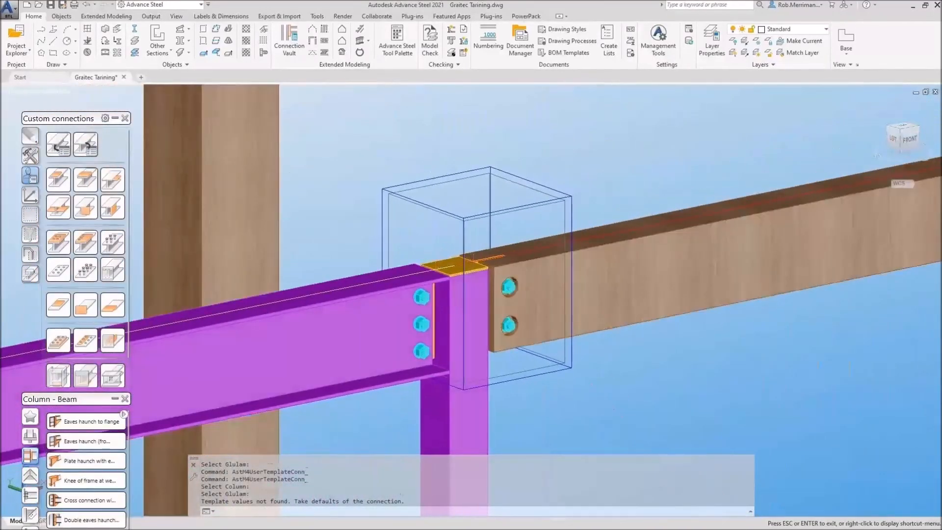
pyautogui.scroll(-5, 516, 280)
# - Add a Column Beam Seat Angle connection between the front frame's outer glulam column and the end of the horizontal glulam beam
pyautogui.click(115, 118)
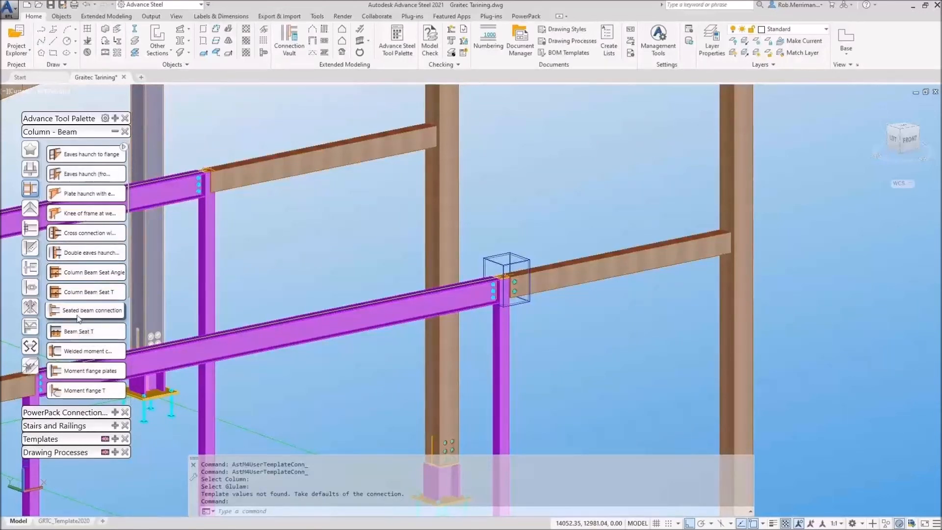
pyautogui.click(79, 281)
pyautogui.click(416, 305)
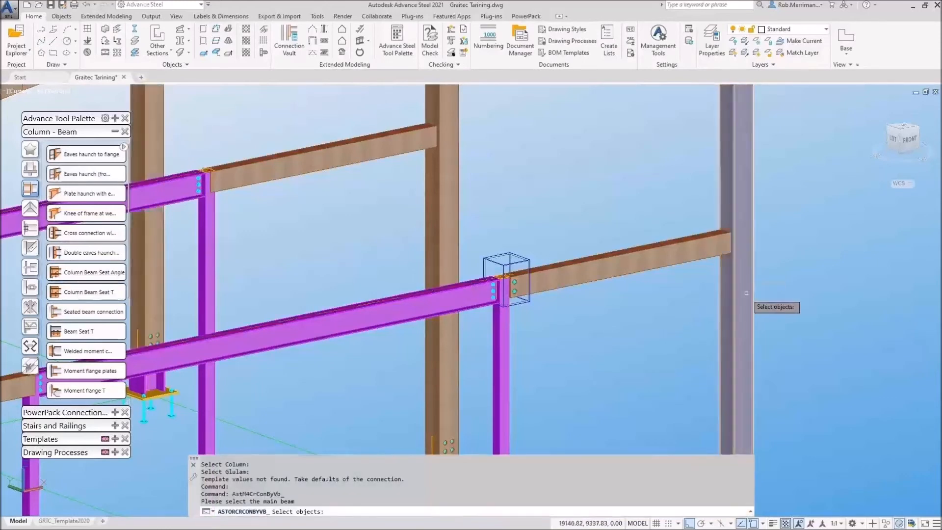
pyautogui.press('Return')
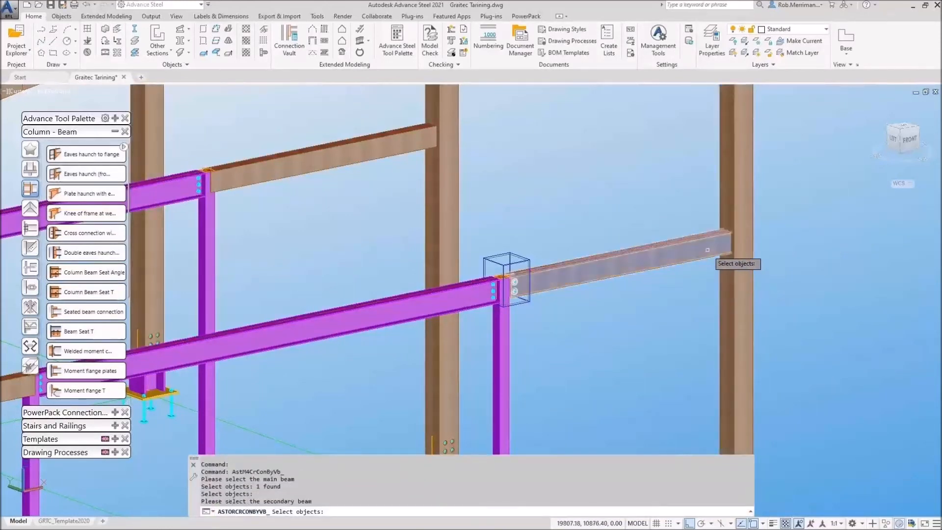
pyautogui.click(708, 250)
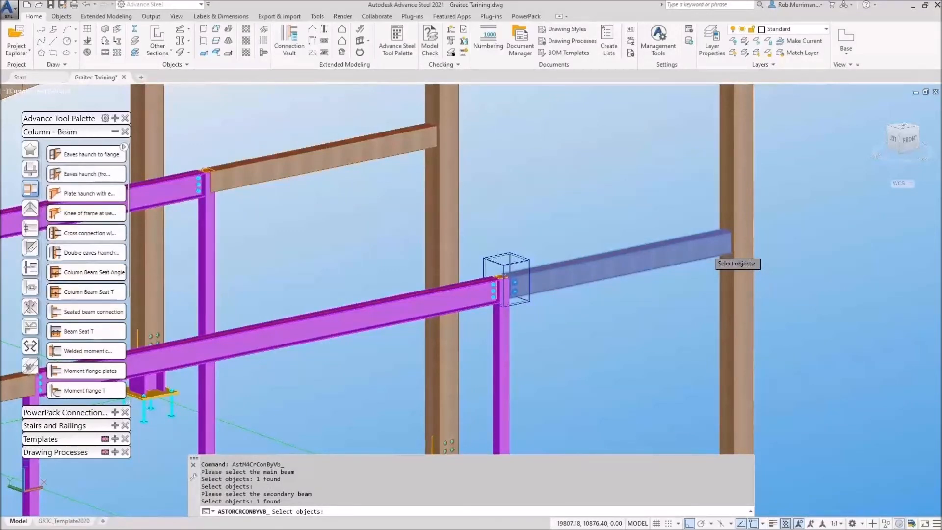
pyautogui.press('Return')
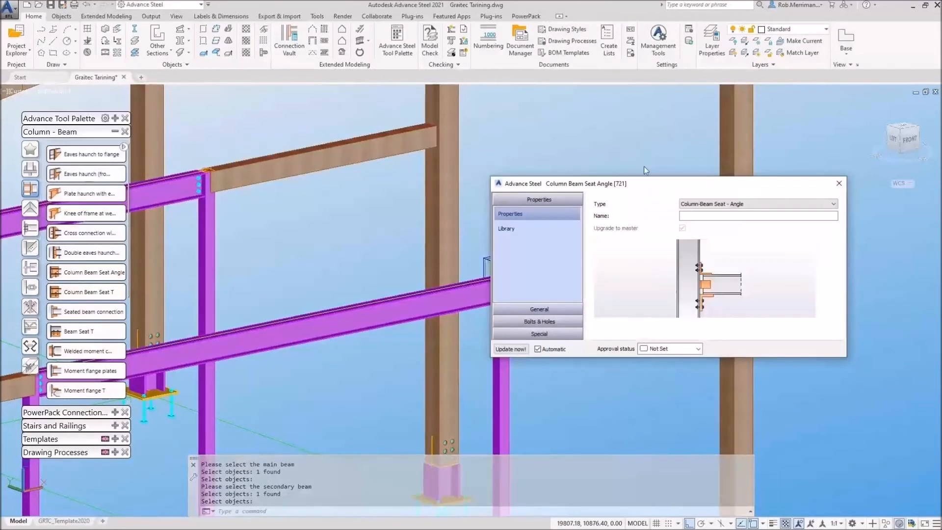
# - Use the 140 Glulam library entry for the column beam seat angle and close the connection's properties
pyautogui.moveTo(518, 192); pyautogui.dragTo(358, 180)
pyautogui.scroll(5, 731, 295)
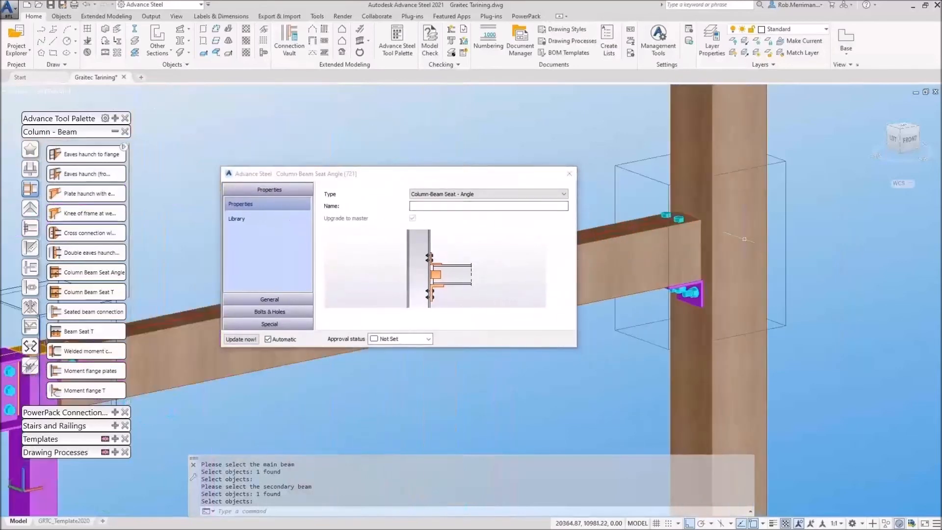
pyautogui.keyDown('shift'); pyautogui.moveTo(731, 295); pyautogui.dragTo(618, 260, button='middle'); pyautogui.keyUp('shift')
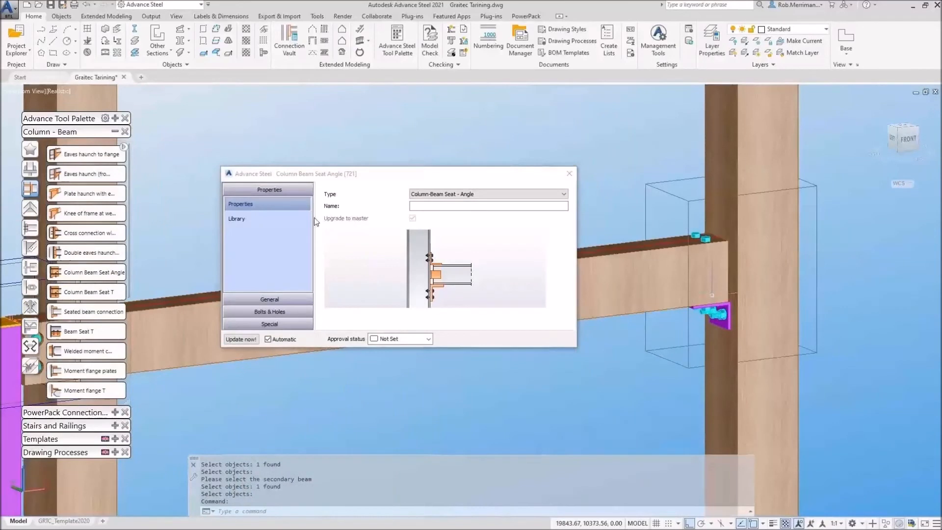
pyautogui.click(251, 230)
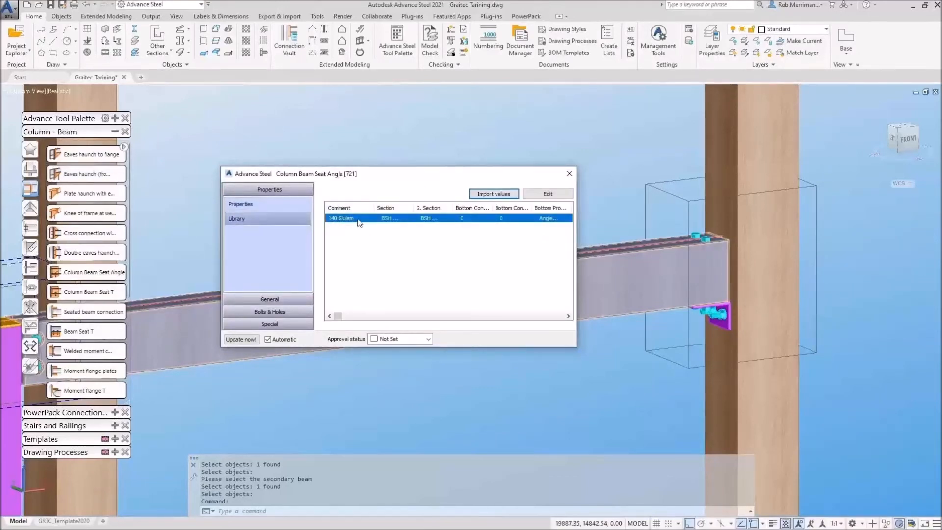
pyautogui.click(569, 173)
pyautogui.scroll(-4, 711, 325)
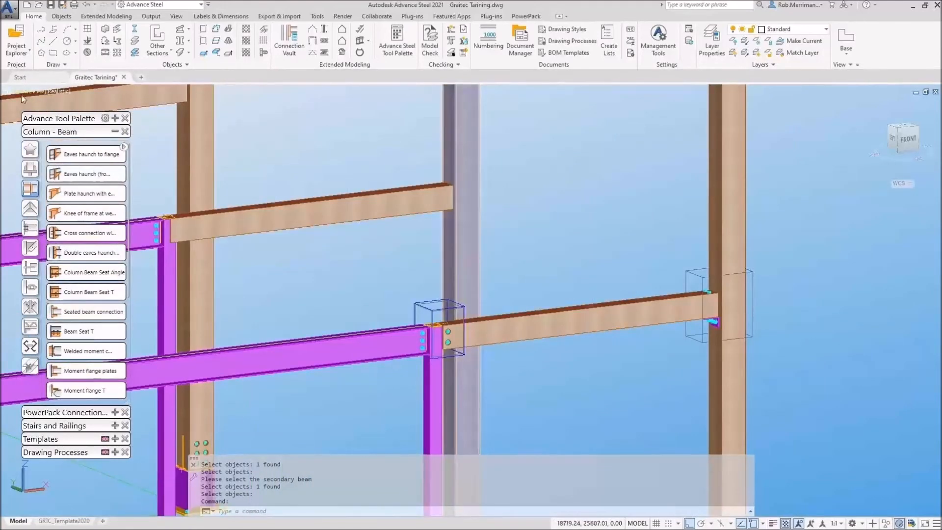
pyautogui.click(21, 91)
pyautogui.click(46, 175)
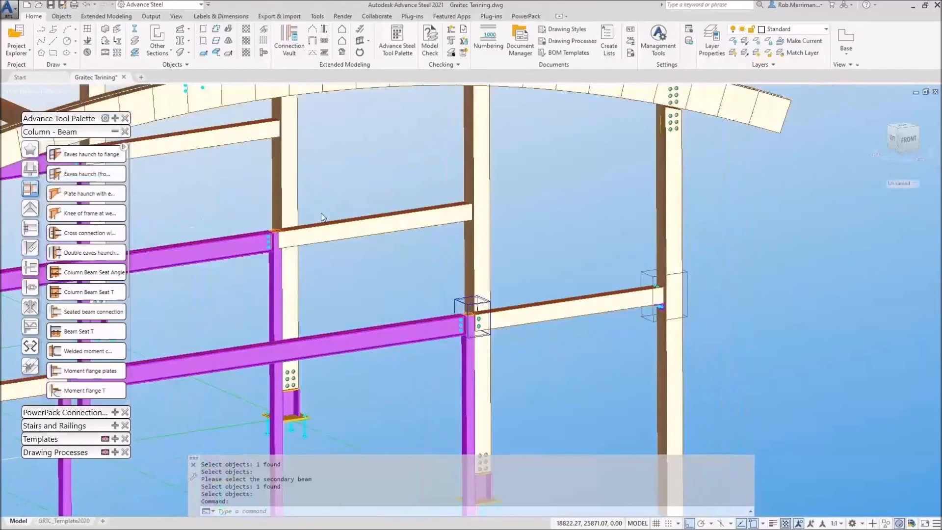
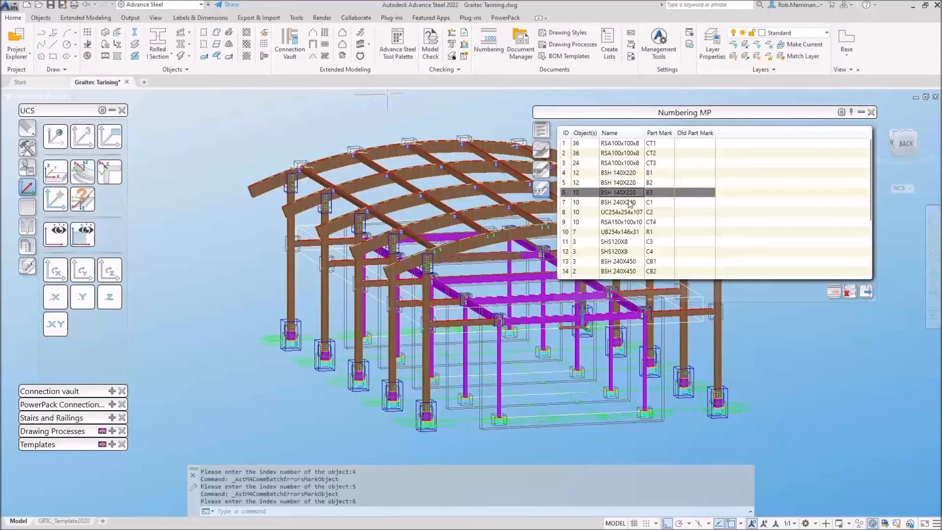
# - Mark the BSH 240X240 columns with part mark C1 from the numbering results, and close the list
pyautogui.click(630, 205)
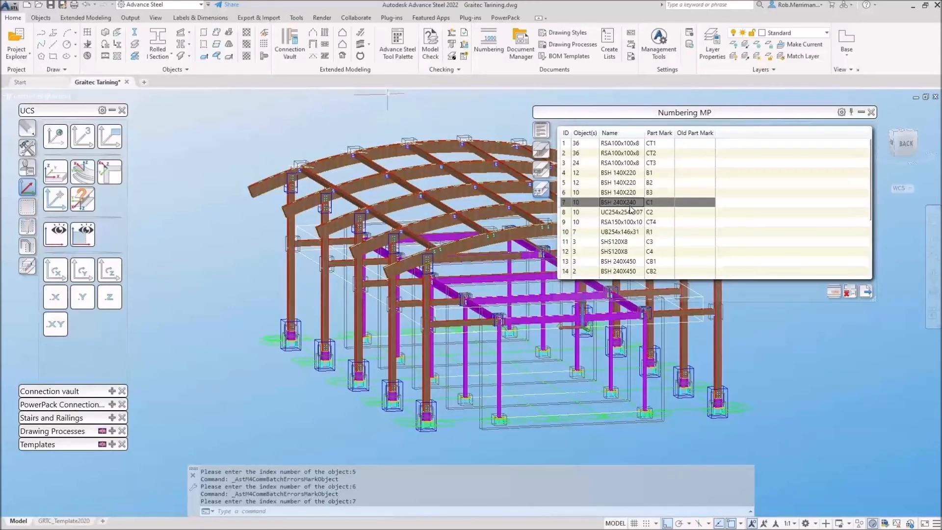
pyautogui.click(870, 112)
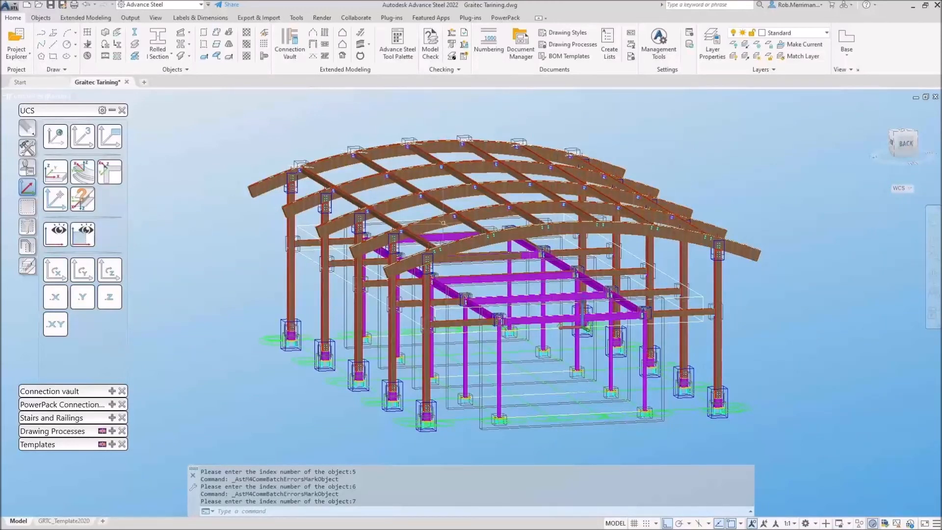
# - Run the All Parts A4-A1 - Single - BOM drawing process for all single parts, arranged by position ascending
pyautogui.click(112, 110)
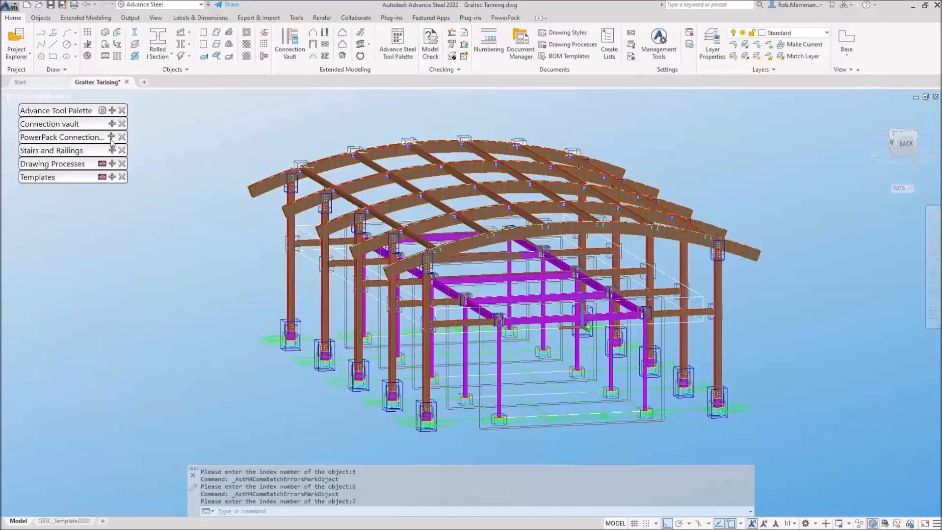
pyautogui.click(112, 164)
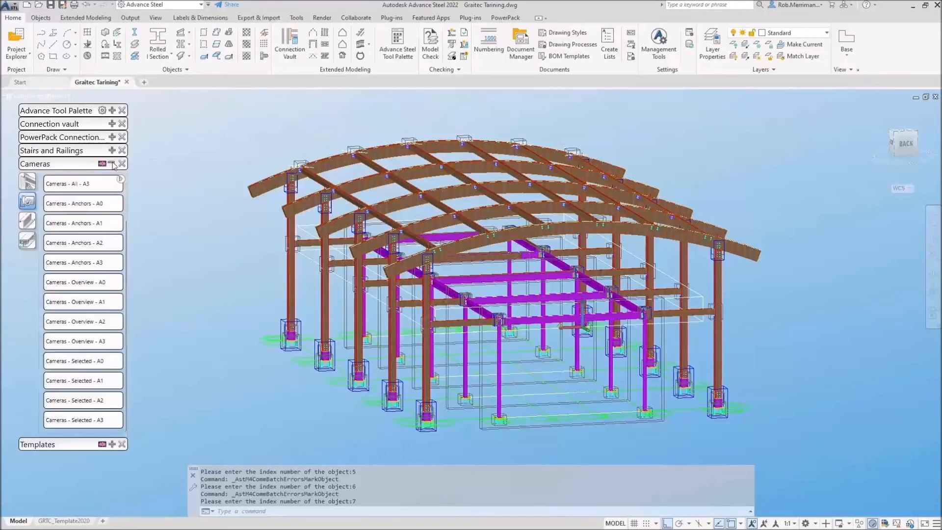
pyautogui.click(28, 242)
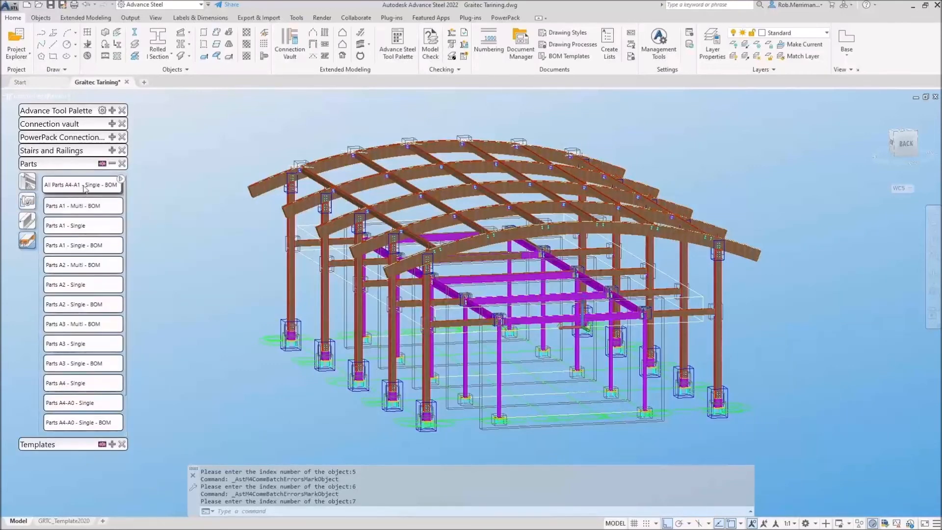
pyautogui.click(84, 187)
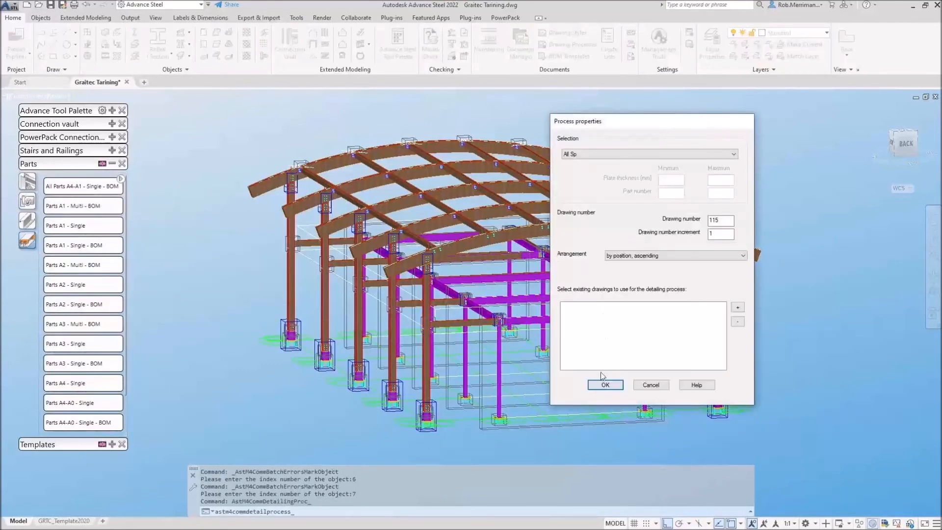
pyautogui.click(604, 385)
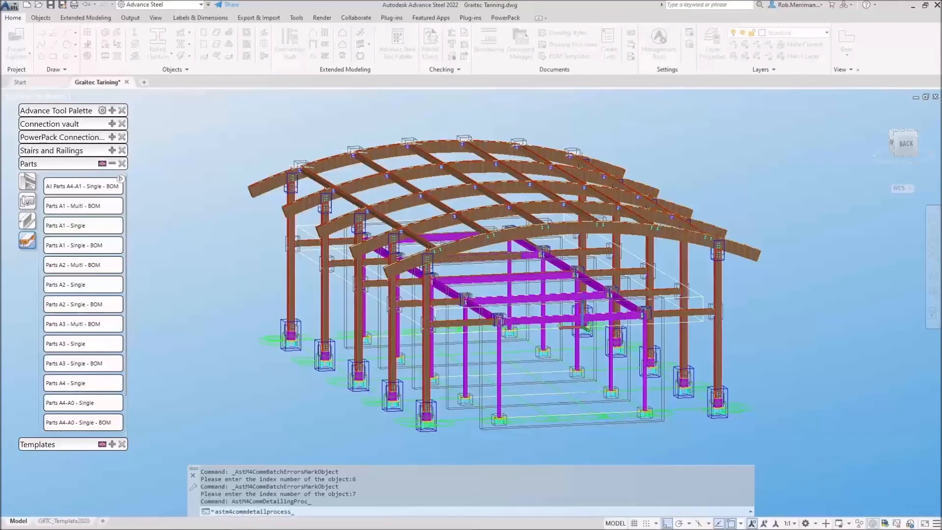
# - Switch to File Explorer and check the generated part drawings in the Details folder of Graitec Tarining
pyautogui.hotkey('alt', 'Tab')
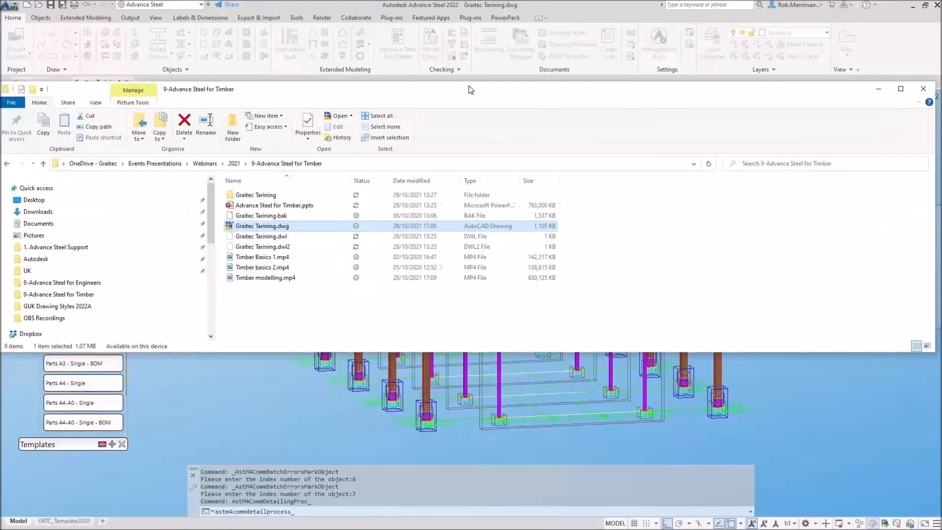
pyautogui.moveTo(490, 89)
pyautogui.mouseDown()
pyautogui.moveTo(483, 4)
pyautogui.moveTo(479, 100)
pyautogui.mouseUp()
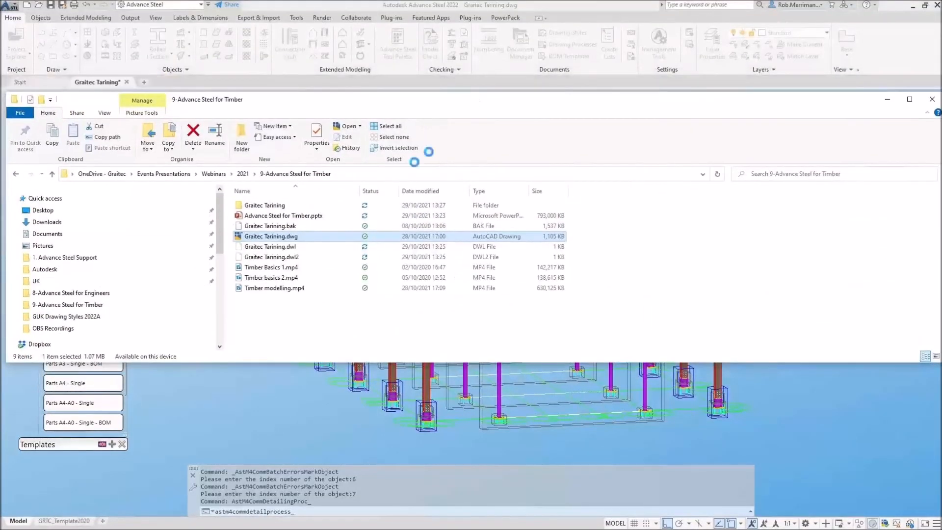
pyautogui.doubleClick(246, 236)
pyautogui.click(273, 209)
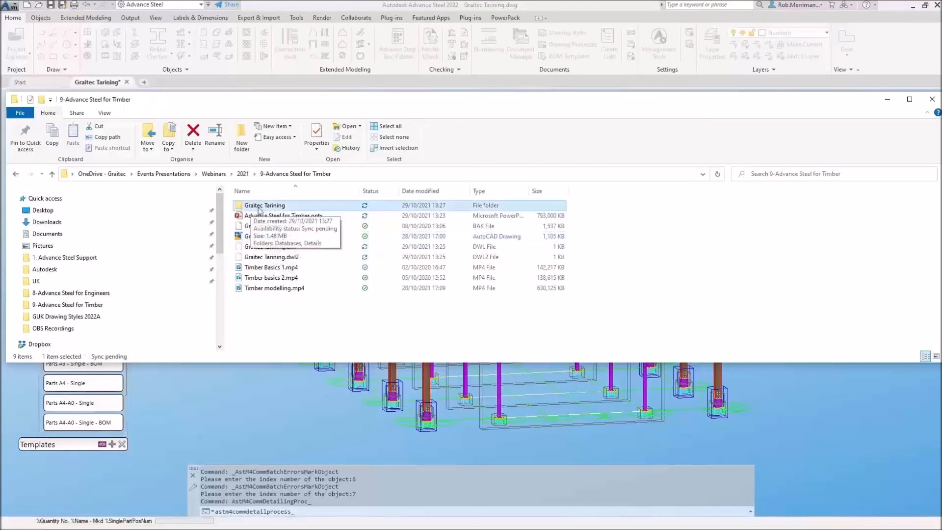
pyautogui.doubleClick(269, 208)
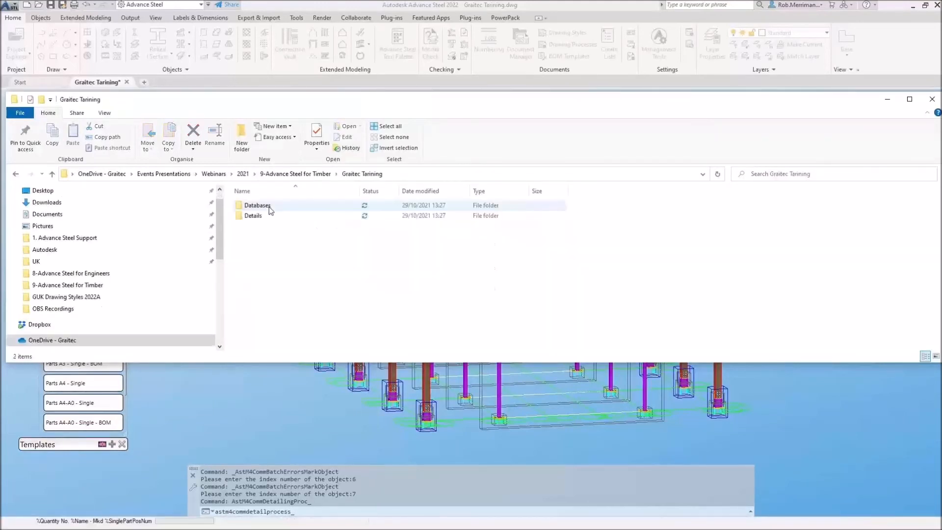
pyautogui.doubleClick(253, 216)
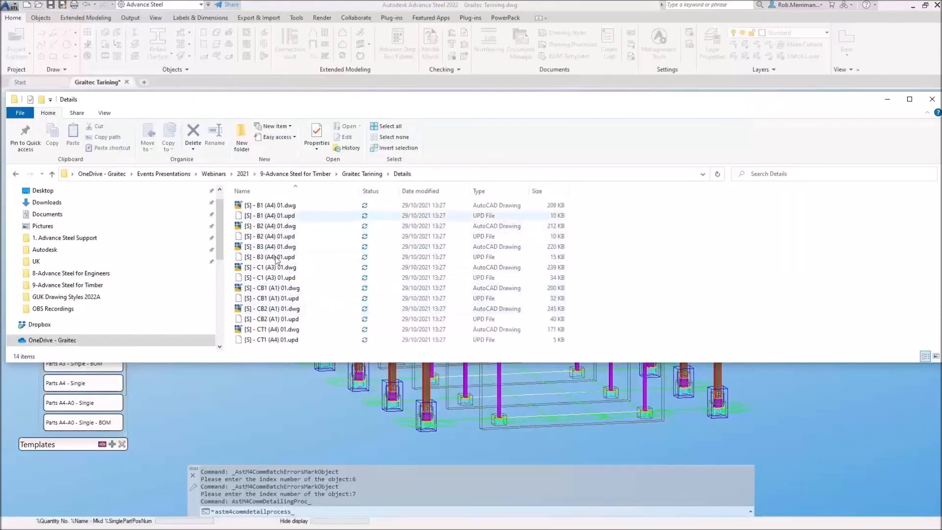
pyautogui.click(887, 99)
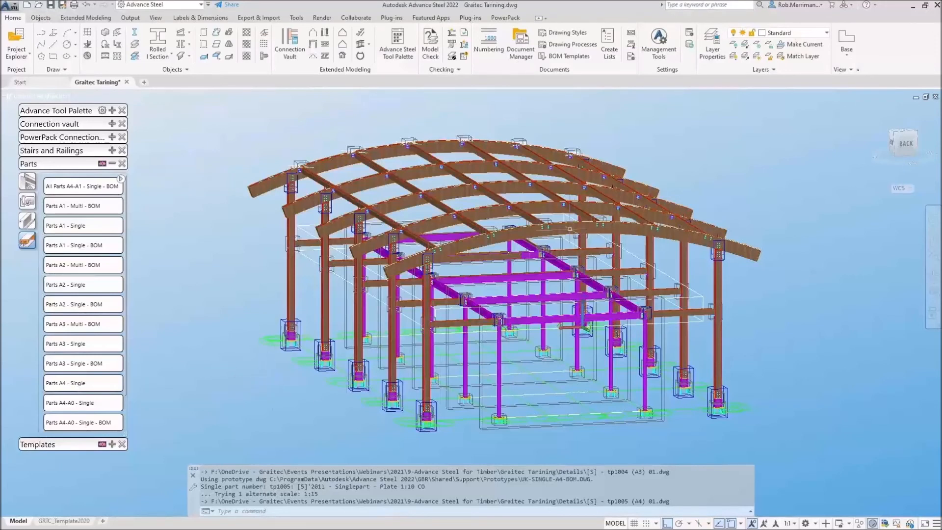
# - Run the All Assemblies A3-A1 drawing process for all main parts, arranged by position ascending, and save the model
pyautogui.click(28, 183)
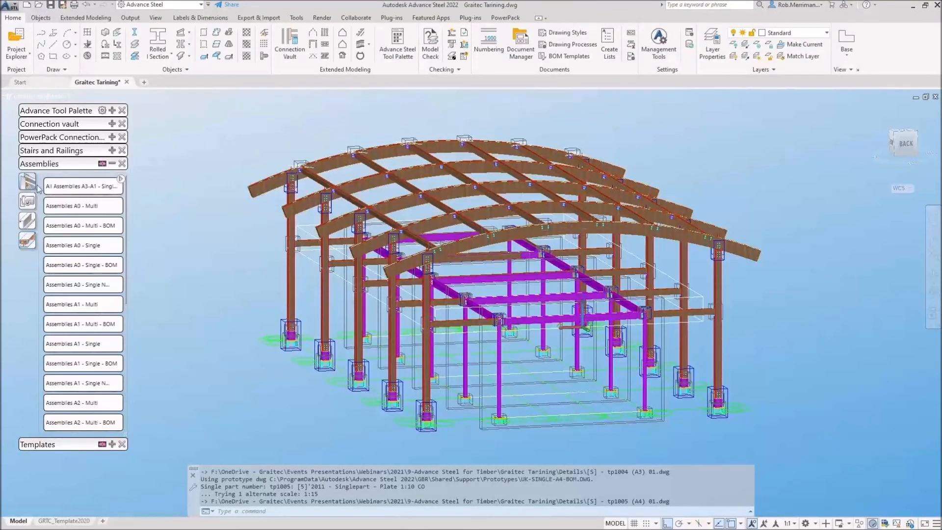
pyautogui.click(62, 189)
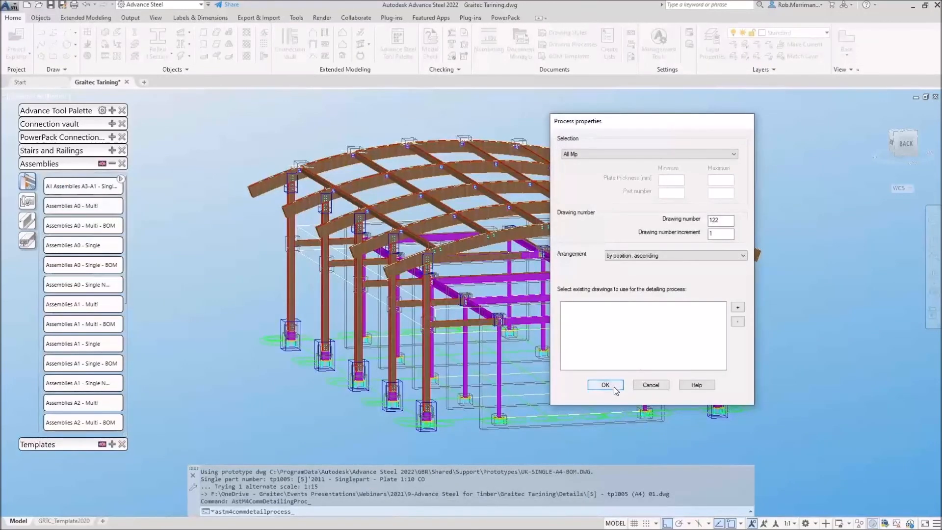
pyautogui.click(605, 385)
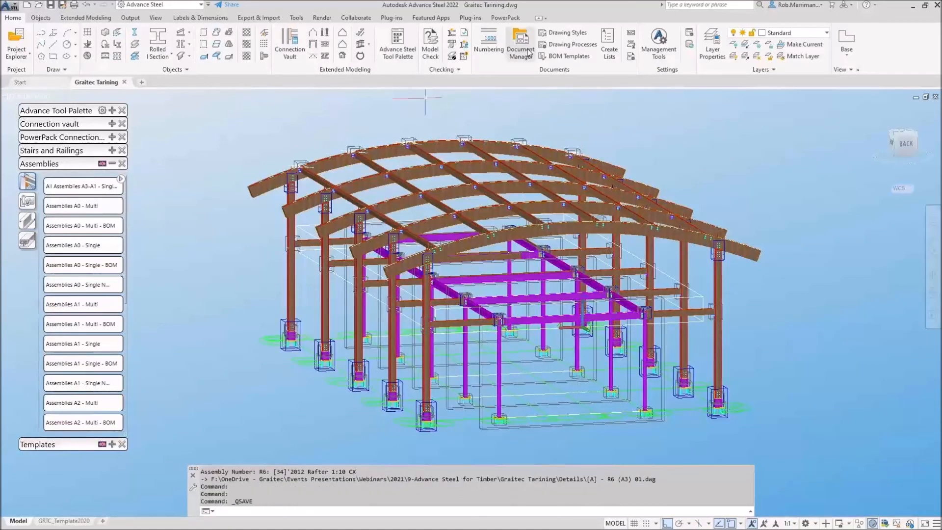
pyautogui.hotkey('ctrl', 's')
# - In the Document Manager, preview the up-to-date single-part drawings of plates F1001 to F1005
pyautogui.click(520, 46)
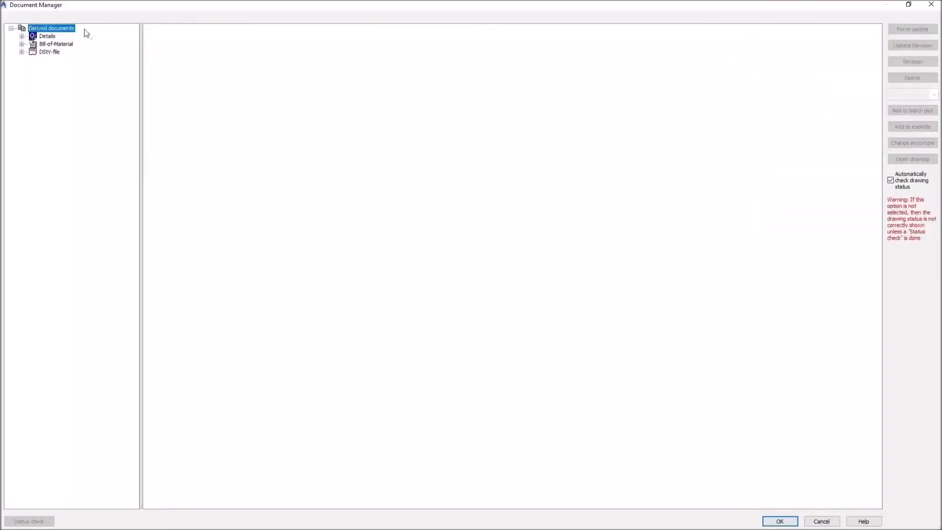
pyautogui.click(22, 36)
pyautogui.click(32, 52)
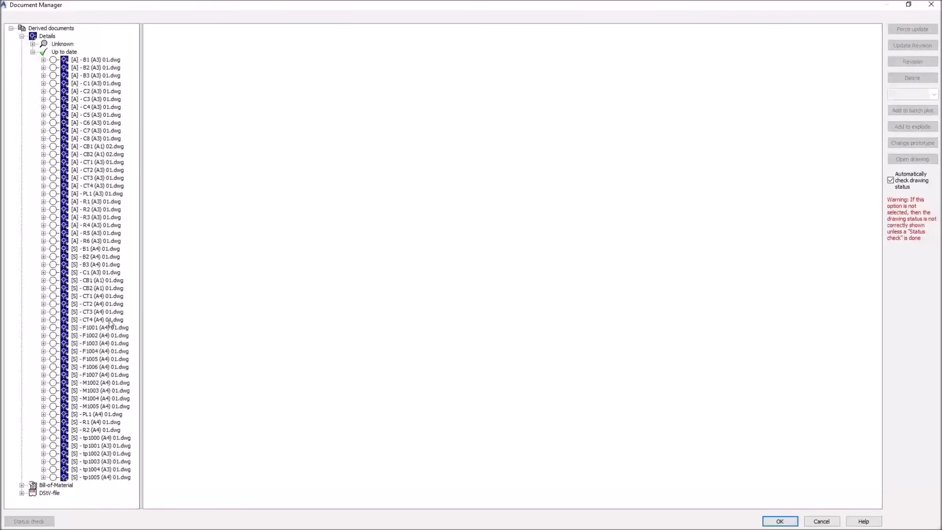
pyautogui.click(103, 328)
pyautogui.click(189, 29)
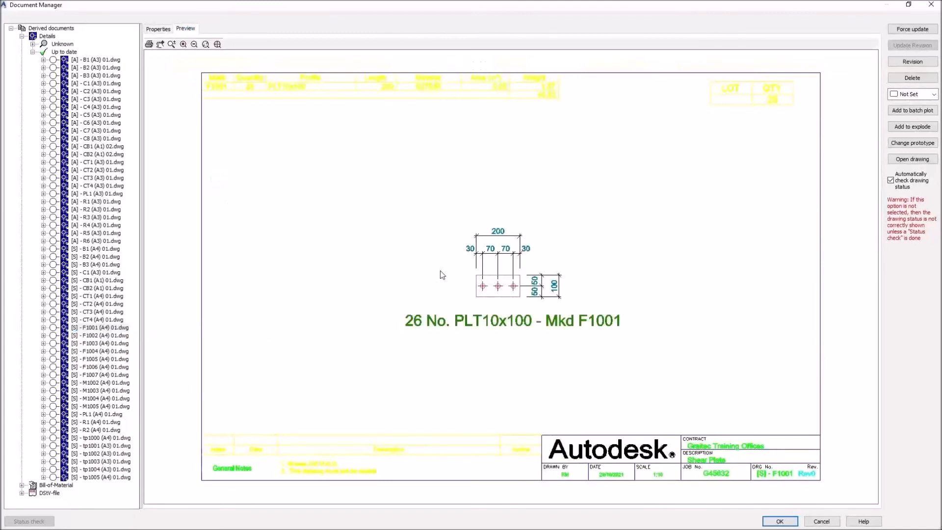
pyautogui.click(95, 345)
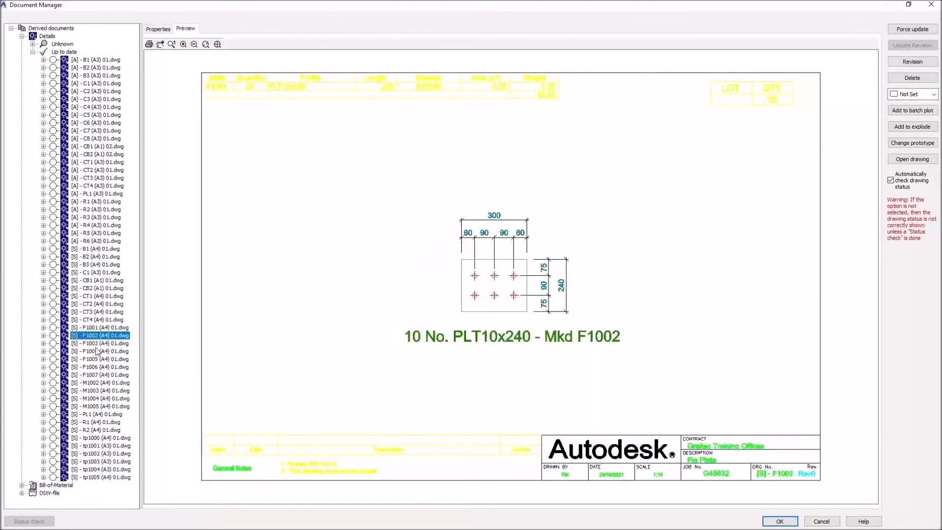
pyautogui.click(94, 352)
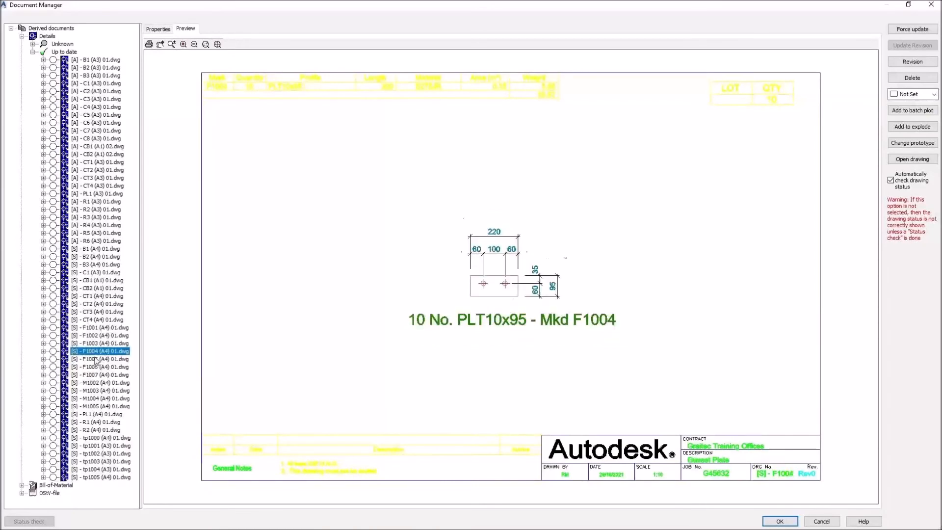
pyautogui.click(98, 358)
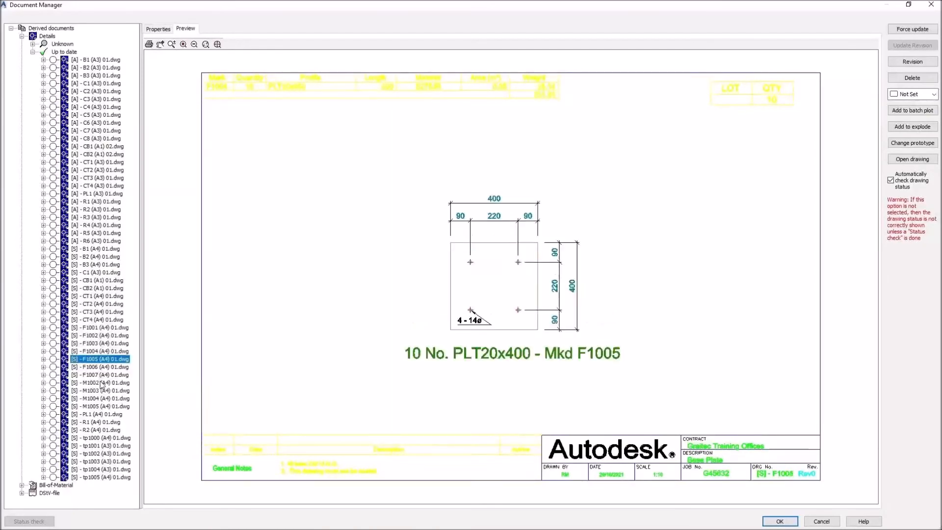
# - Examine the single-part previews of steel members M1002 and M1004 and timber parts tp1000 and tp1002
pyautogui.click(101, 383)
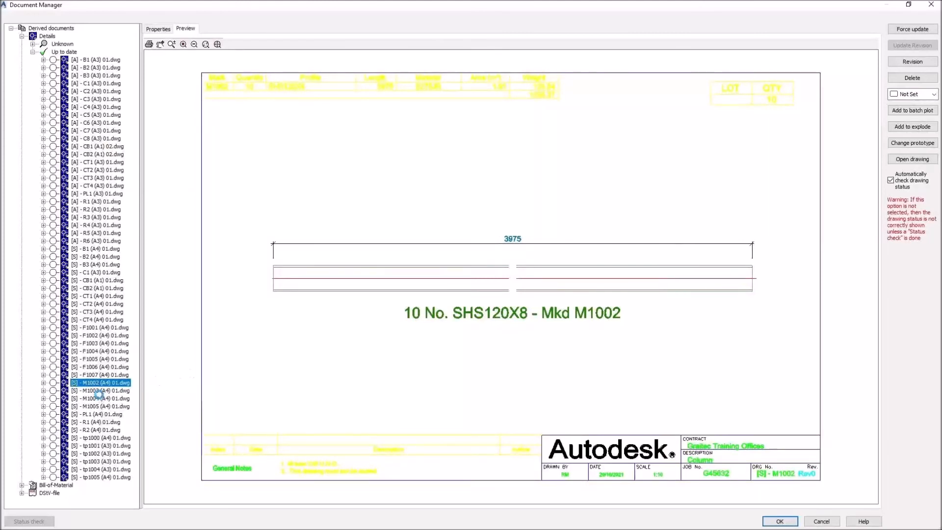
pyautogui.click(100, 398)
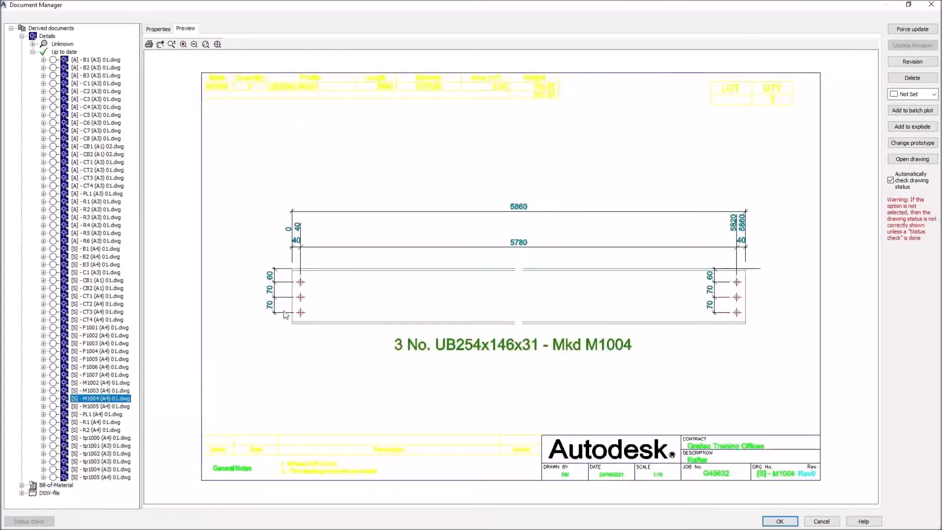
pyautogui.scroll(1, 328, 299)
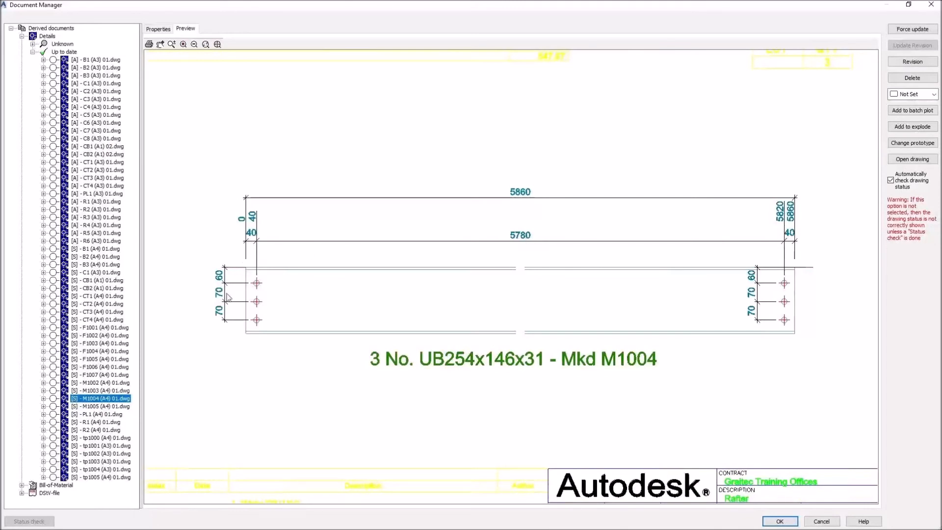
pyautogui.moveTo(384, 278); pyautogui.dragTo(461, 406, button='middle')
pyautogui.scroll(4, 425, 223)
pyautogui.moveTo(428, 158); pyautogui.dragTo(499, 189, button='middle')
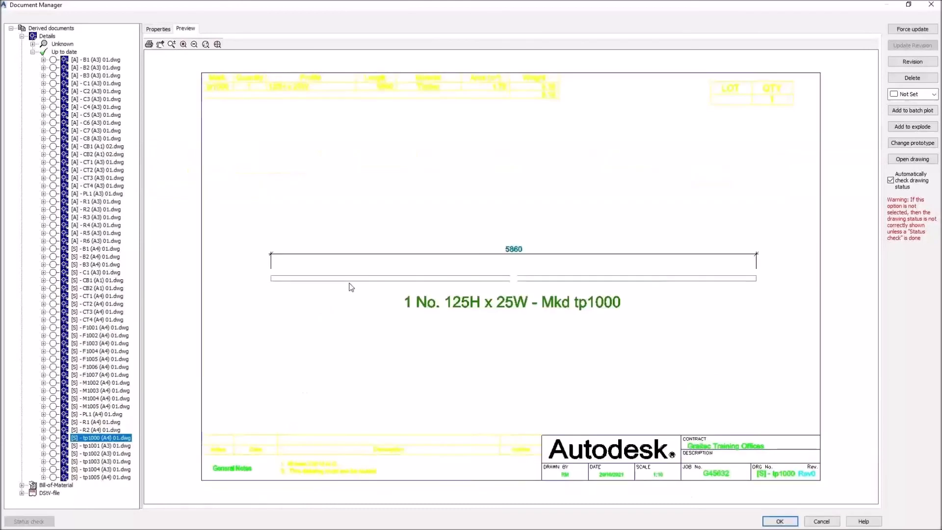
pyautogui.click(111, 453)
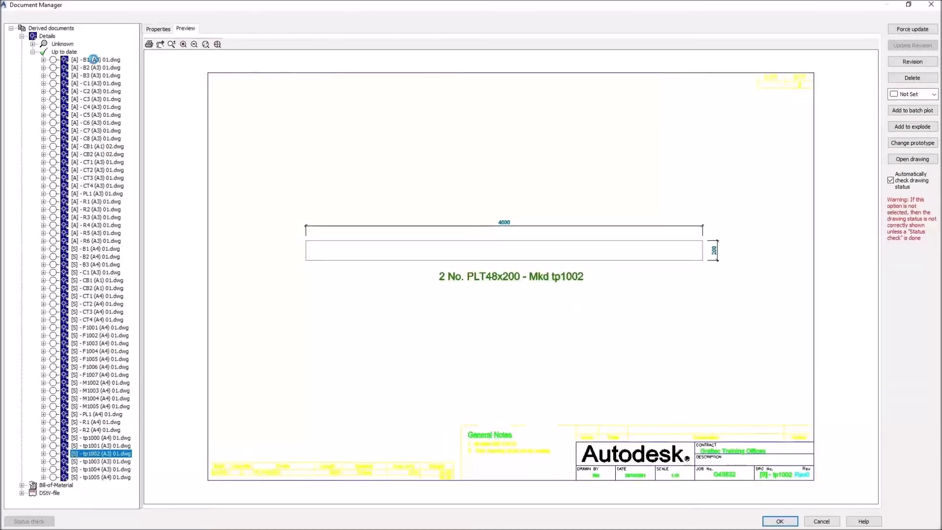
# - Preview the B1 beam assembly drawing and inspect its dimensions and material table up close
pyautogui.click(93, 59)
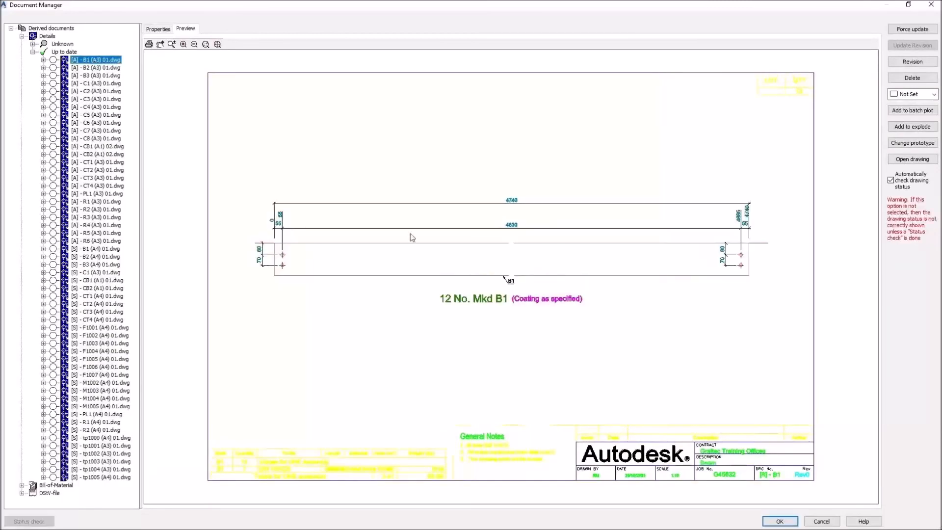
pyautogui.scroll(6, 461, 357)
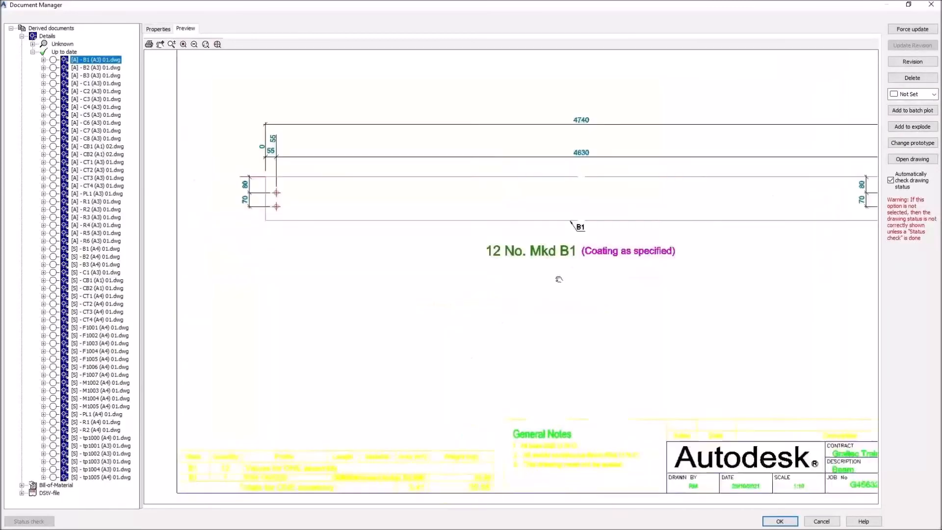
pyautogui.scroll(3, 641, 374)
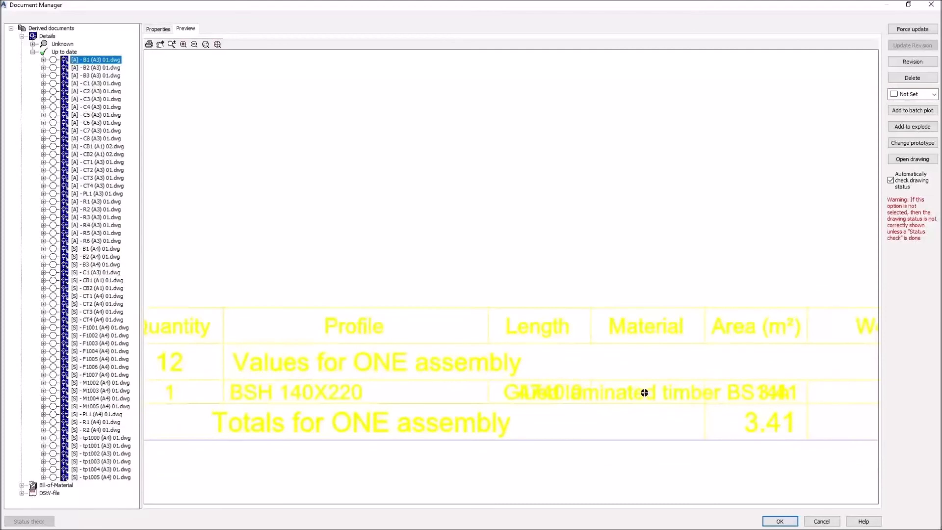
pyautogui.scroll(-3, 431, 410)
pyautogui.moveTo(646, 190); pyautogui.dragTo(425, 352, button='middle')
pyautogui.scroll(-3, 425, 351)
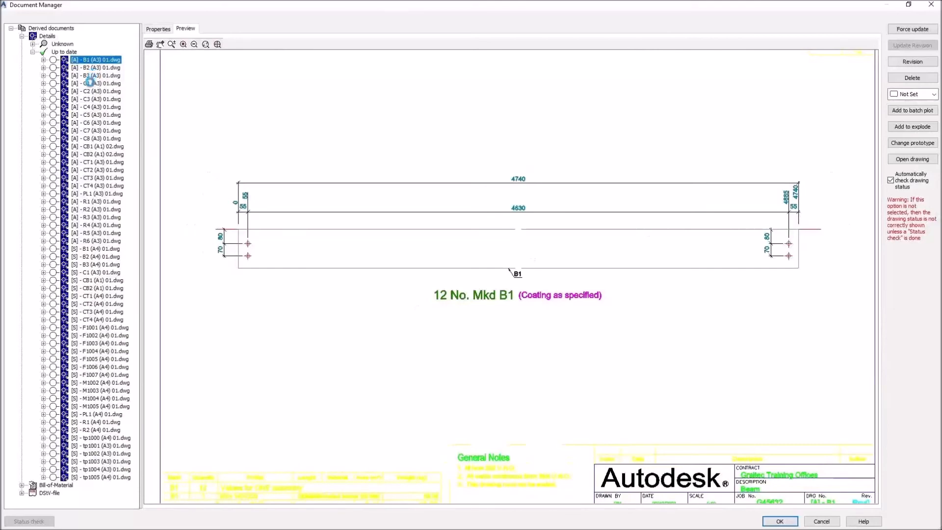
# - Preview the C1 column assembly drawing and examine its hole, slot and end-cut dimensions
pyautogui.click(90, 83)
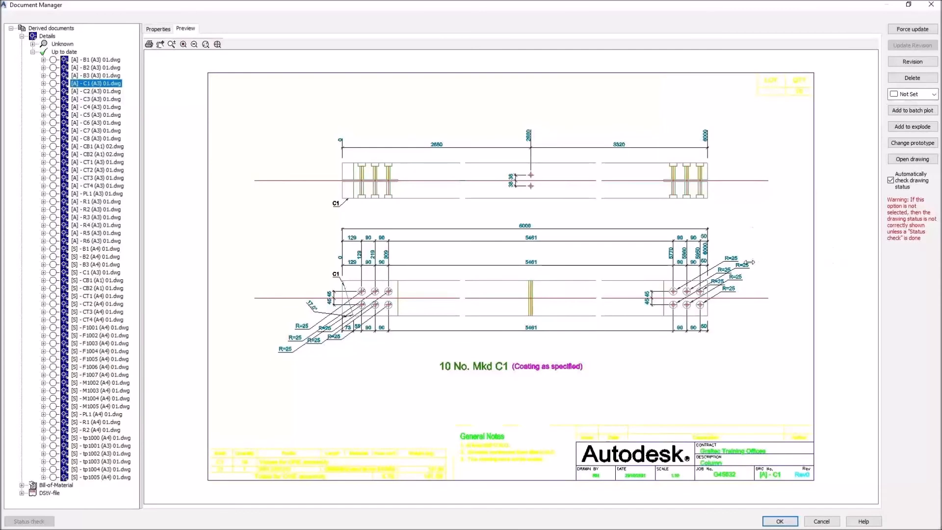
pyautogui.scroll(1, 343, 167)
pyautogui.moveTo(349, 151); pyautogui.dragTo(353, 162)
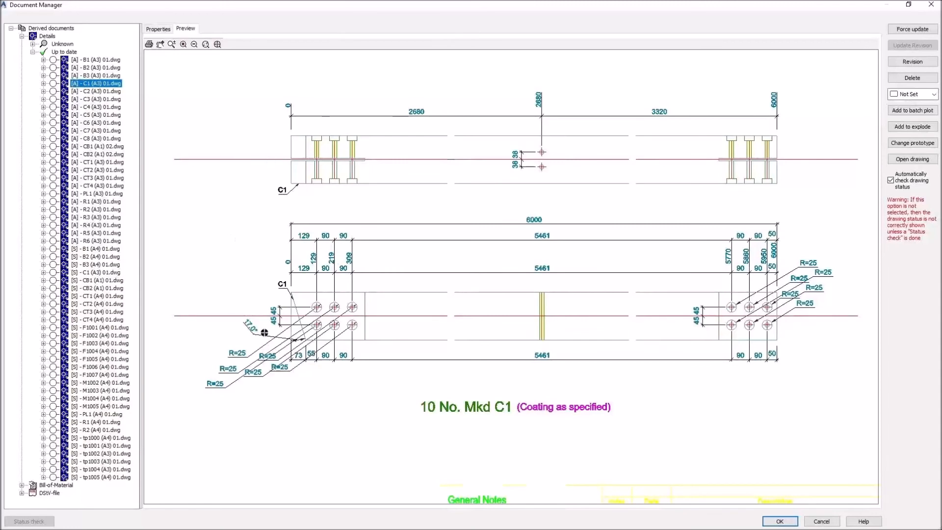
pyautogui.scroll(-2, 344, 246)
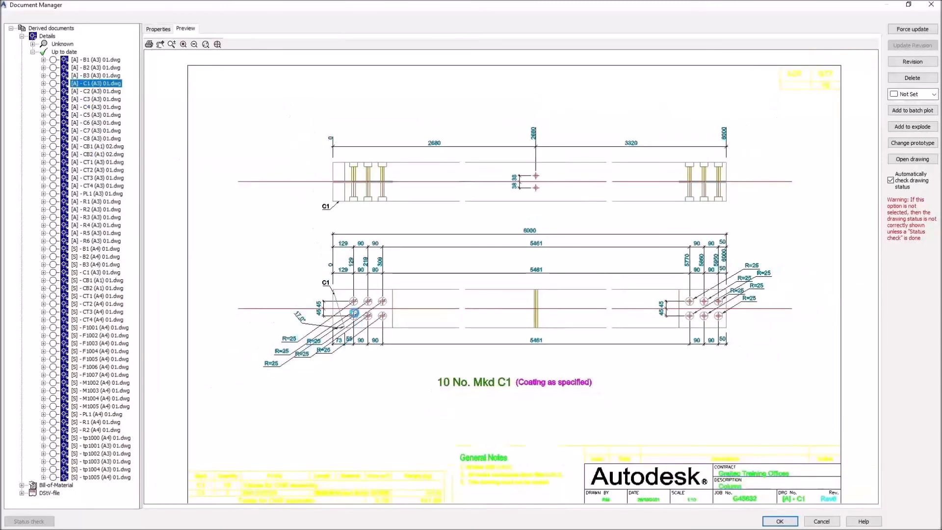
# - Look through the remaining column assembly drawings, curved beam CB1 and angle cleat CT2, and close the Document Manager
pyautogui.press('Down')
pyautogui.press('Down')
pyautogui.press('Down')
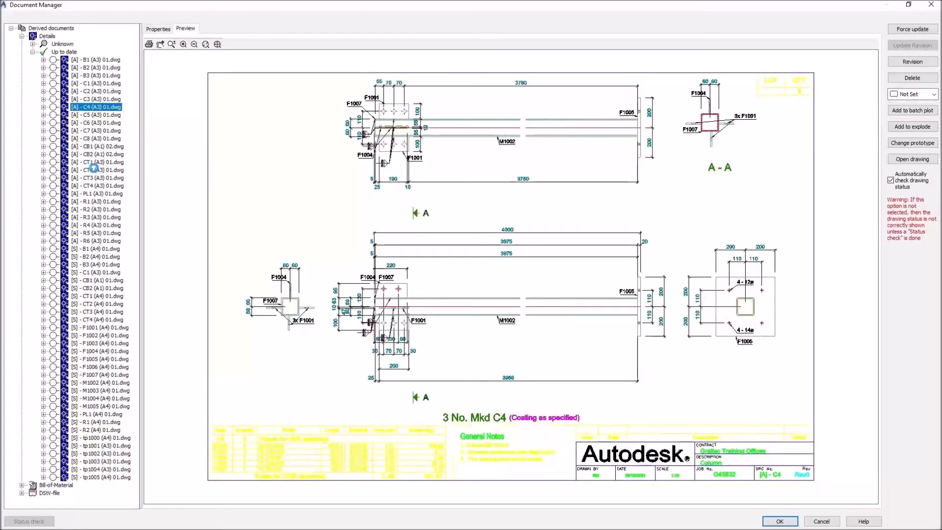
pyautogui.press('Down')
pyautogui.press('Down')
pyautogui.press('Down')
pyautogui.press('Down')
pyautogui.press('Down')
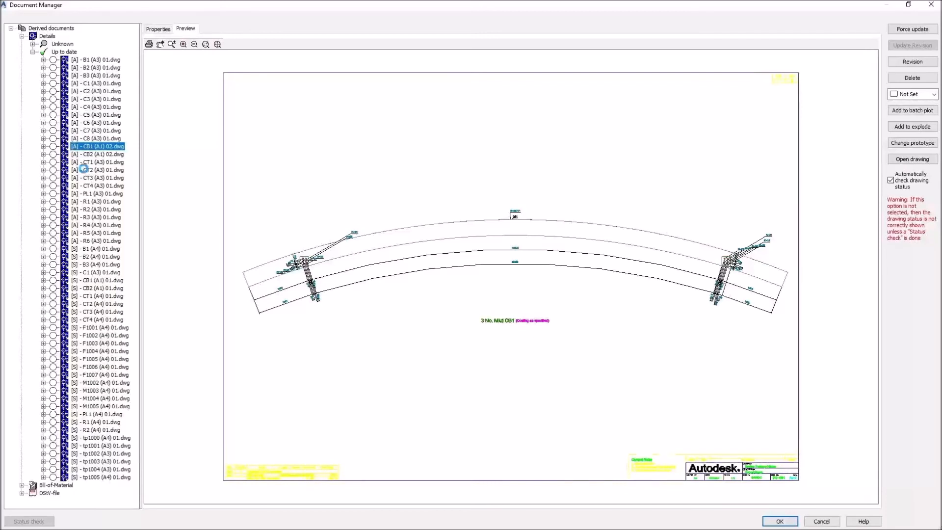
pyautogui.click(84, 170)
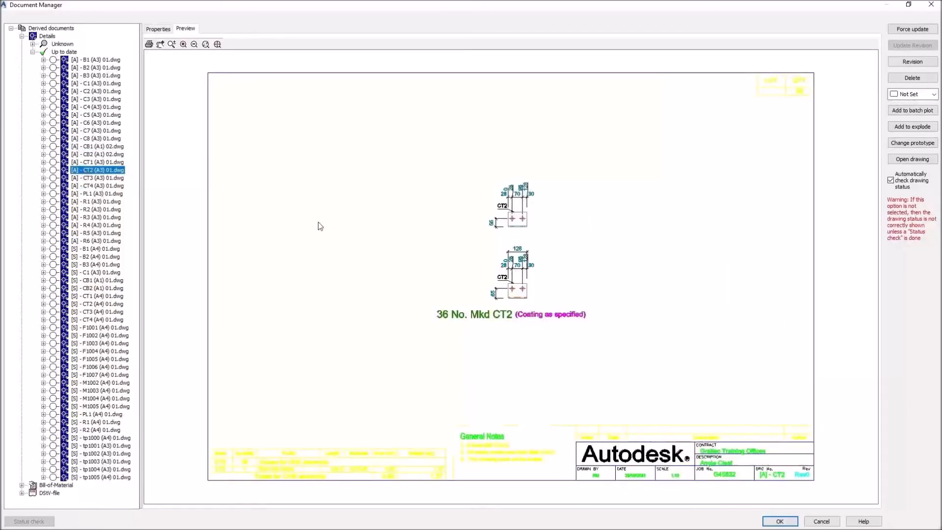
pyautogui.scroll(2, 516, 264)
pyautogui.scroll(-2, 505, 284)
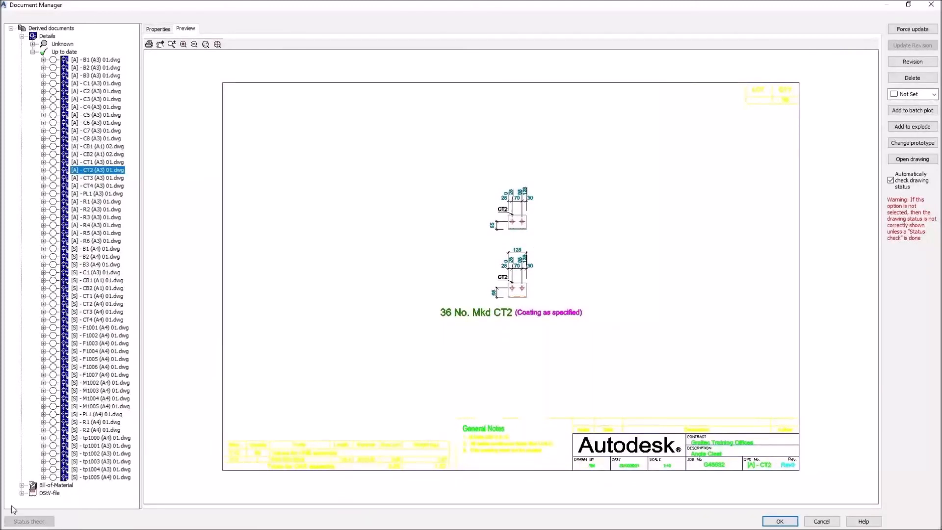
pyautogui.click(778, 522)
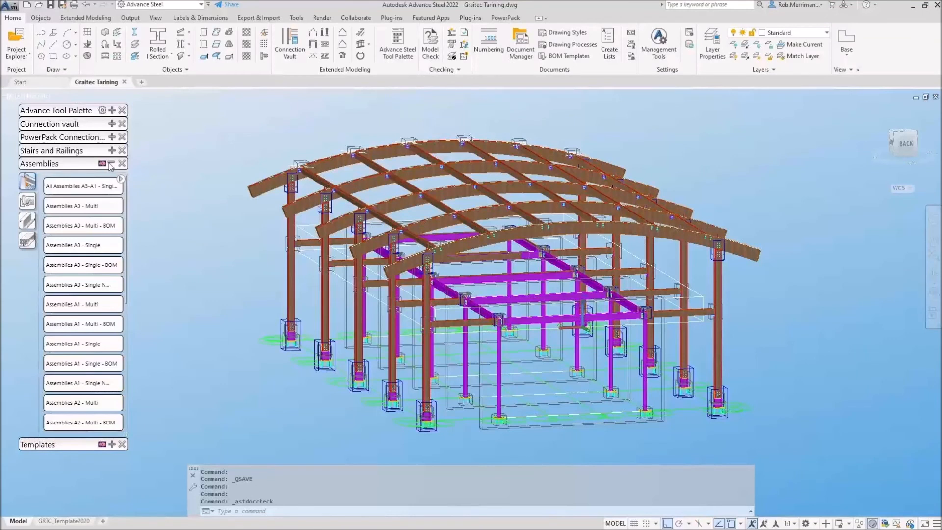
# - Isolate the glulam members with the Isolate Glulam query in the Project Explorer and select the whole isolated frame
pyautogui.click(17, 39)
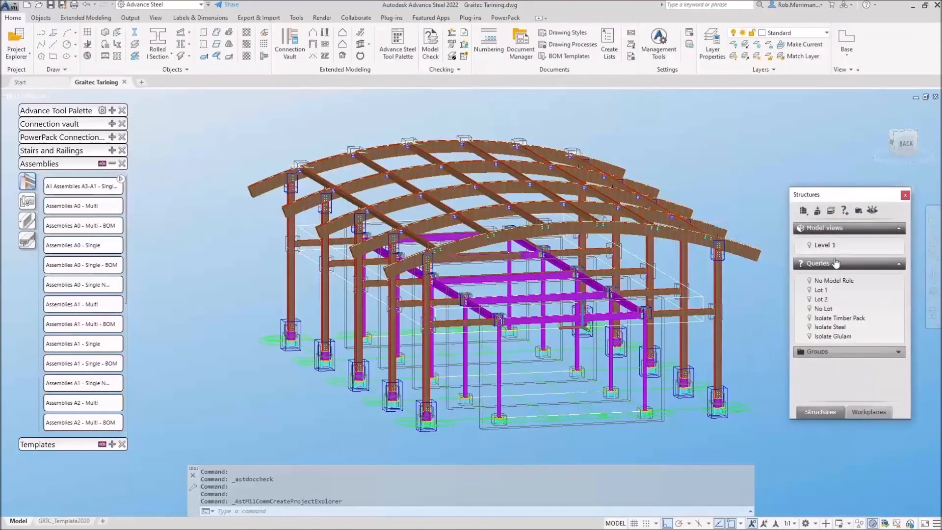
pyautogui.doubleClick(810, 338)
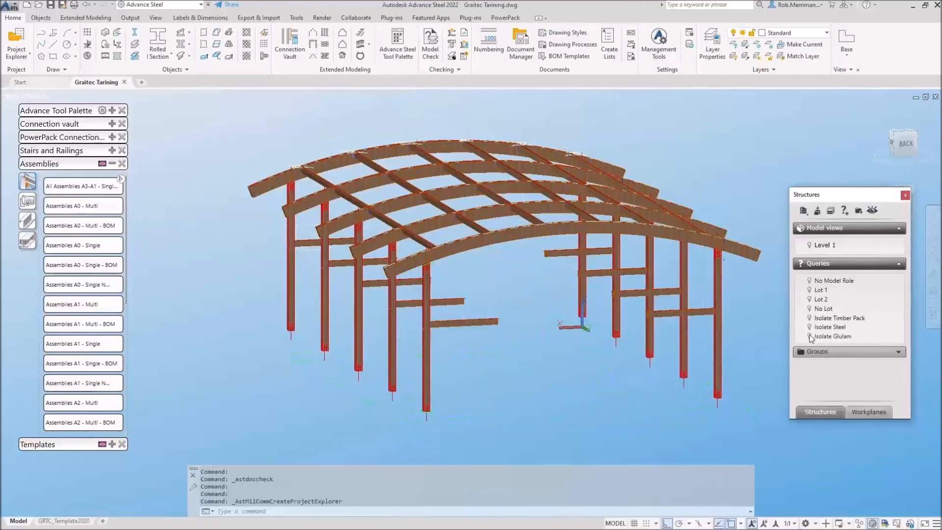
pyautogui.scroll(-2, 377, 294)
pyautogui.click(657, 401)
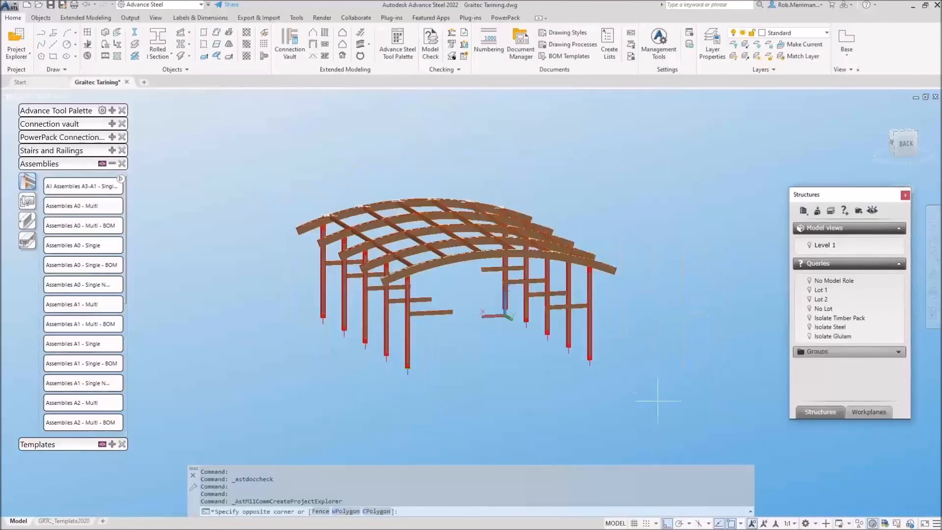
pyautogui.click(269, 147)
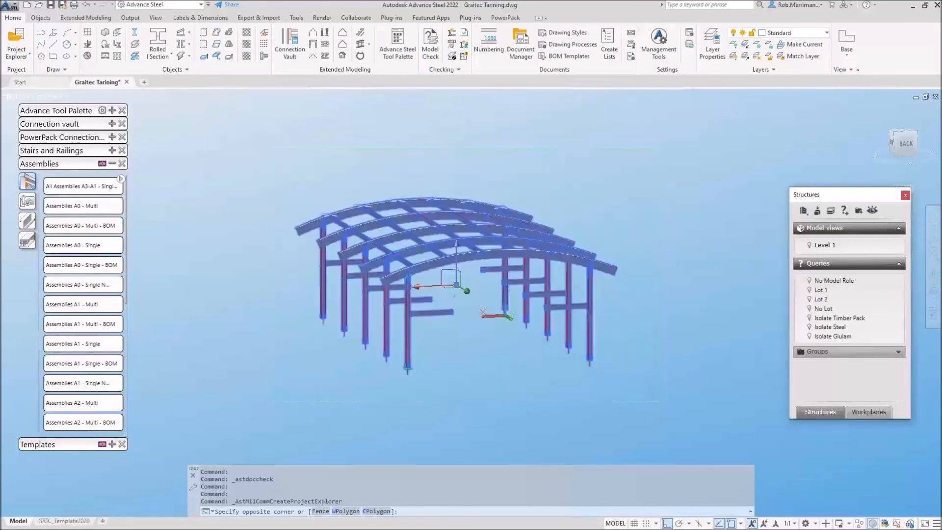
# - Create a UK Material List for the selected glulam members, review it at full size and close the report
pyautogui.click(112, 163)
pyautogui.click(112, 176)
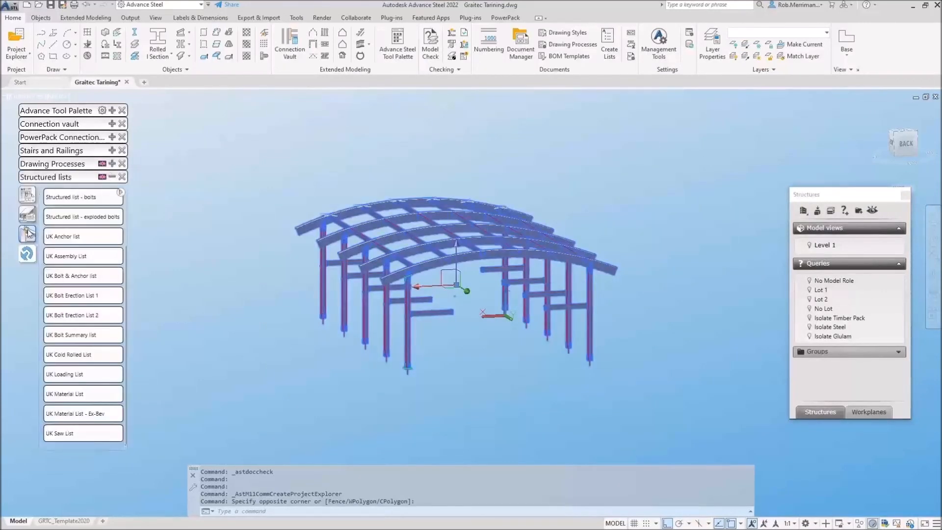
pyautogui.click(74, 392)
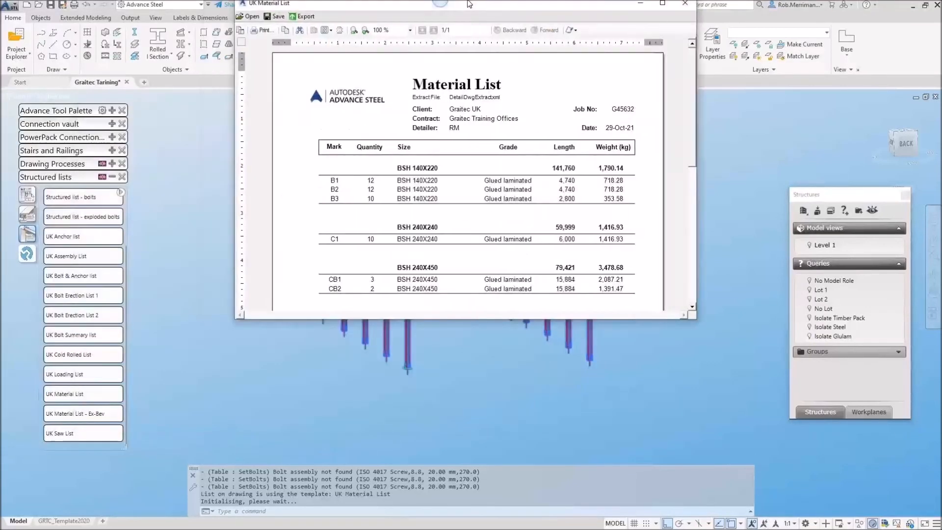
pyautogui.doubleClick(469, 4)
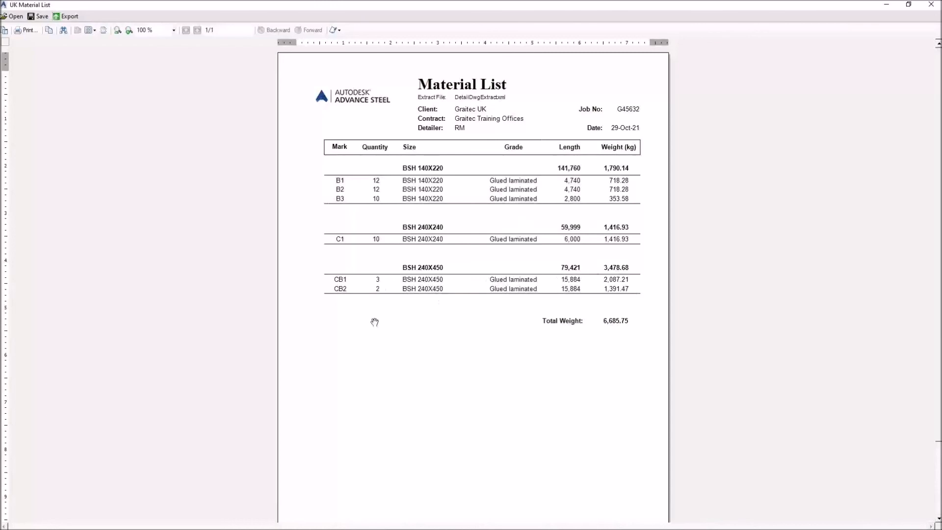
pyautogui.click(932, 5)
pyautogui.click(492, 305)
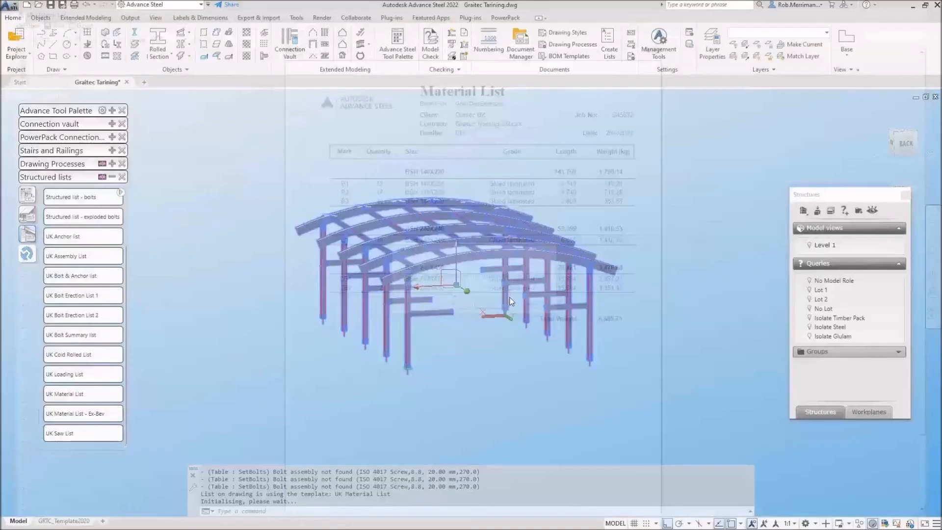
# - Isolate the steel parts with the Isolate Steel query, clear the old selection and select the whole isolated steel frame
pyautogui.doubleClick(811, 328)
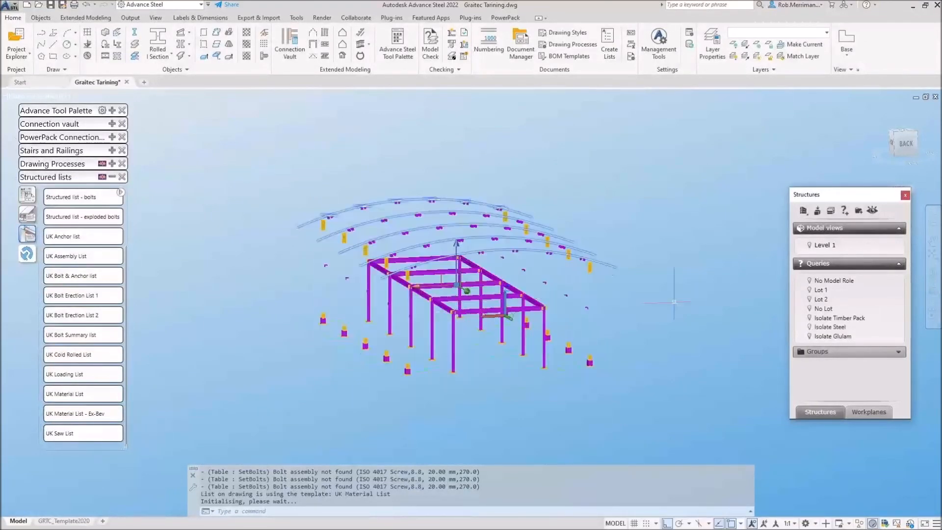
pyautogui.press('Escape')
pyautogui.press('Escape')
pyautogui.press('Escape')
pyautogui.press('Escape')
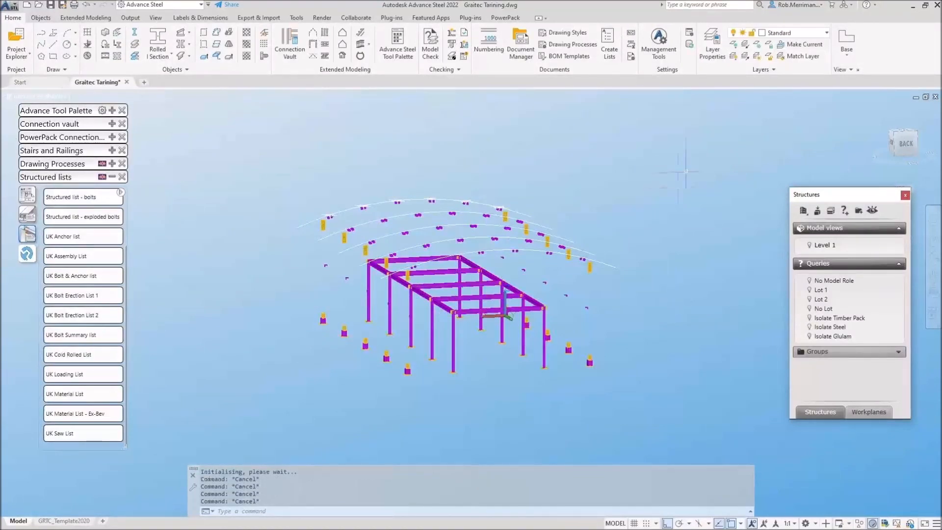
pyautogui.click(682, 174)
pyautogui.click(245, 415)
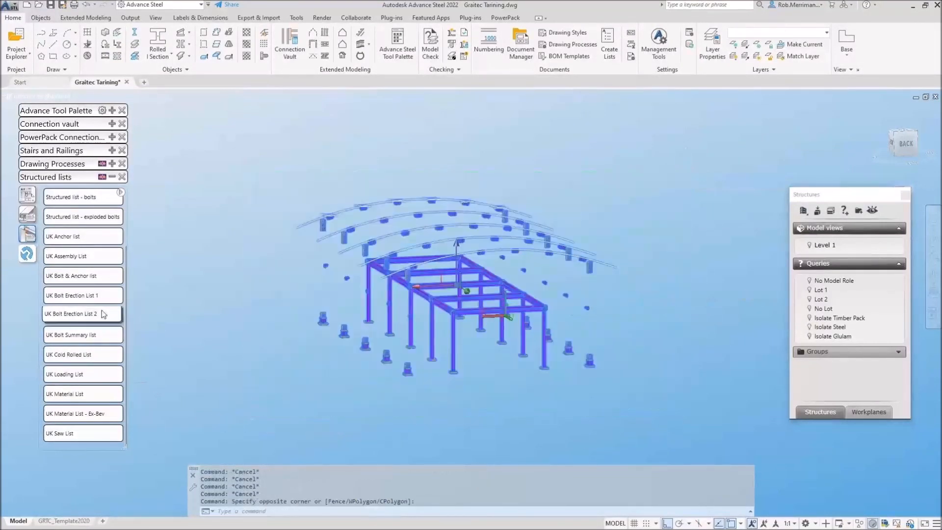
# - Create a UK Material List for the selected steel parts, review both pages and close the report
pyautogui.click(83, 394)
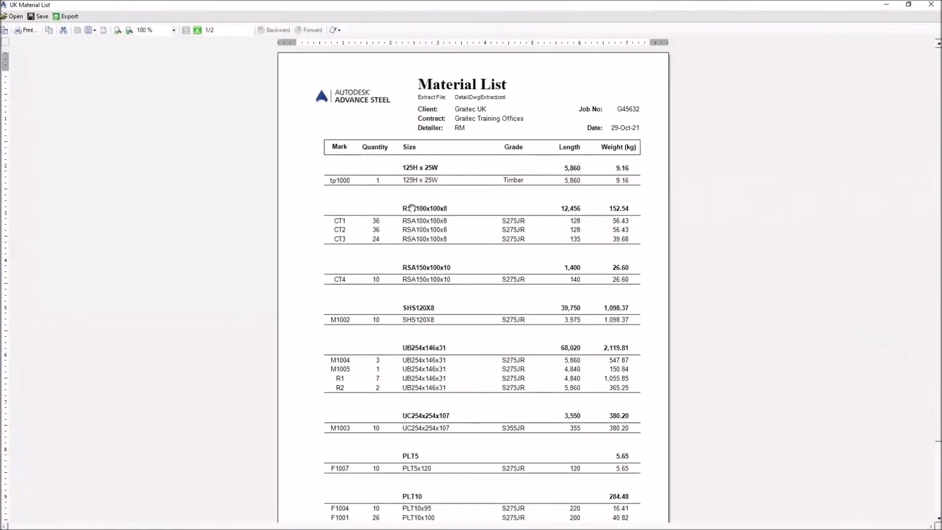
pyautogui.scroll(-3, 412, 207)
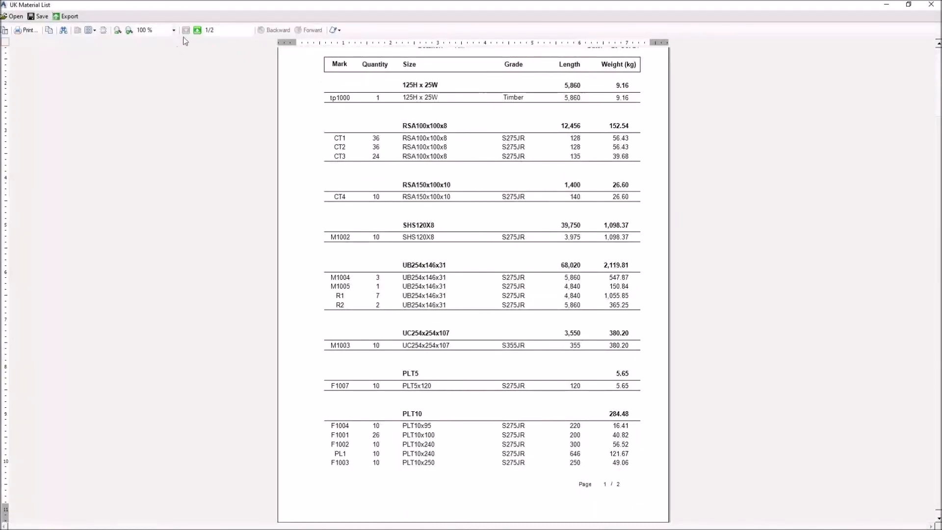
pyautogui.click(197, 30)
pyautogui.scroll(2, 375, 113)
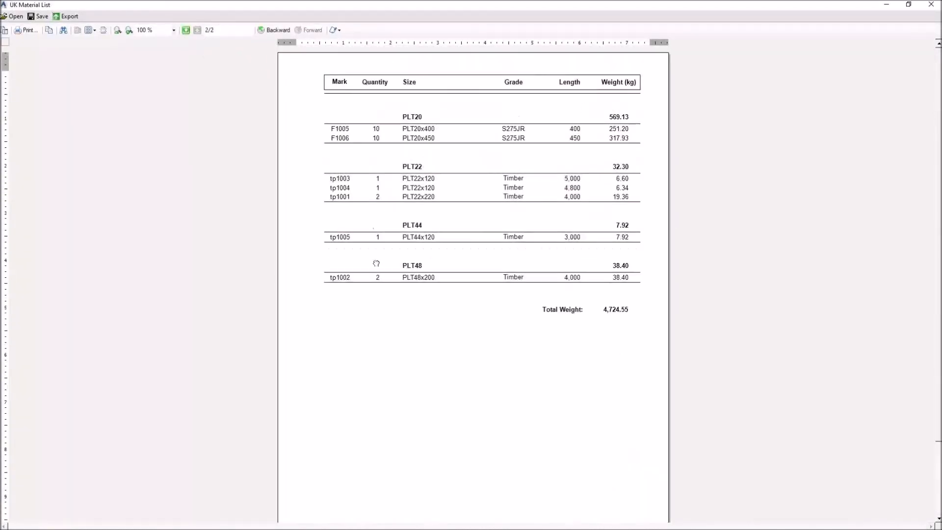
pyautogui.click(185, 30)
pyautogui.scroll(-3, 456, 201)
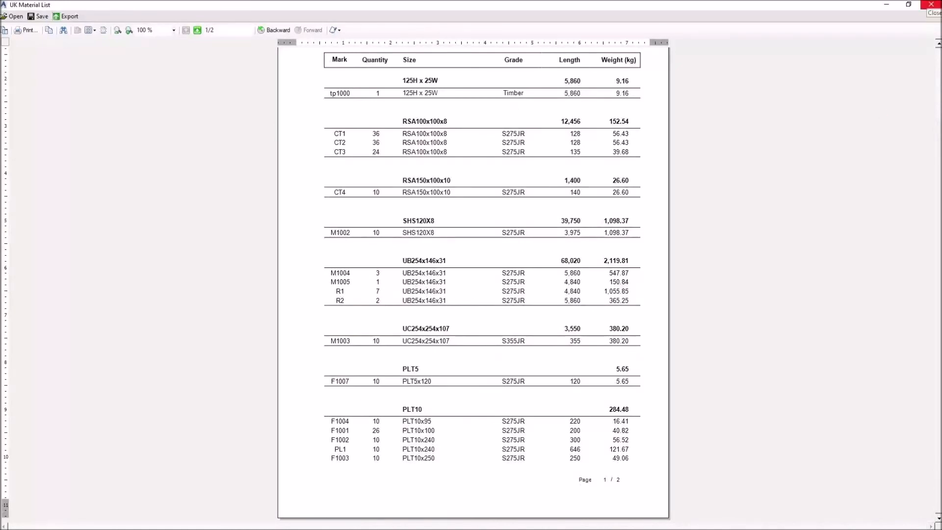
pyautogui.click(932, 4)
pyautogui.click(490, 303)
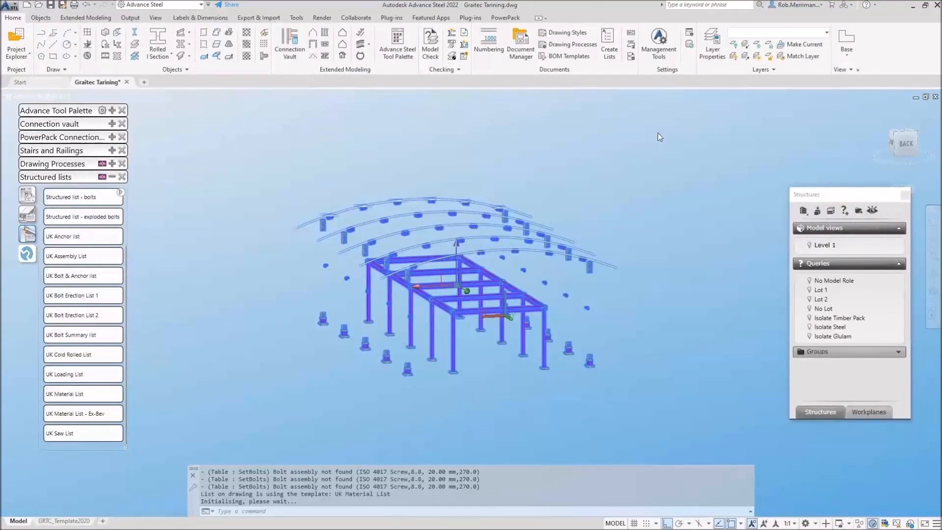
# - Check and accept the NC settings, reselect the whole steel frame and create its NC files
pyautogui.click(633, 58)
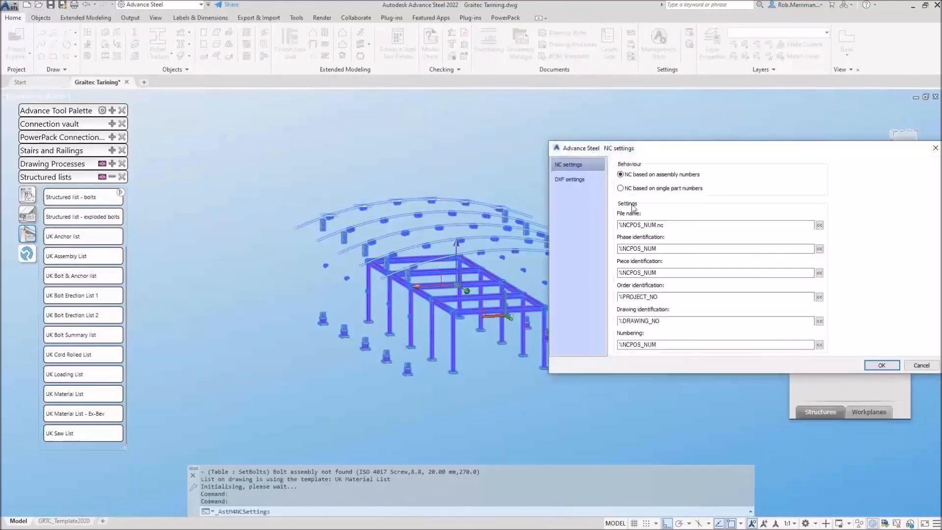
pyautogui.click(881, 365)
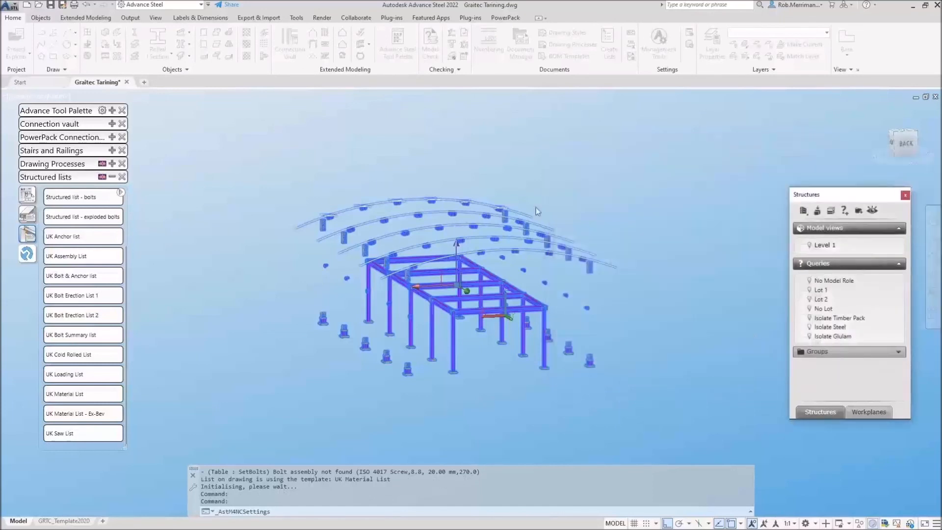
pyautogui.click(672, 164)
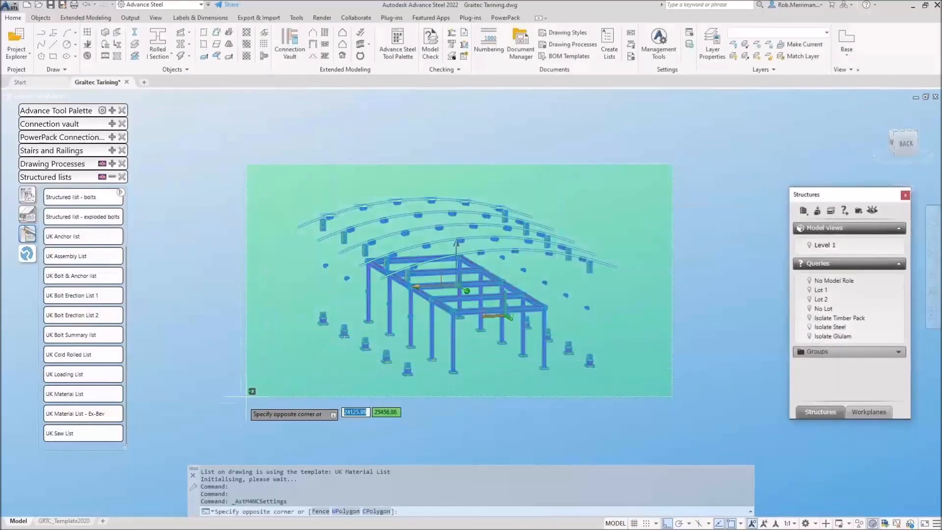
pyautogui.click(235, 407)
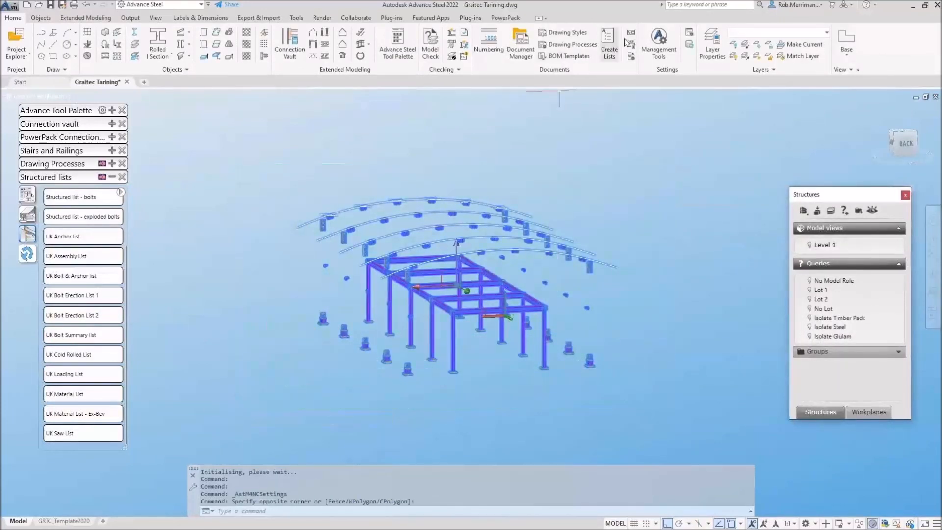
pyautogui.click(631, 33)
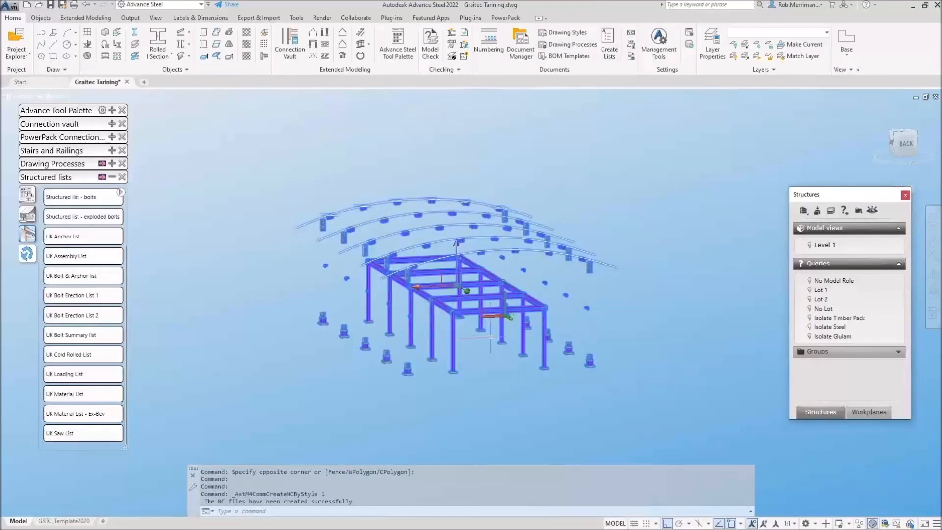
# - Switch the view to the Isolate Glulam query, select all glulam members and create their NC files
pyautogui.click(811, 337)
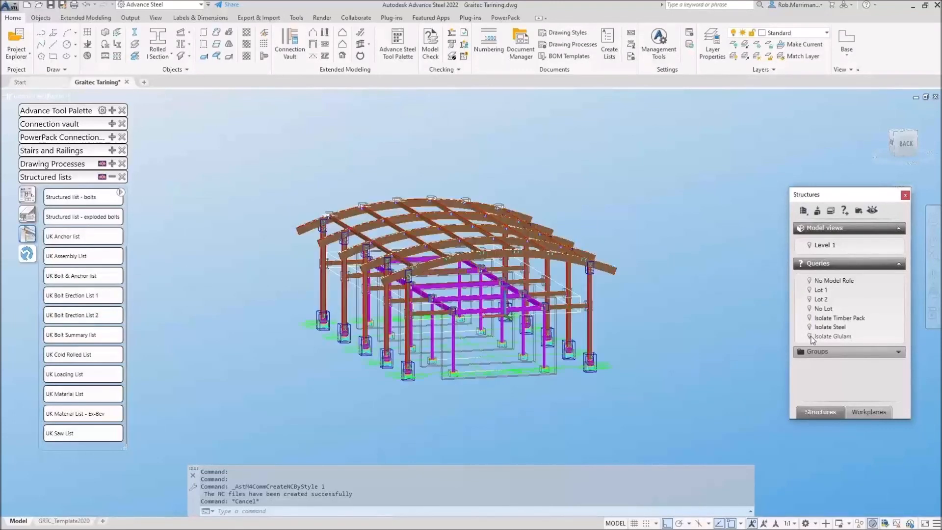
pyautogui.click(811, 338)
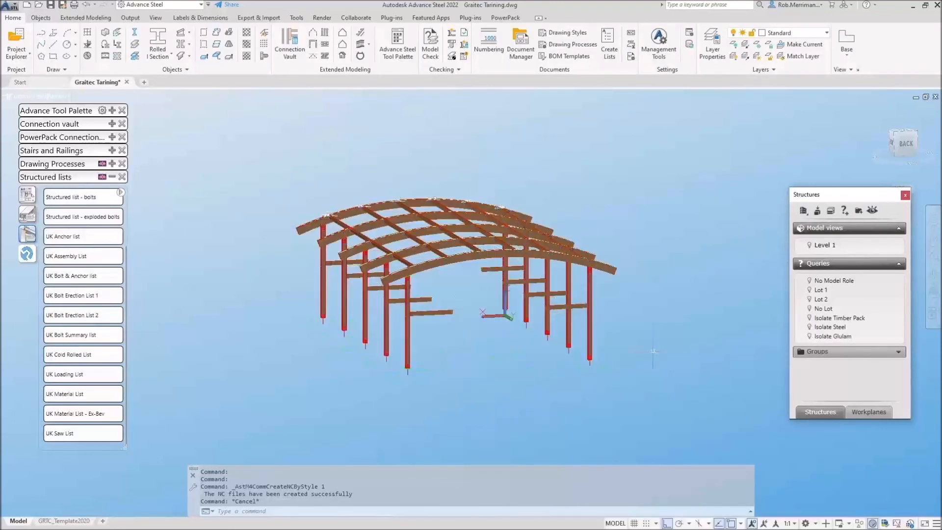
pyautogui.click(661, 393)
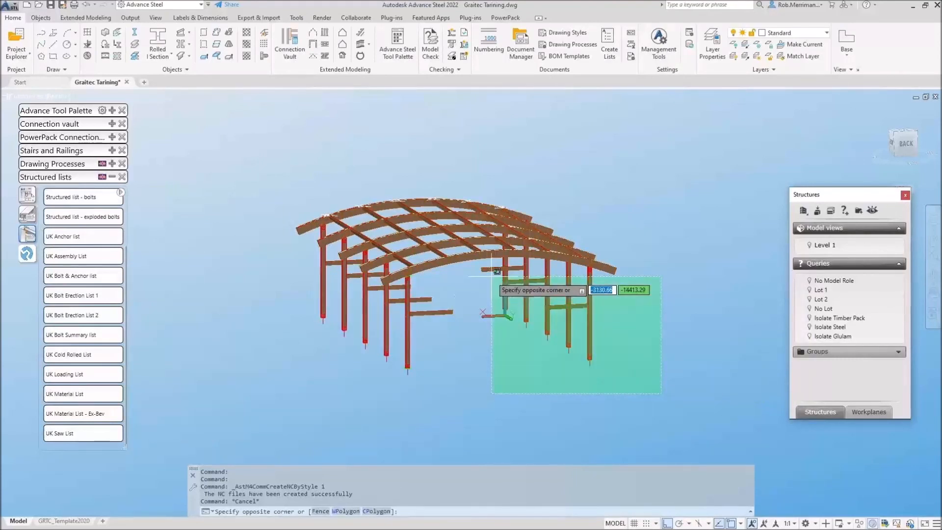
pyautogui.click(274, 154)
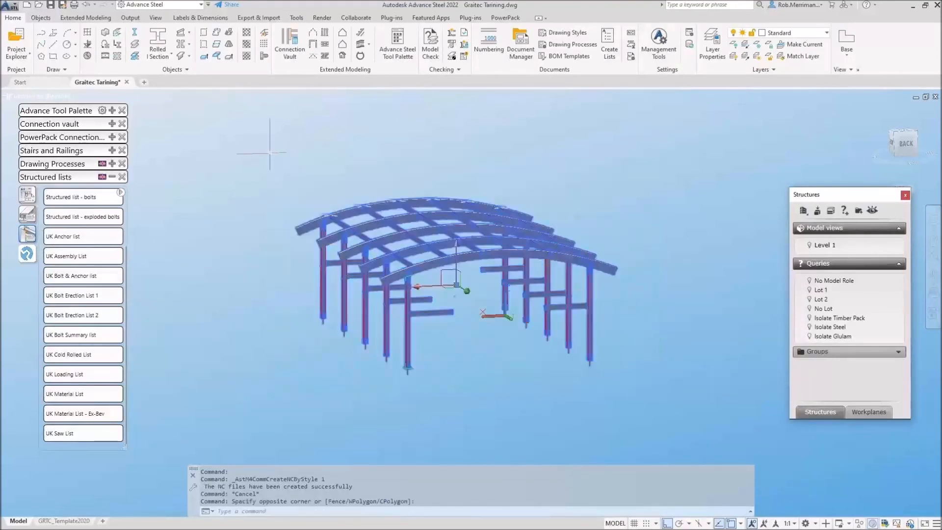
pyautogui.click(633, 37)
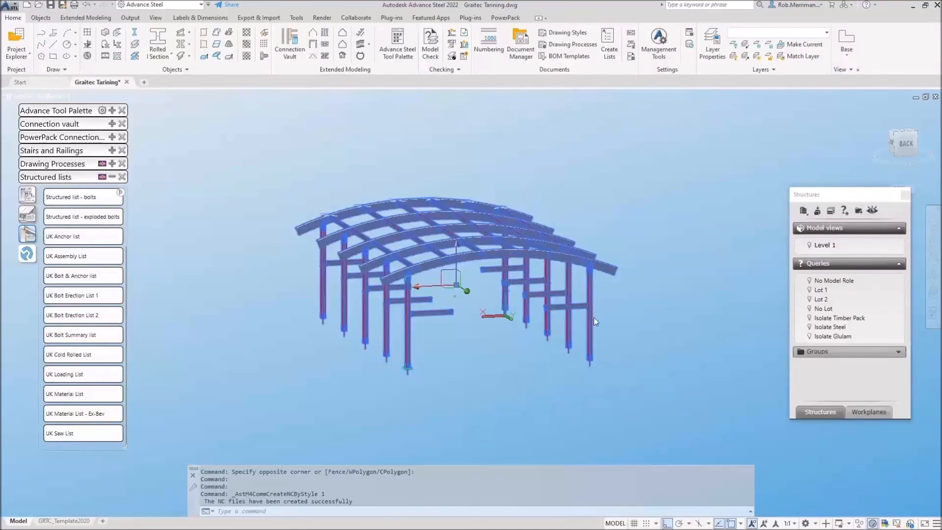
pyautogui.press('Escape')
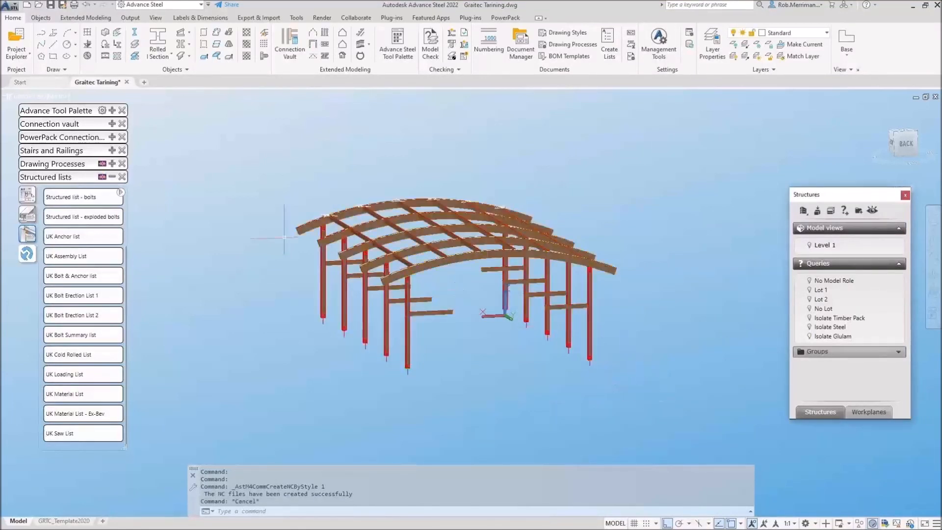
# - Replace the Structured lists palette with the Selection tools and select the whole isolated glulam frame
pyautogui.click(112, 177)
pyautogui.click(112, 110)
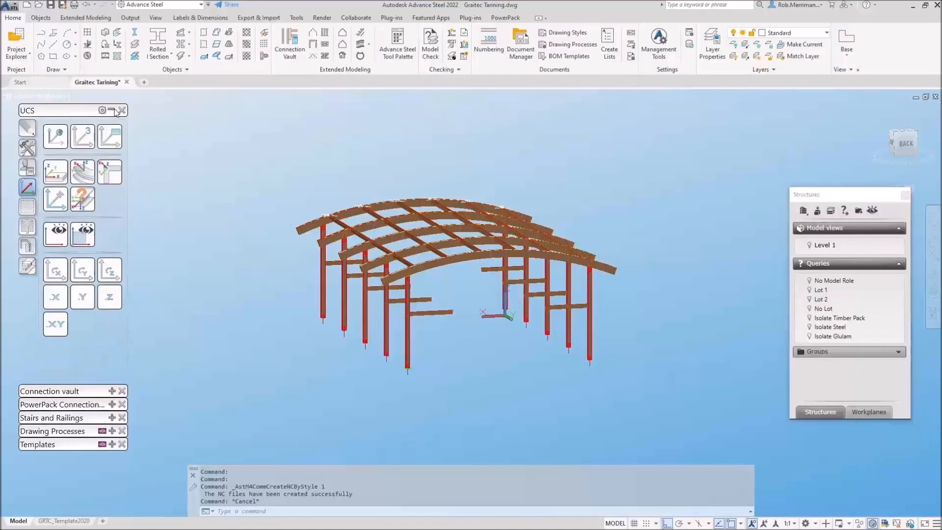
pyautogui.click(27, 206)
pyautogui.click(665, 364)
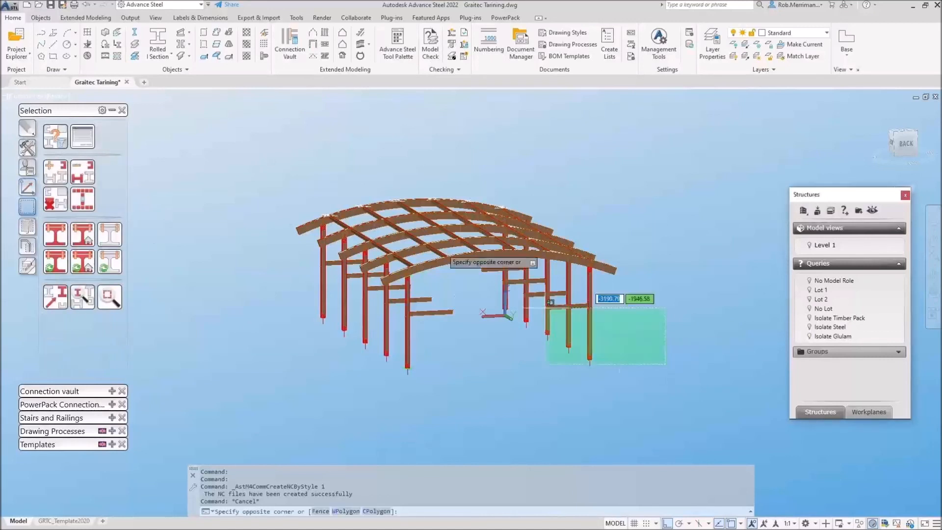
pyautogui.click(260, 169)
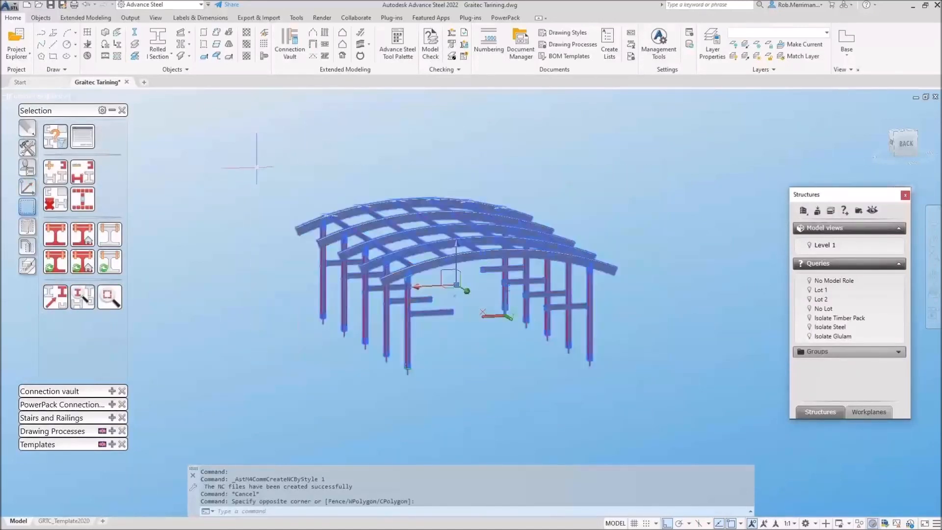
# - Start the PowerPack Parts to Solids export for the selected glulam, choosing Single part and the ACIS (*.sat) file type
pyautogui.click(505, 18)
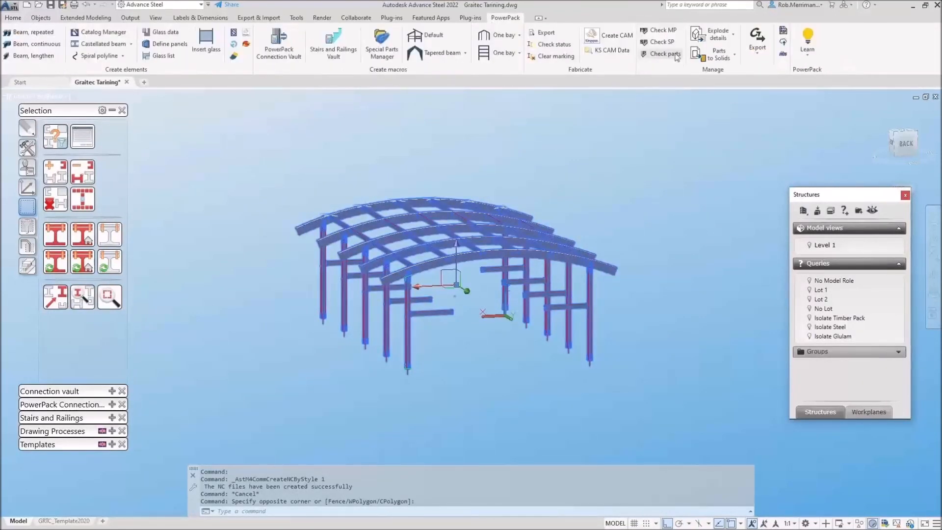
pyautogui.click(735, 55)
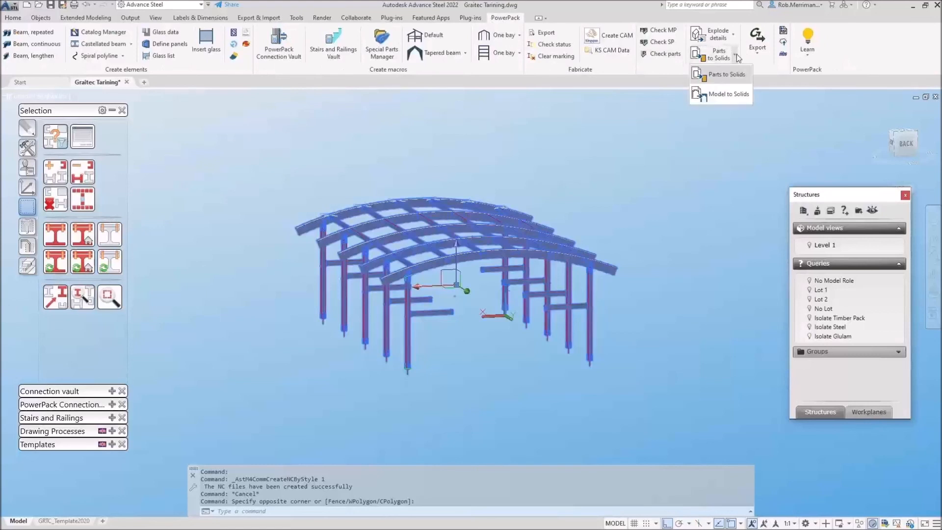
pyautogui.click(720, 77)
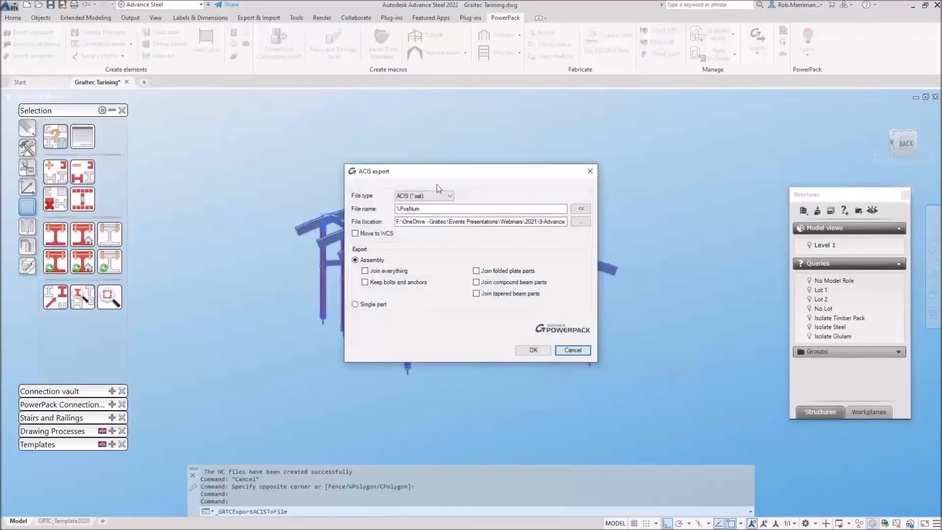
pyautogui.click(363, 305)
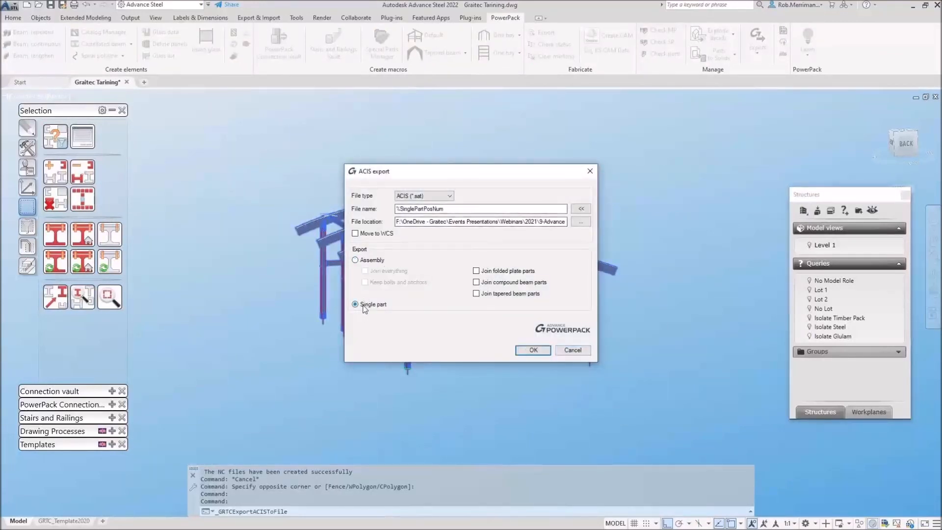
pyautogui.click(420, 196)
pyautogui.click(421, 197)
pyautogui.click(428, 200)
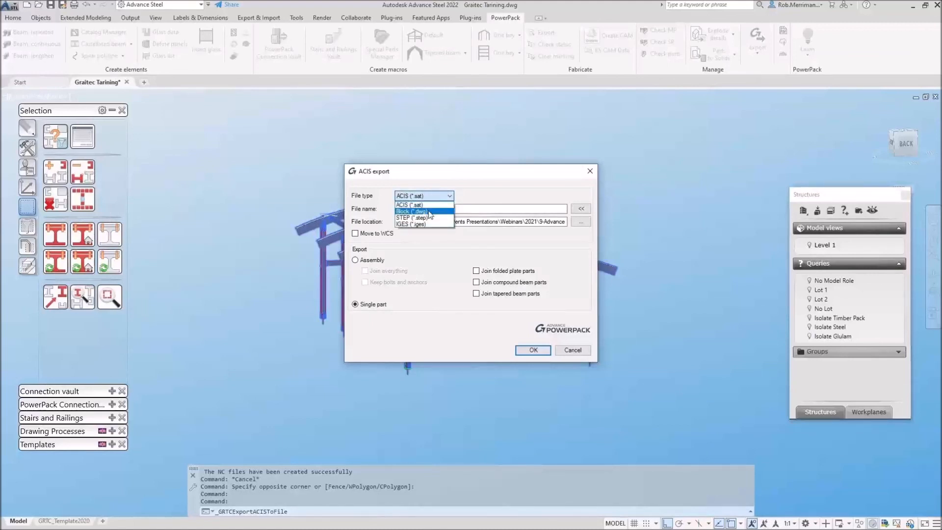
pyautogui.click(434, 205)
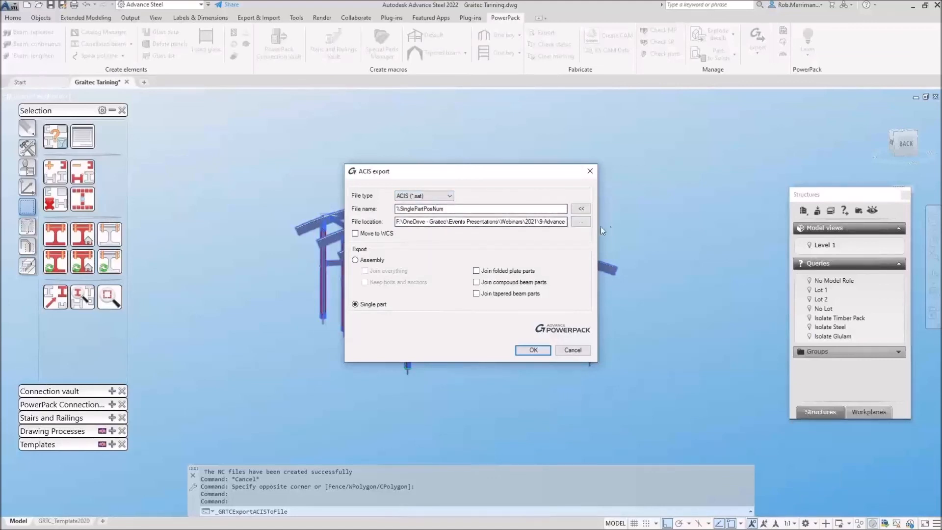
# - Browse for the export location to the DStV folder inside 9-Advance Steel for Timber\Graitec Tarining
pyautogui.click(580, 221)
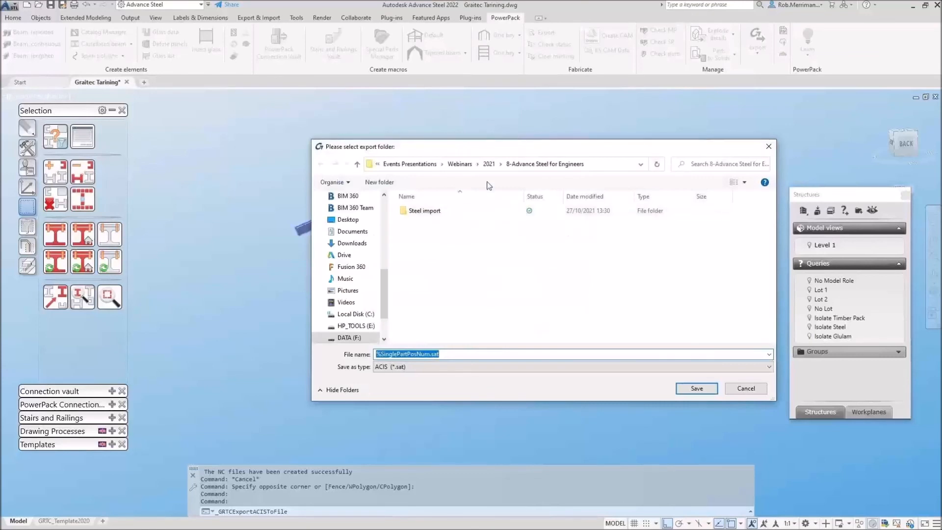
pyautogui.click(486, 165)
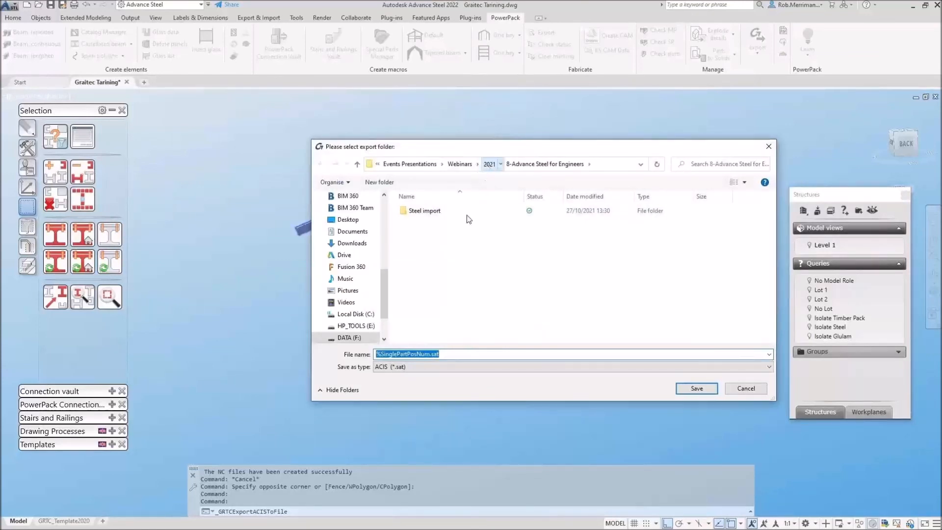
pyautogui.click(436, 295)
pyautogui.doubleClick(436, 294)
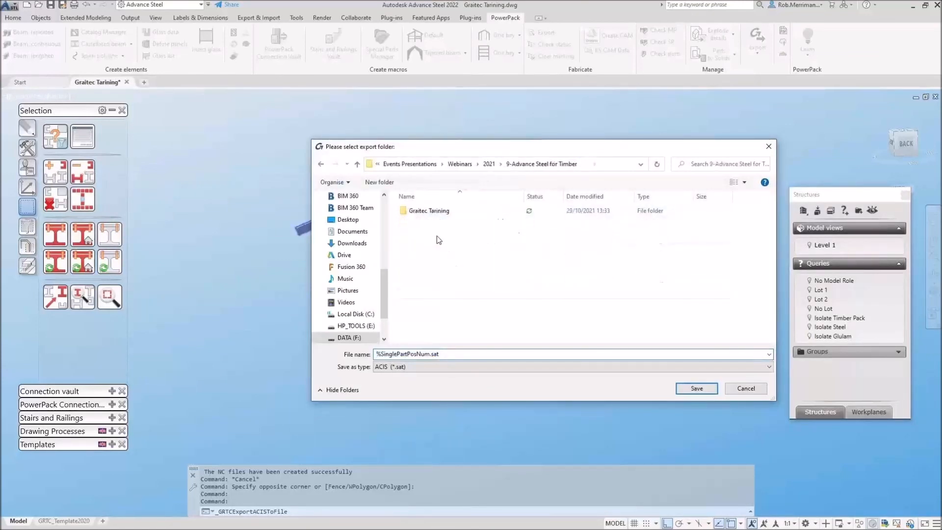
pyautogui.doubleClick(428, 209)
pyautogui.click(420, 240)
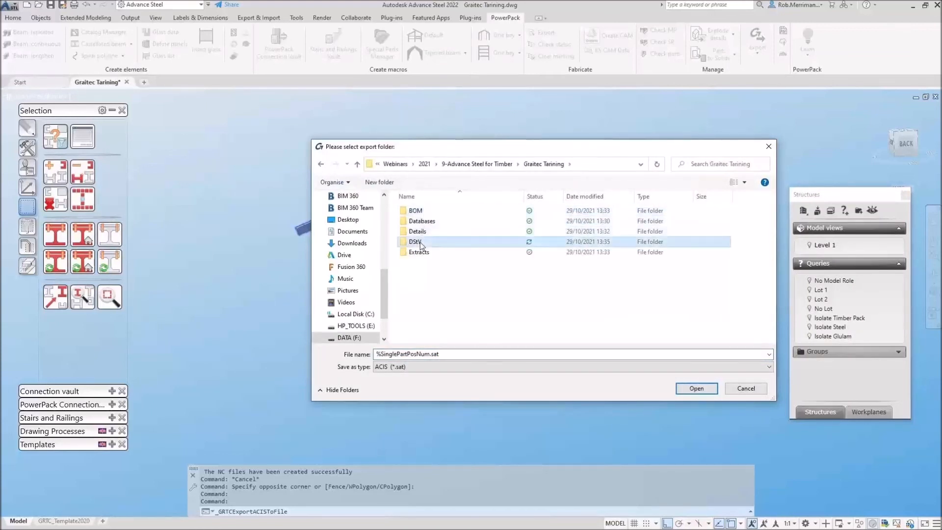
pyautogui.doubleClick(421, 240)
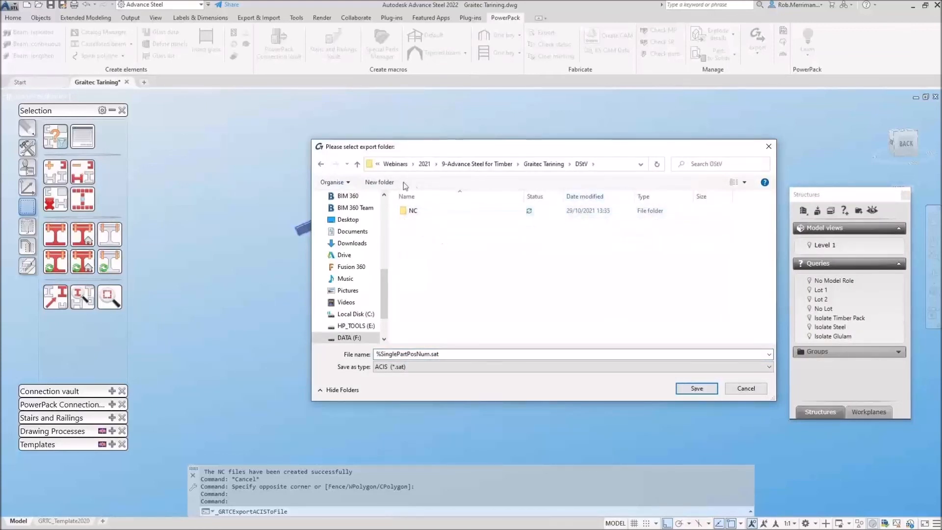
# - Create a folder named SAT inside the DStV folder and delete the surplus New folder (2)
pyautogui.doubleClick(379, 182)
pyautogui.click(430, 223)
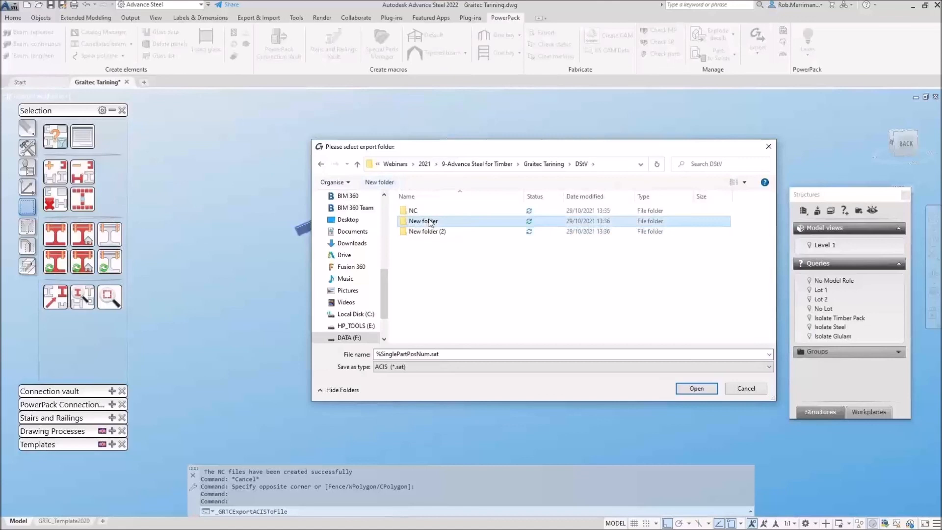
pyautogui.rightClick(430, 223)
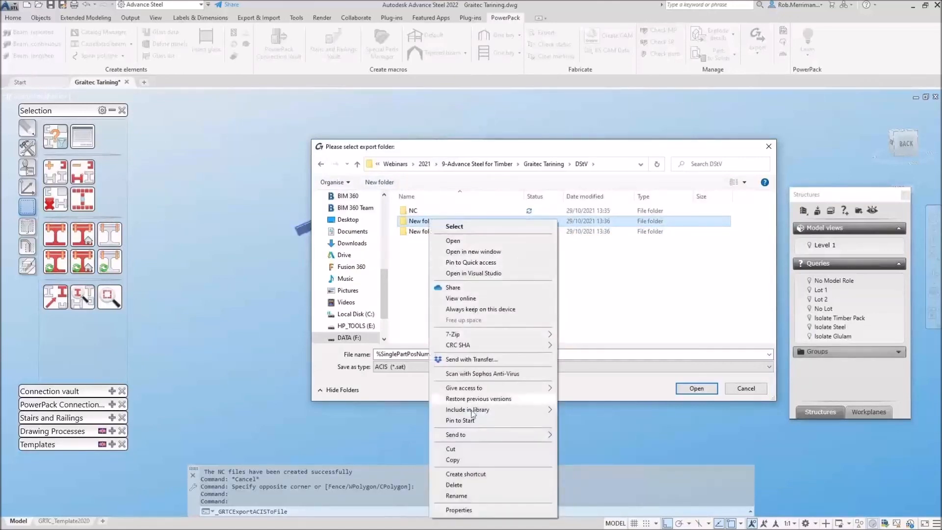
pyautogui.click(465, 496)
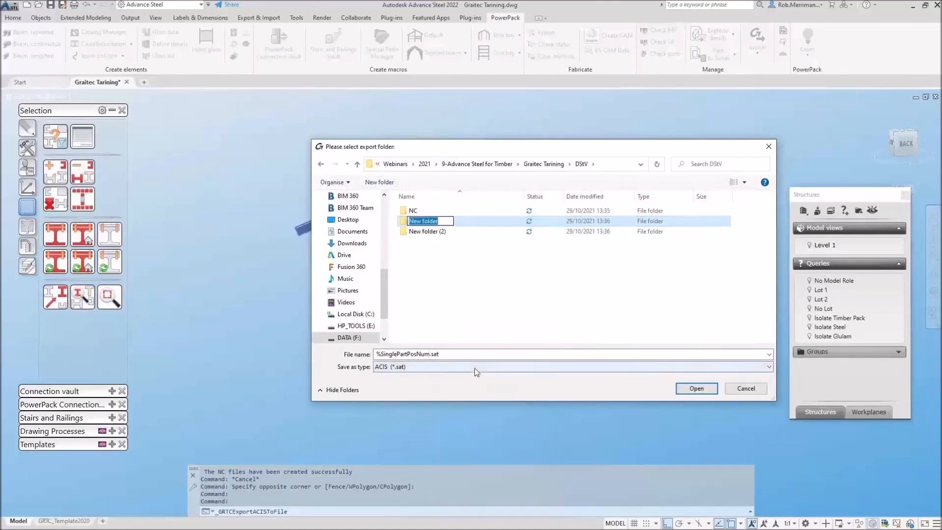
pyautogui.write('SAT')
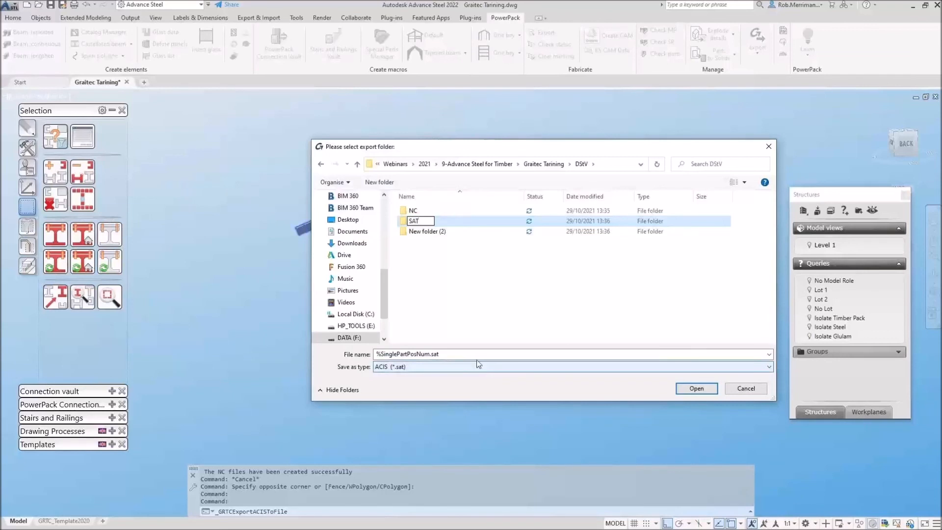
pyautogui.click(429, 243)
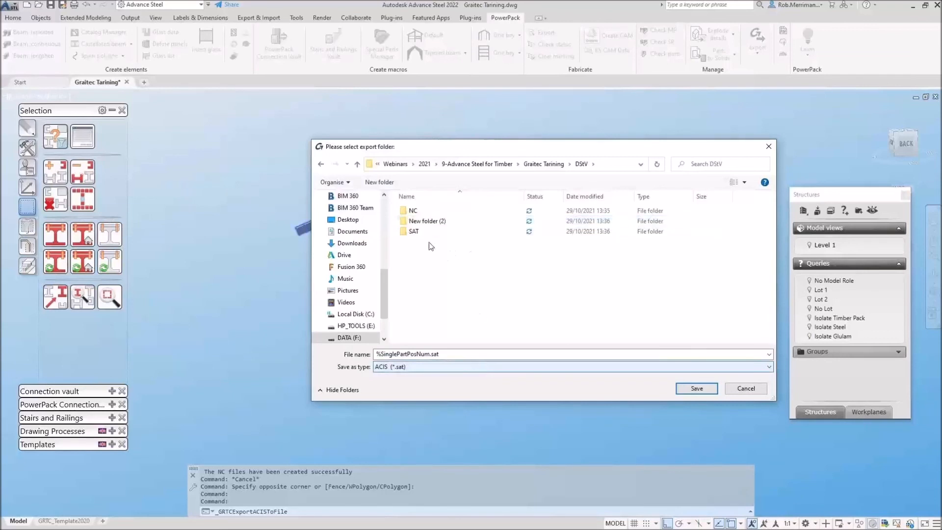
pyautogui.click(431, 222)
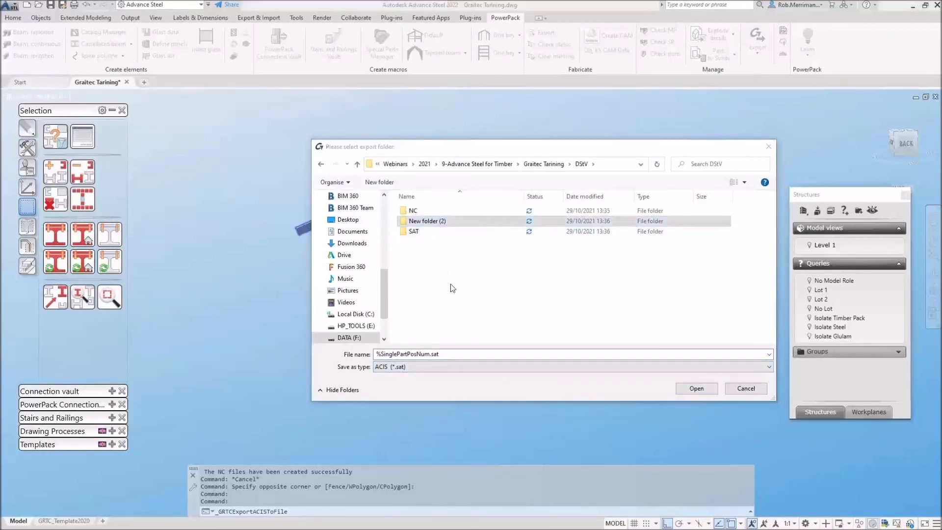
# - Set the SAT folder as the export location and run the single-part ACIS export of the glulam
pyautogui.click(425, 227)
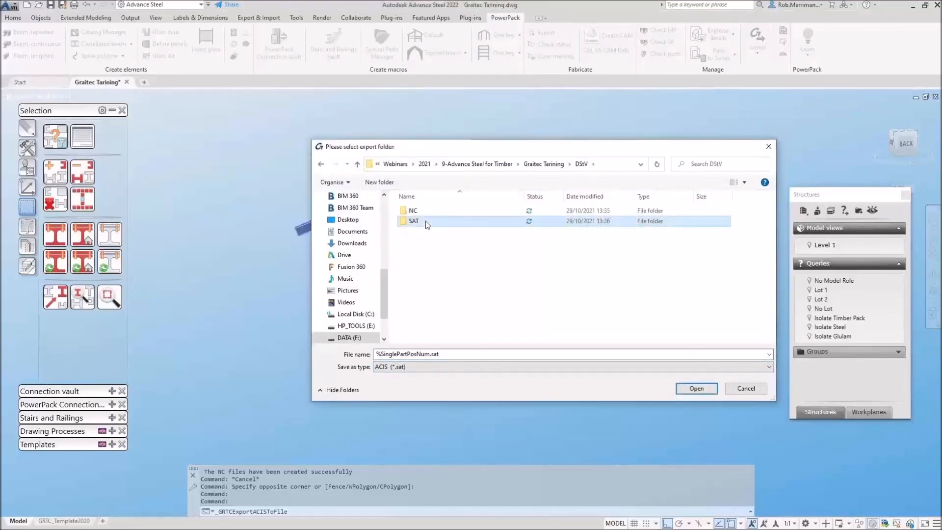
pyautogui.click(694, 388)
pyautogui.click(695, 389)
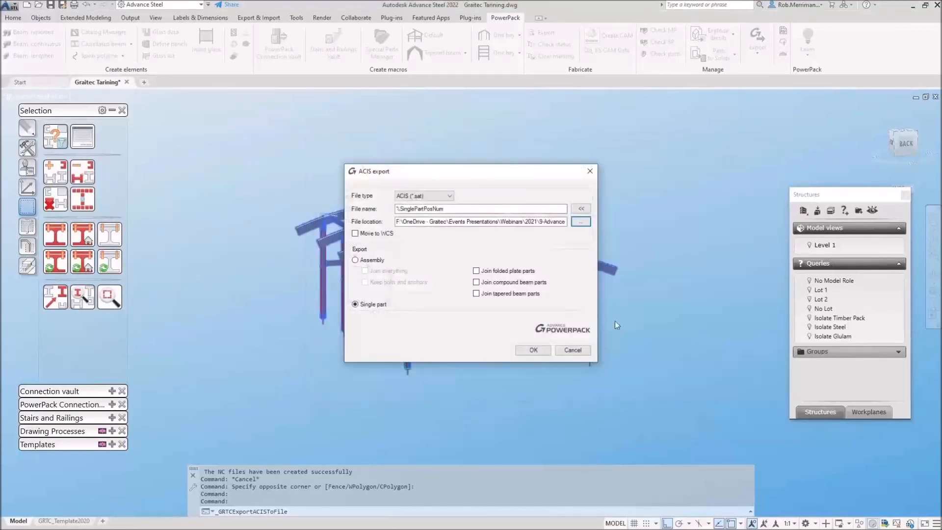
pyautogui.click(532, 350)
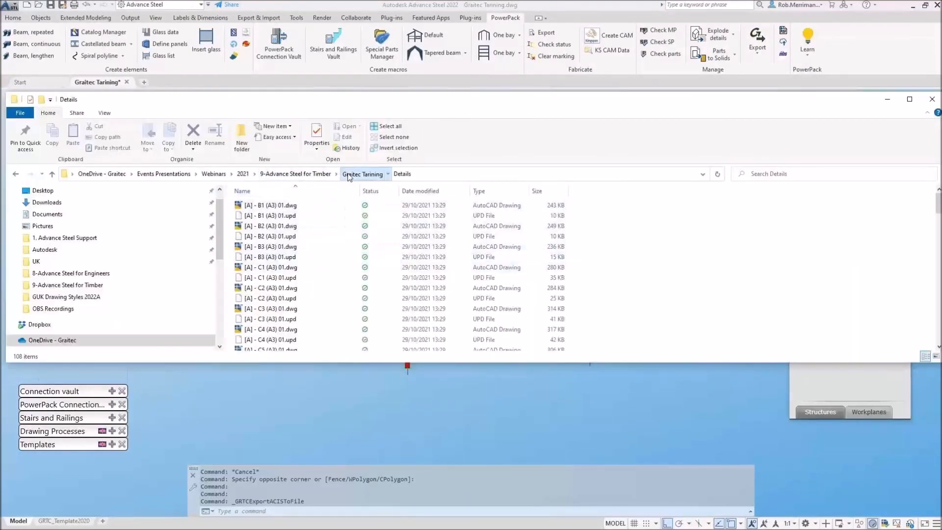
# - In File Explorer, open the NC folder inside Graitec Tarining\DStV and look through the generated NC files
pyautogui.click(362, 174)
pyautogui.doubleClick(273, 234)
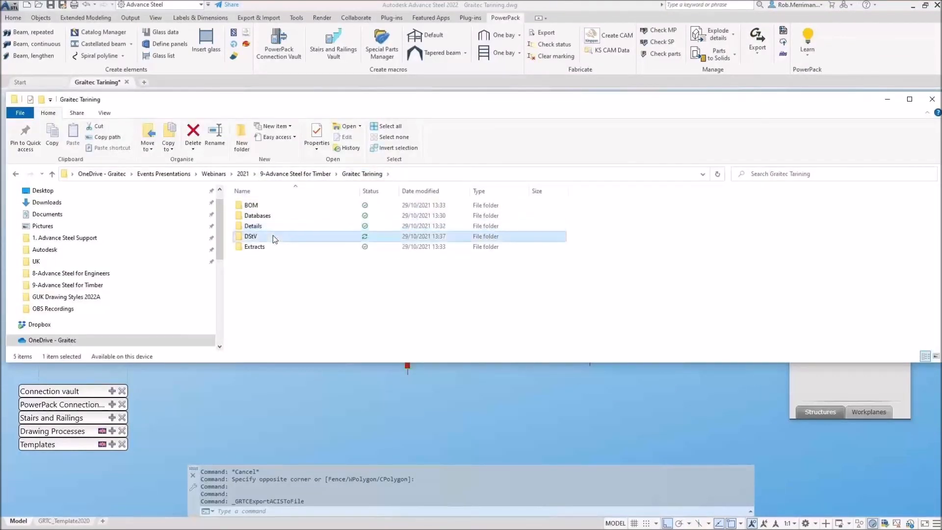
pyautogui.doubleClick(267, 207)
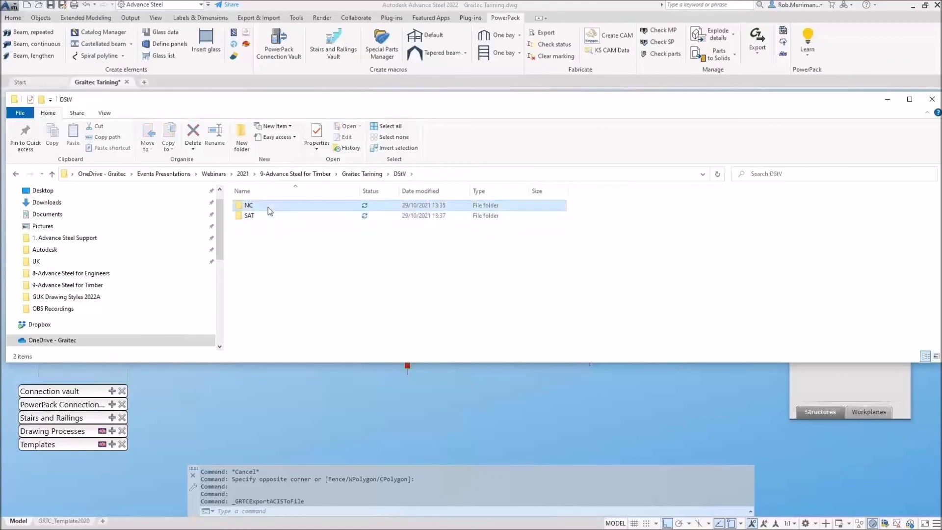
pyautogui.moveTo(313, 362); pyautogui.dragTo(316, 450)
pyautogui.scroll(-8, 297, 284)
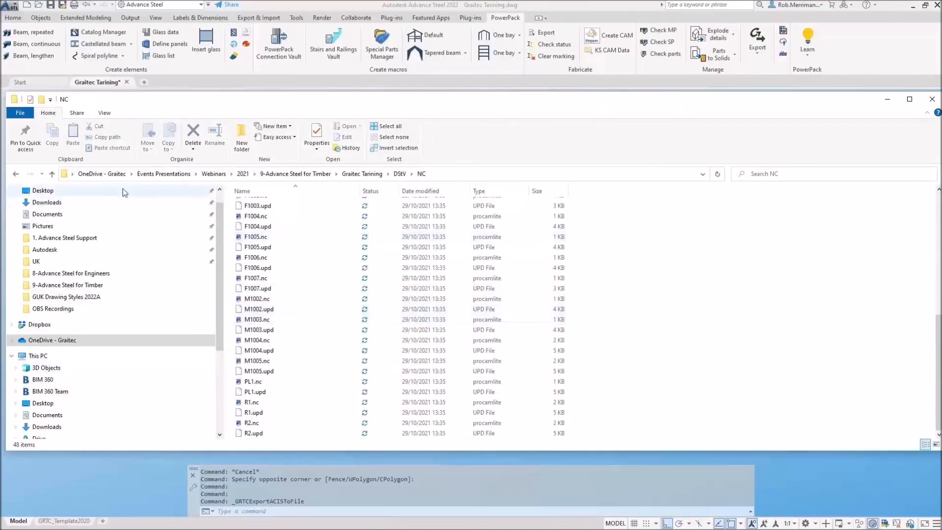
# - Return to the DStV folder, check the exported solids in its SAT folder and put the file window away
pyautogui.click(17, 174)
pyautogui.click(17, 174)
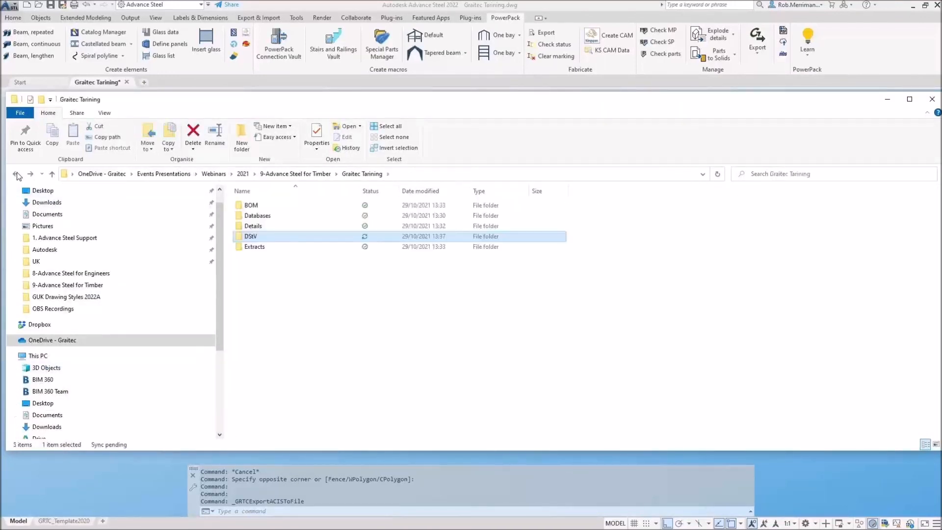
pyautogui.press('Return')
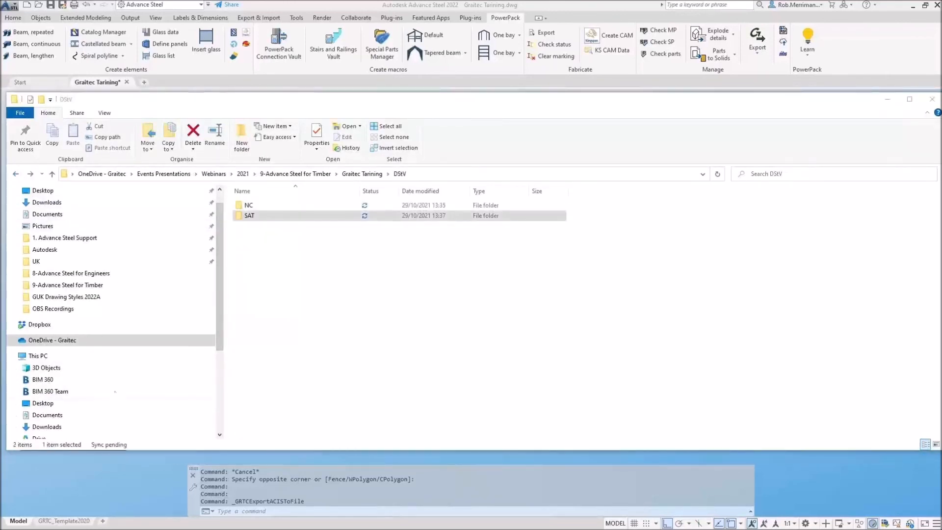
pyautogui.doubleClick(268, 215)
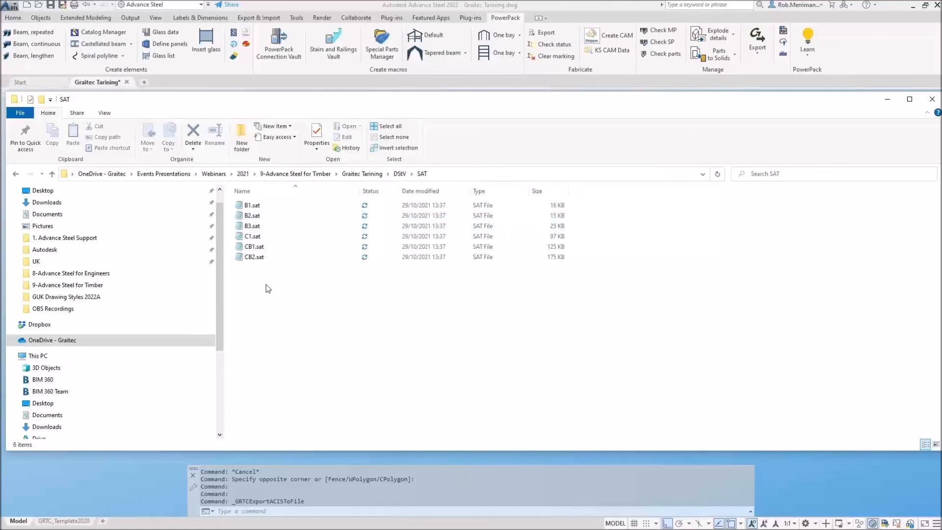
pyautogui.click(887, 99)
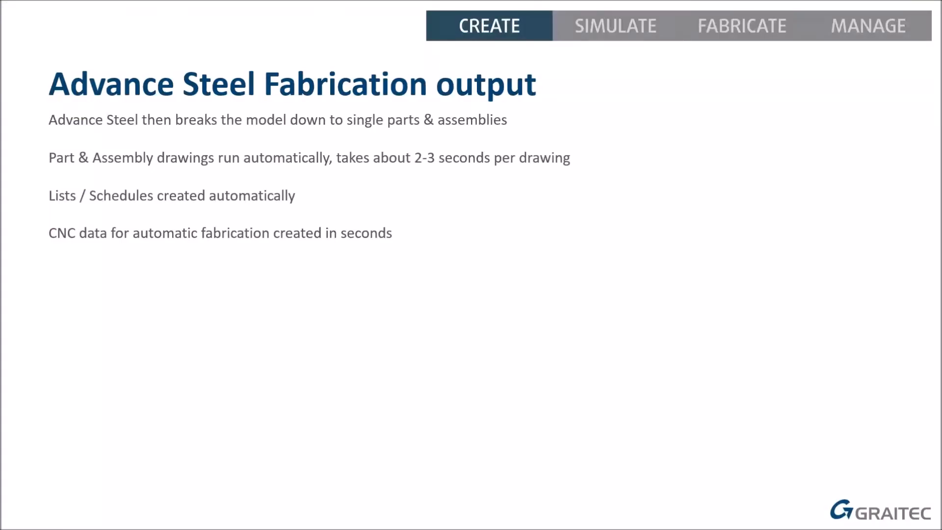
pyautogui.press('Right')
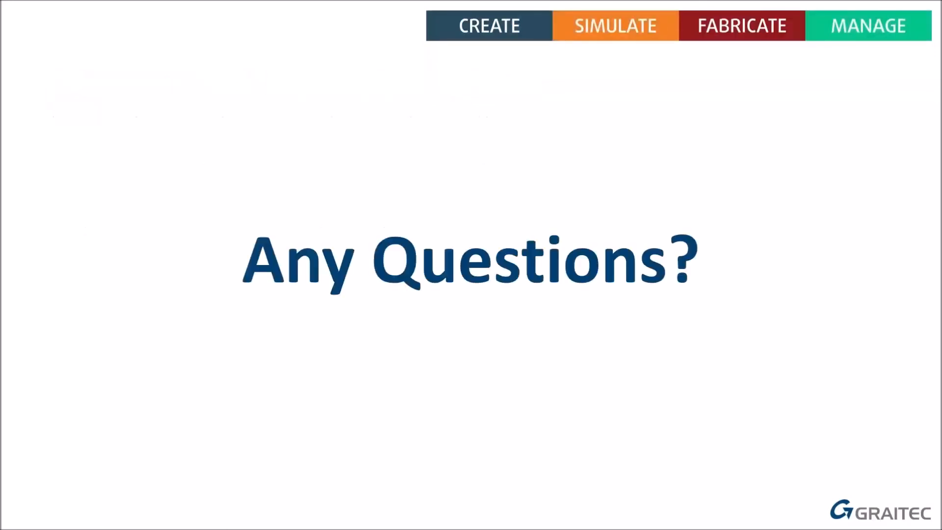